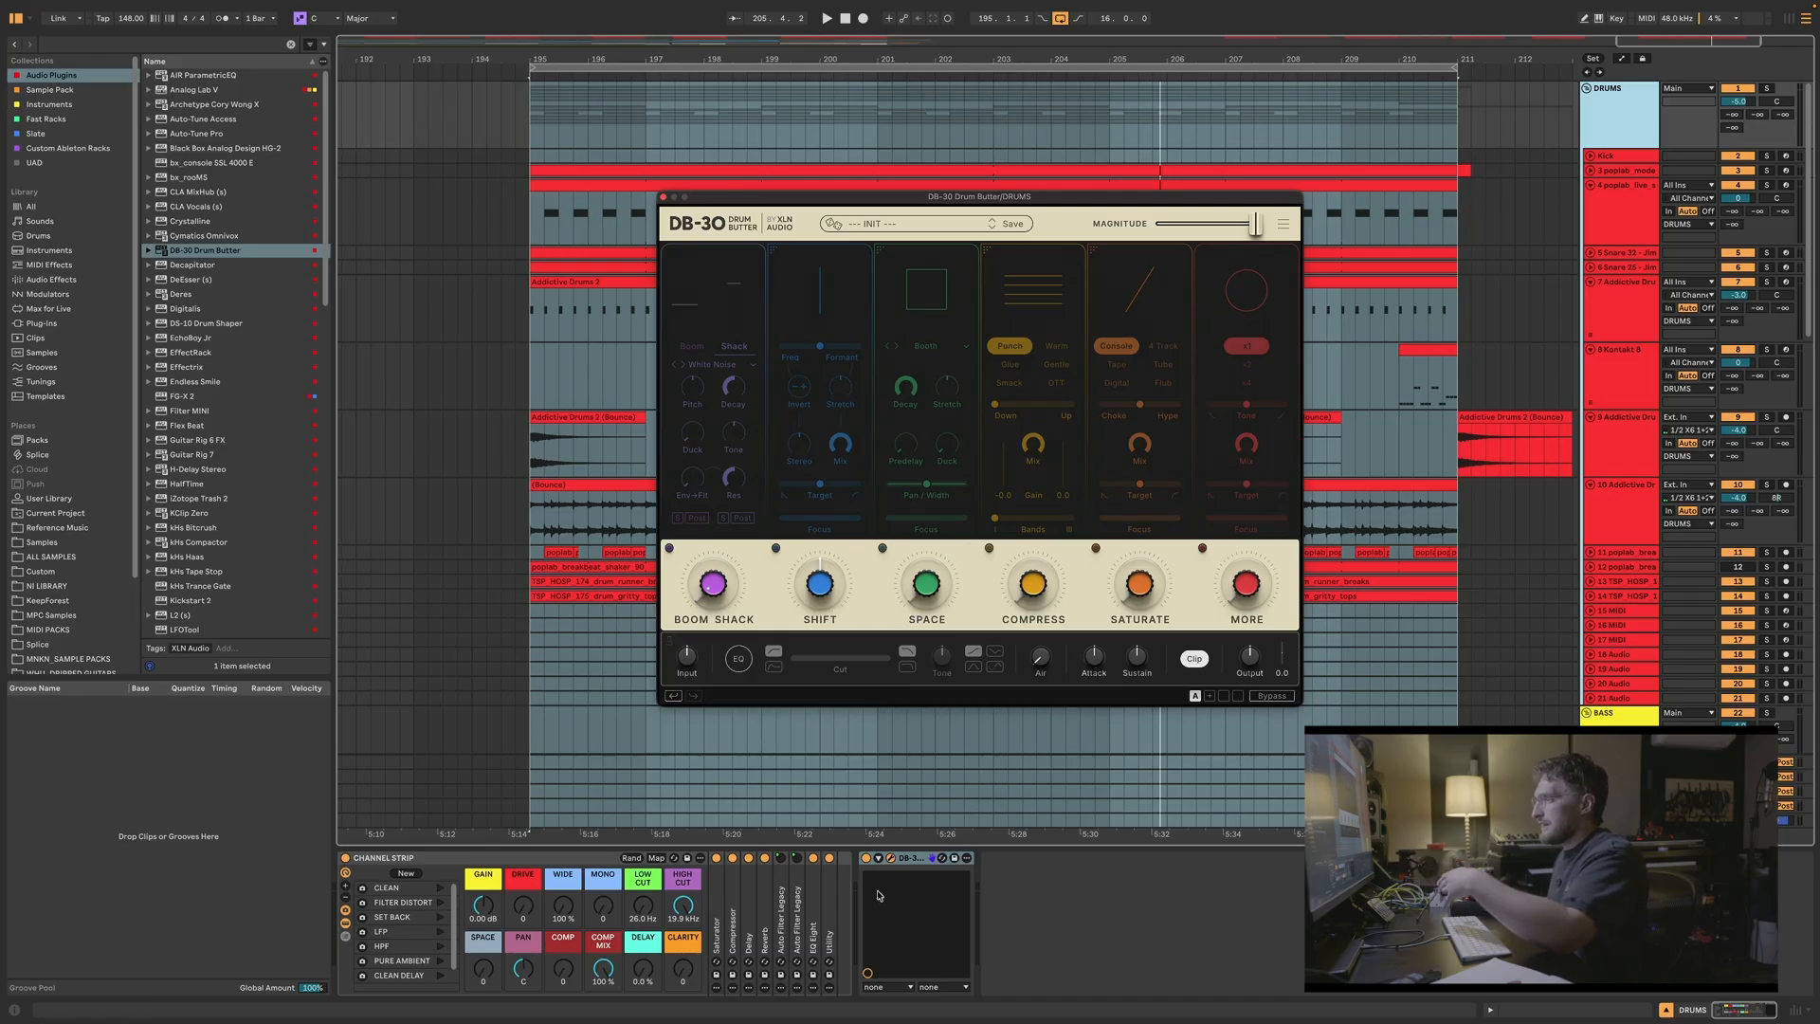
Step: Close the DB-30 Drum Butter window, look through the drum tracks and listen to the unprocessed DRUMS group
key(super+w)
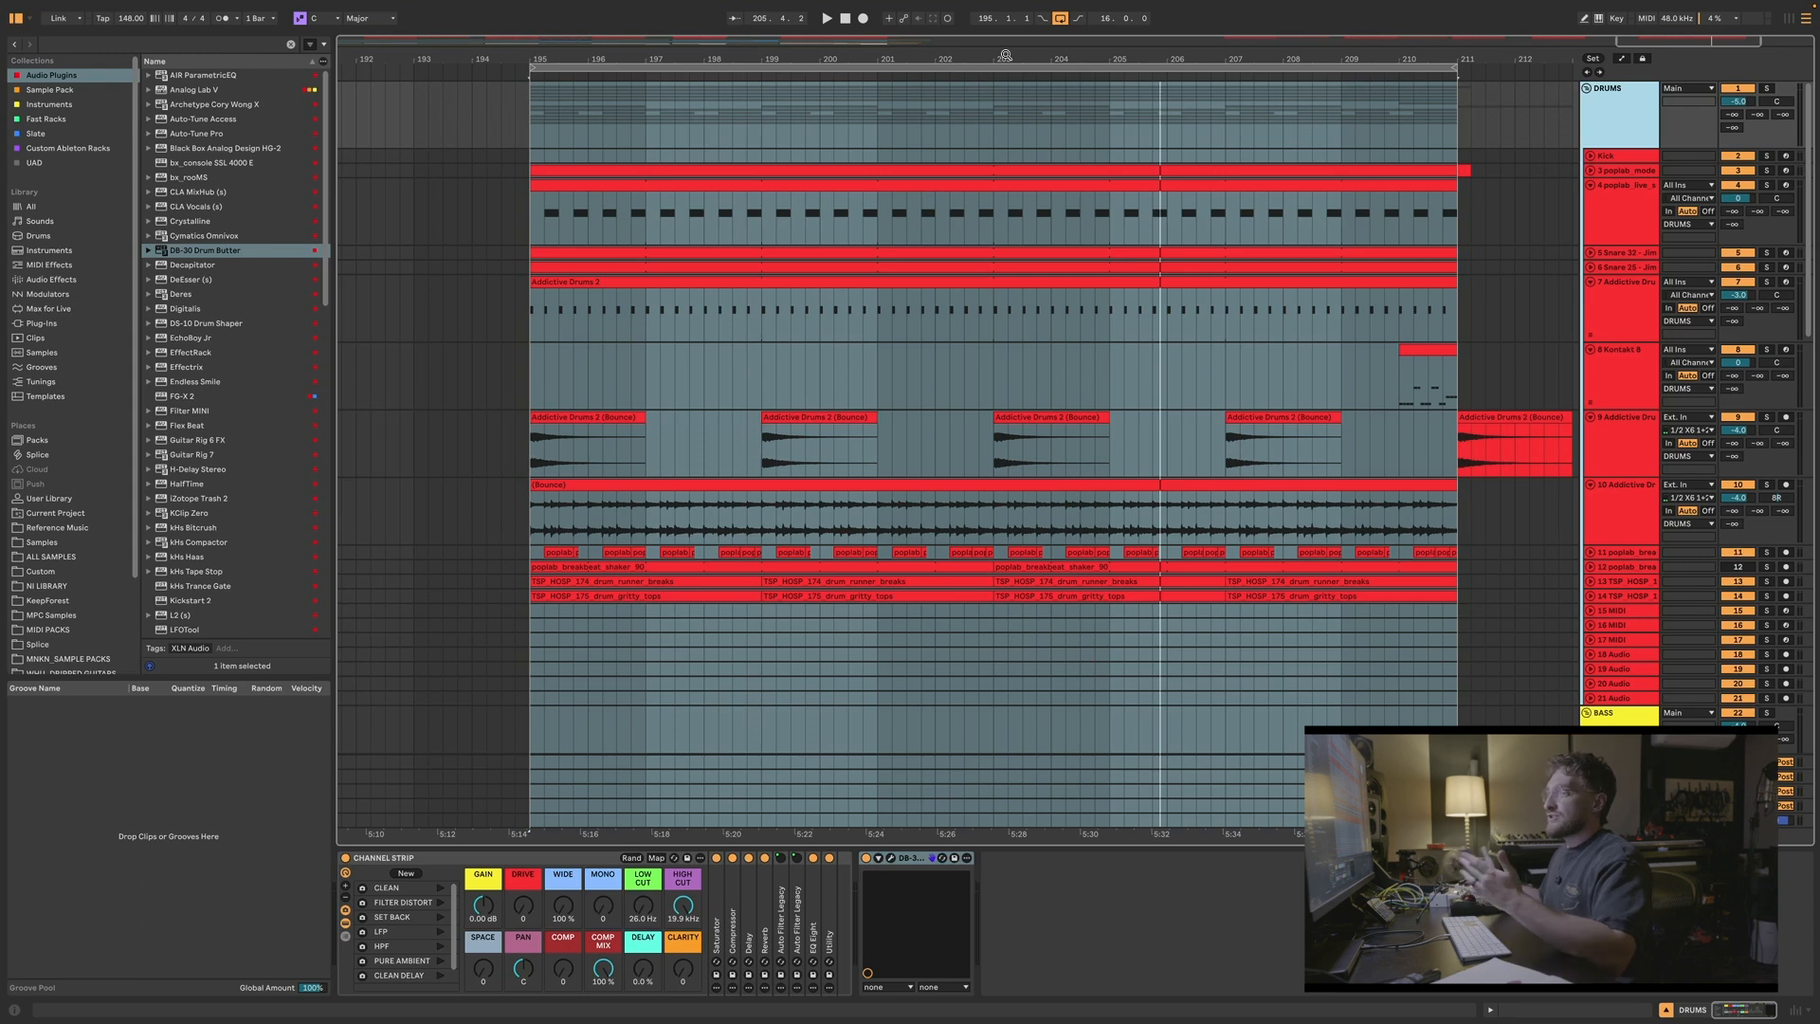
click(1625, 223)
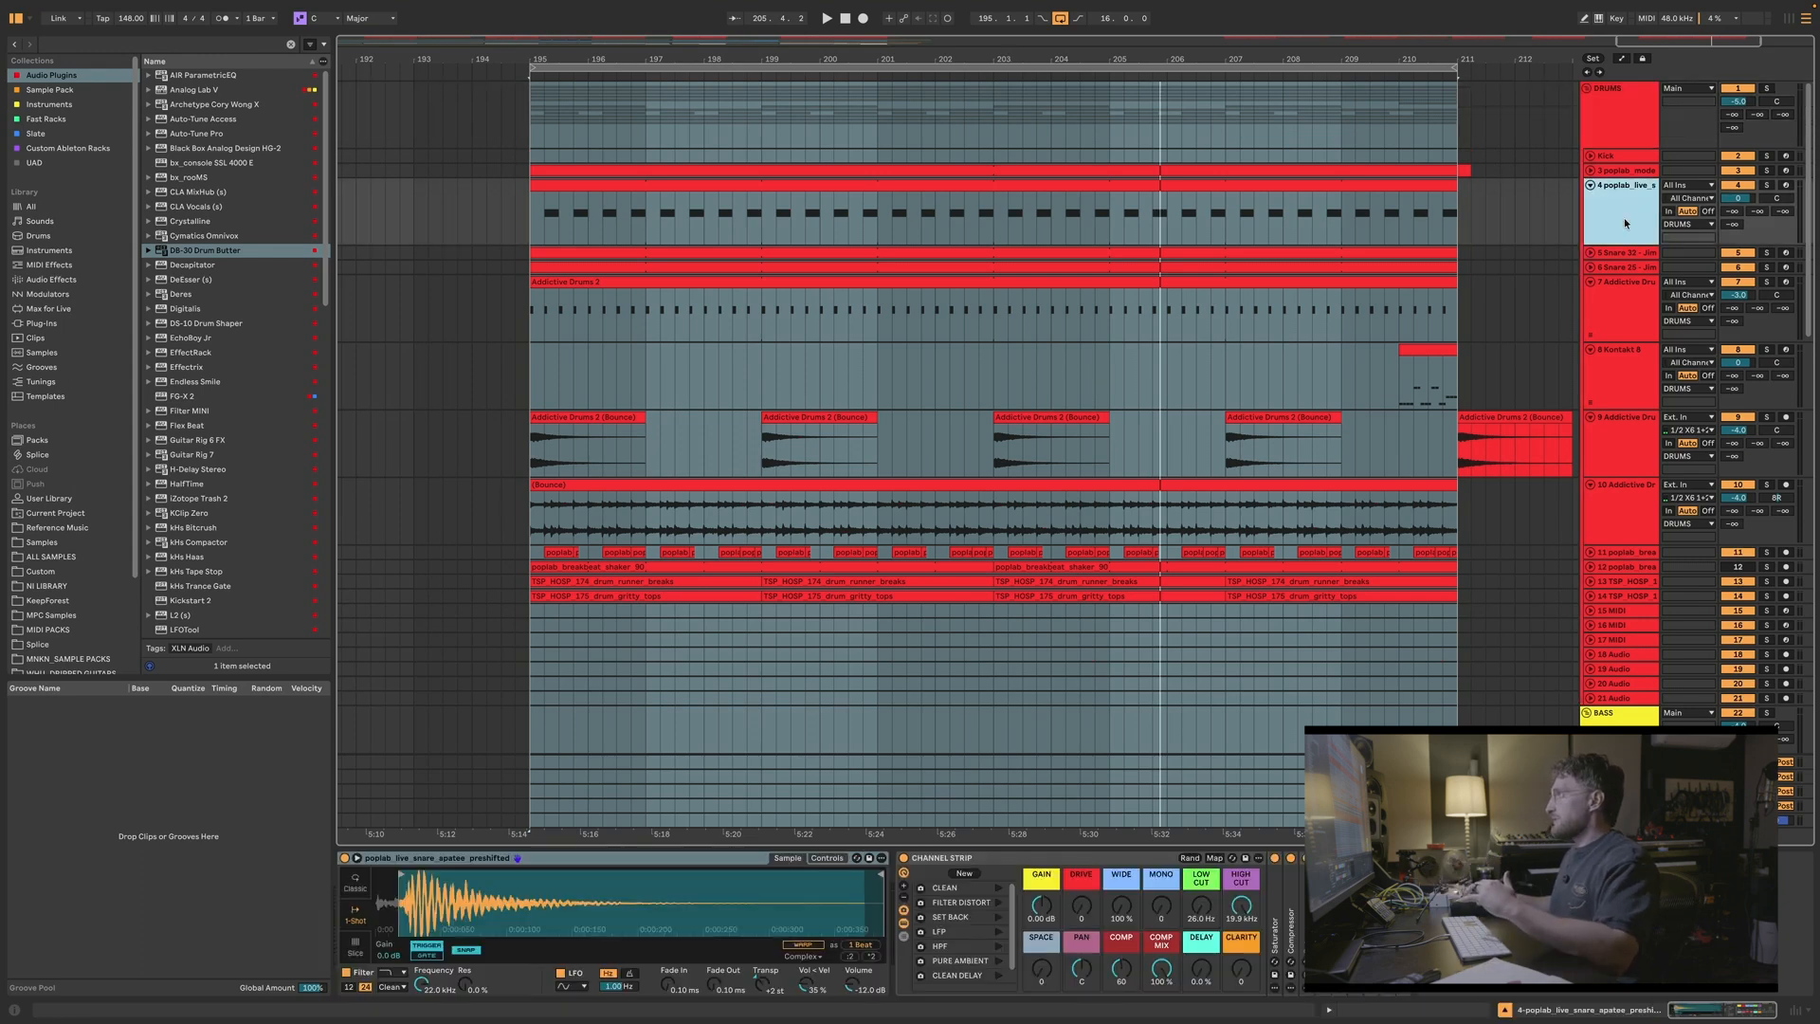
click(1613, 254)
click(1619, 232)
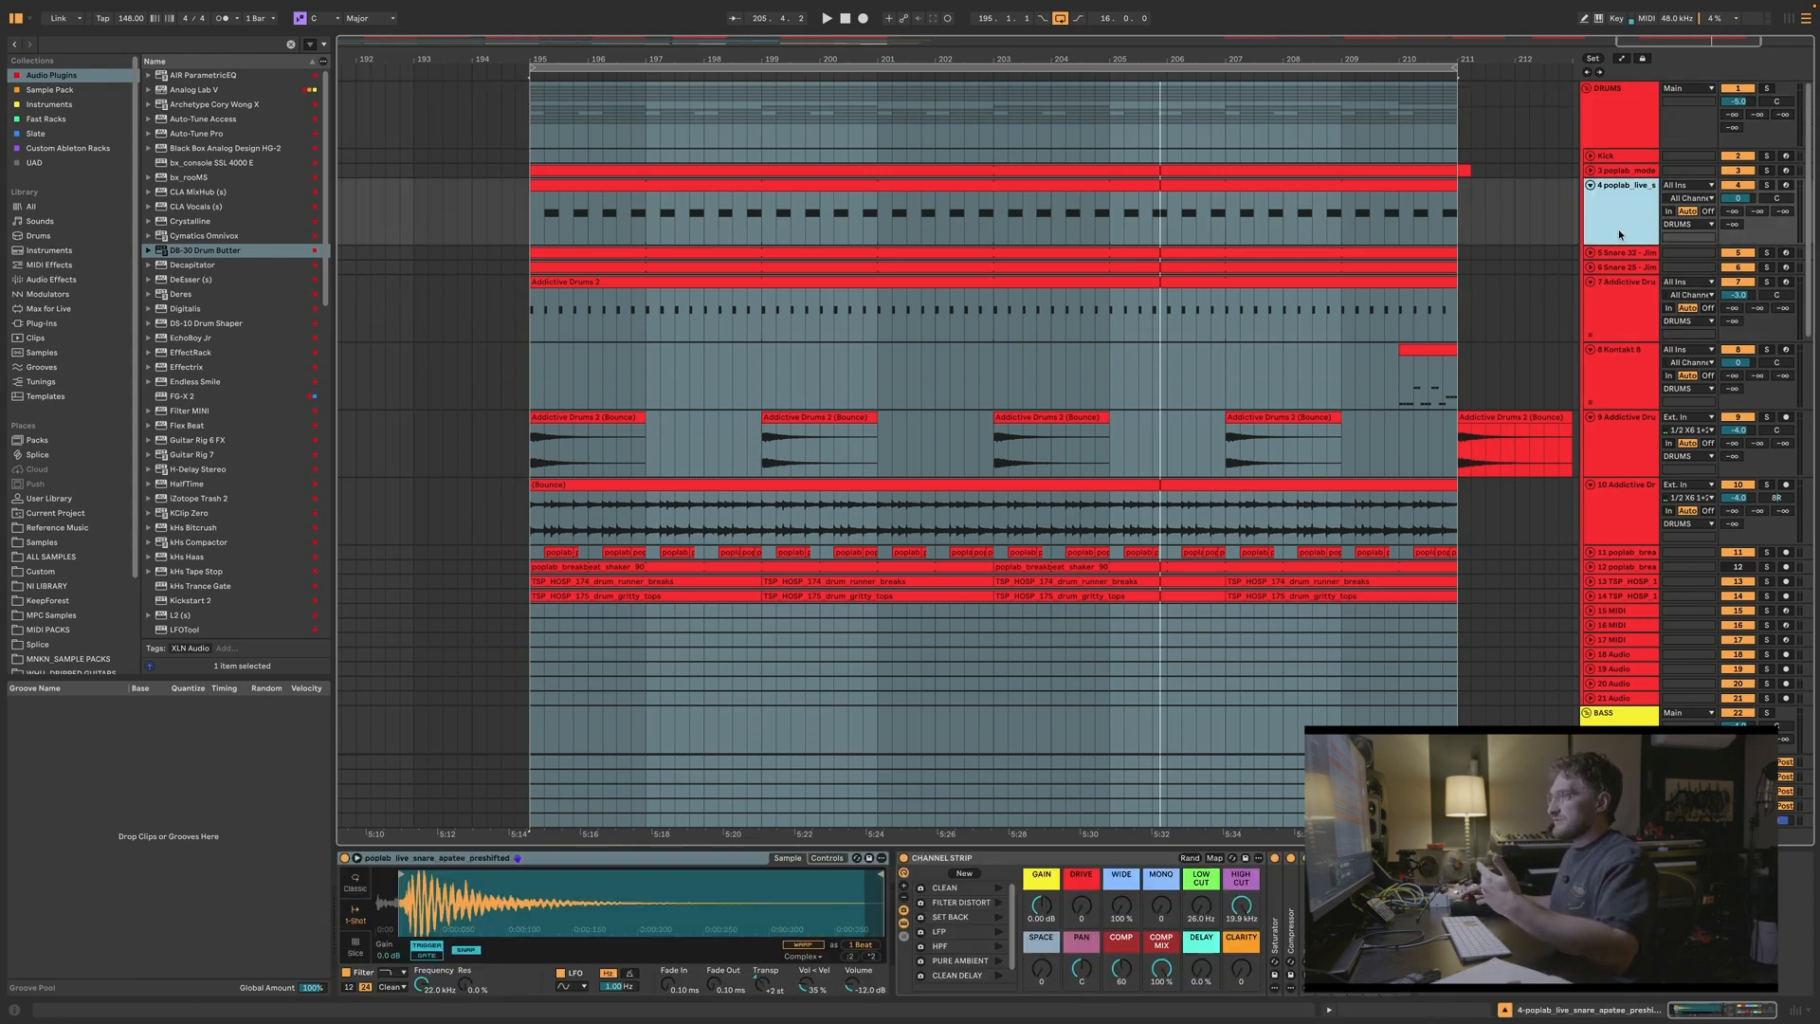
click(1626, 175)
click(1629, 157)
click(1631, 95)
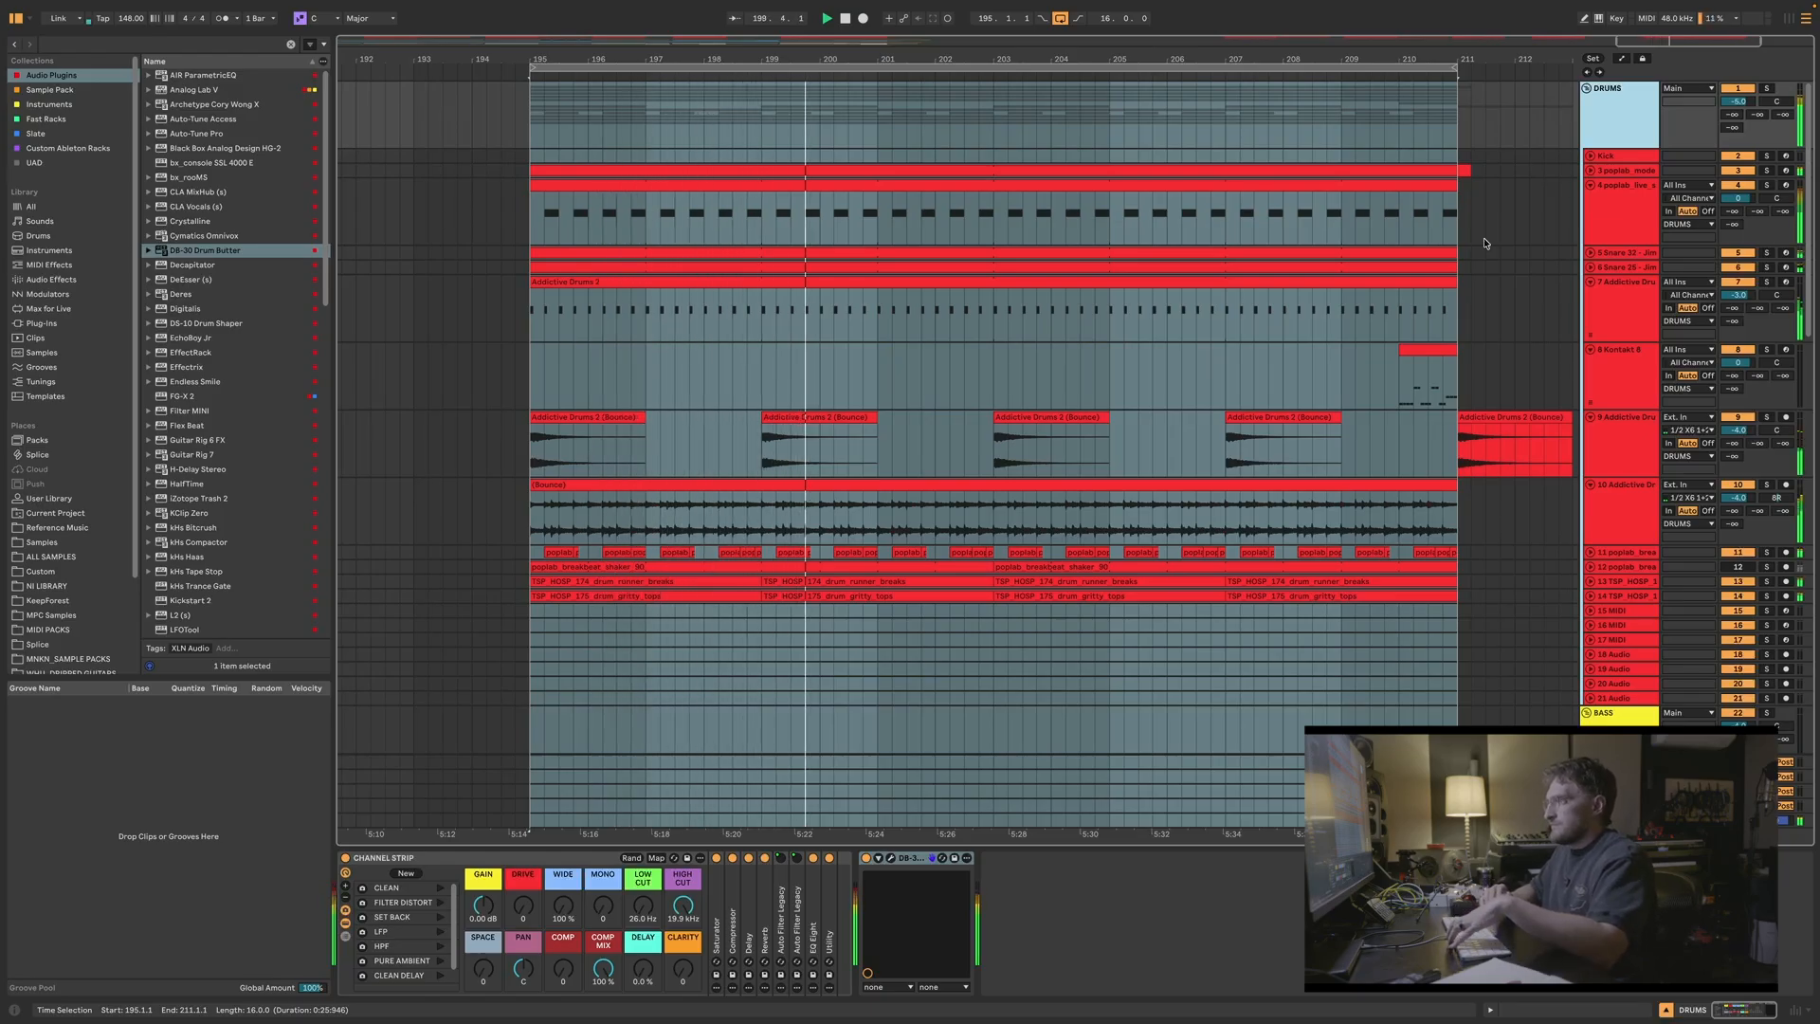
key(space)
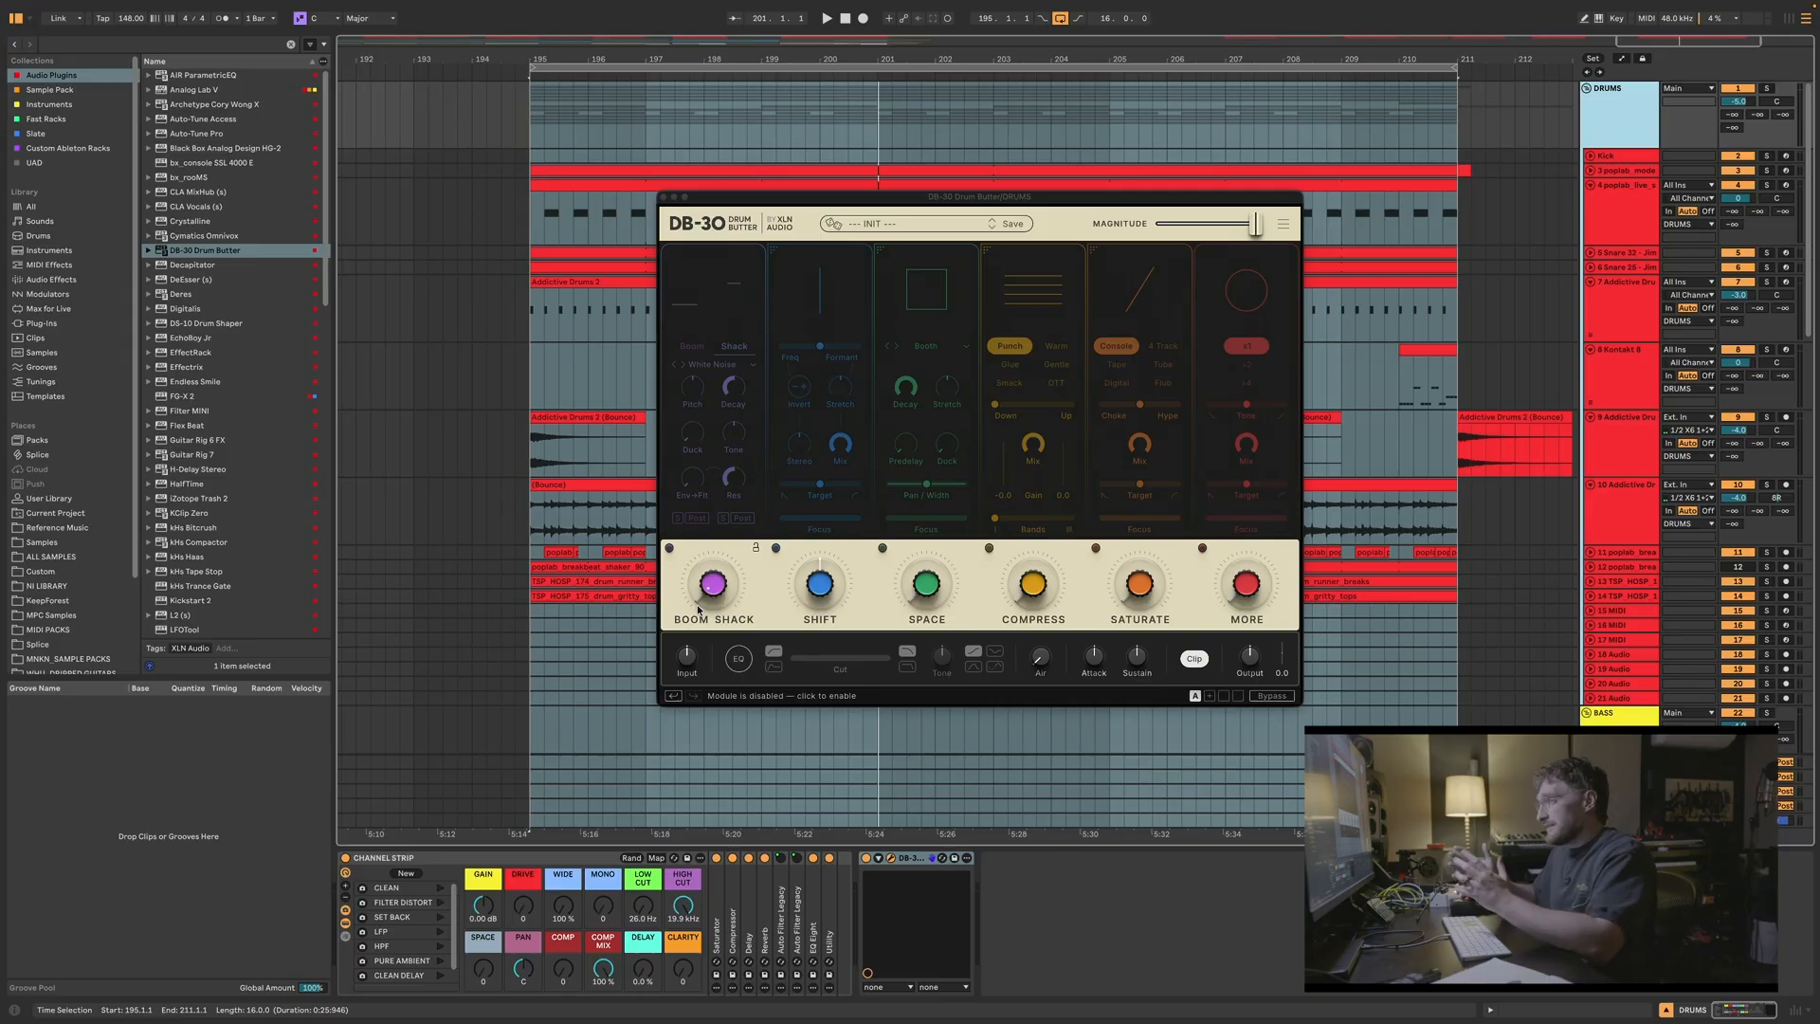
Step: Enable the Boom Shack module in DB-30, solo Boom and raise the Boom amount to about 80% during playback
click(698, 609)
drag(709, 593, 709, 585)
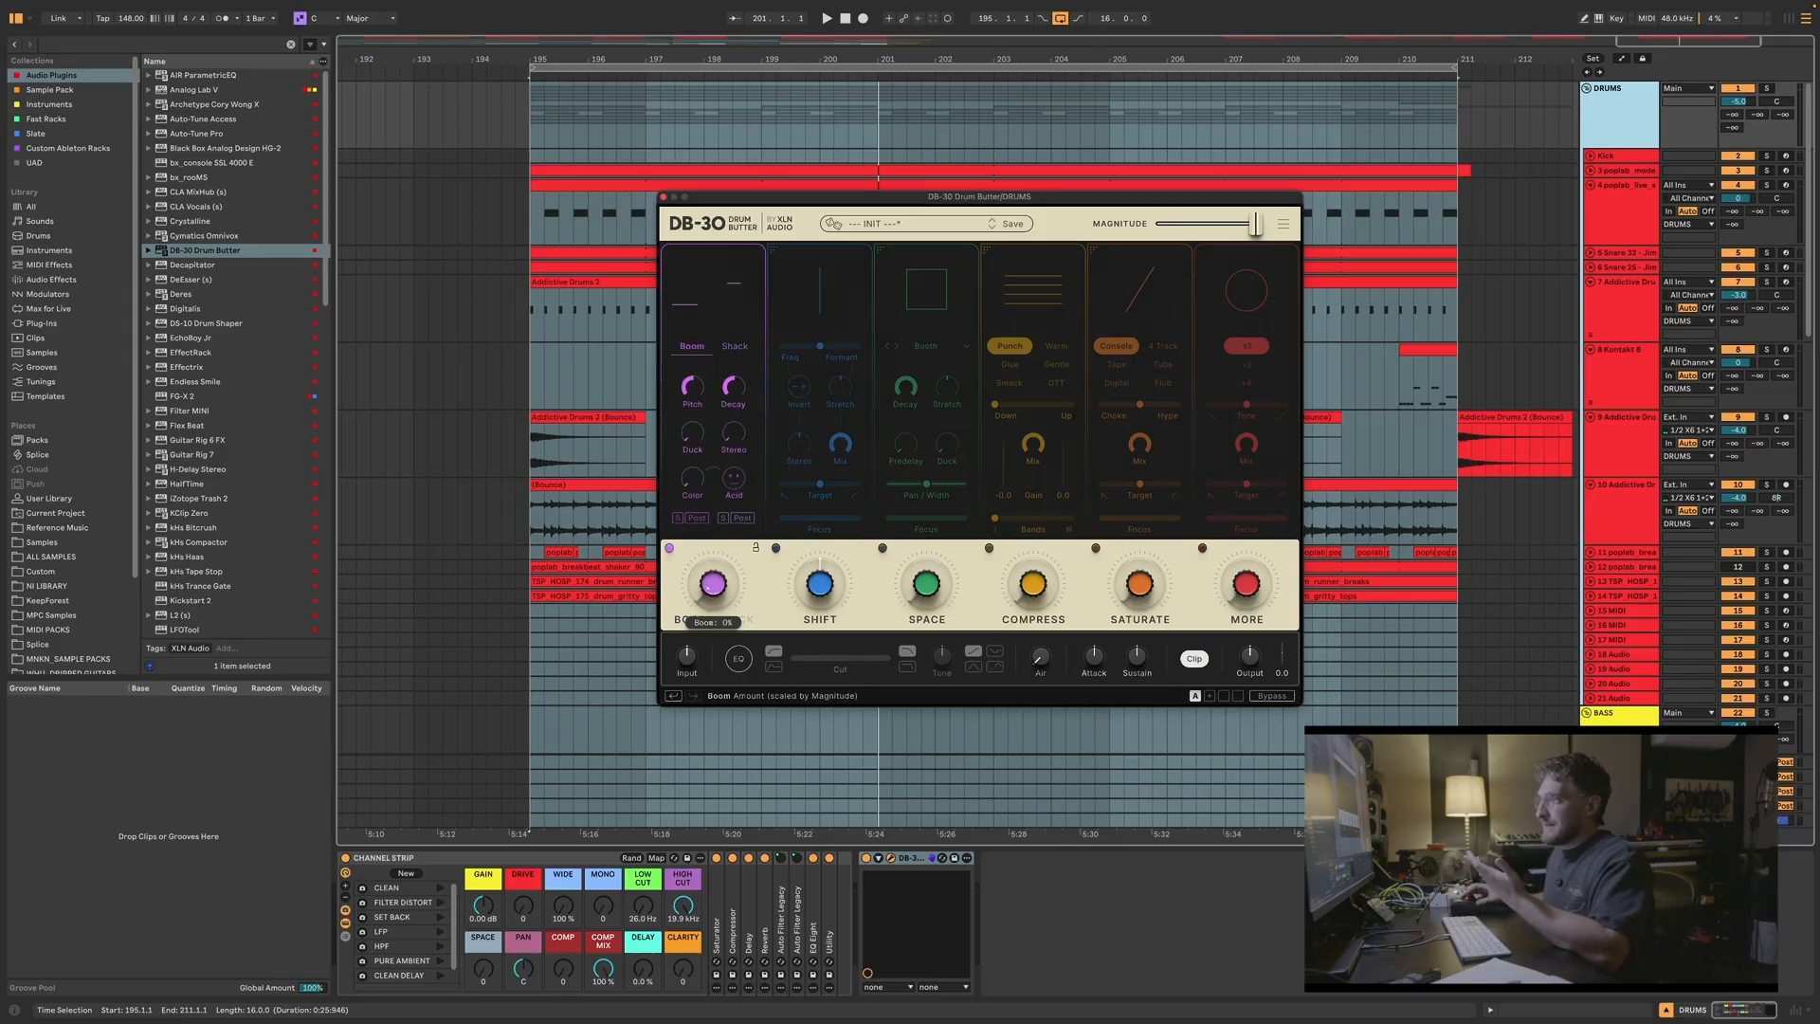
click(678, 519)
key(space)
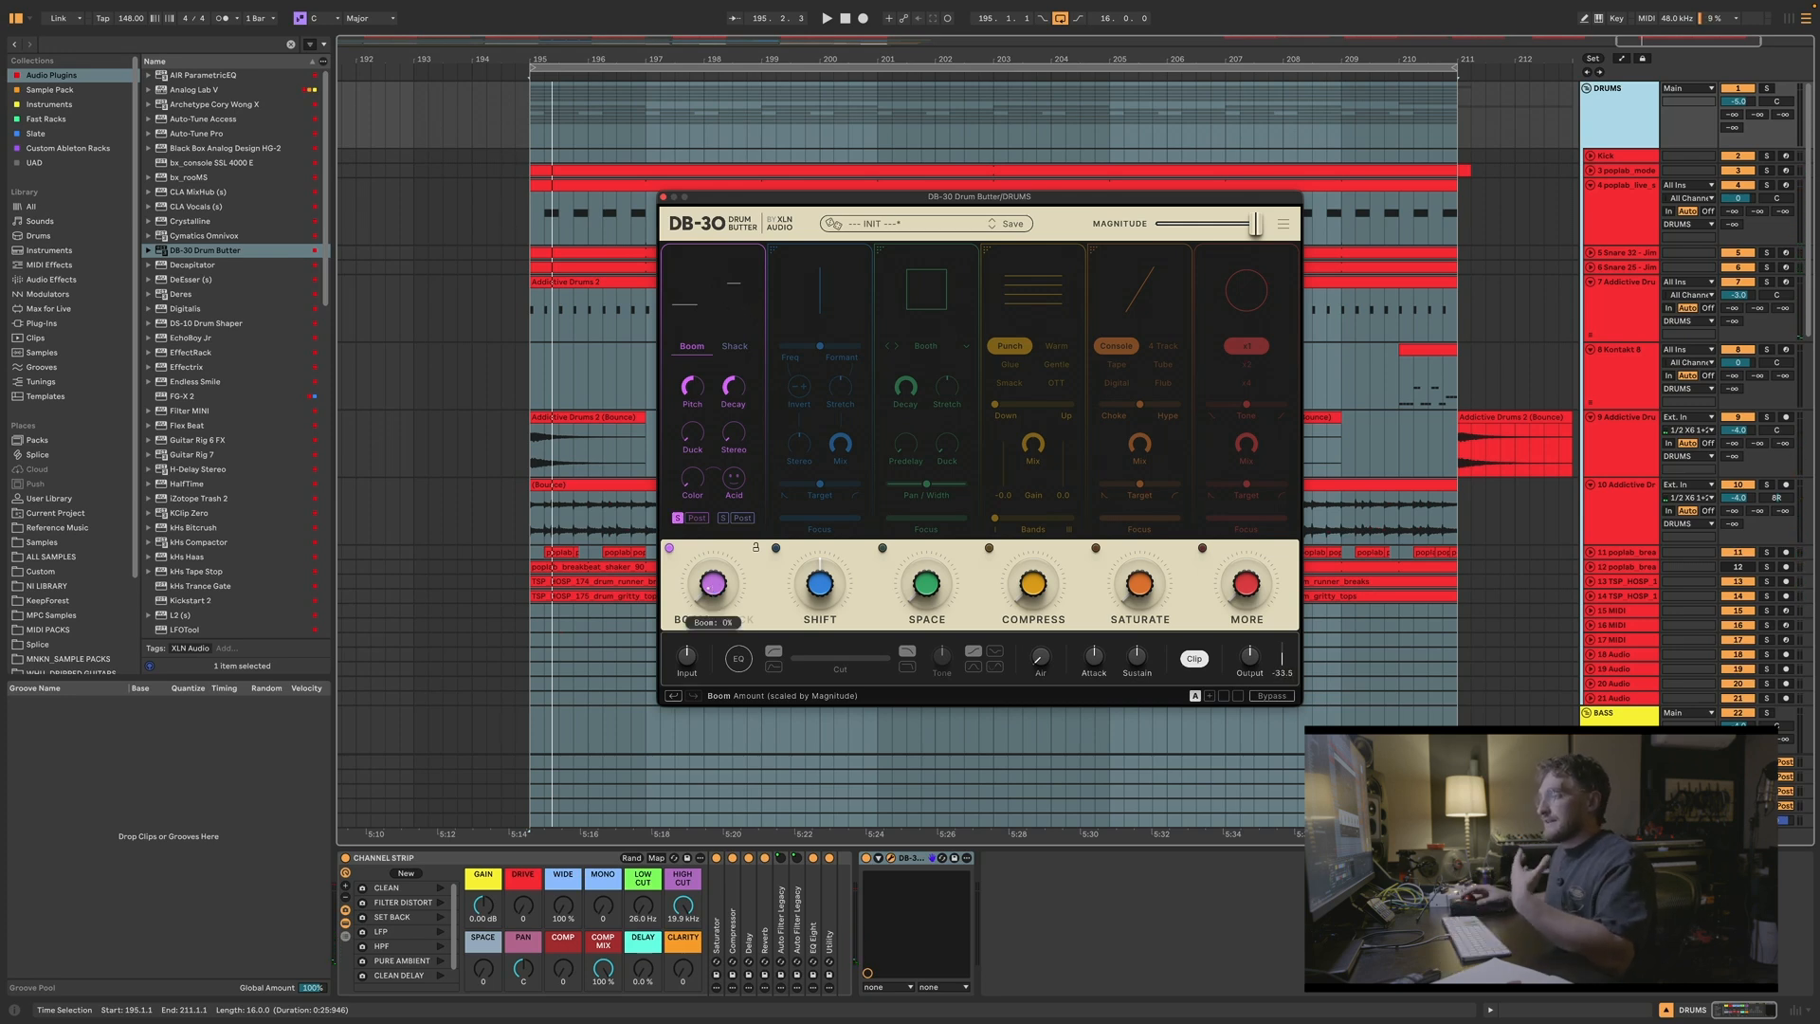
drag(712, 588, 712, 533)
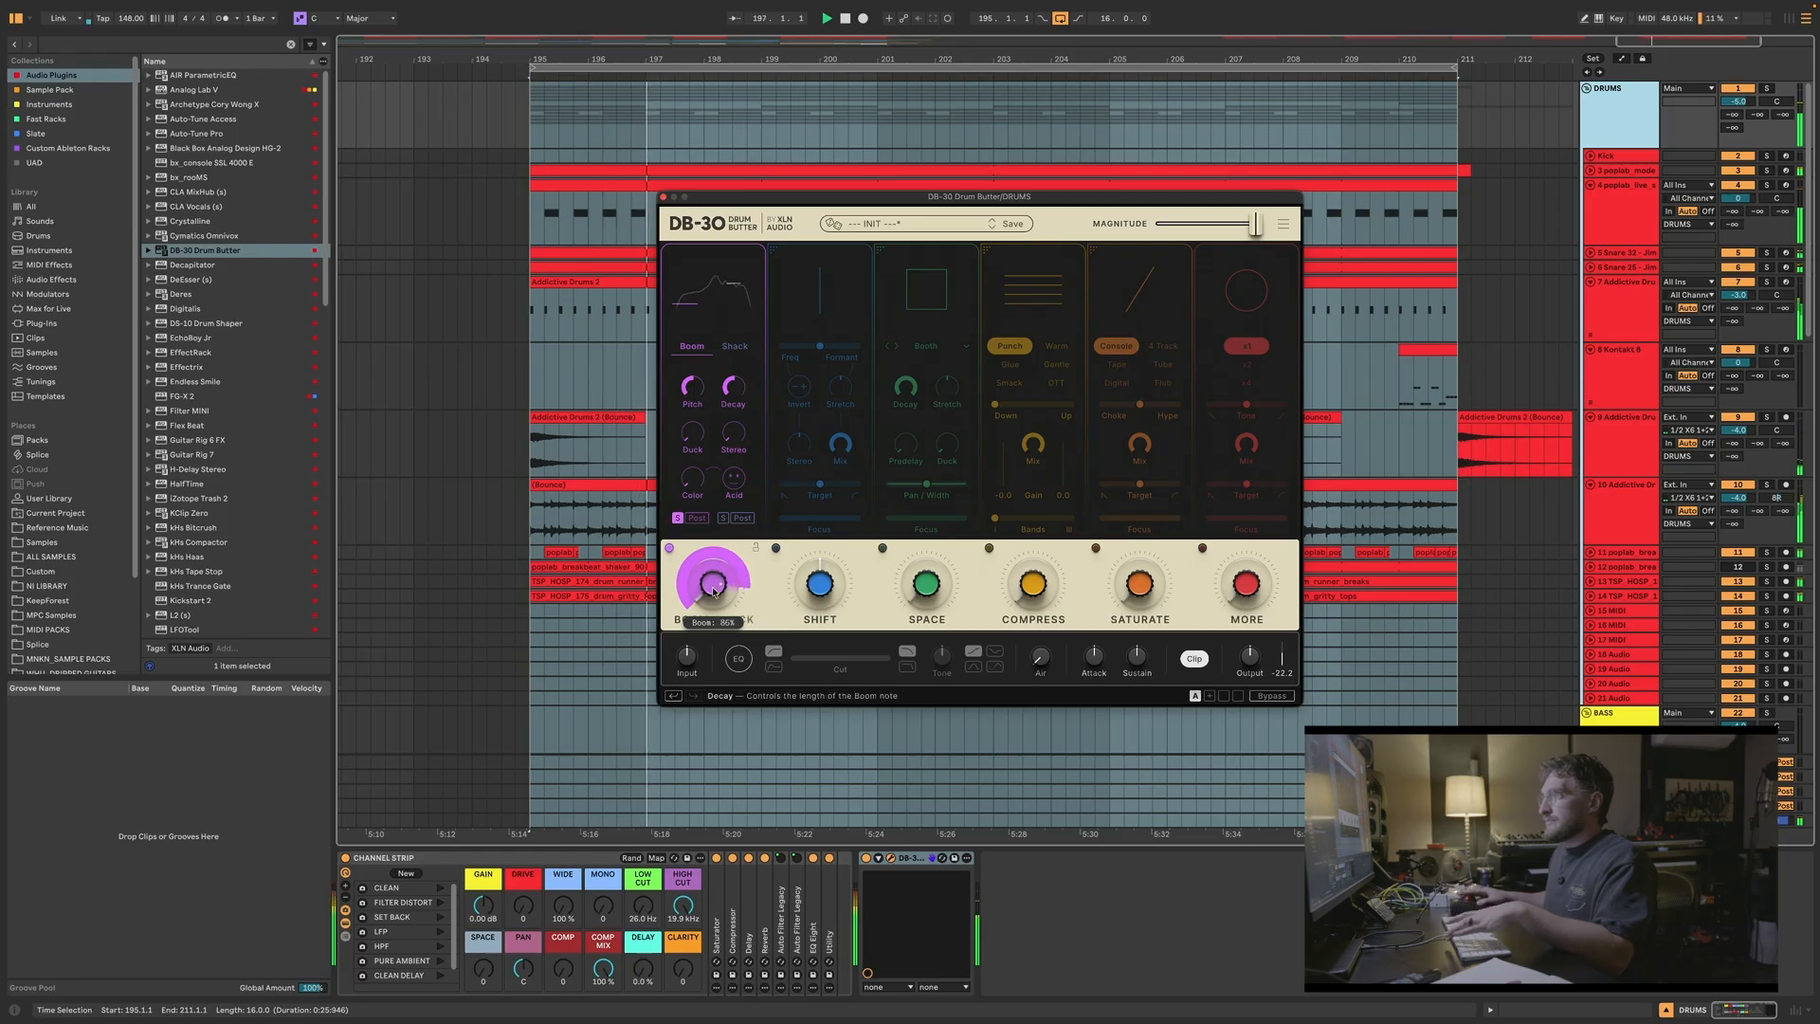
Step: Raise the Boom's Color distortion and shorten its Decay while auditioning the soloed Boom
key(space)
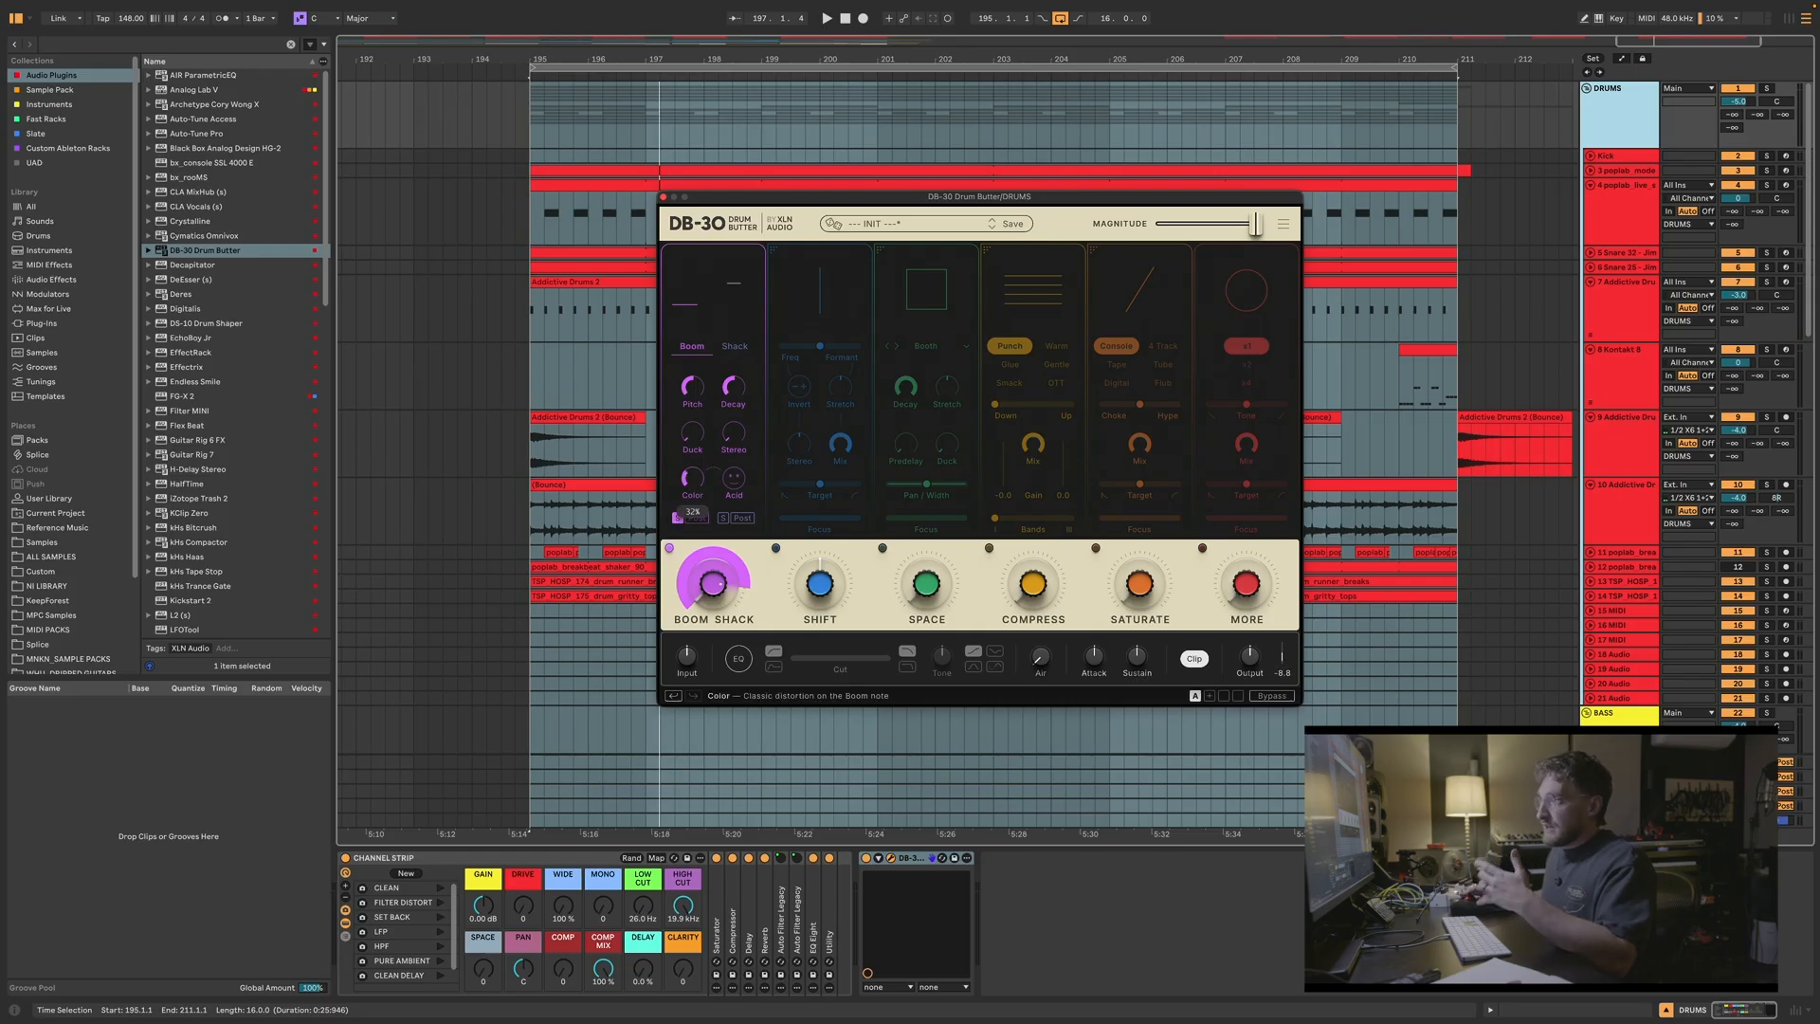
key(space)
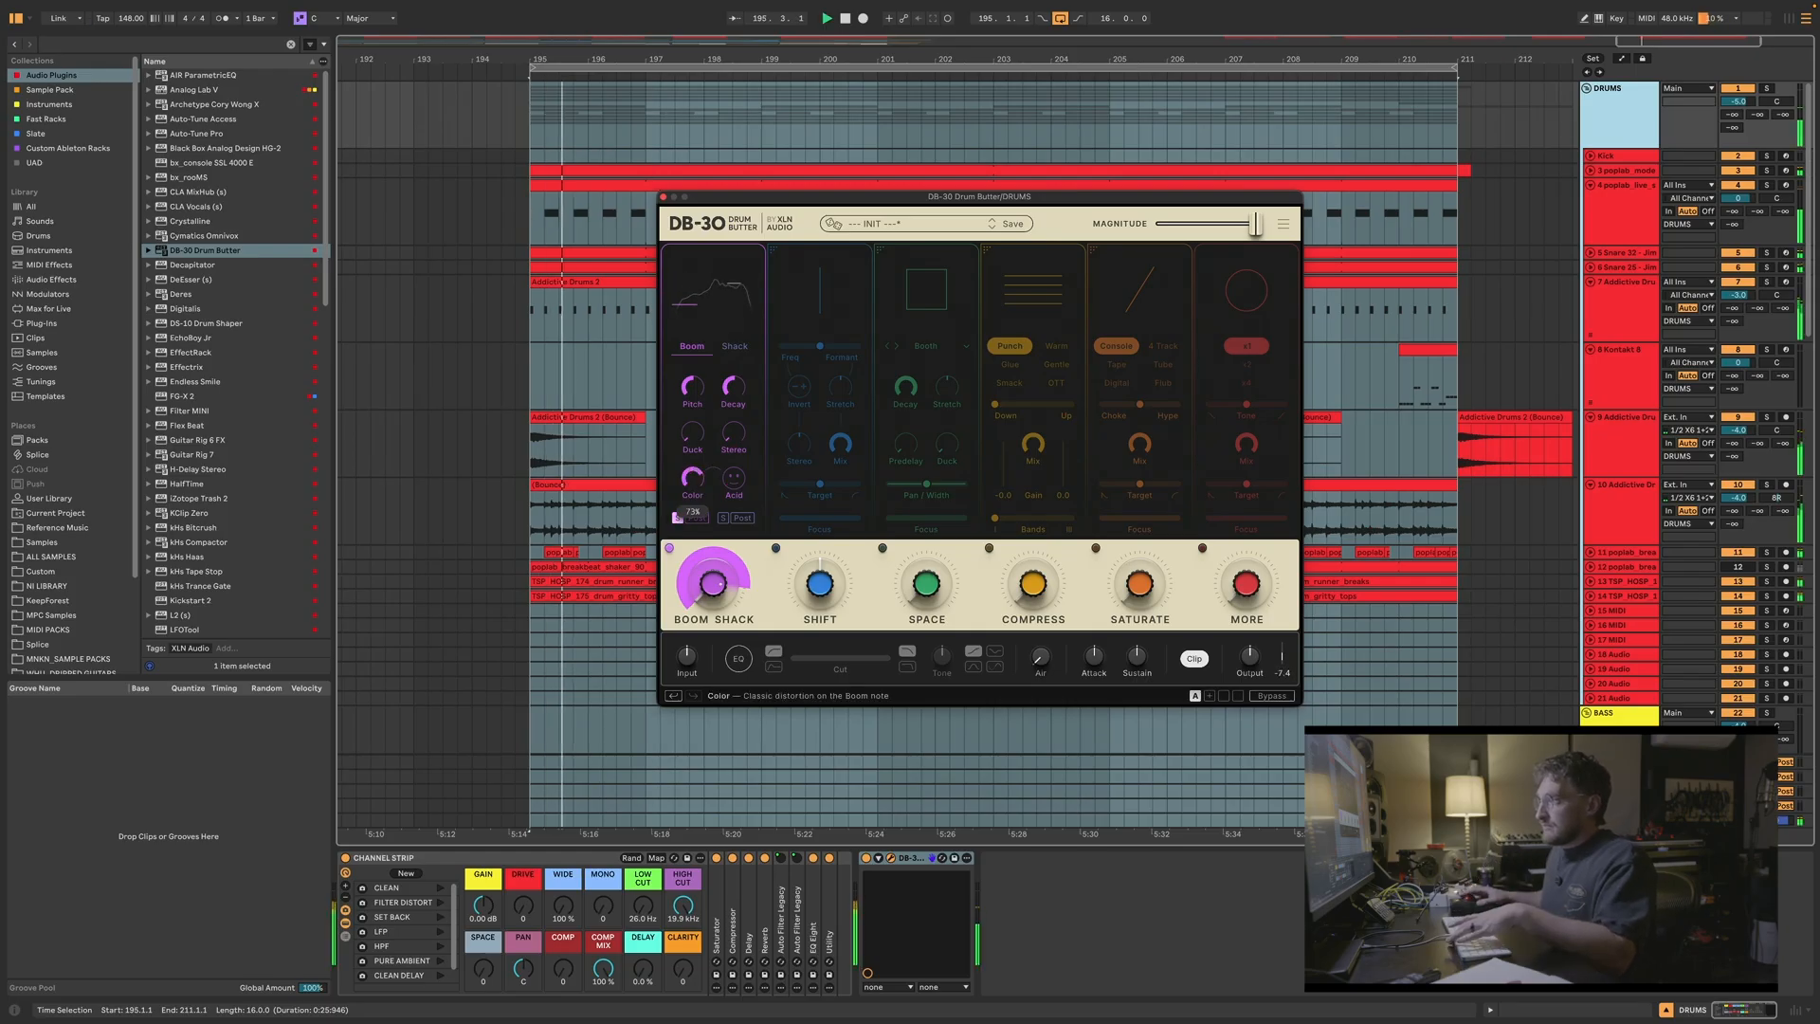
drag(692, 478, 692, 445)
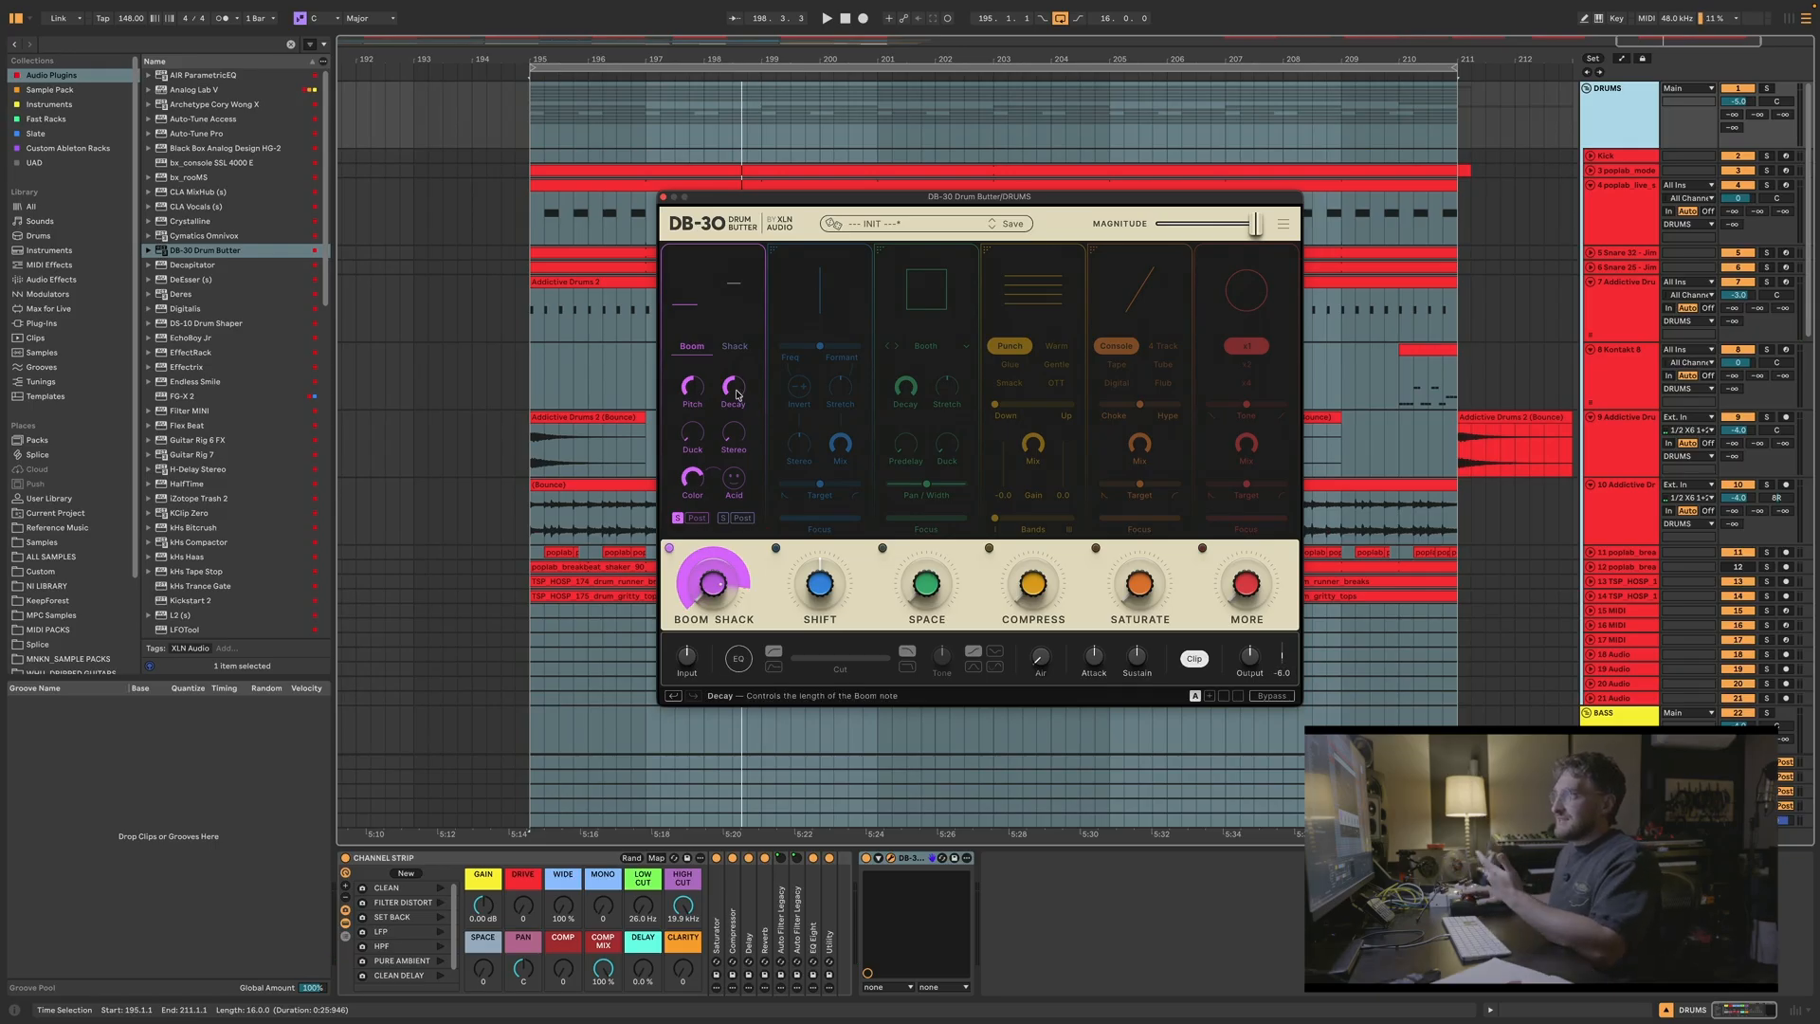
key(space)
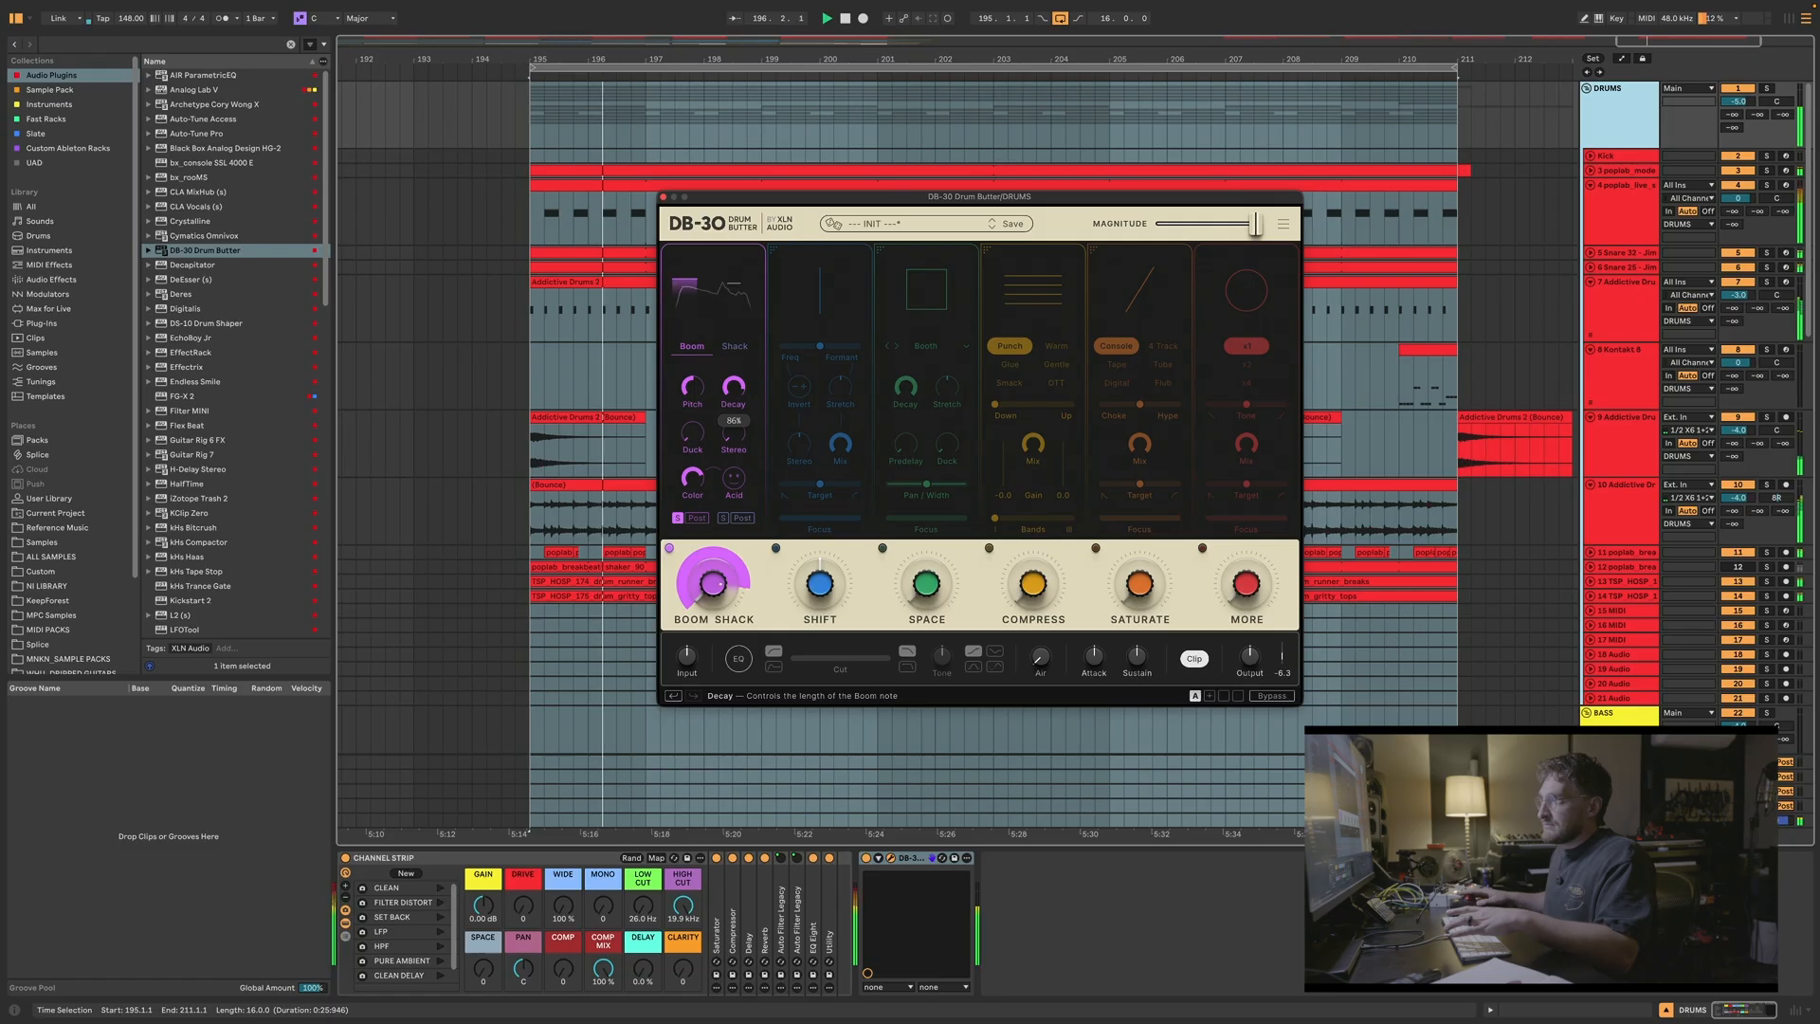
drag(733, 387, 734, 494)
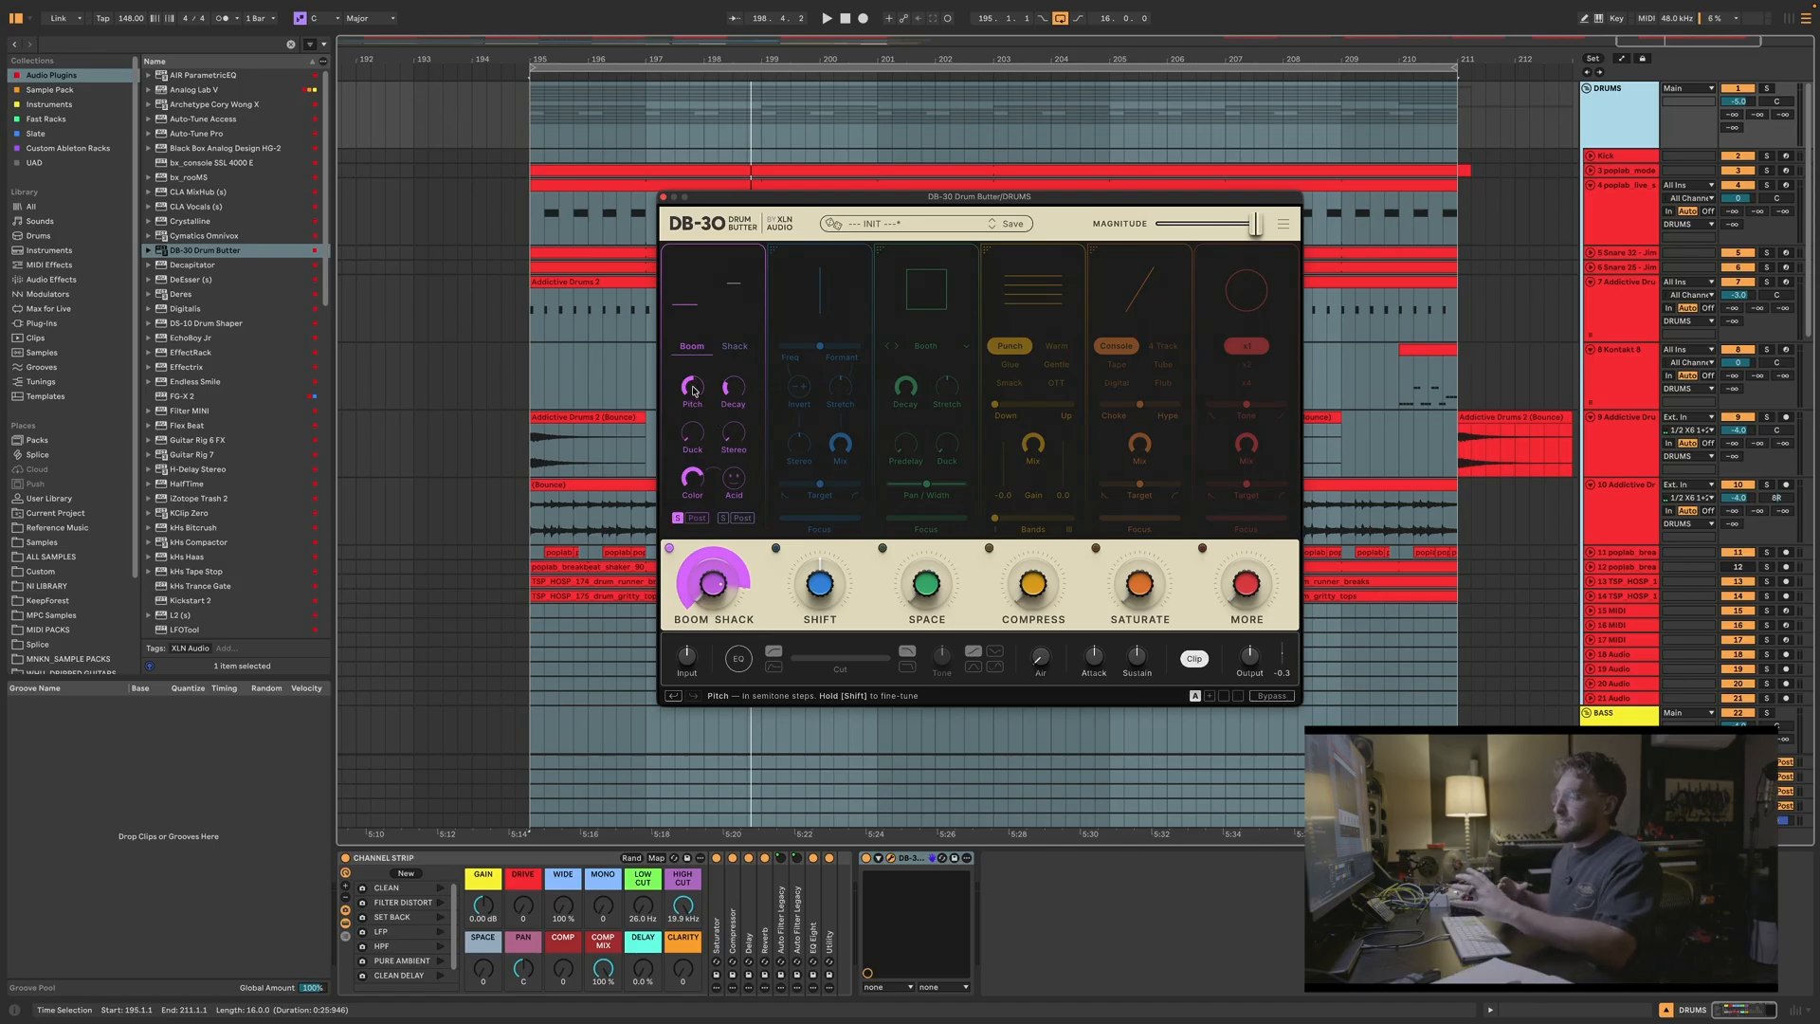
Step: Audition the Boom's Pitch around F1, try Acid and Duck, reduce Color and turn off the Boom solo
key(space)
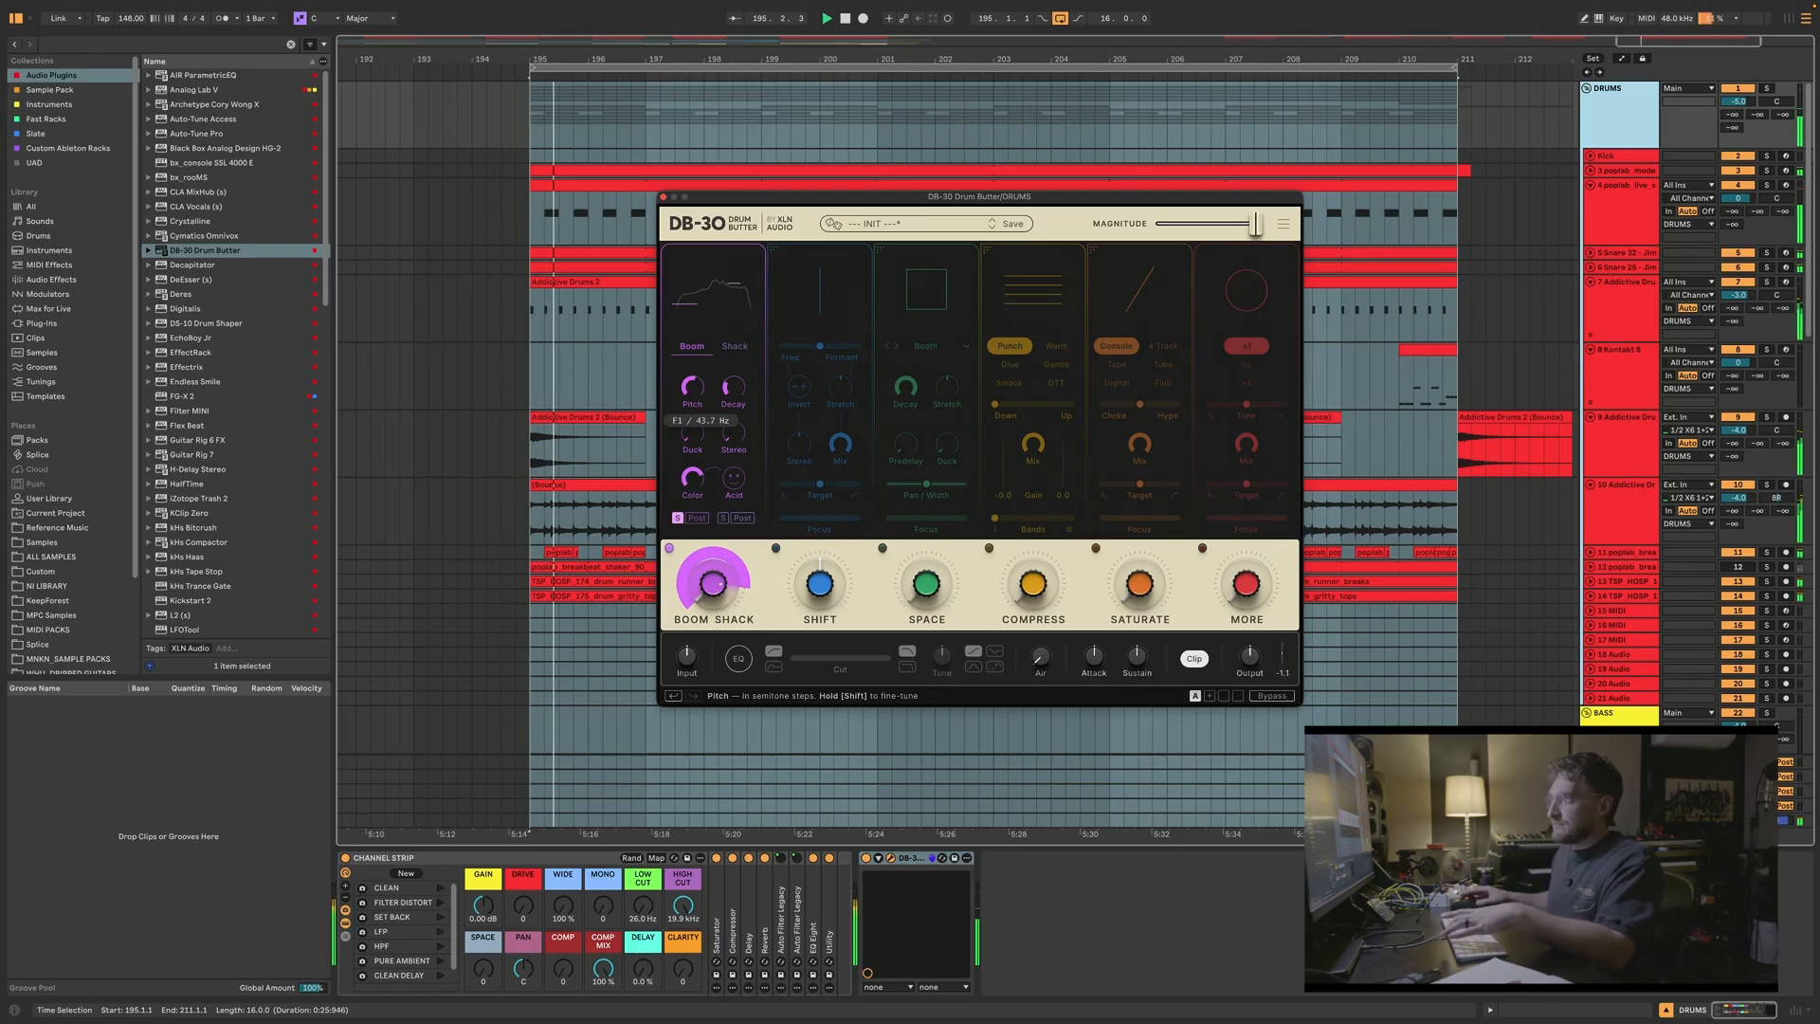
drag(692, 387, 692, 383)
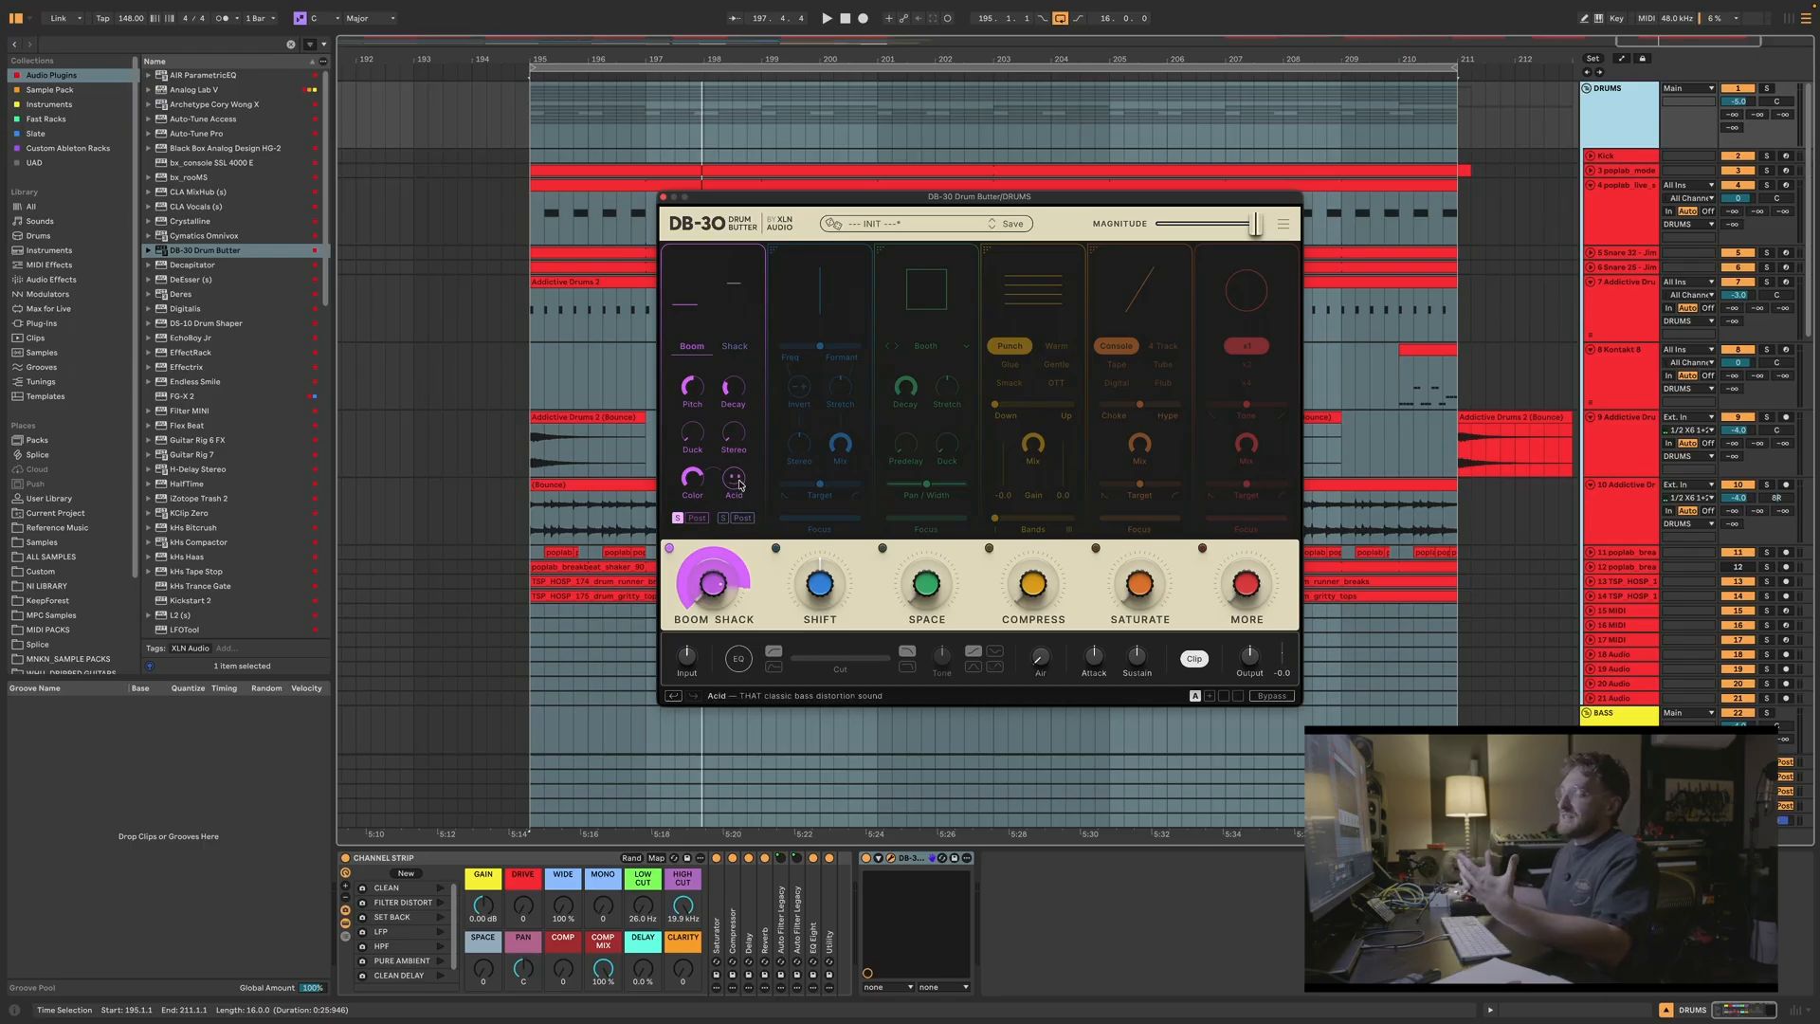
key(space)
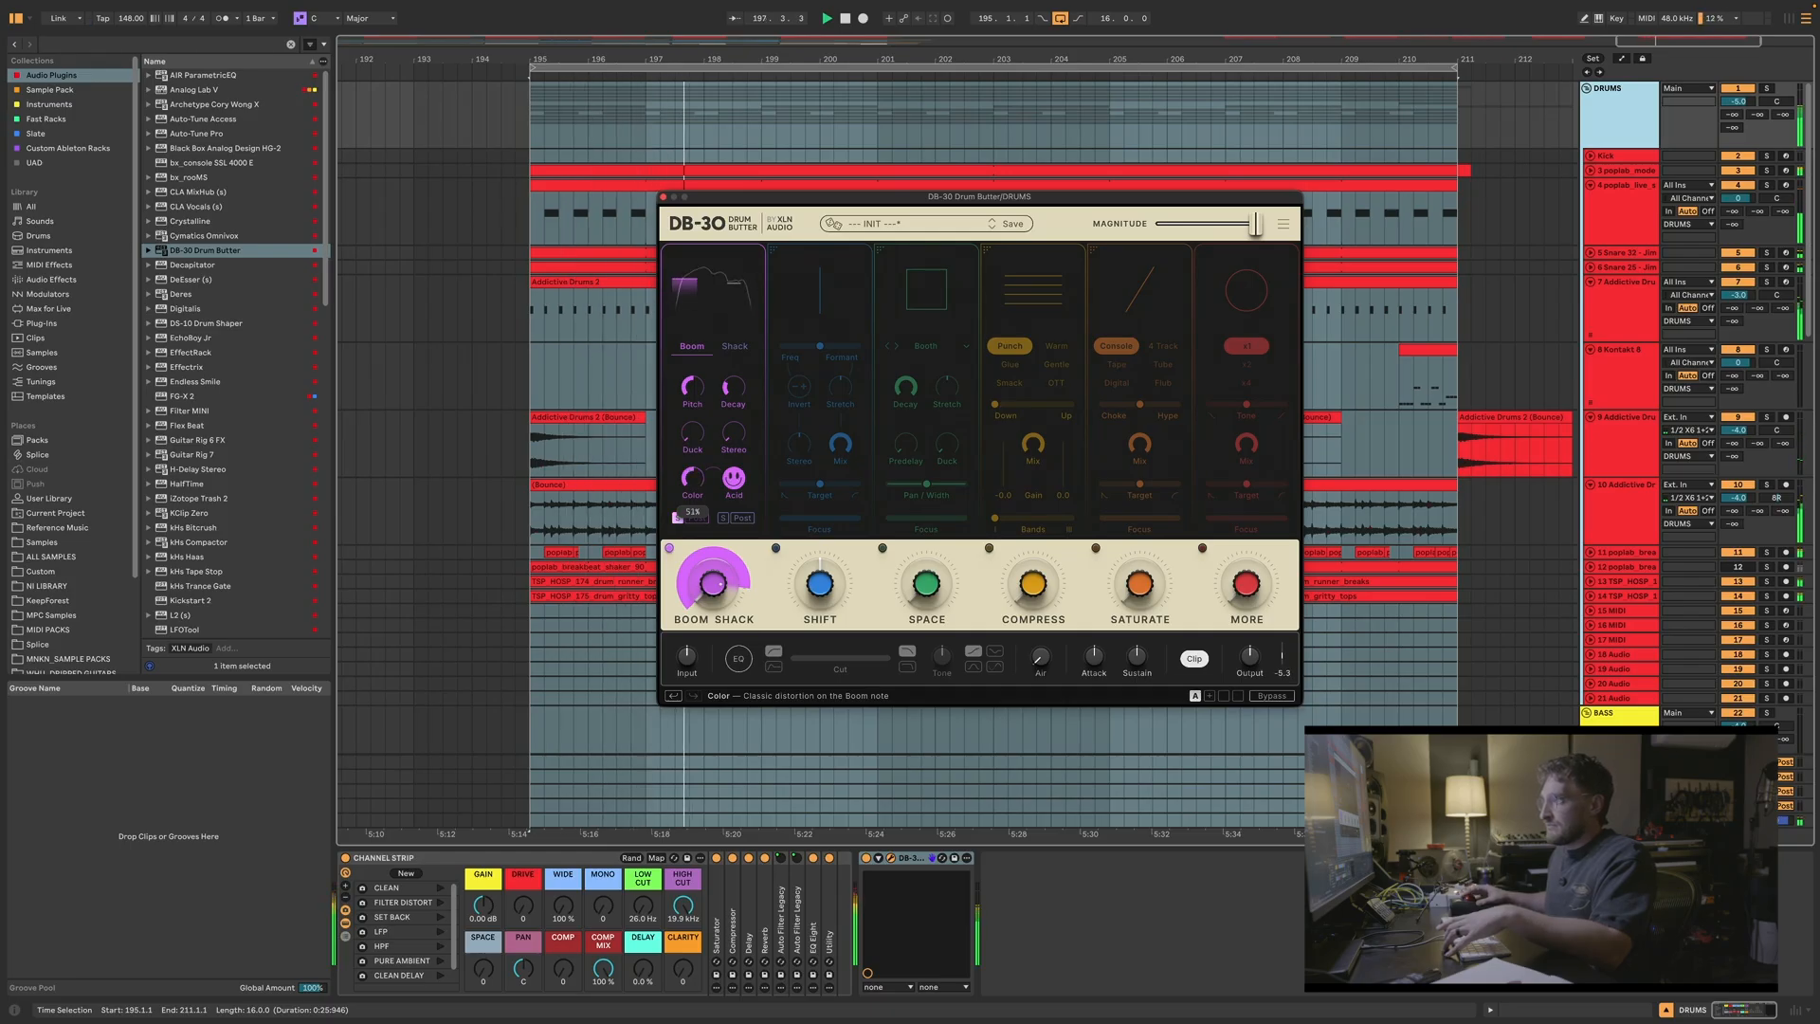
drag(689, 487, 689, 453)
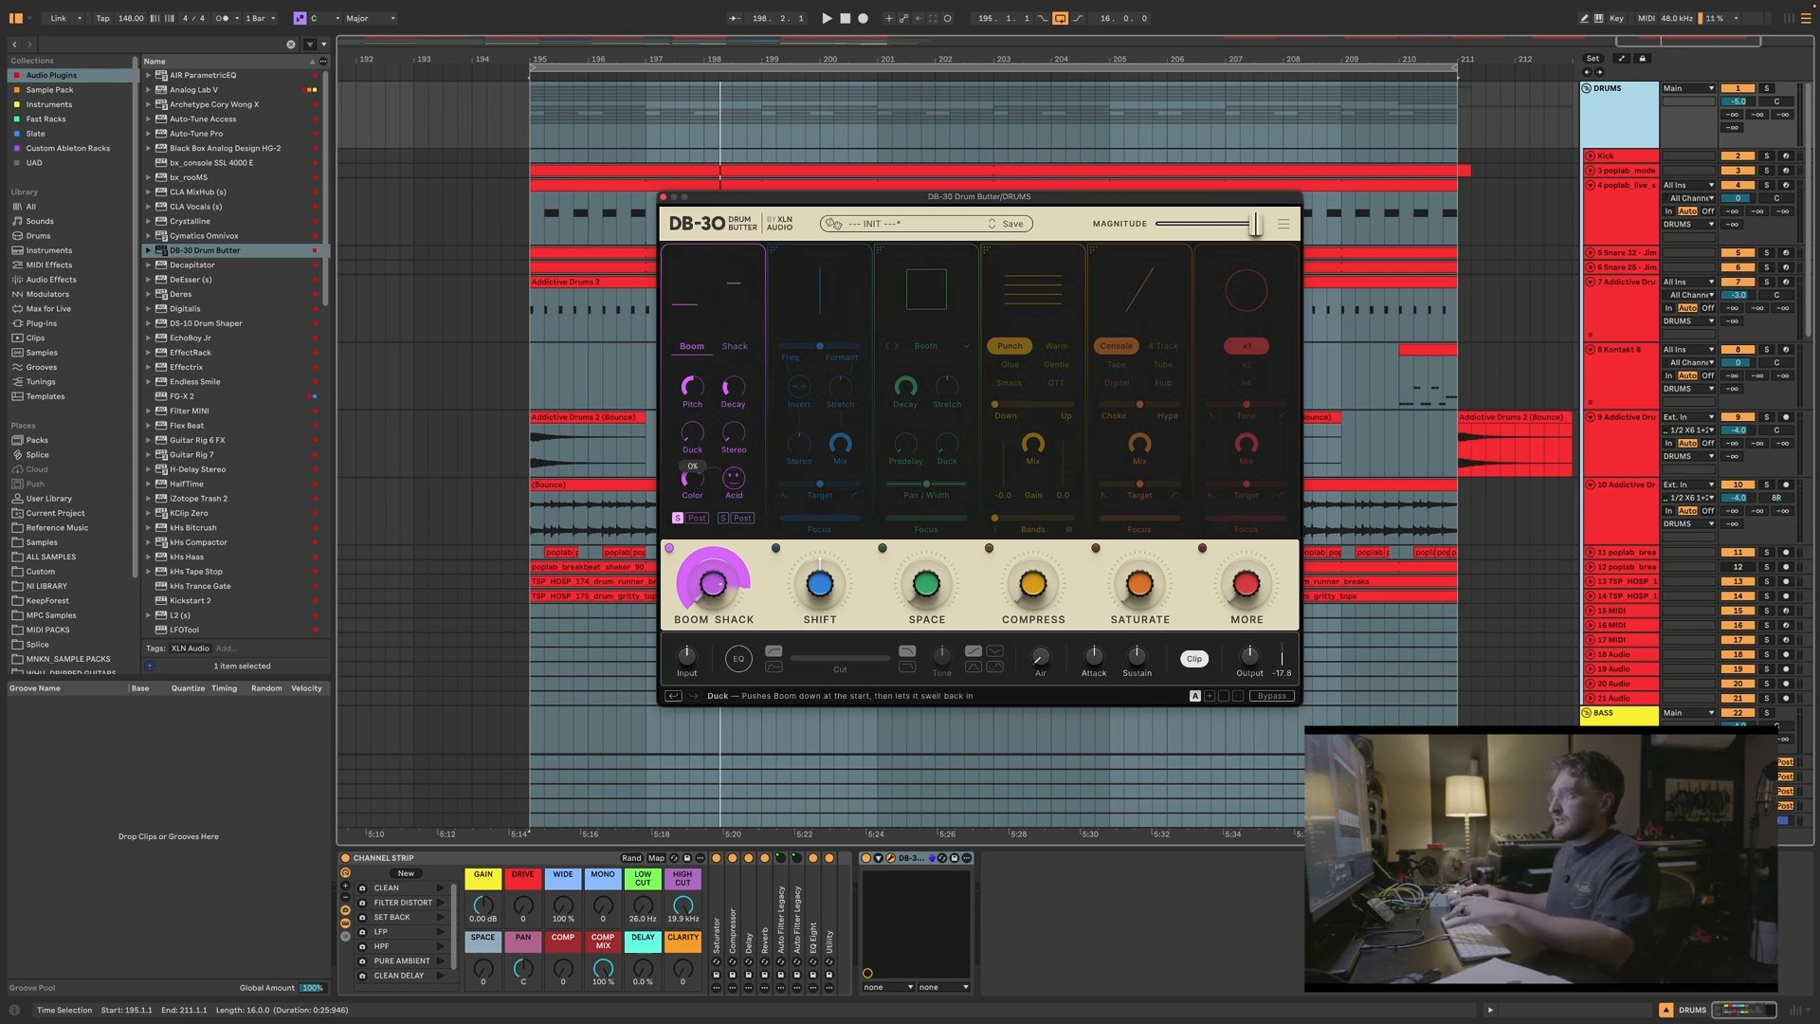
drag(697, 435, 697, 474)
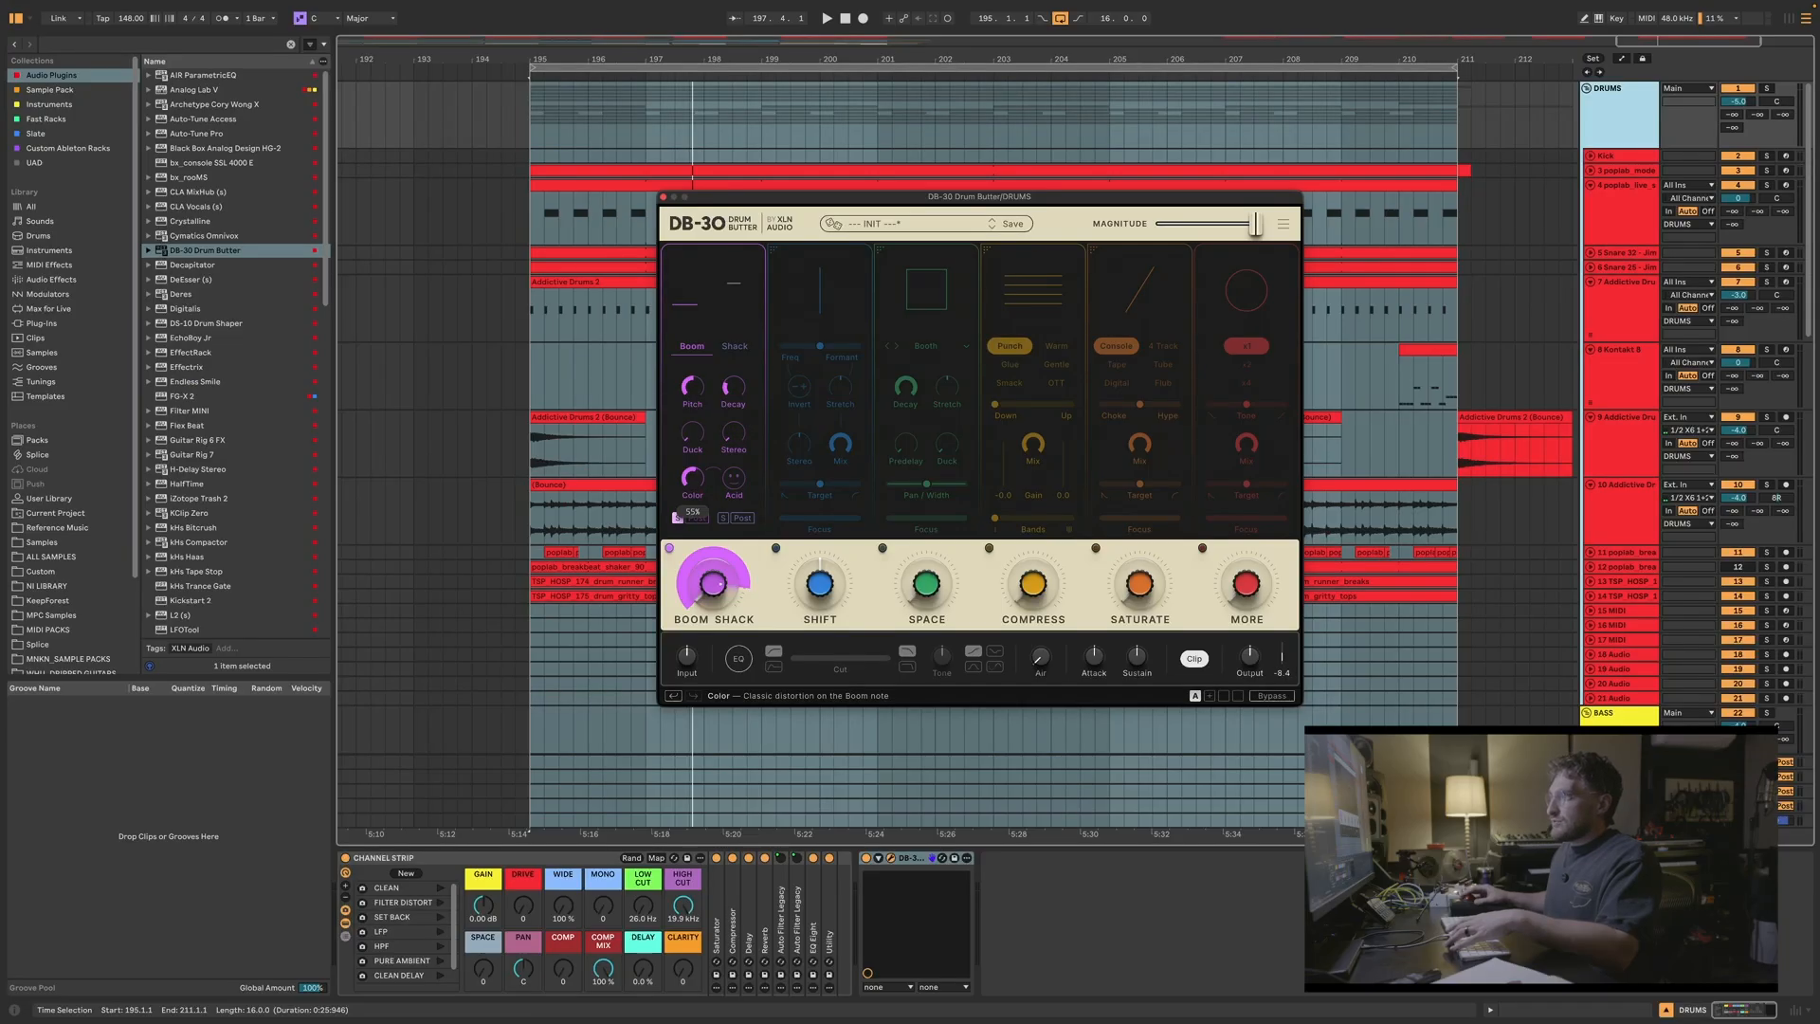
drag(693, 479, 698, 569)
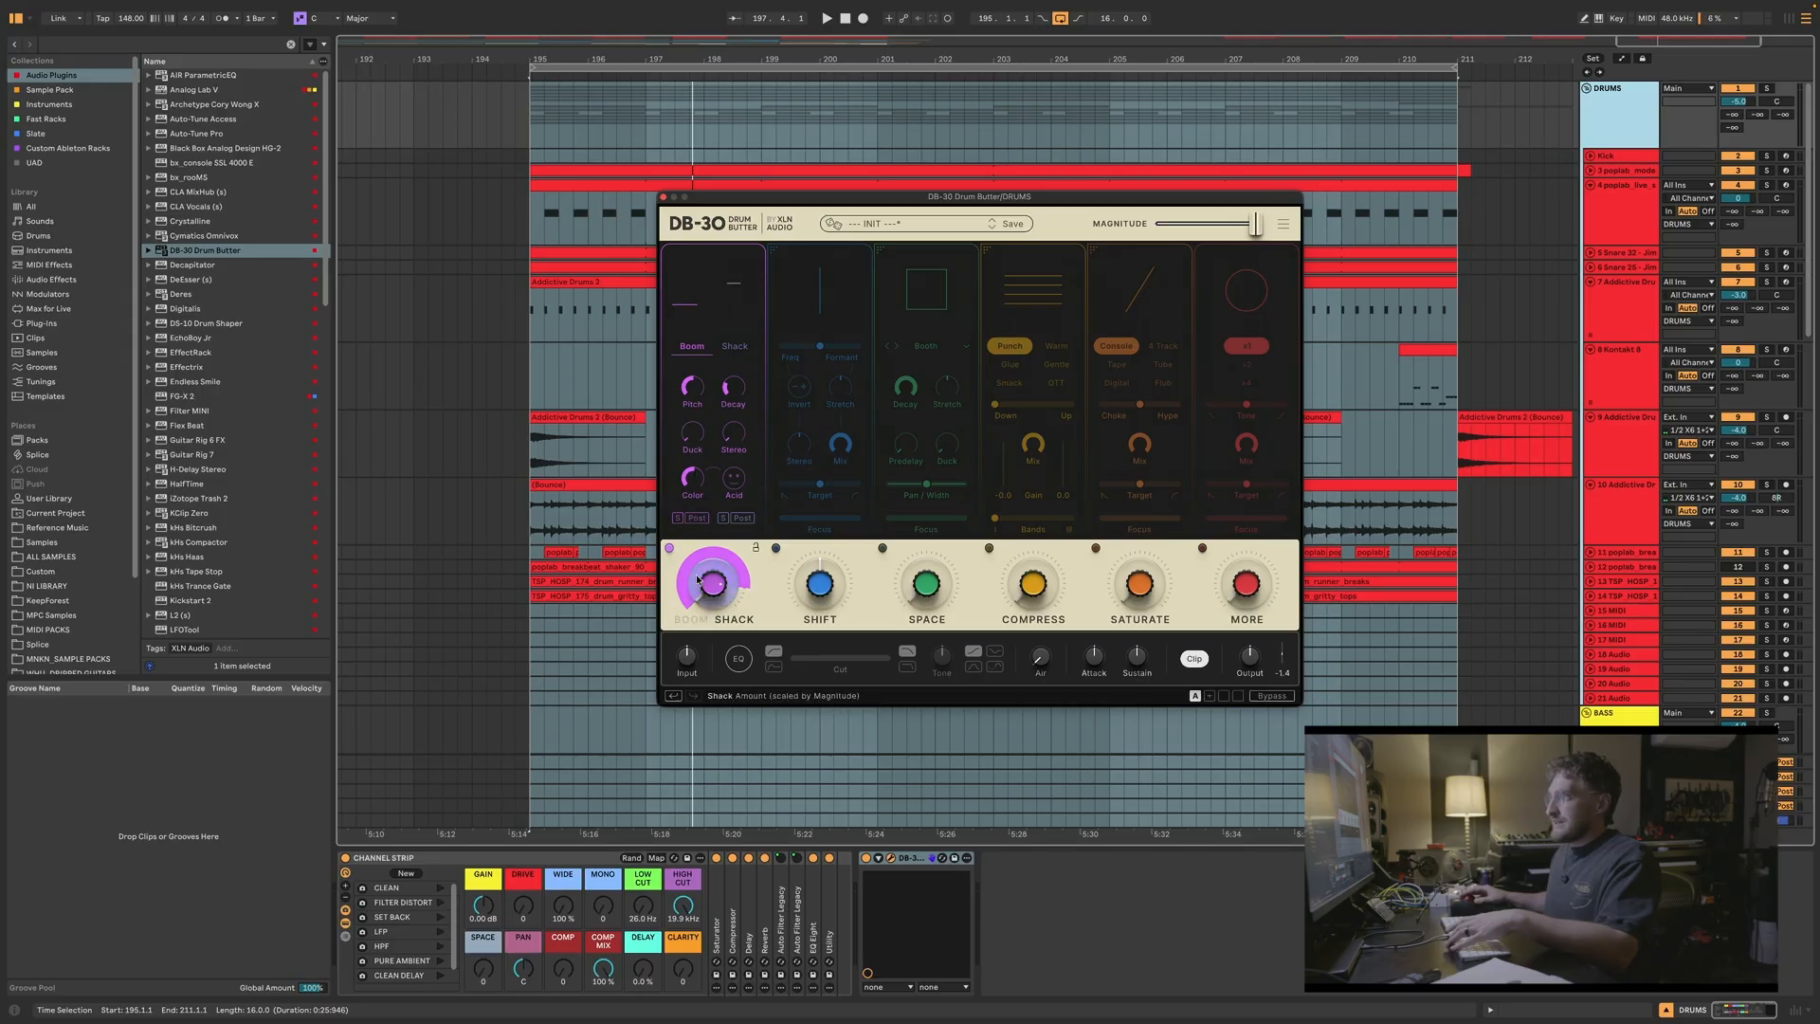
Step: Play the full drums, lower the Boom amount to about 70% and shorten the Boom Decay further
key(space)
drag(713, 585, 713, 526)
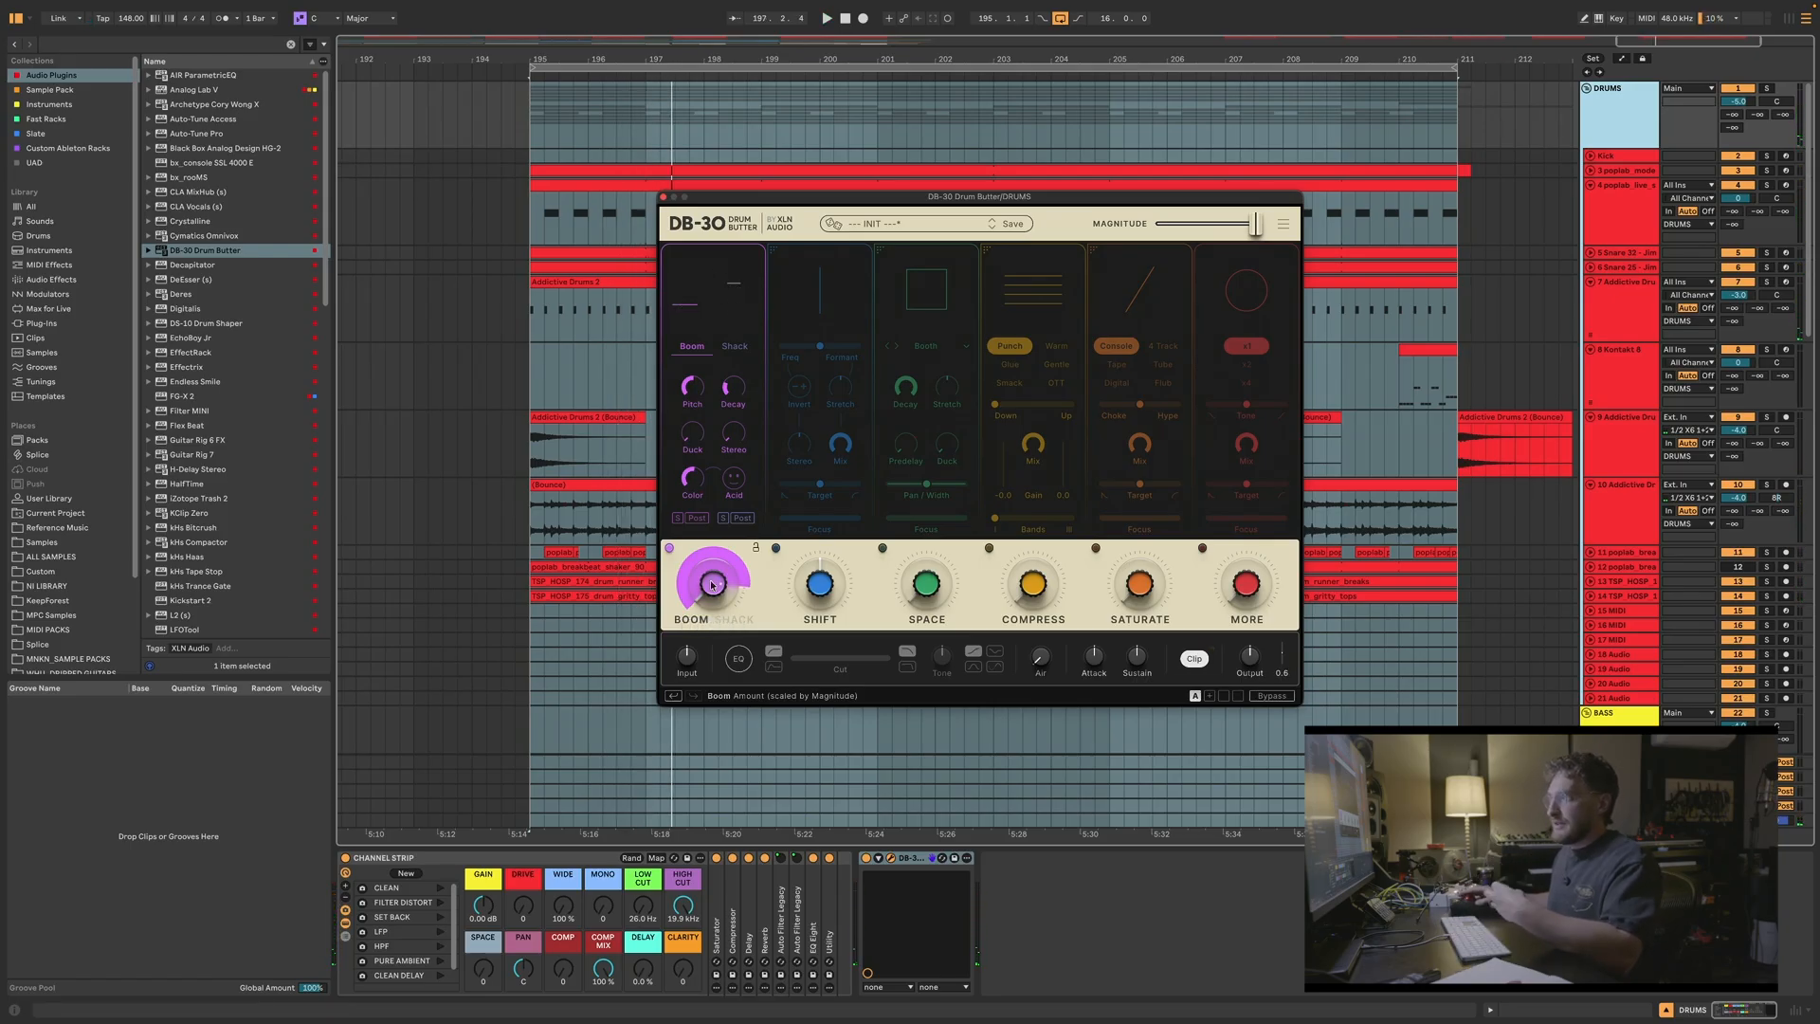
key(space)
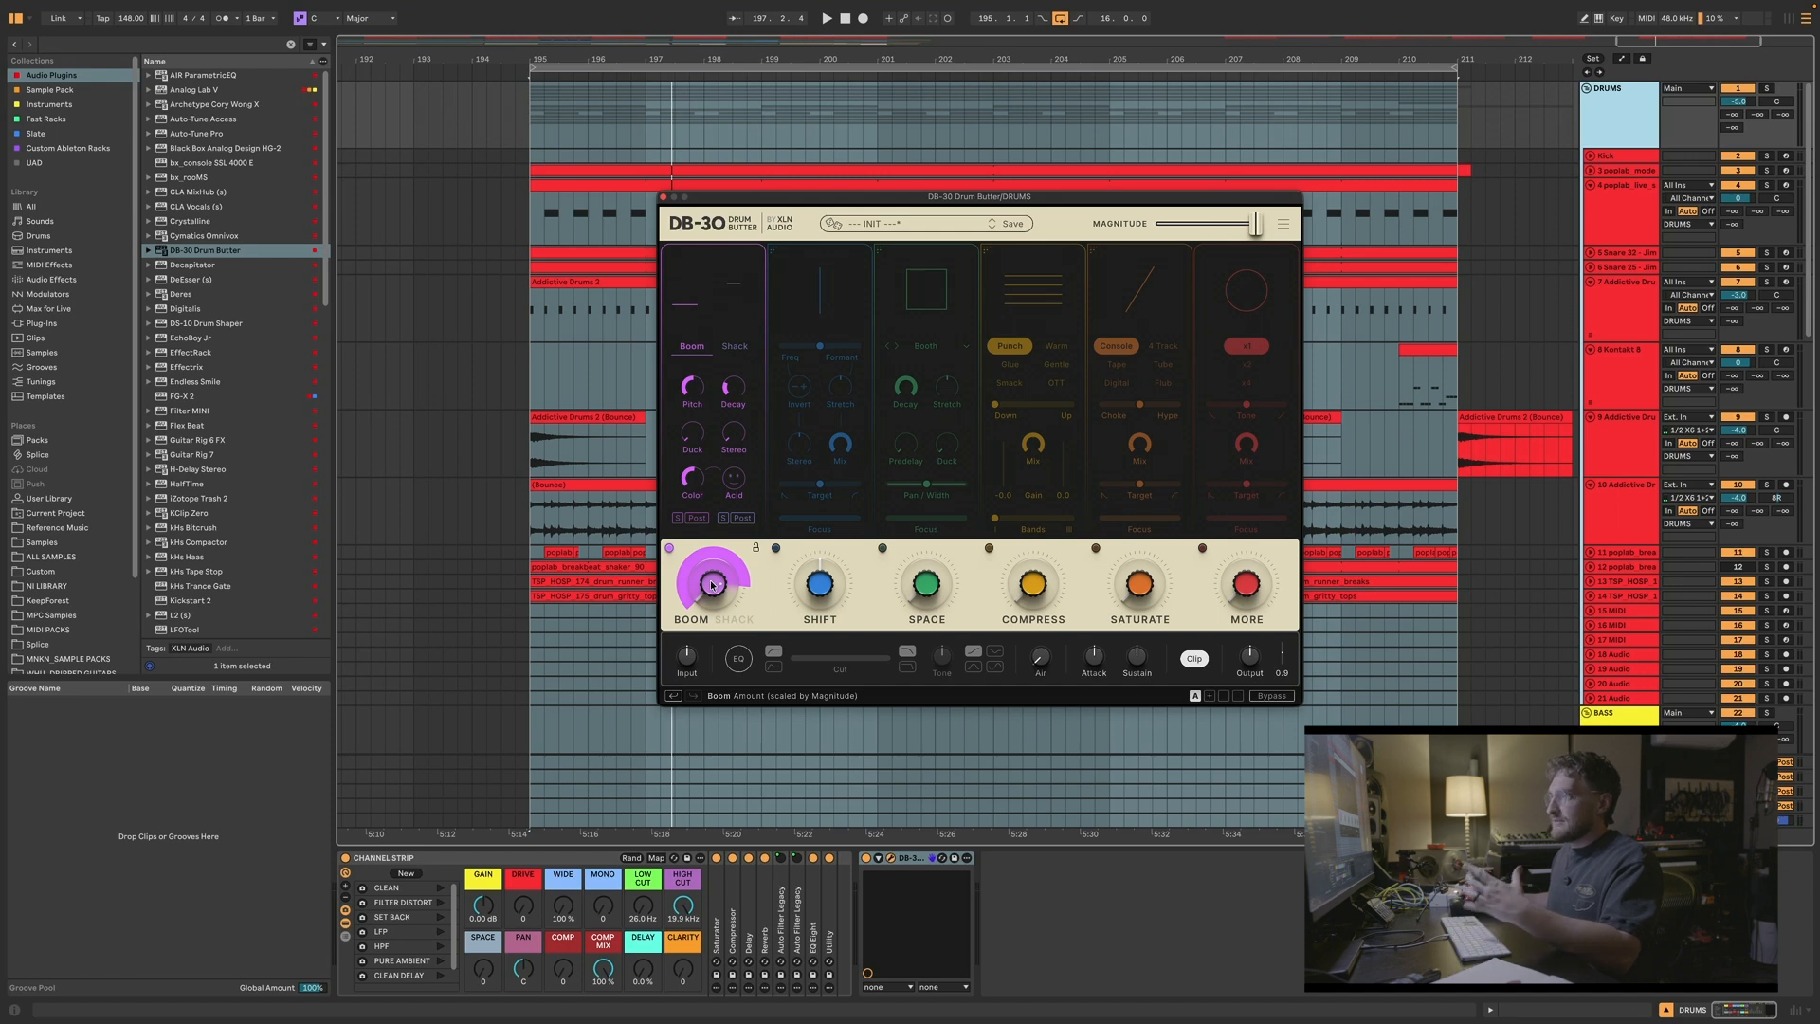
drag(711, 585, 711, 600)
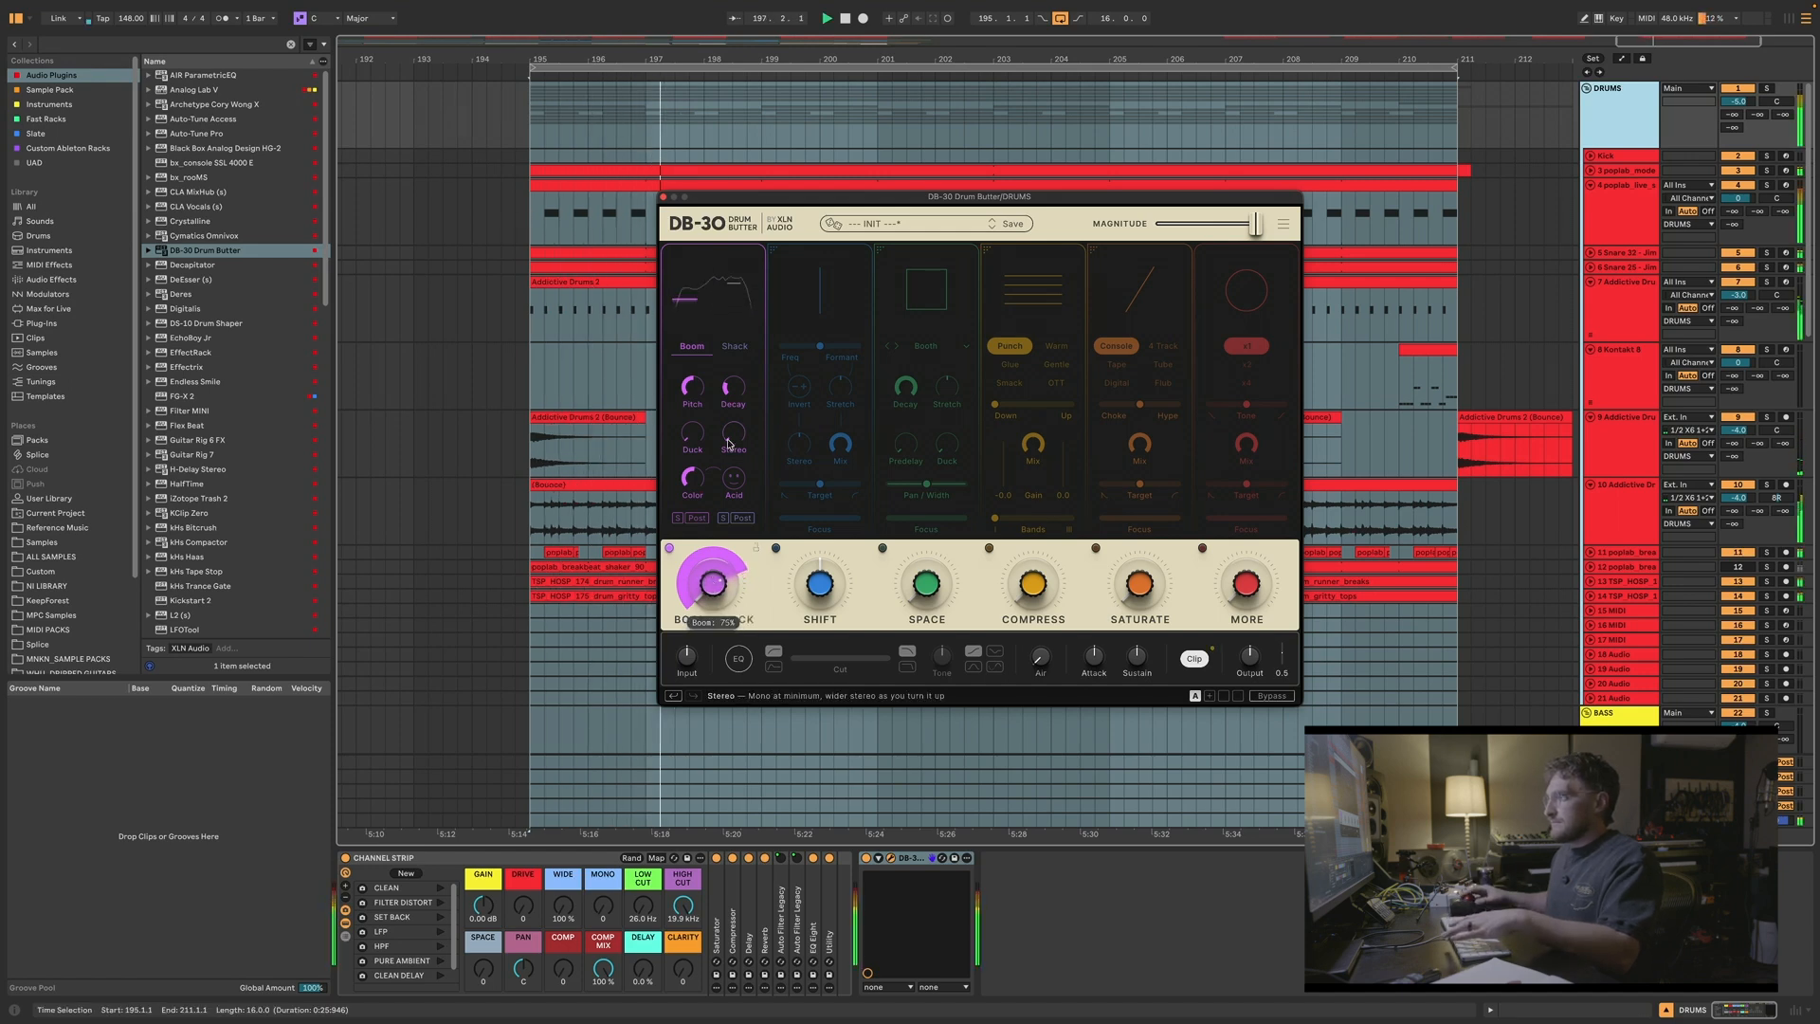
drag(734, 386, 734, 388)
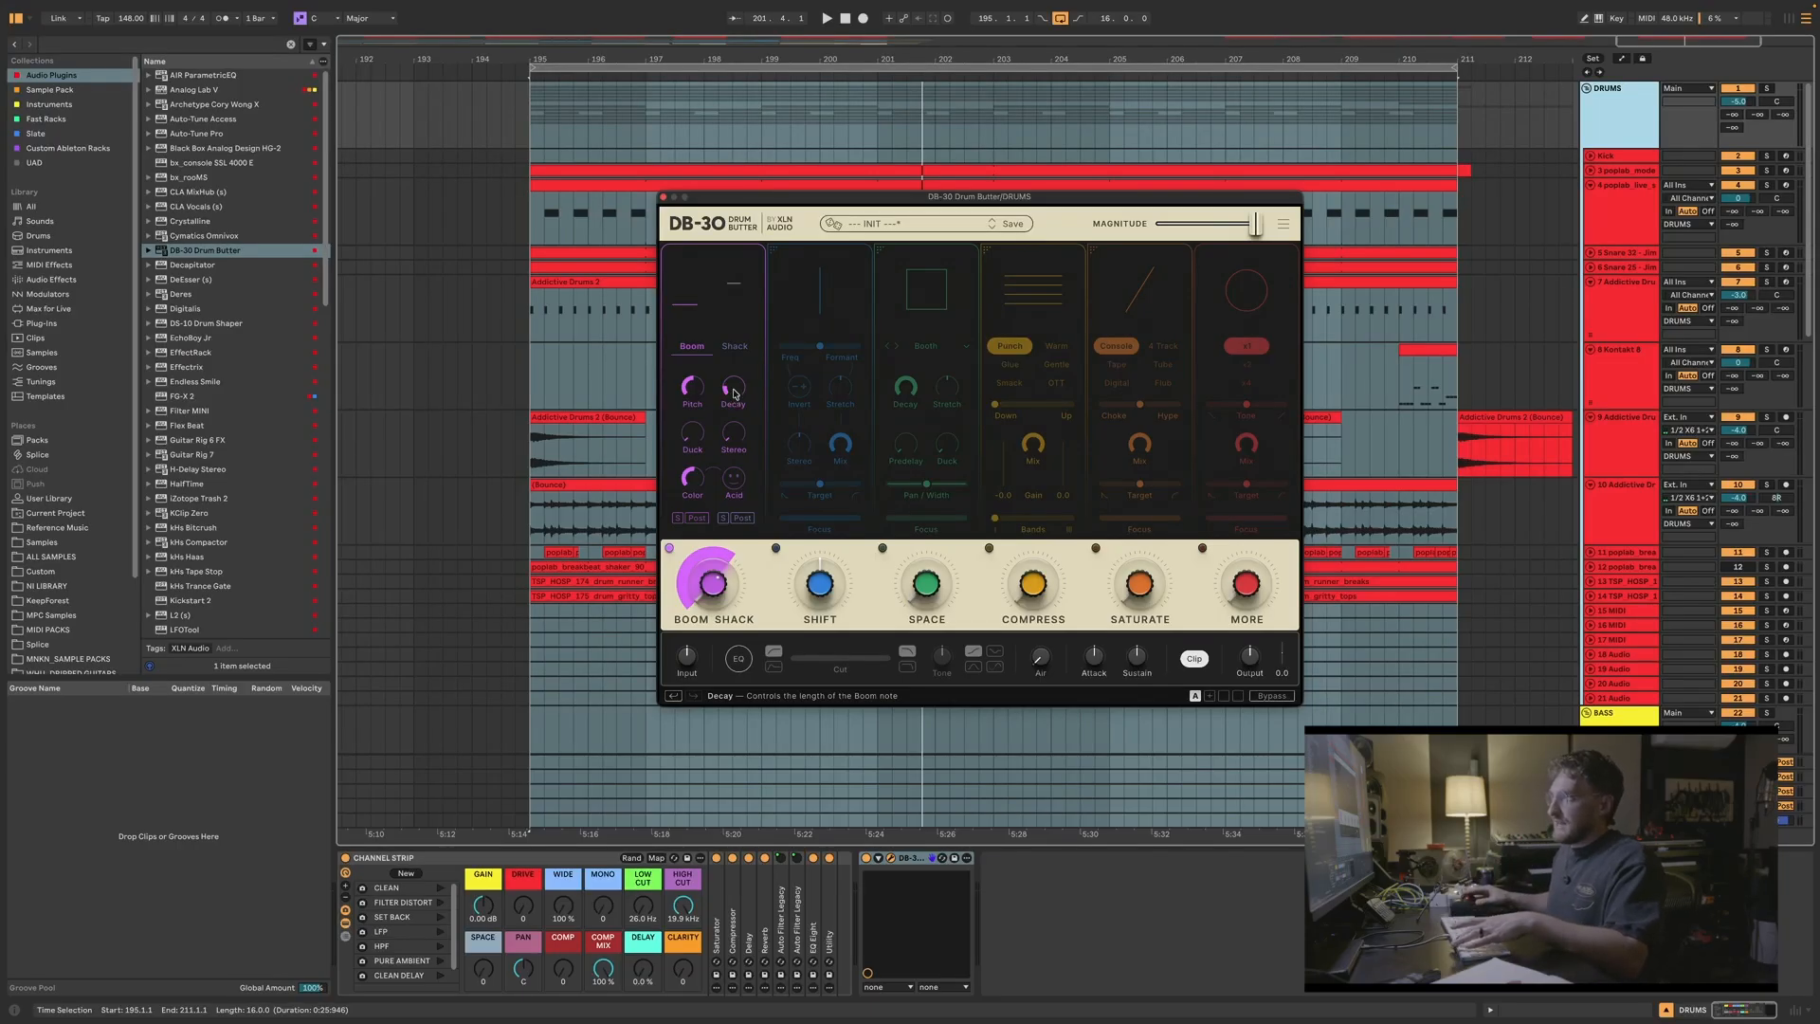
Step: Push the Boom amount to its maximum for comparison, shorten the Decay and bring the amount back to about 60%
key(space)
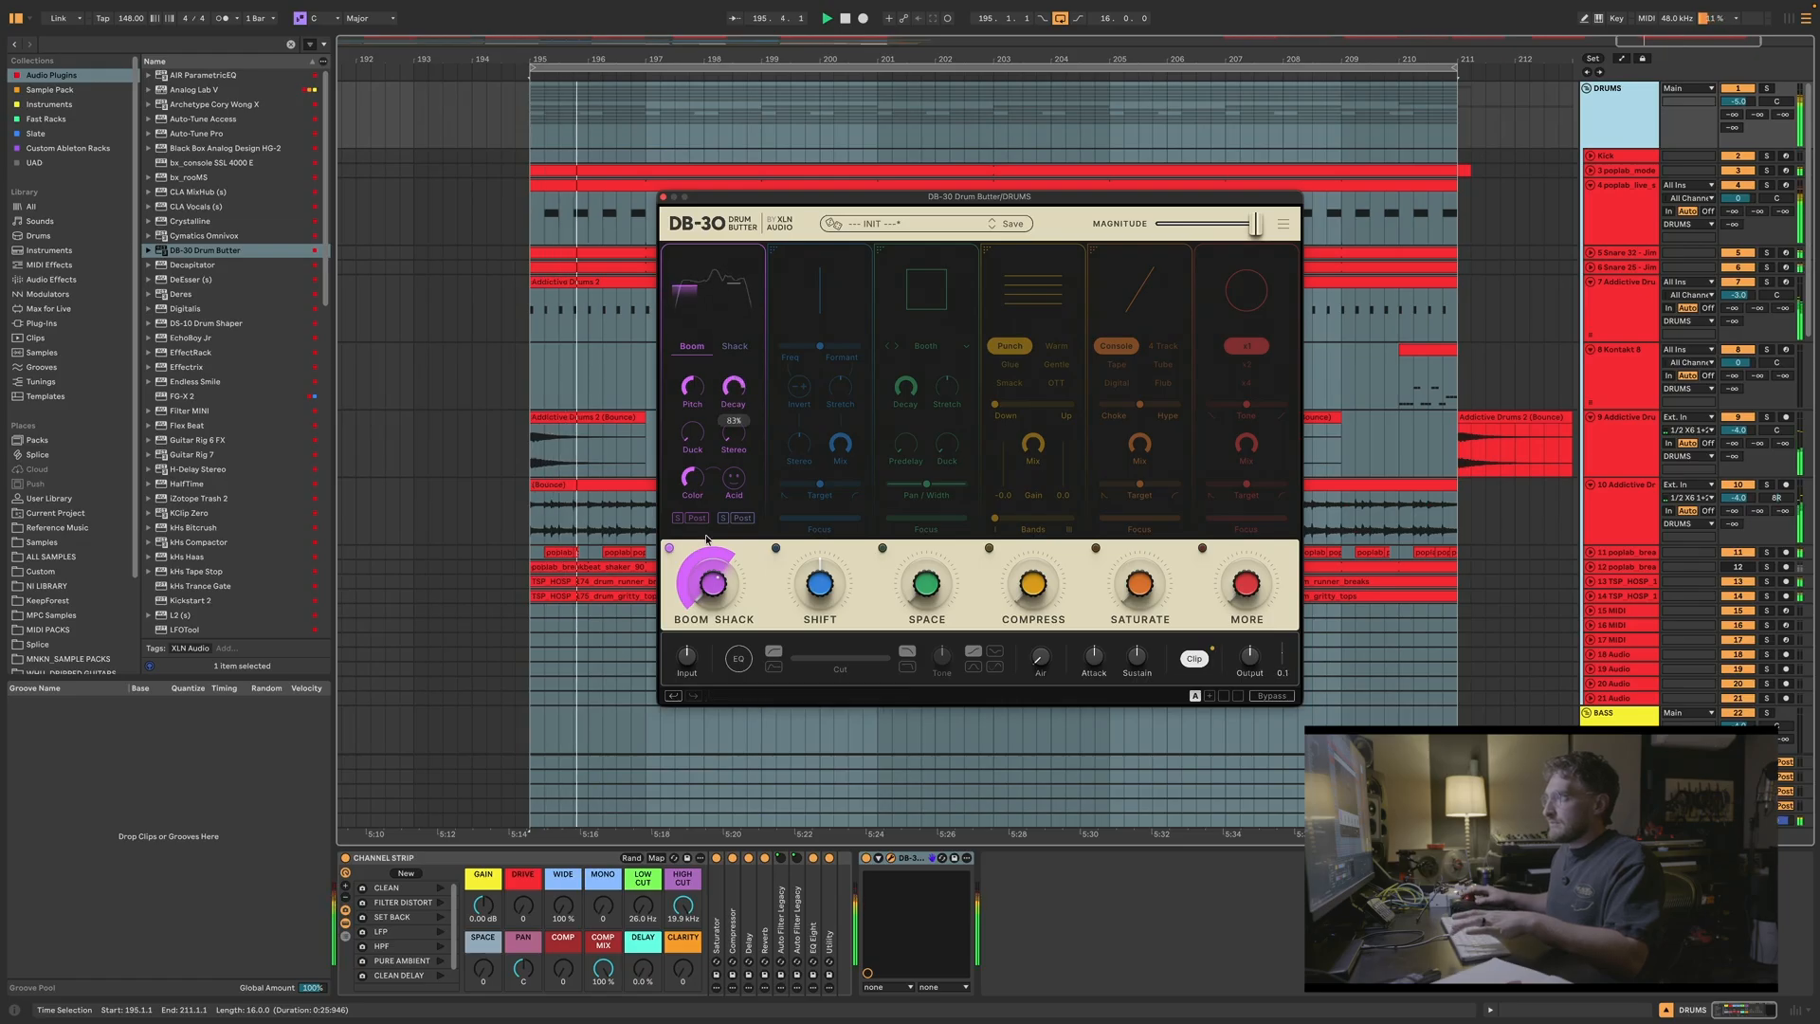
mouse_move(713, 583)
drag(713, 583, 713, 564)
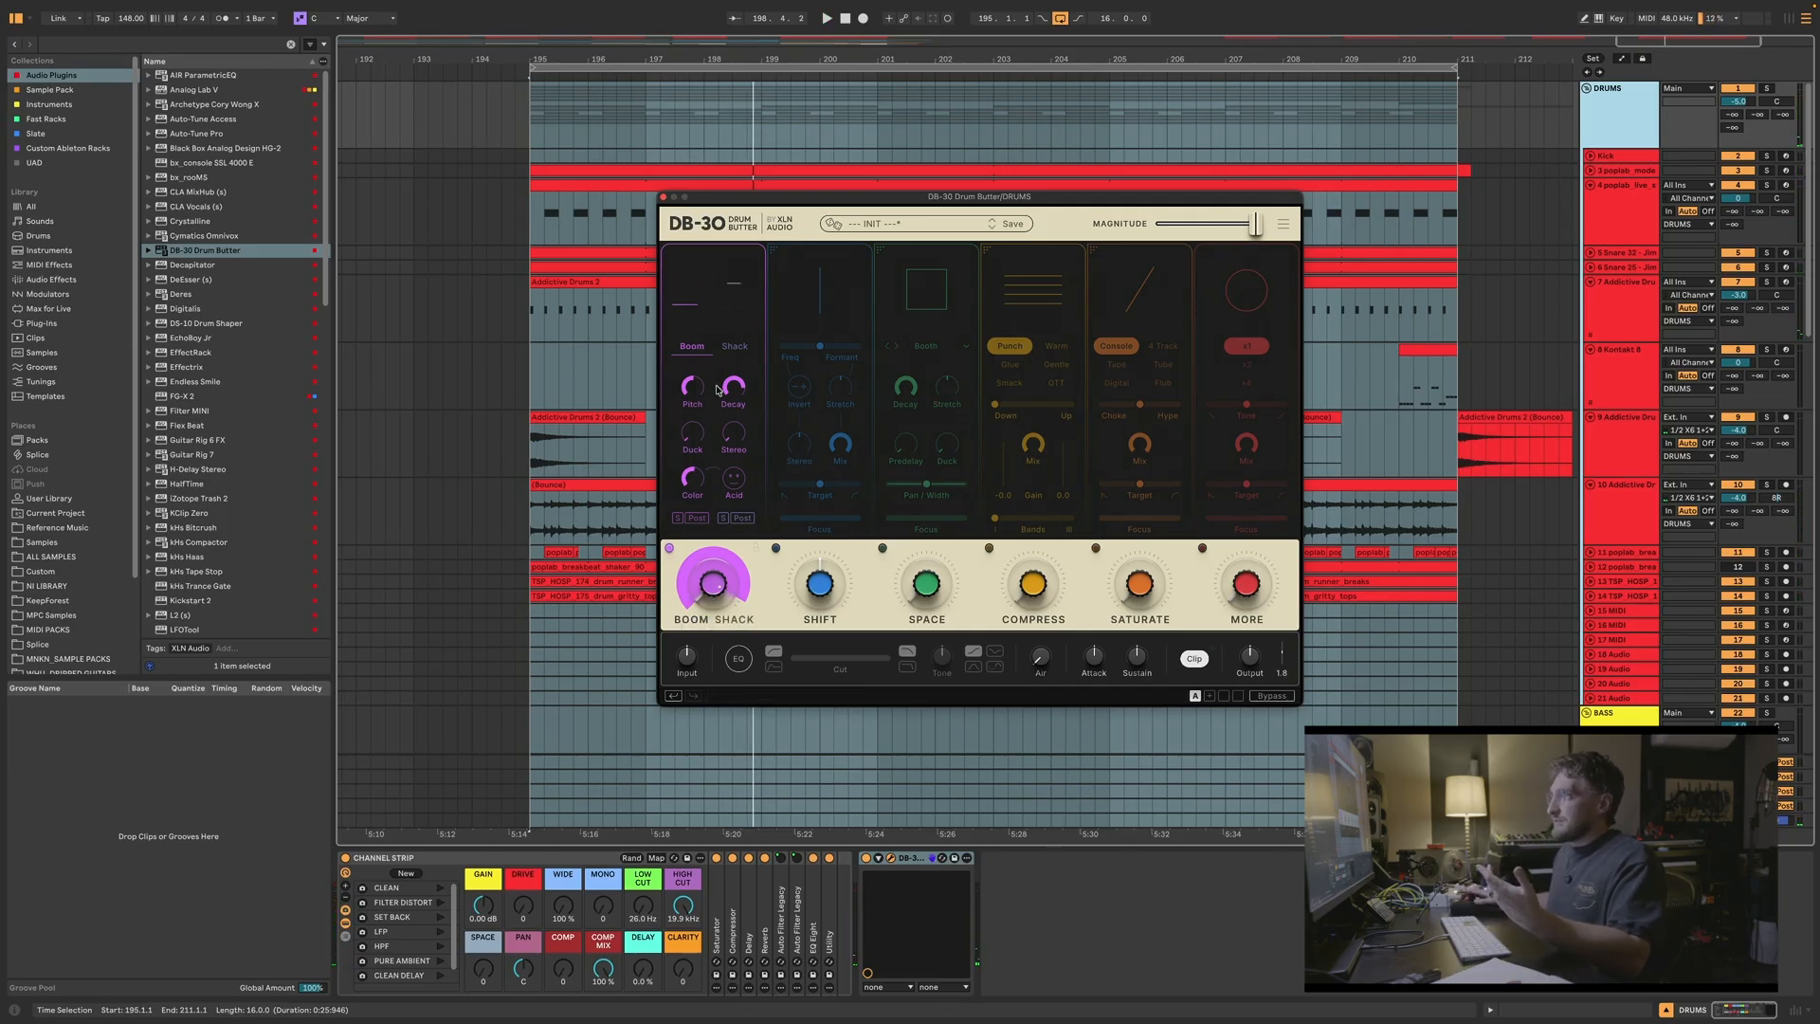
drag(734, 388, 734, 424)
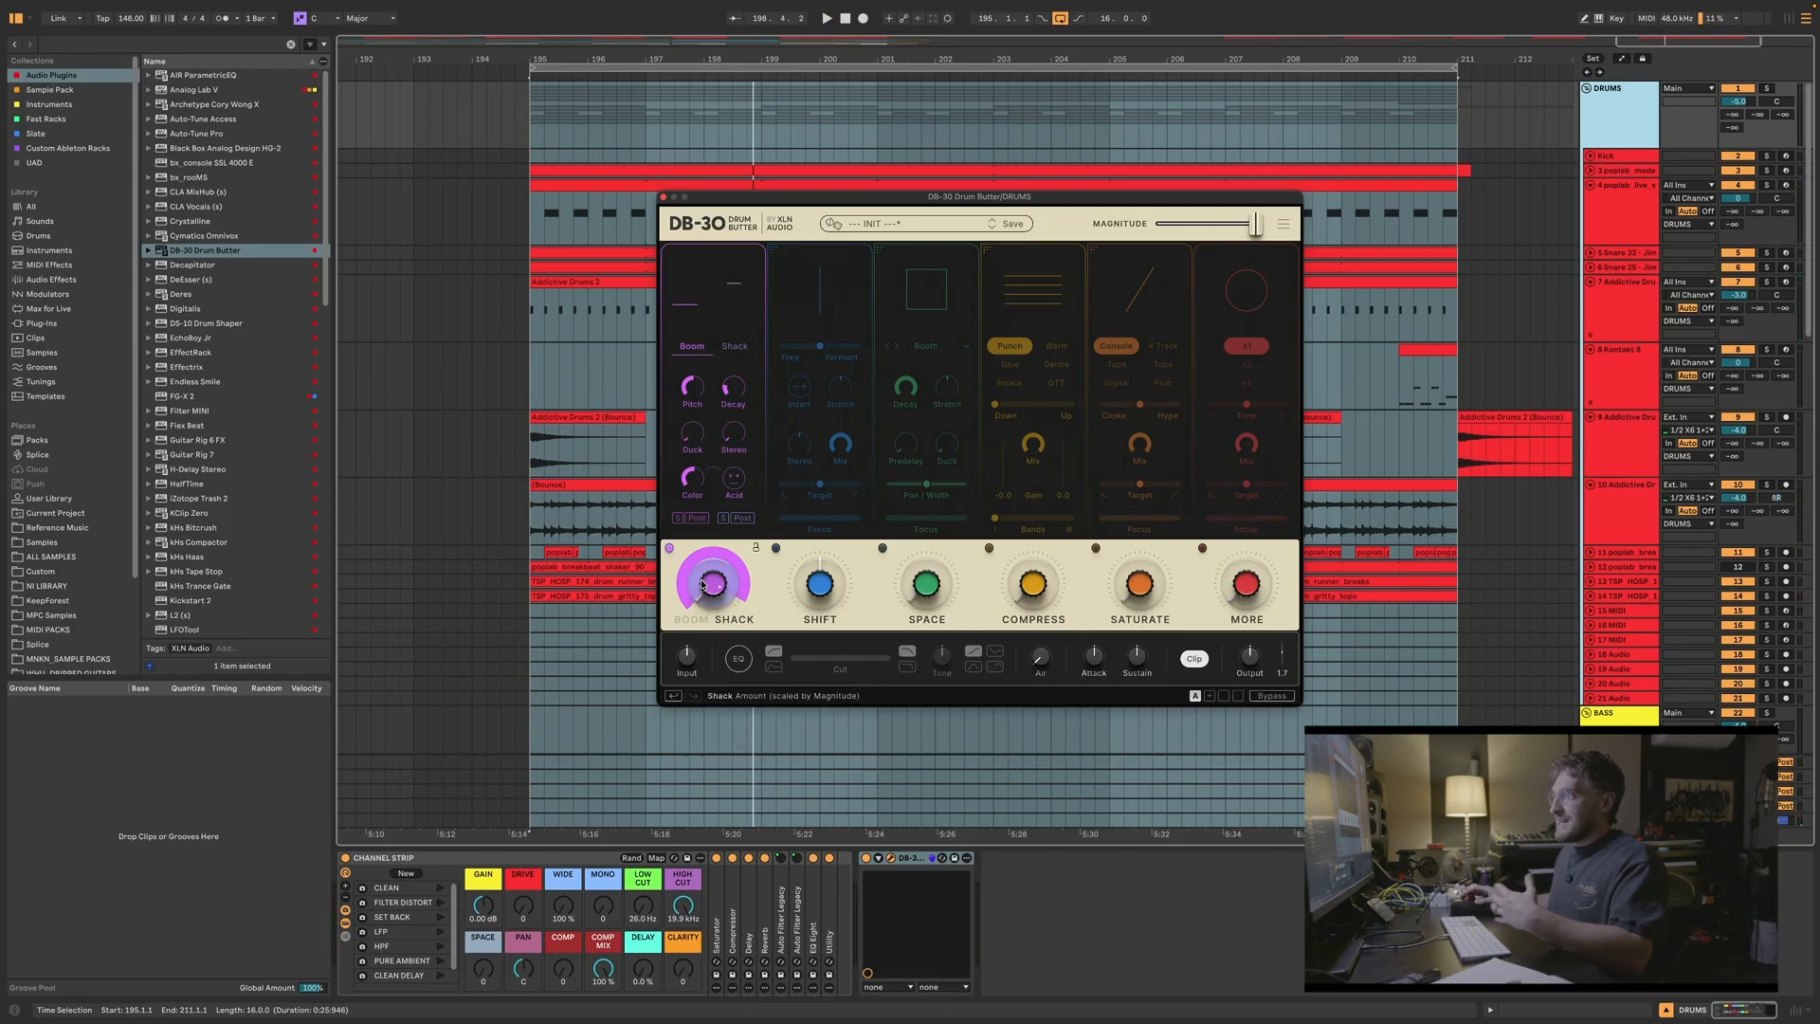
key(space)
drag(702, 586, 702, 618)
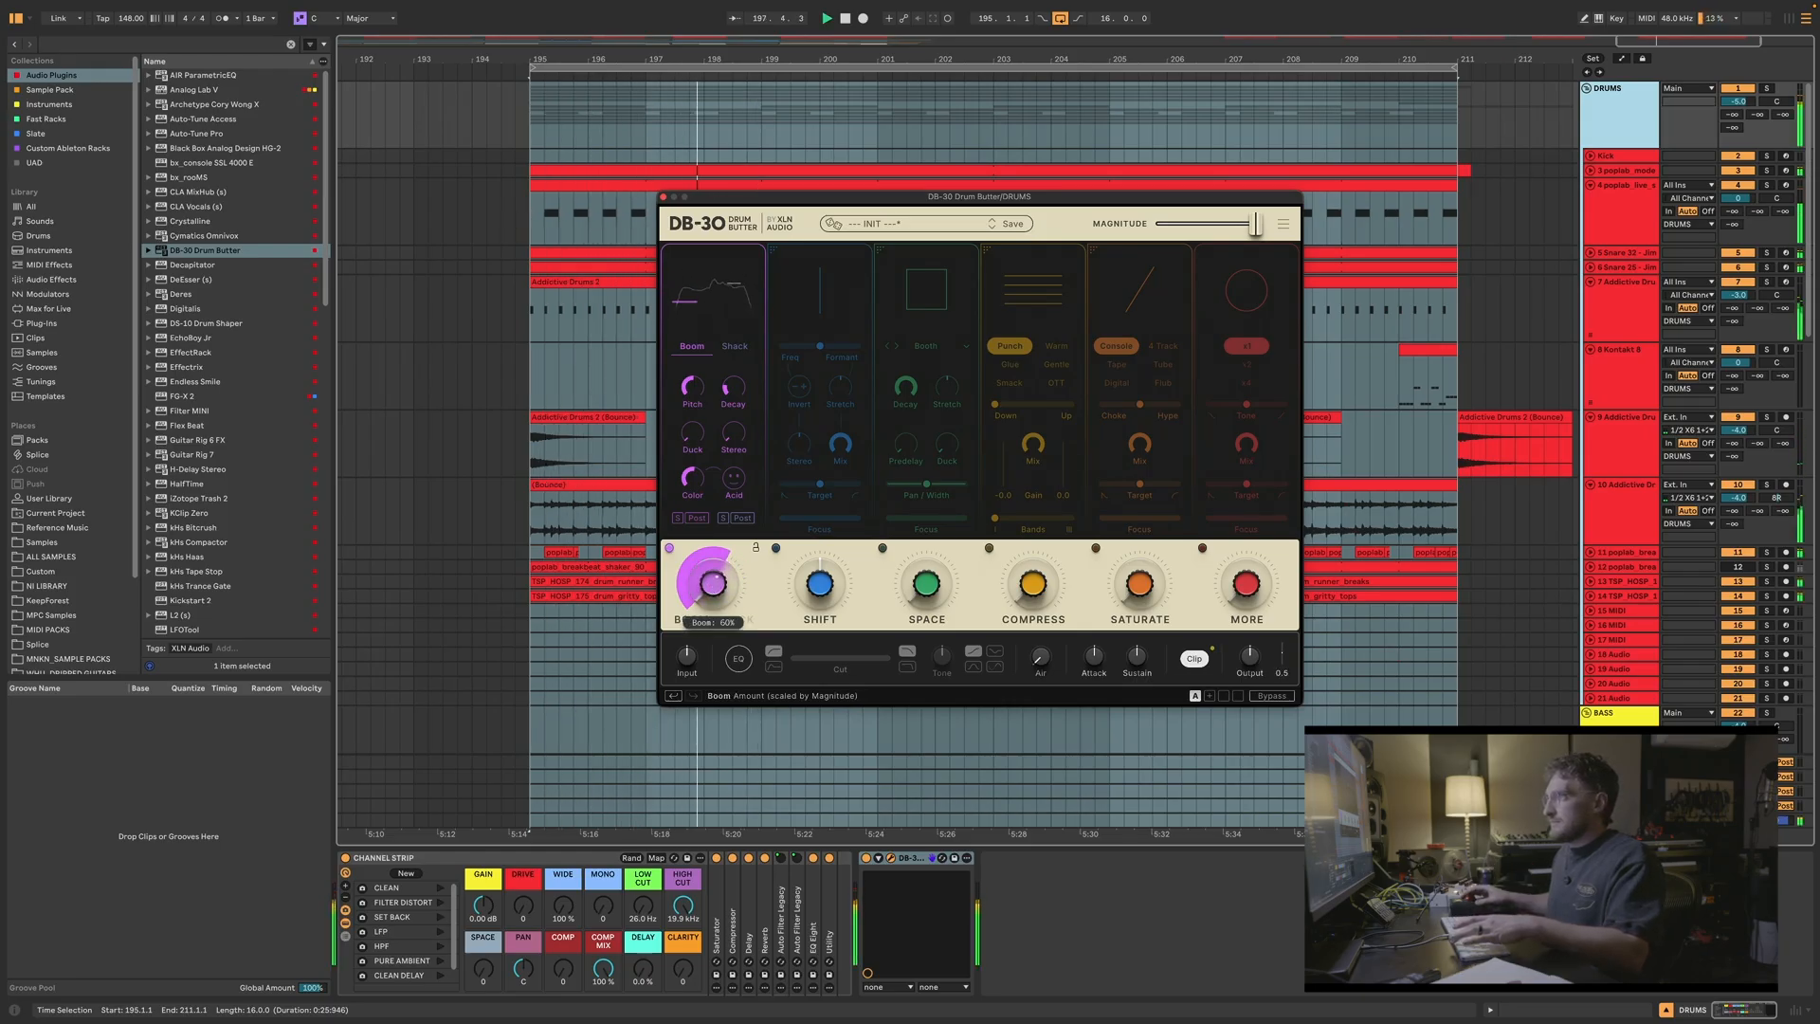
Step: Compare the drums with the Boom Shack module switched off and back on during playback
key(space)
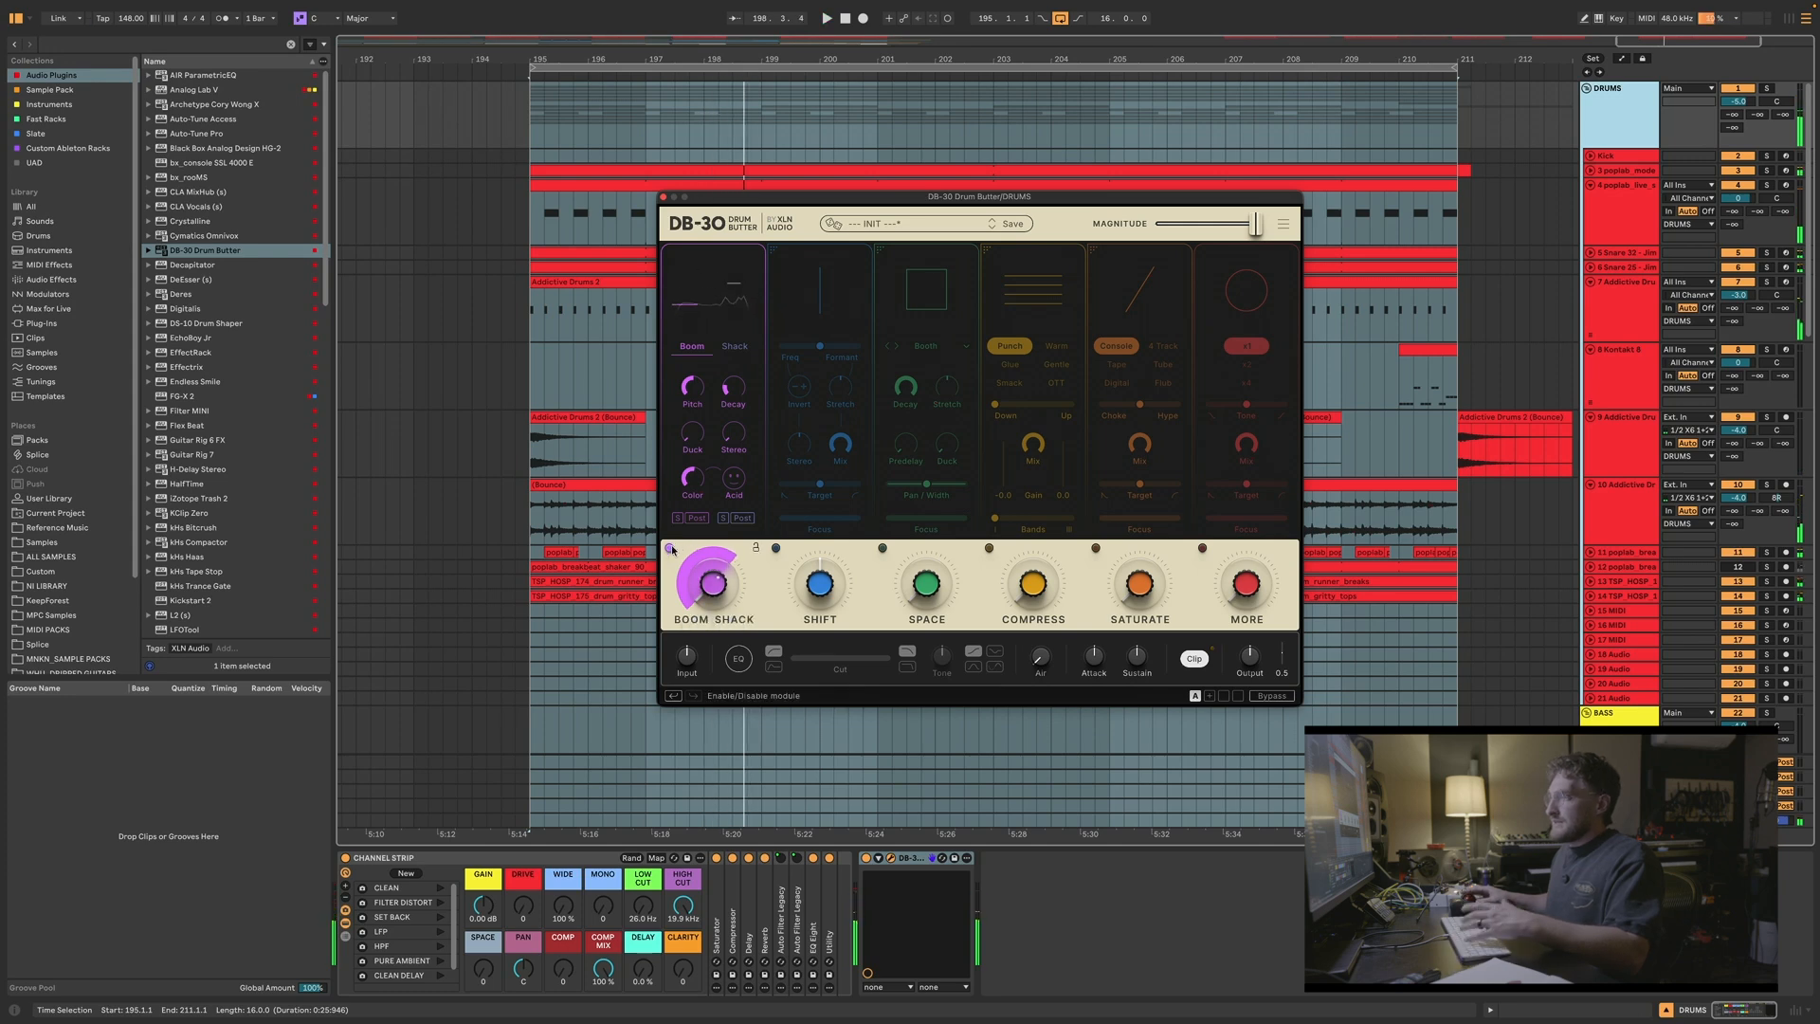
key(space)
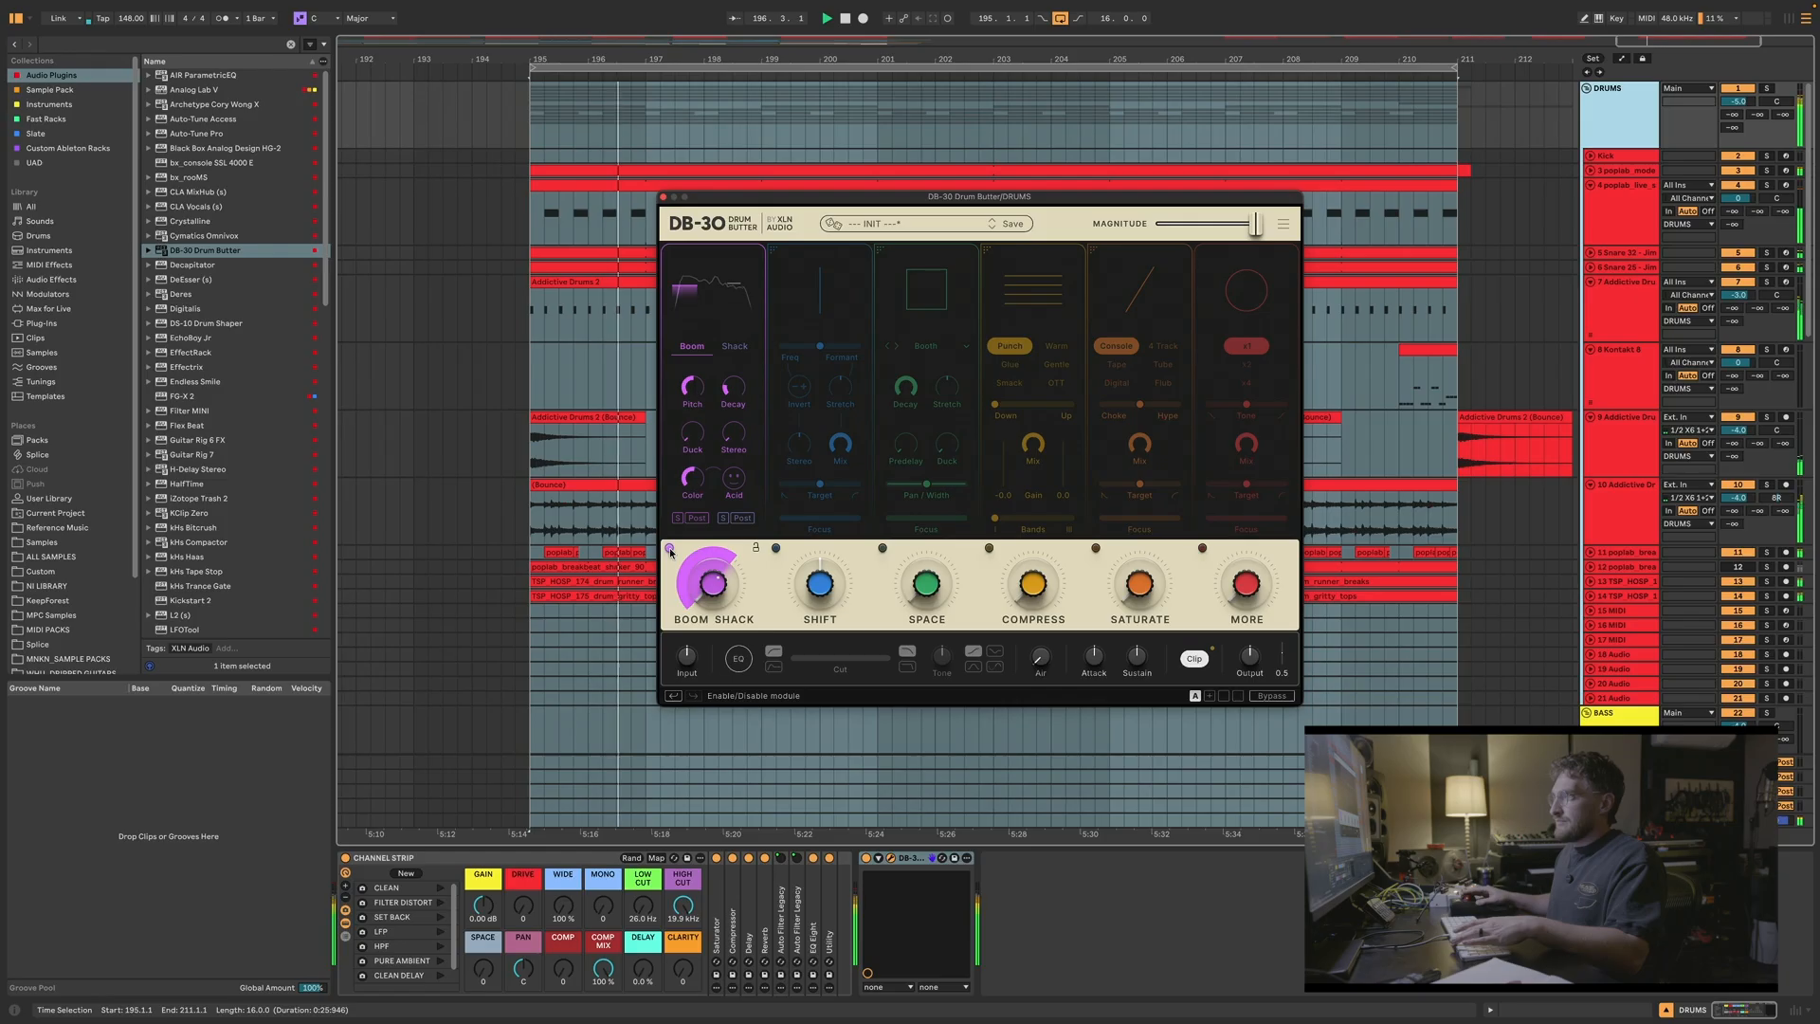
click(670, 549)
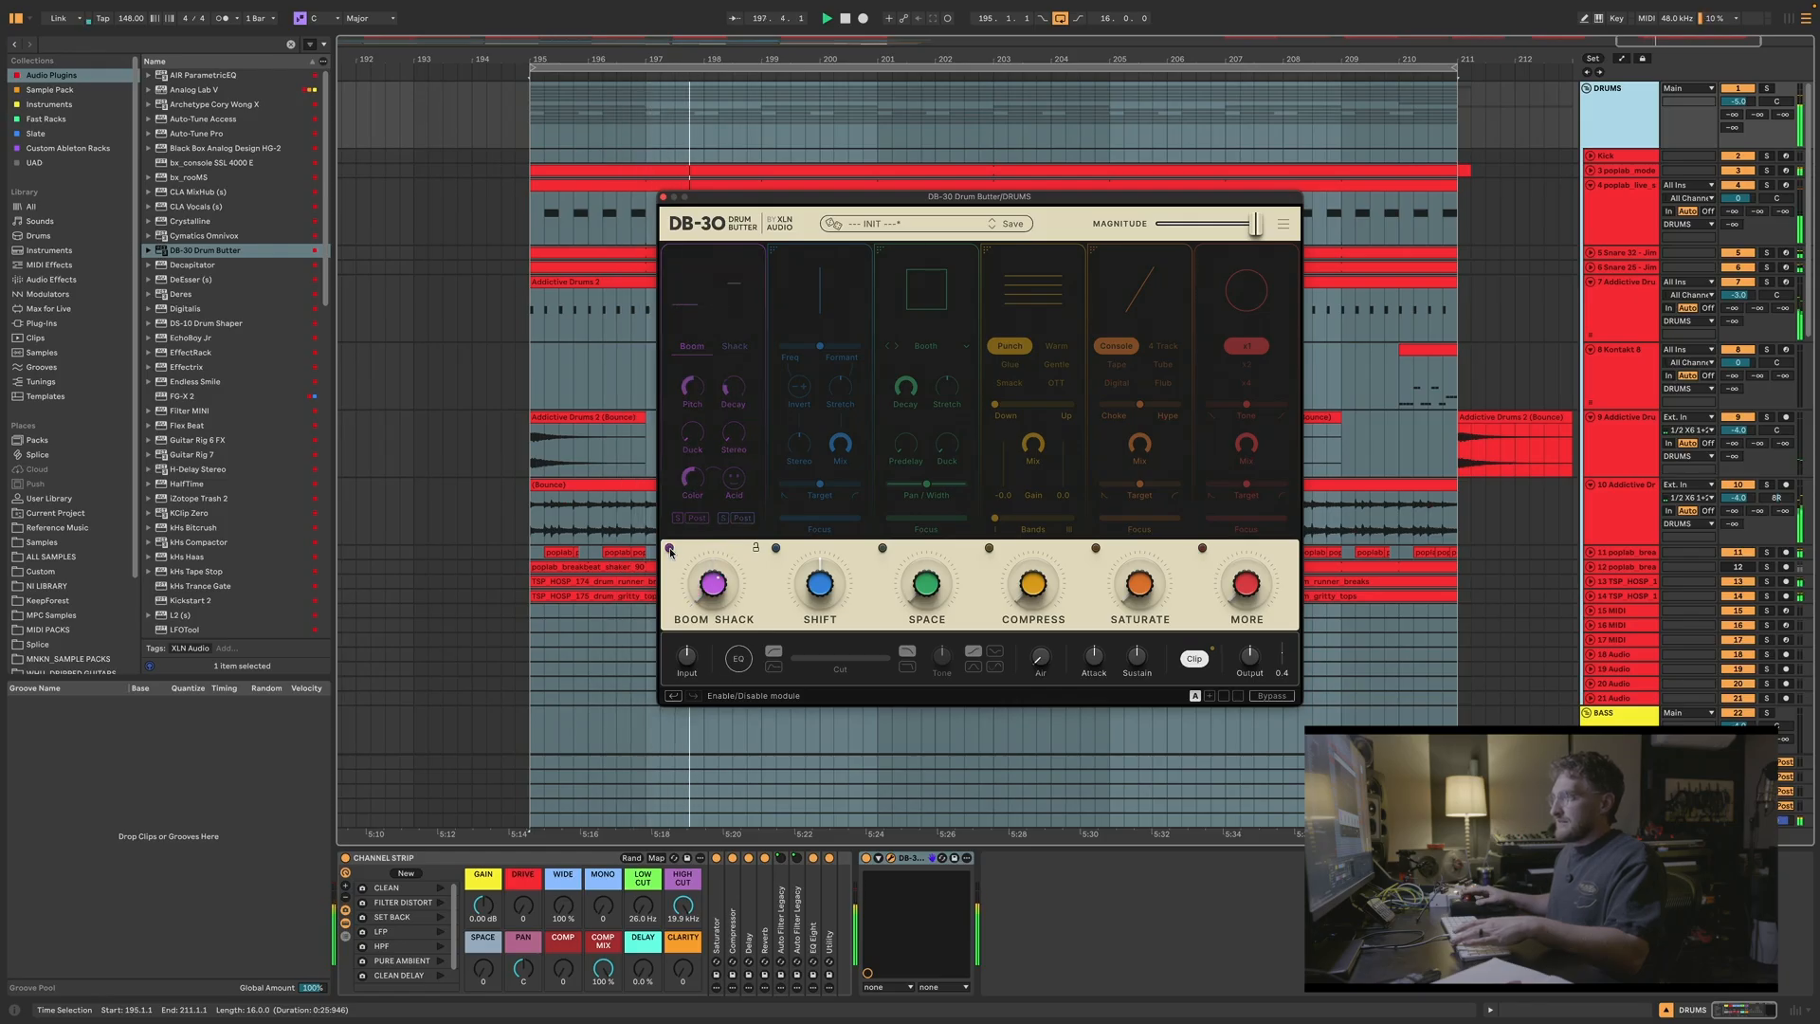
click(670, 549)
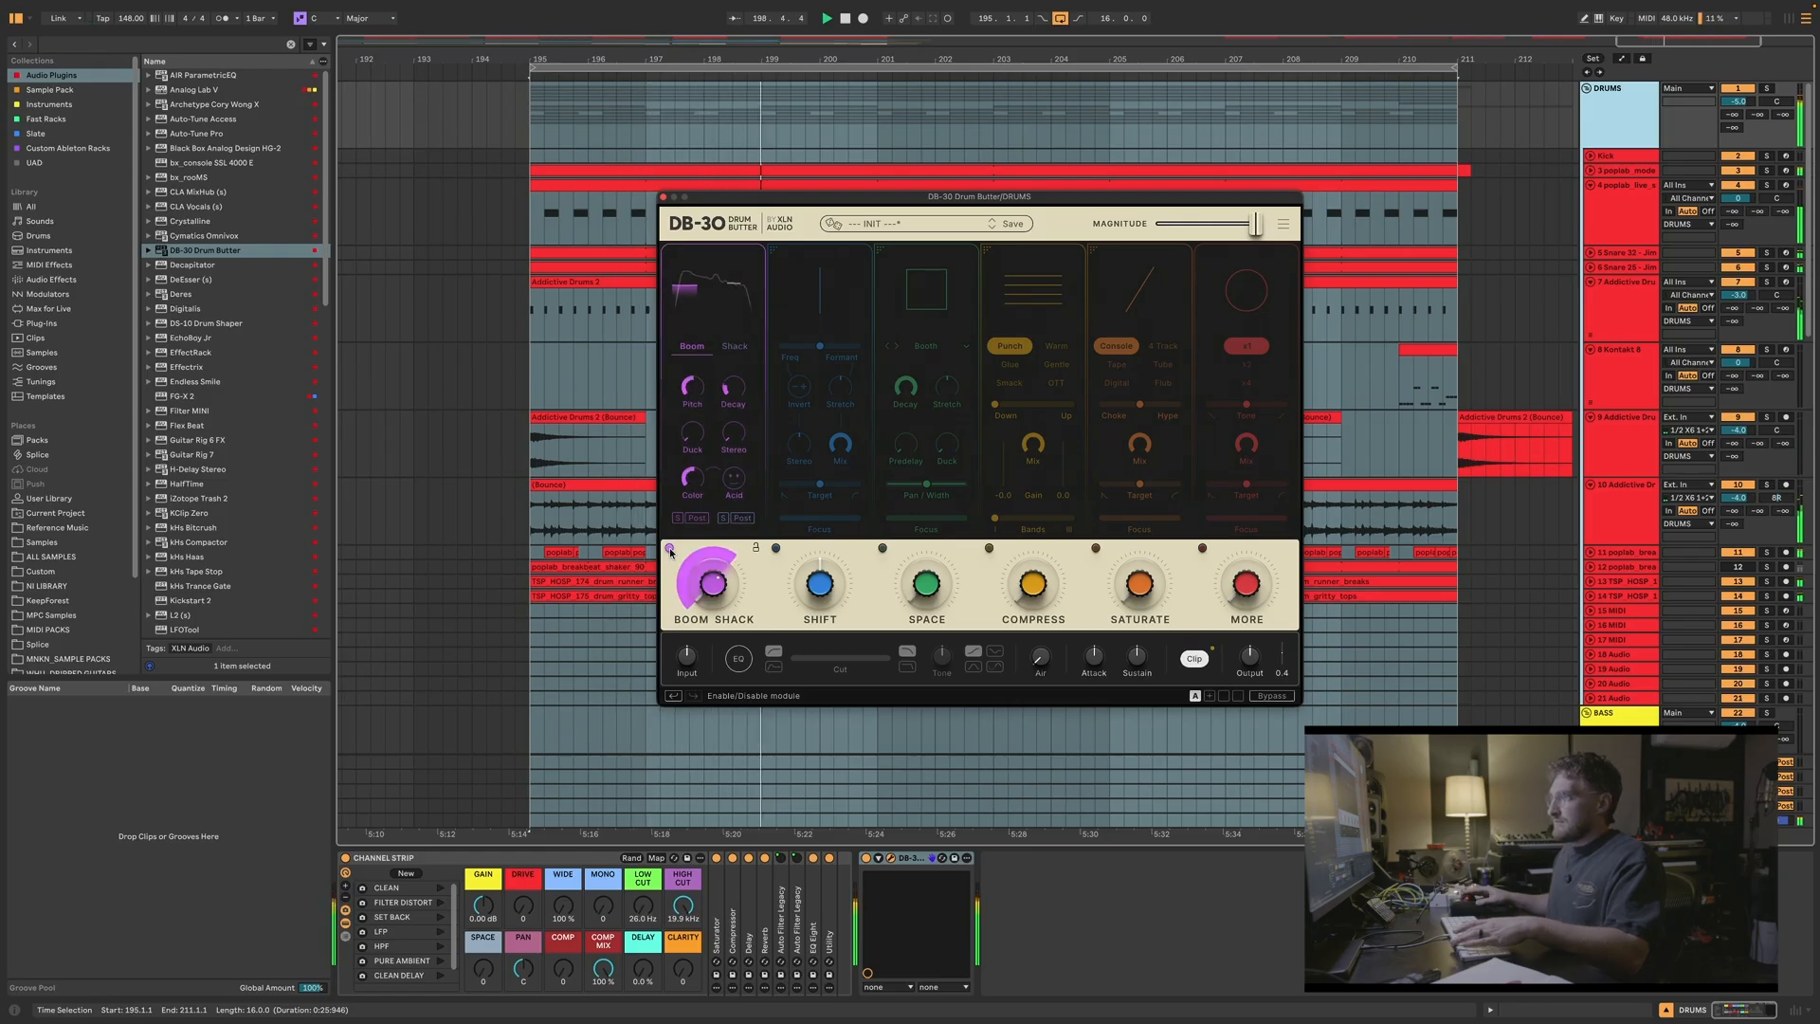
Step: Raise the Shack amount using White Noise, solo Shack and listen to it on the drums
click(697, 599)
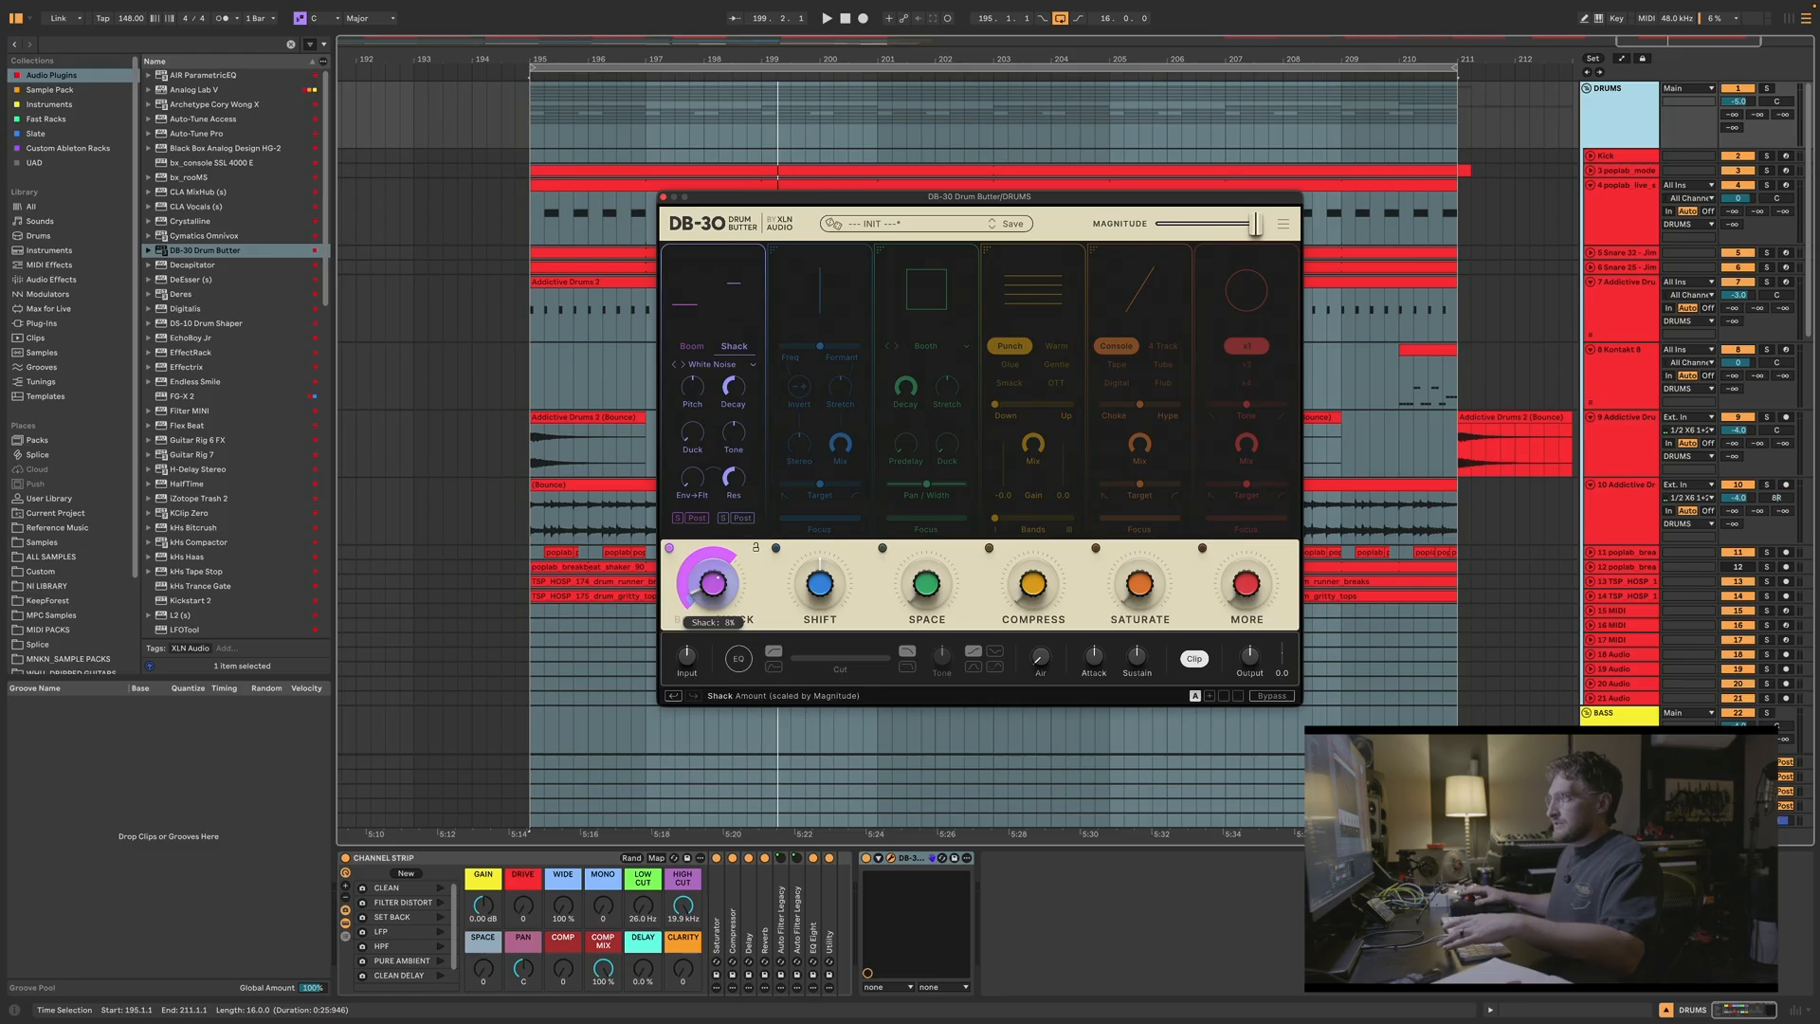
drag(697, 599, 709, 518)
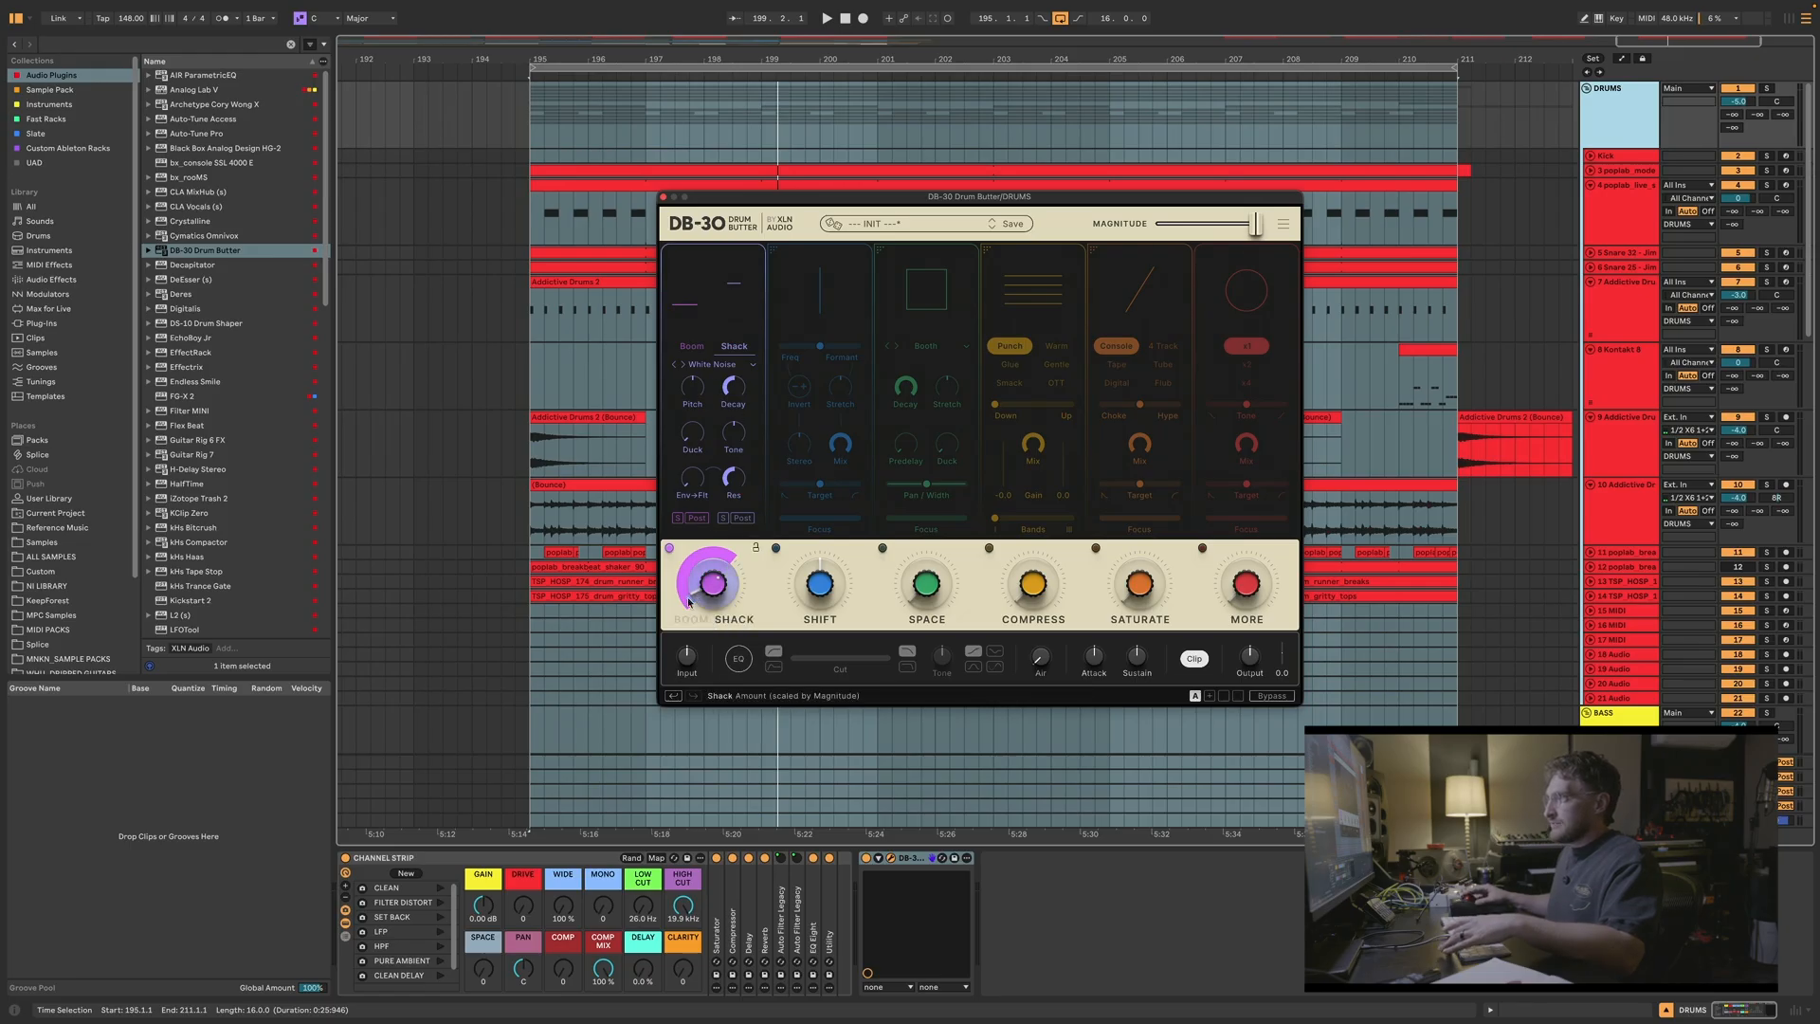
drag(689, 603, 689, 573)
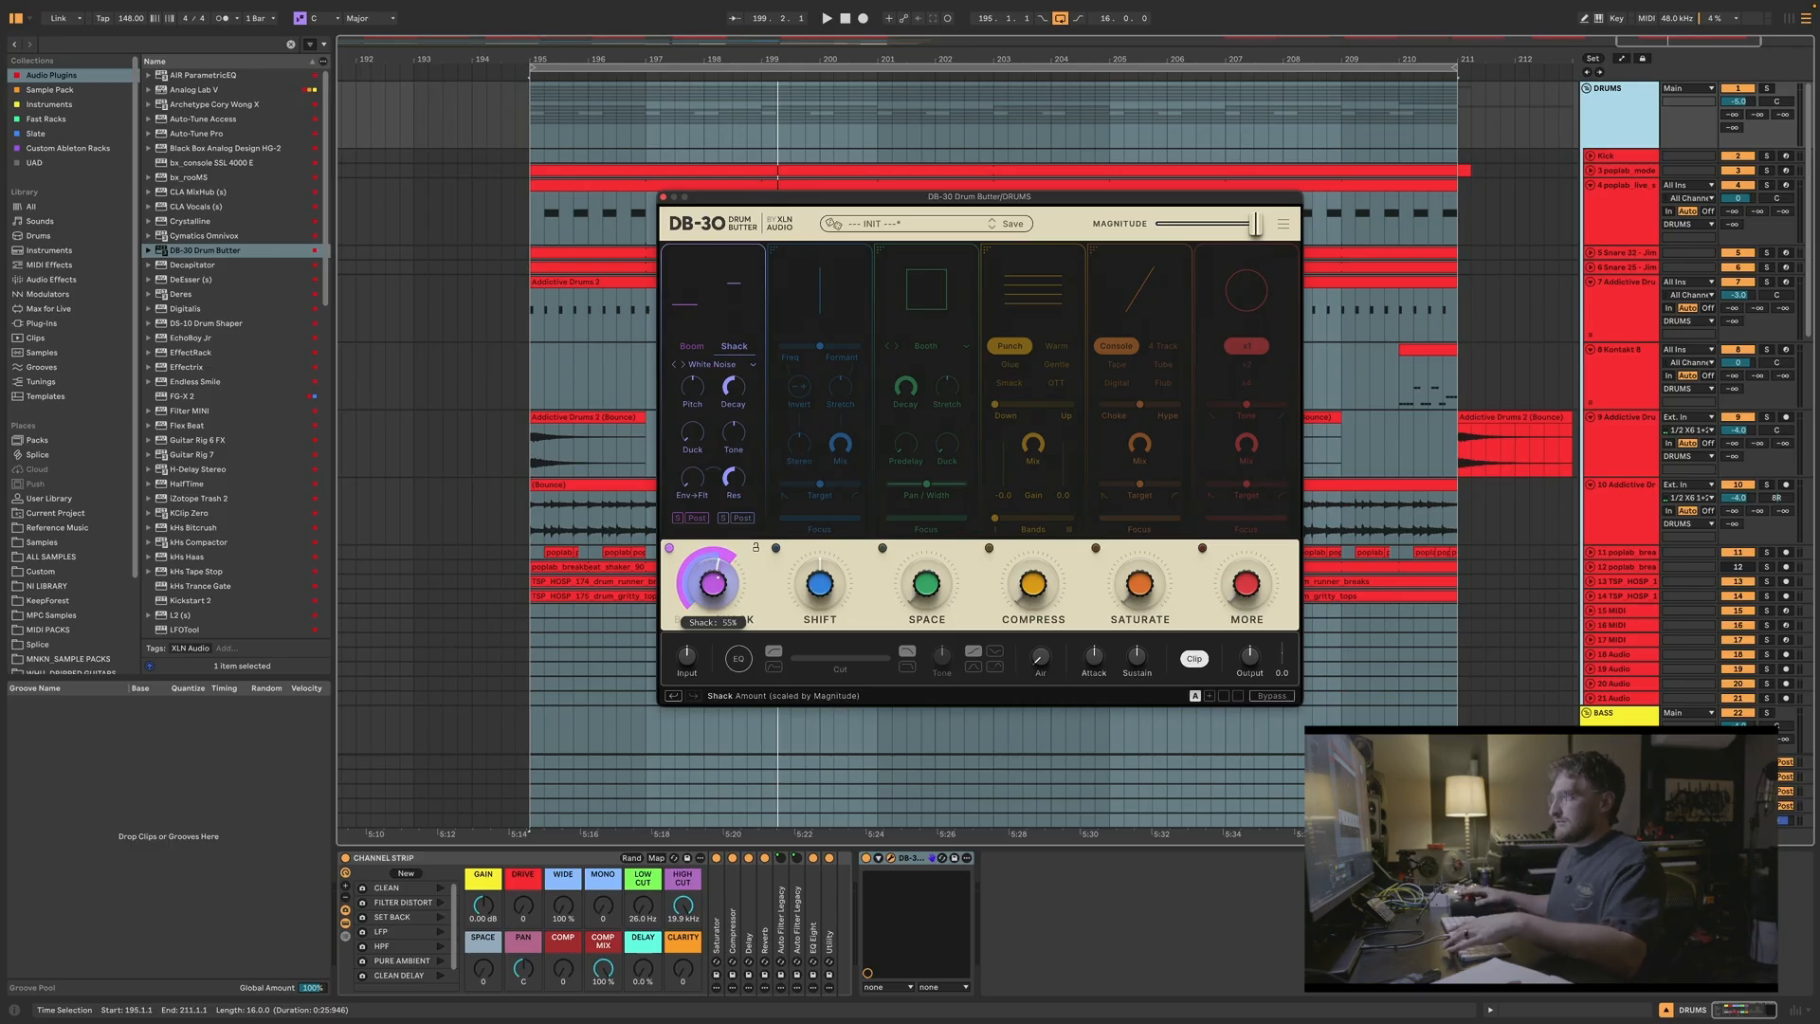
click(722, 518)
drag(699, 577, 697, 550)
key(space)
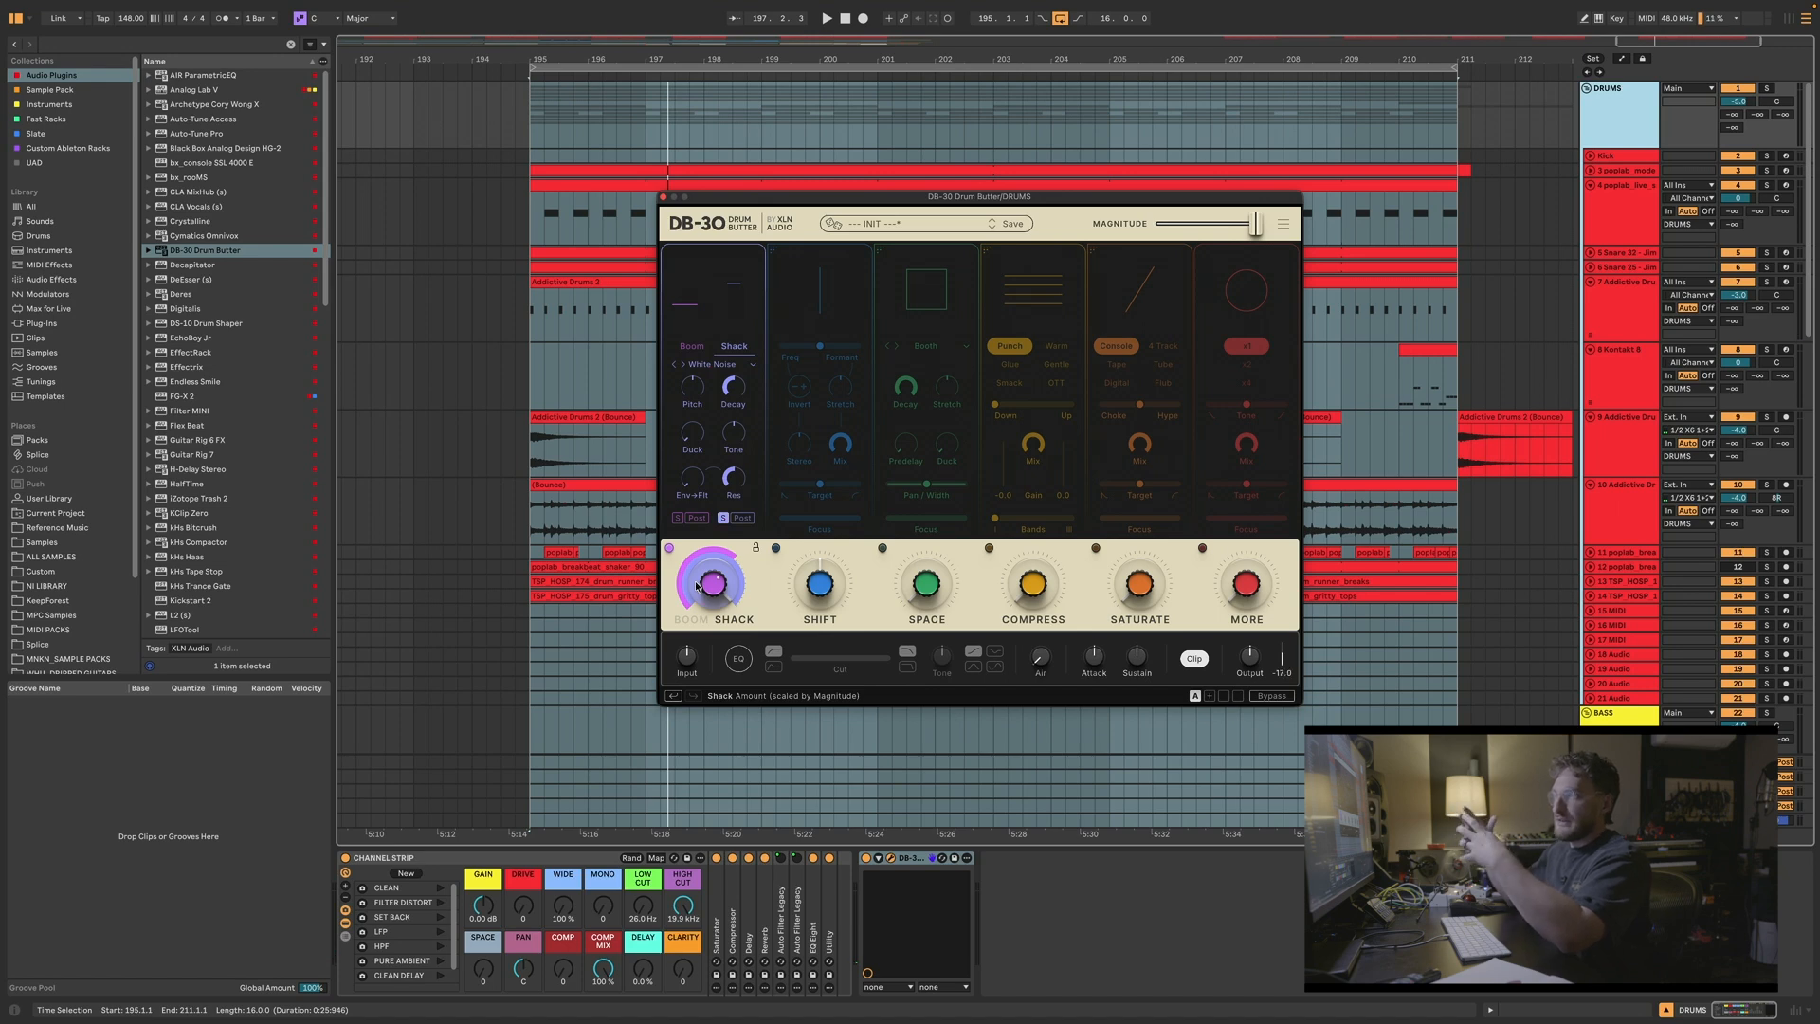
Step: Lower the Shack amount slightly while the soloed White Noise plays, and audition the Vinyl noise type on the drums
key(space)
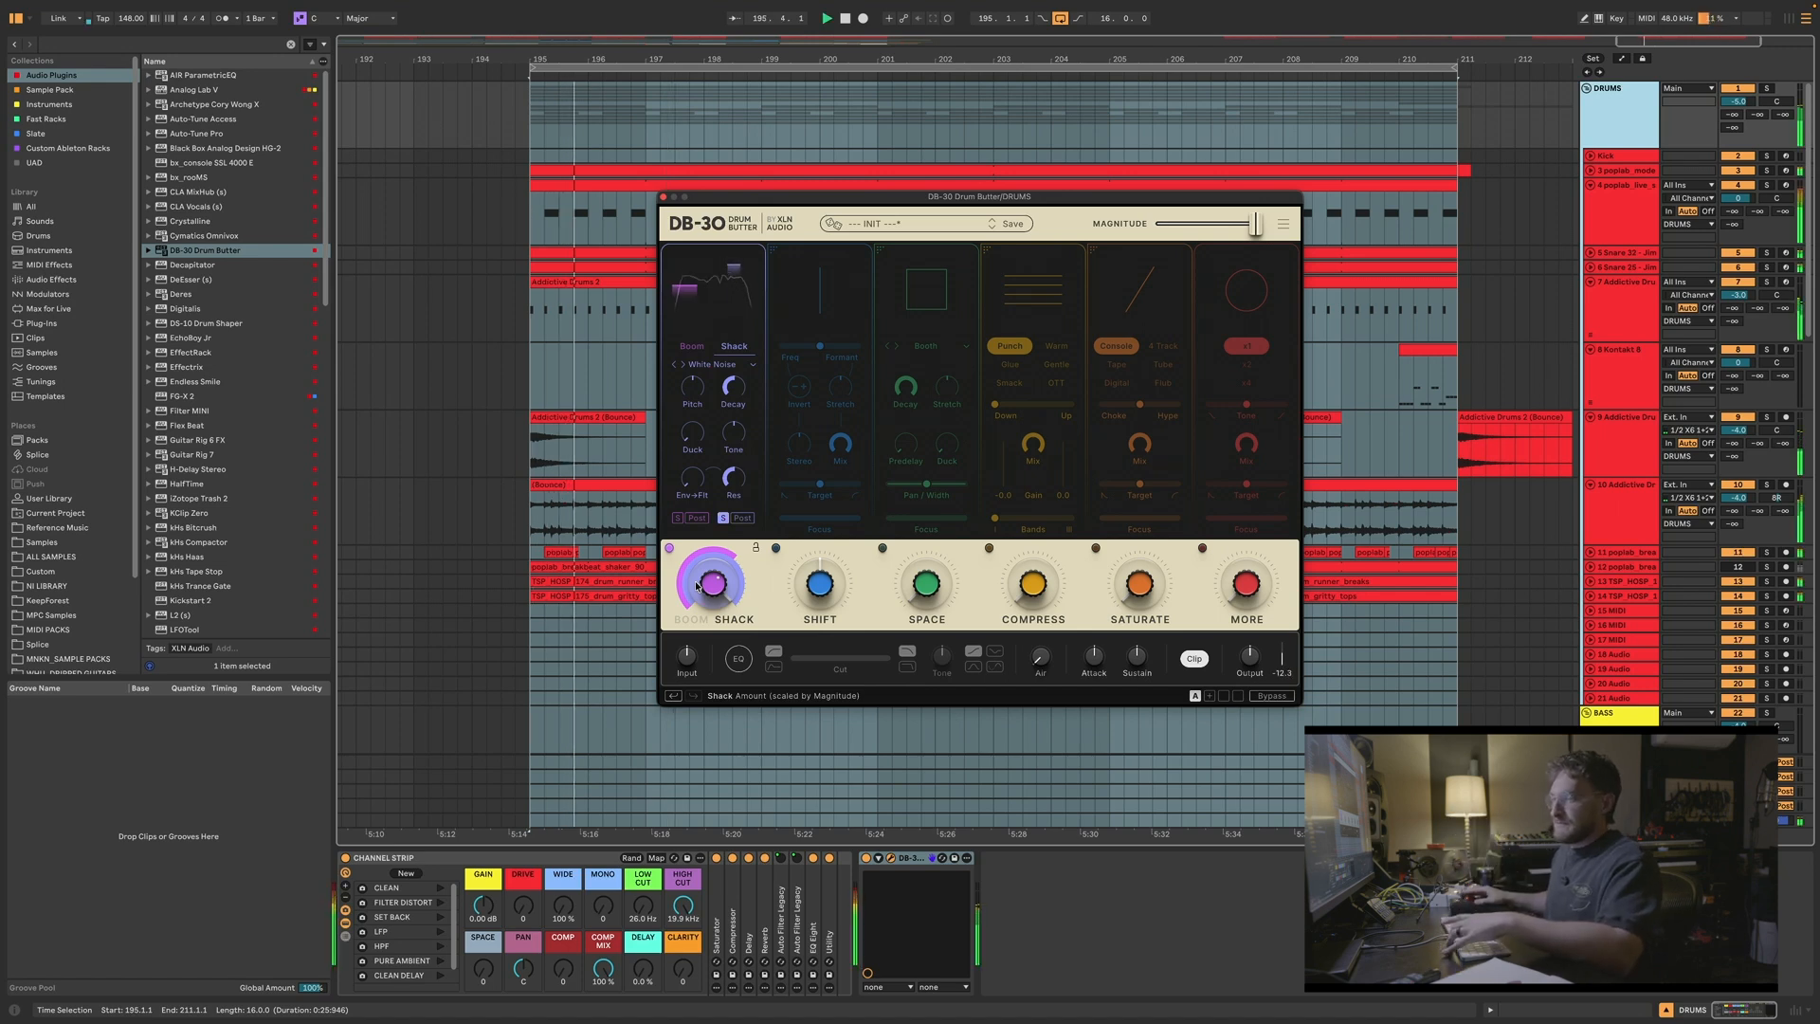
drag(697, 586, 697, 609)
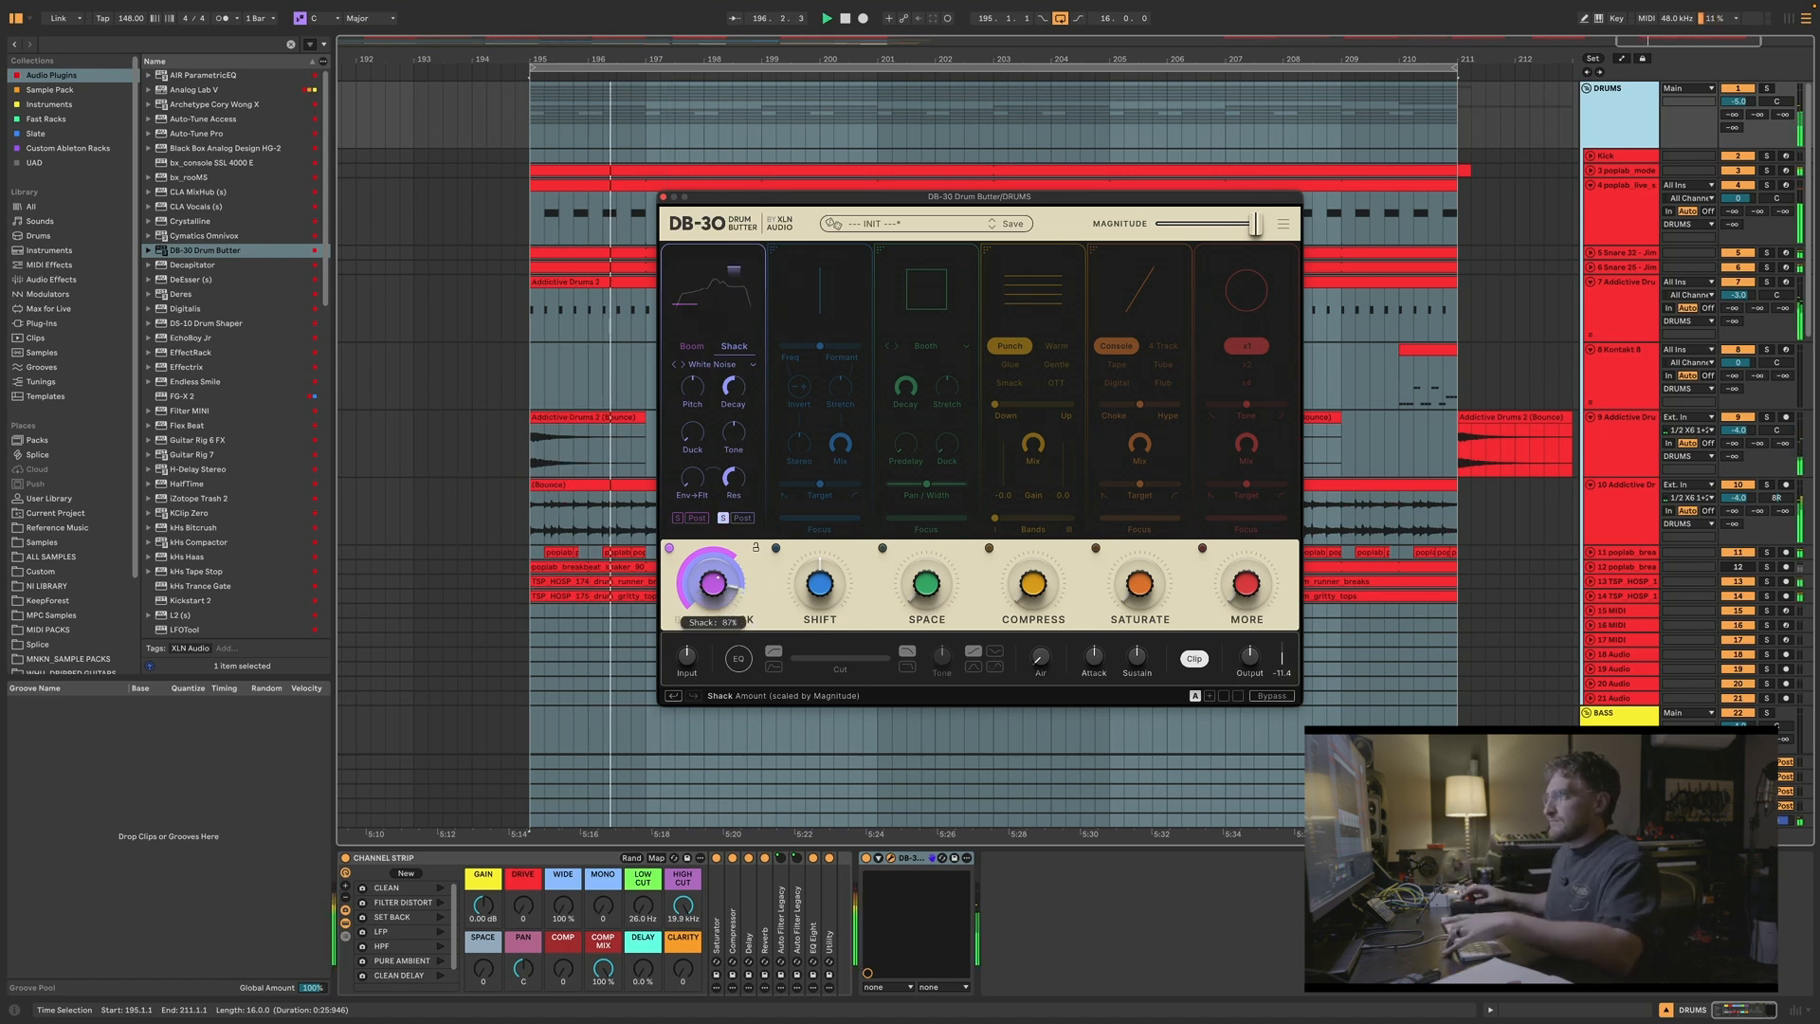
click(714, 366)
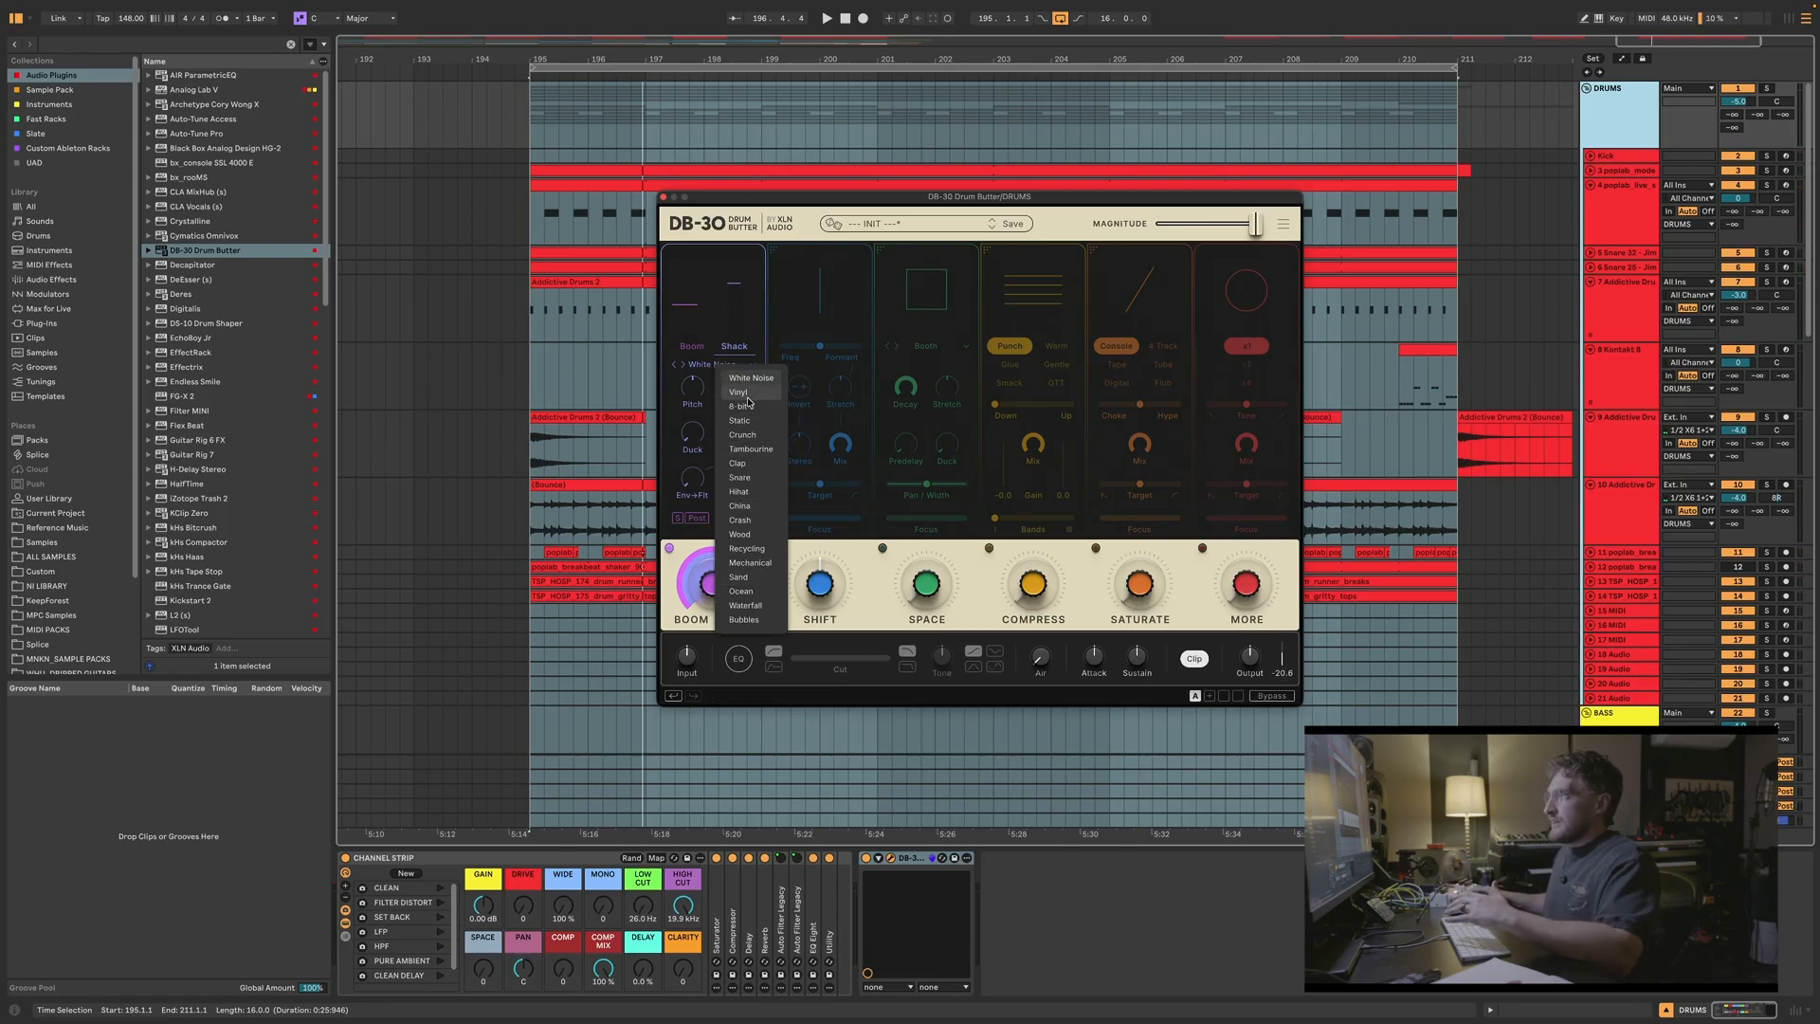
click(740, 392)
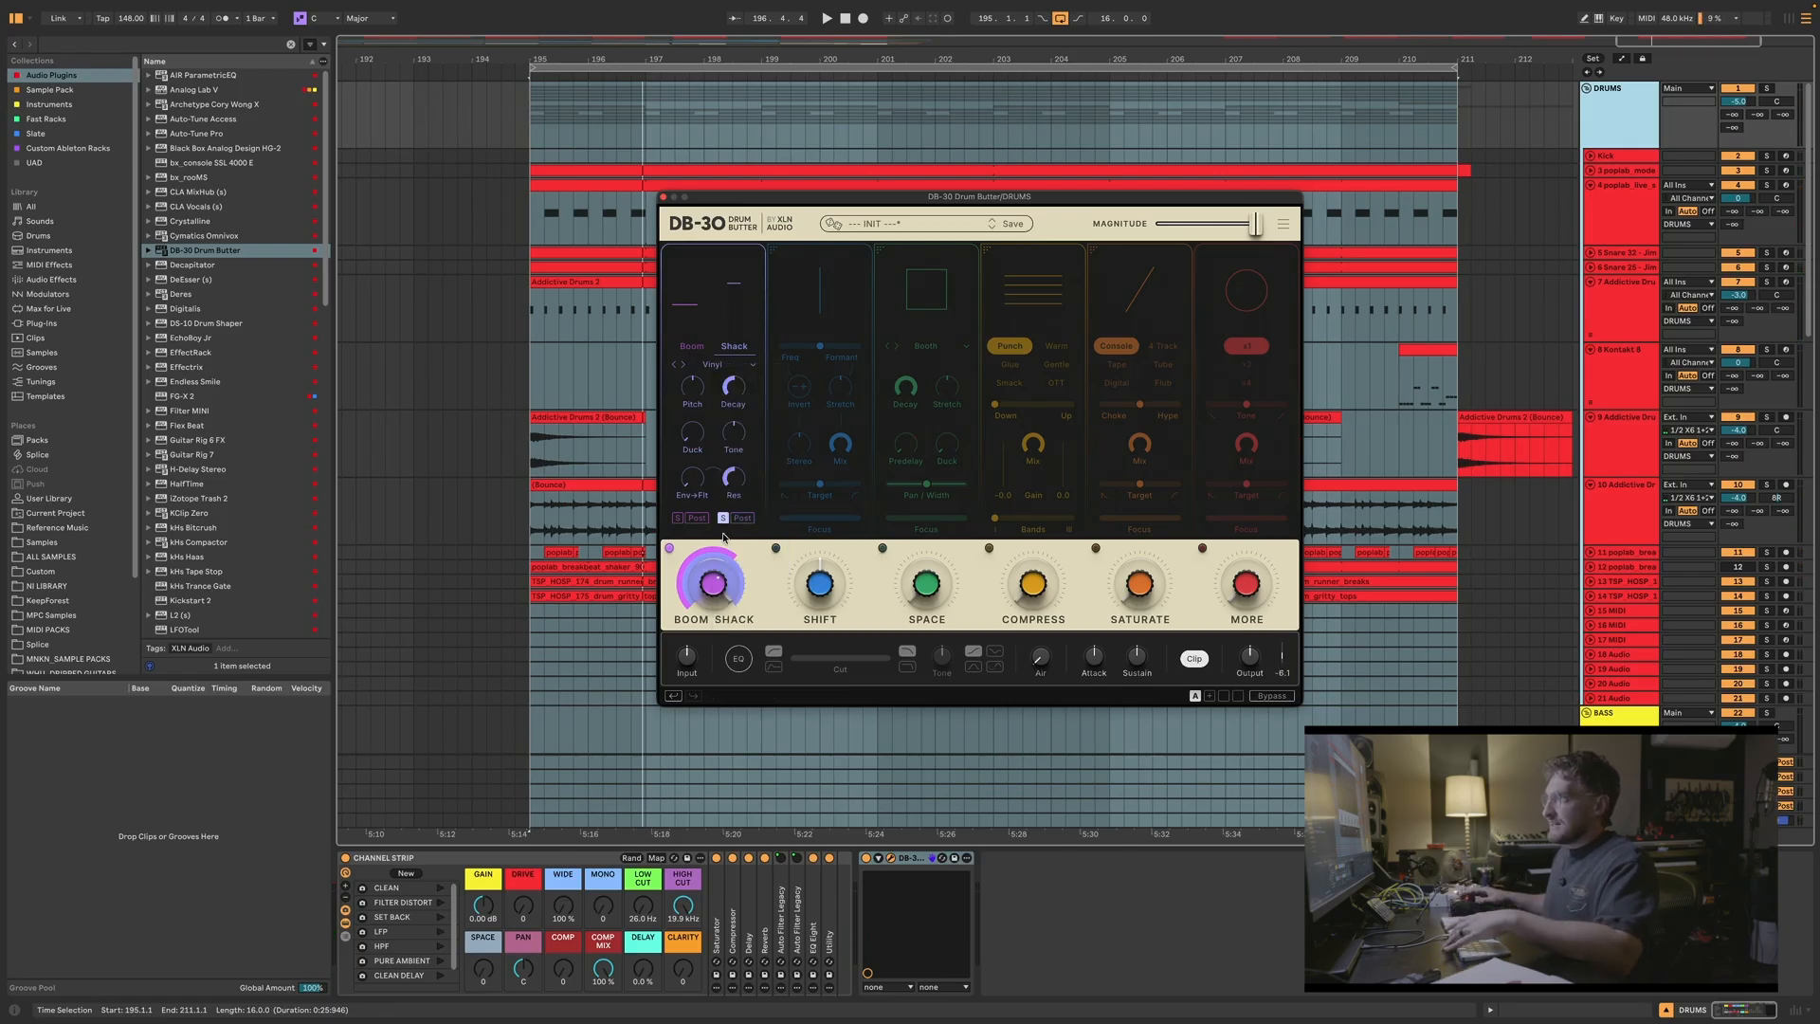
key(space)
Step: Audition the 8-bit, Static and Crunch noise types for the soloed Shack layer during playback
click(720, 364)
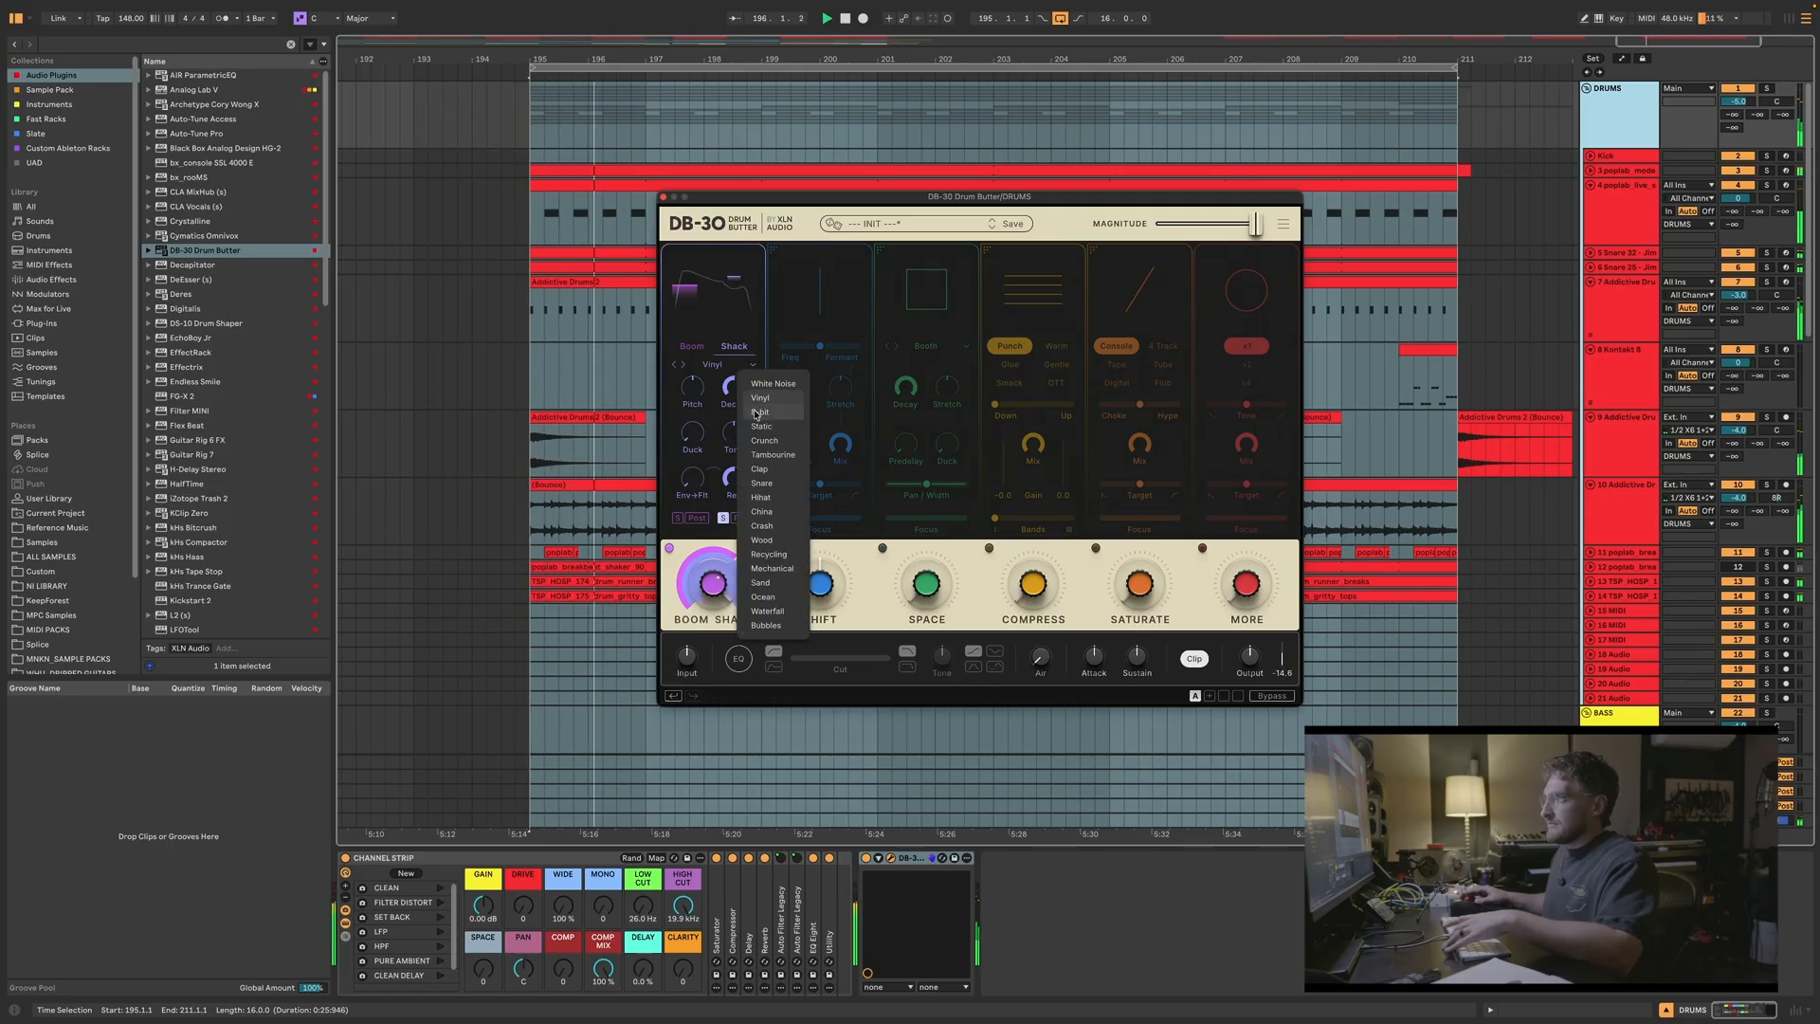
click(736, 394)
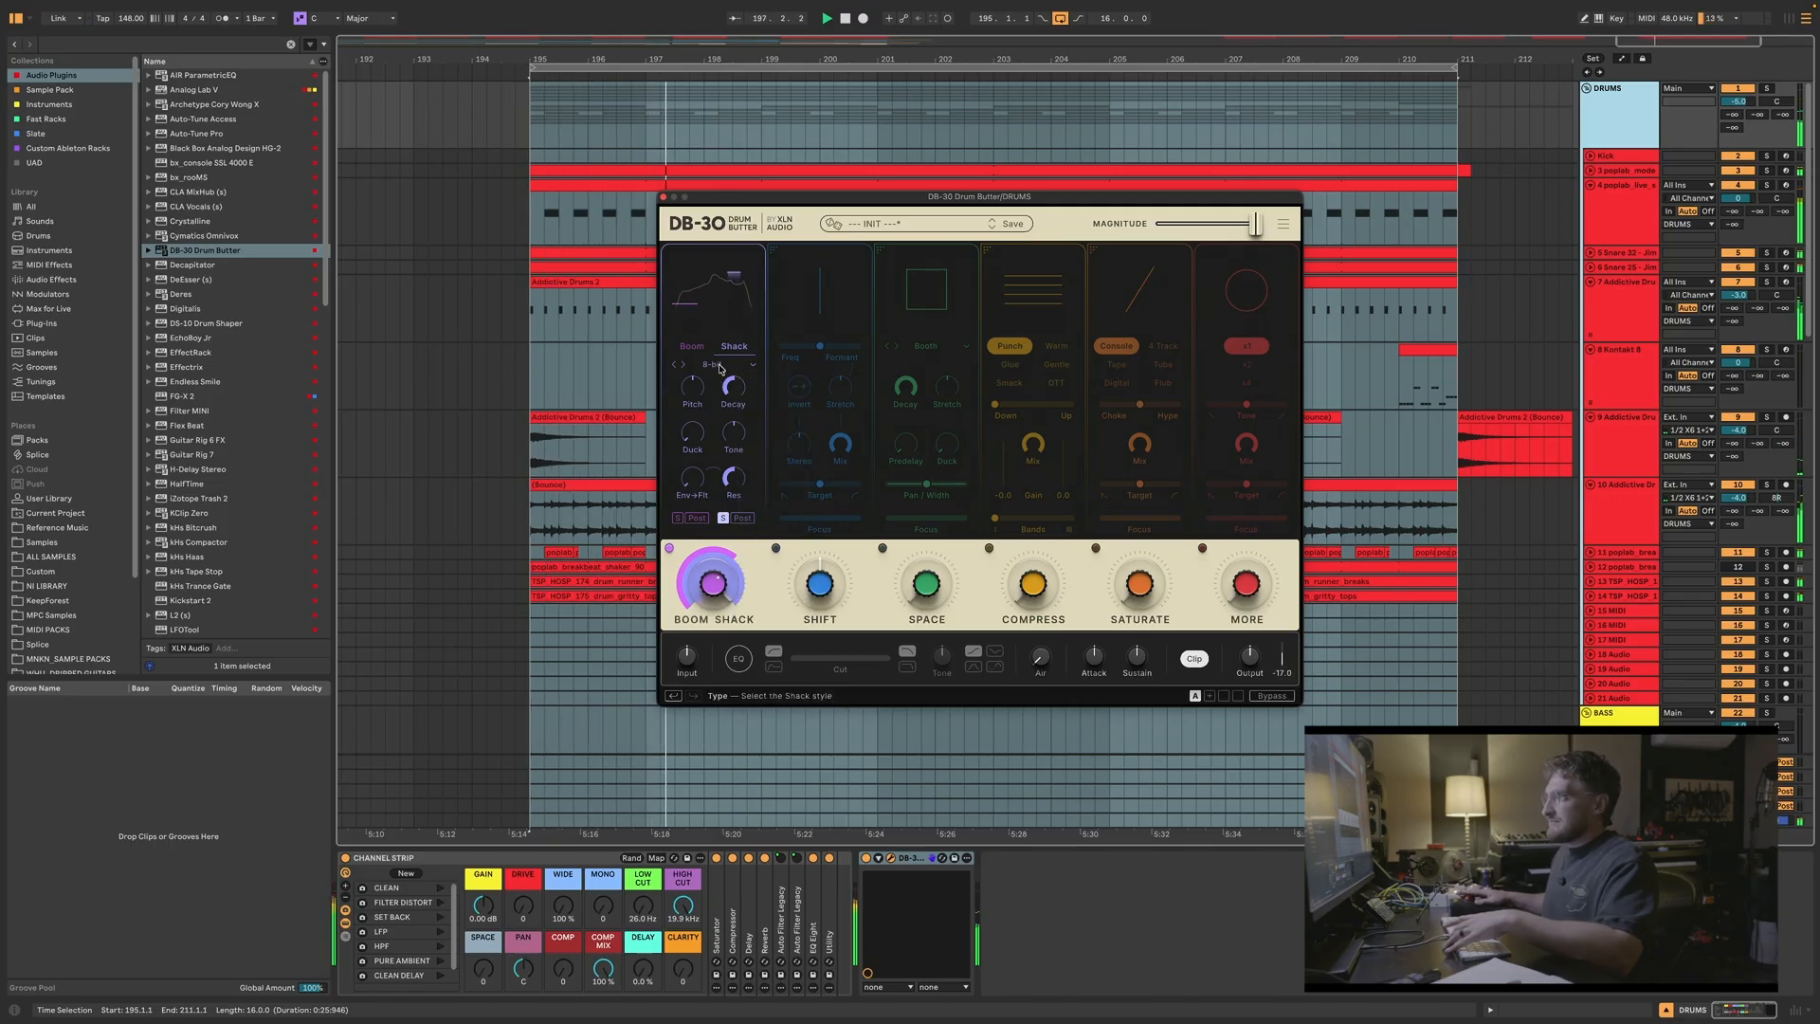
click(745, 364)
click(745, 421)
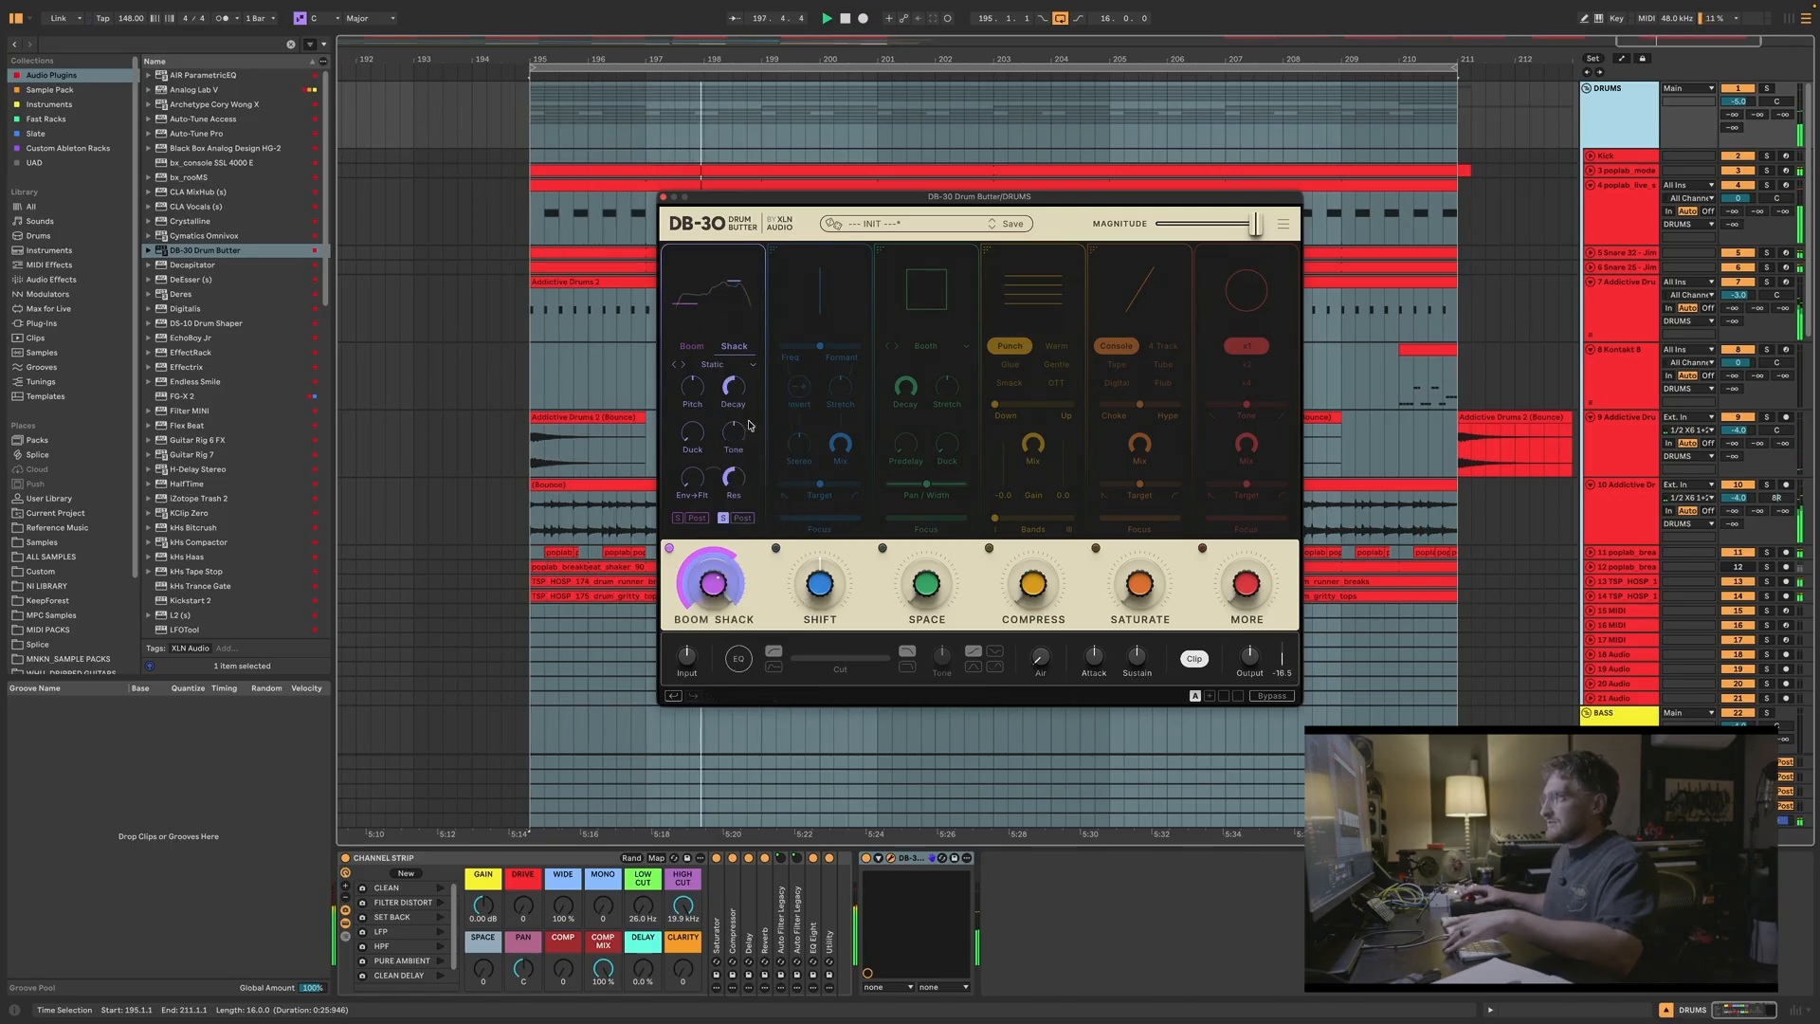
click(749, 364)
click(760, 440)
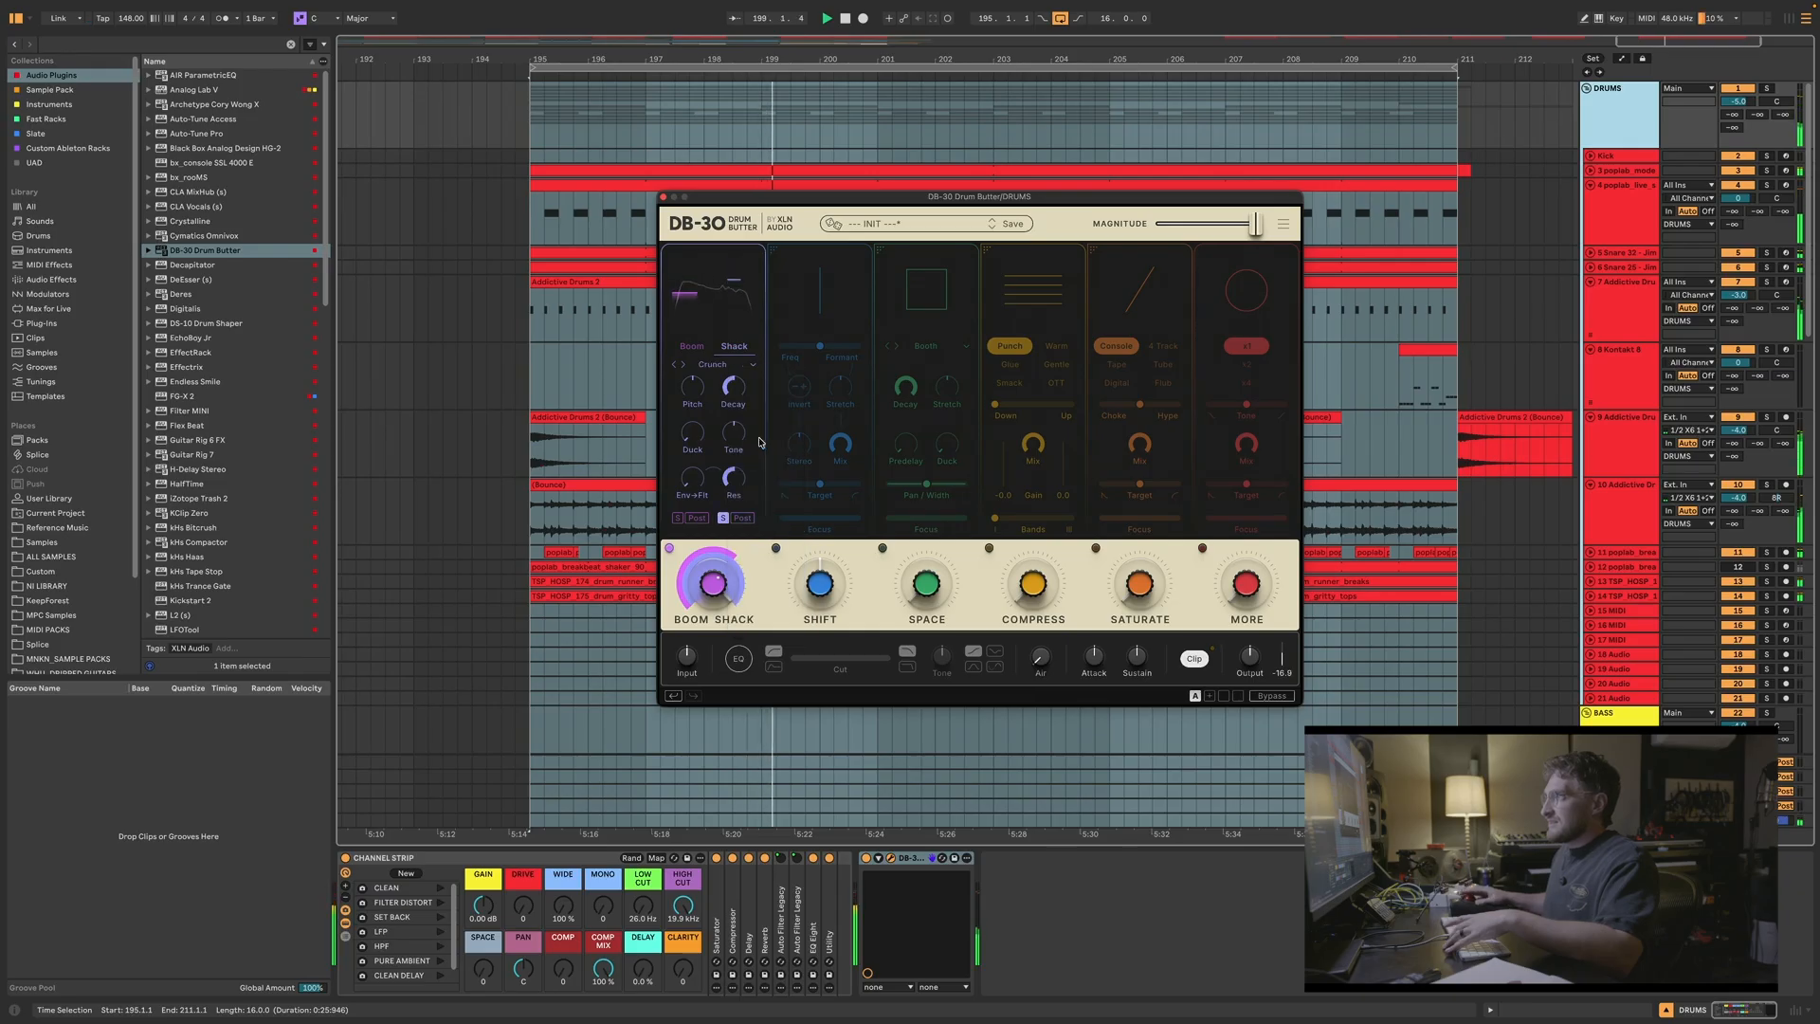
Step: Audition the Clap, Snare and Recycling noise types for the soloed Shack layer
click(725, 366)
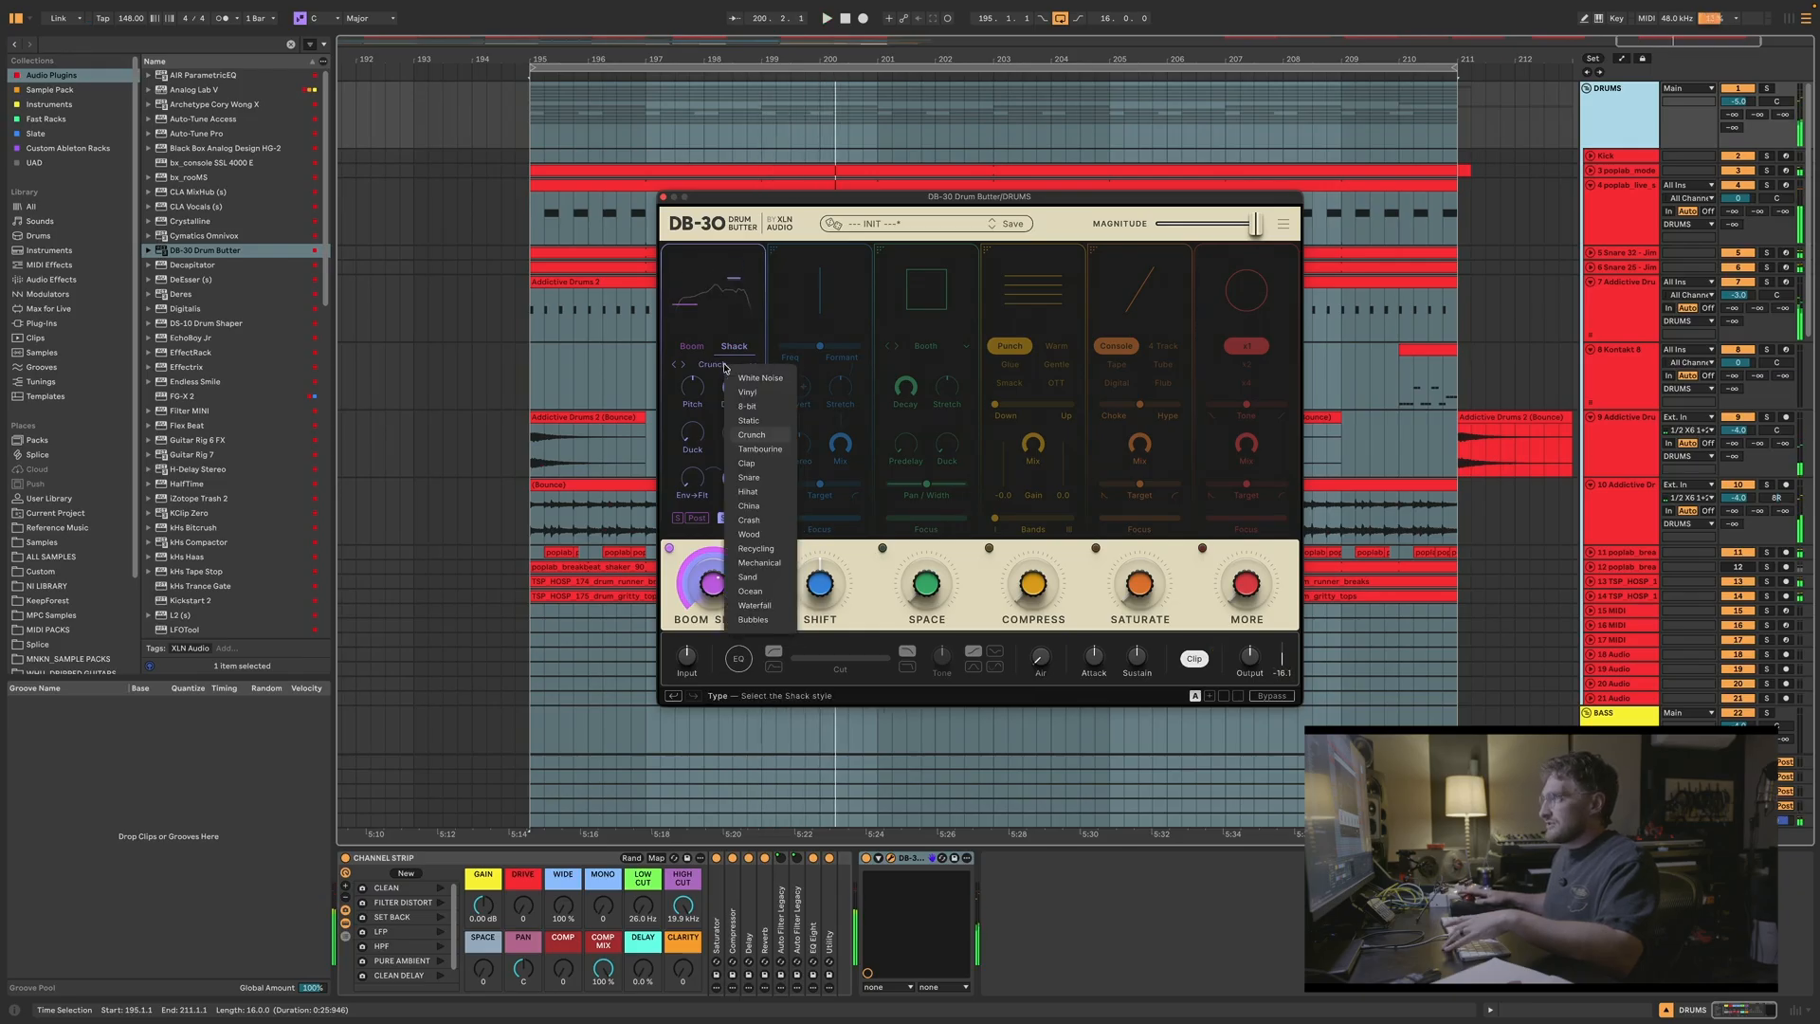
click(759, 464)
click(730, 365)
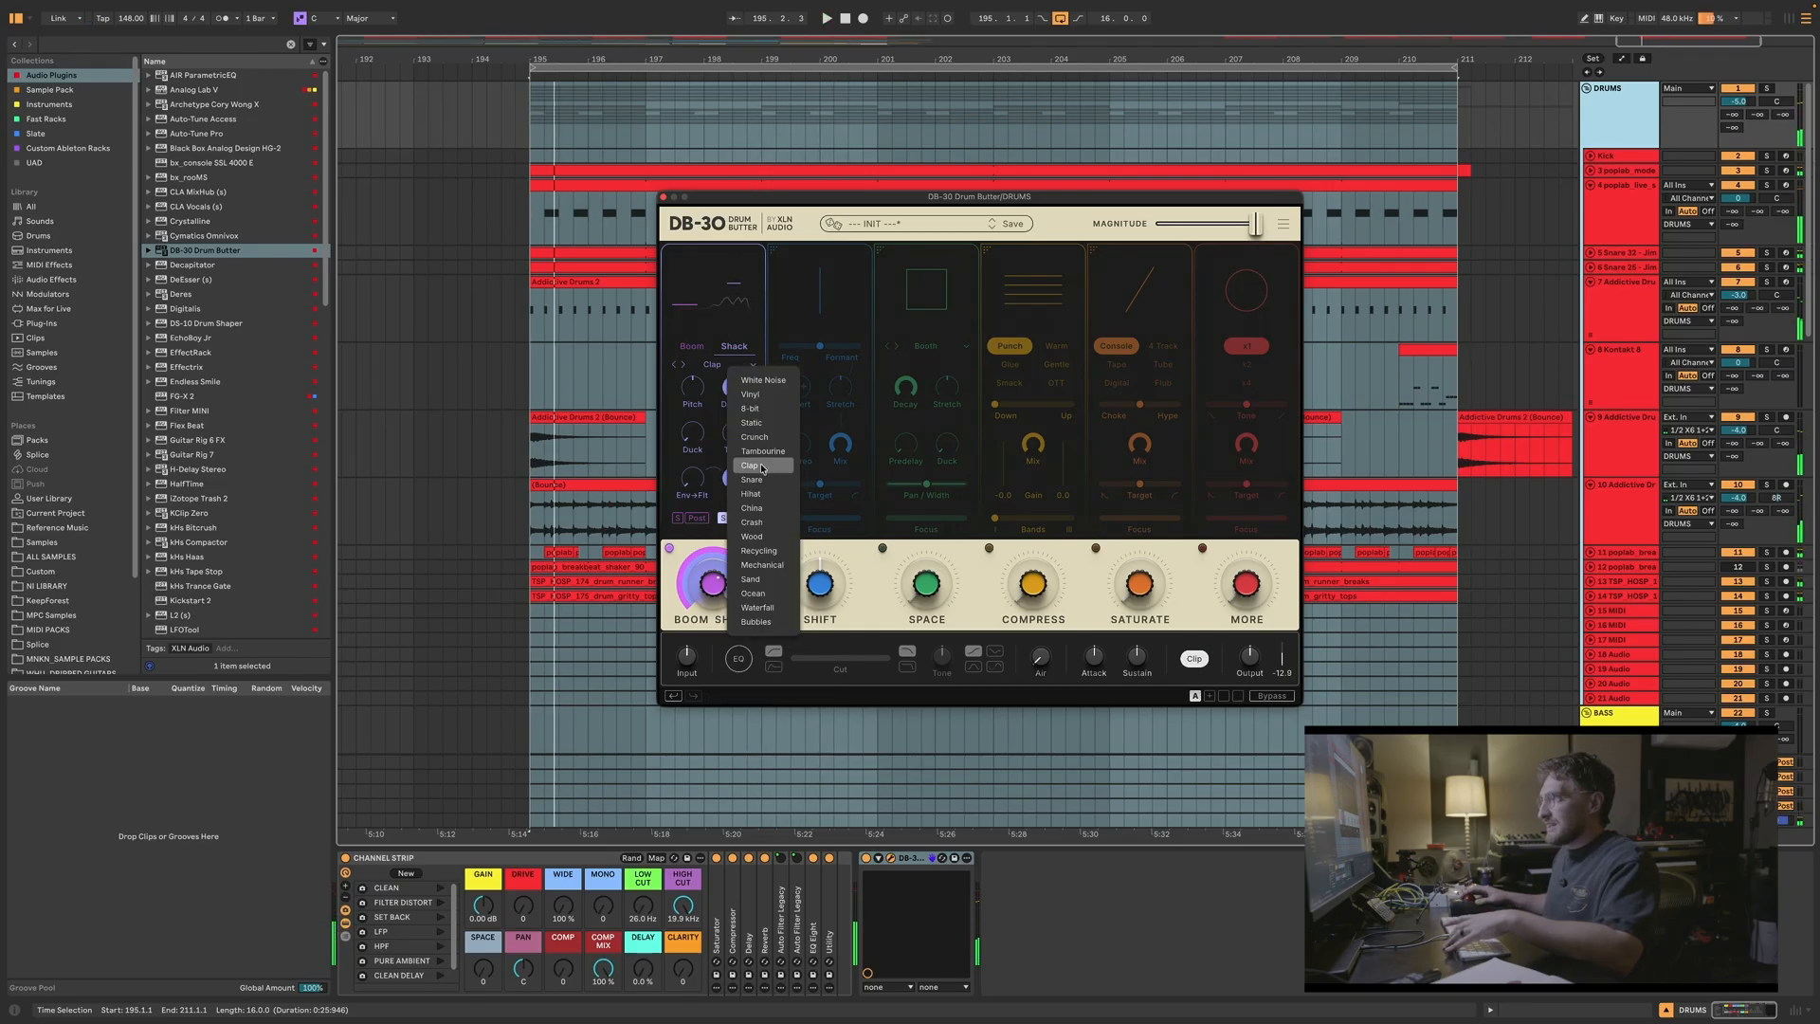
click(758, 480)
click(725, 365)
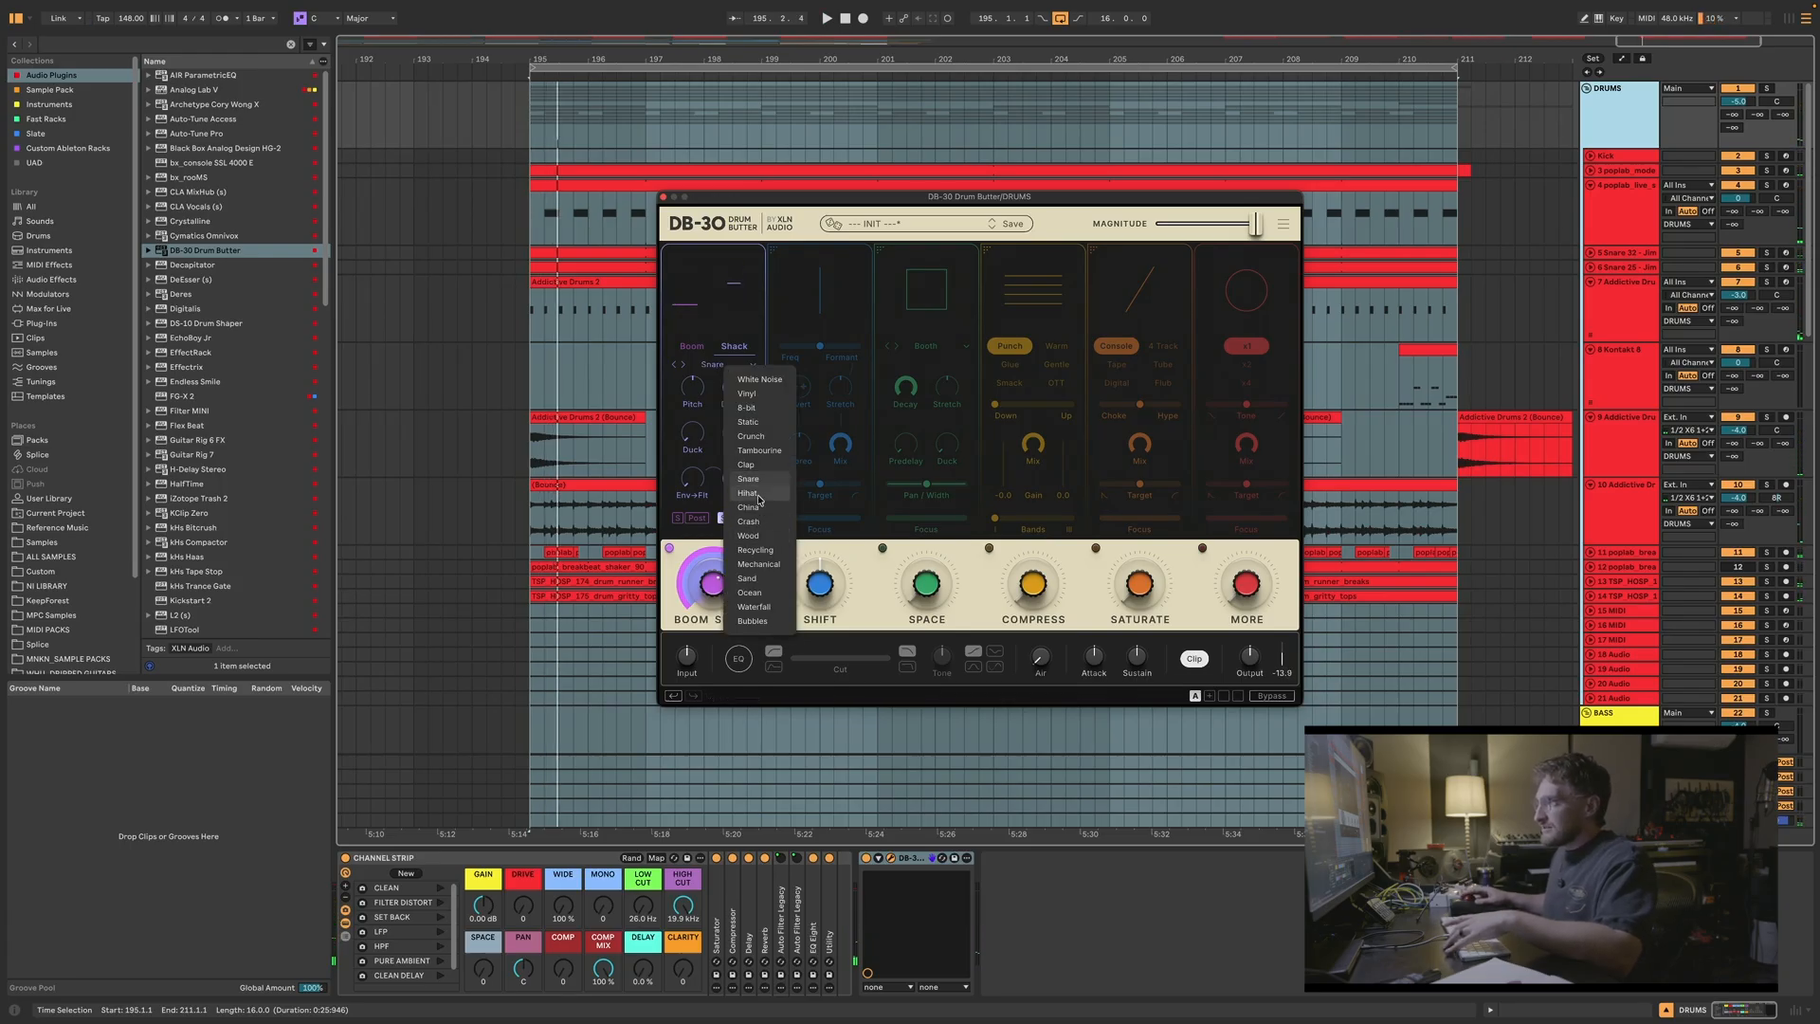
click(757, 551)
key(space)
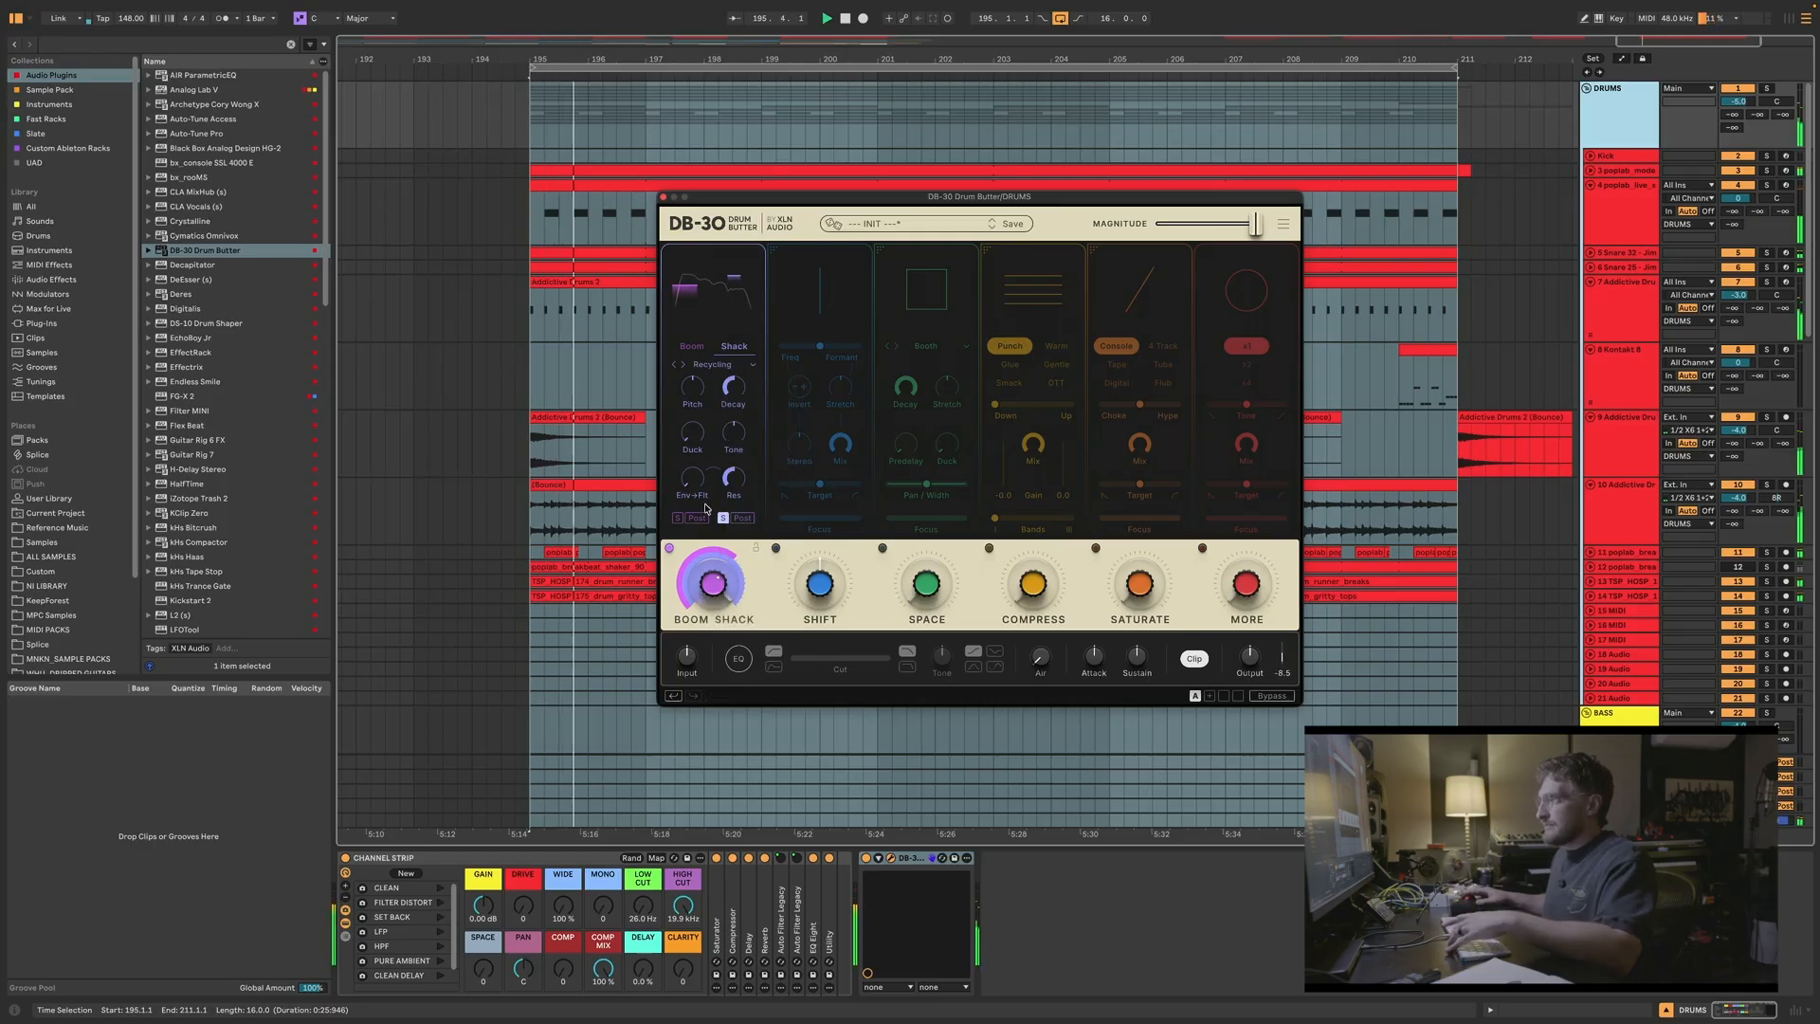
Step: Audition the Mechanical, Sand and Bubbles noise types for the soloed Shack layer
click(716, 369)
click(755, 569)
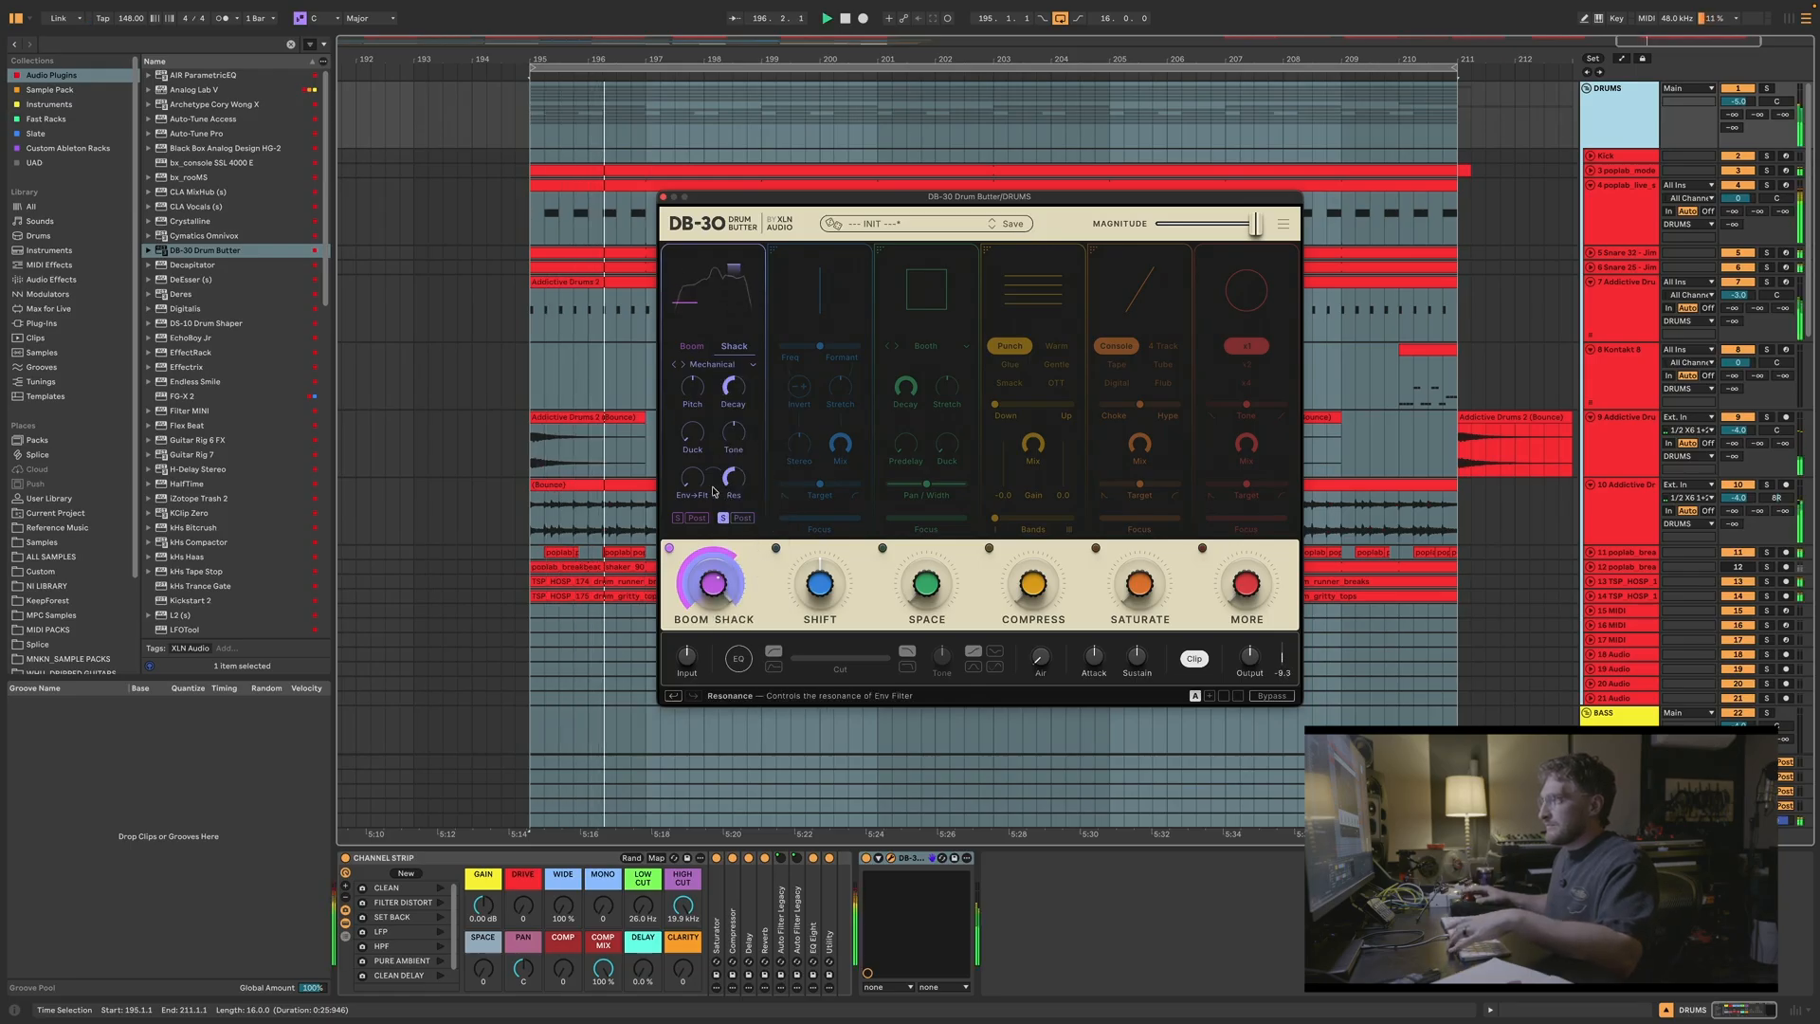
click(708, 369)
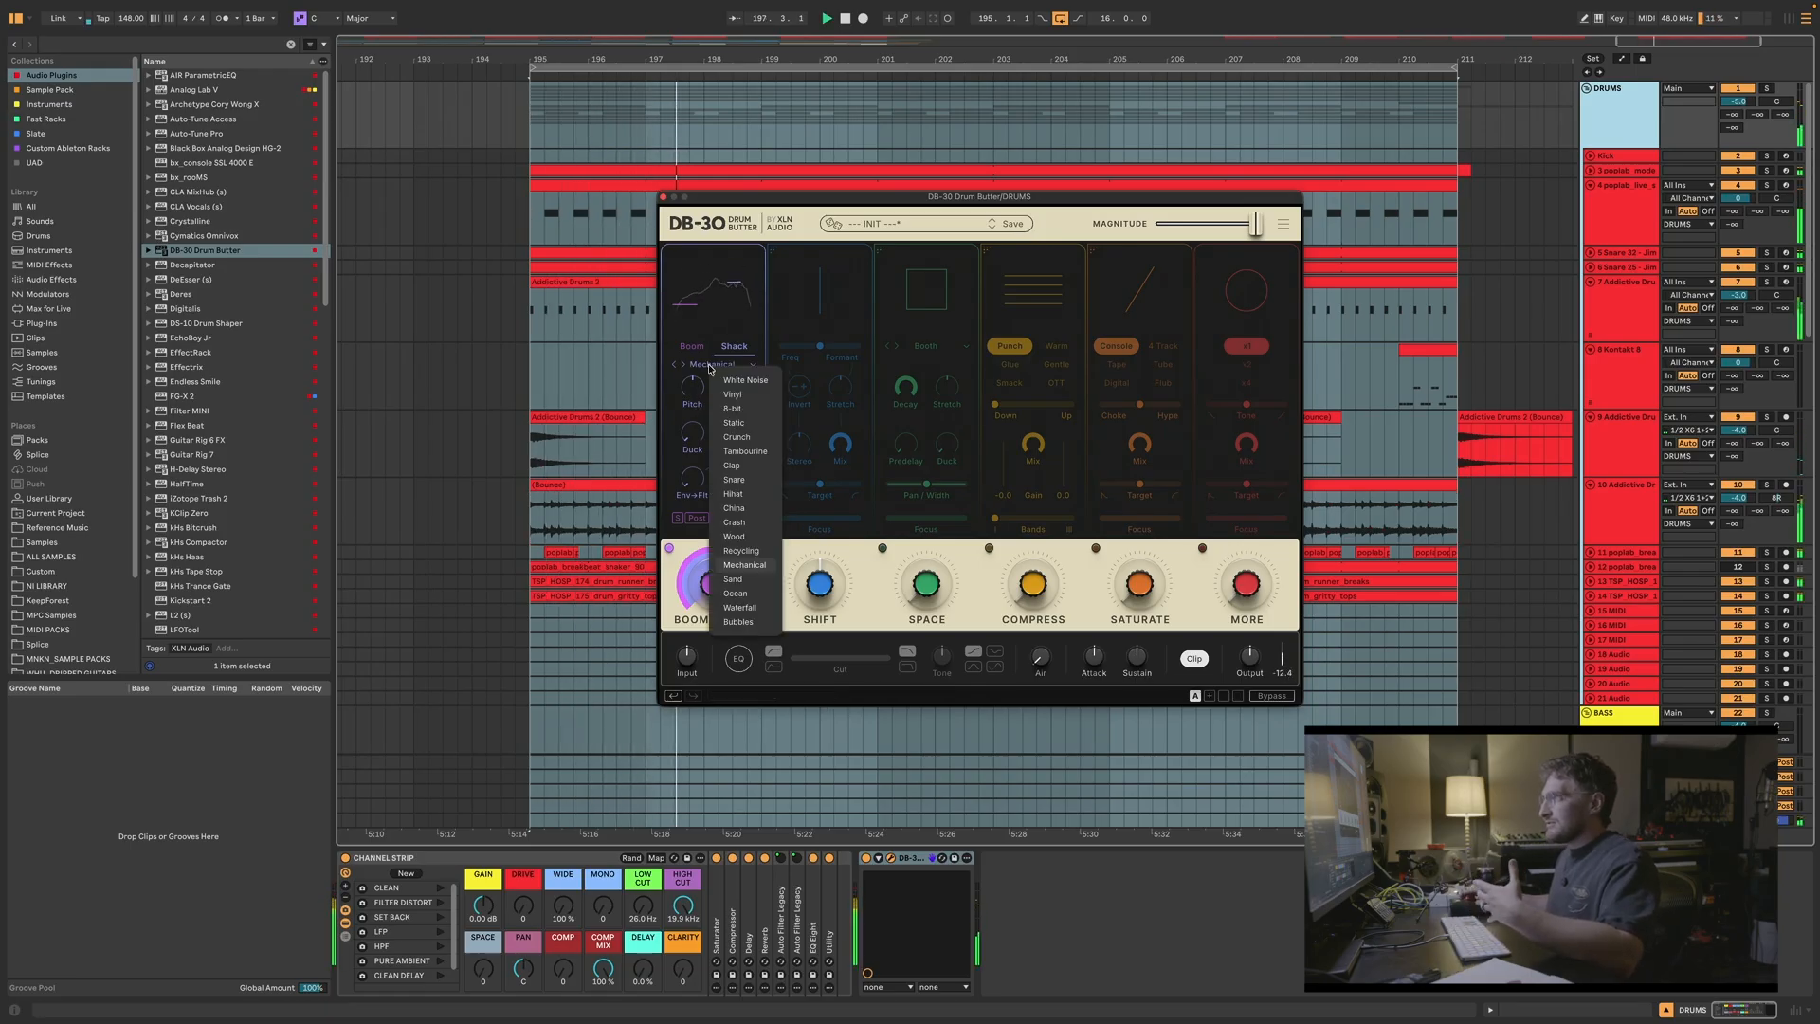
click(744, 582)
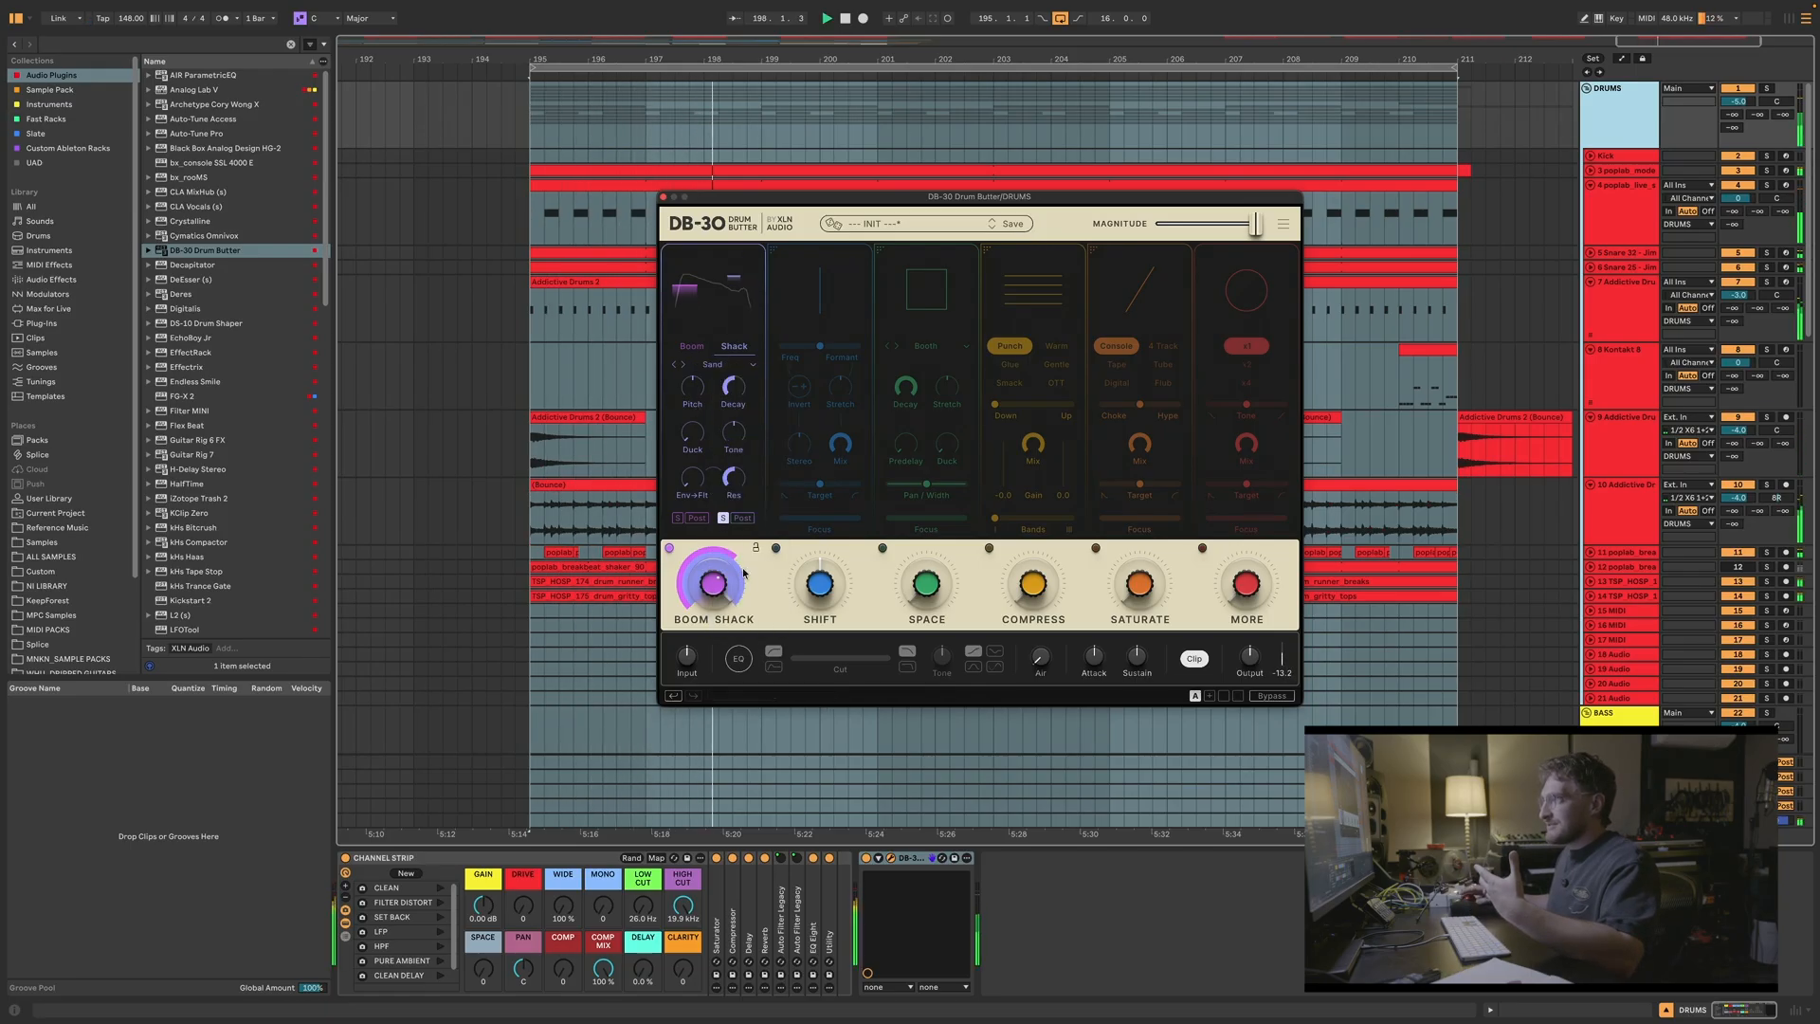
click(719, 364)
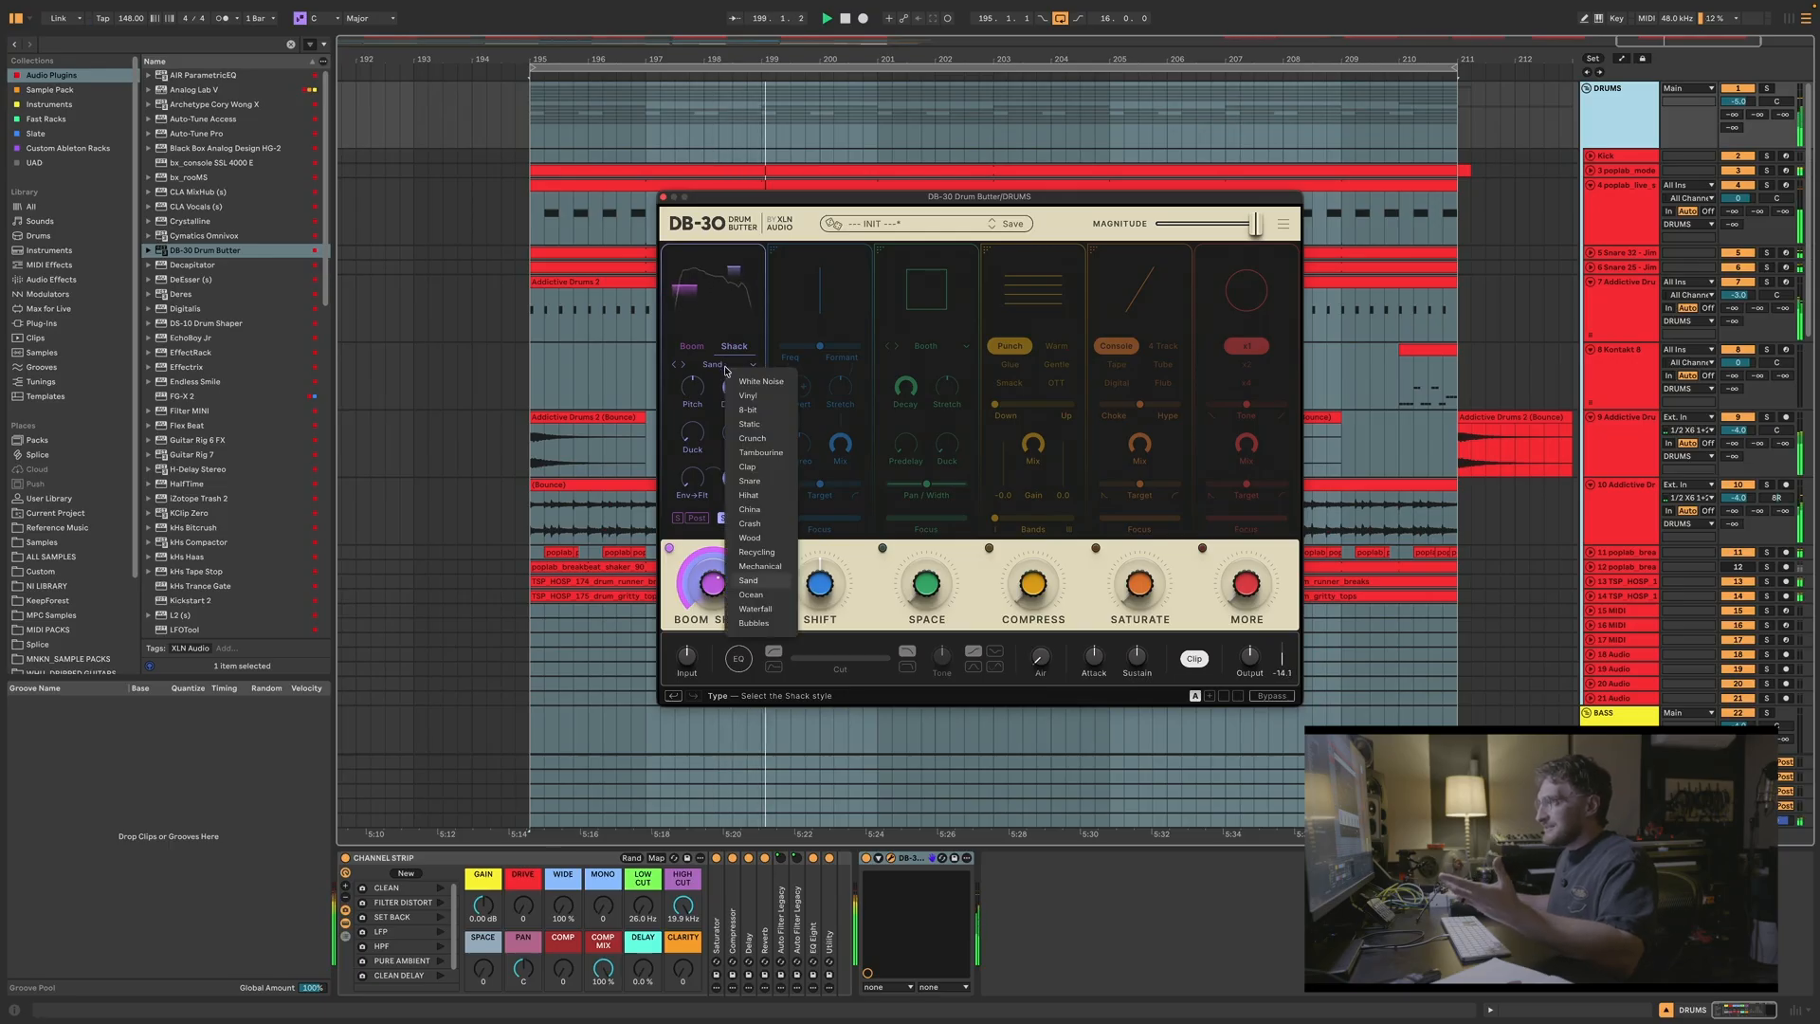
click(754, 623)
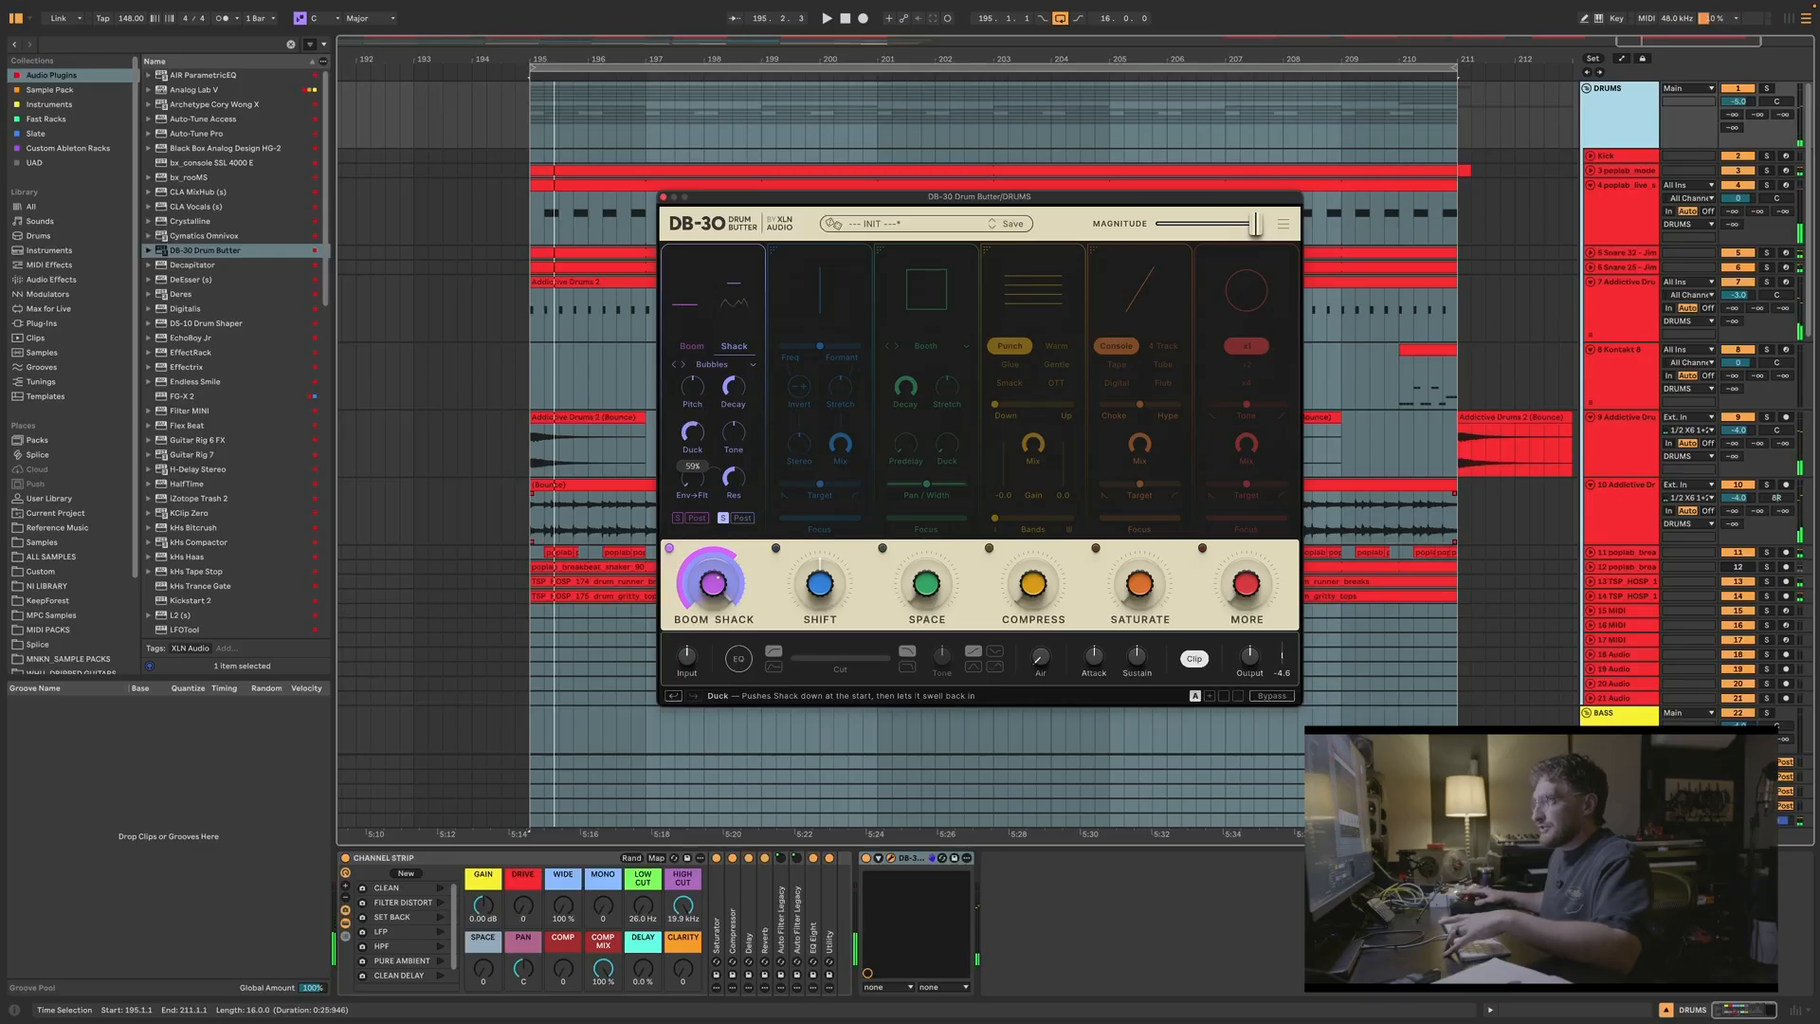
Step: Test the Duck and Pitch controls on the Bubbles noise during playback, returning both to around their neutral settings
key(space)
drag(693, 434, 697, 442)
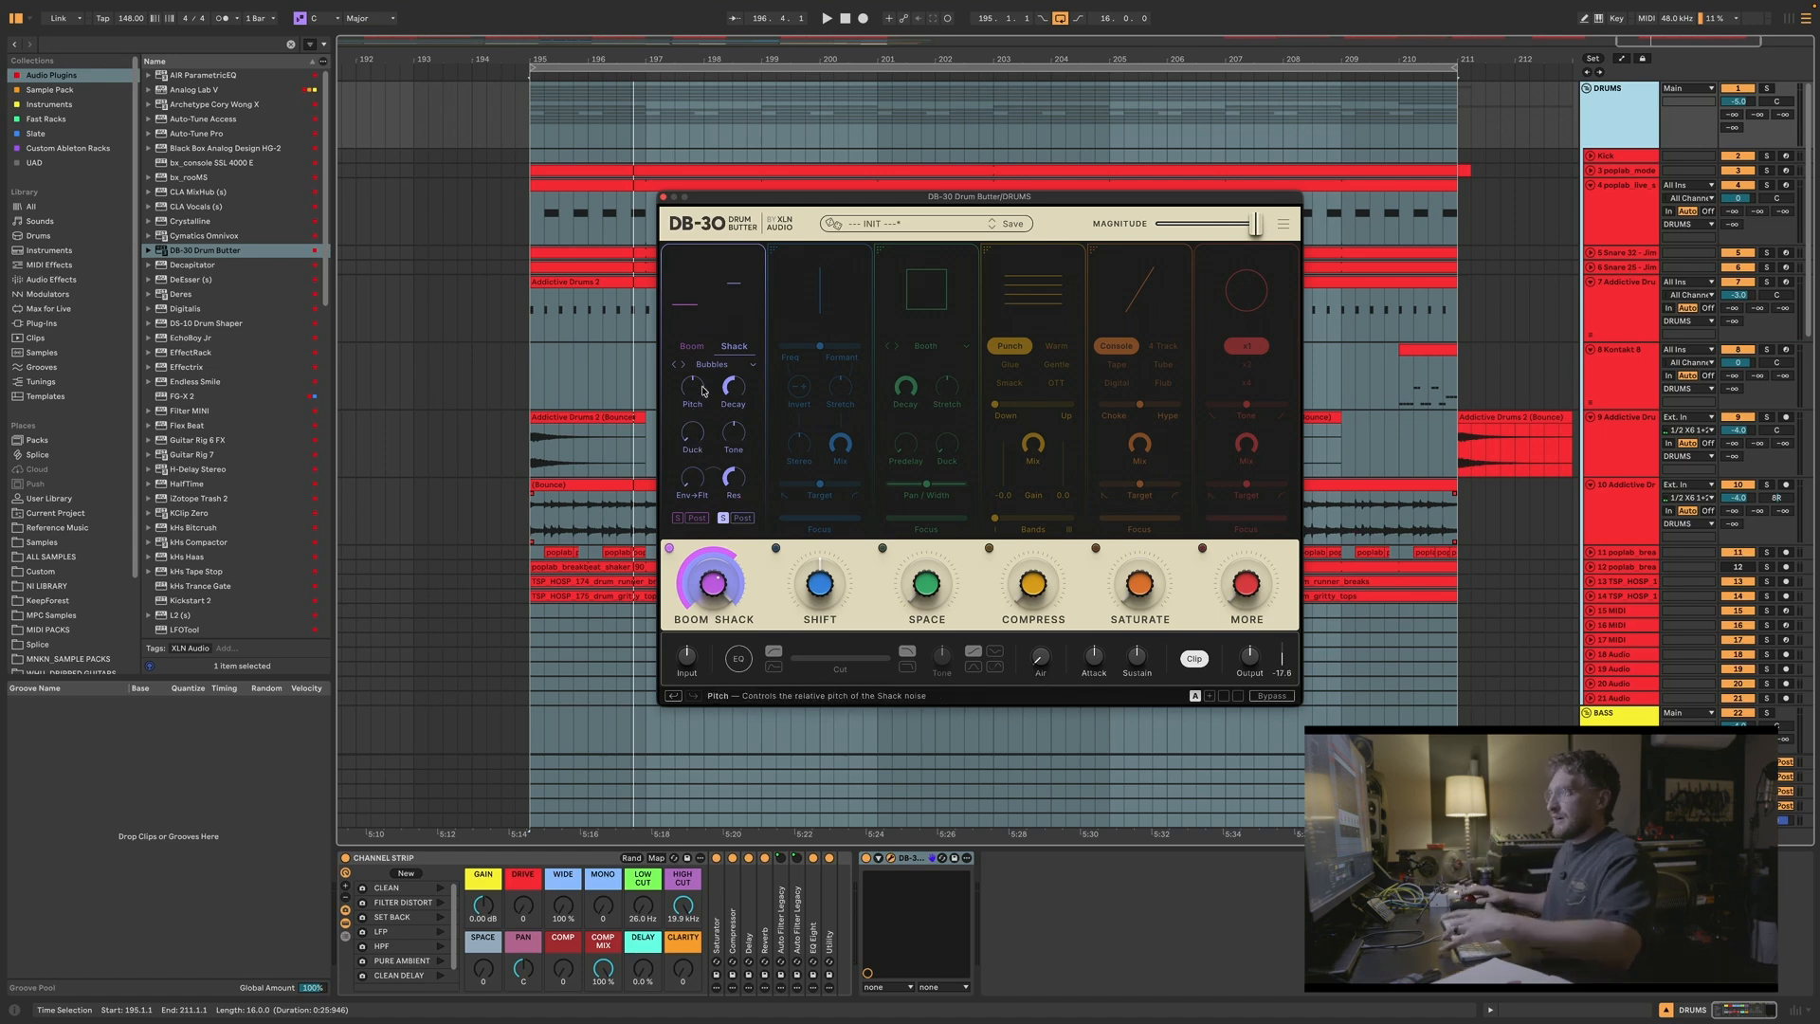
key(space)
drag(693, 396, 693, 381)
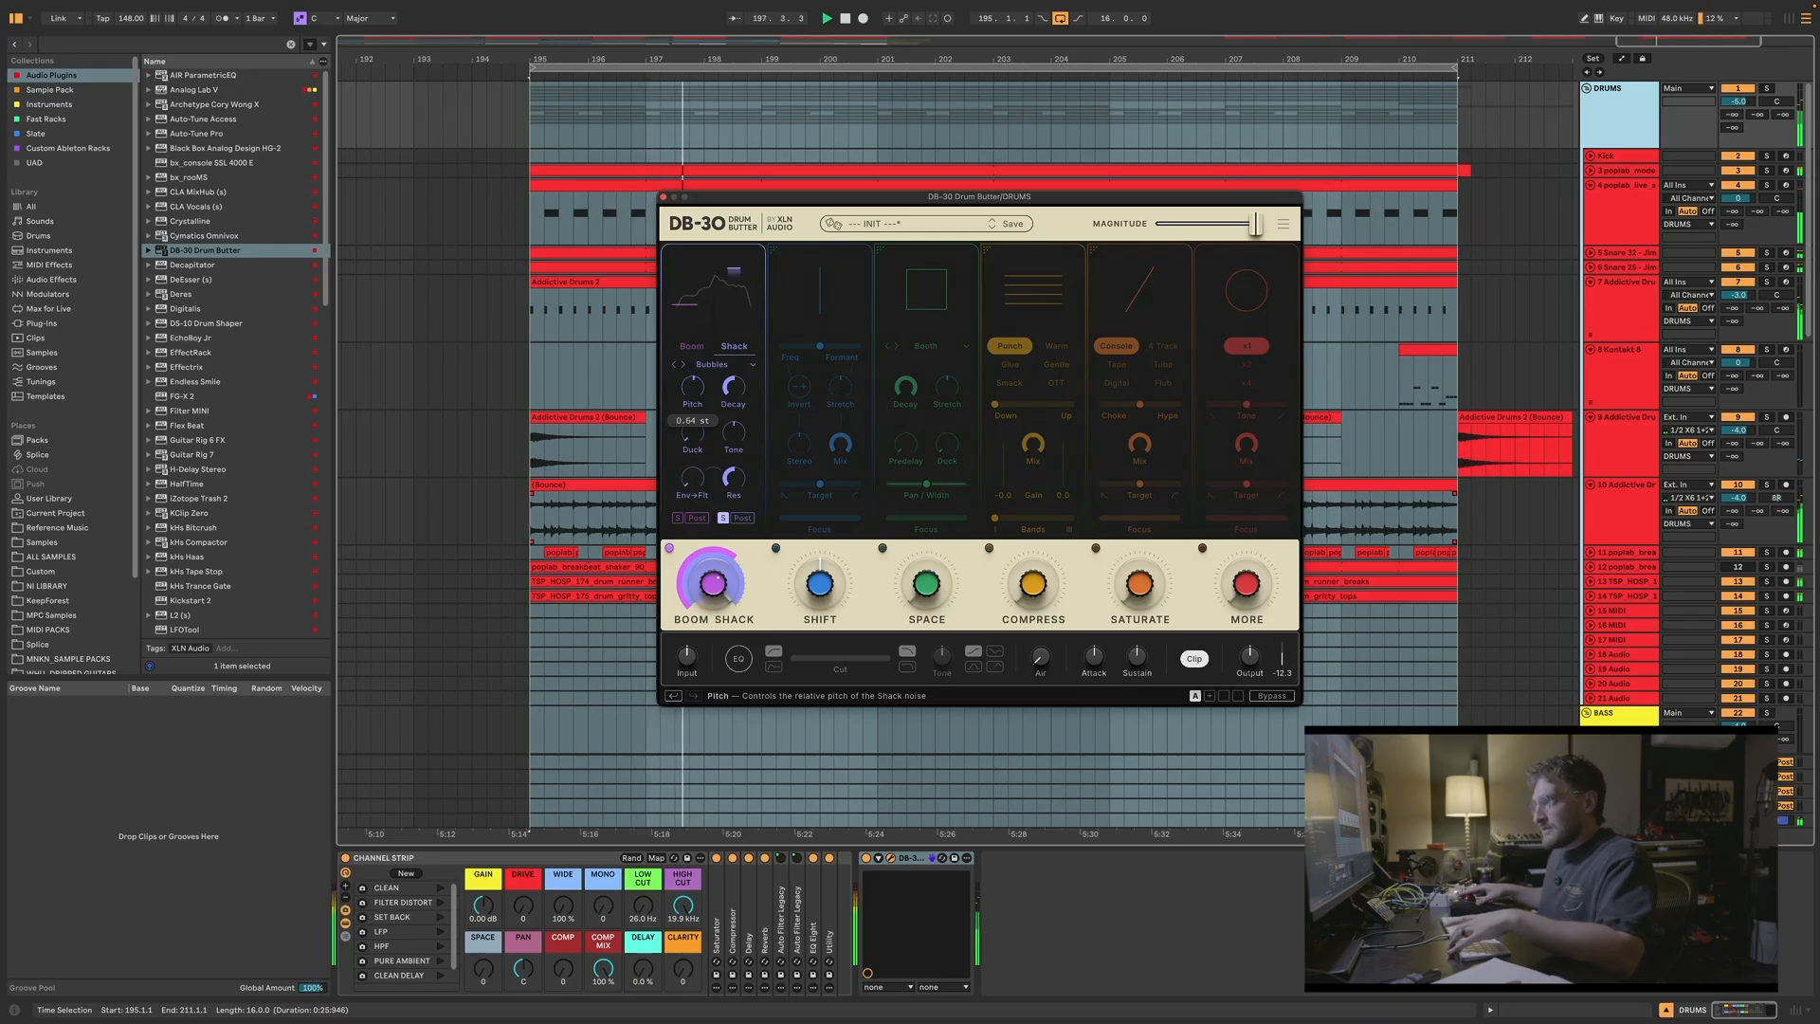
Step: Set the Shack noise type to Recycling and try different Decay lengths during playback, ending at about 35%
click(712, 364)
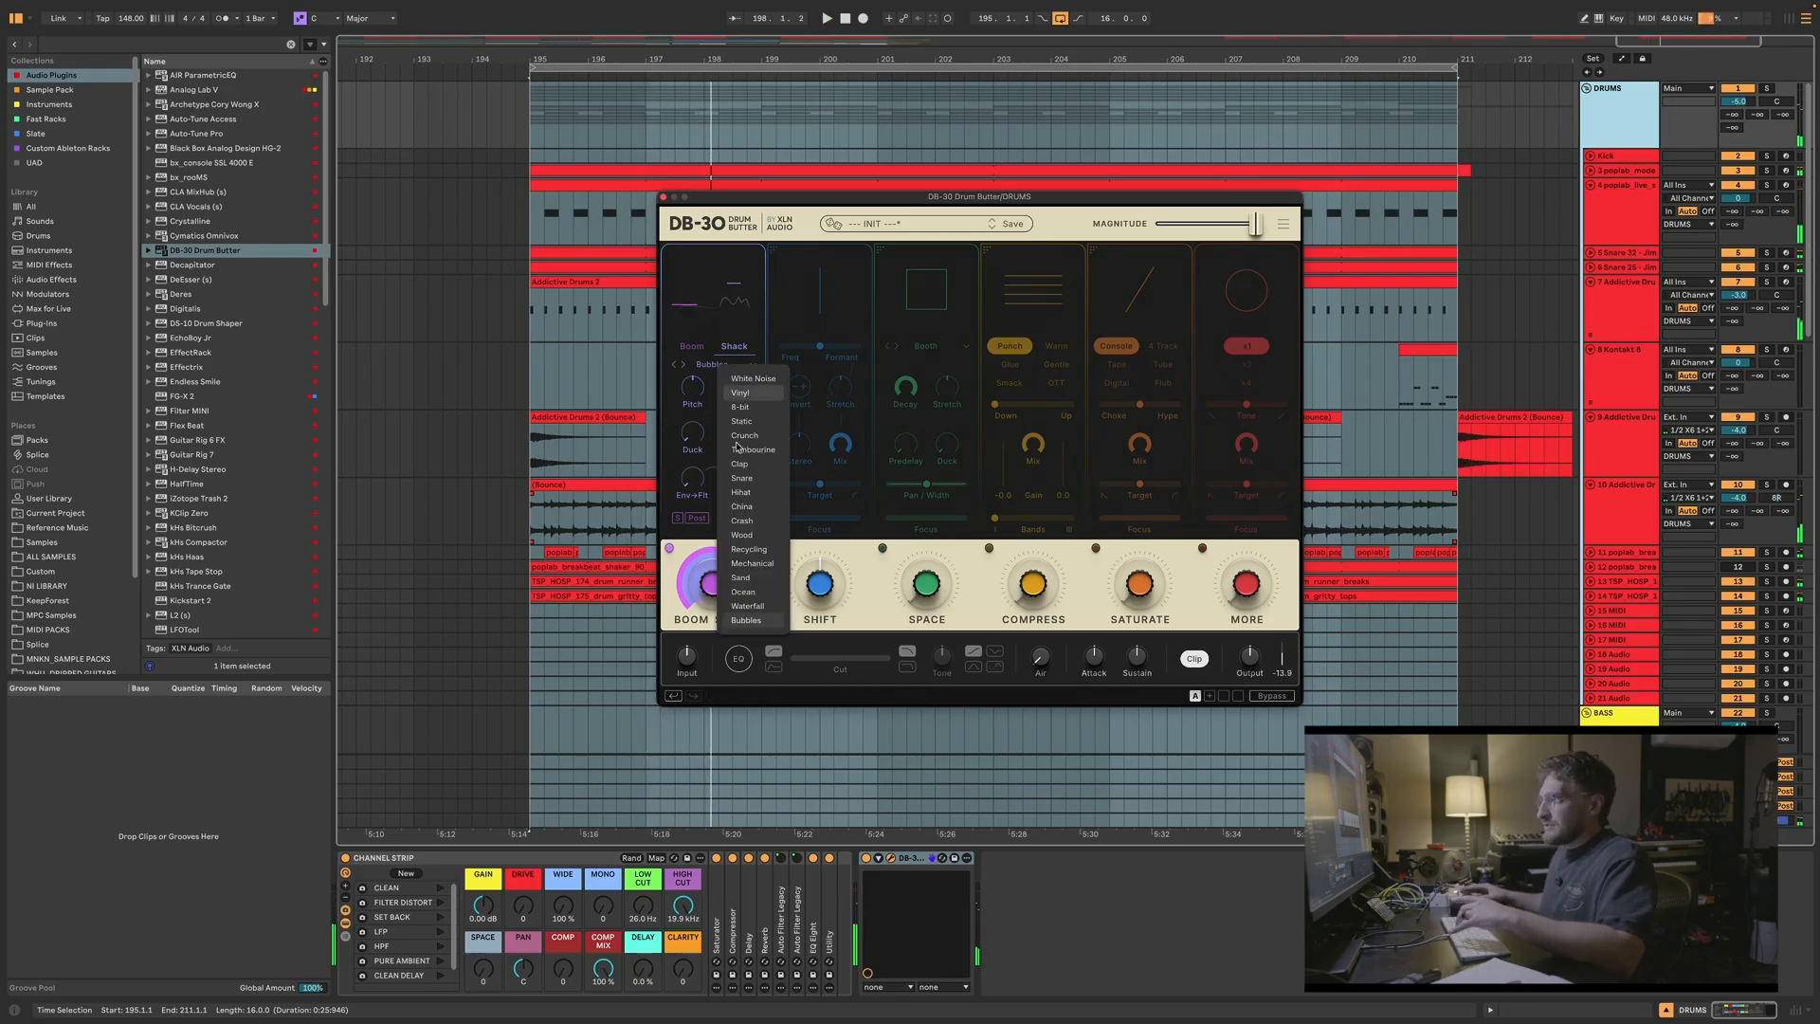
click(749, 549)
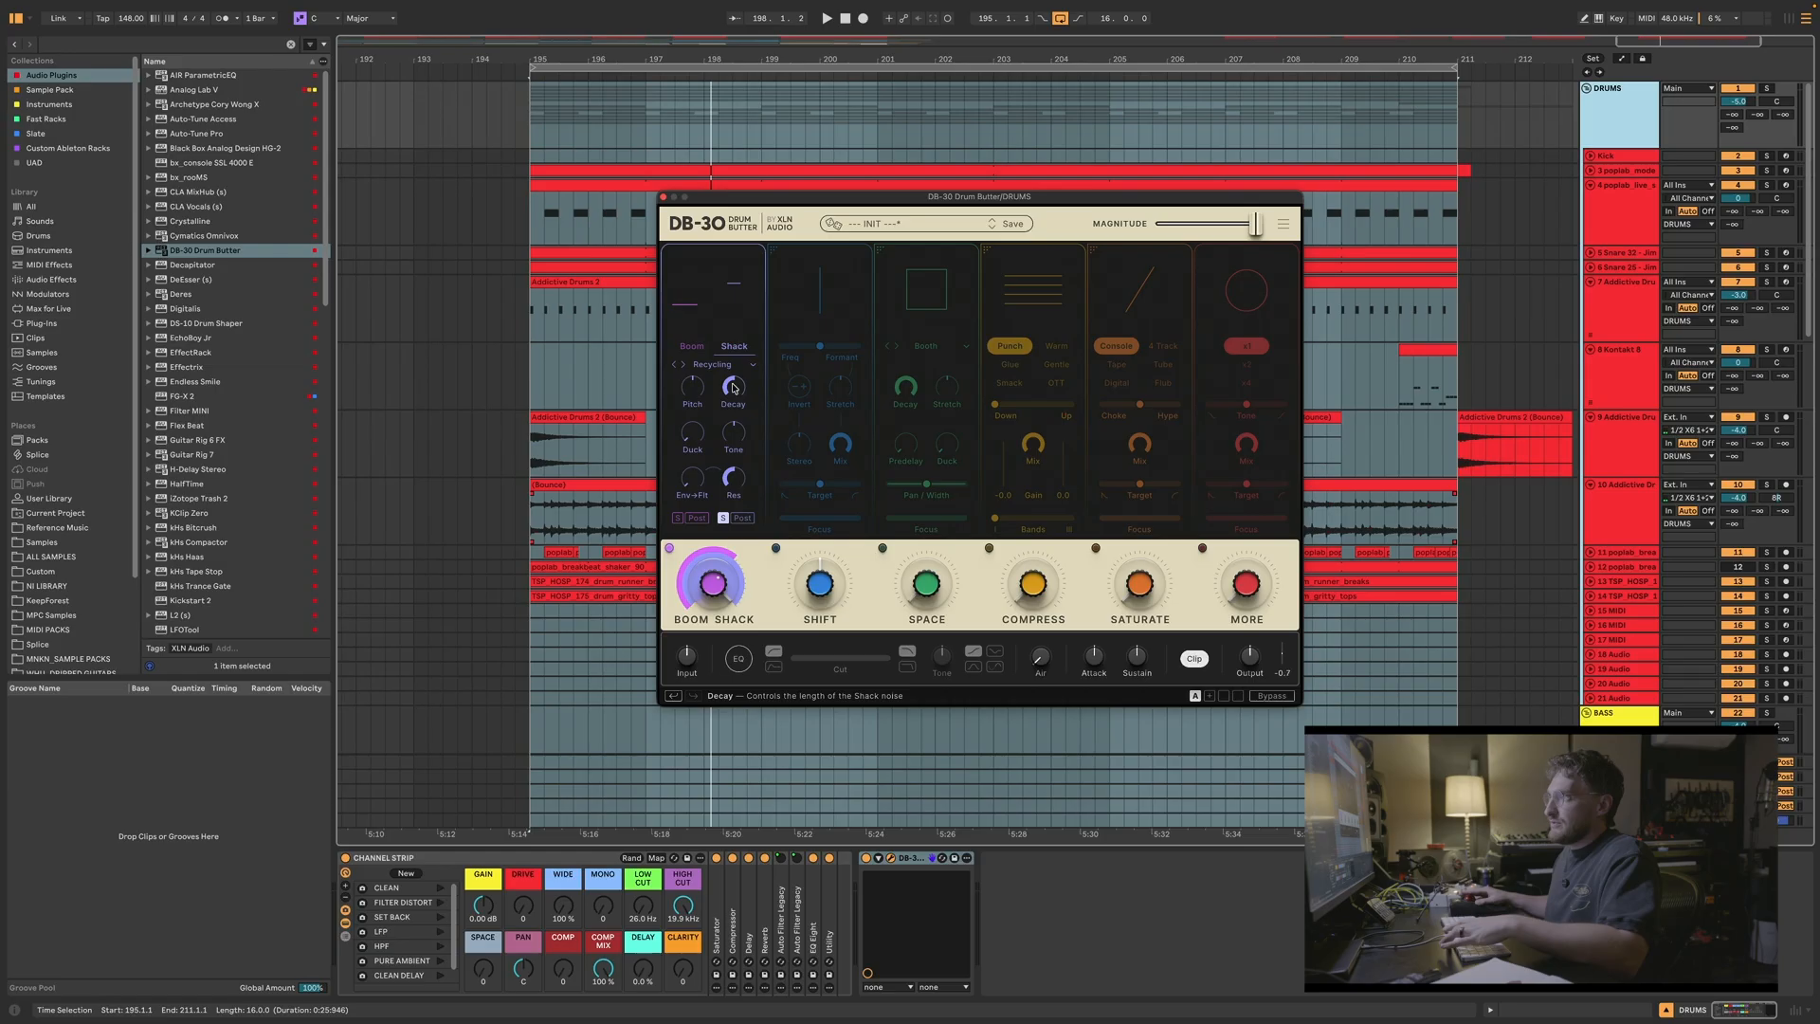
key(space)
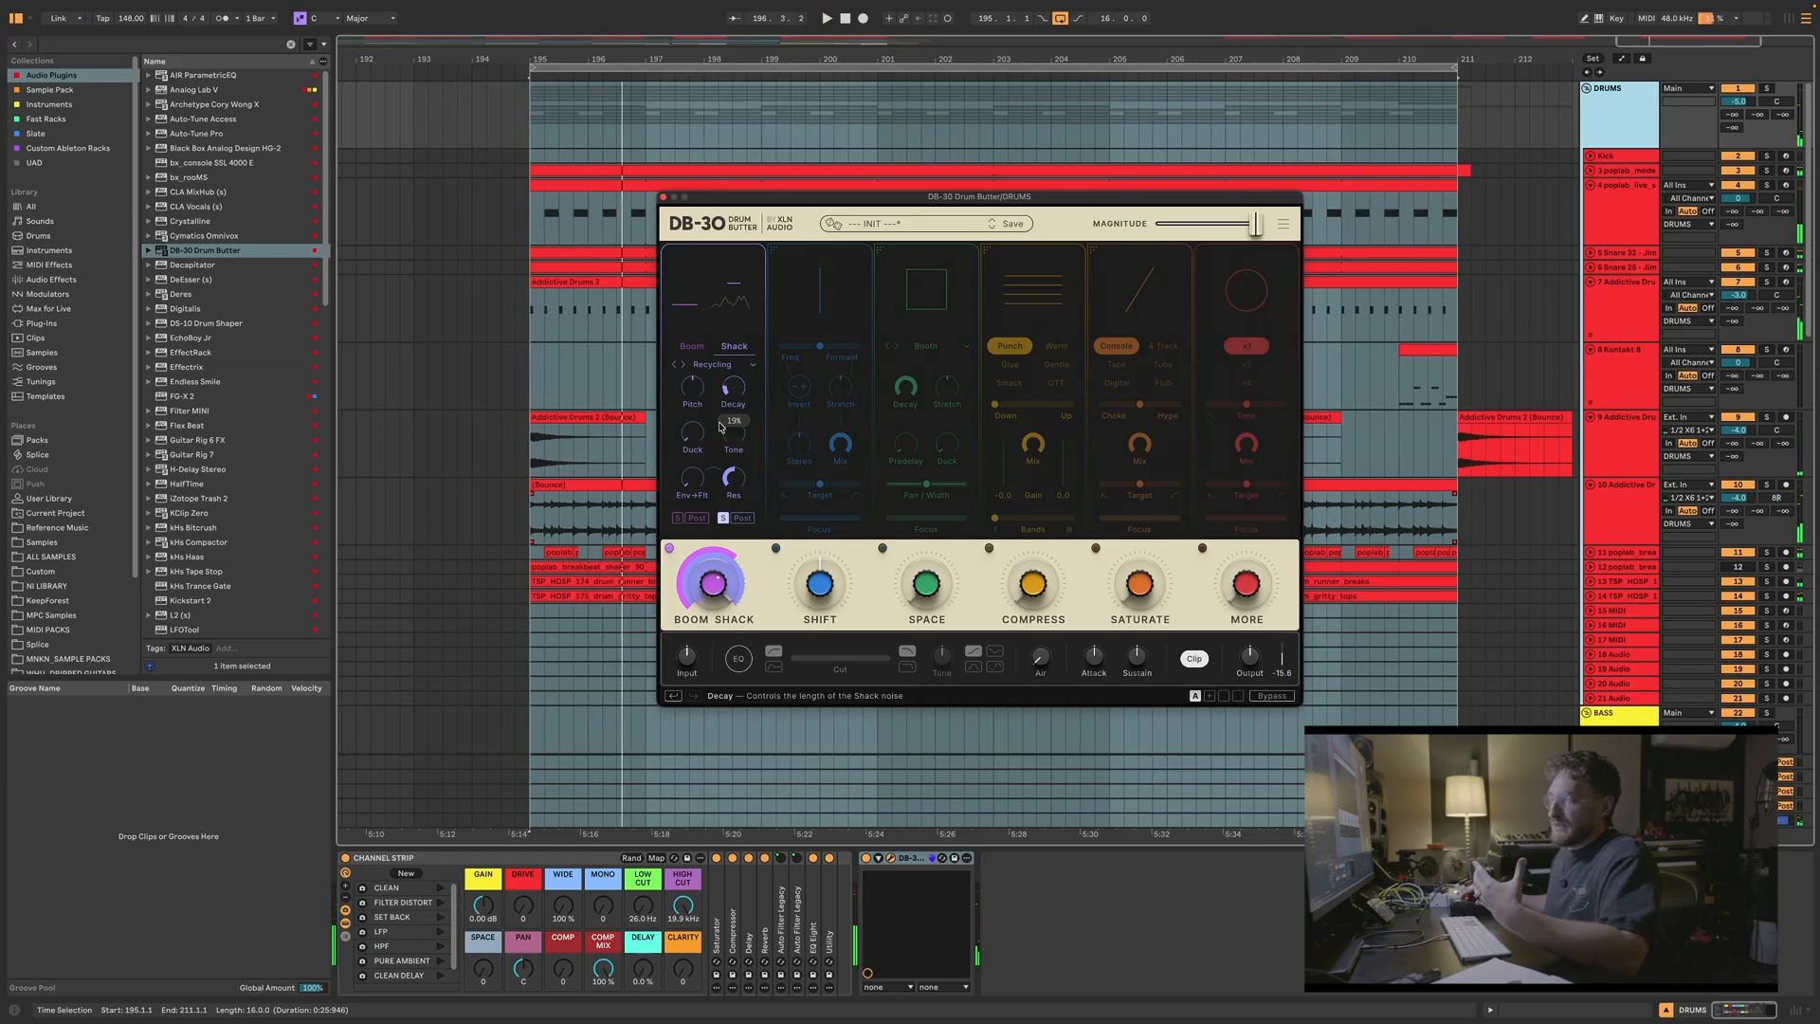
drag(734, 387, 734, 344)
key(space)
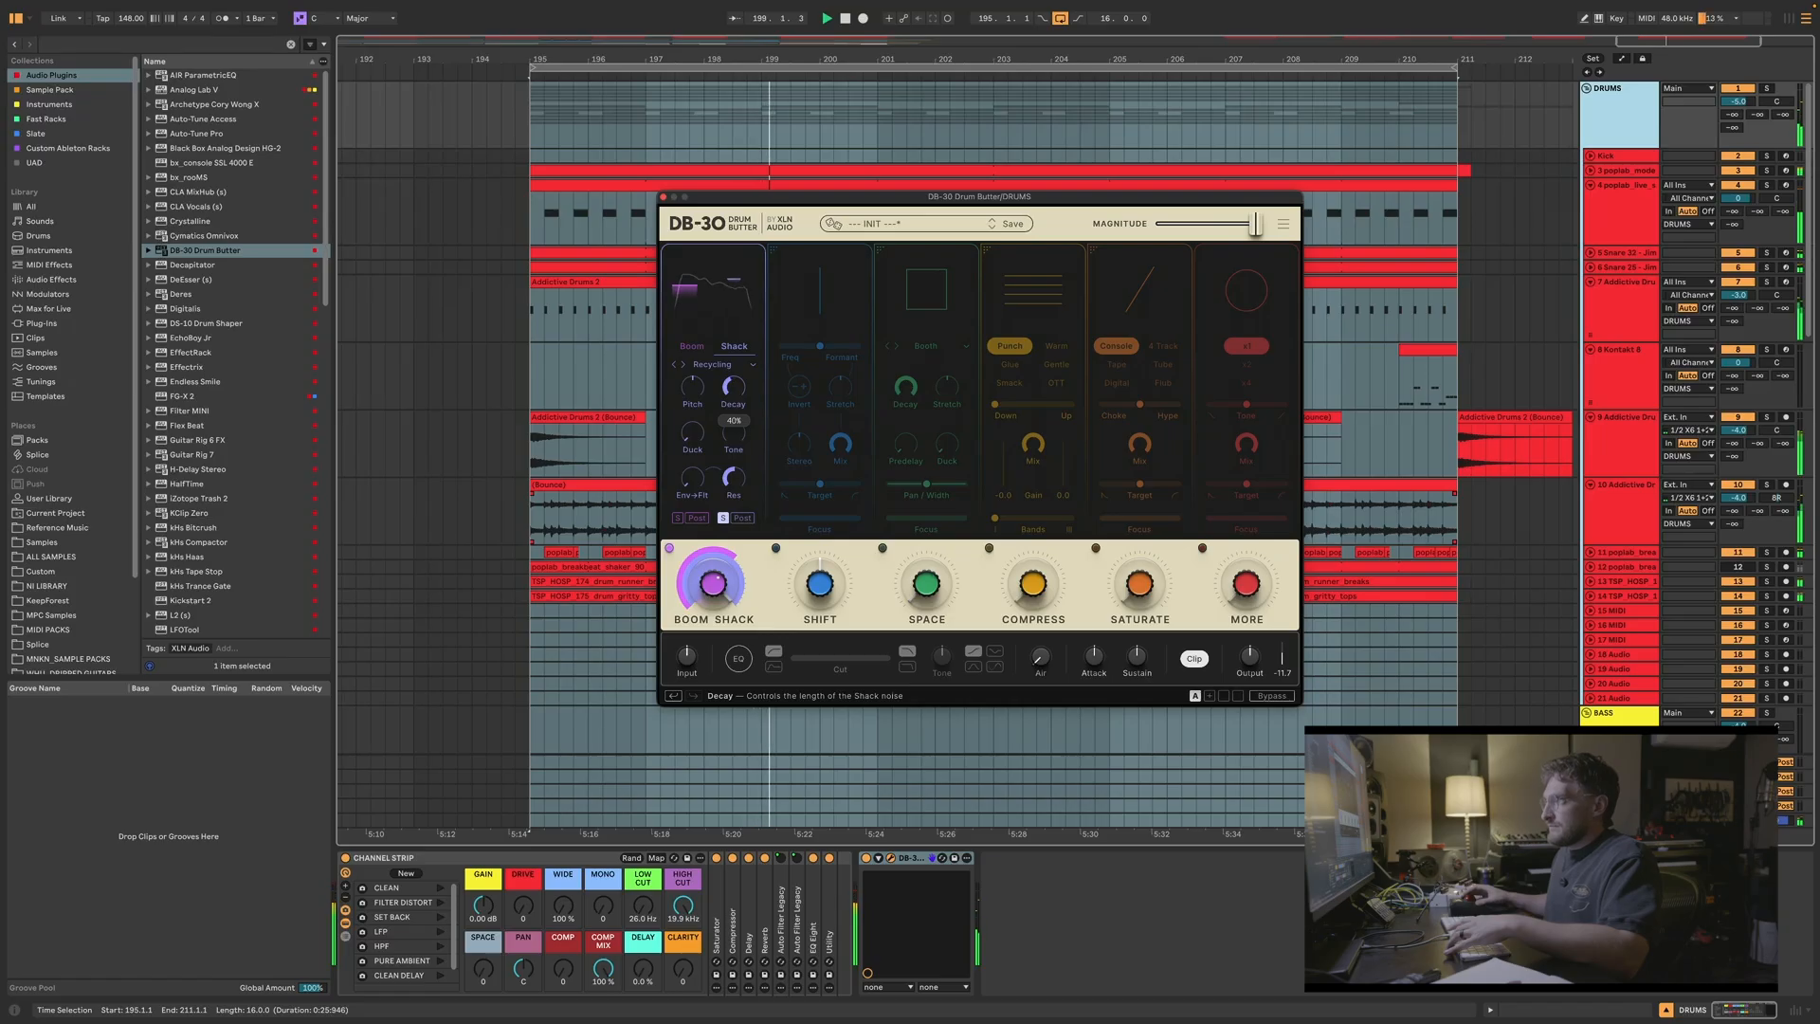
drag(733, 387, 734, 393)
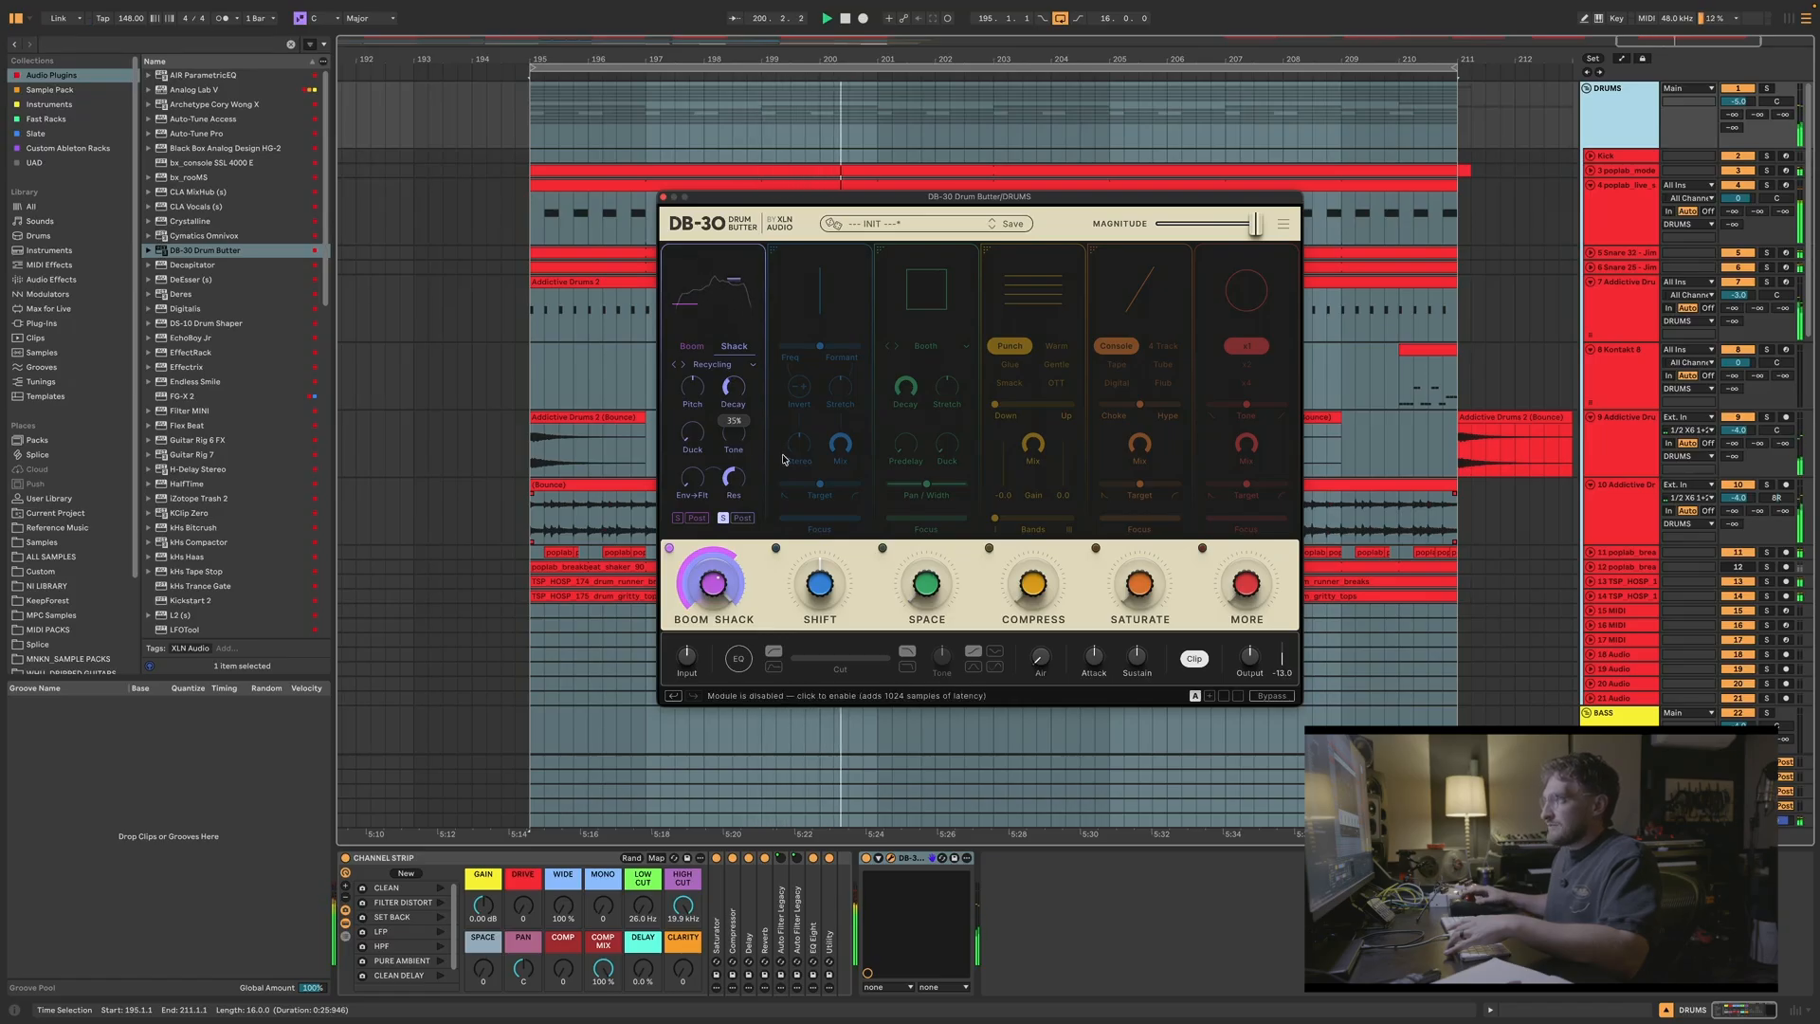
Step: Test the Shack's Tone and Resonance on the soloed noise, and settle Env Filter at a low amount
key(space)
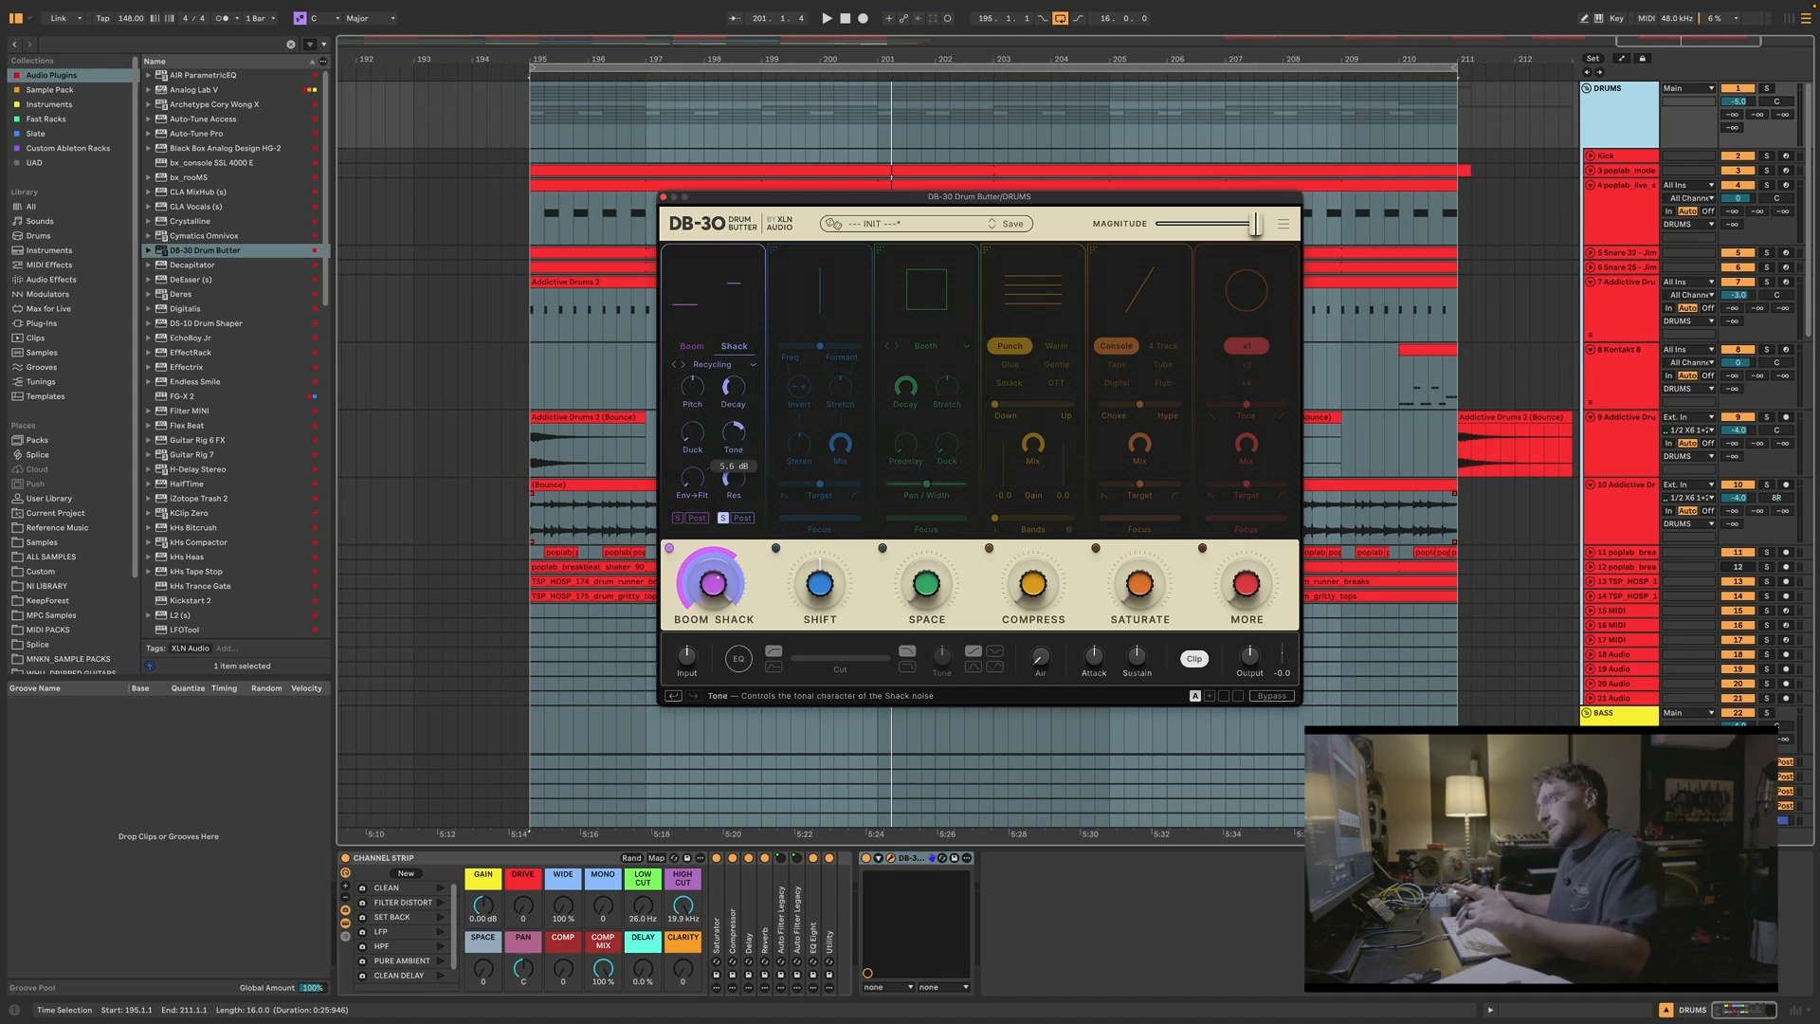
key(space)
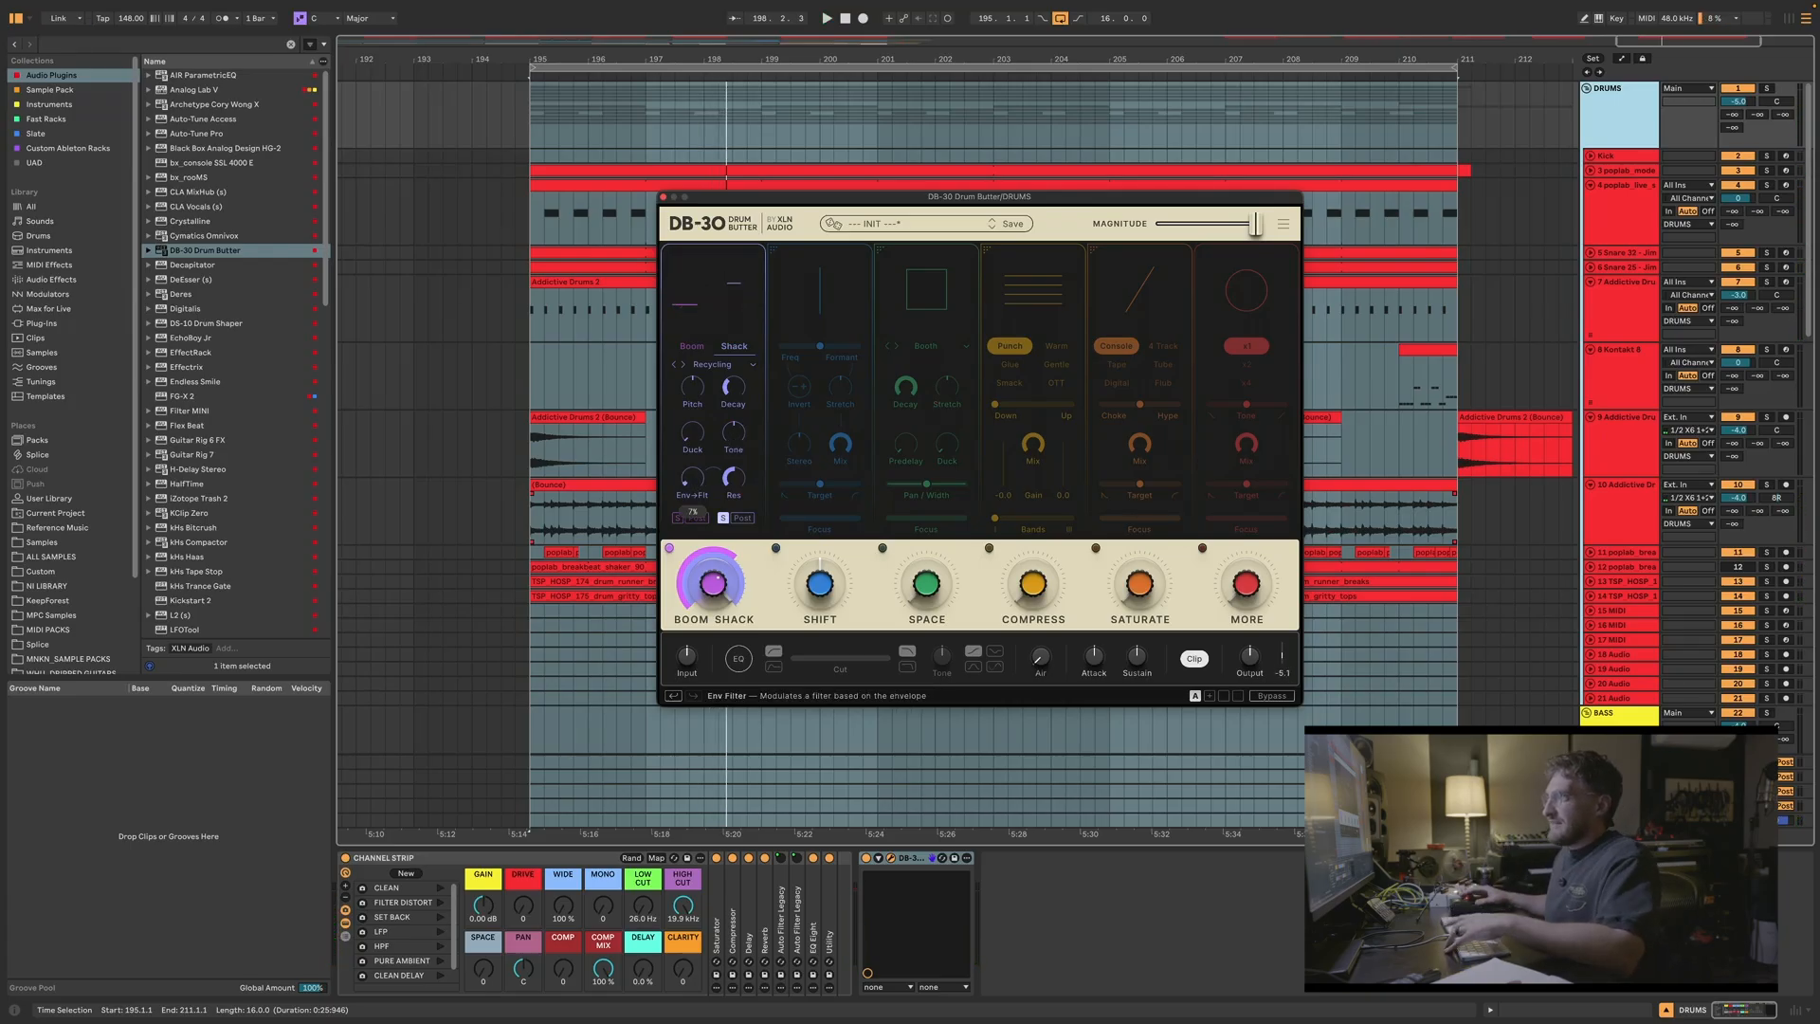
key(space)
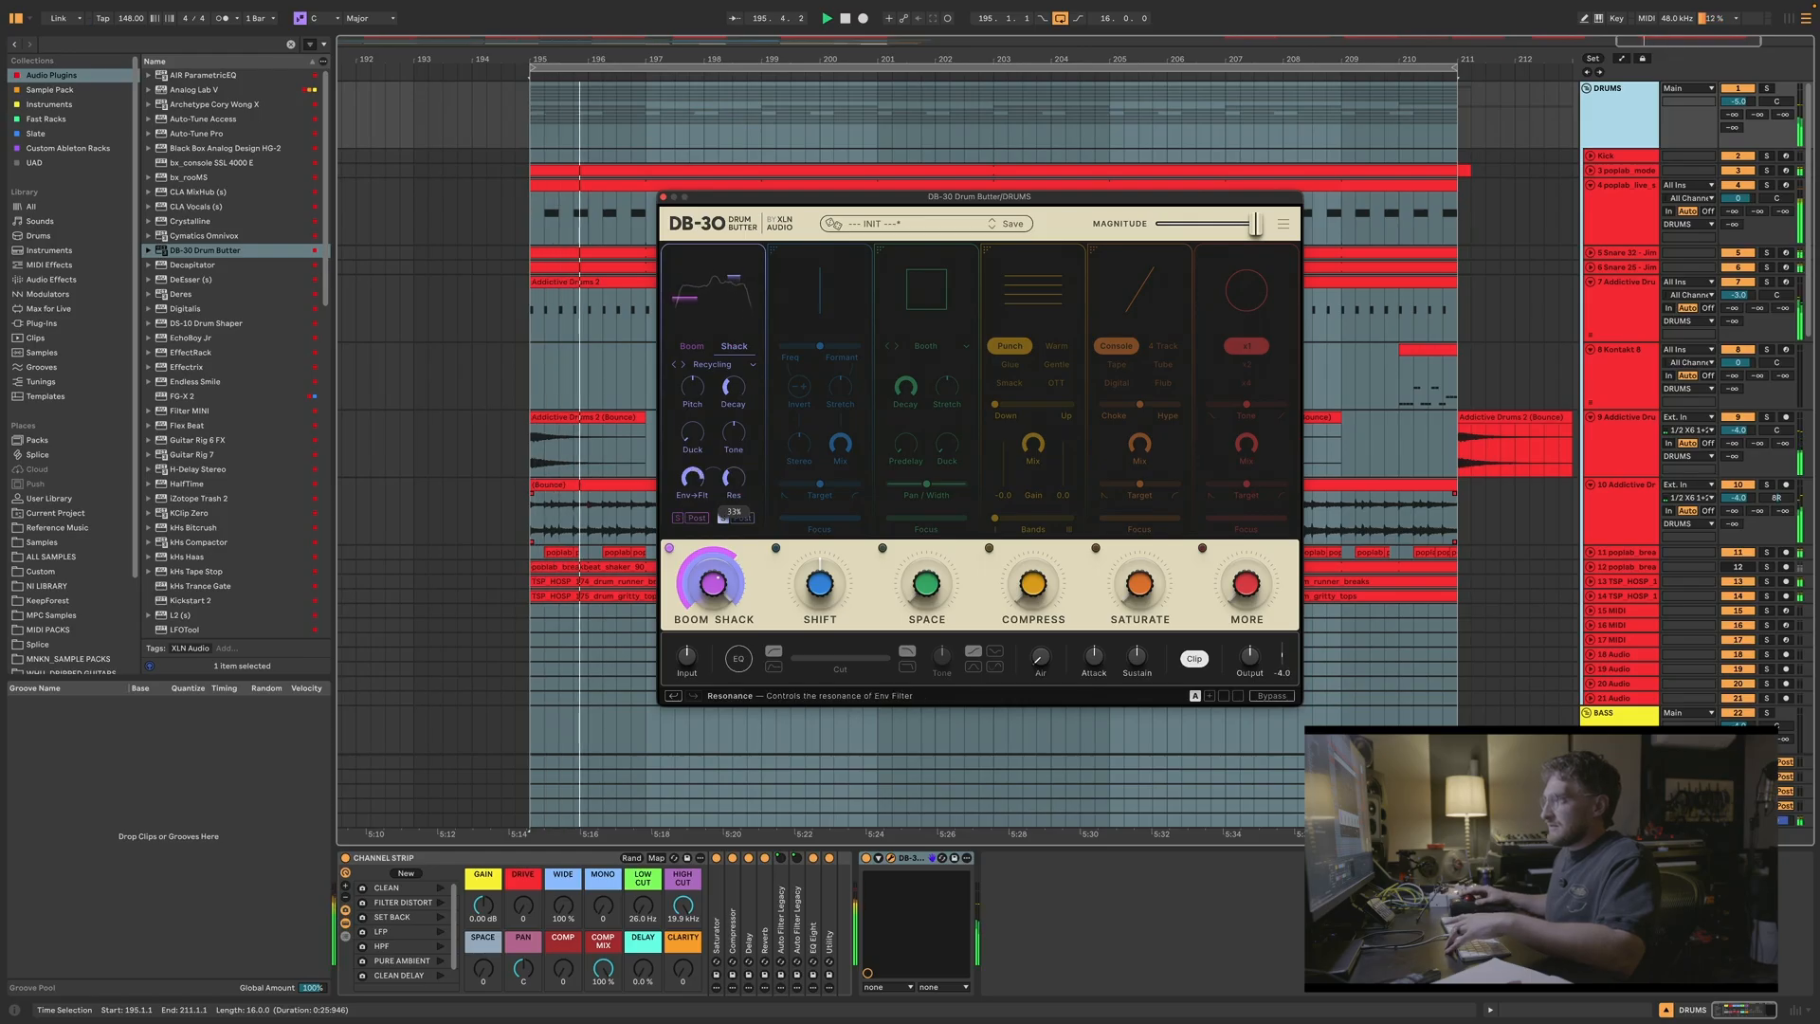
drag(734, 478, 692, 494)
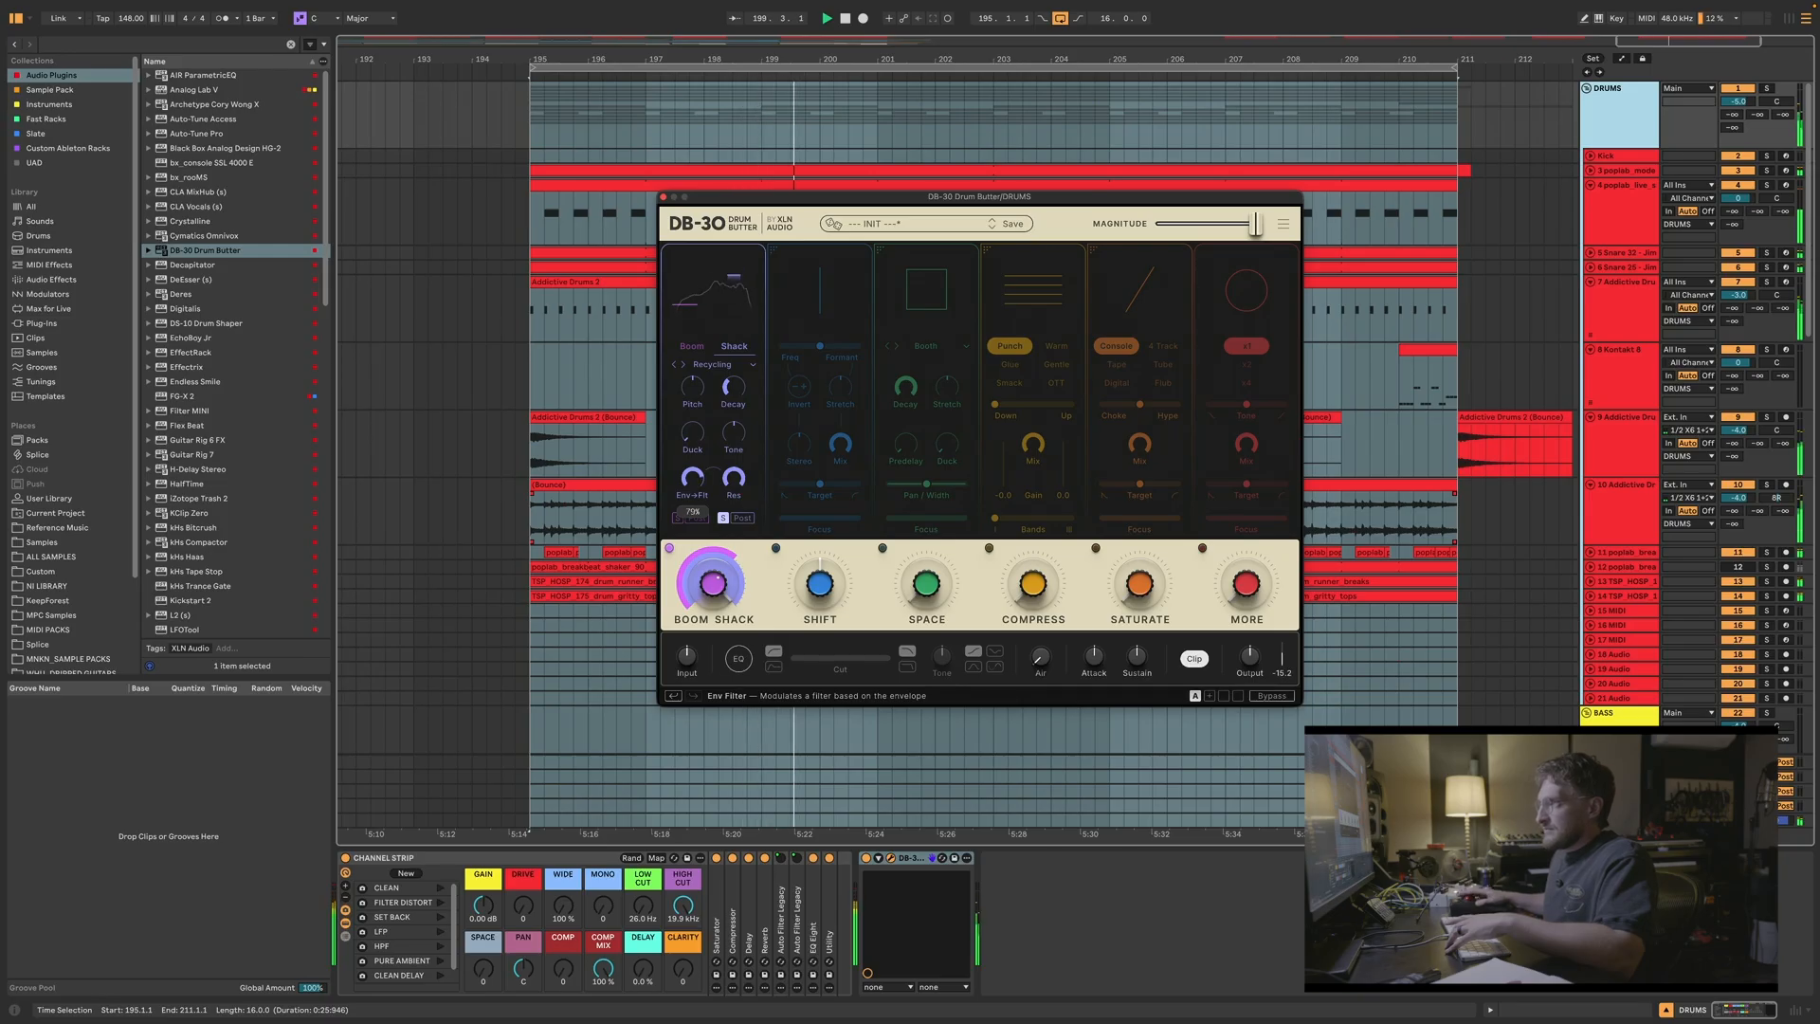
drag(692, 477, 734, 525)
key(space)
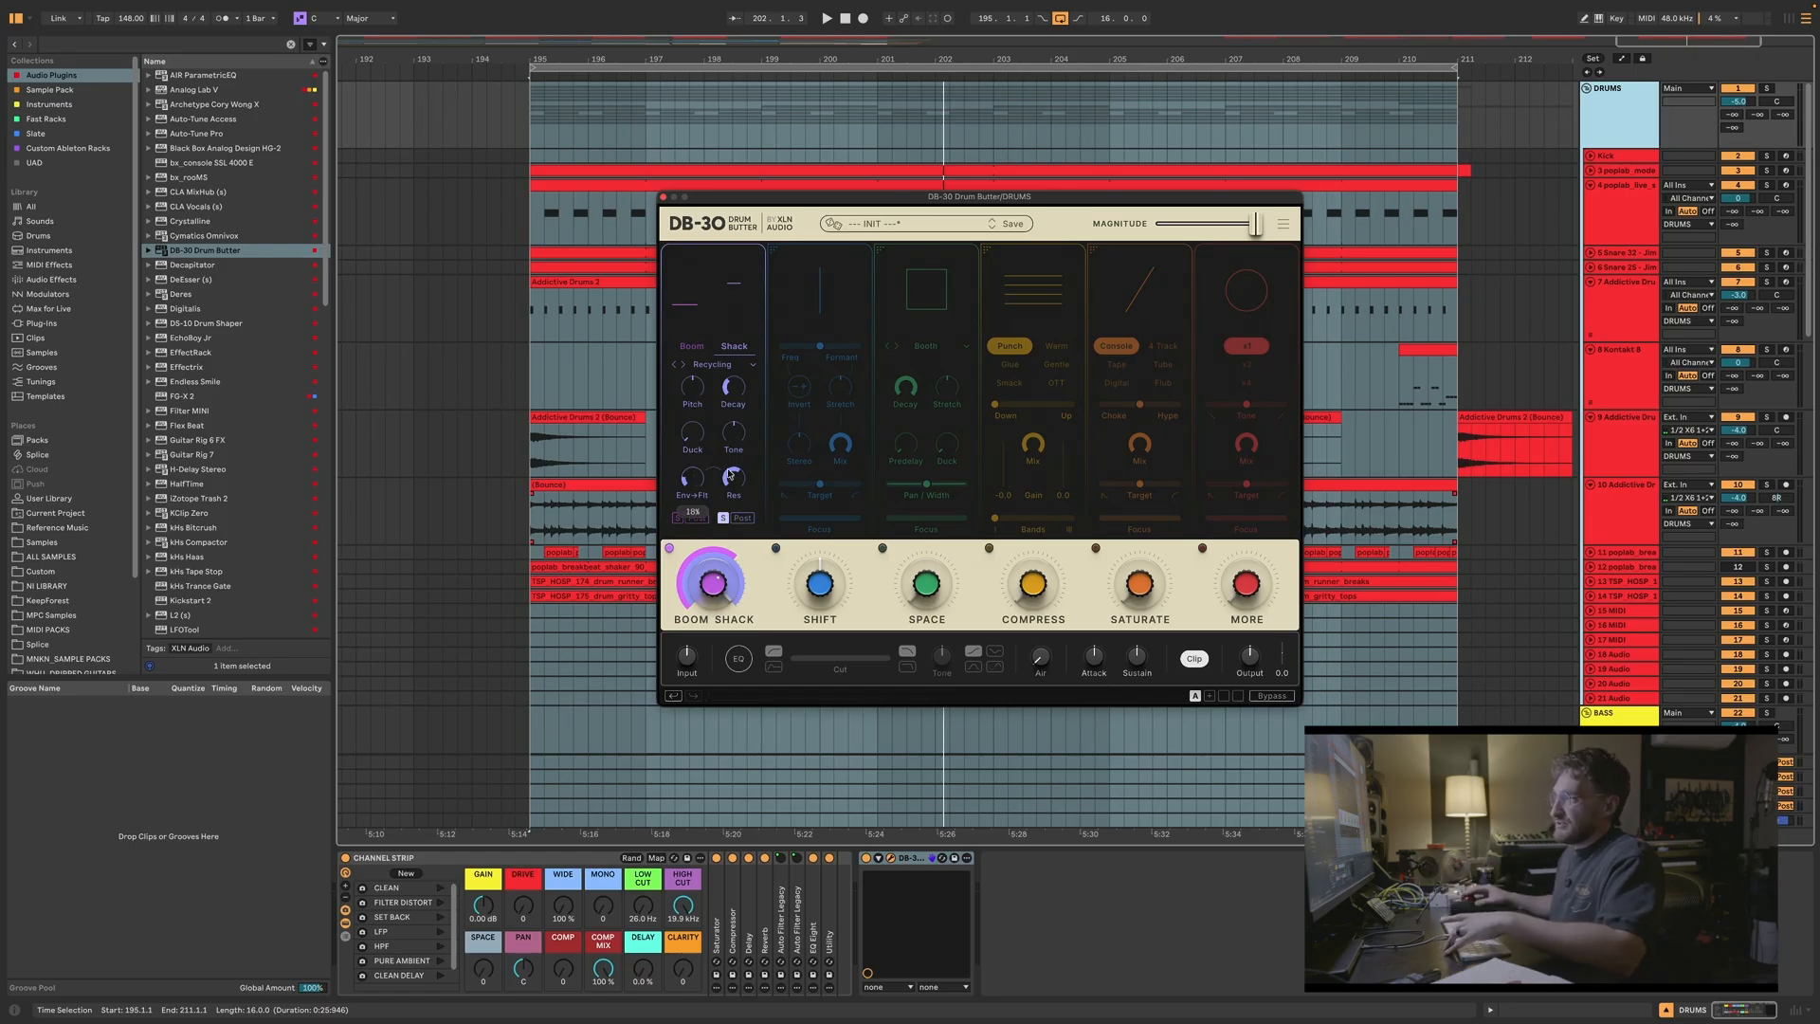
Step: Turn off the Shack solo, lower its amount to about 1% in the full drums, and raise it to roughly half
key(space)
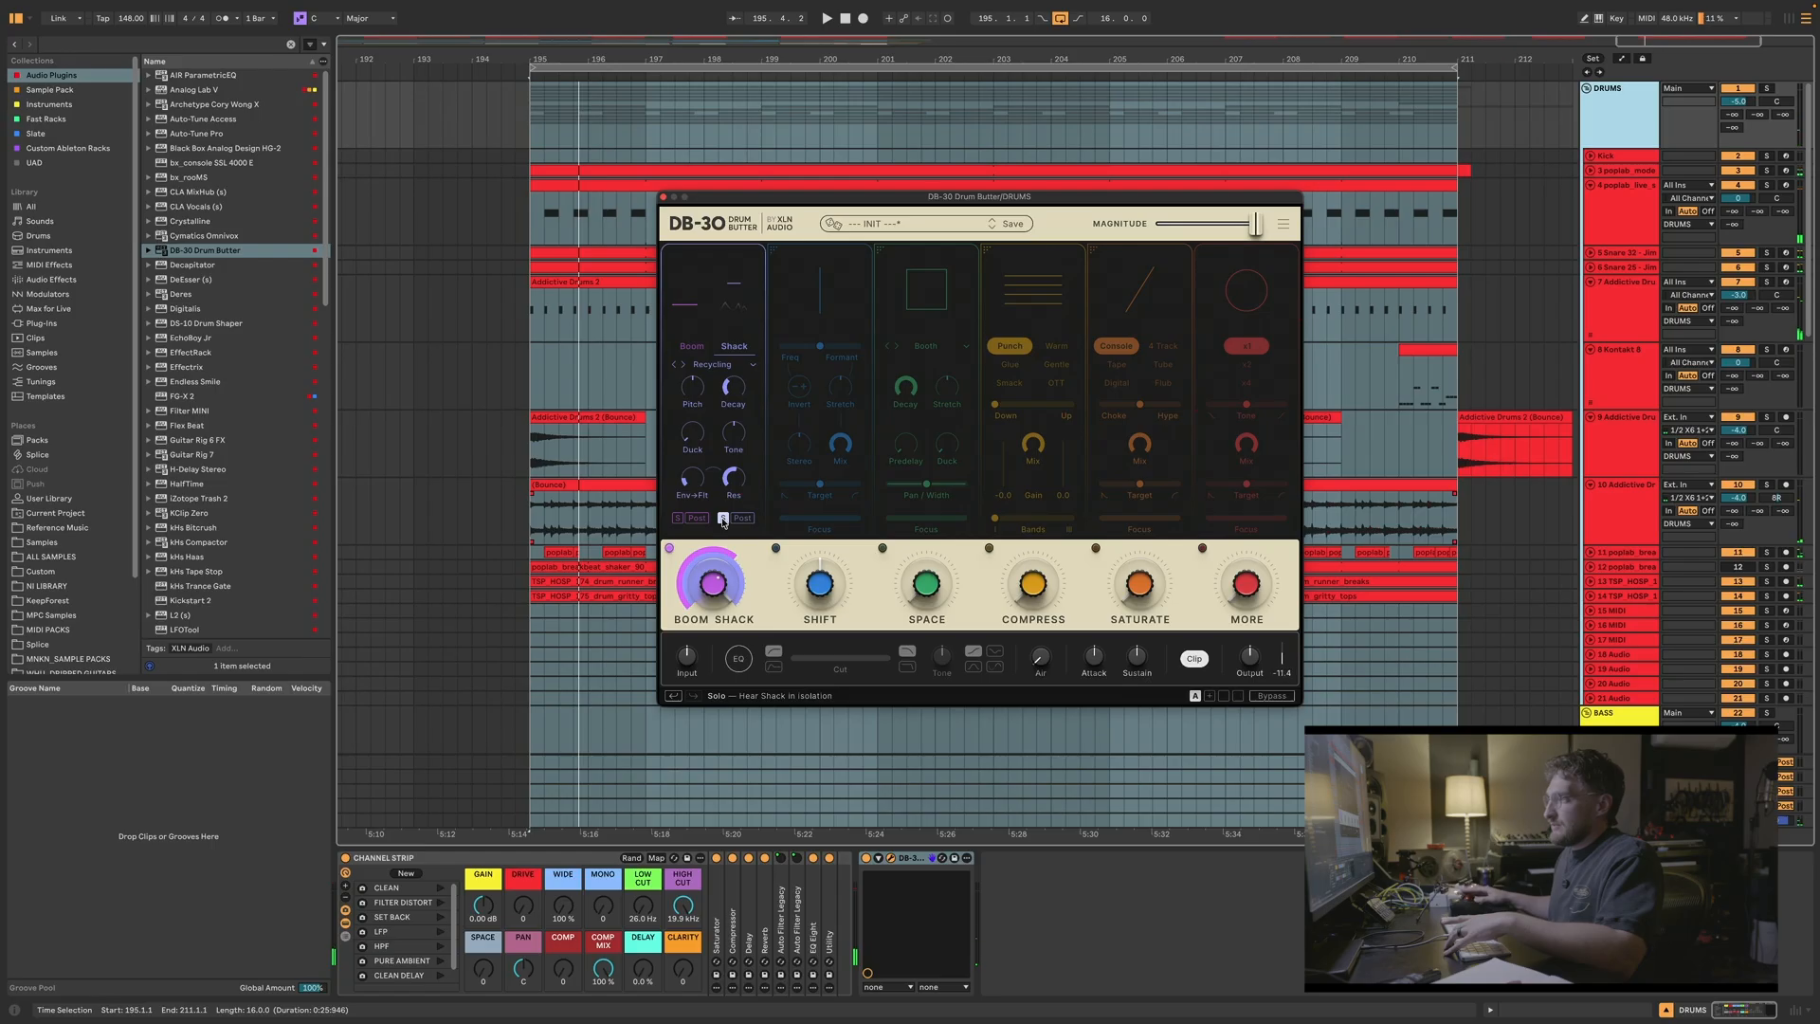
click(723, 518)
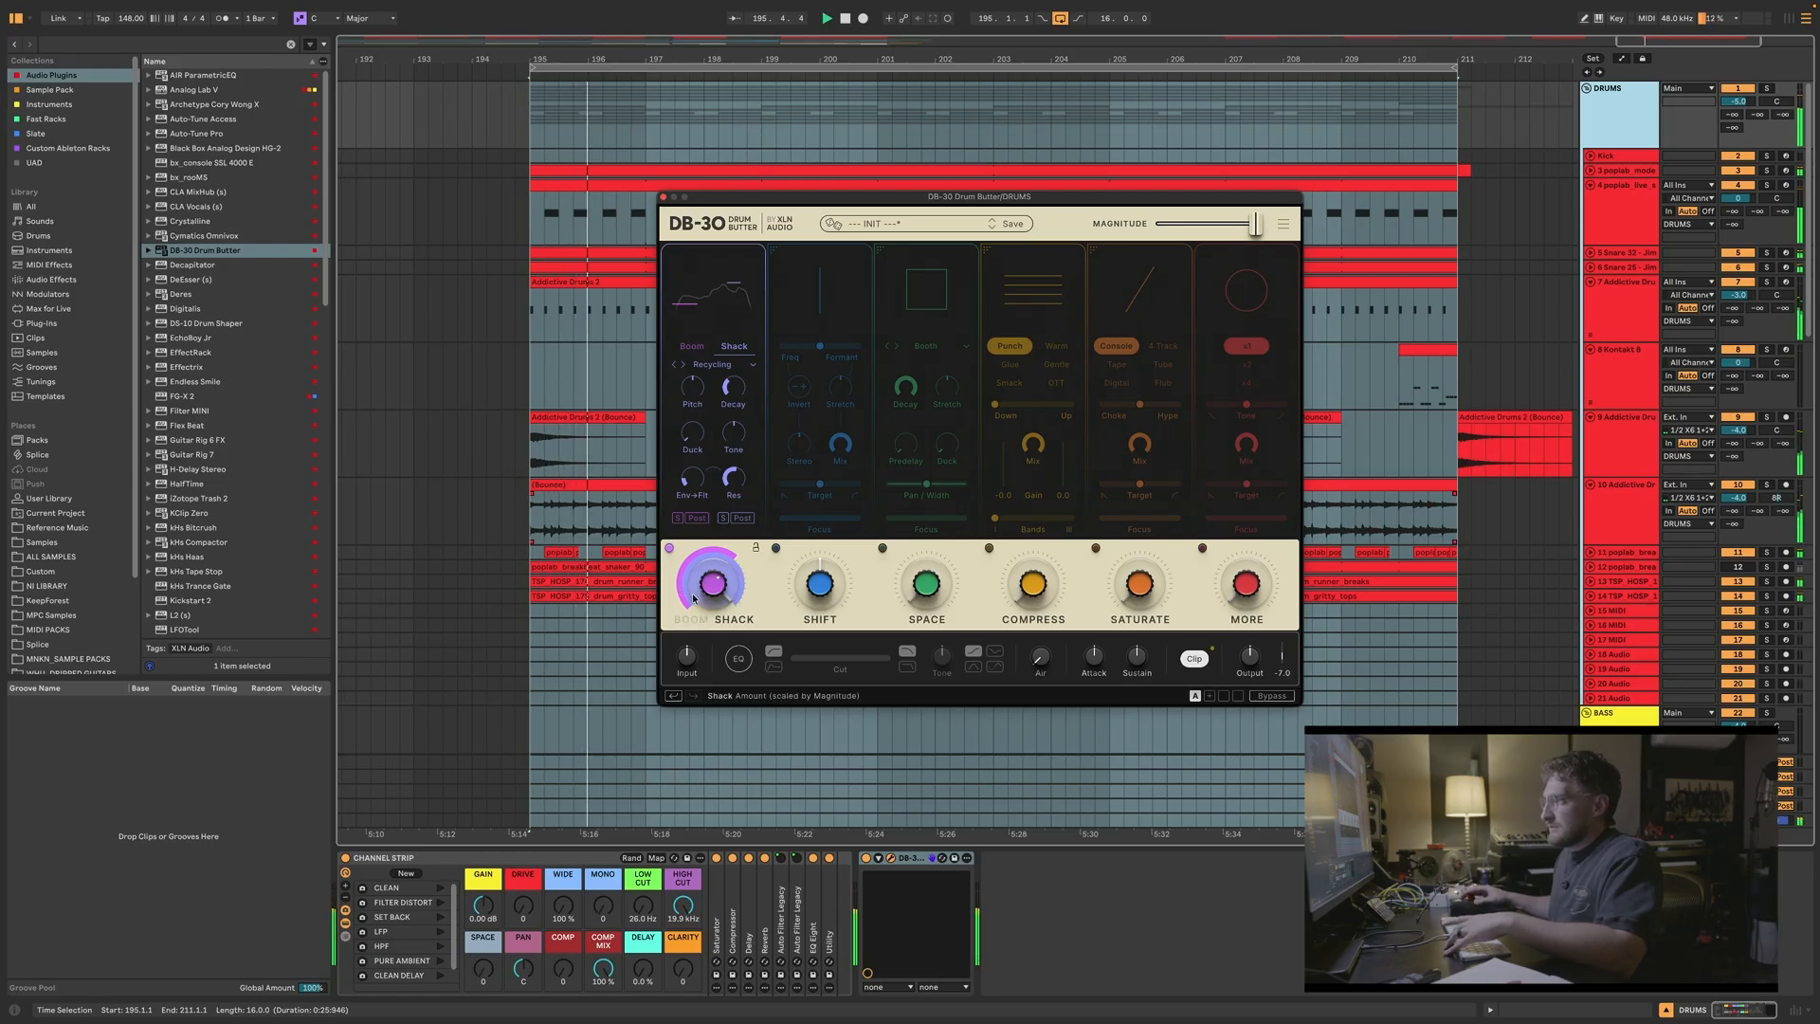
drag(693, 598, 693, 744)
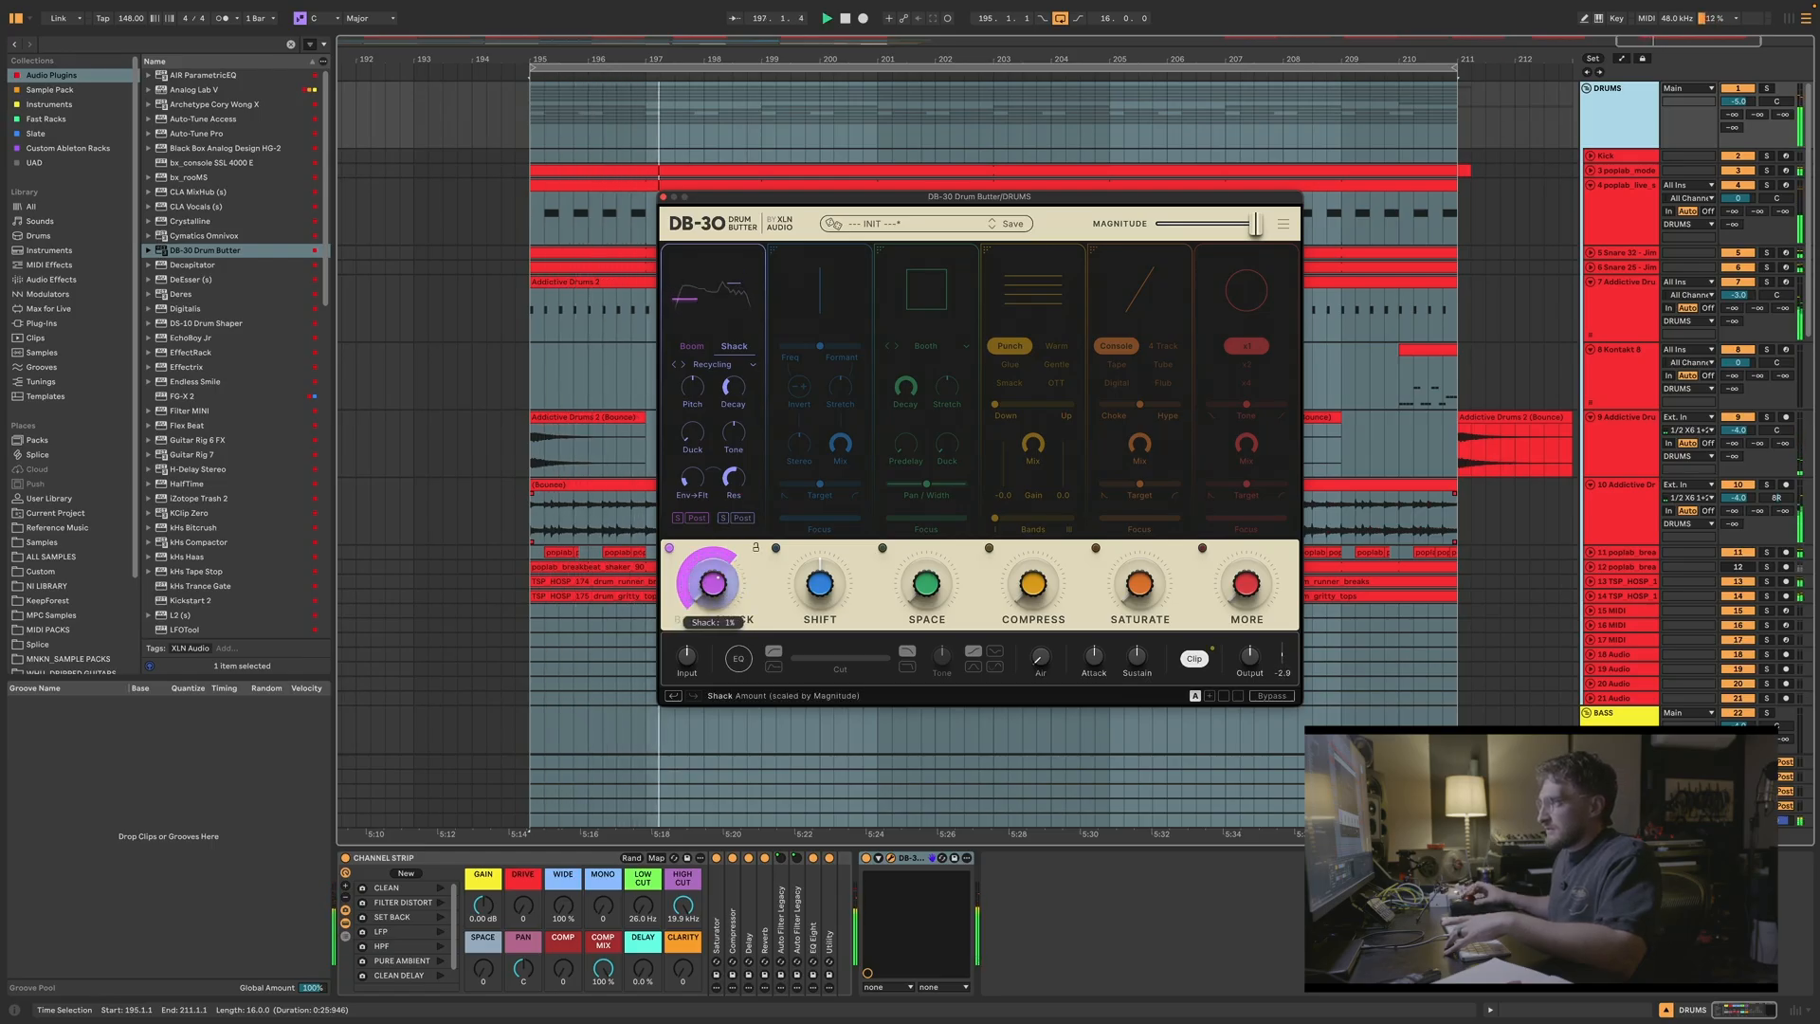
key(space)
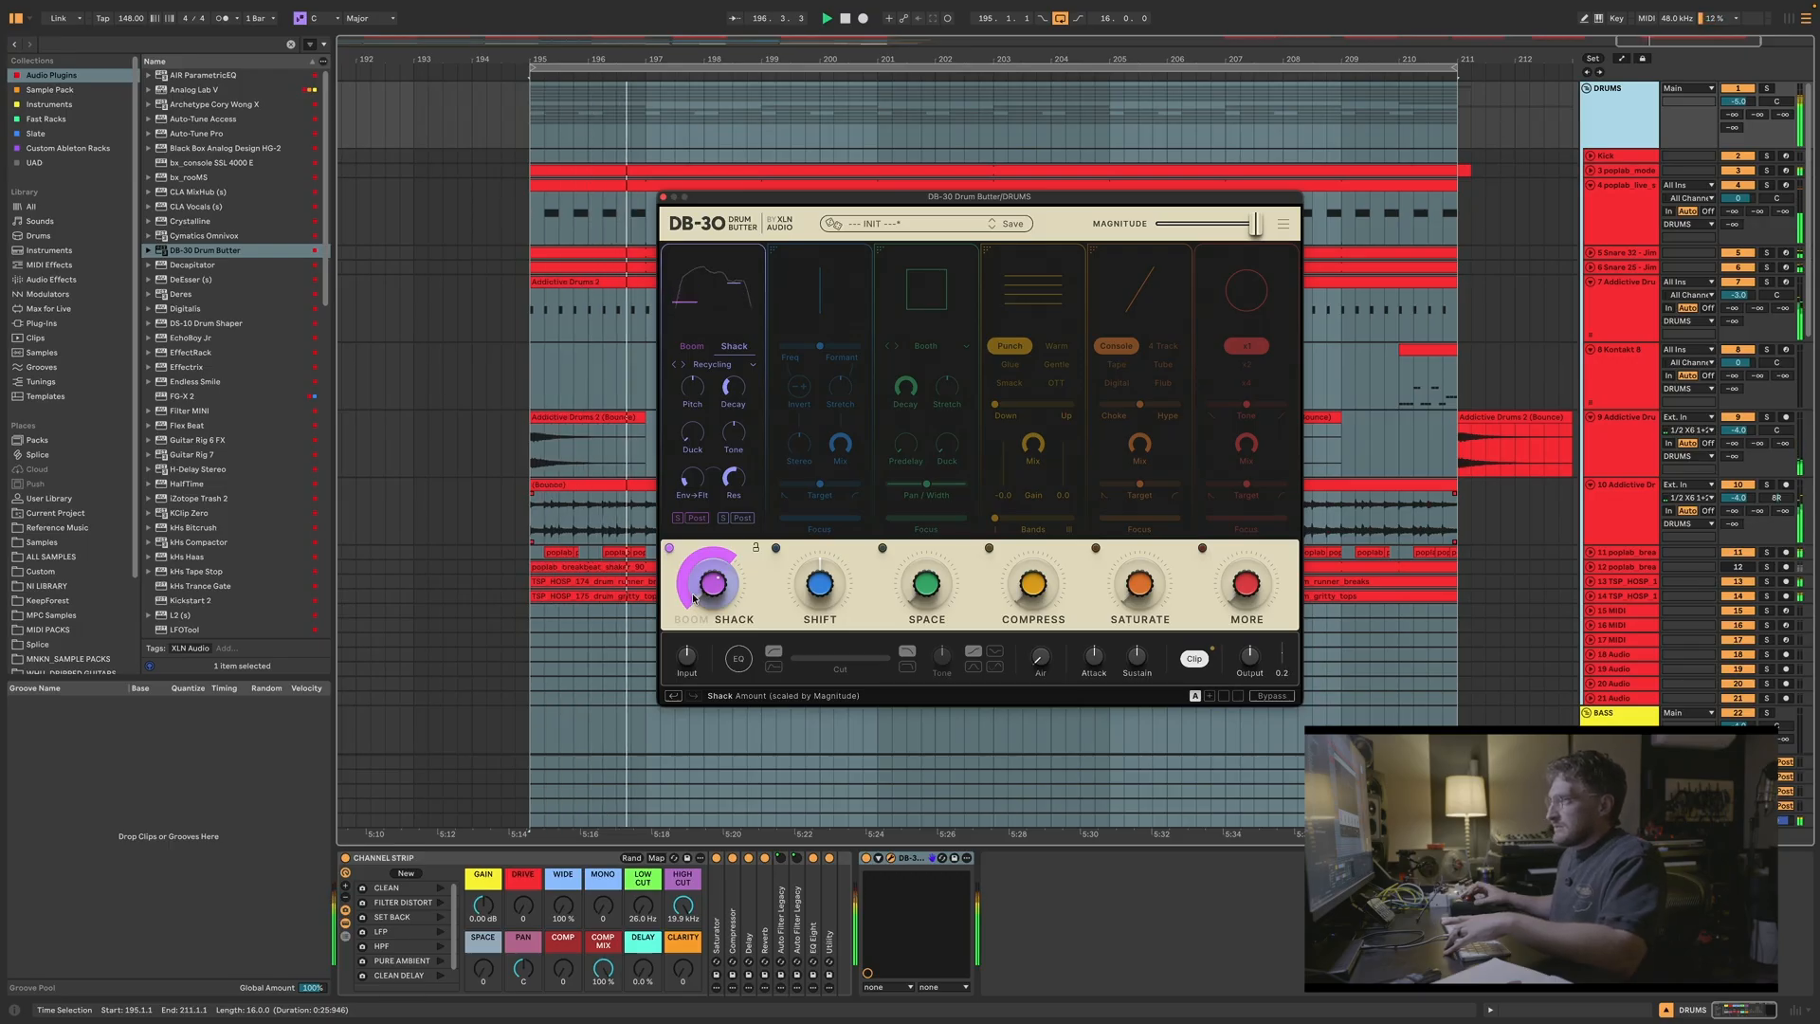
drag(694, 599, 693, 549)
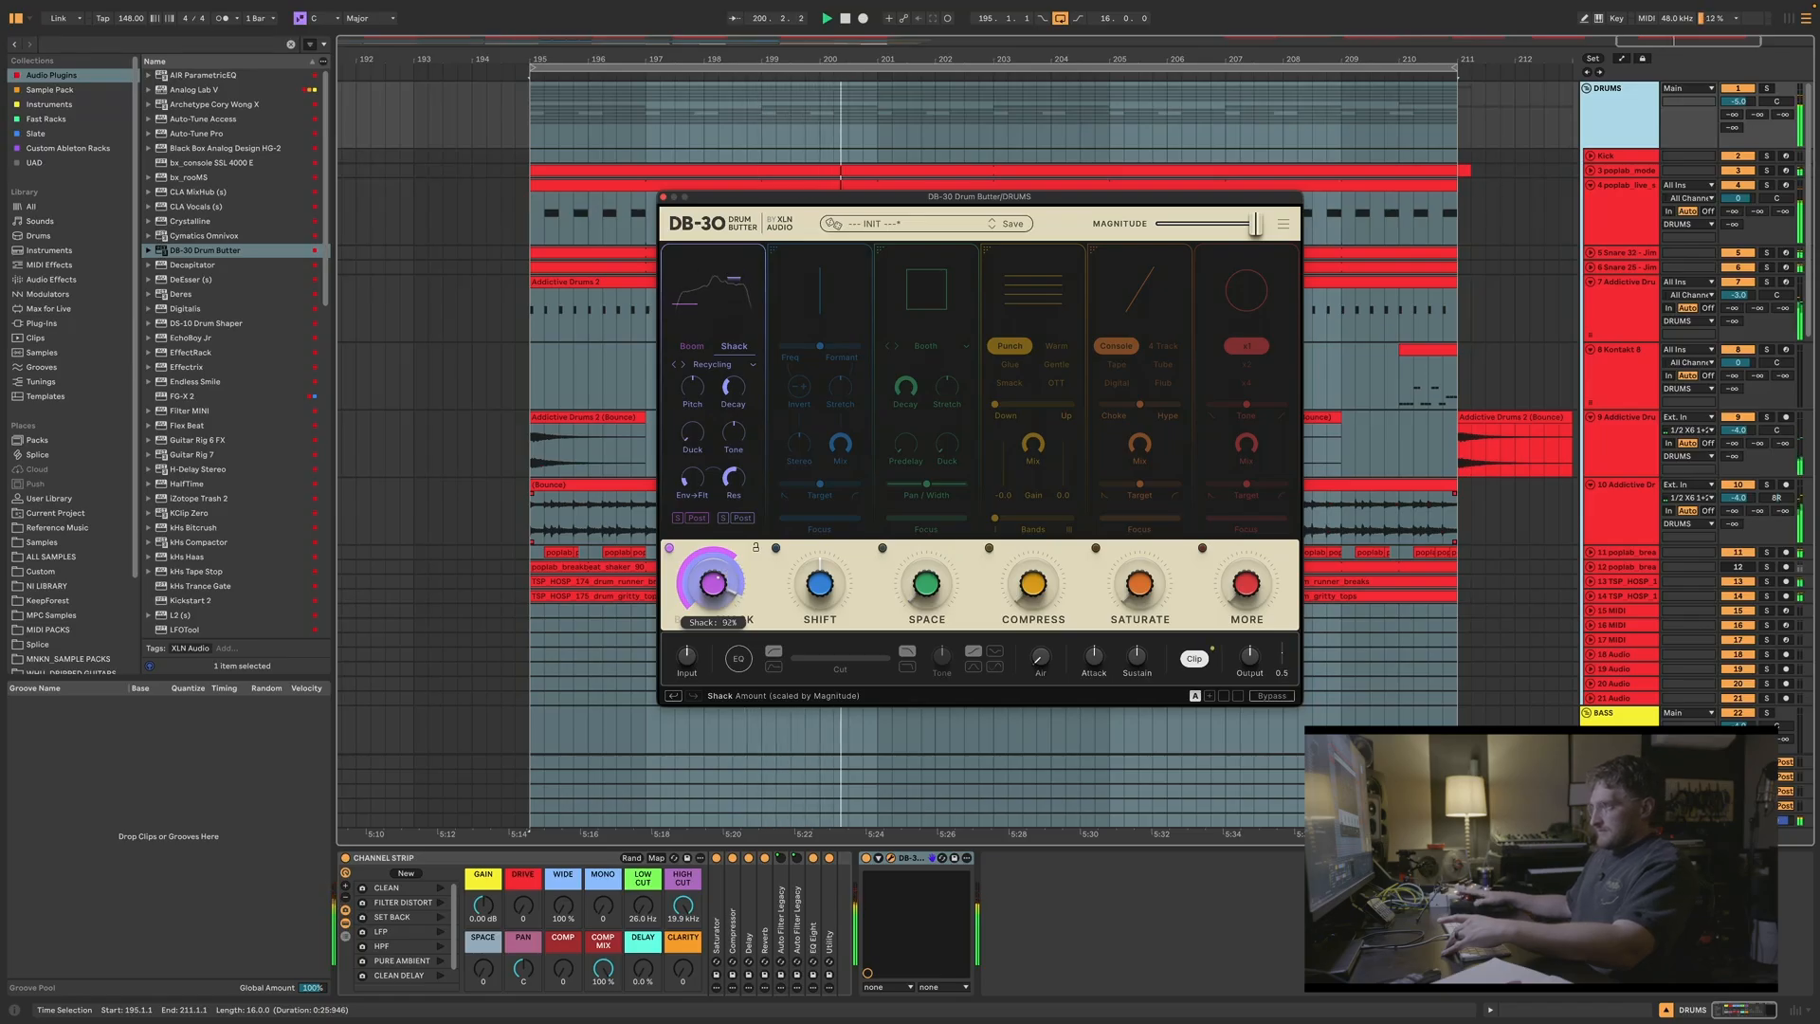
key(space)
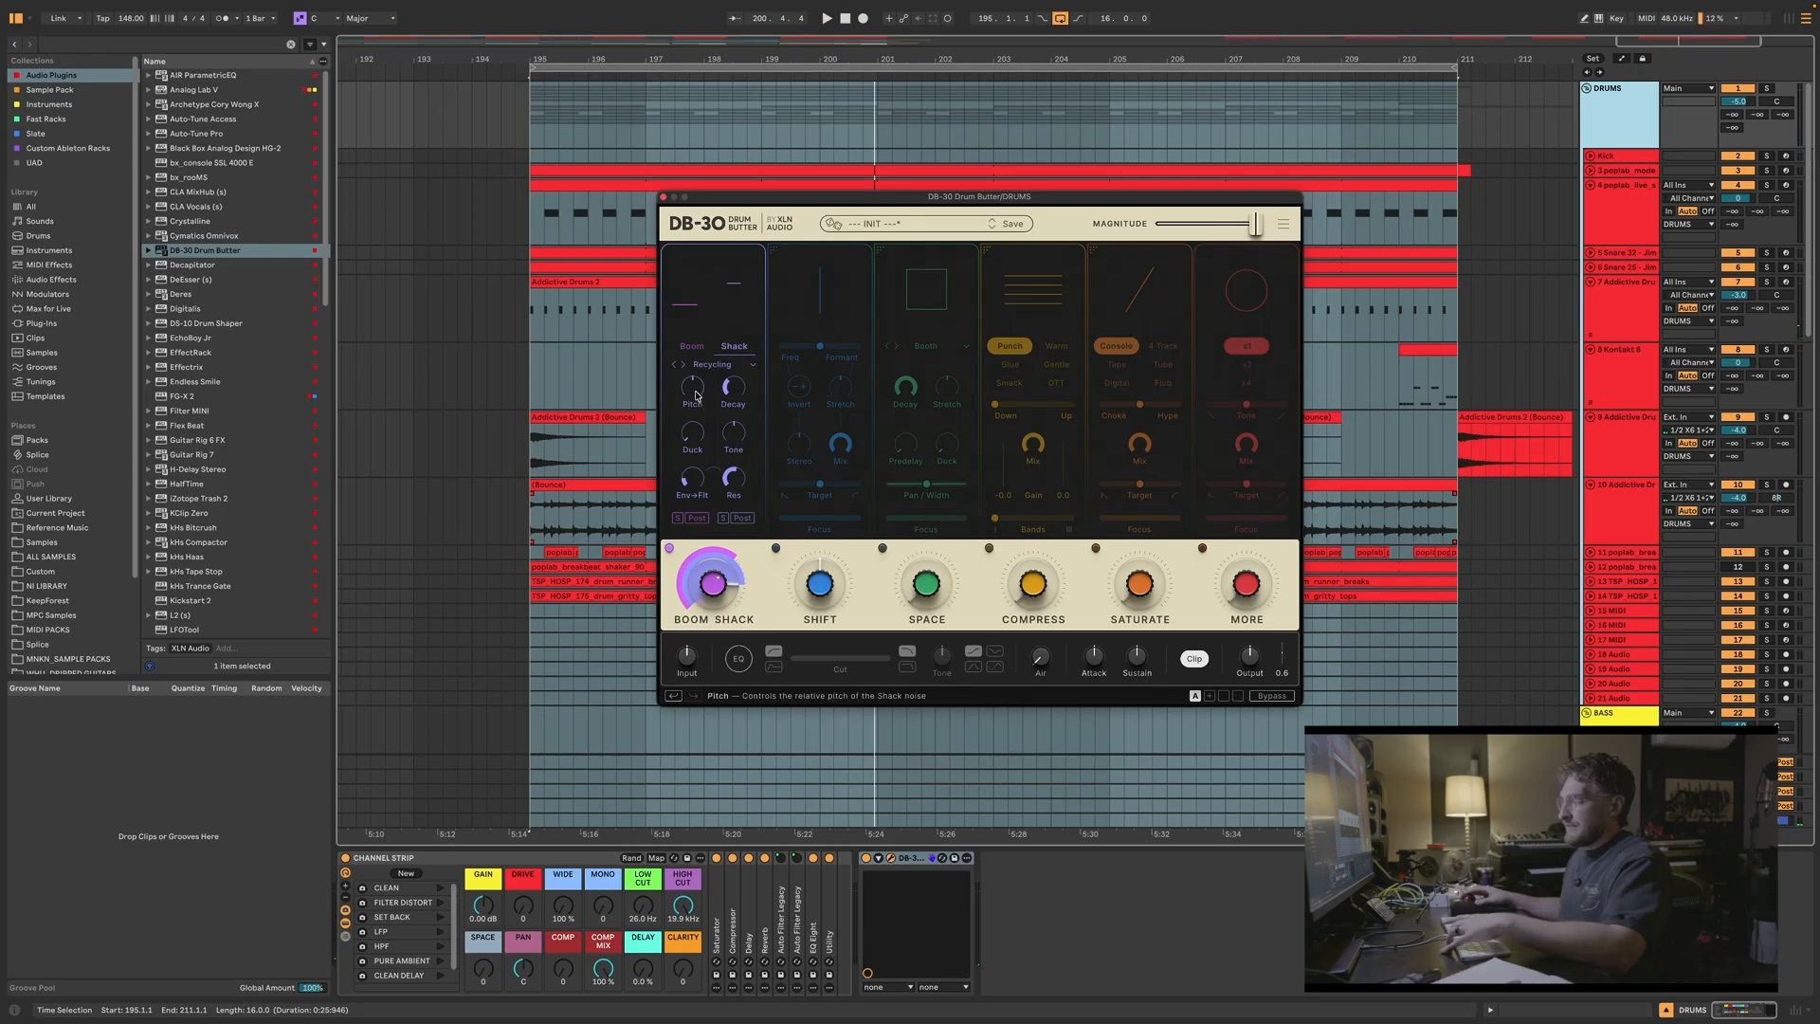
Step: Lower the Shack Pitch to about -2 st during playback, reset it to neutral, and try a longer Decay on the Recycling noise
key(space)
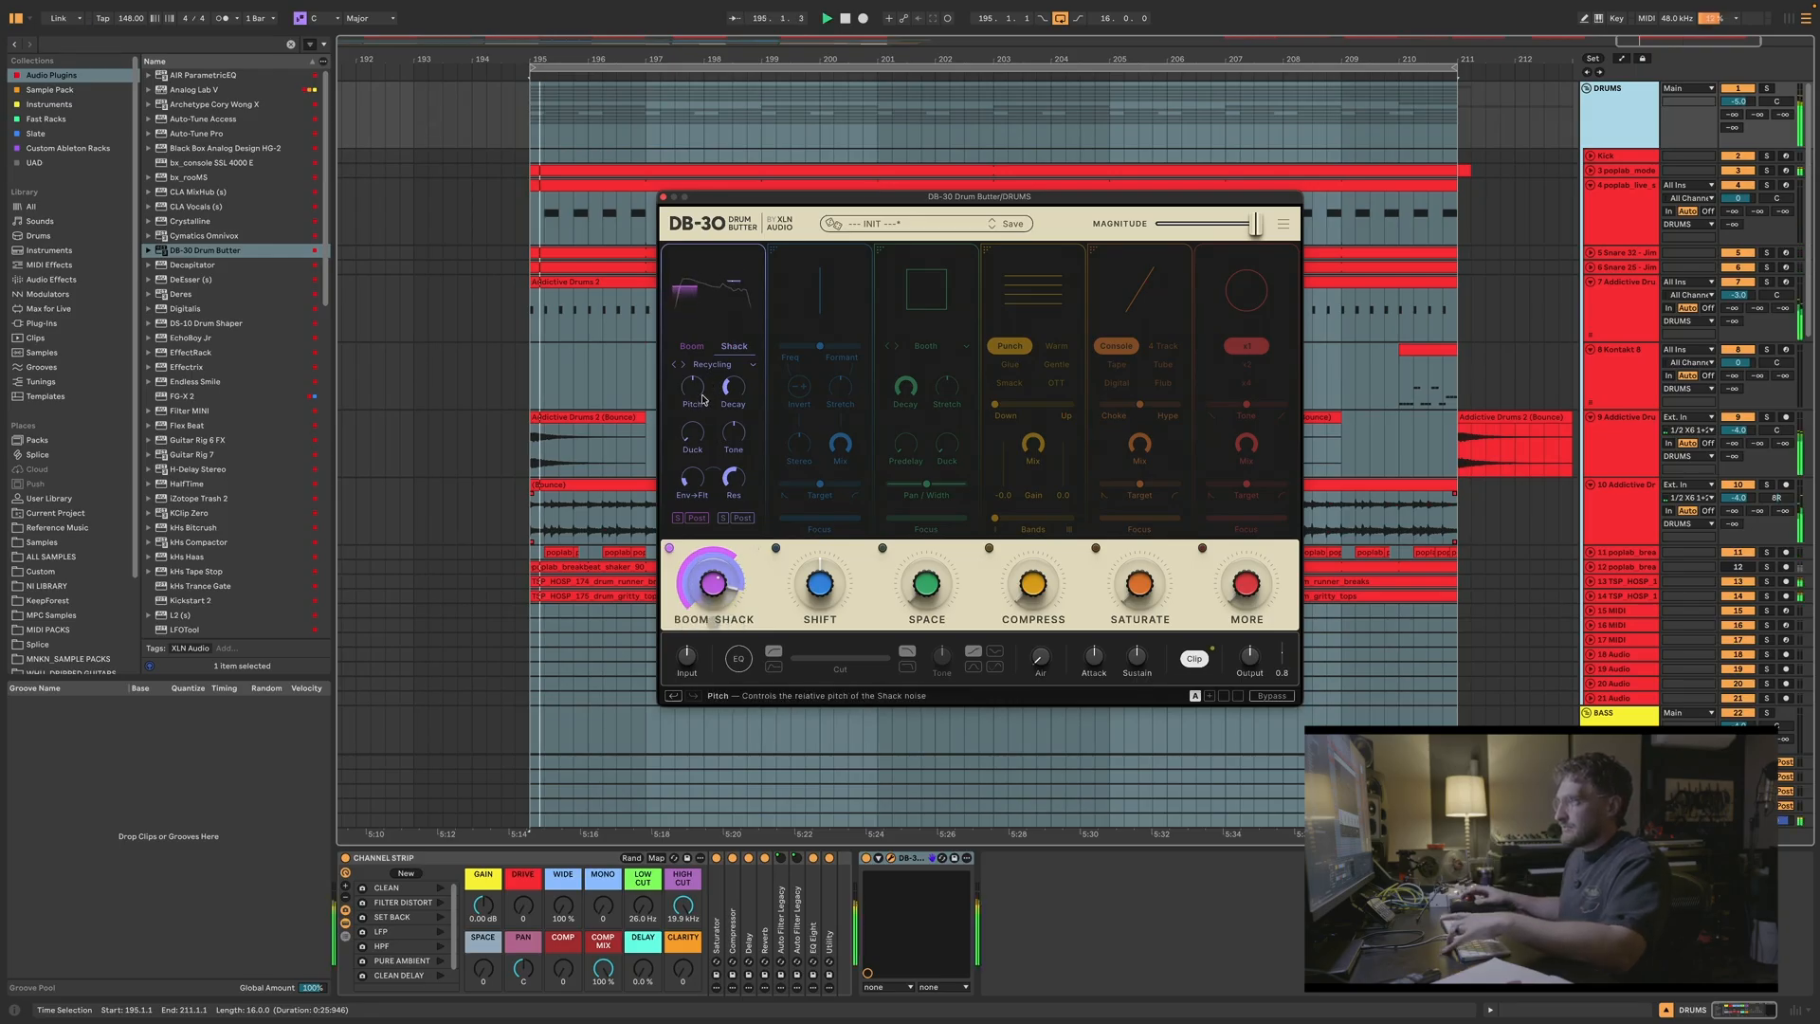
drag(692, 387, 692, 423)
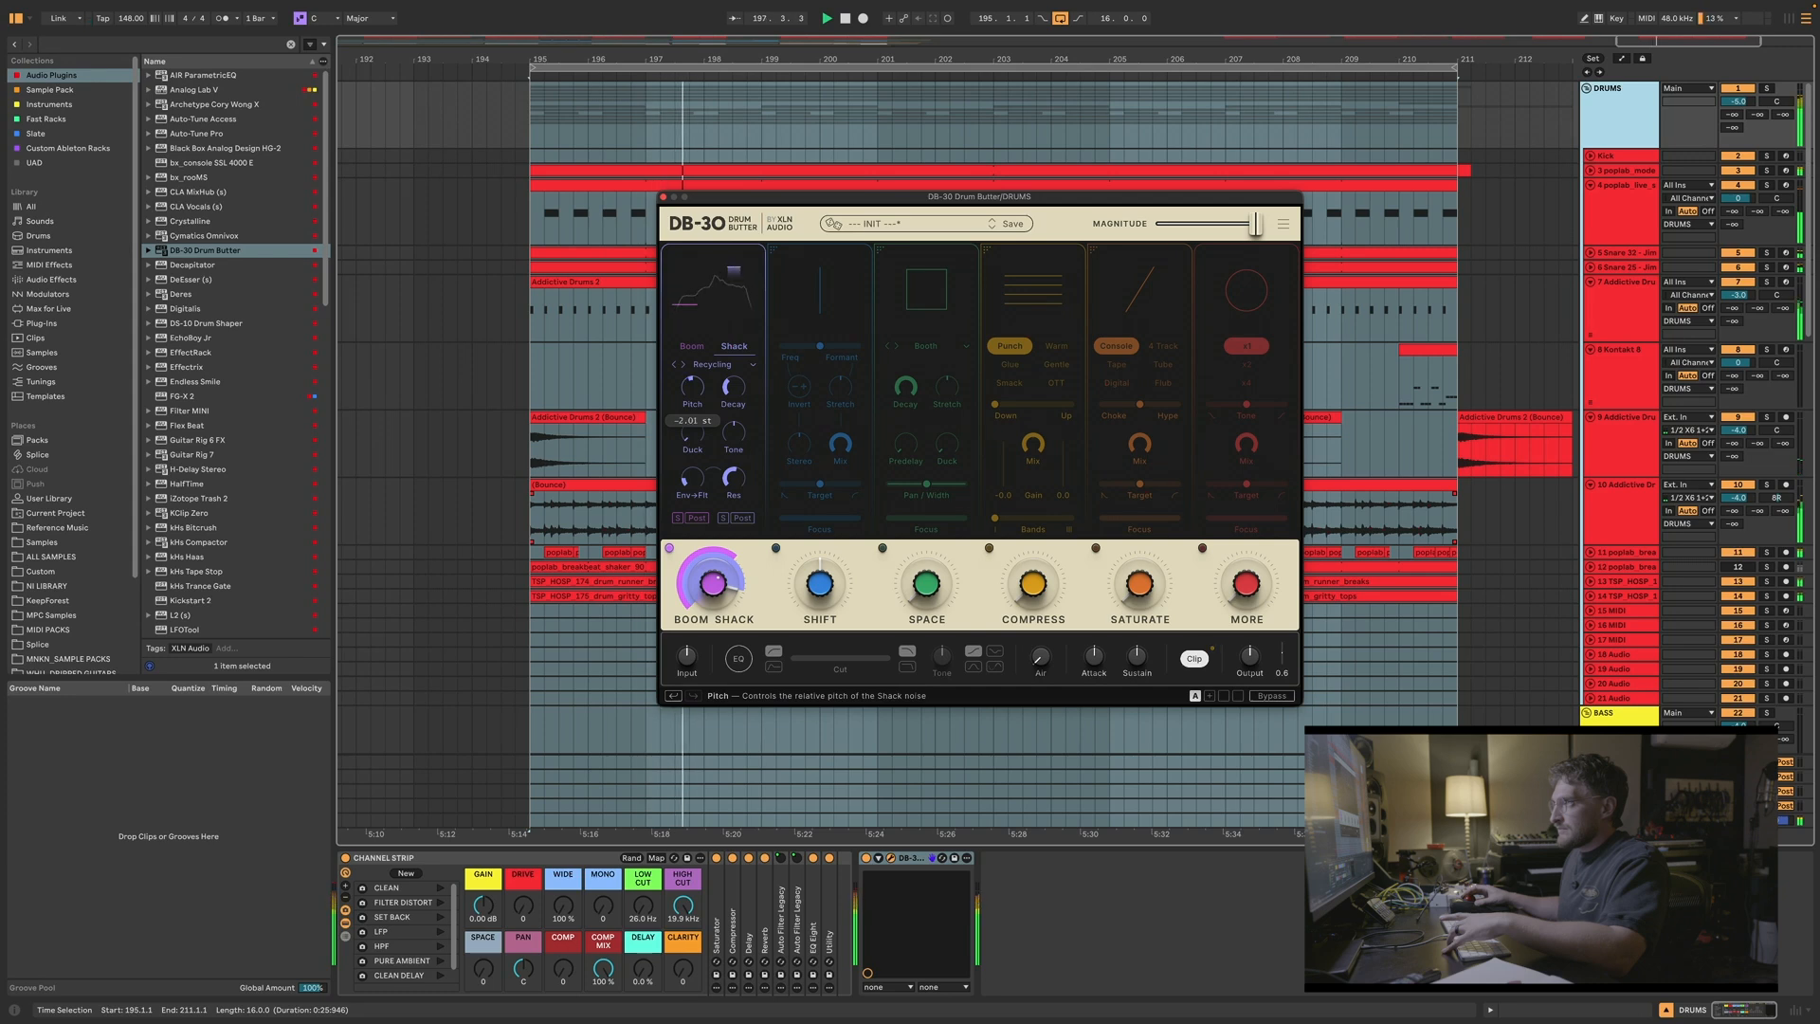
double_click(693, 387)
key(space)
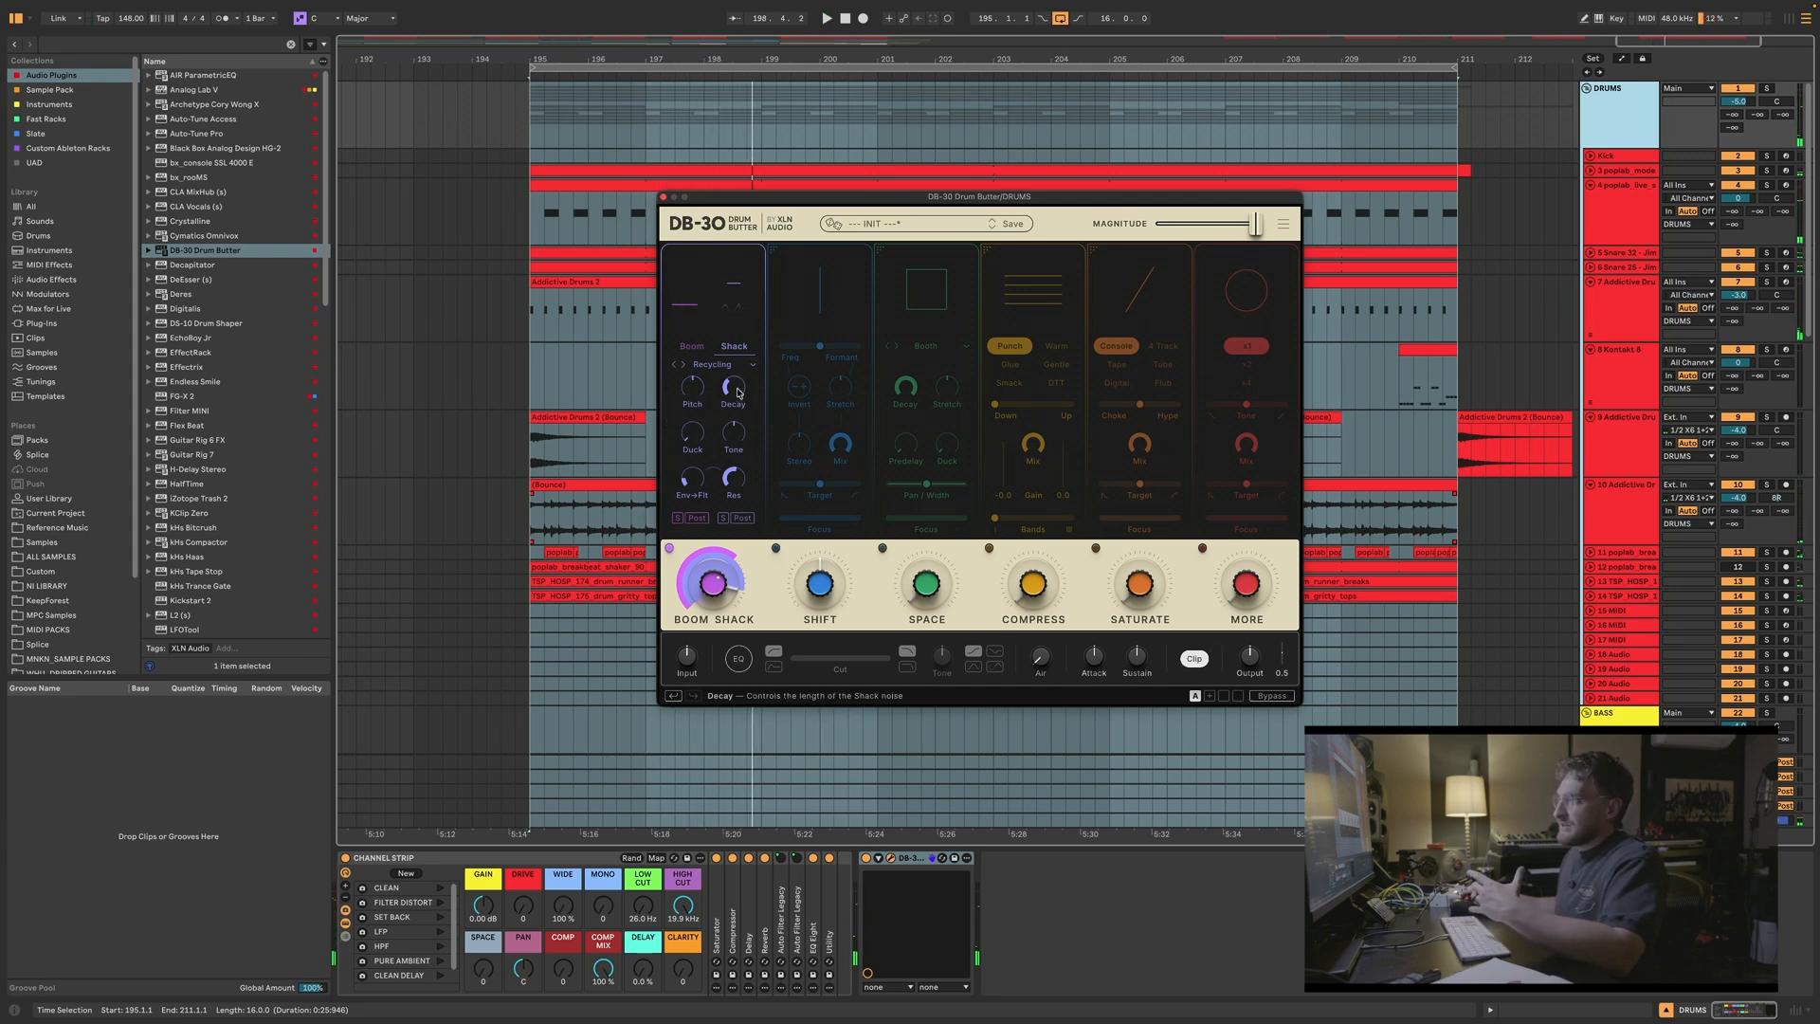
key(space)
drag(736, 392, 749, 350)
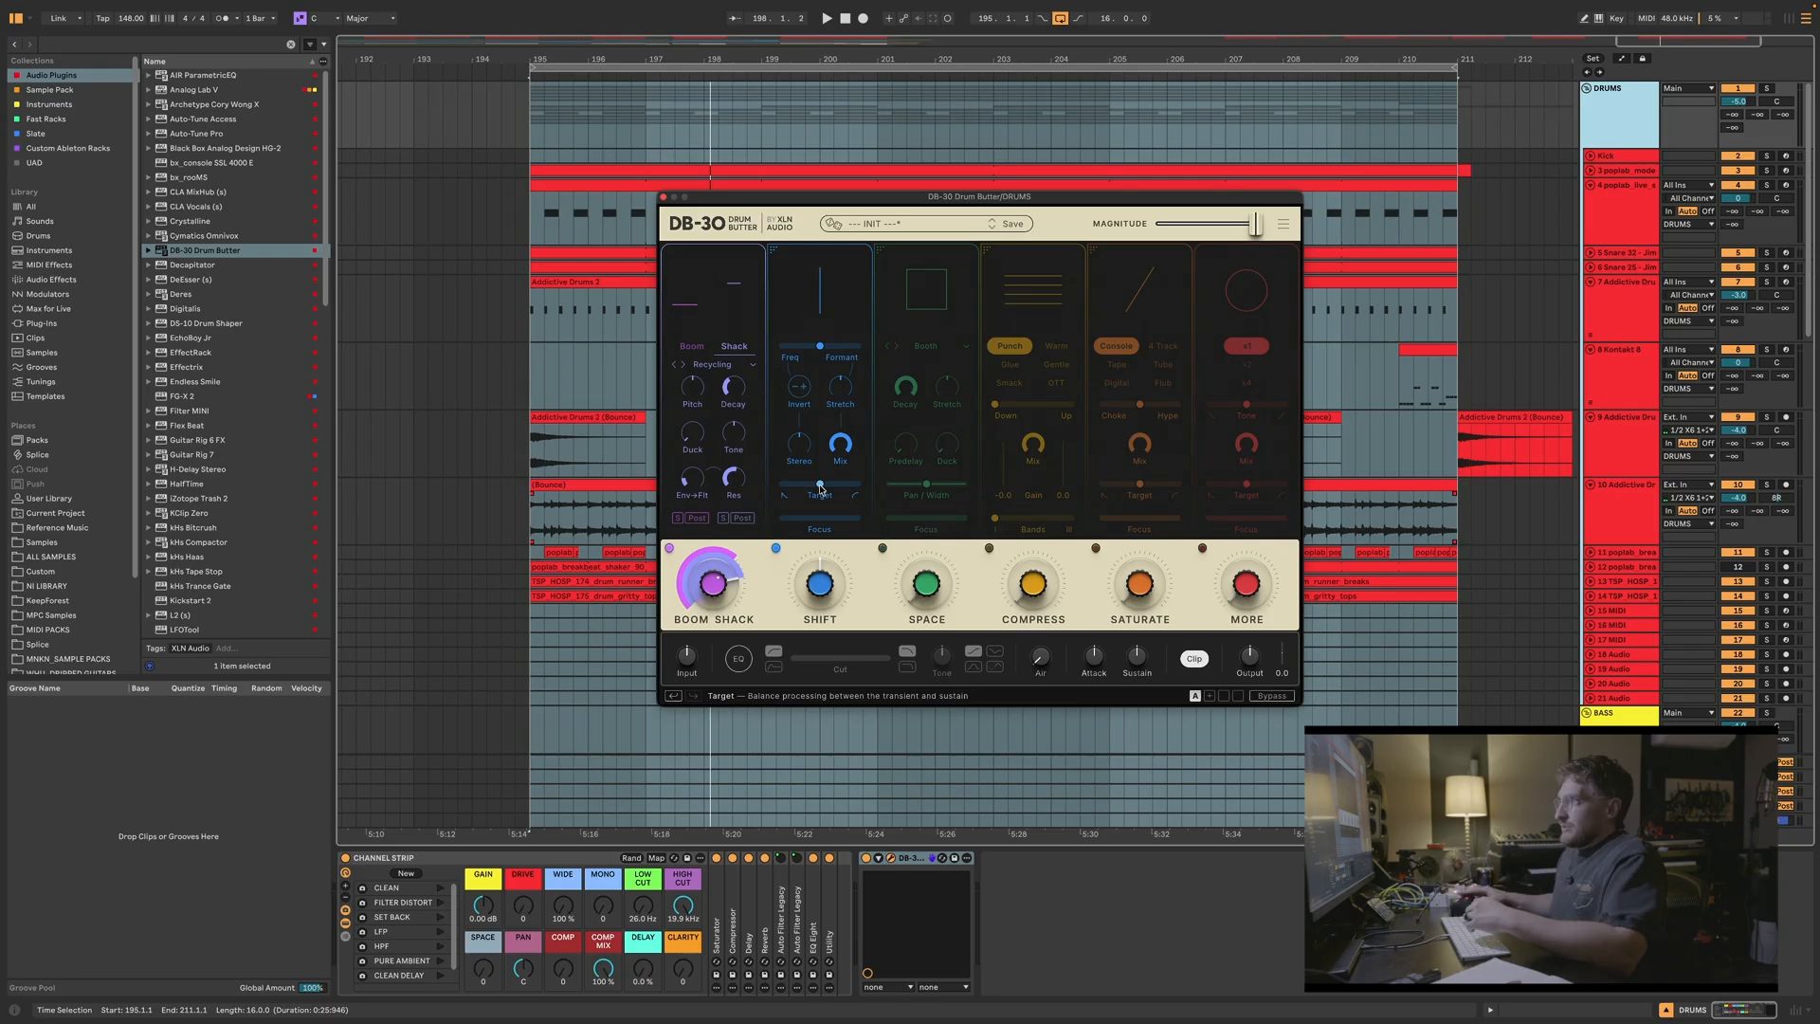
Step: Try different Freq/Formant balances in Shift, recentre the balance, and sweep the Shift amount during playback to a small negative setting
drag(820, 345, 811, 345)
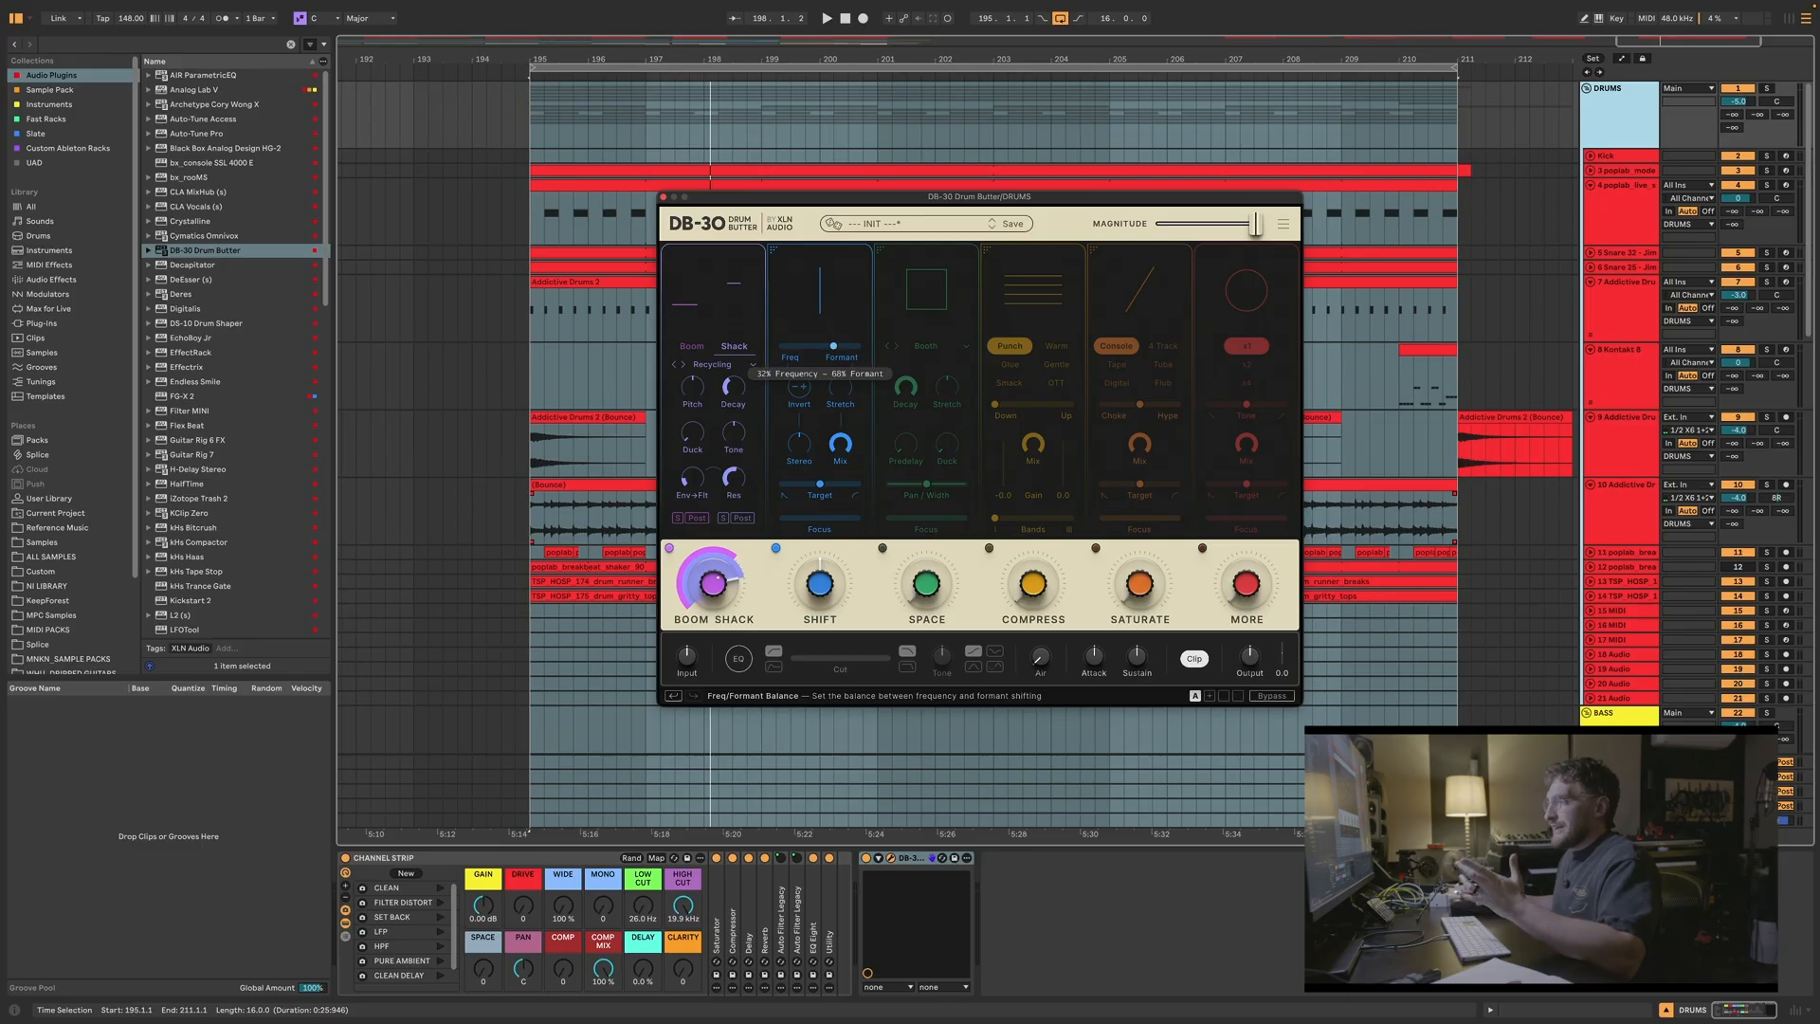
key(space)
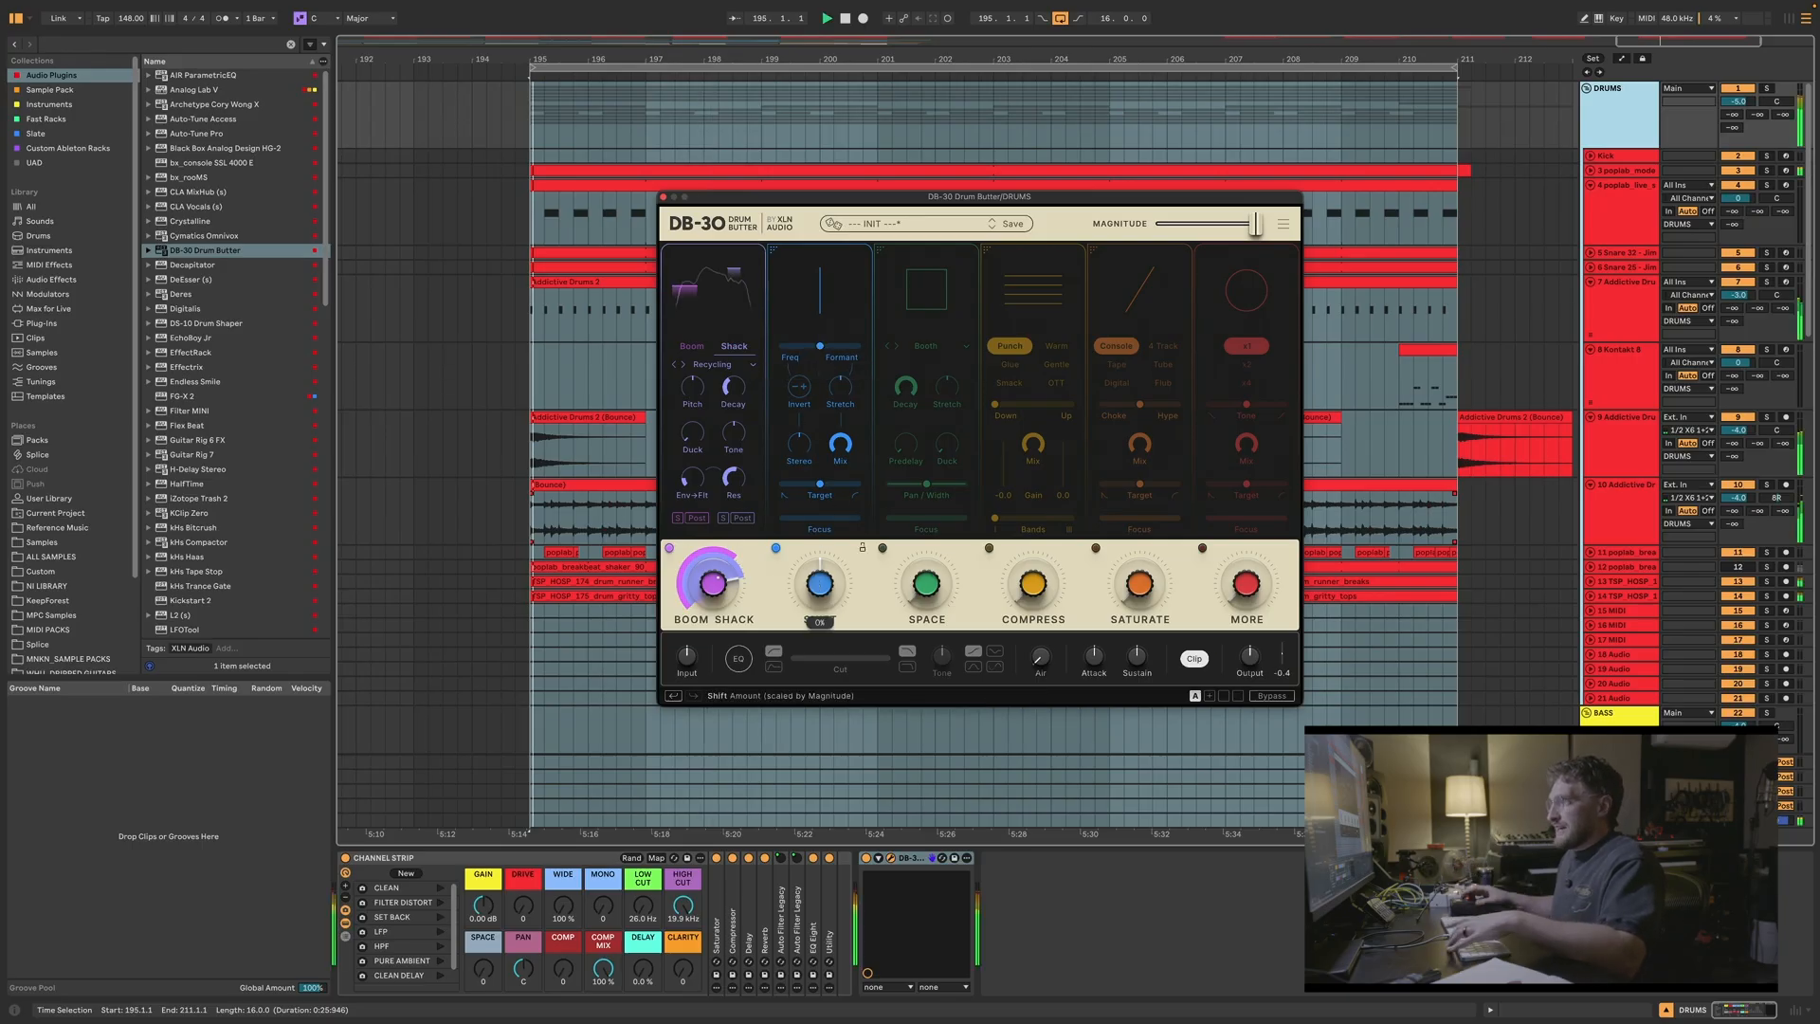
mouse_move(817, 582)
mouse_down()
mouse_move(817, 527)
mouse_move(817, 647)
mouse_move(817, 583)
mouse_up()
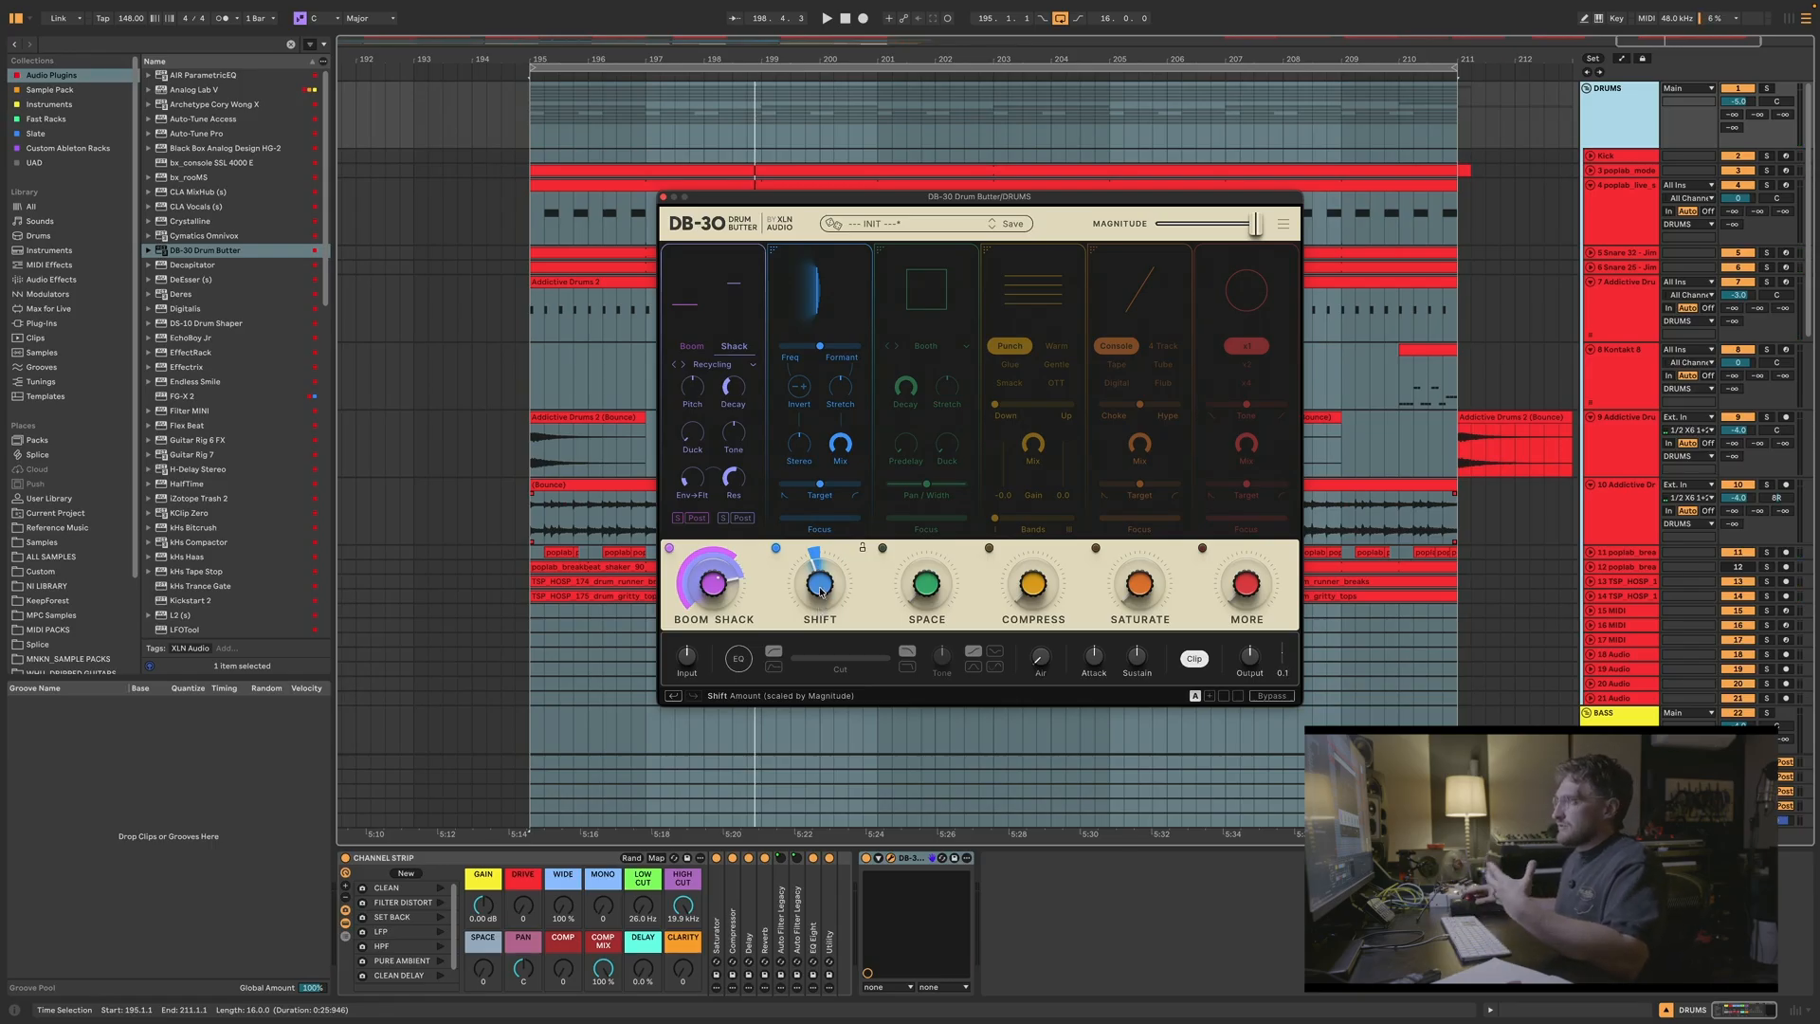
Step: Set the Shift balance to 100% Frequency and sweep the Shift amount during playback
drag(821, 347, 807, 346)
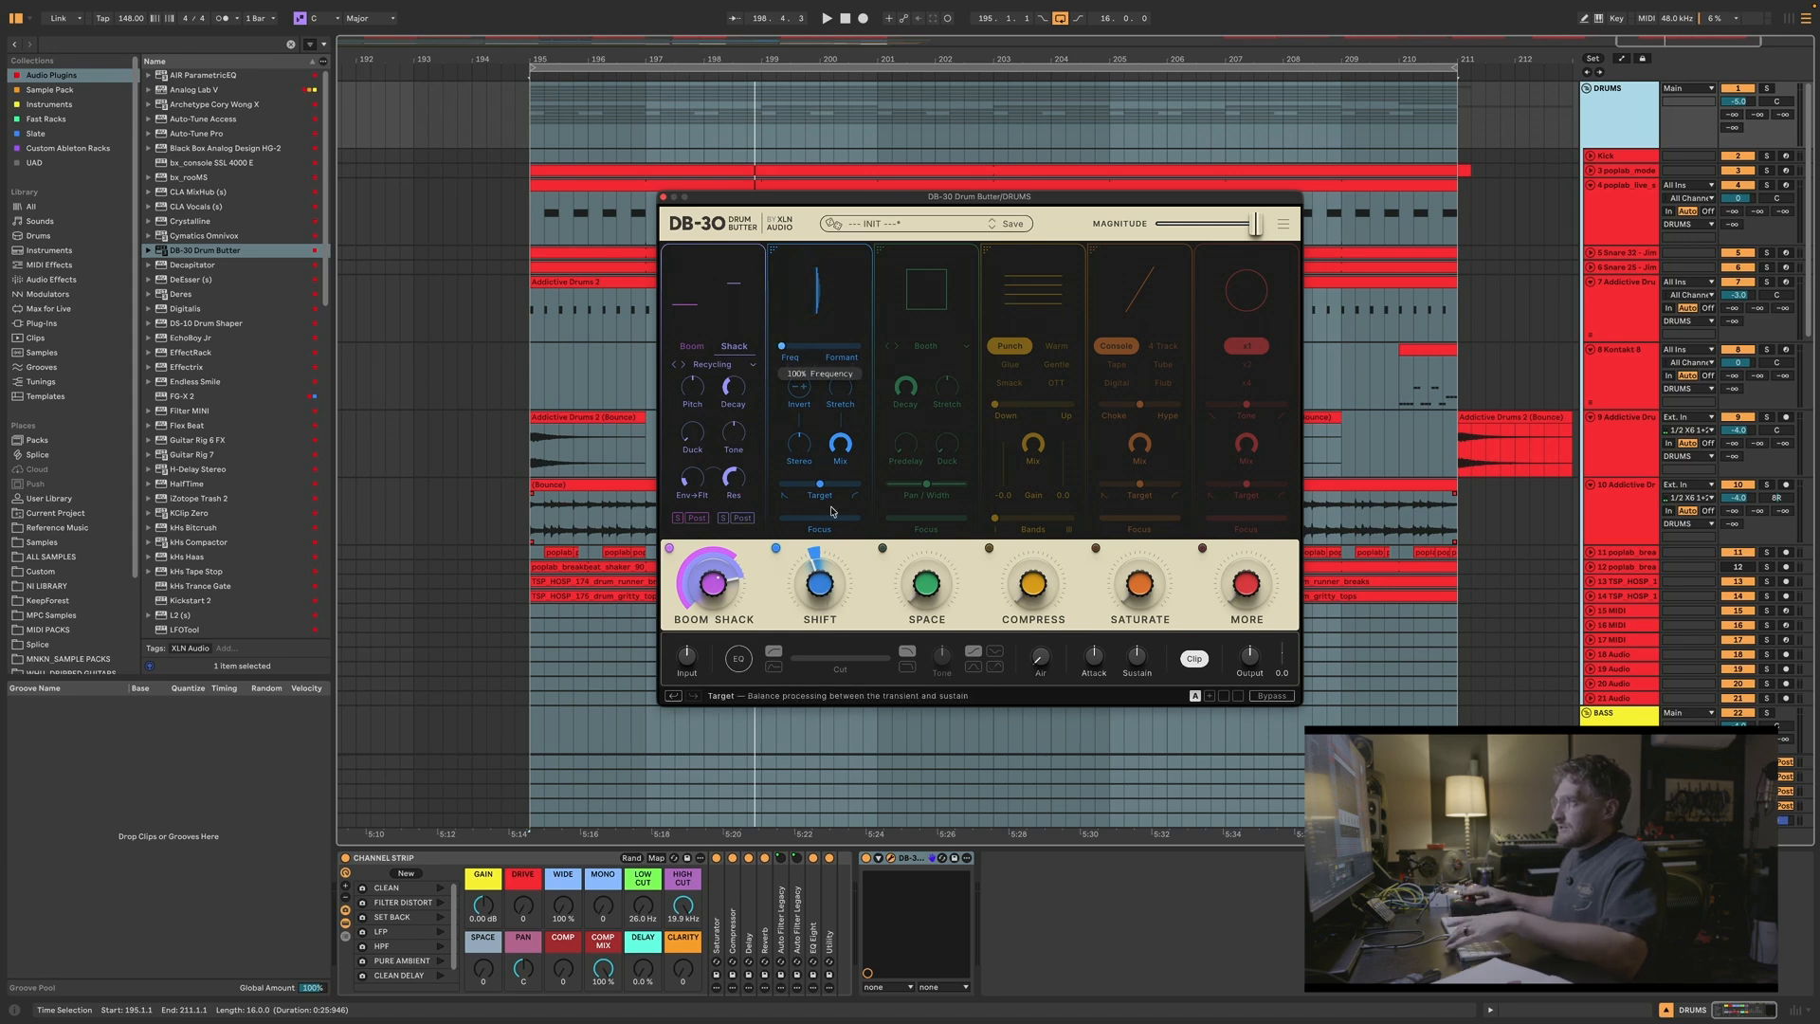
key(space)
drag(811, 595, 810, 529)
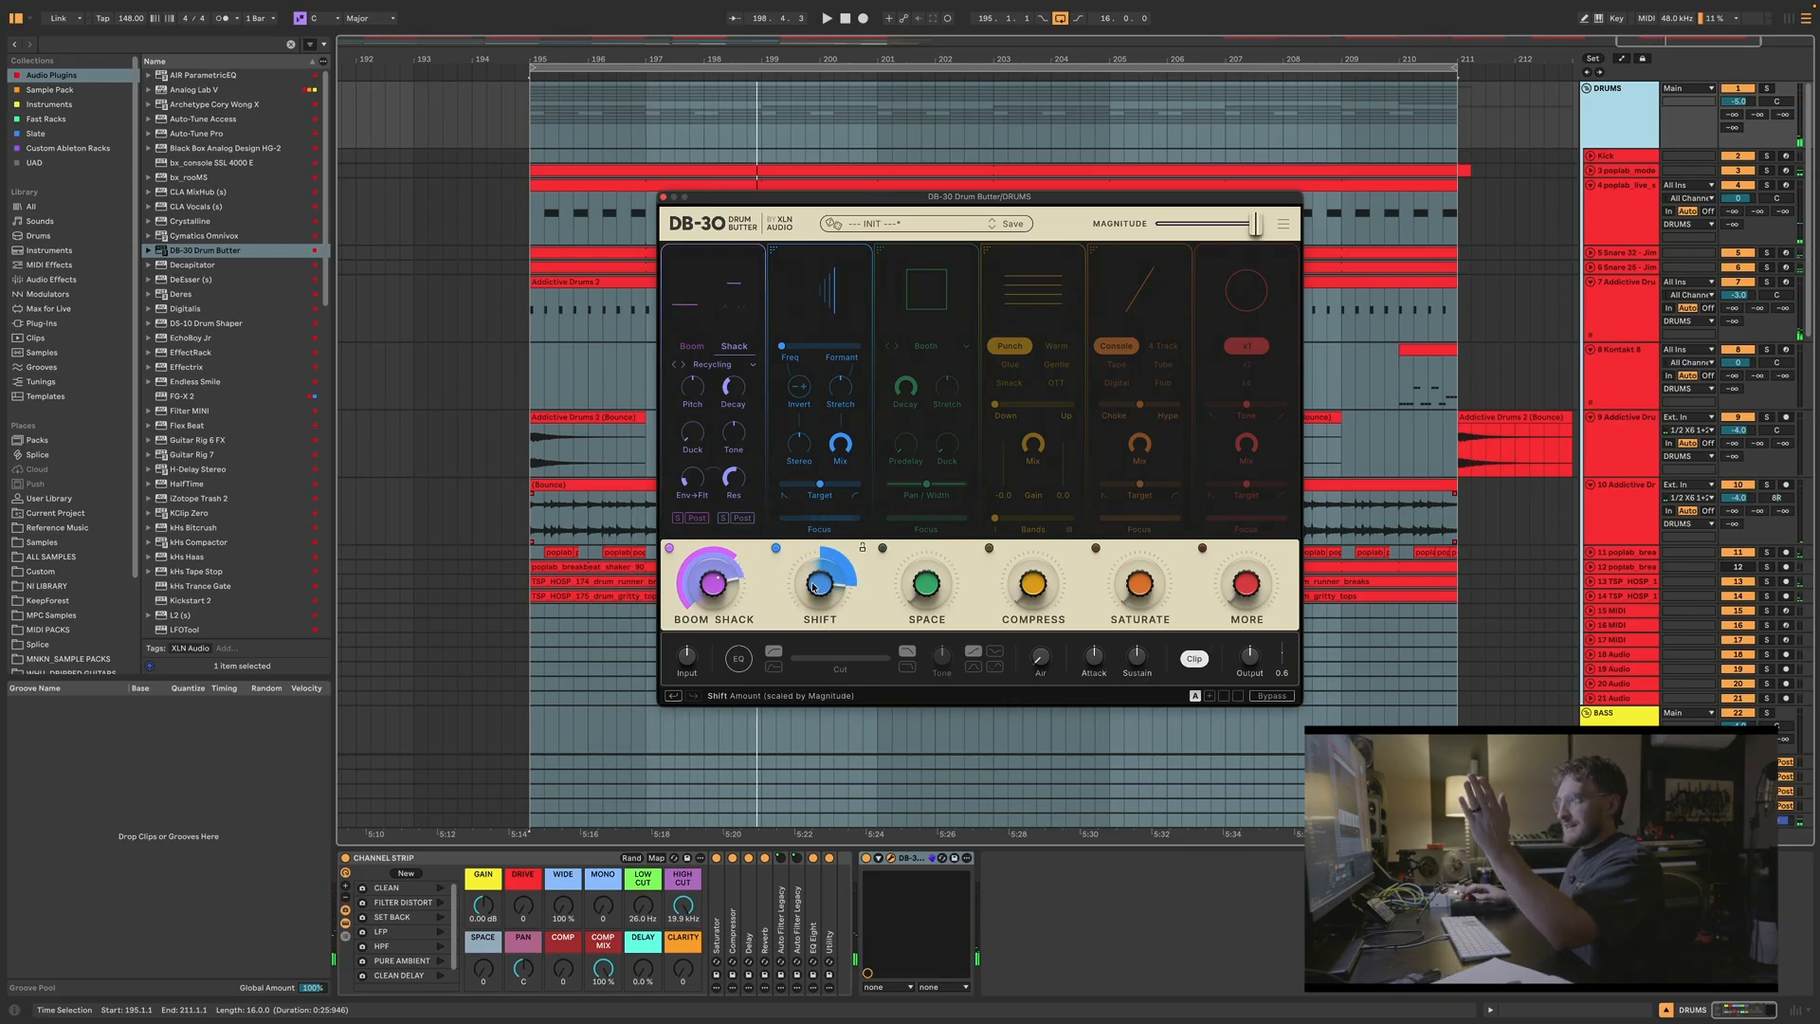
Step: Test the Shift amount at 100% Formant during playback, then blend the balance back to a mix leaning towards Formant
drag(783, 347, 858, 347)
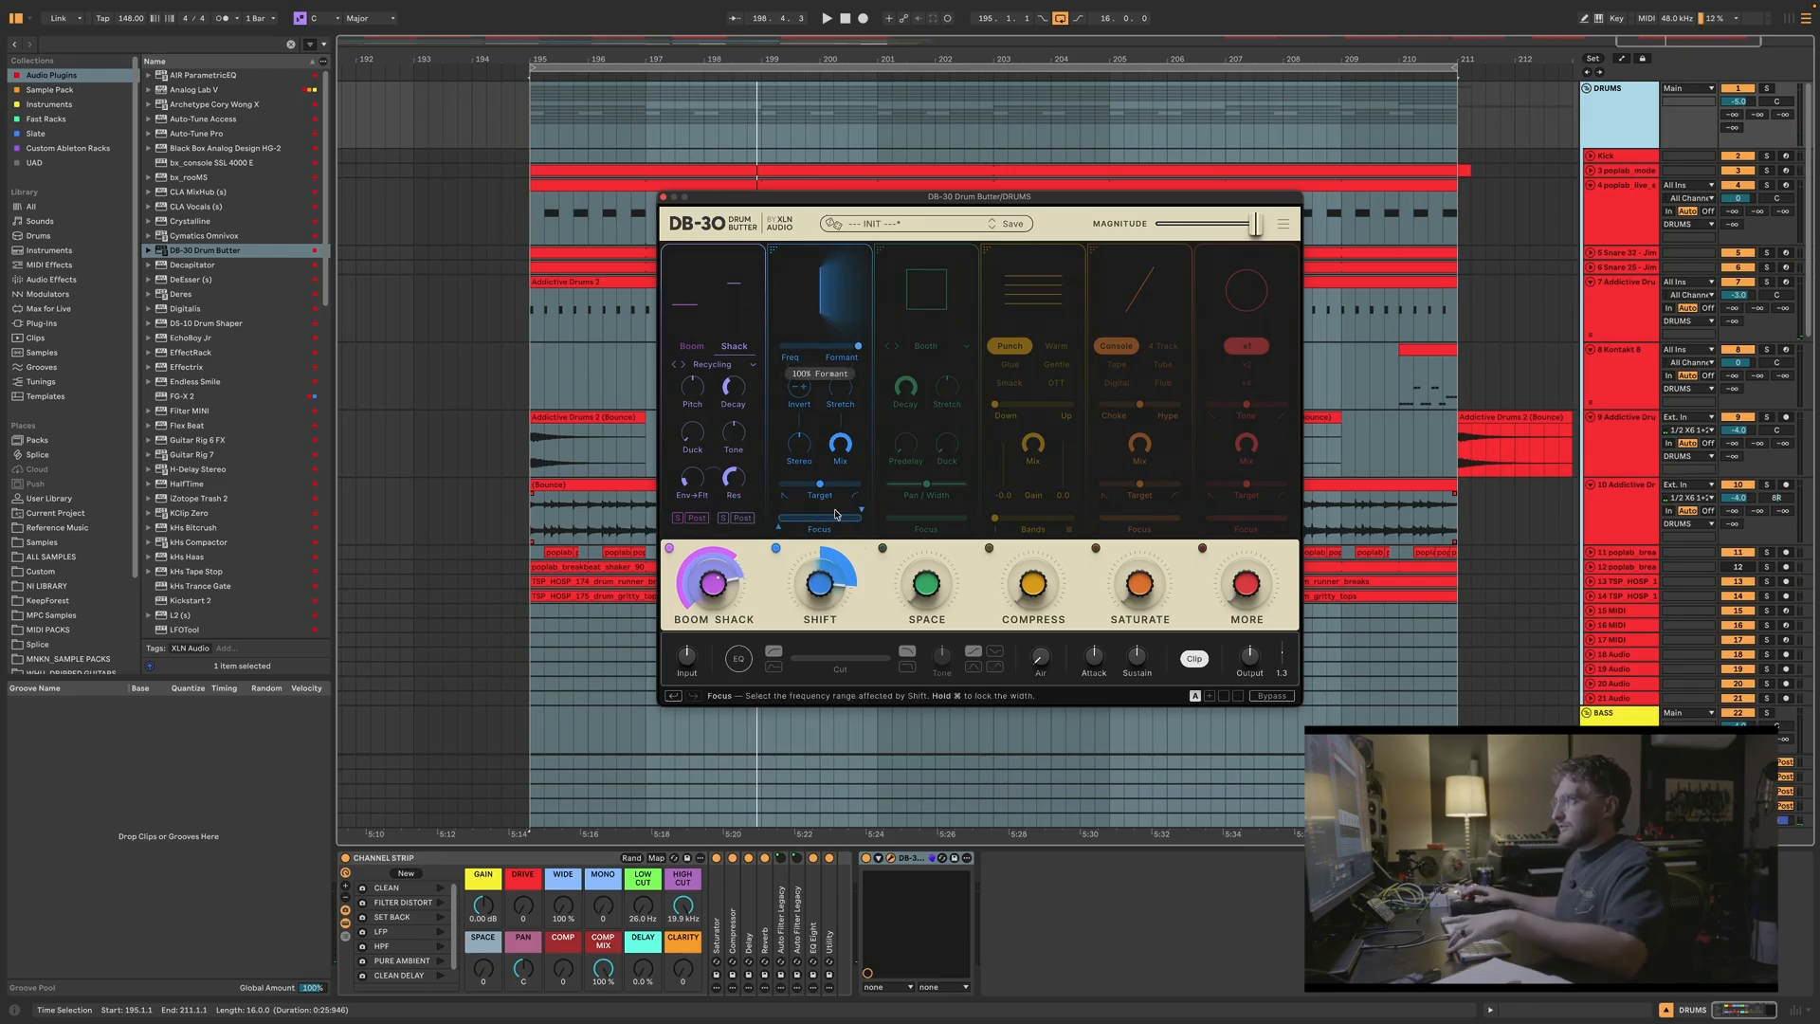
key(space)
drag(811, 593, 811, 651)
key(space)
drag(859, 346, 826, 346)
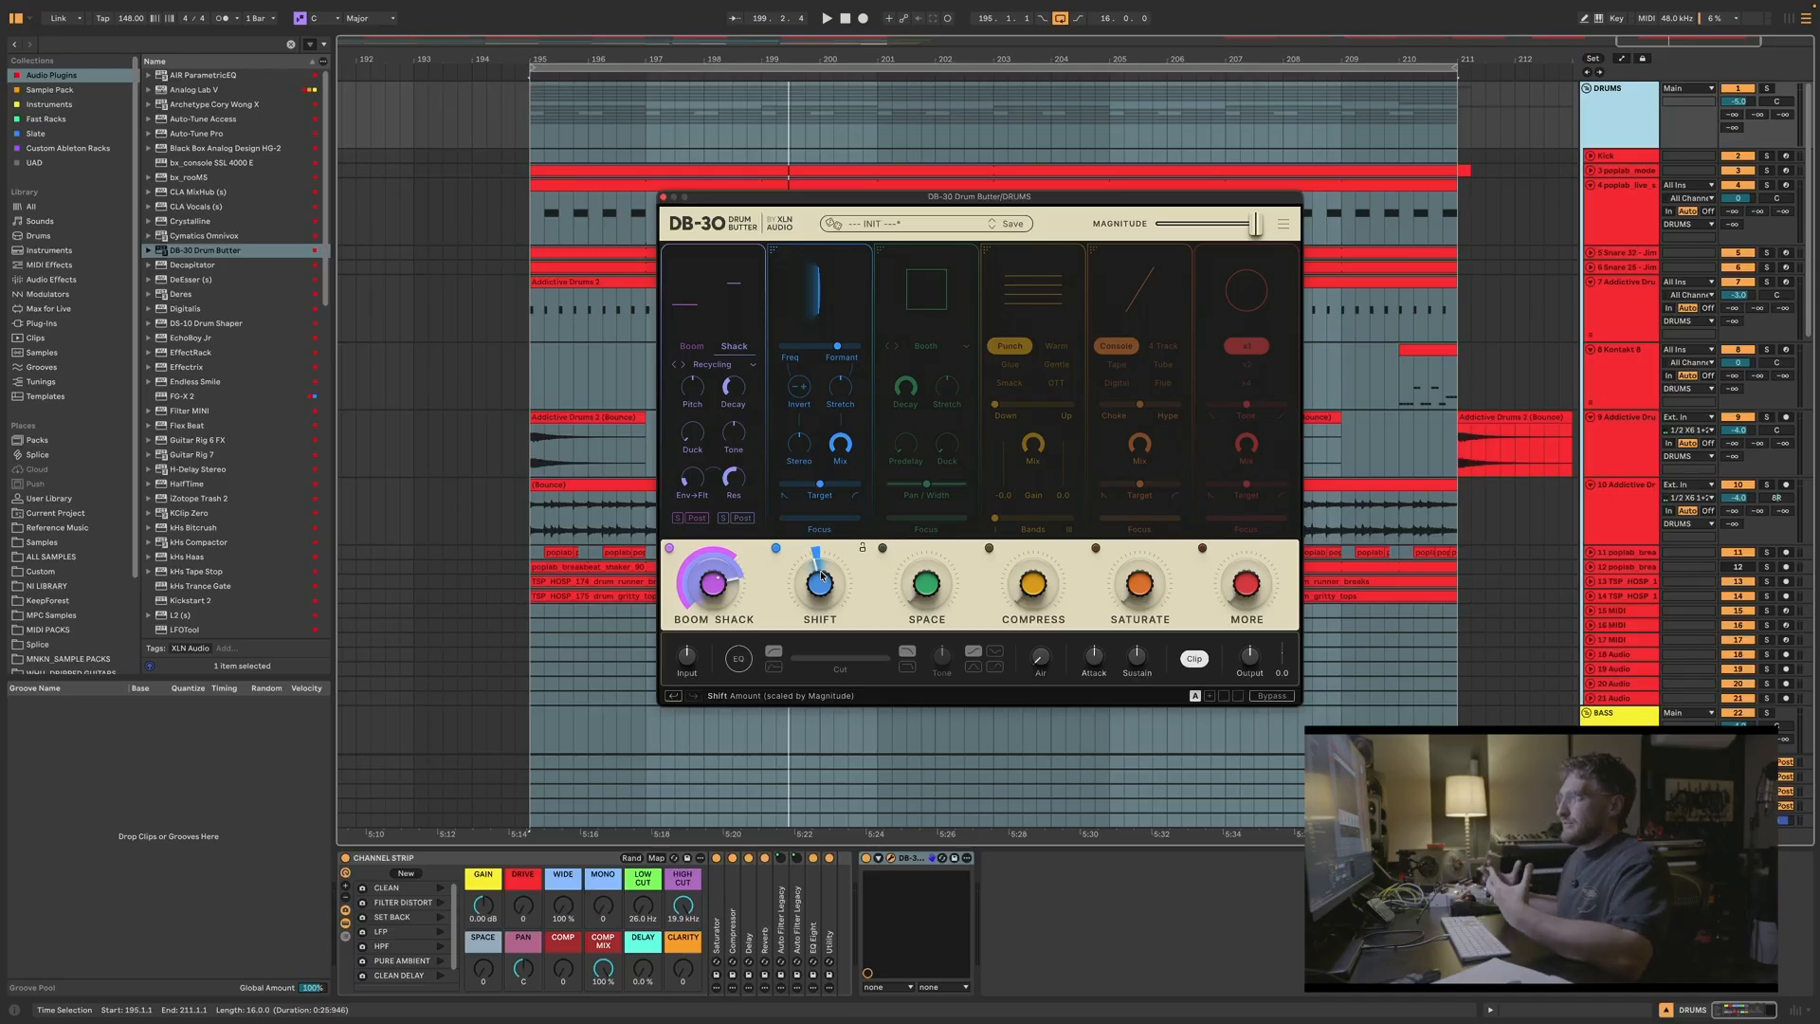
Step: Compare Shift with Invert on and off during playback, using 100% Frequency, and leave Invert off
key(space)
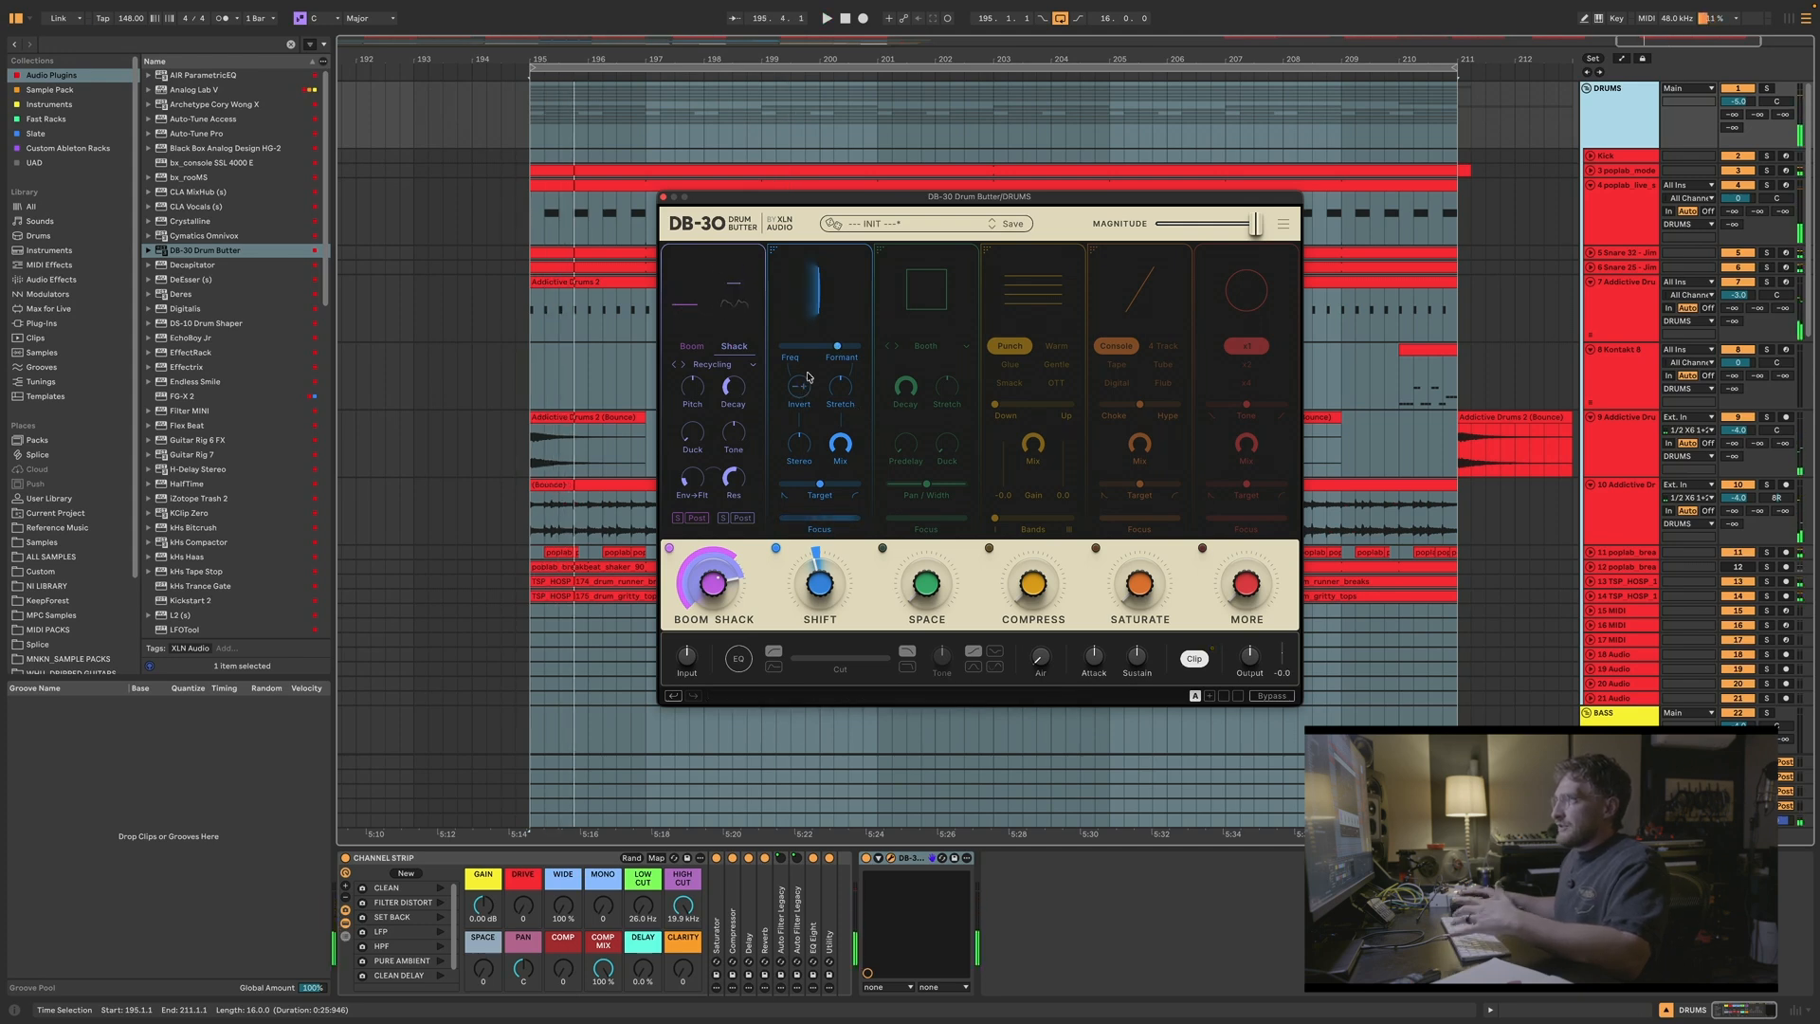
key(space)
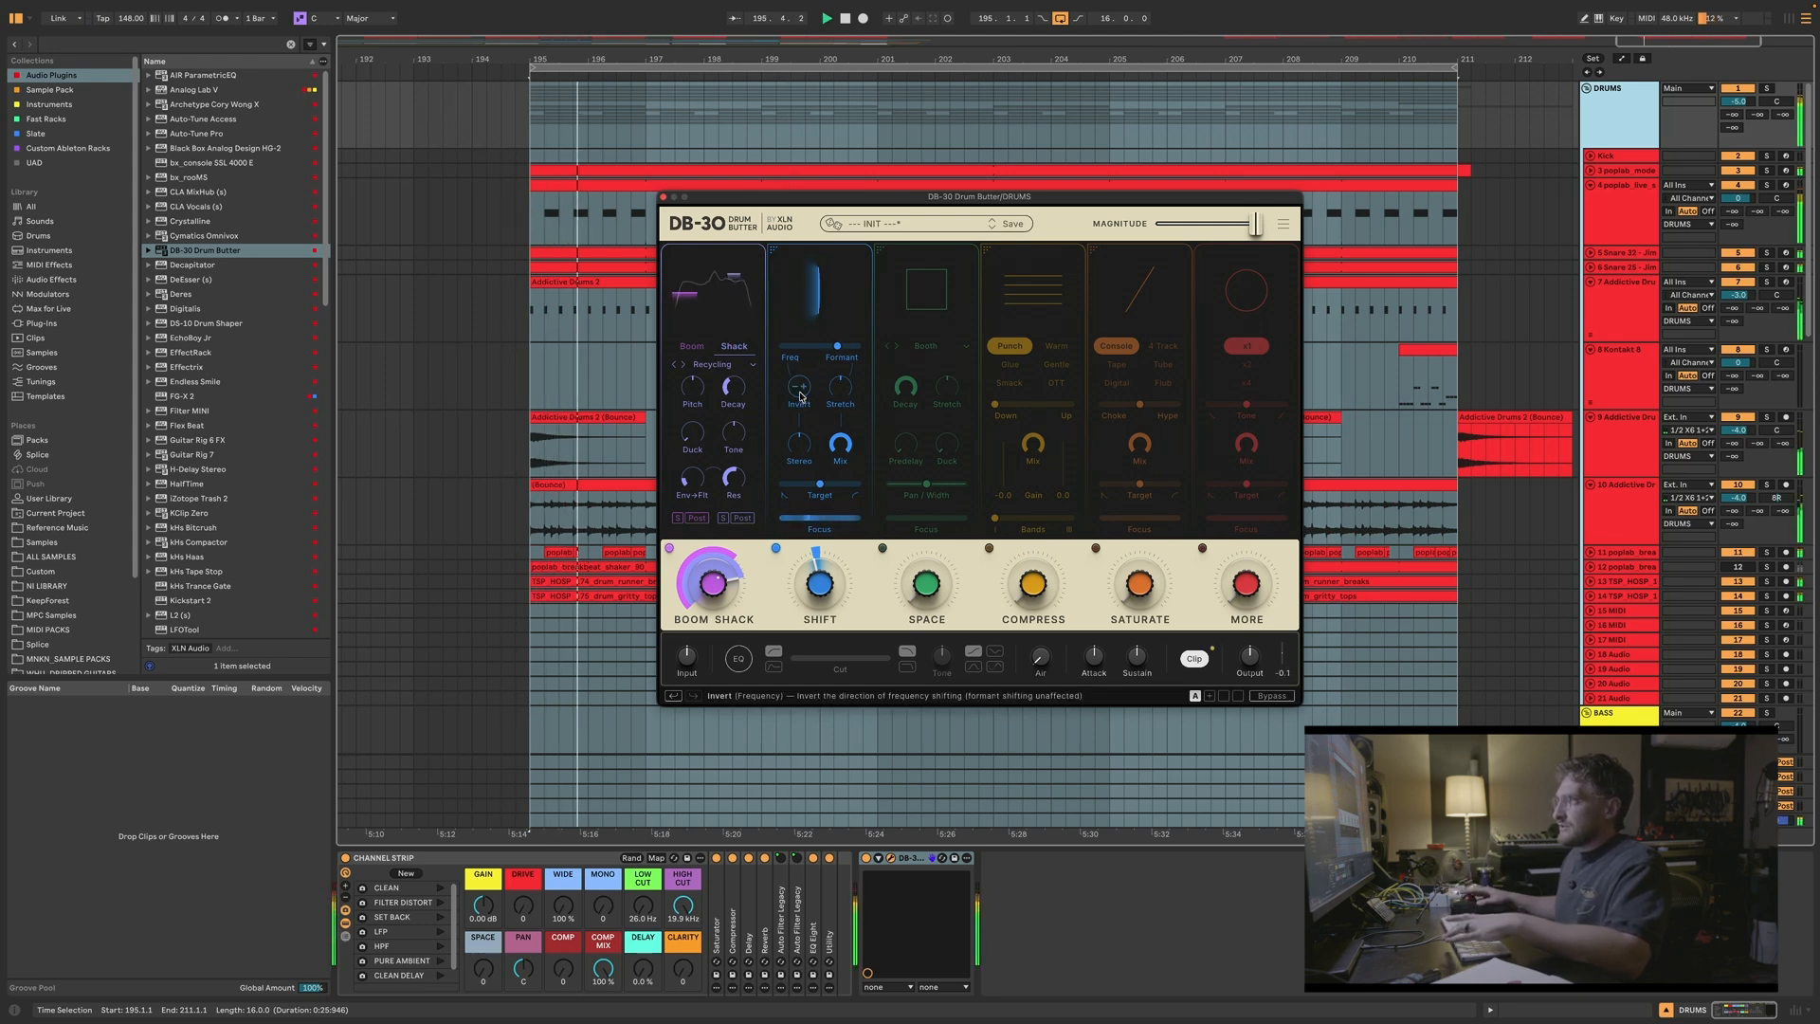
click(800, 387)
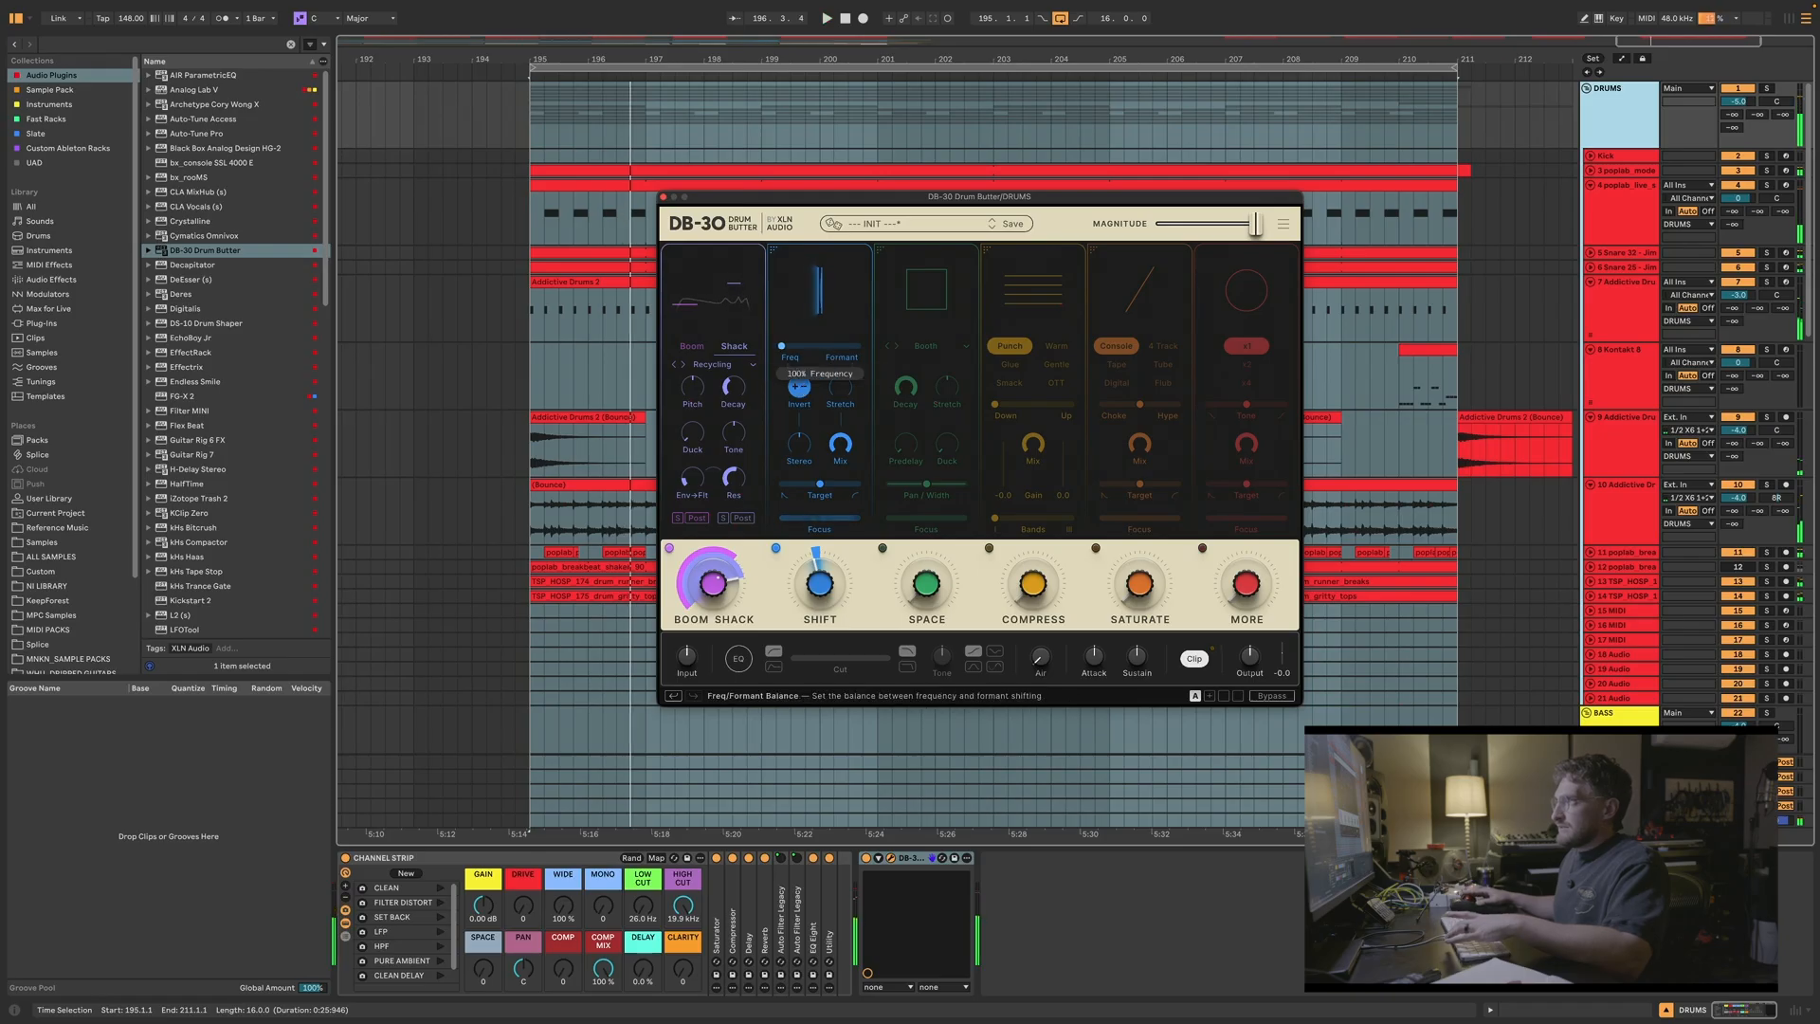
click(807, 390)
key(space)
key(space)
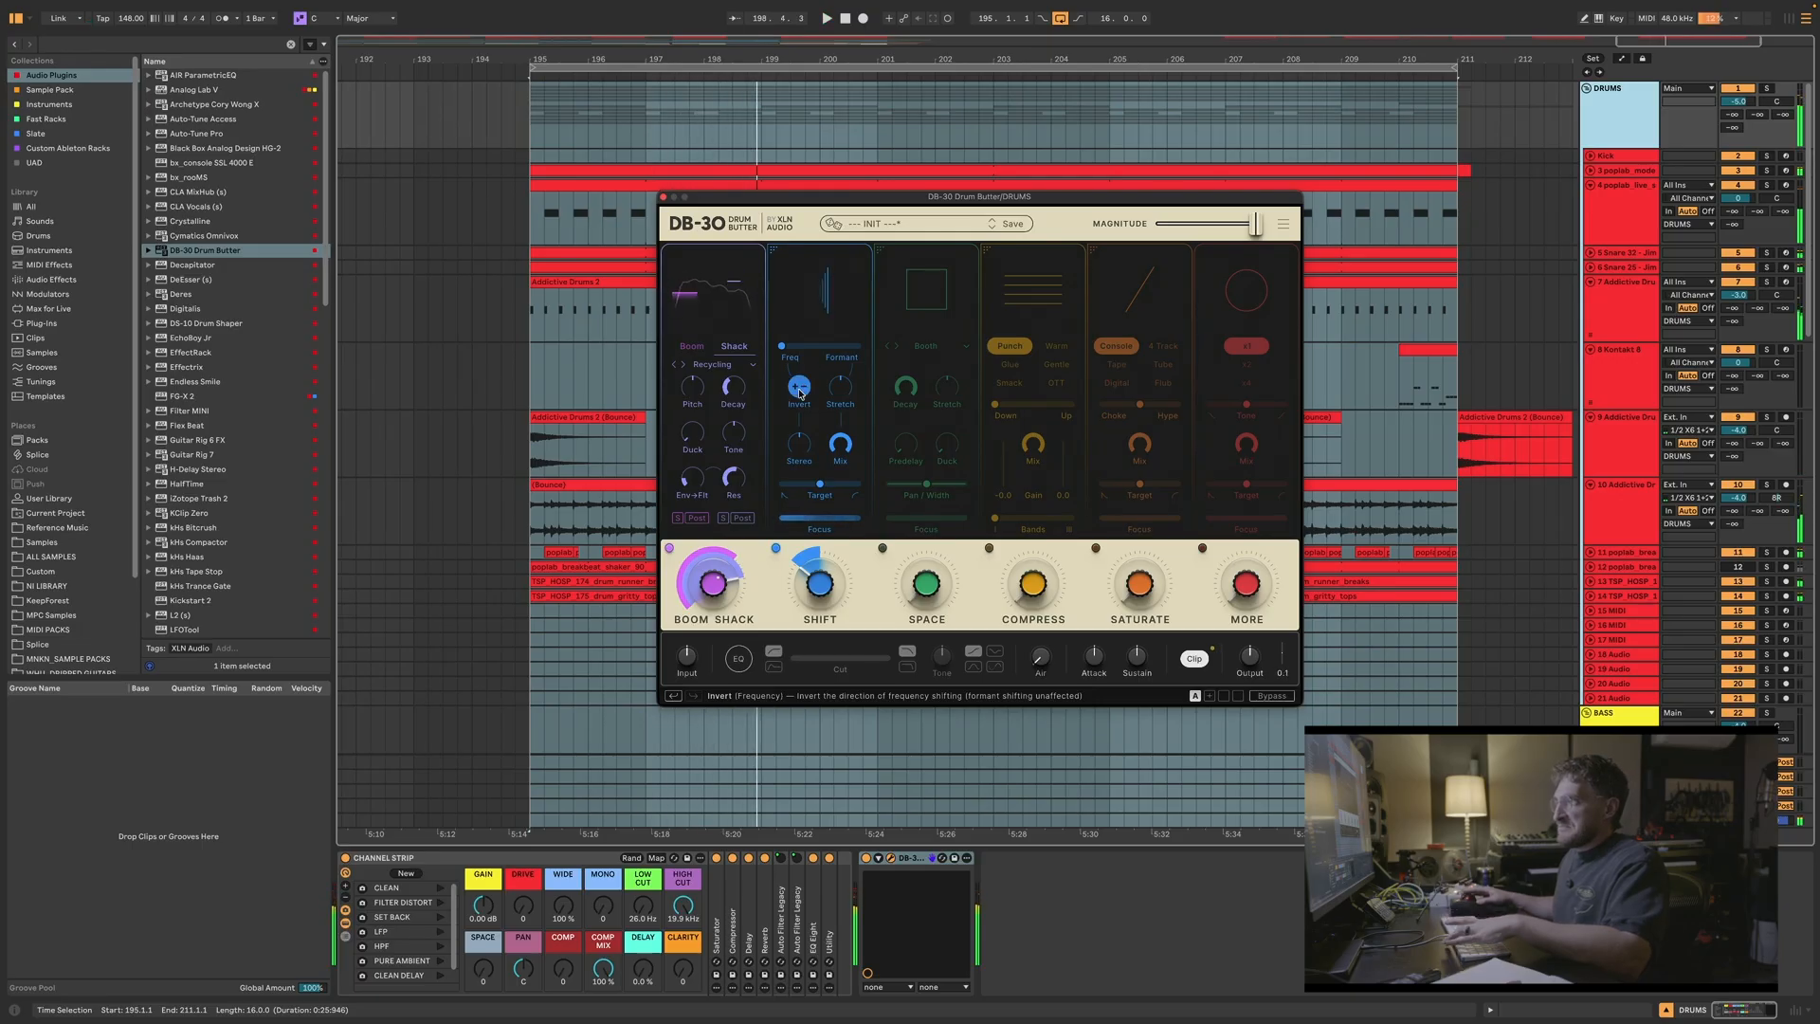
click(799, 388)
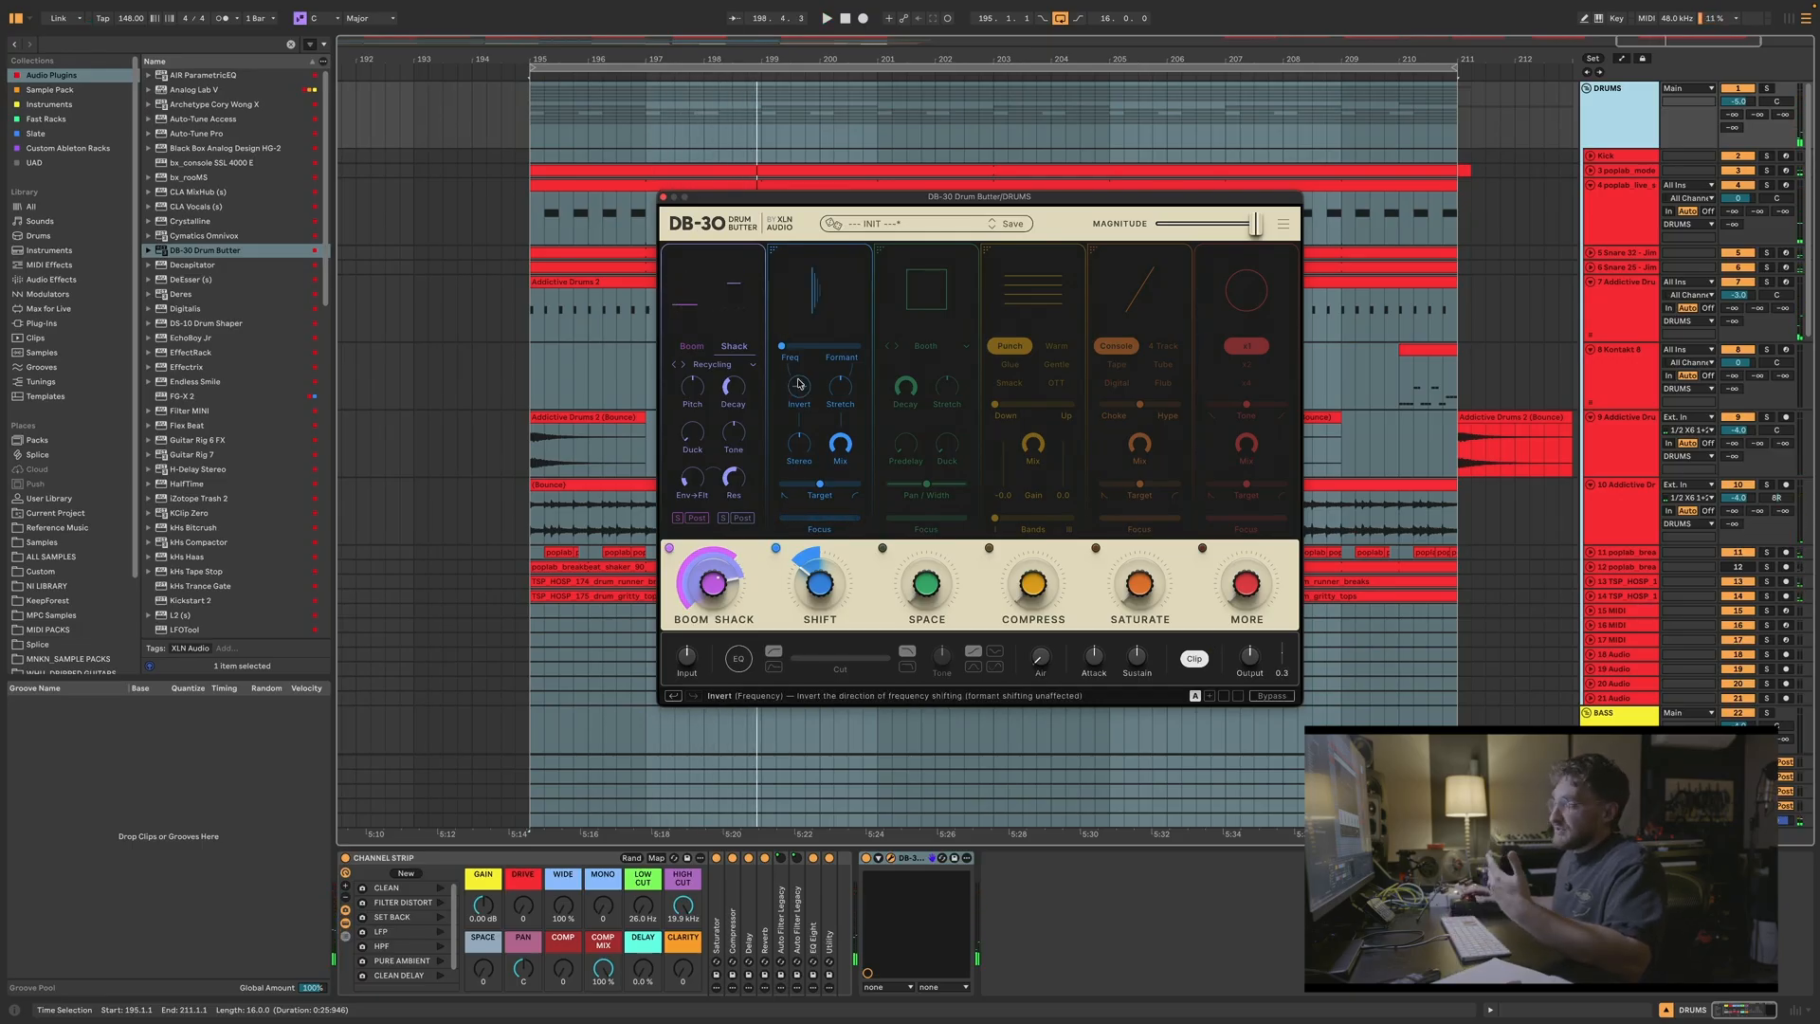
click(799, 386)
key(space)
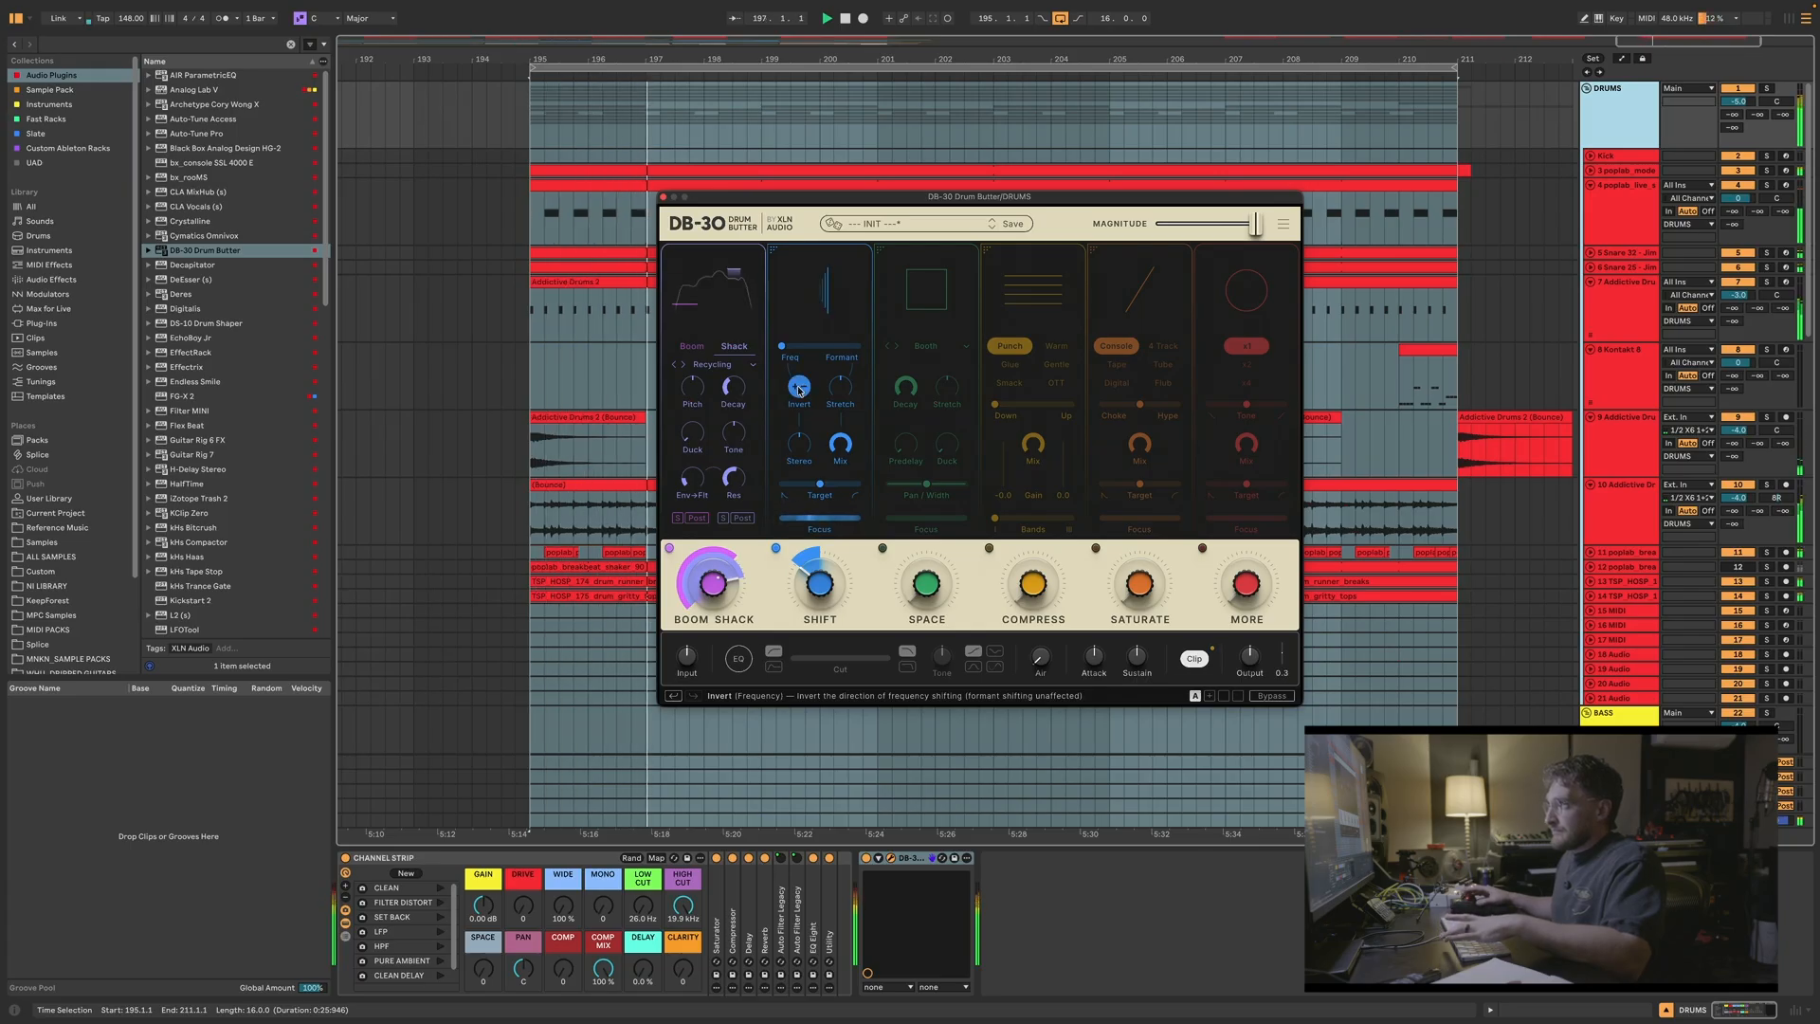
click(799, 387)
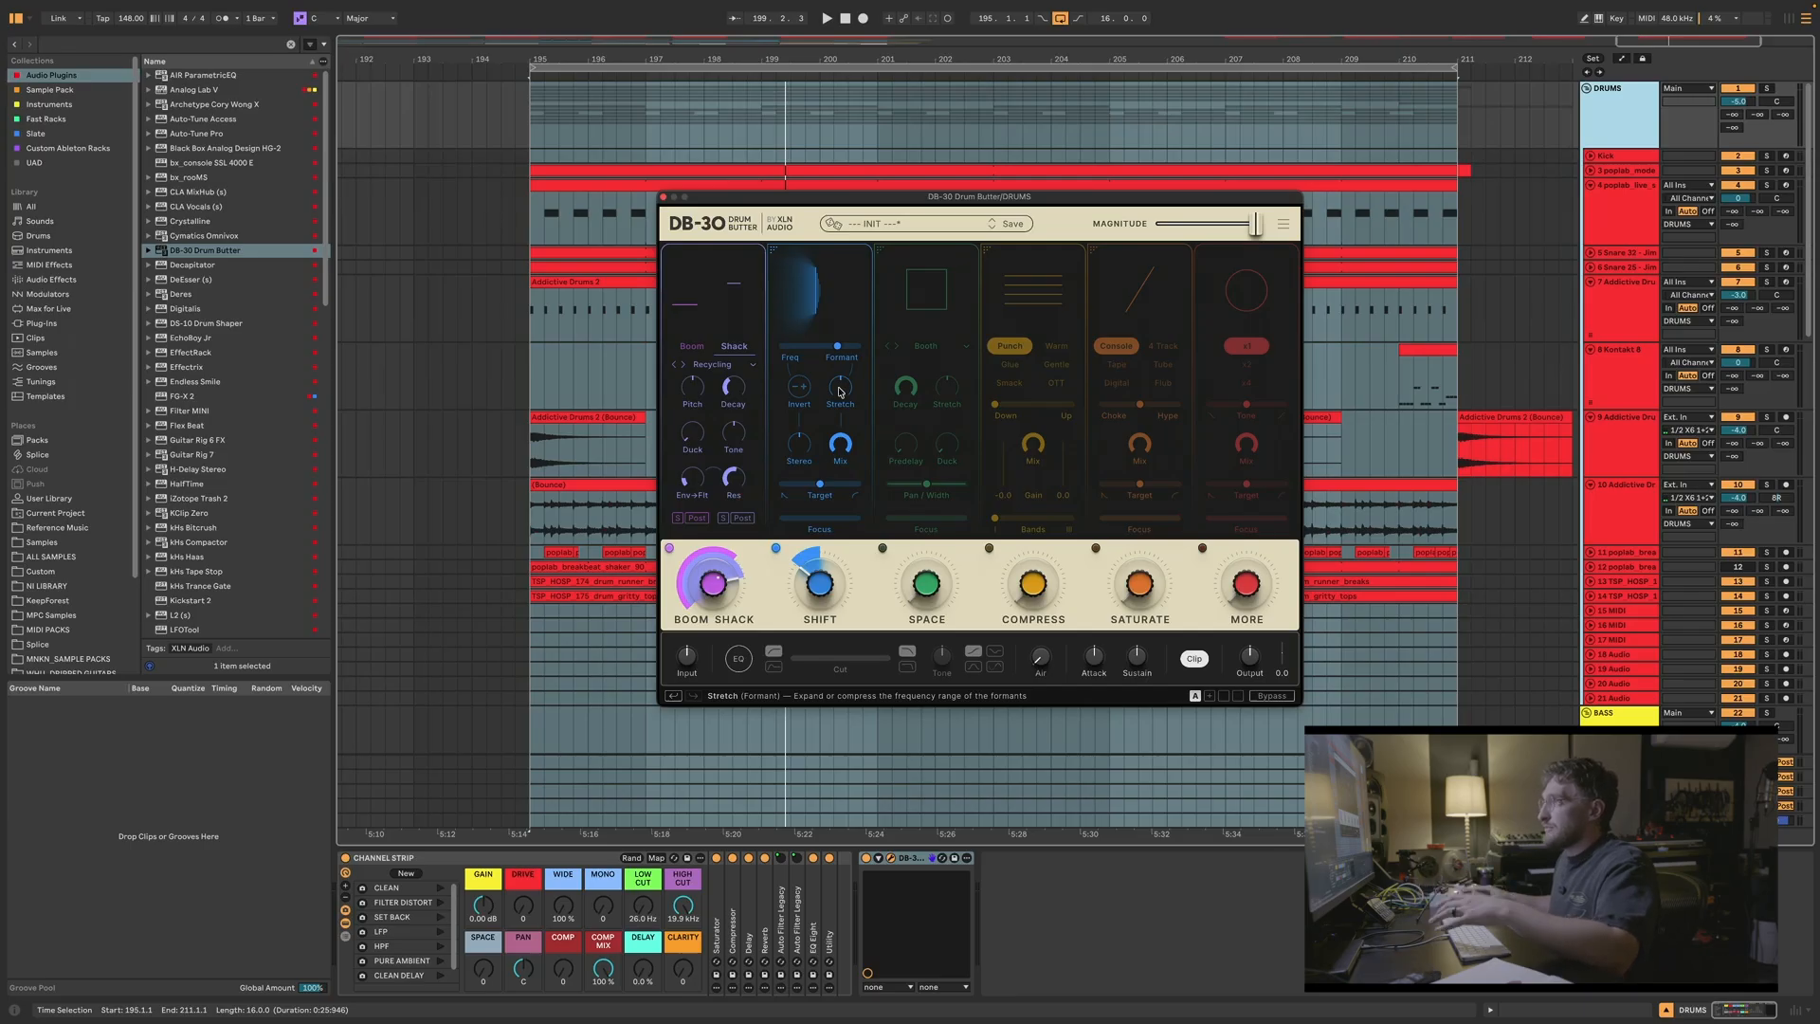
Step: Test the Shift's Stretch control during playback and return it to neutral
key(space)
mouse_move(839, 392)
mouse_down()
mouse_move(839, 343)
mouse_move(839, 391)
mouse_up()
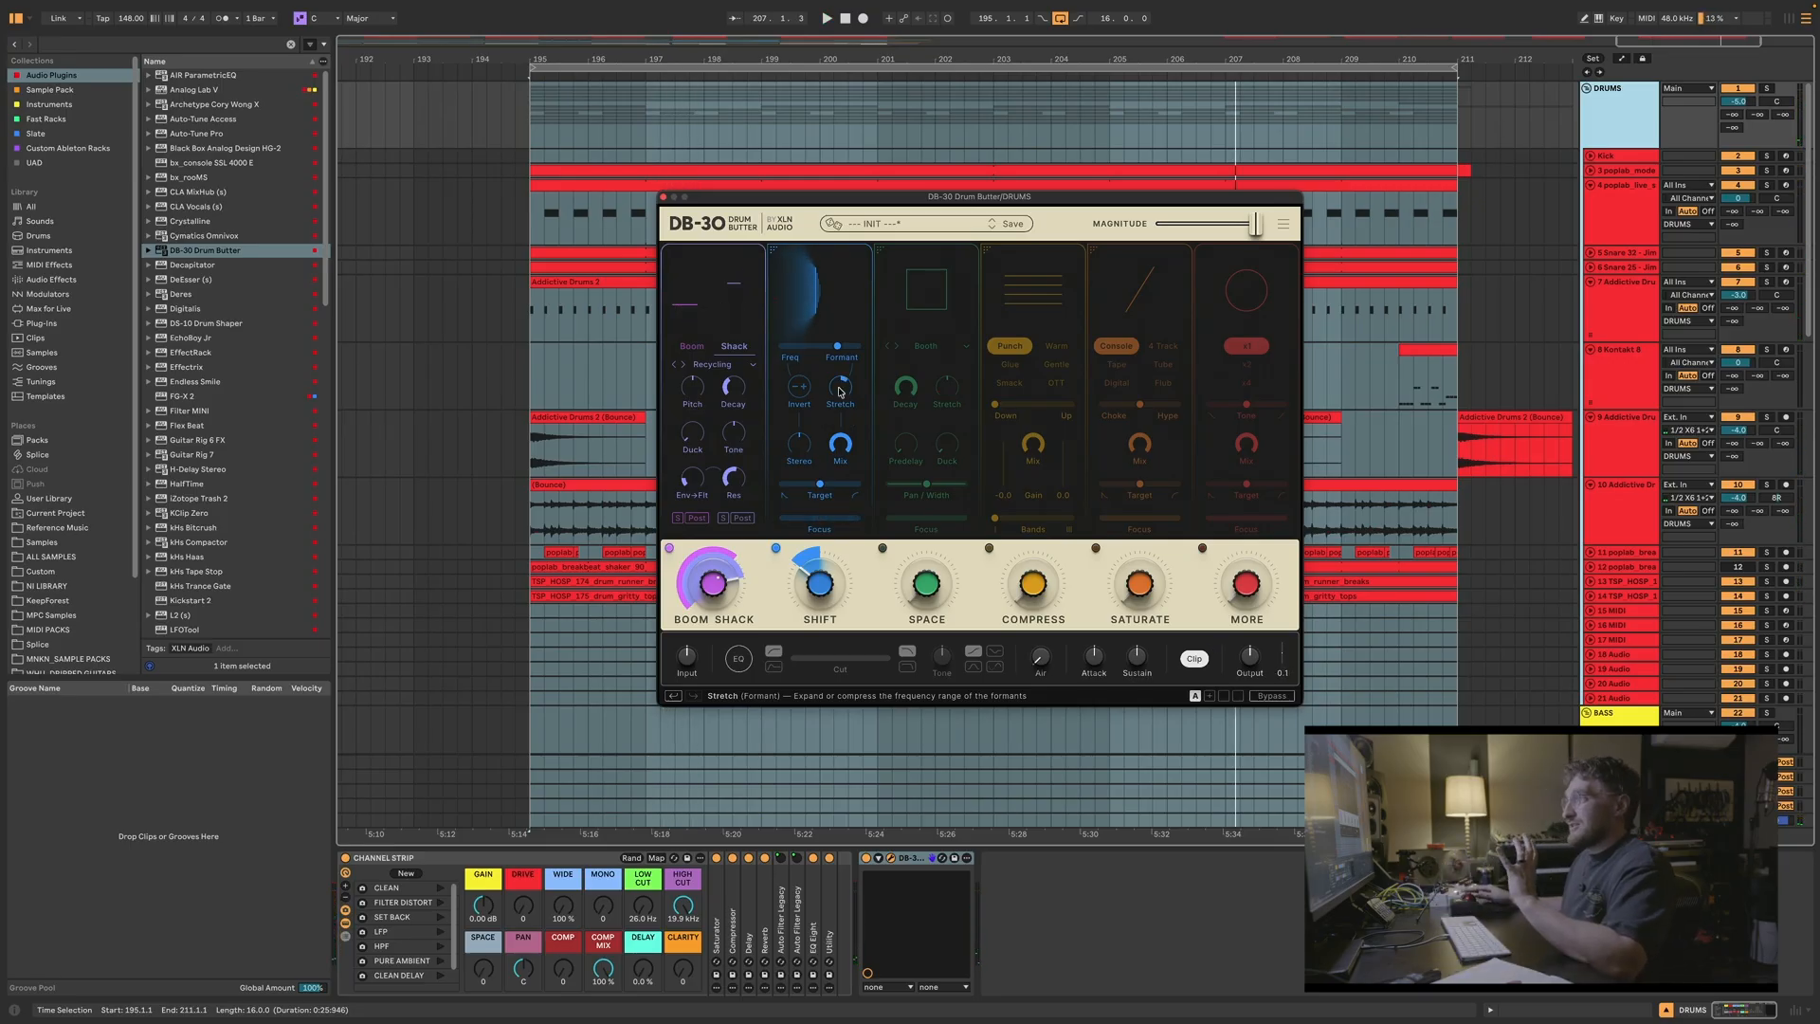
key(space)
mouse_move(837, 395)
mouse_down()
mouse_move(836, 413)
mouse_move(842, 388)
mouse_up()
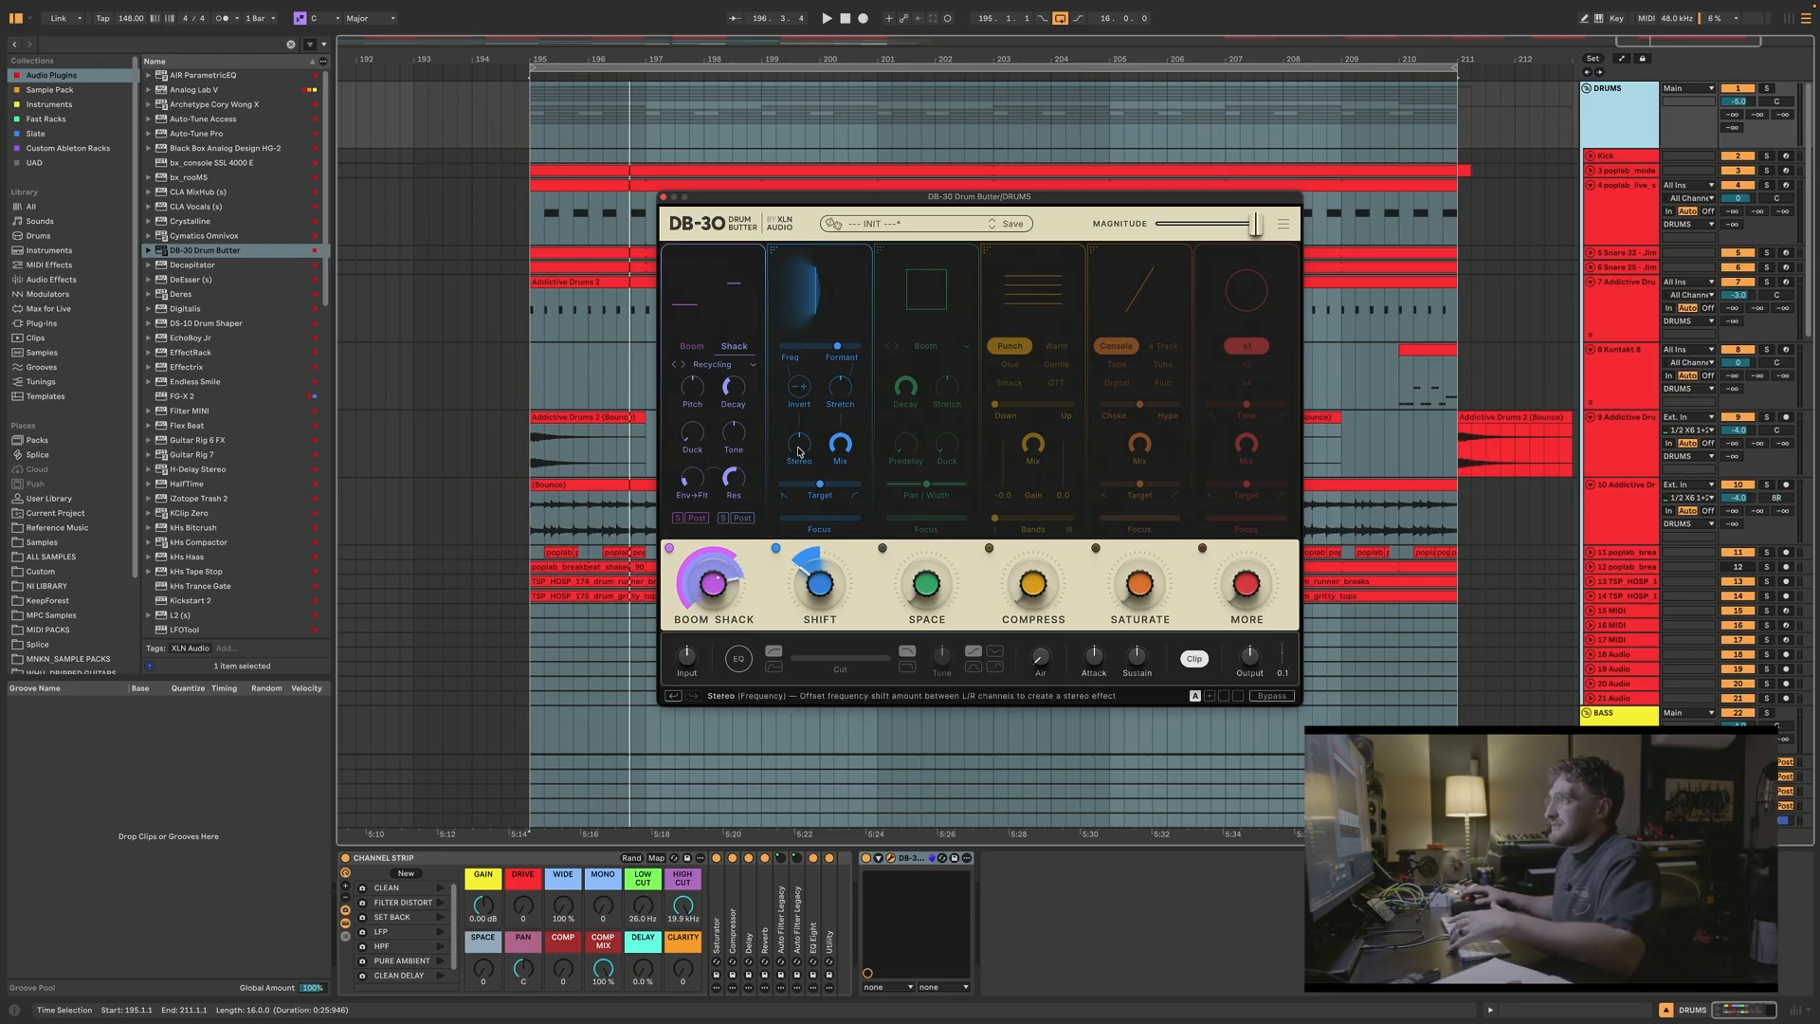
Step: Test the Shift's Stereo offset between the channels during playback and return it to neutral
key(space)
mouse_move(798, 452)
mouse_down()
mouse_move(798, 473)
mouse_move(798, 429)
mouse_move(799, 469)
mouse_up()
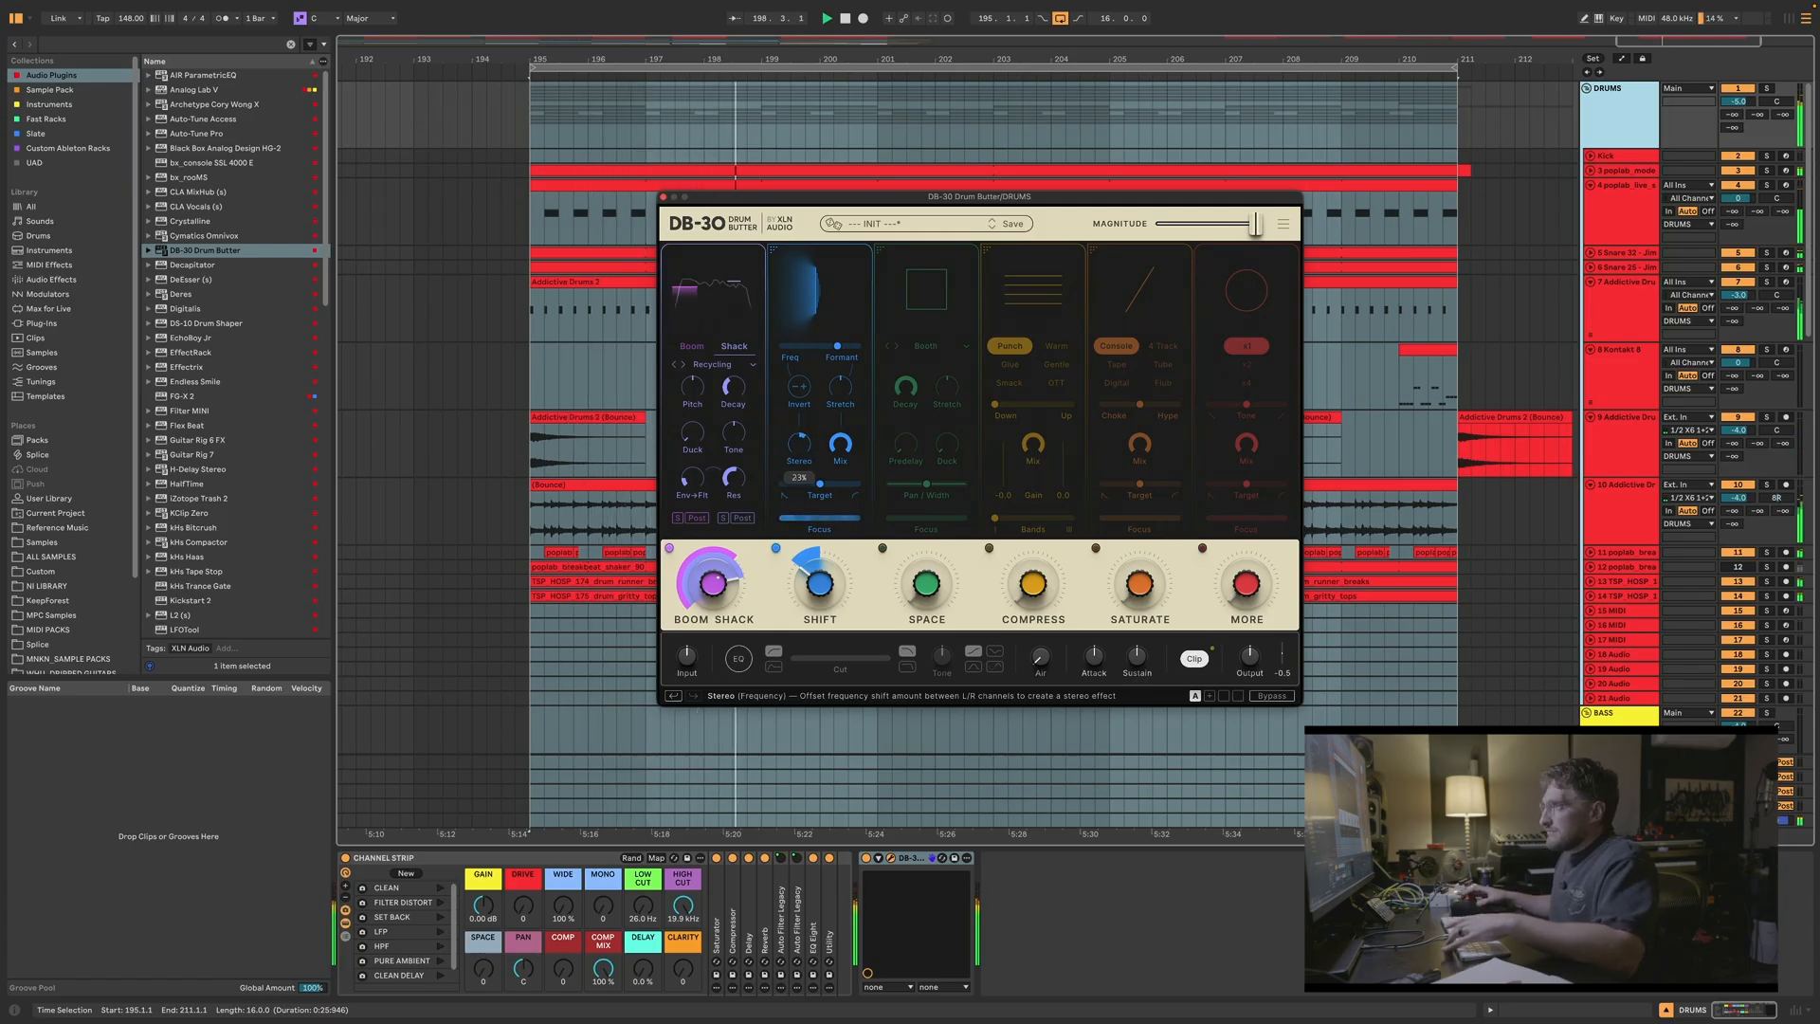
key(space)
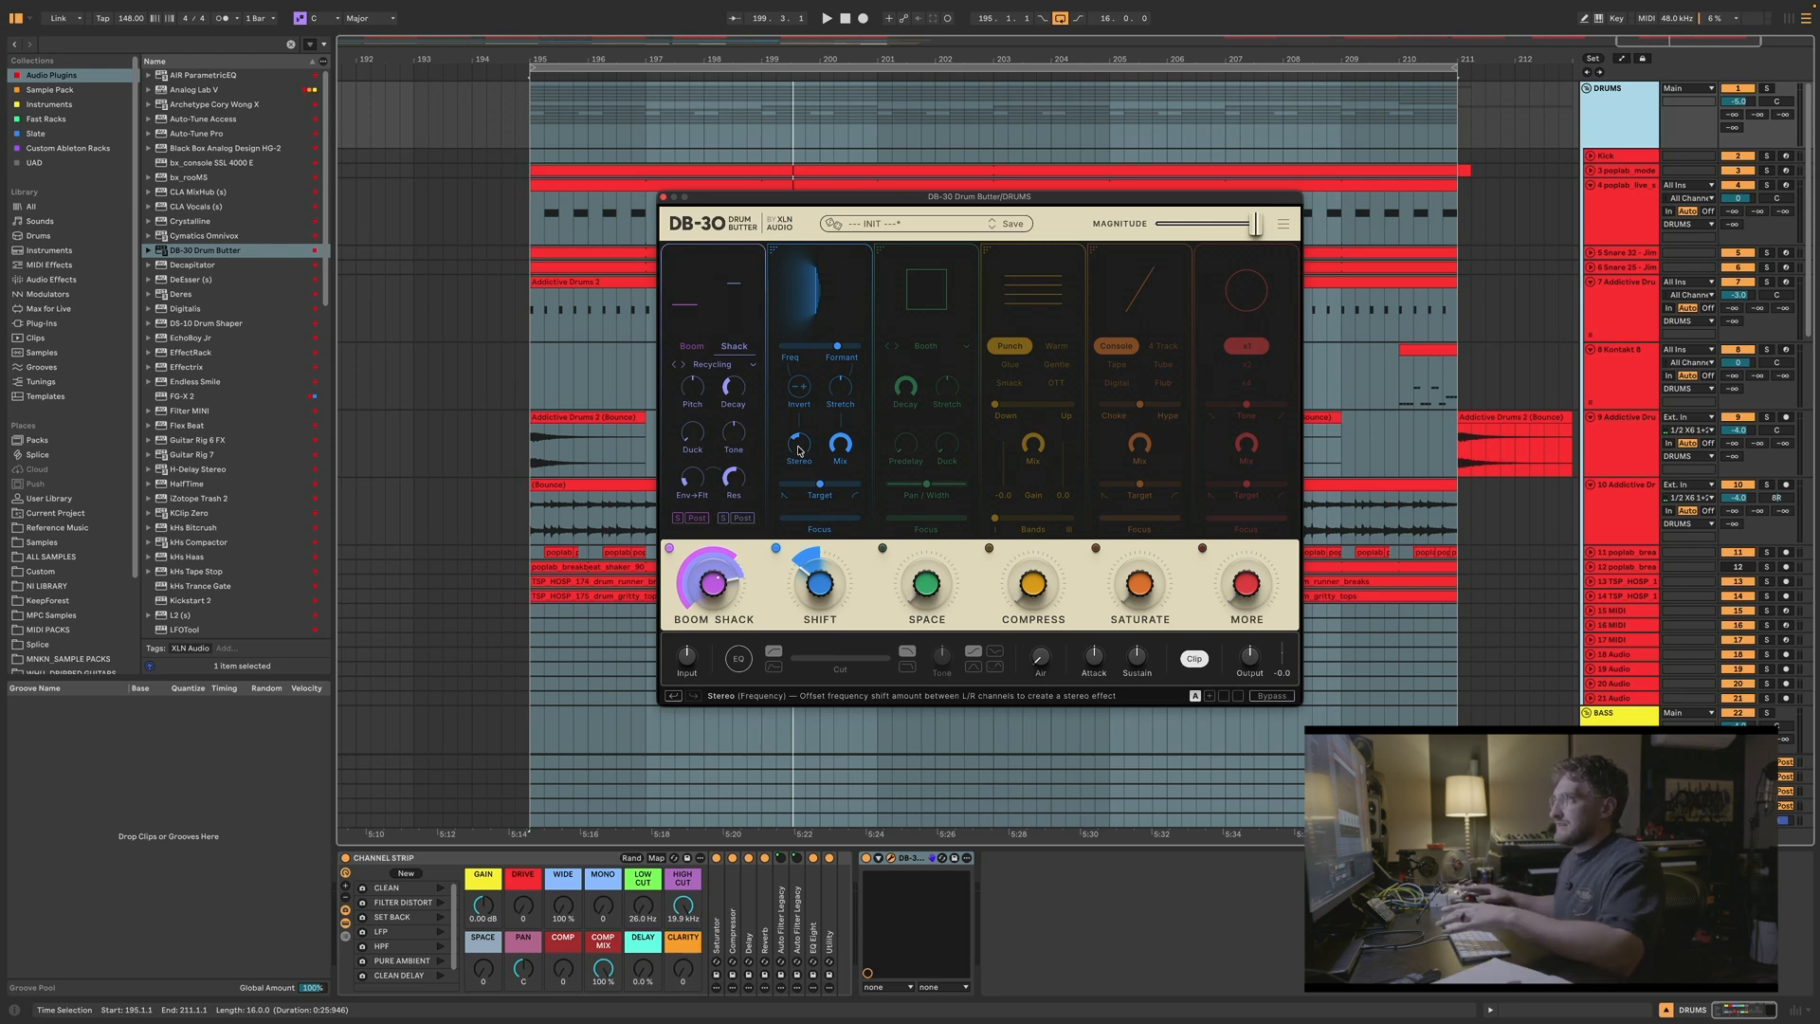
key(space)
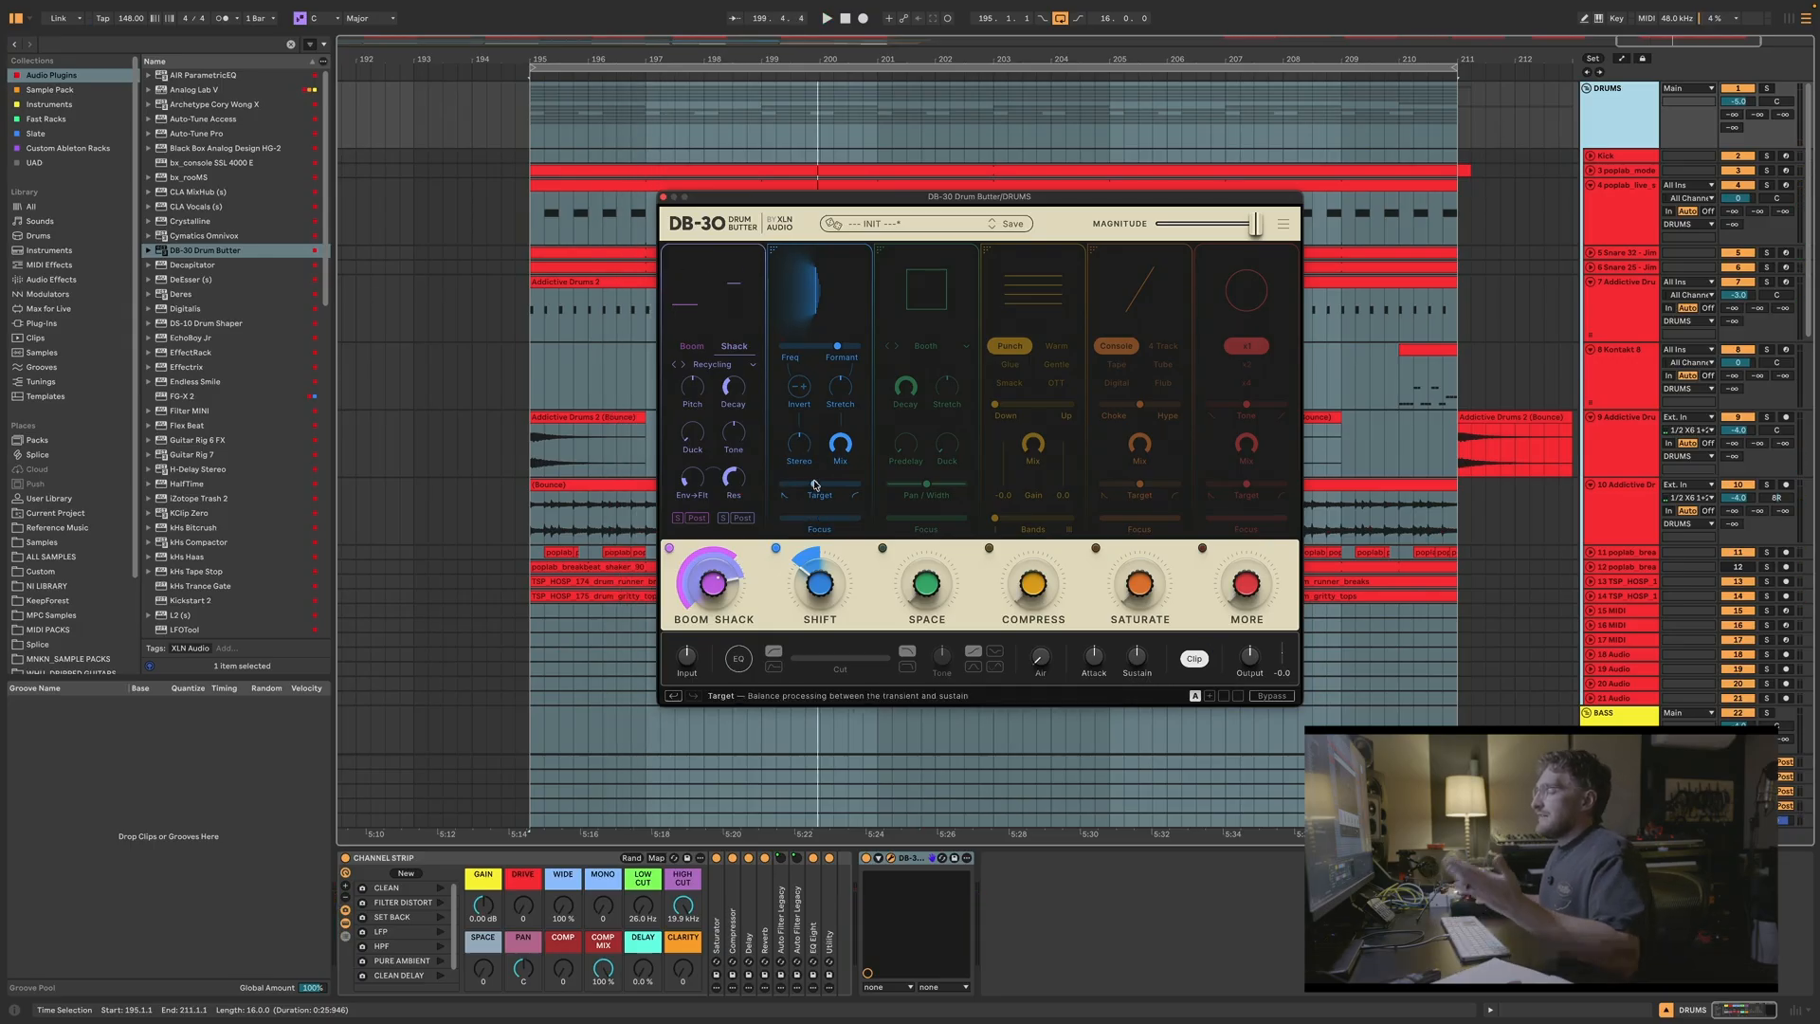
Step: Try the Shift's Target at both extremes, settle on 35% Transient – 65% Sustain, and sweep the Shift amount during playback
drag(815, 484, 782, 485)
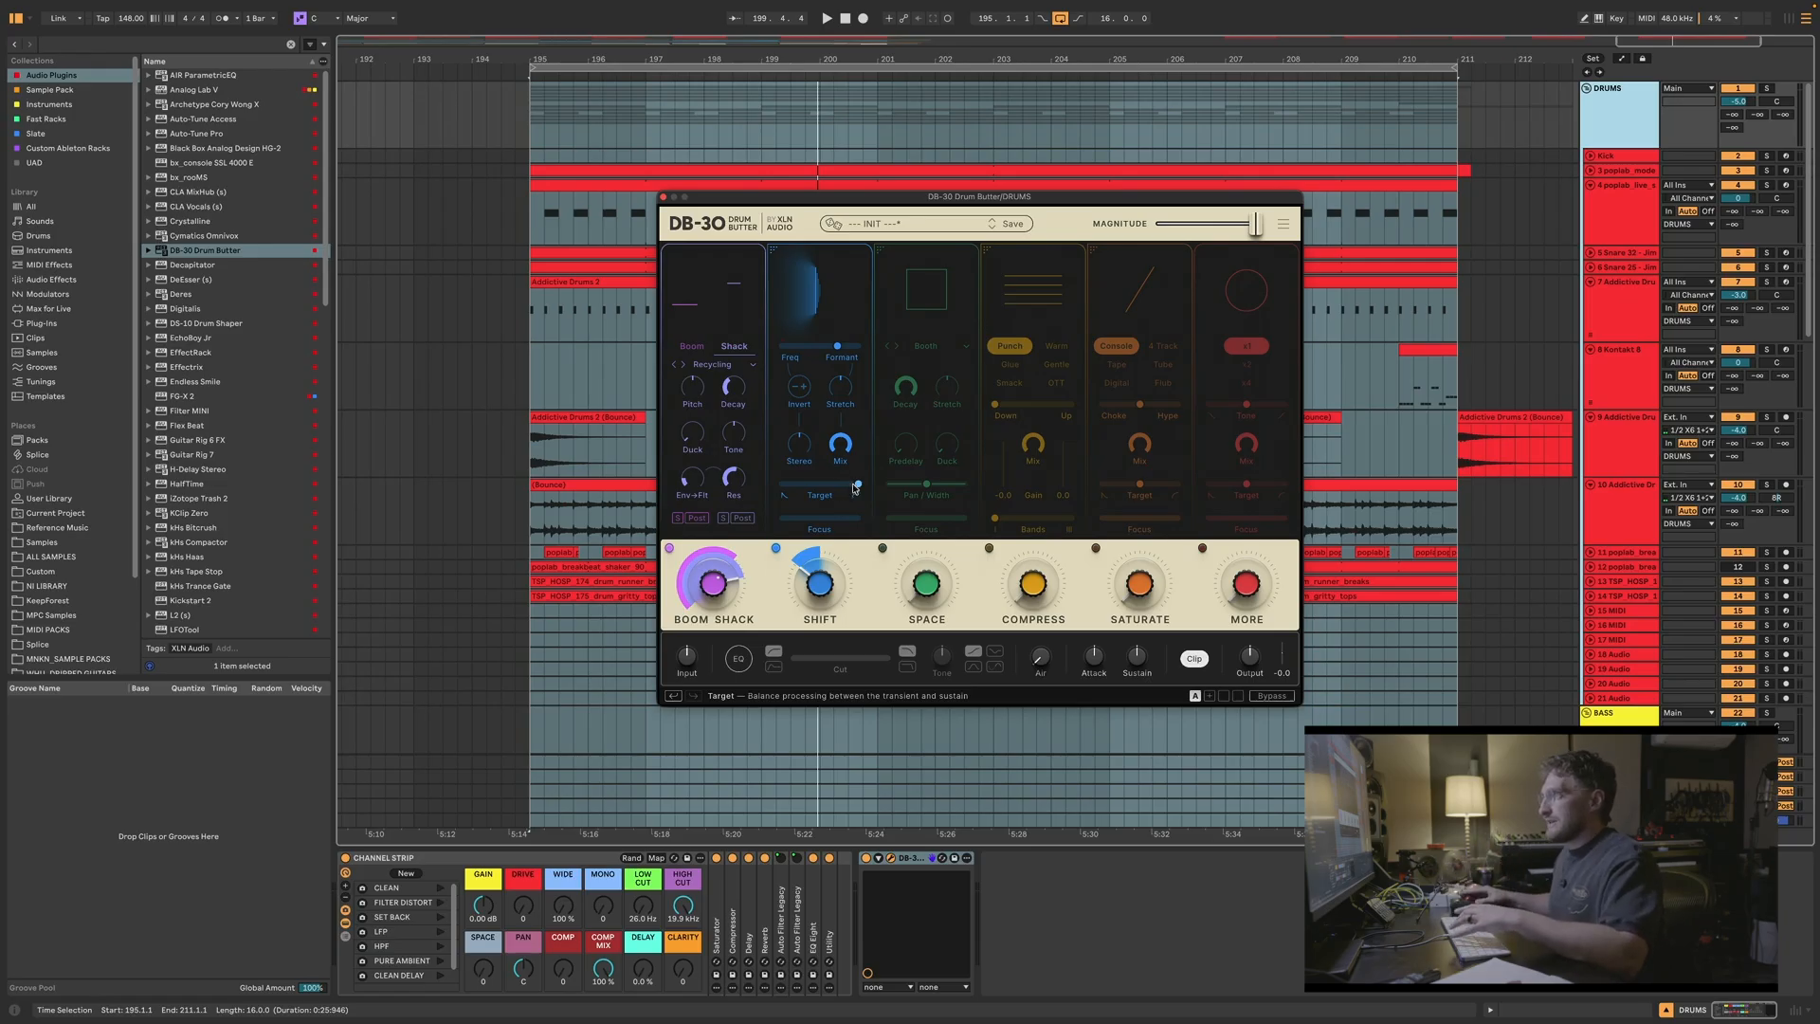
mouse_move(855, 489)
mouse_down()
mouse_move(787, 488)
mouse_move(832, 492)
mouse_up()
key(space)
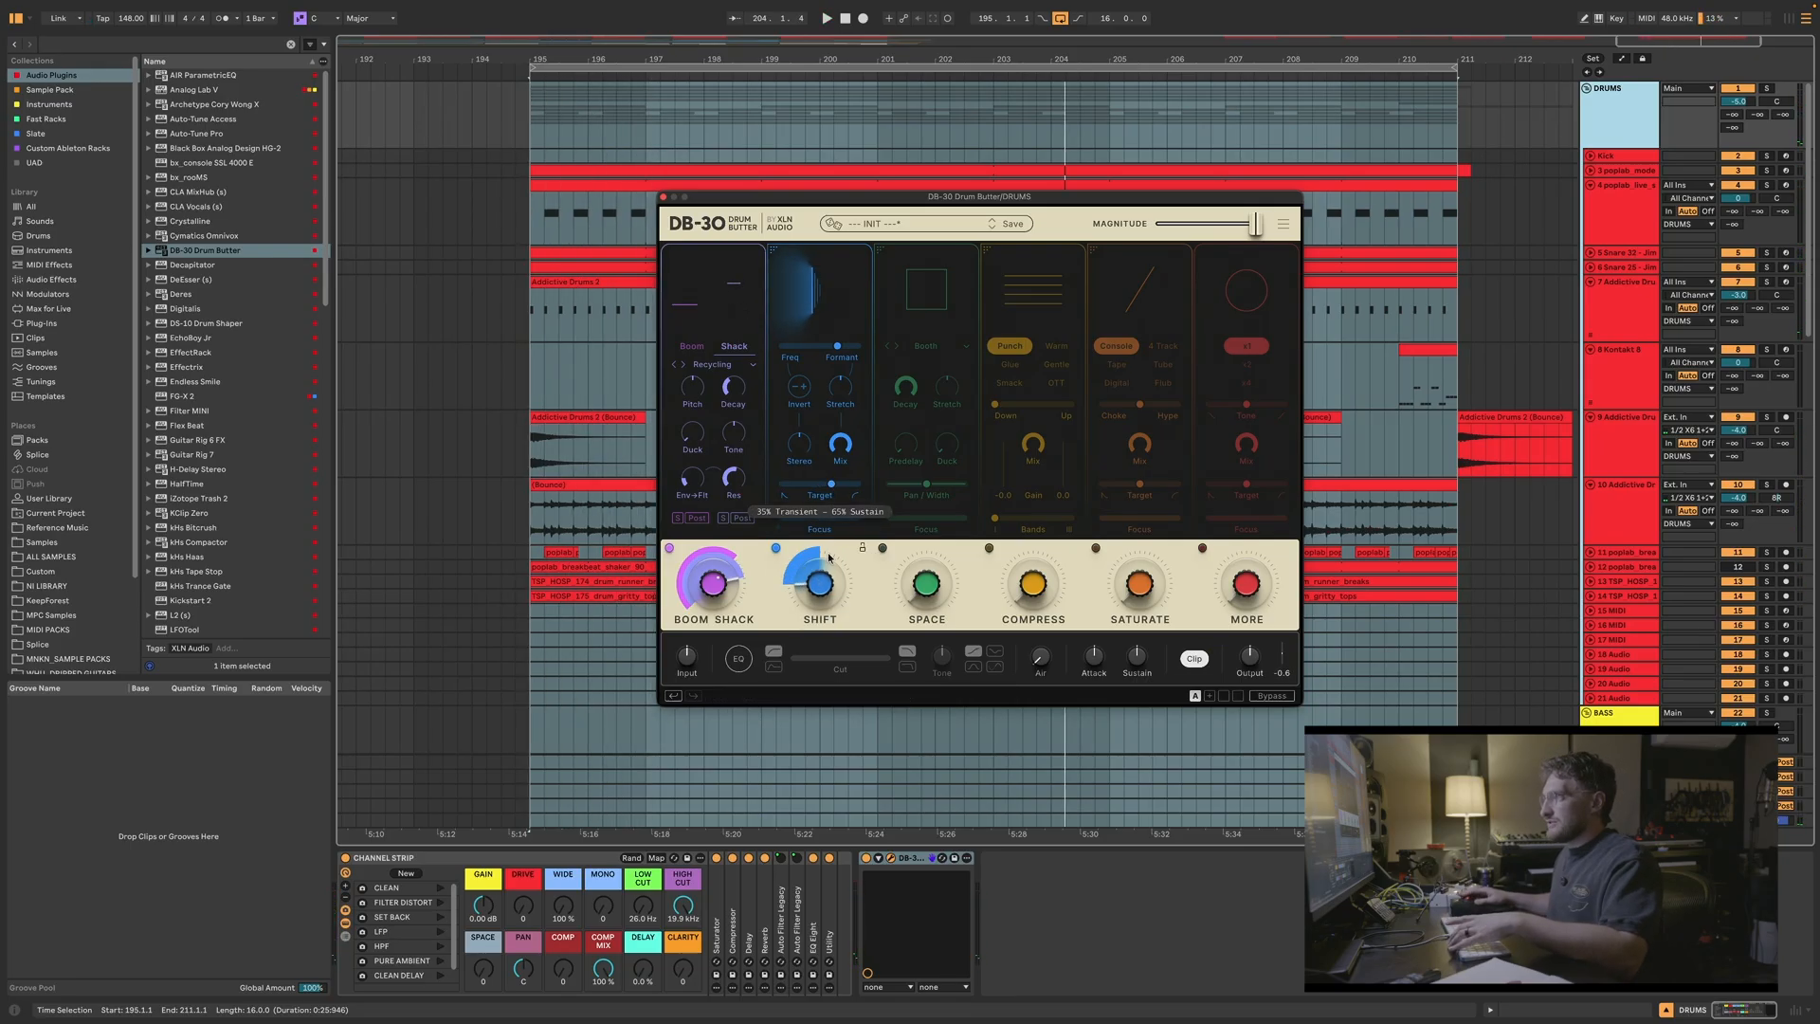
drag(822, 579, 825, 552)
mouse_move(832, 490)
key(space)
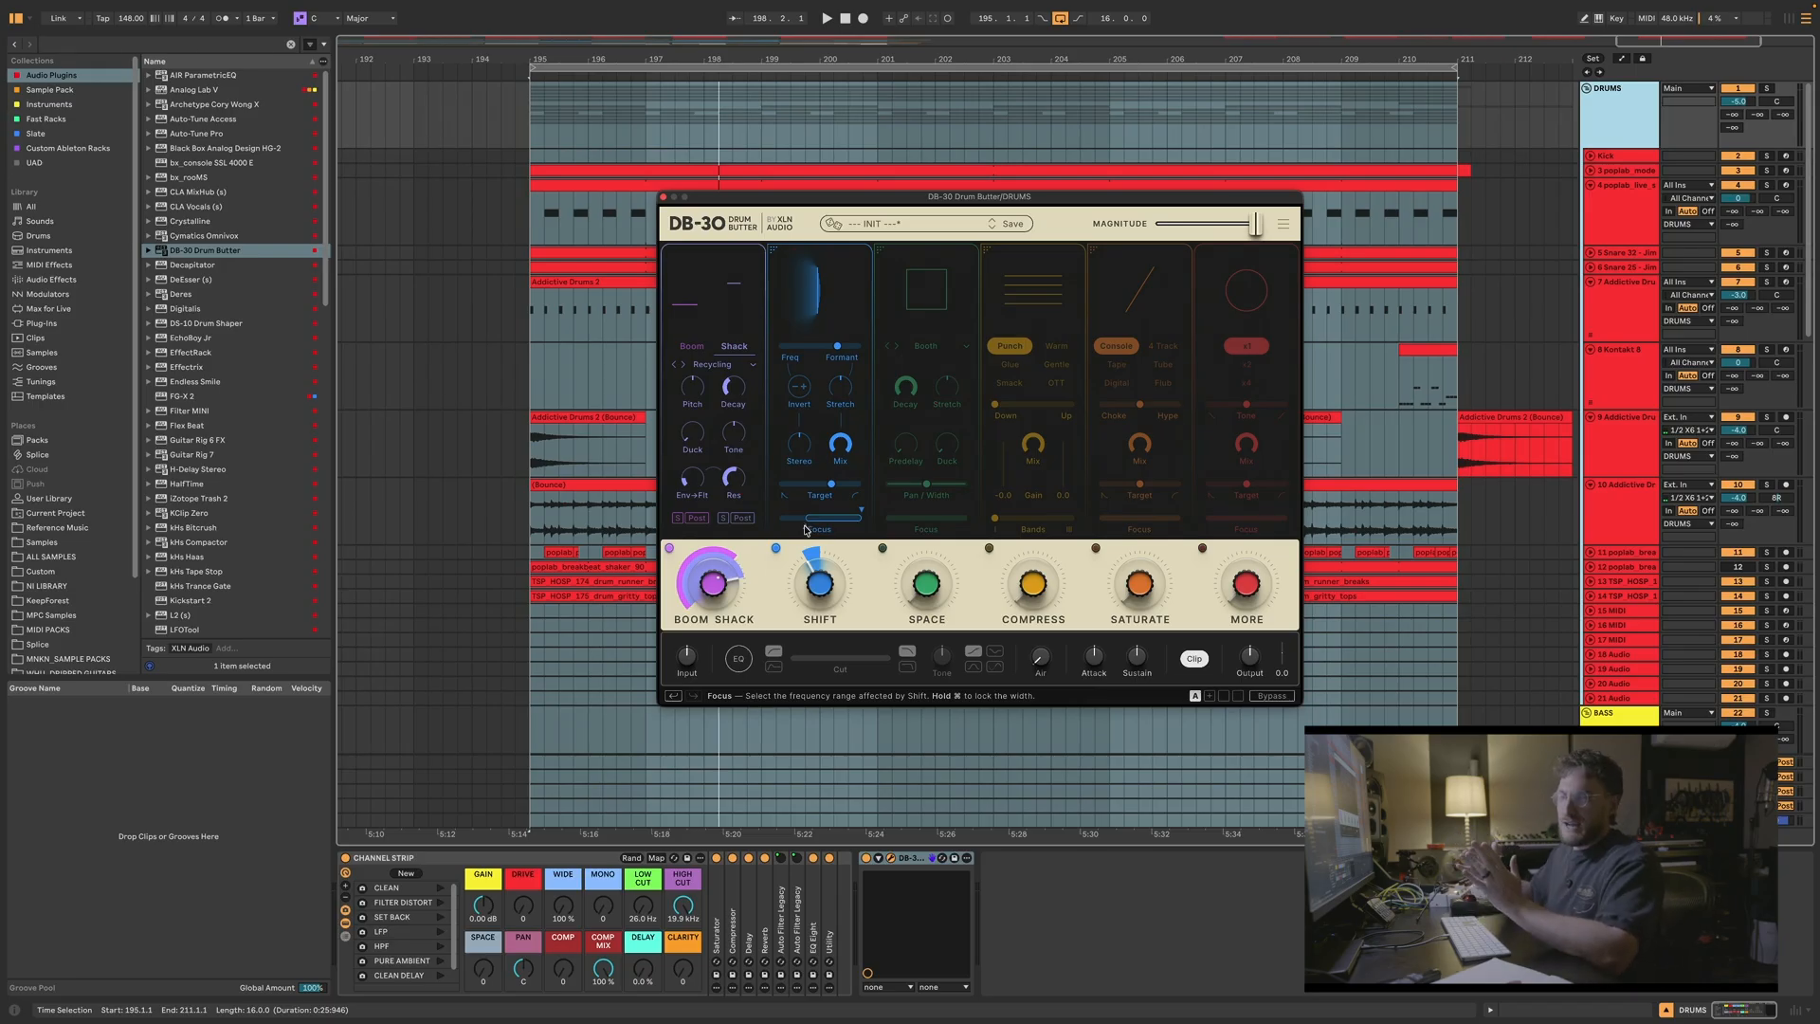
Step: Test the low end of the Shift's Focus range during playback and settle the Shift amount at a small negative value
key(space)
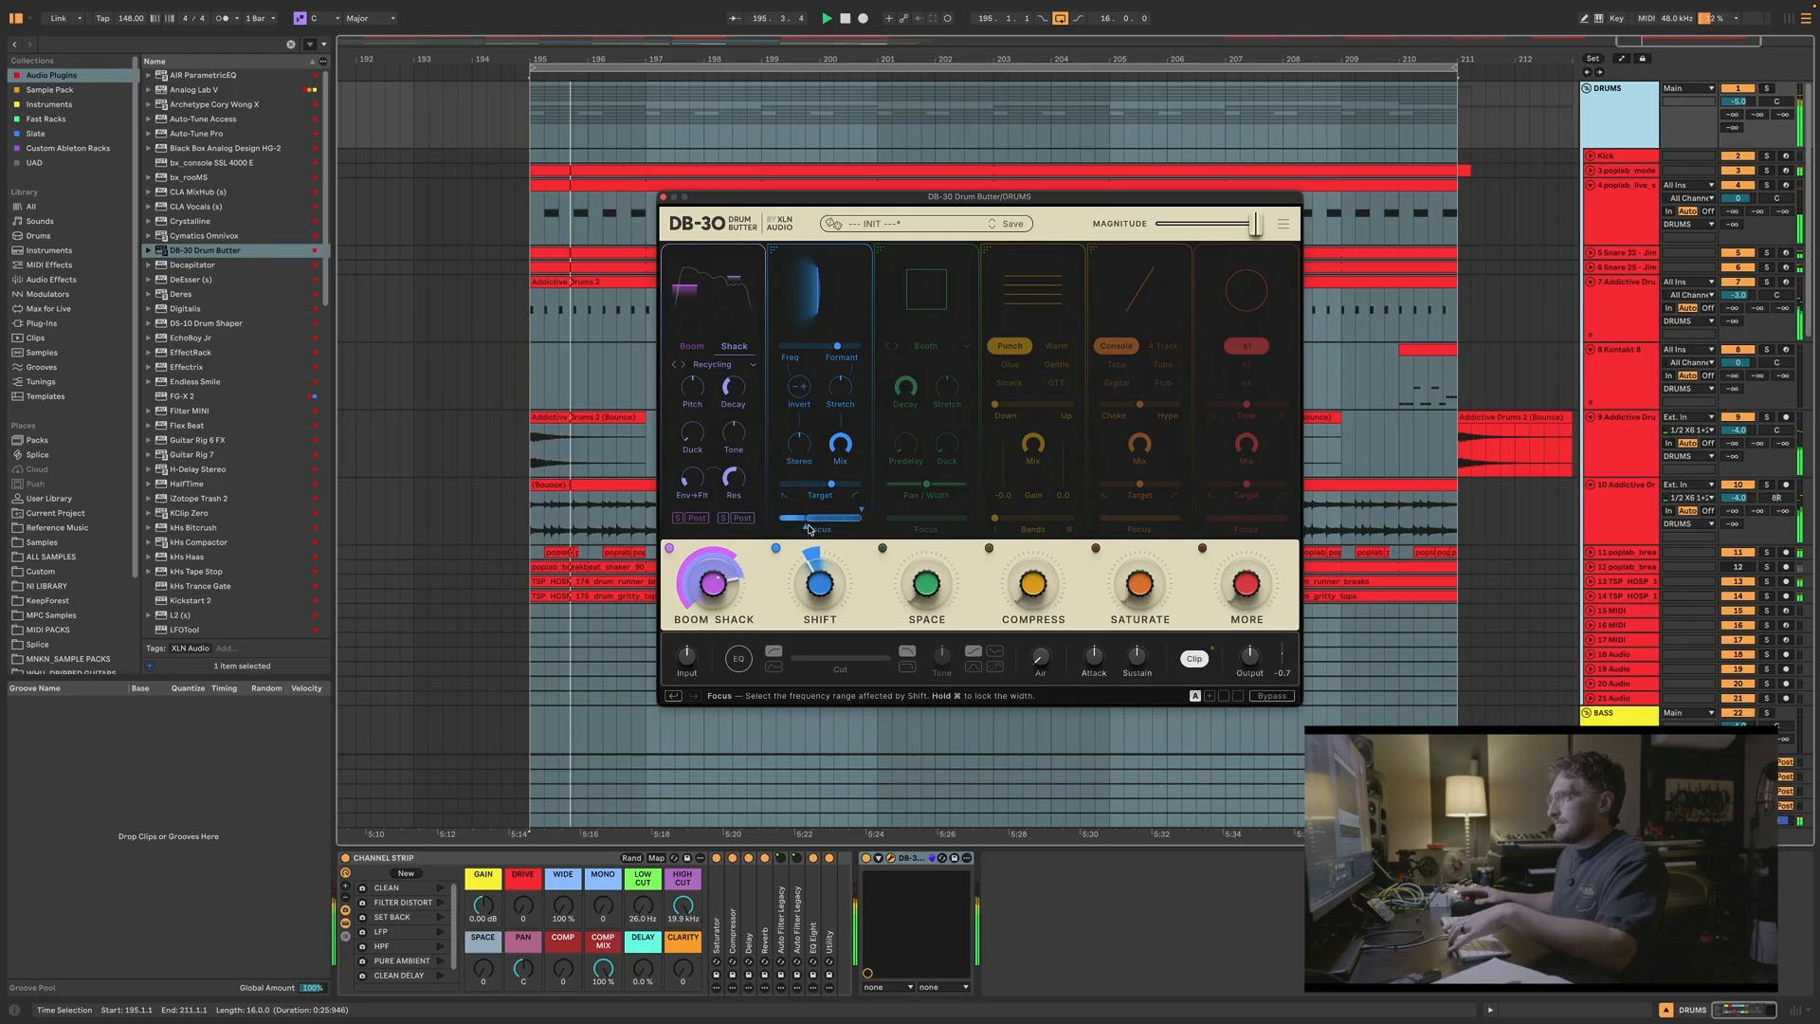
drag(808, 526, 779, 526)
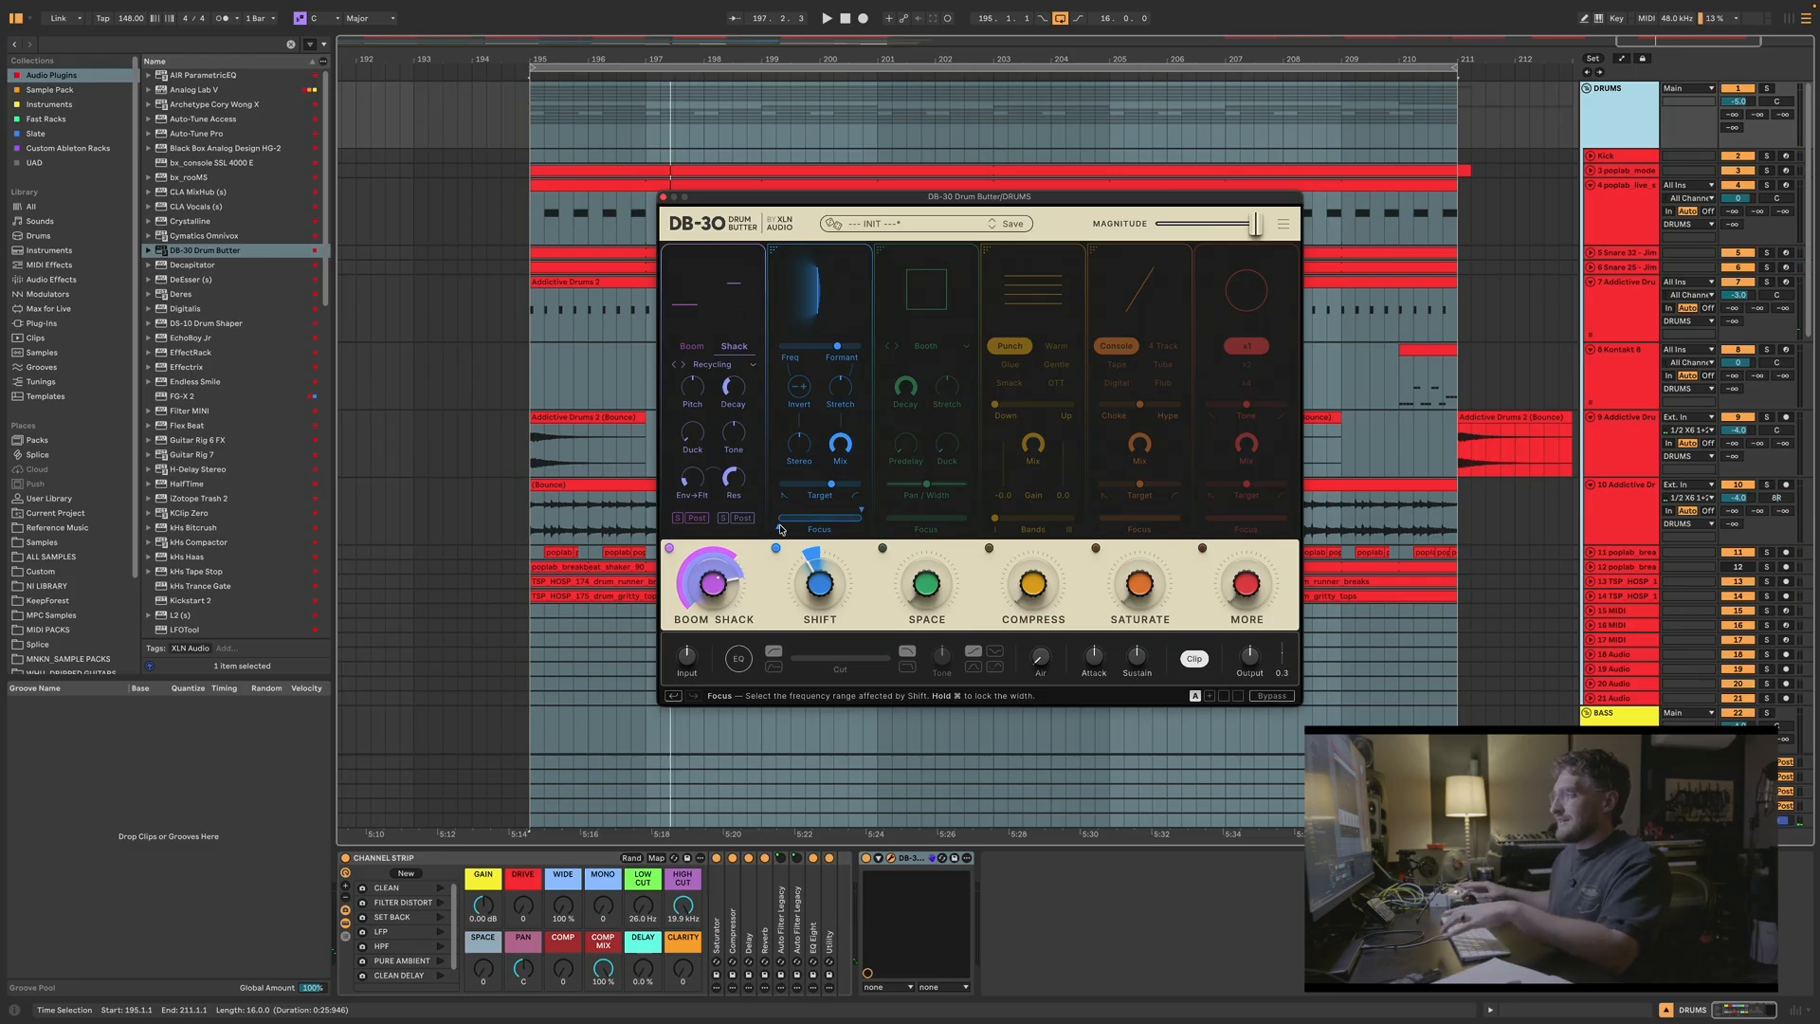
drag(793, 525, 807, 525)
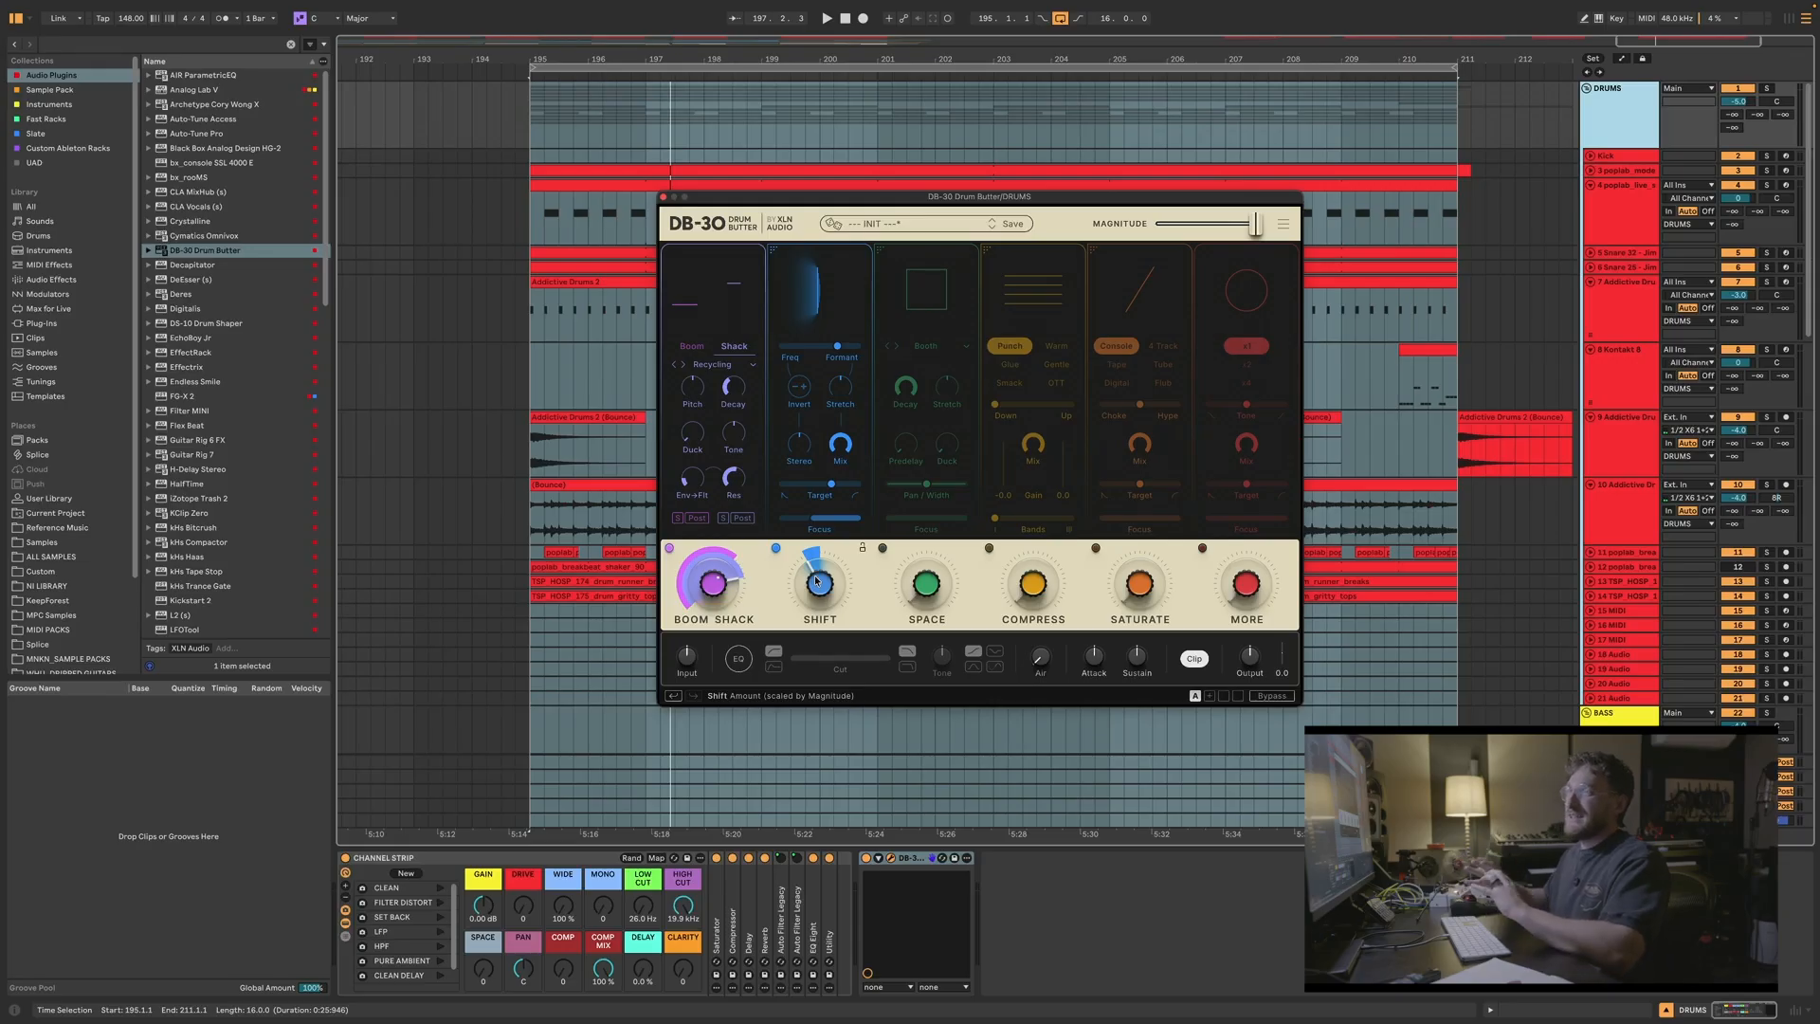
key(space)
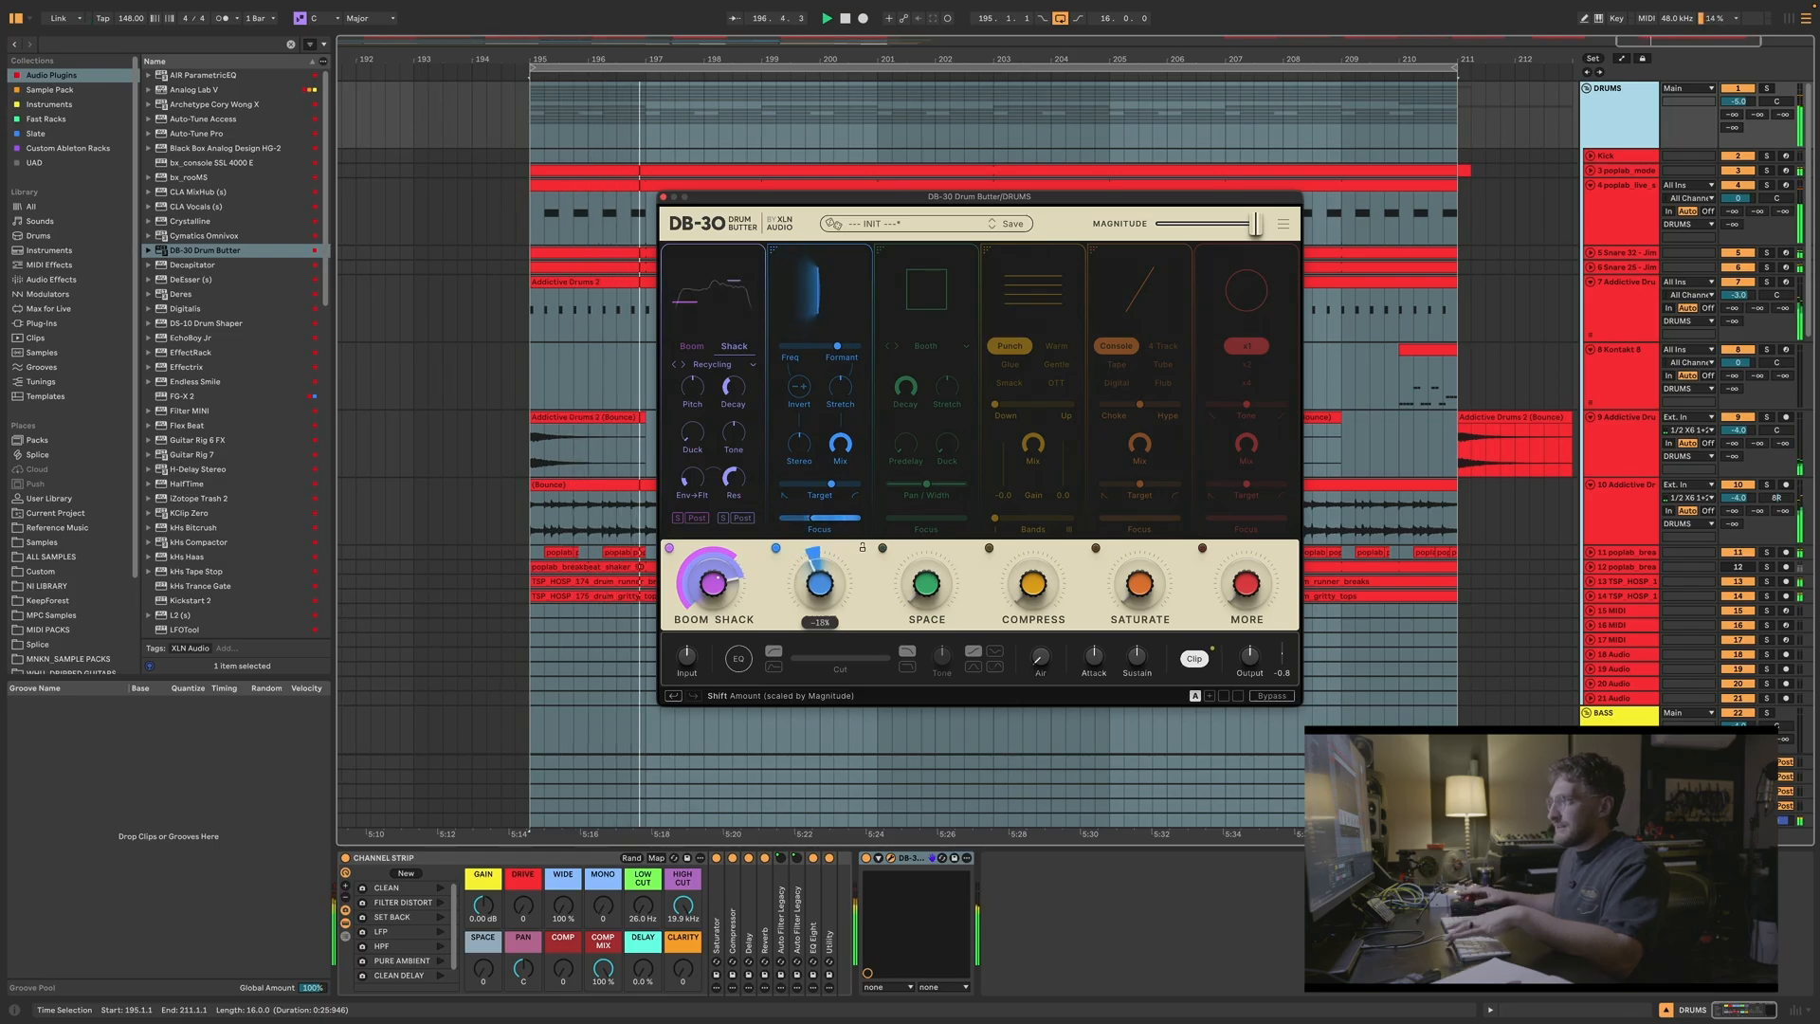
drag(829, 557, 832, 547)
Step: Raise the Space amount to maximum and play the drums through it
drag(914, 594, 913, 587)
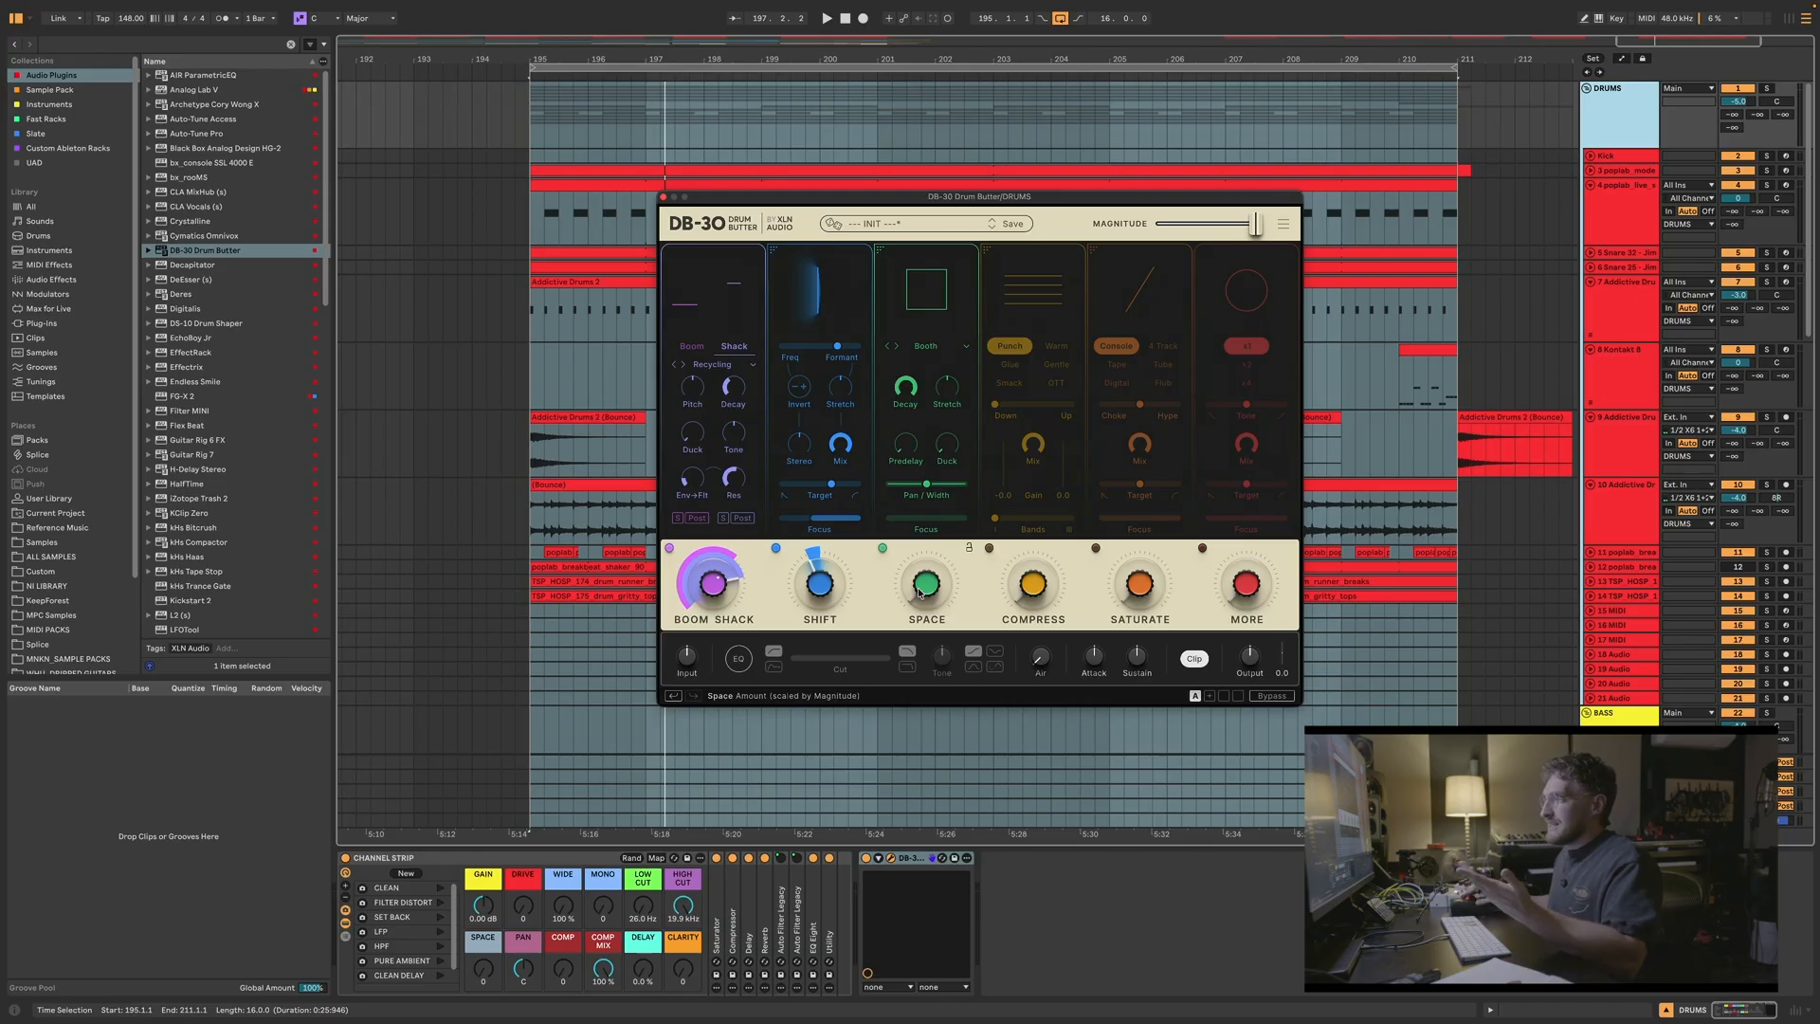
scroll(919, 593, up, 5)
key(space)
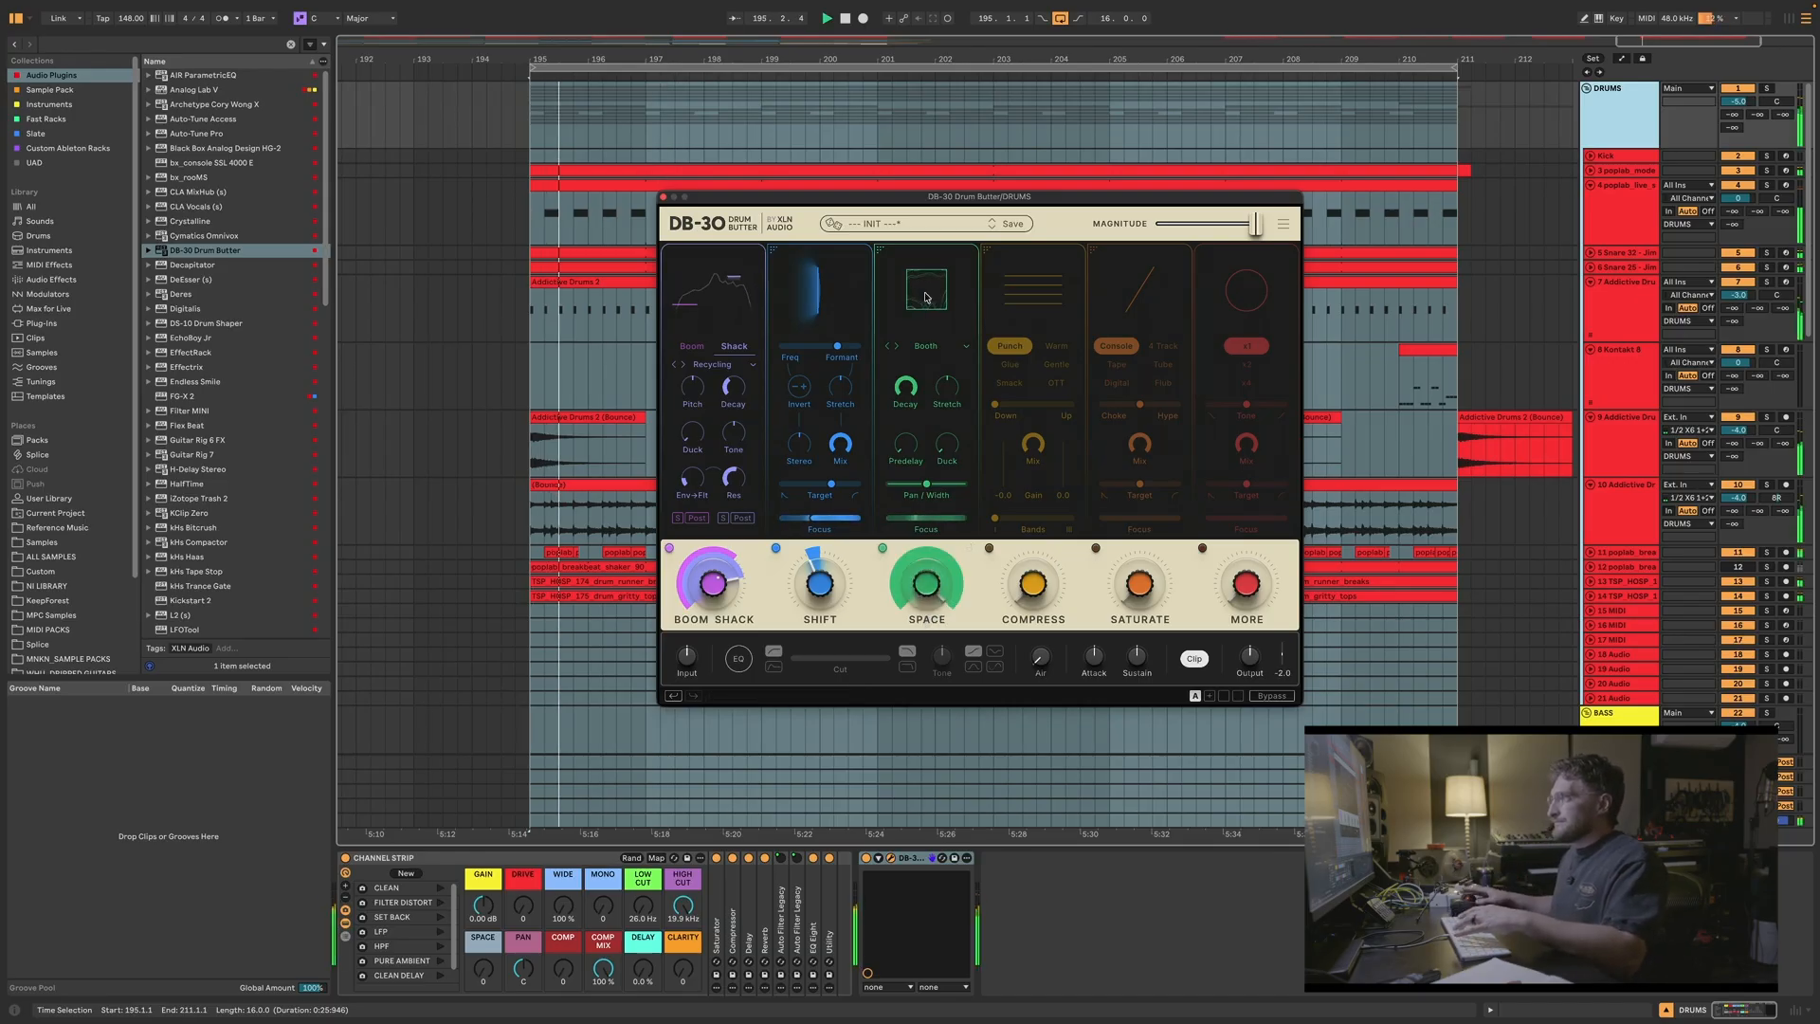
Step: Try the Small Room type in Space during playback, then switch it to Medium Room
click(928, 349)
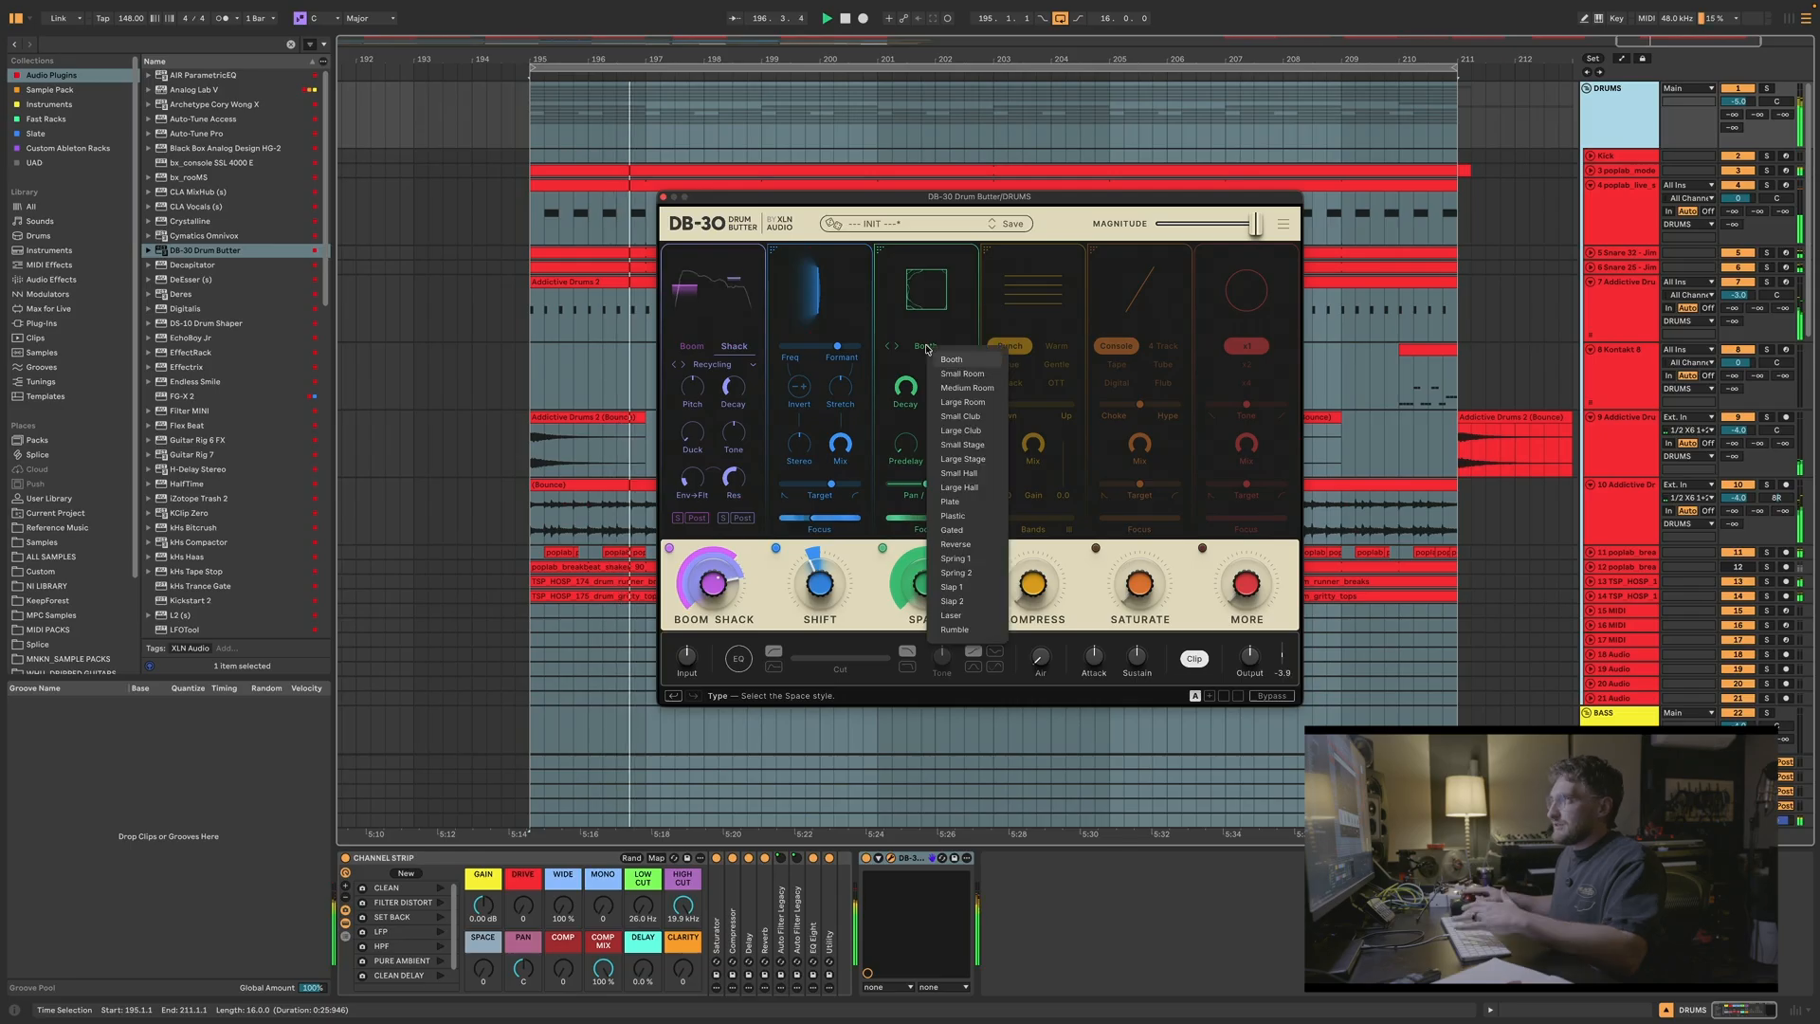
click(962, 387)
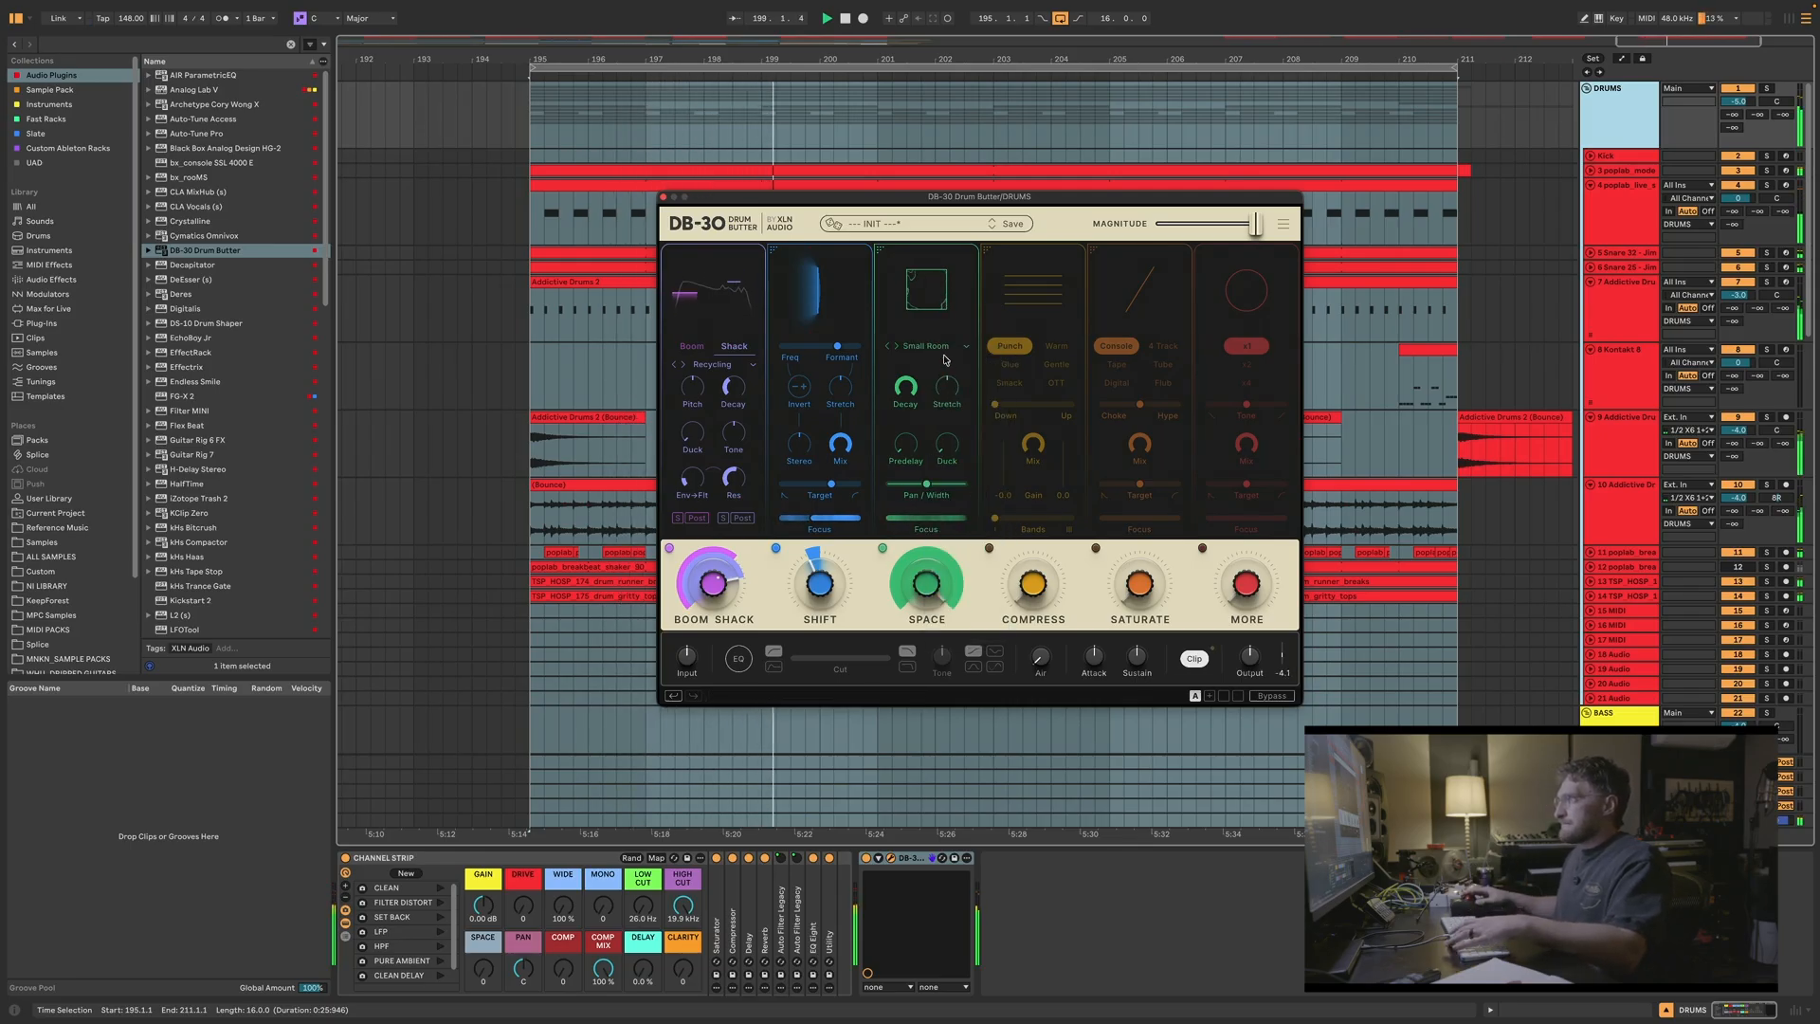
click(943, 349)
click(965, 389)
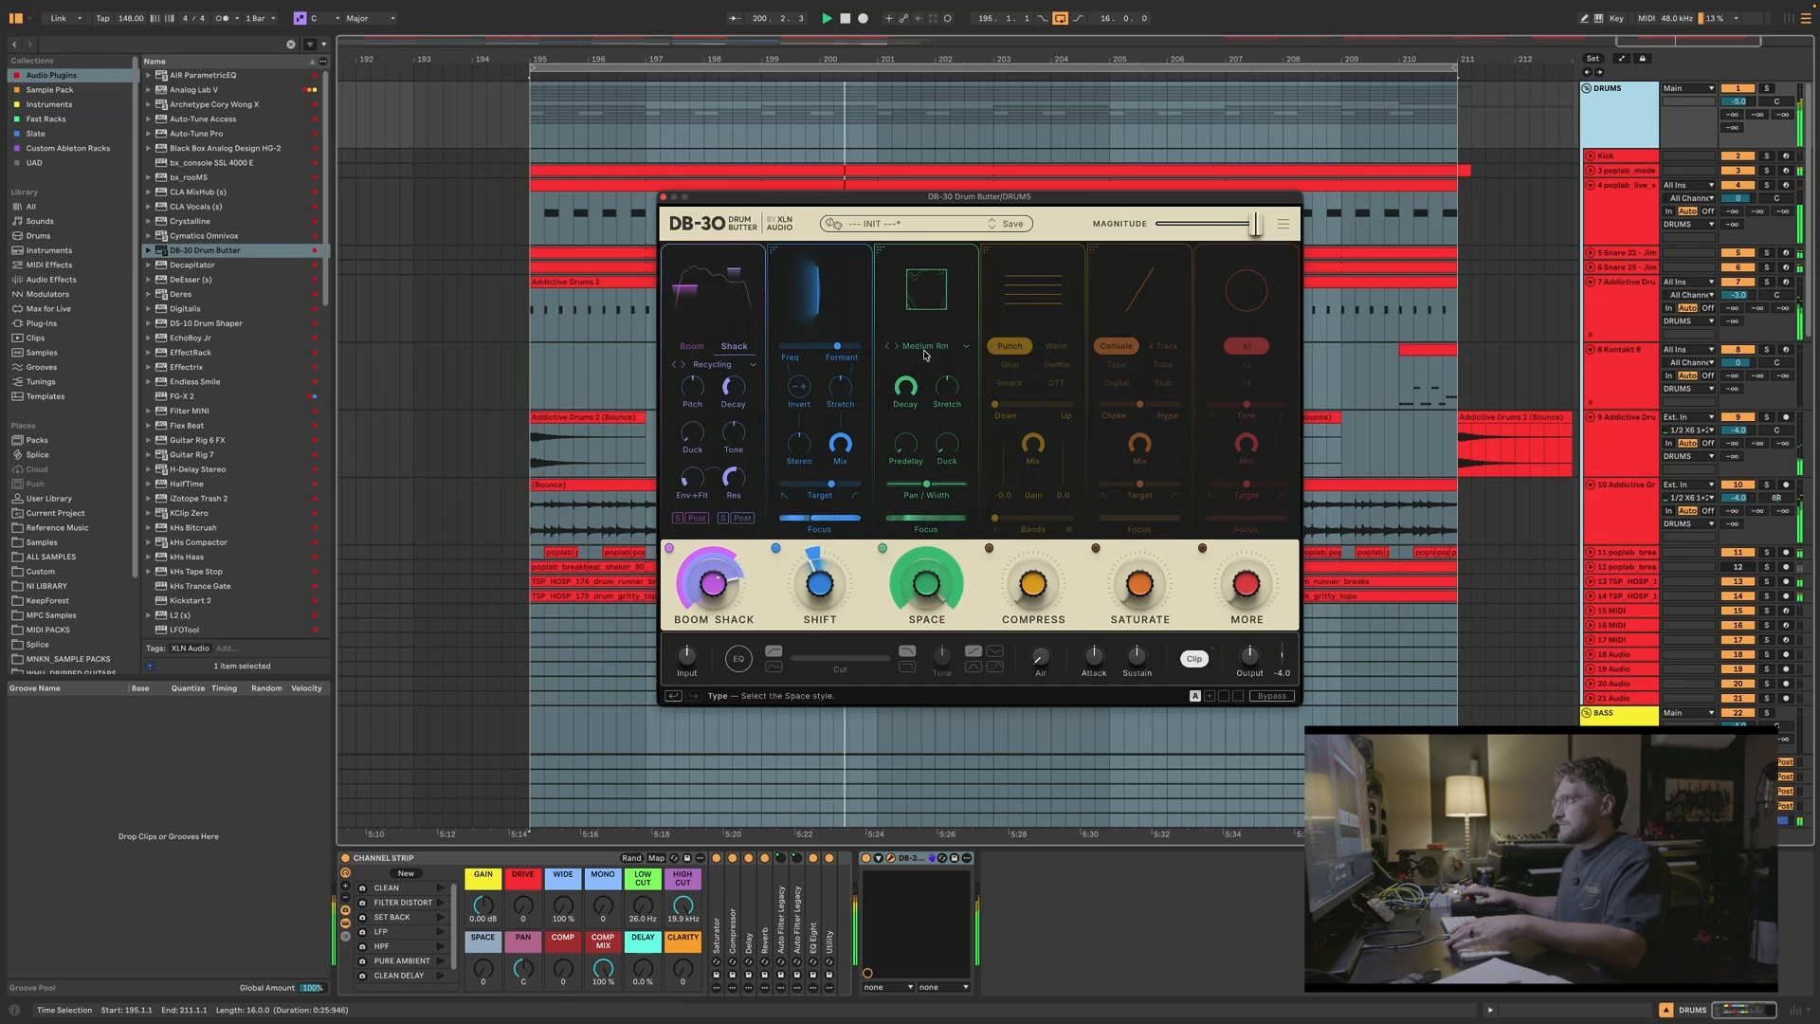
Step: Audition the Large Club, Plate and Reverse types in Space on the drums during playback
click(948, 347)
click(969, 432)
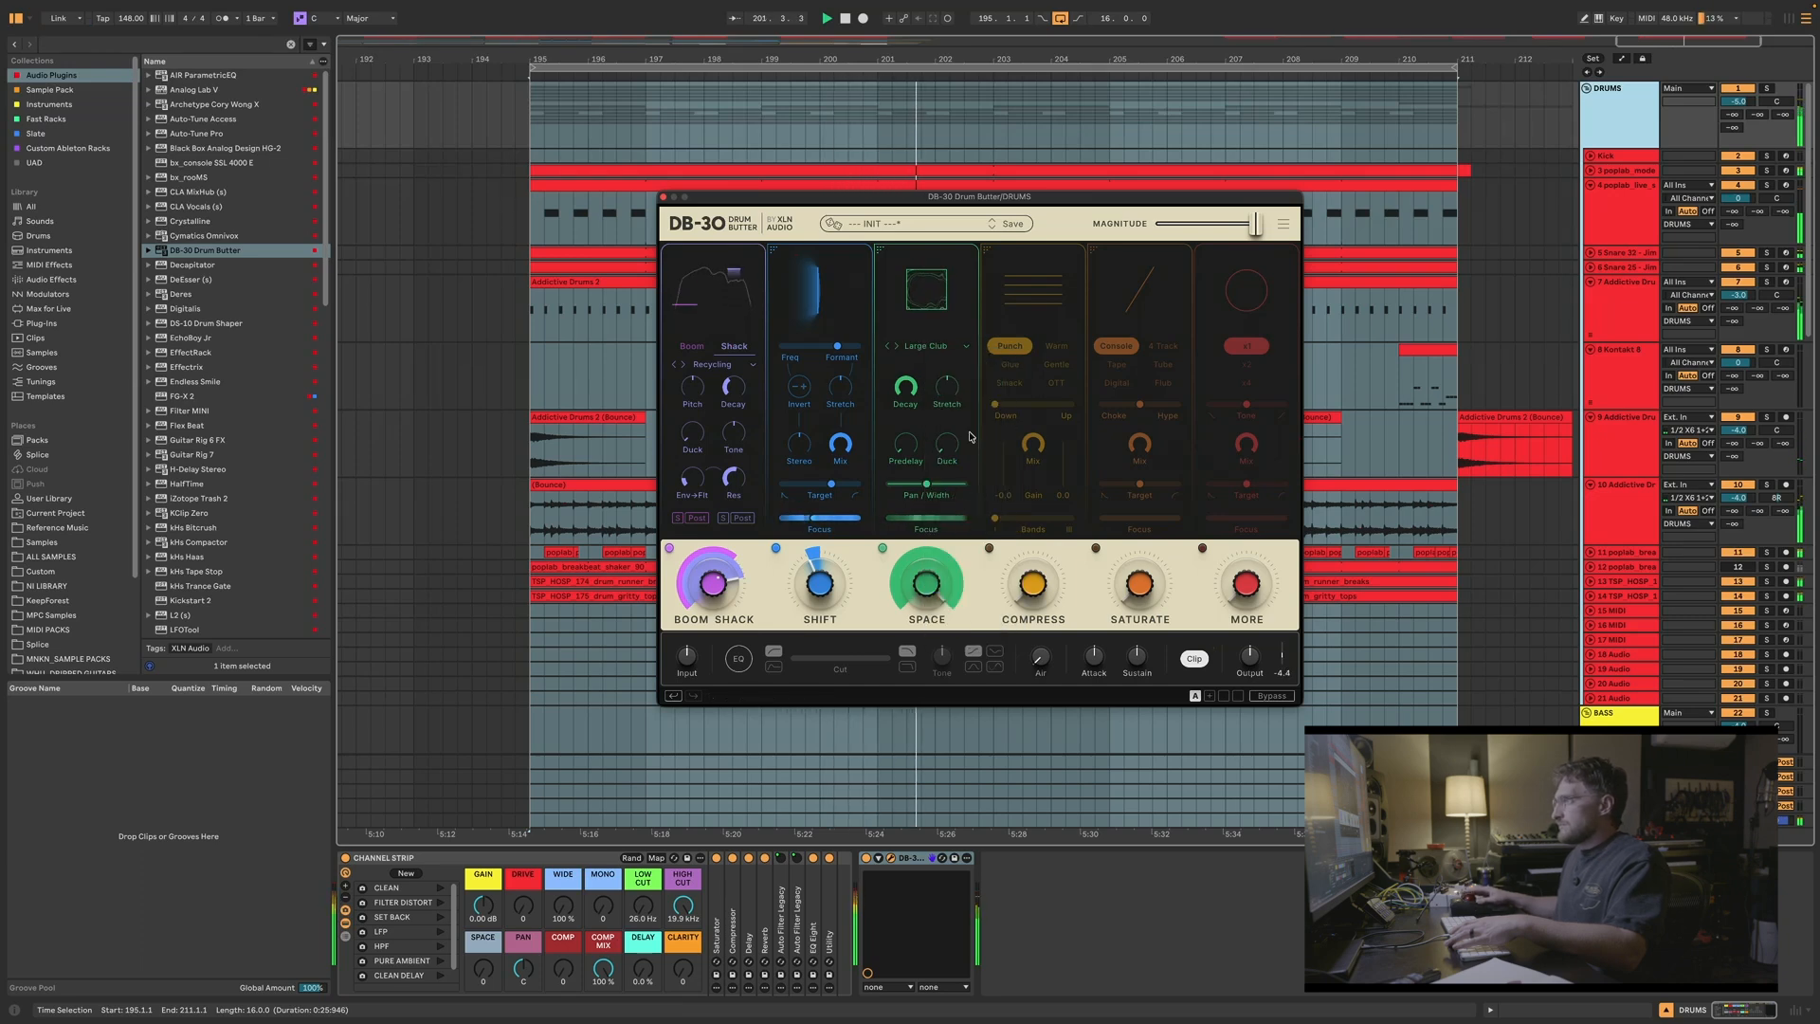
click(933, 352)
click(932, 353)
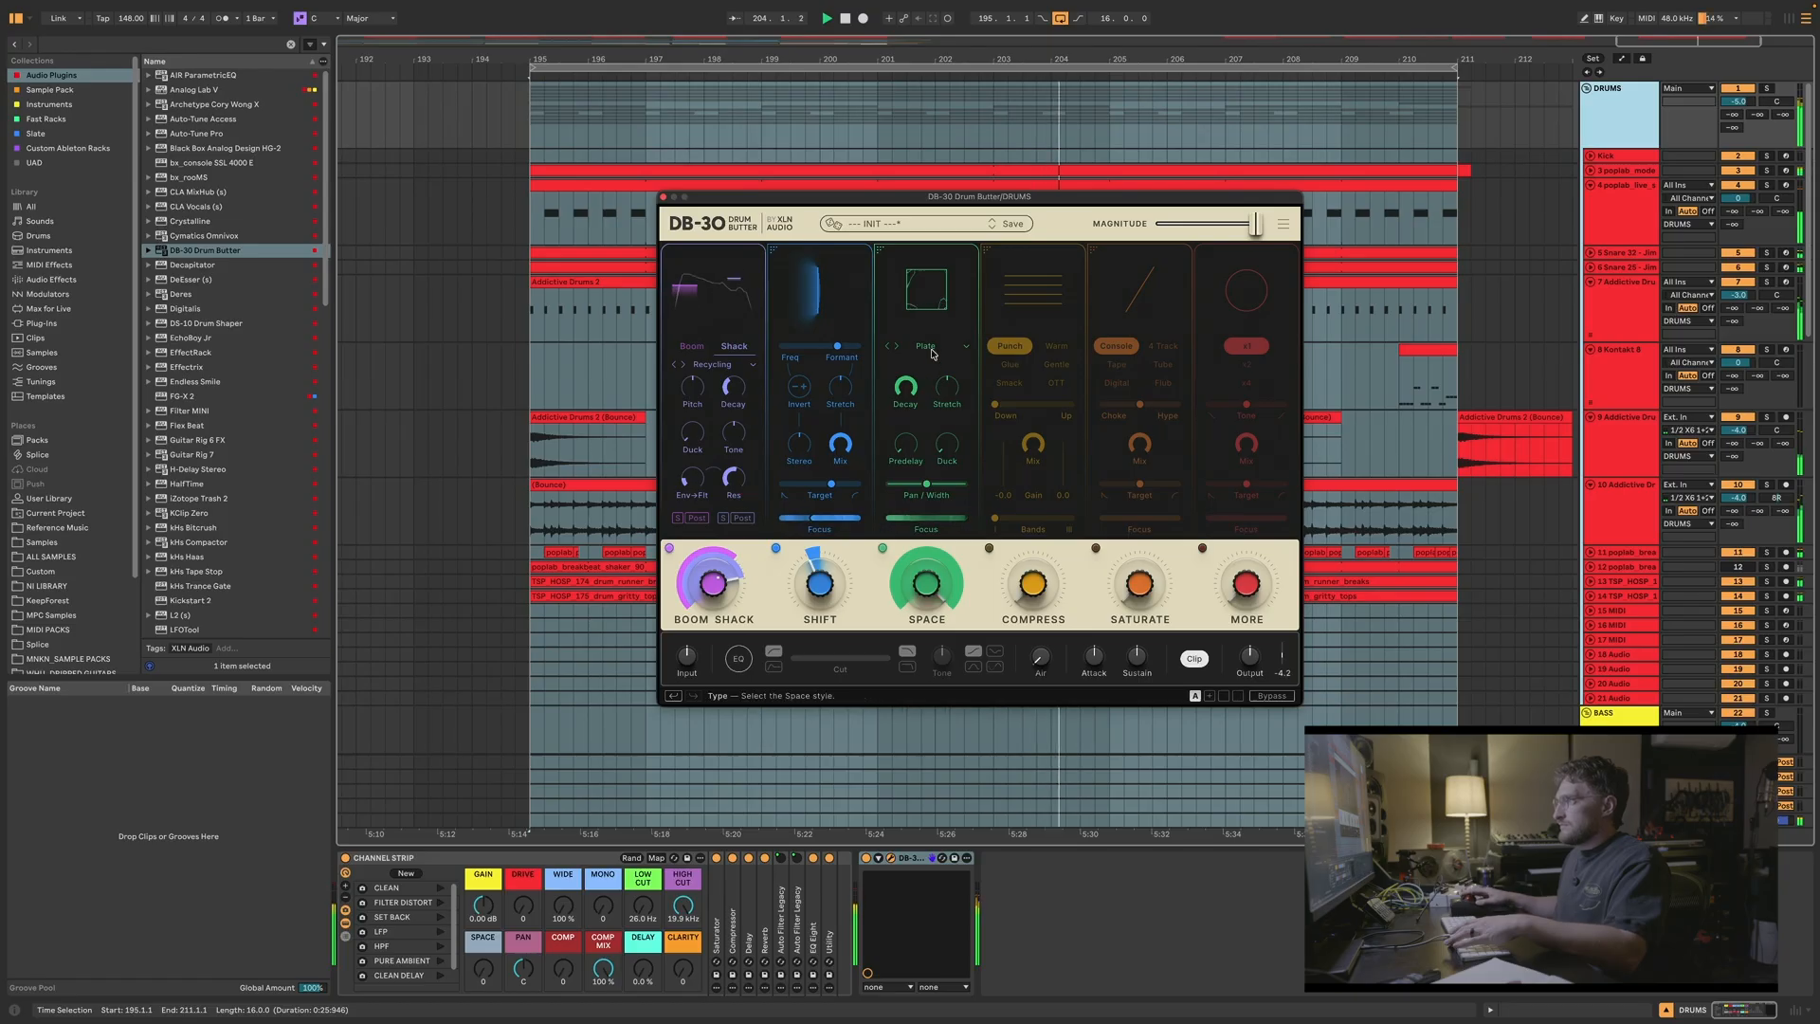
click(934, 352)
click(967, 543)
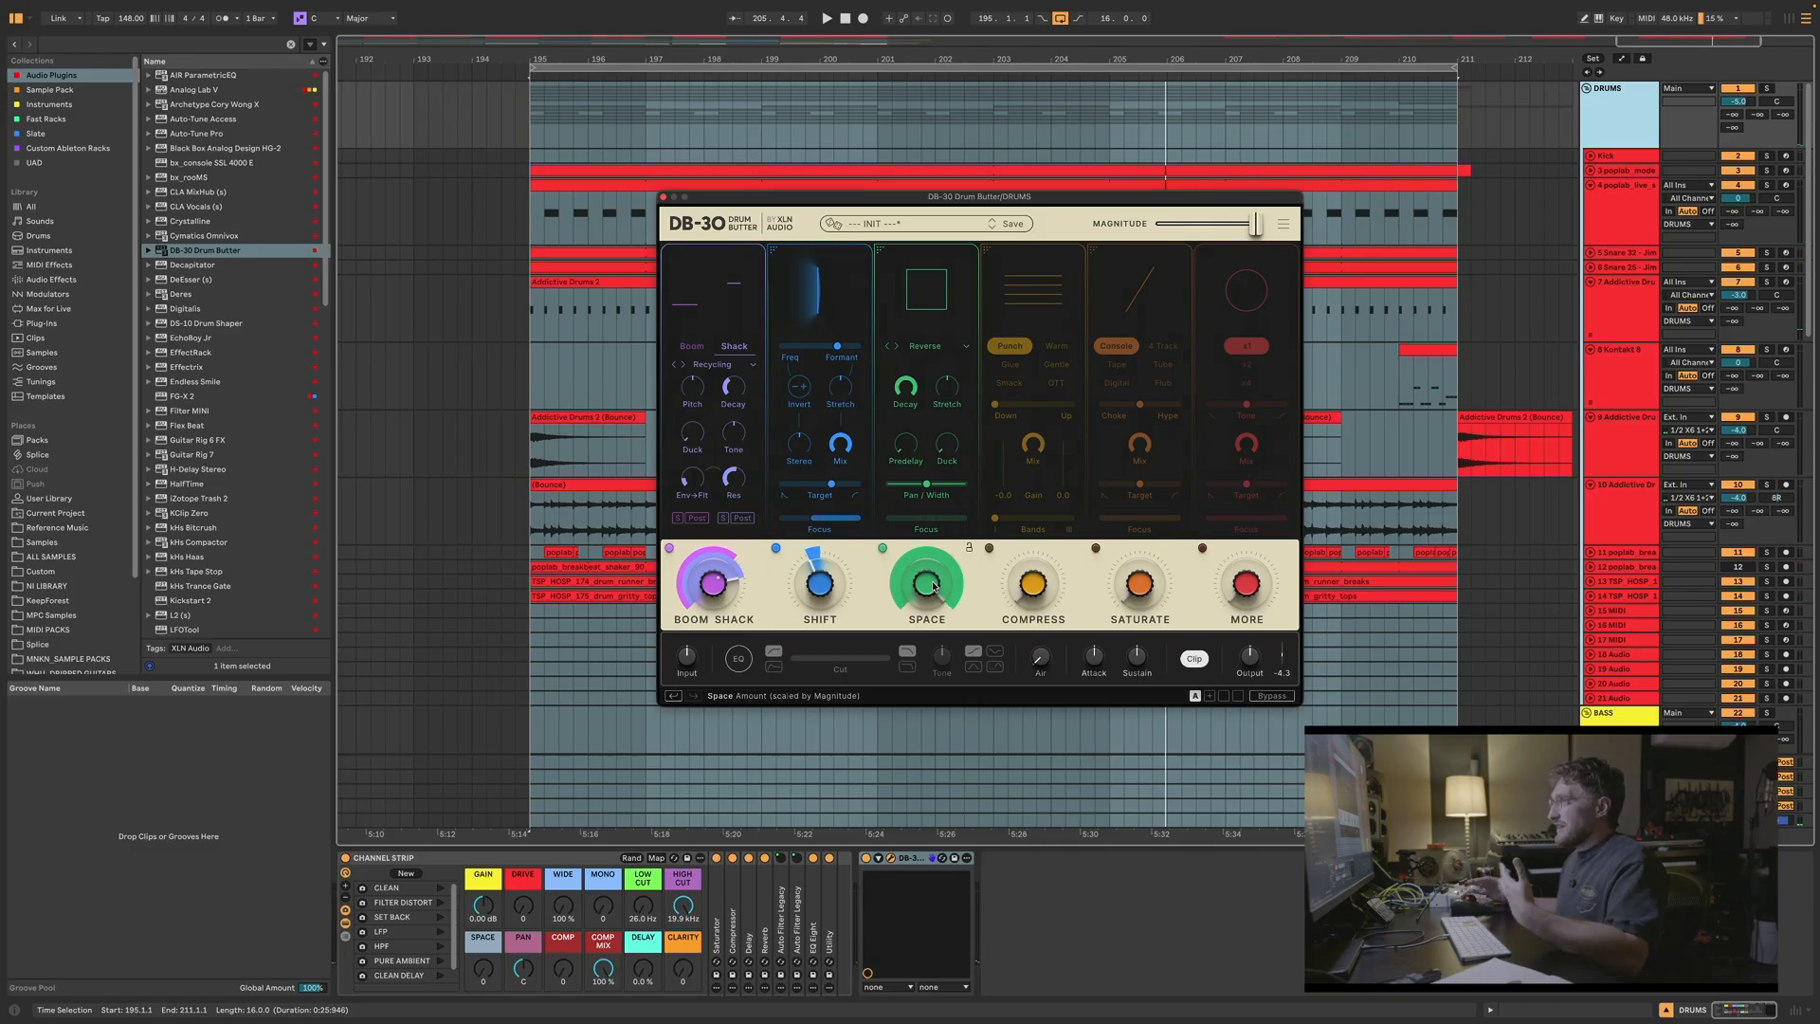
Step: Audition the Spring 1 and Spring 2 types in Space with the drums playing
click(936, 349)
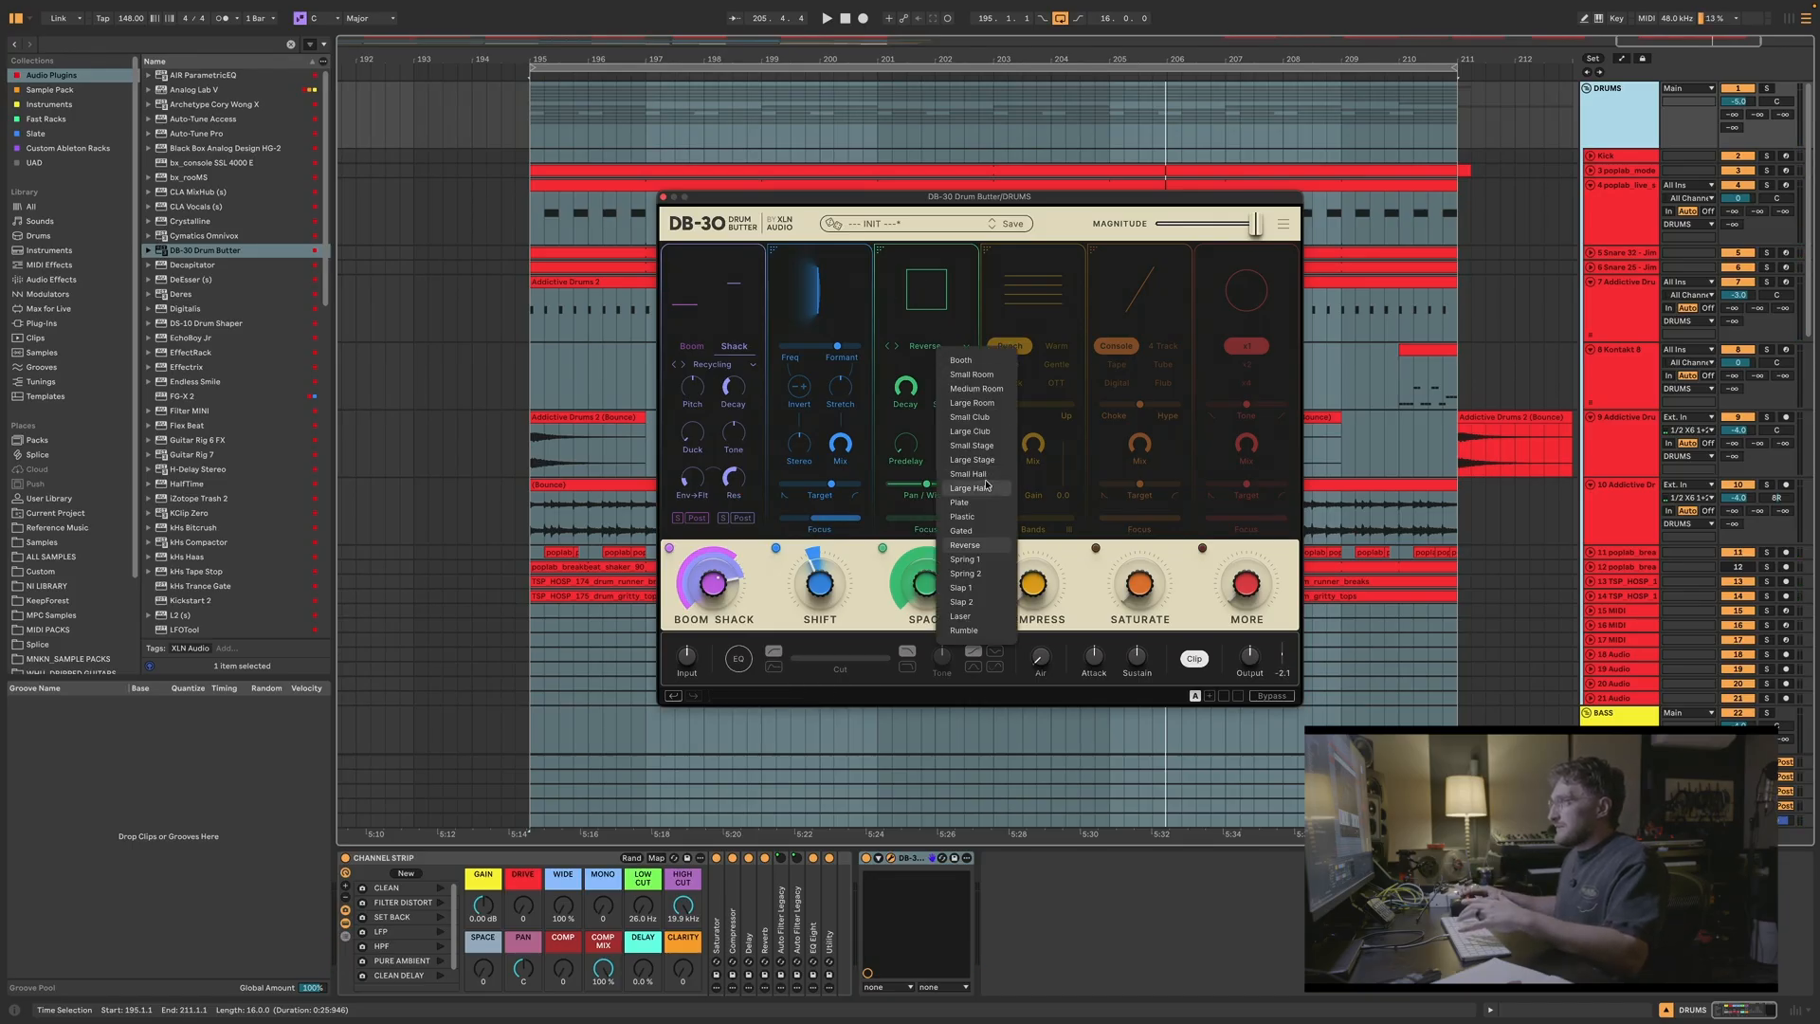
click(969, 560)
key(space)
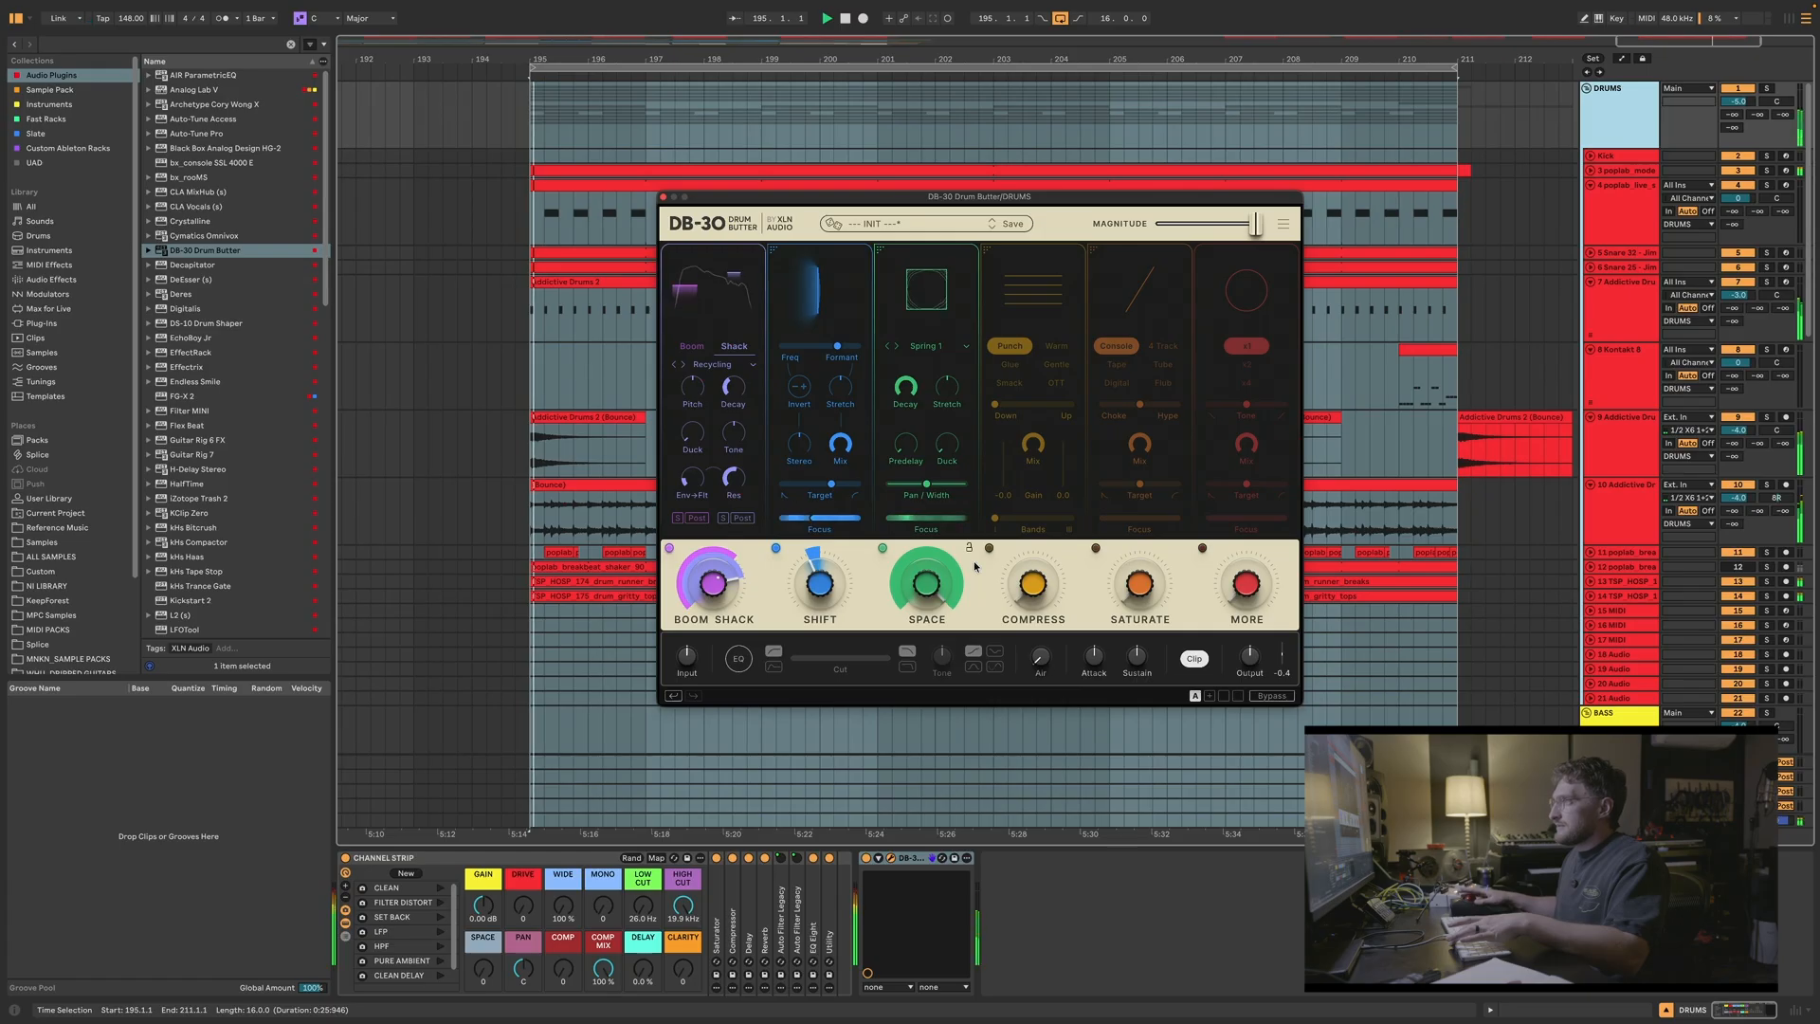
click(939, 347)
click(976, 578)
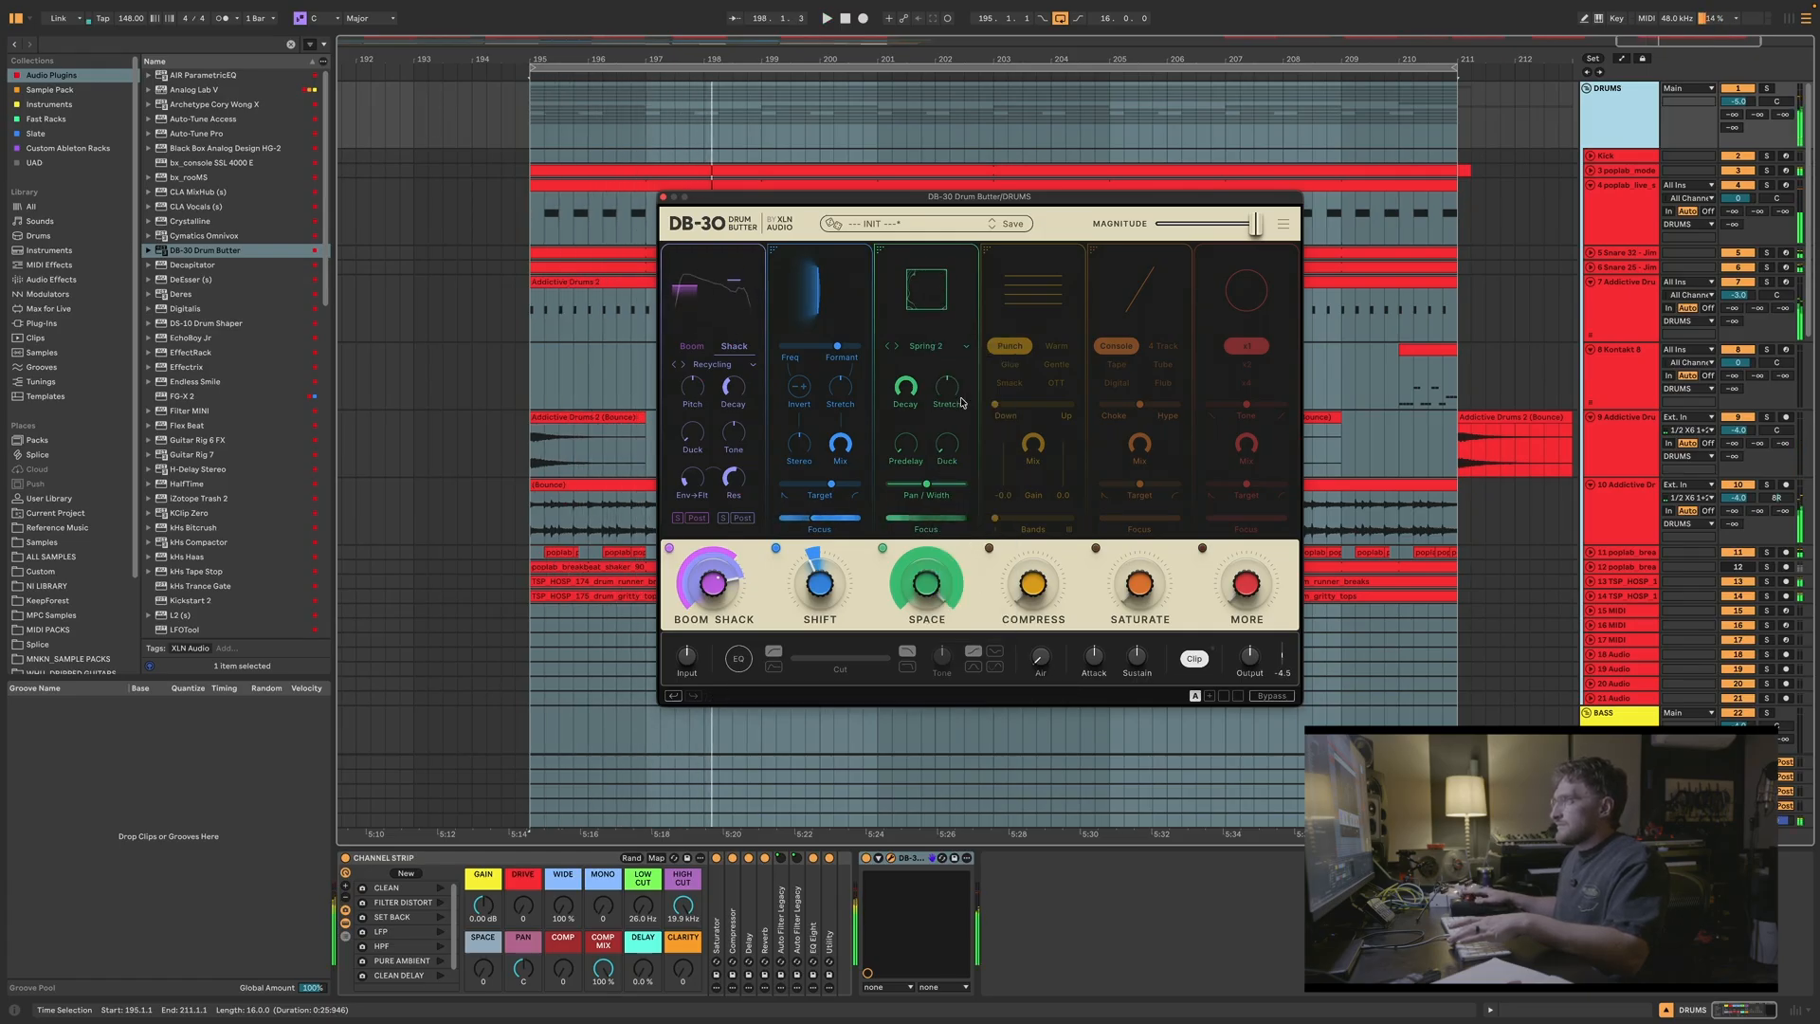
Step: Try the Slap 1 and Slap 2 types in Space during playback, lowering the Space amount and raising it to about 71%
click(934, 349)
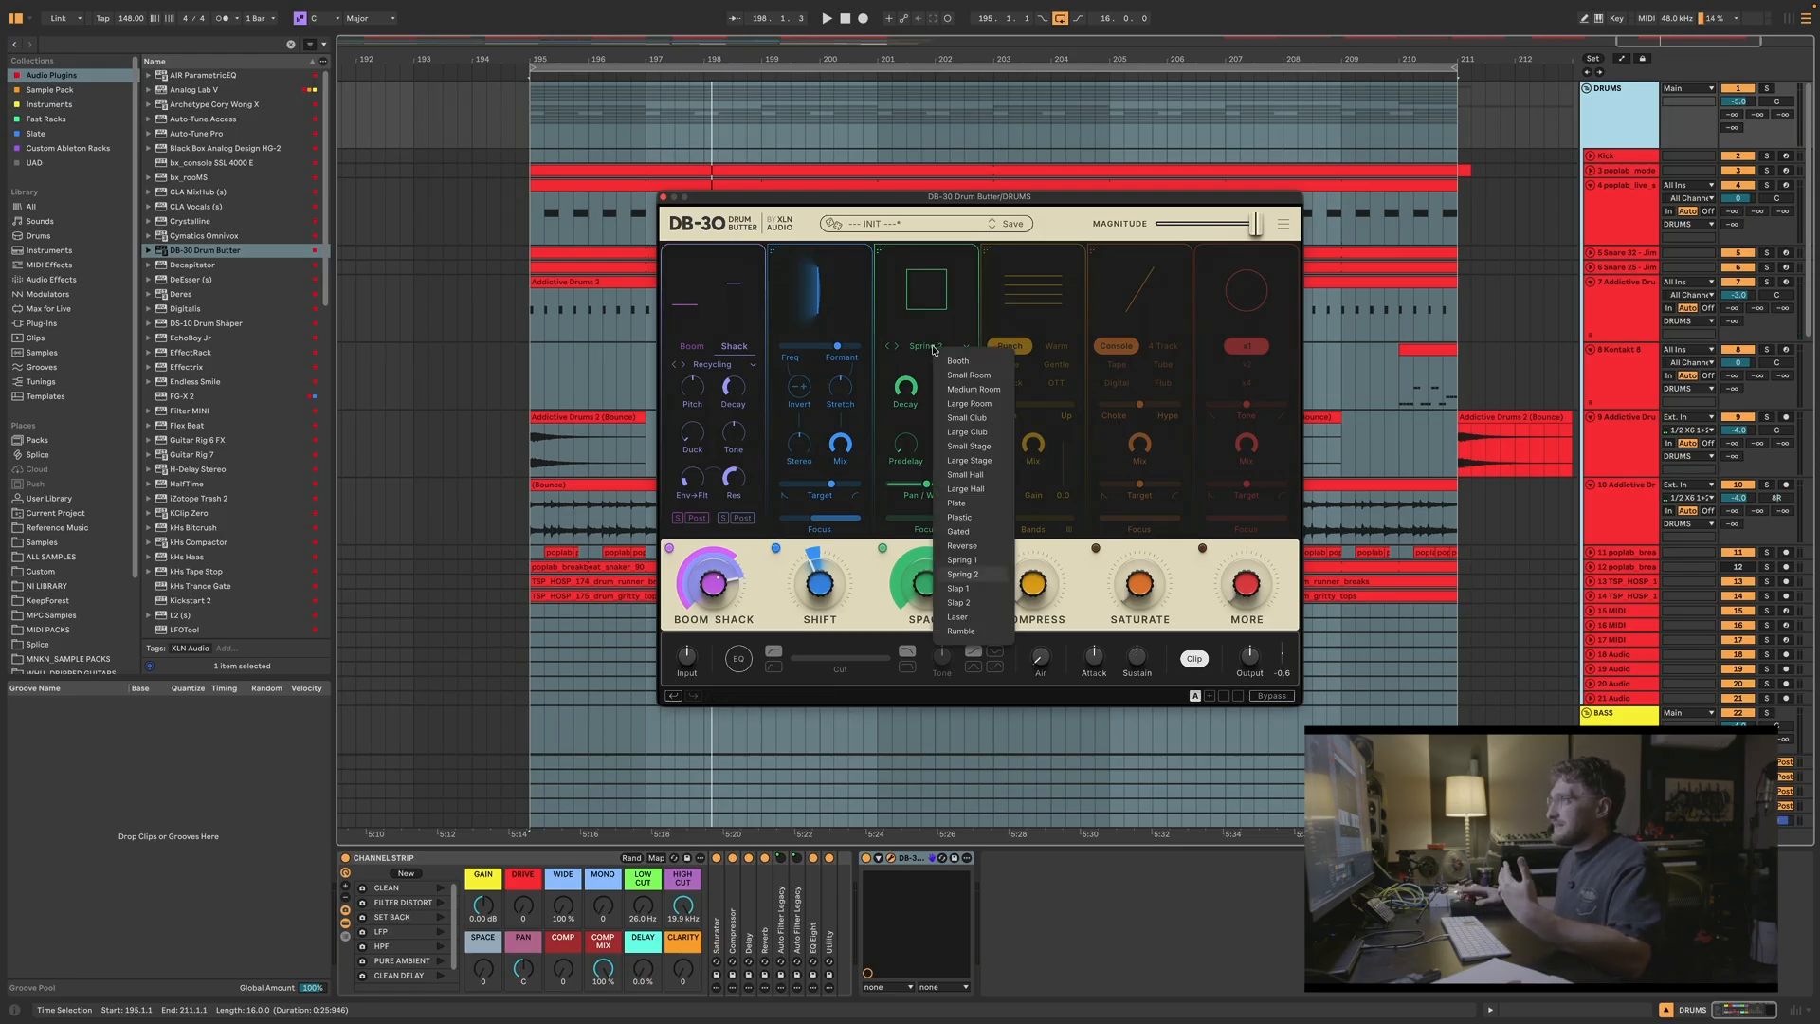
click(971, 589)
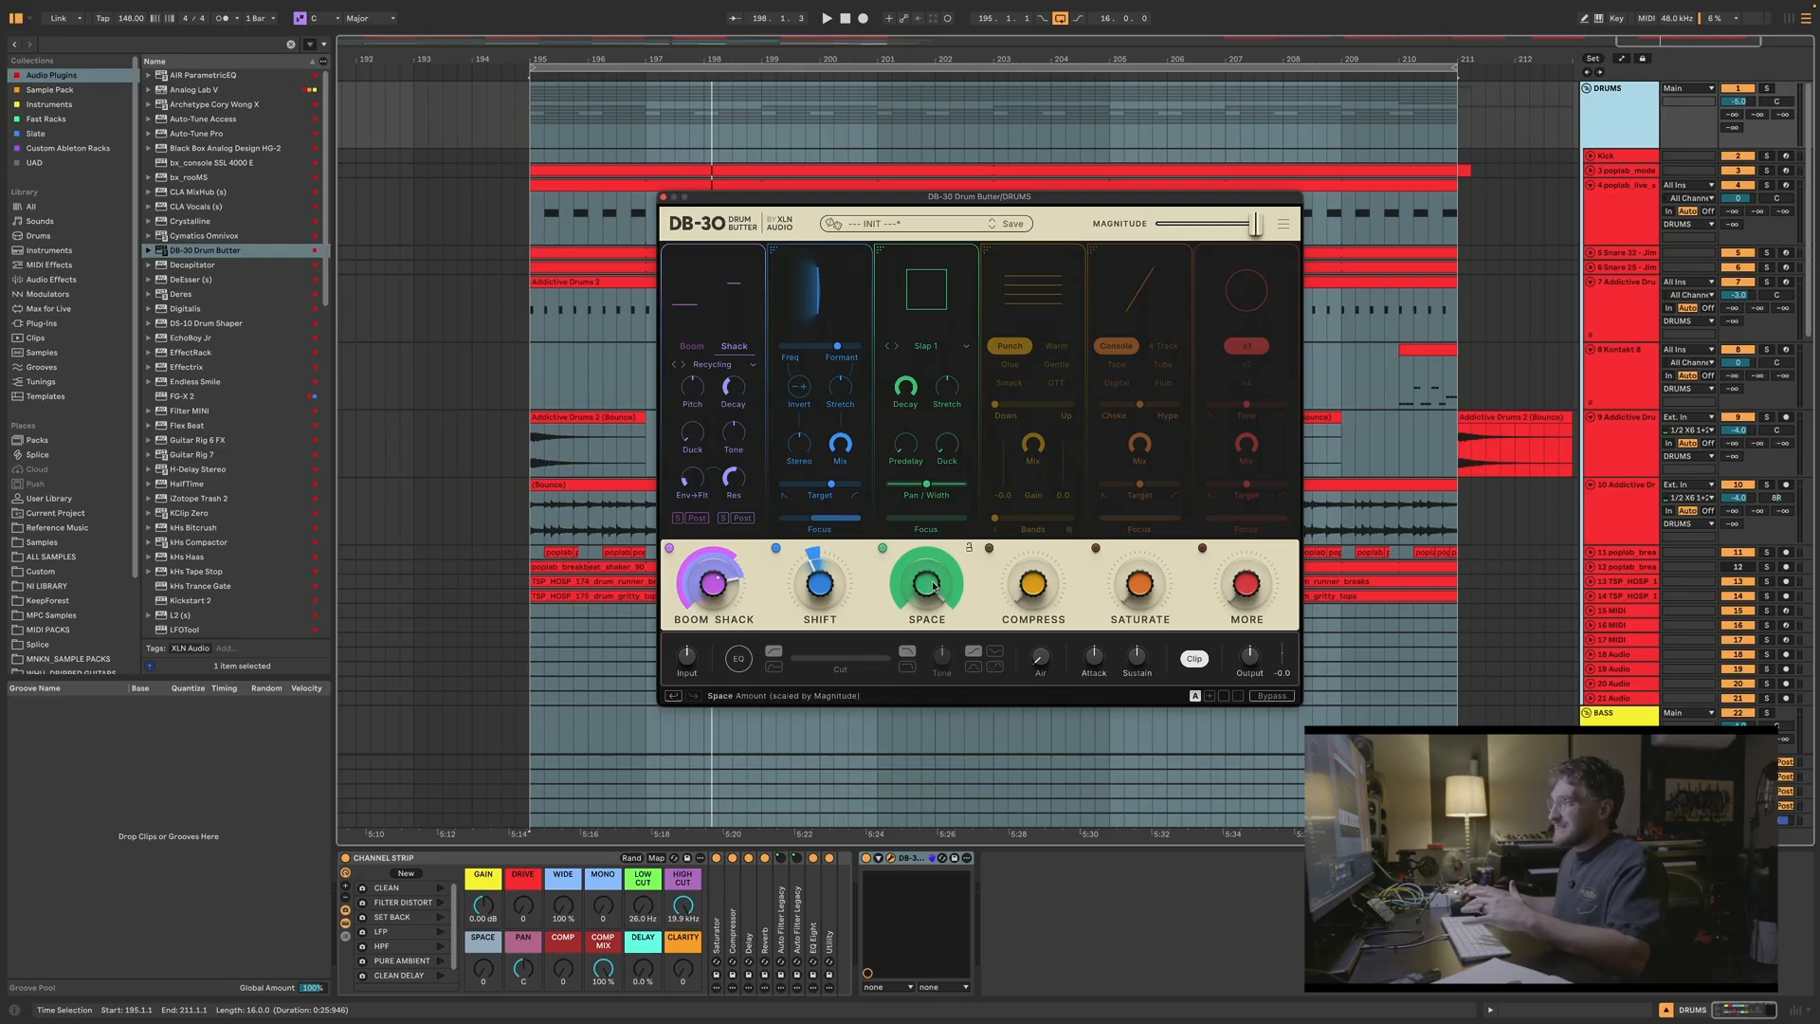
key(space)
drag(926, 584, 926, 646)
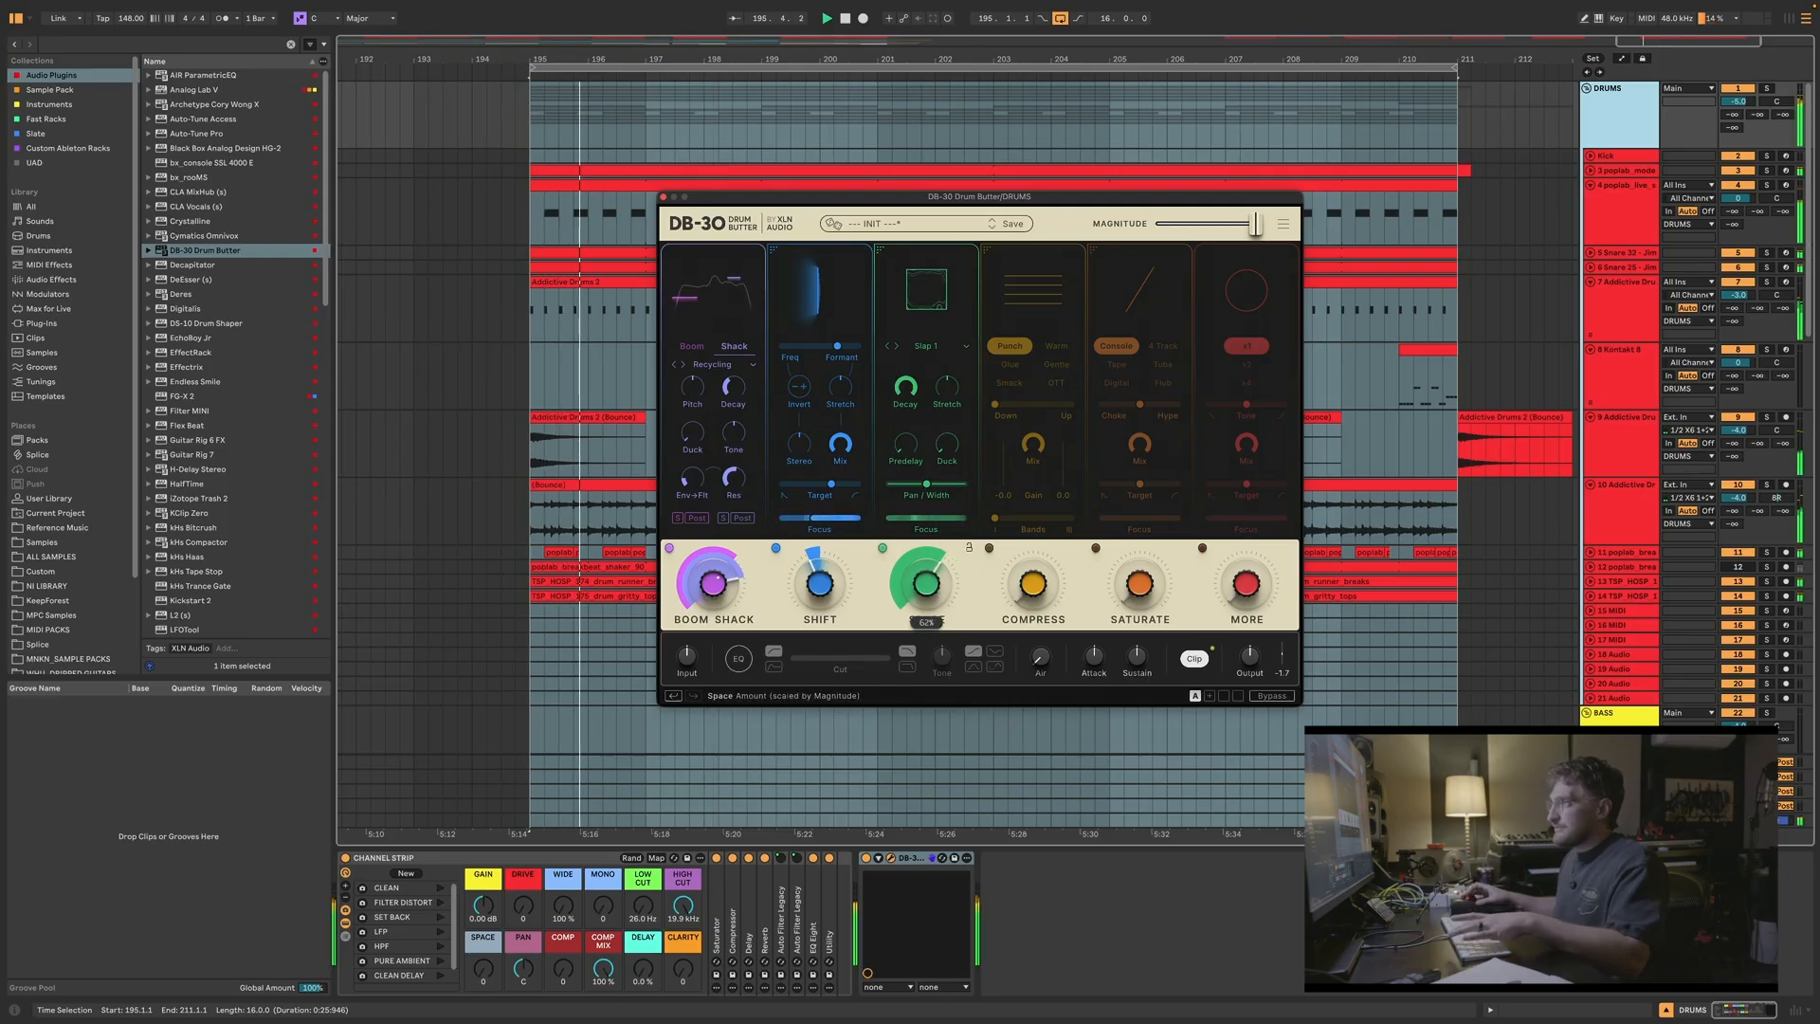
click(935, 362)
click(948, 606)
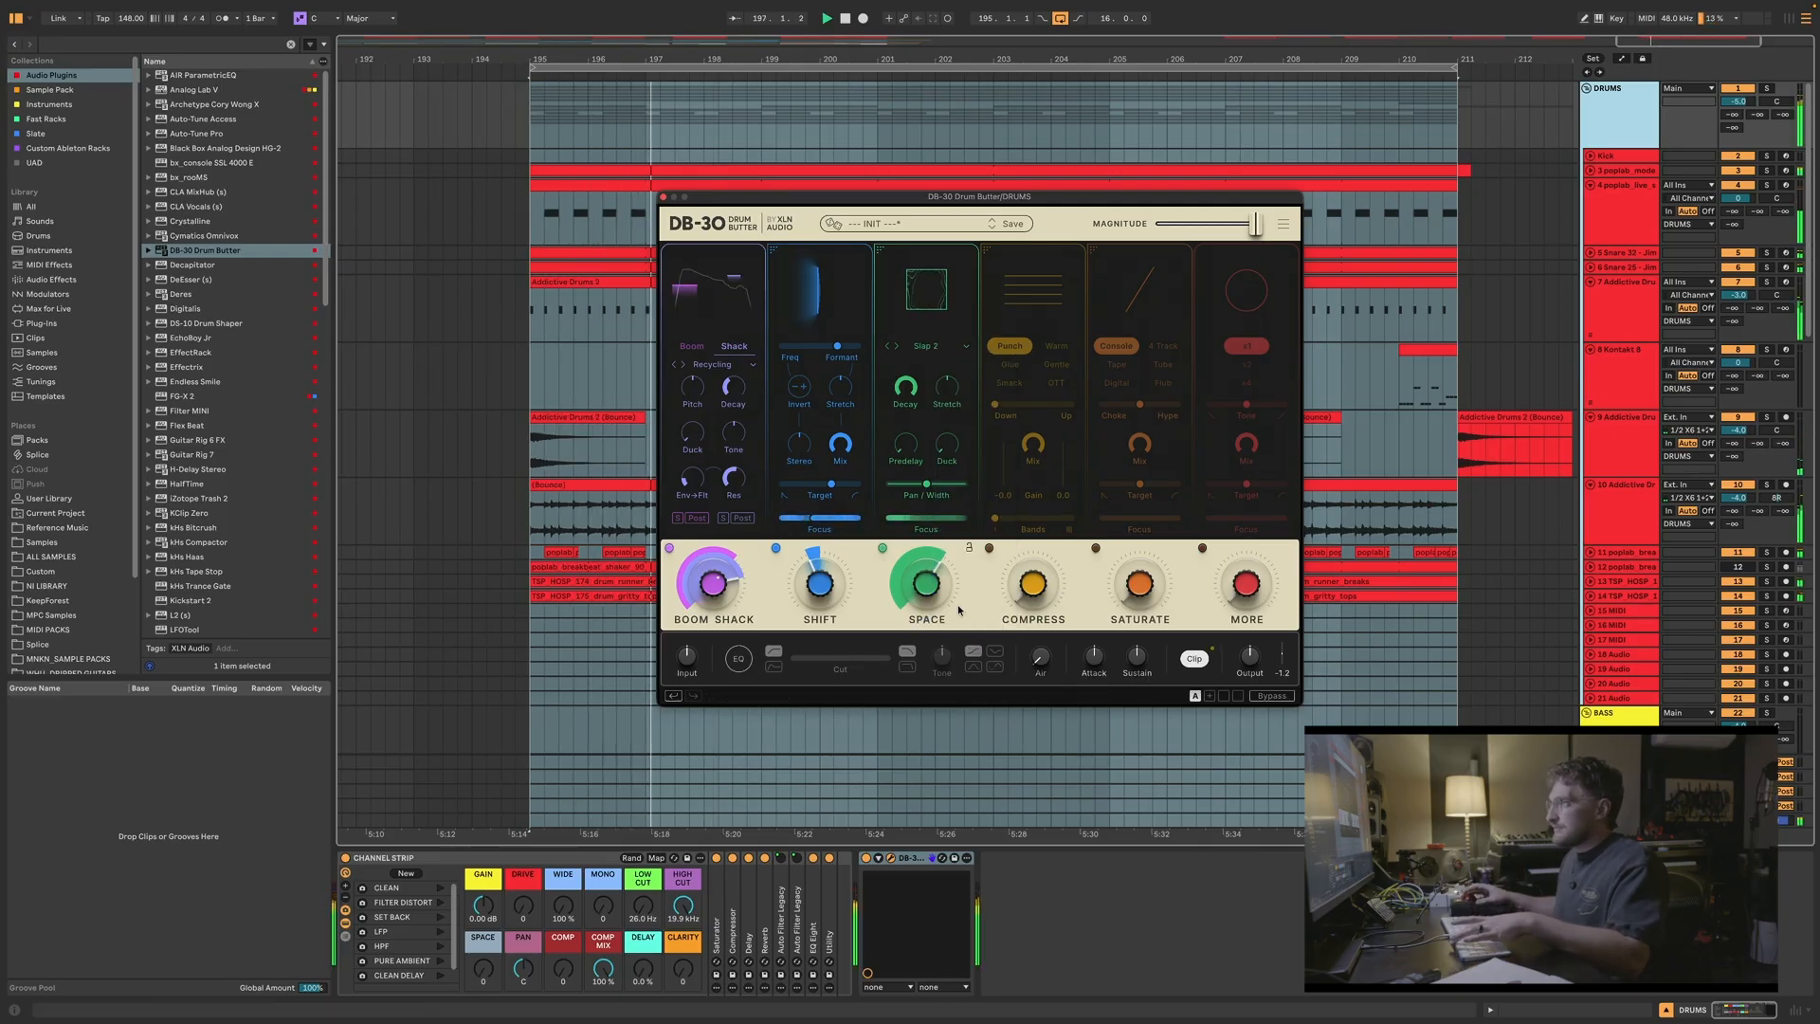
drag(941, 582, 942, 572)
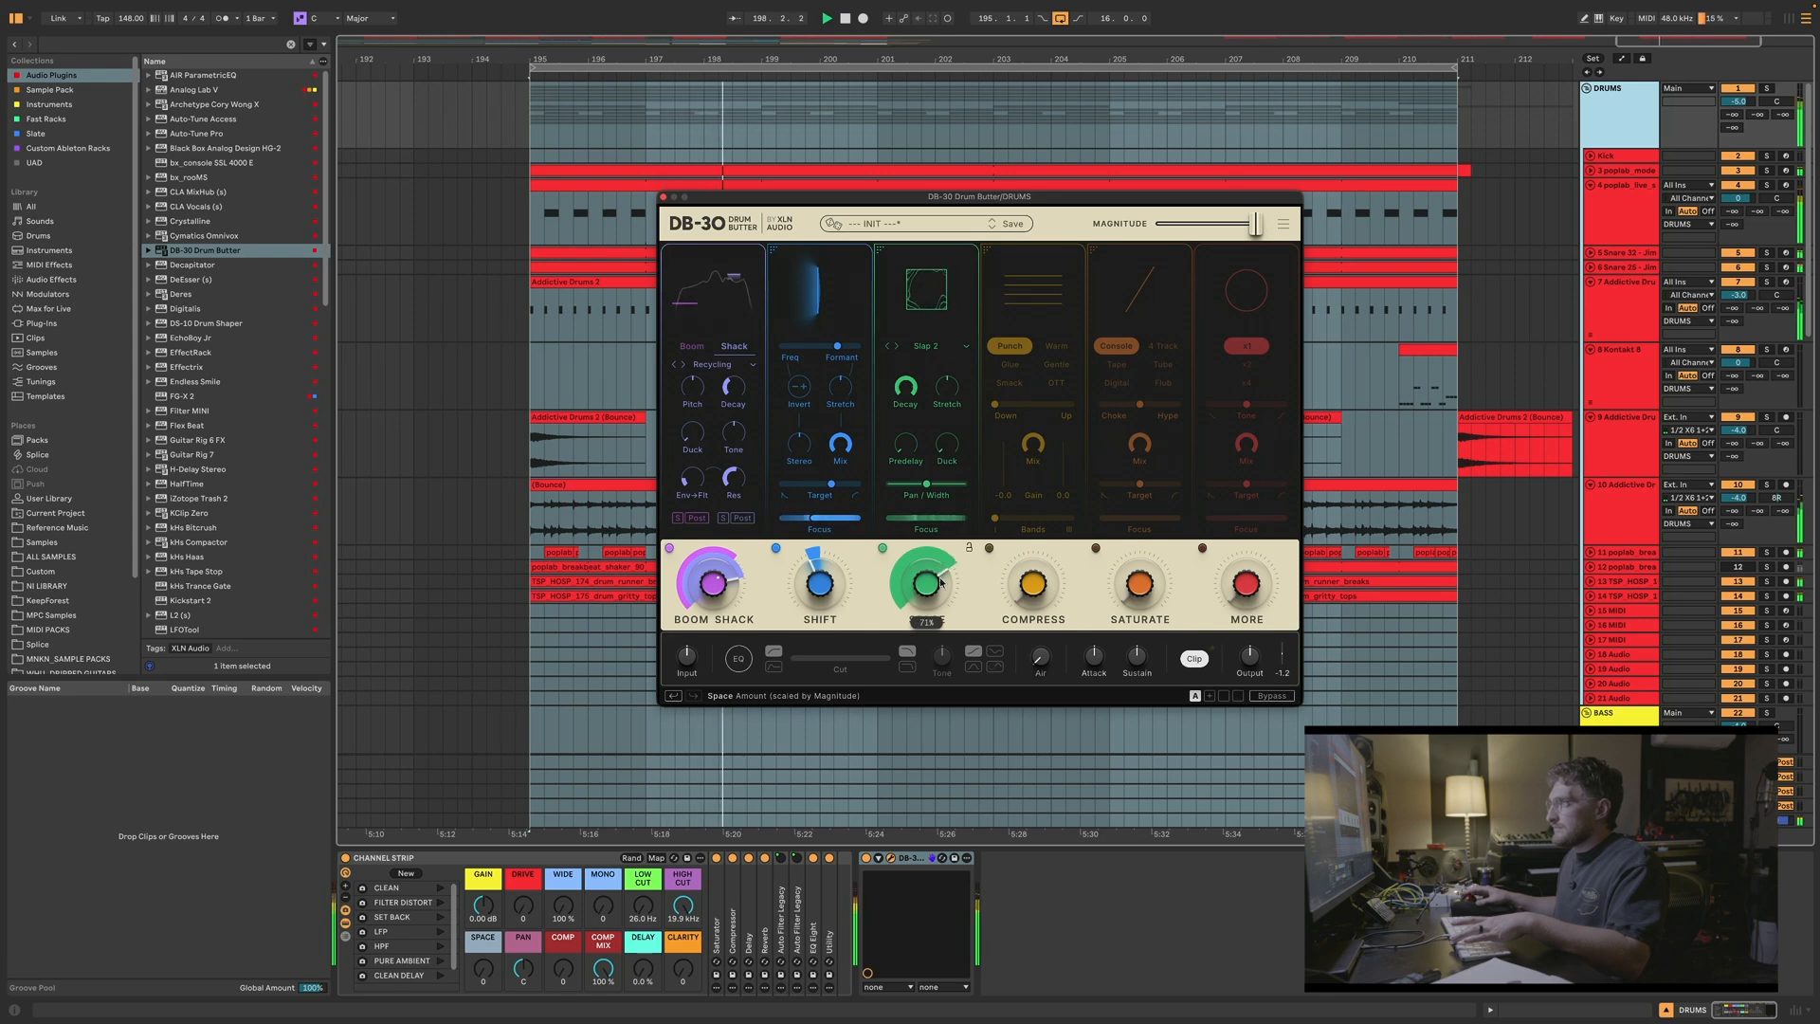
Step: Switch the Space type to Laser and raise the Space amount to 100% during playback
click(926, 346)
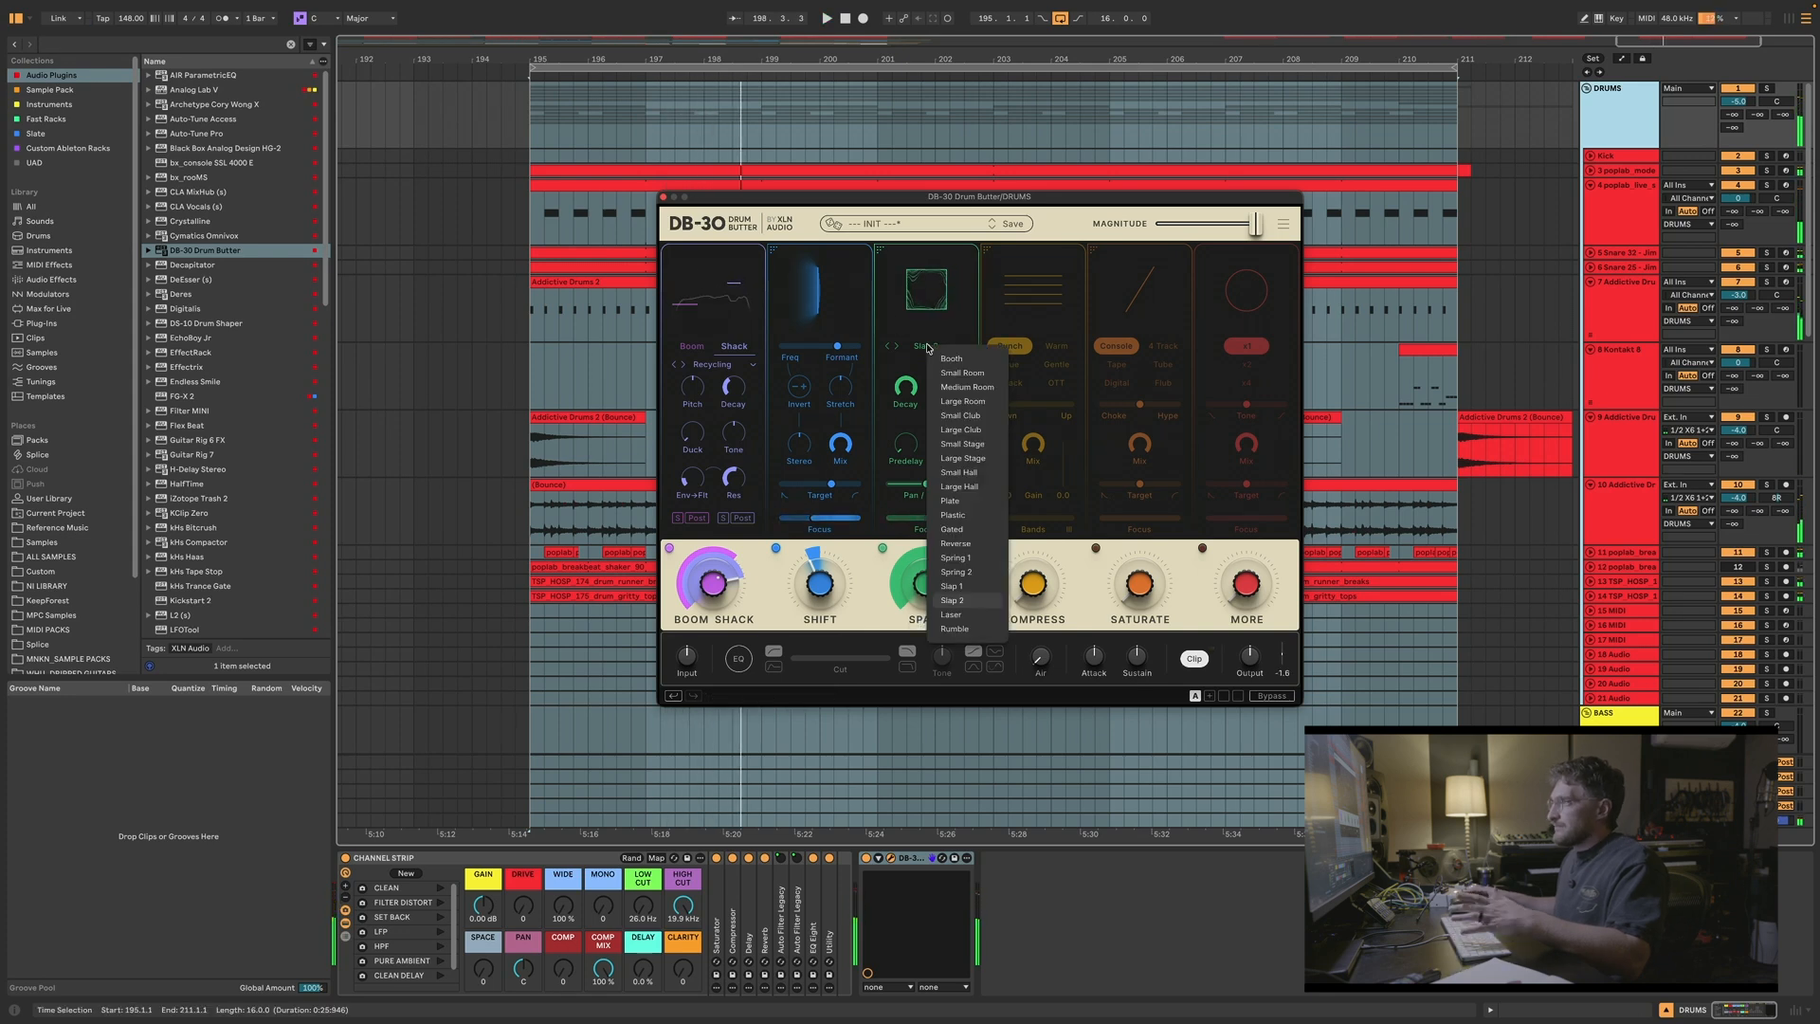
click(951, 614)
drag(926, 583, 926, 554)
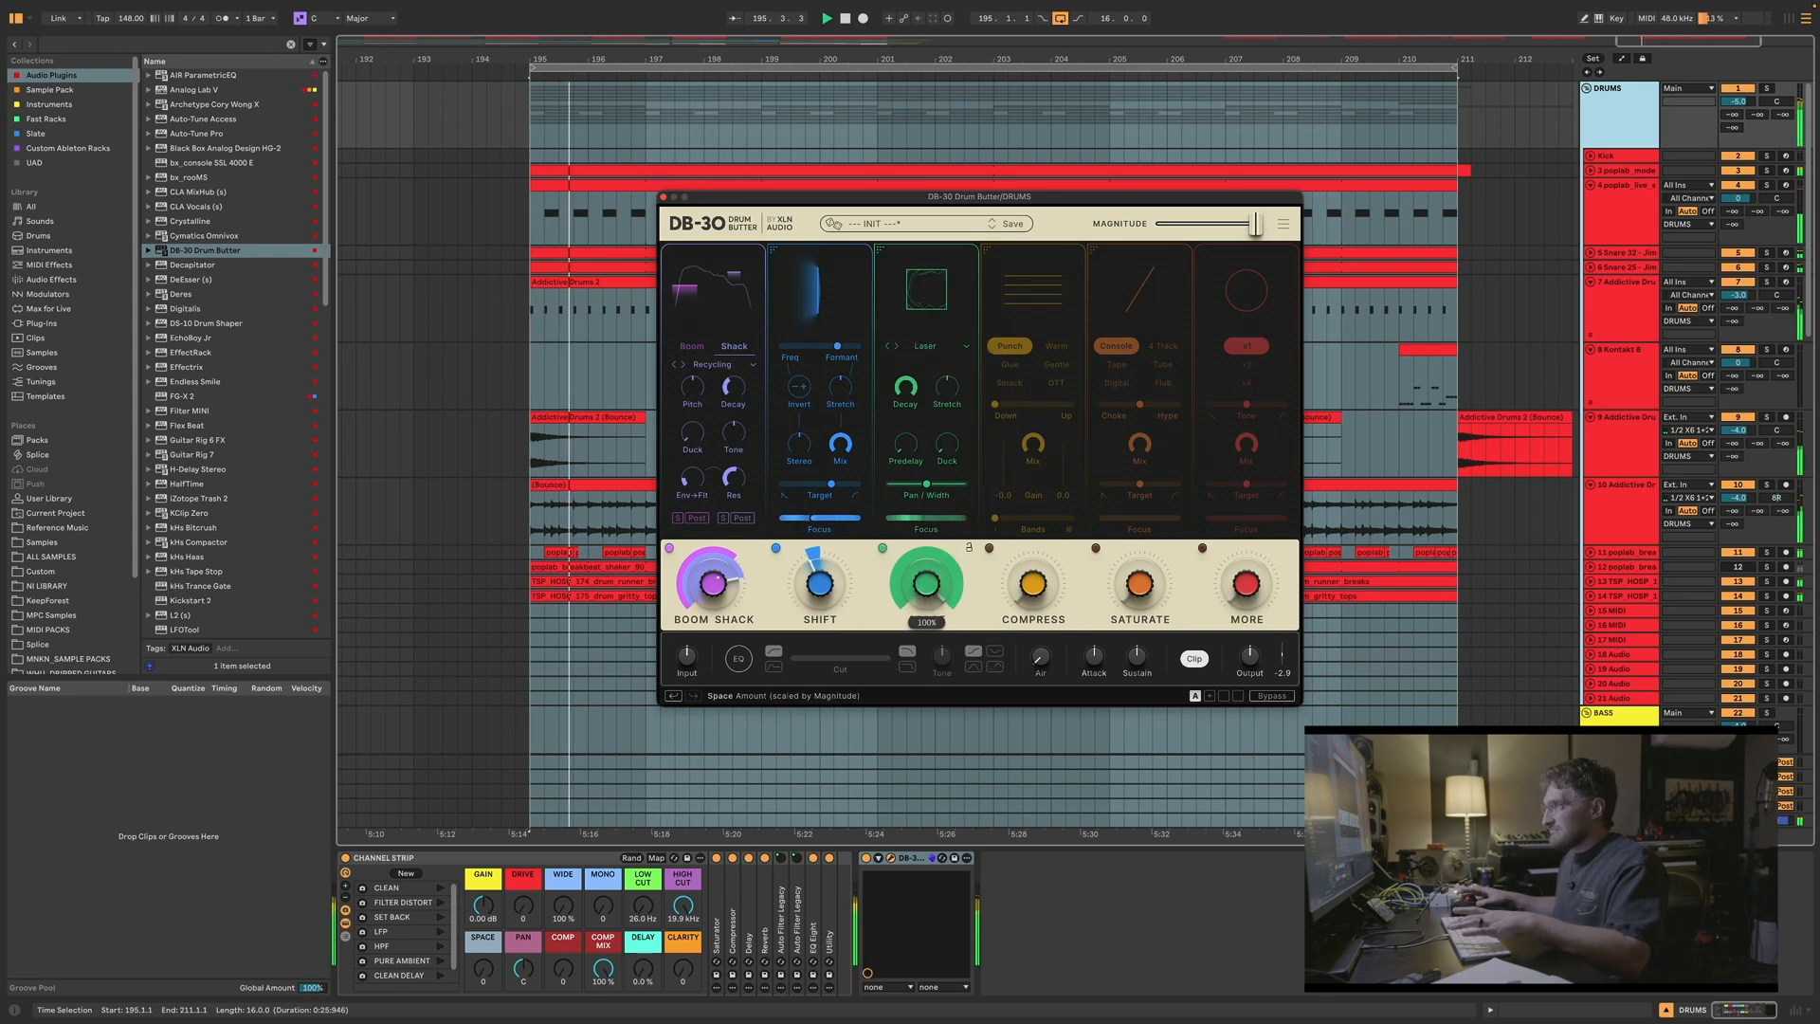
drag(931, 455, 932, 465)
key(space)
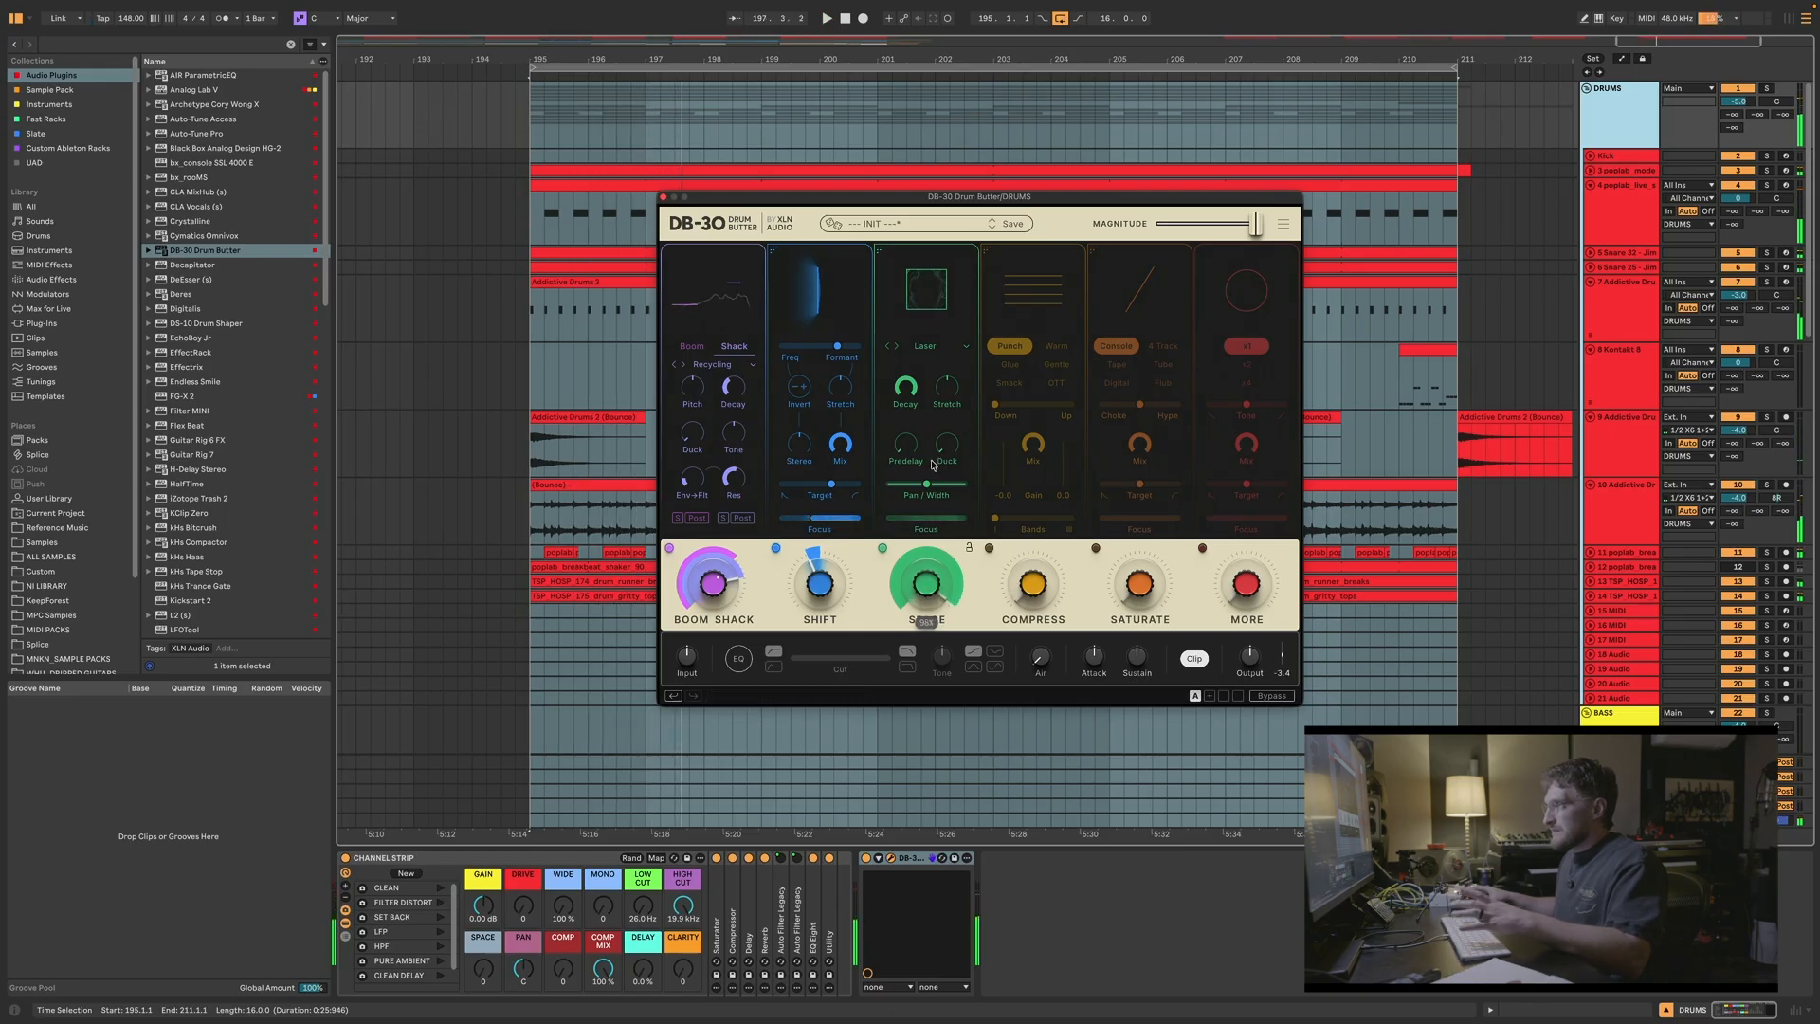
Step: Switch the Space type to Rumble and play the drums through it
click(930, 350)
click(959, 630)
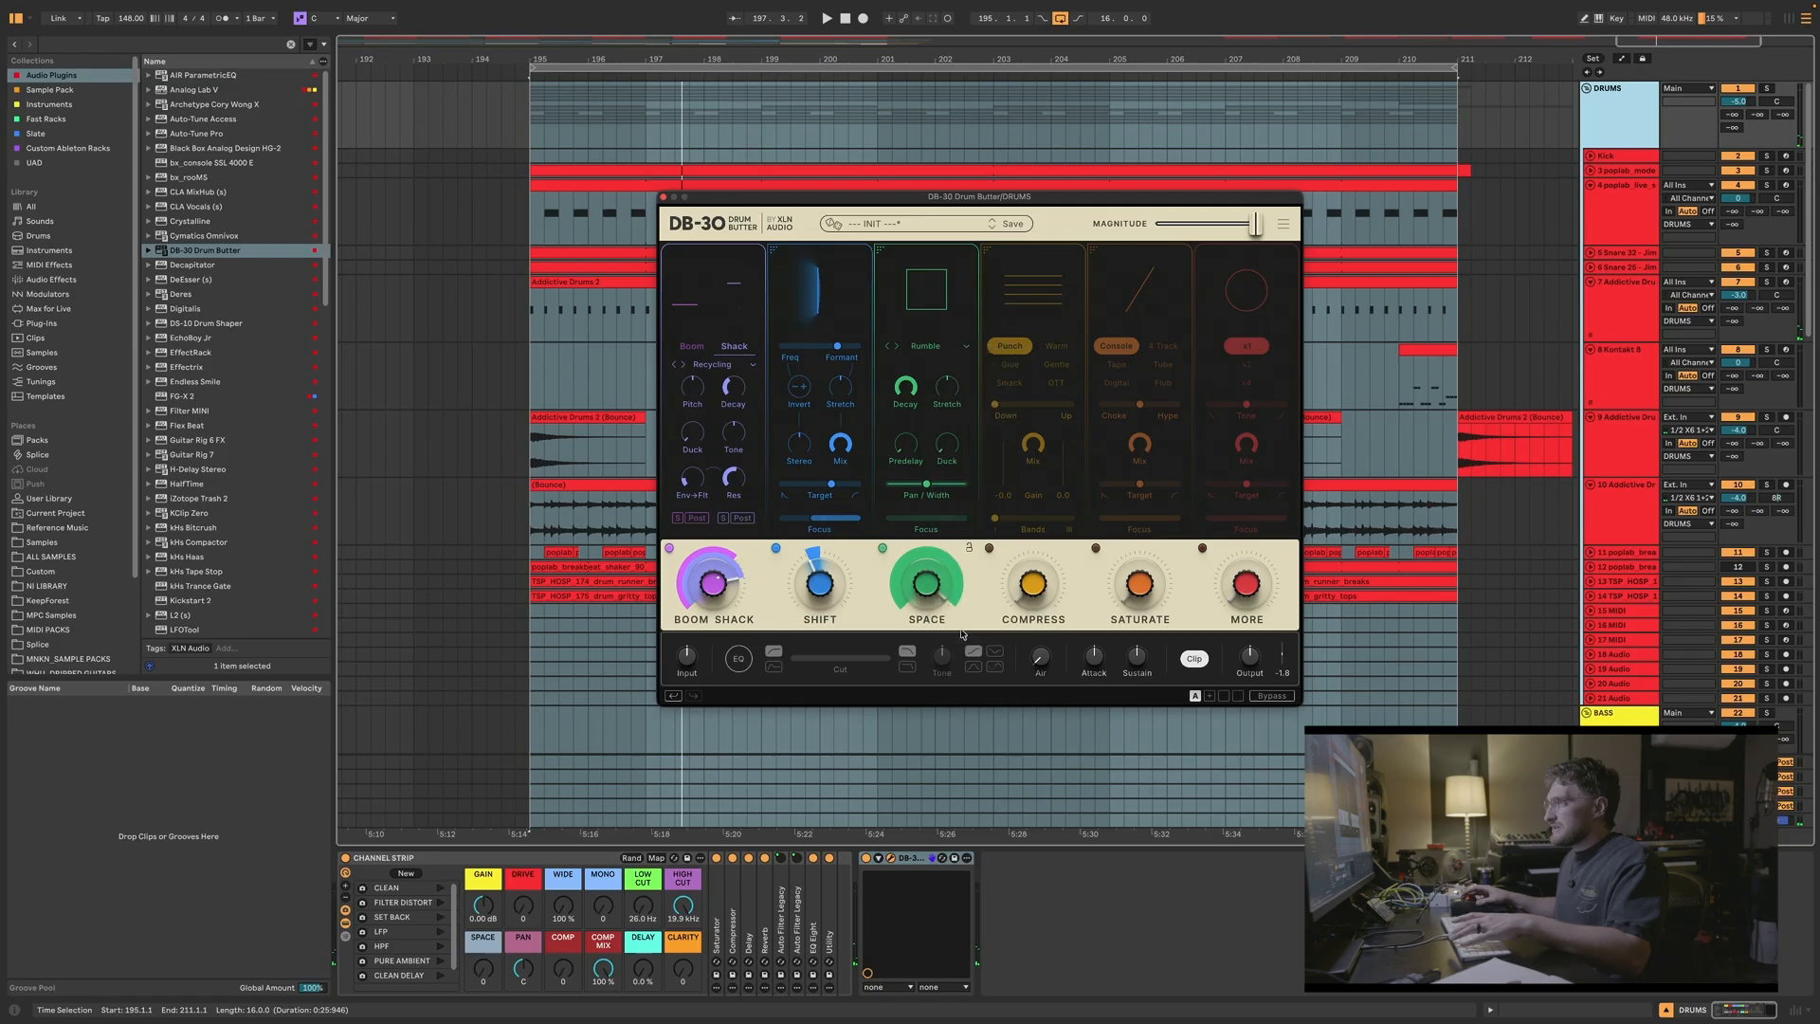
key(space)
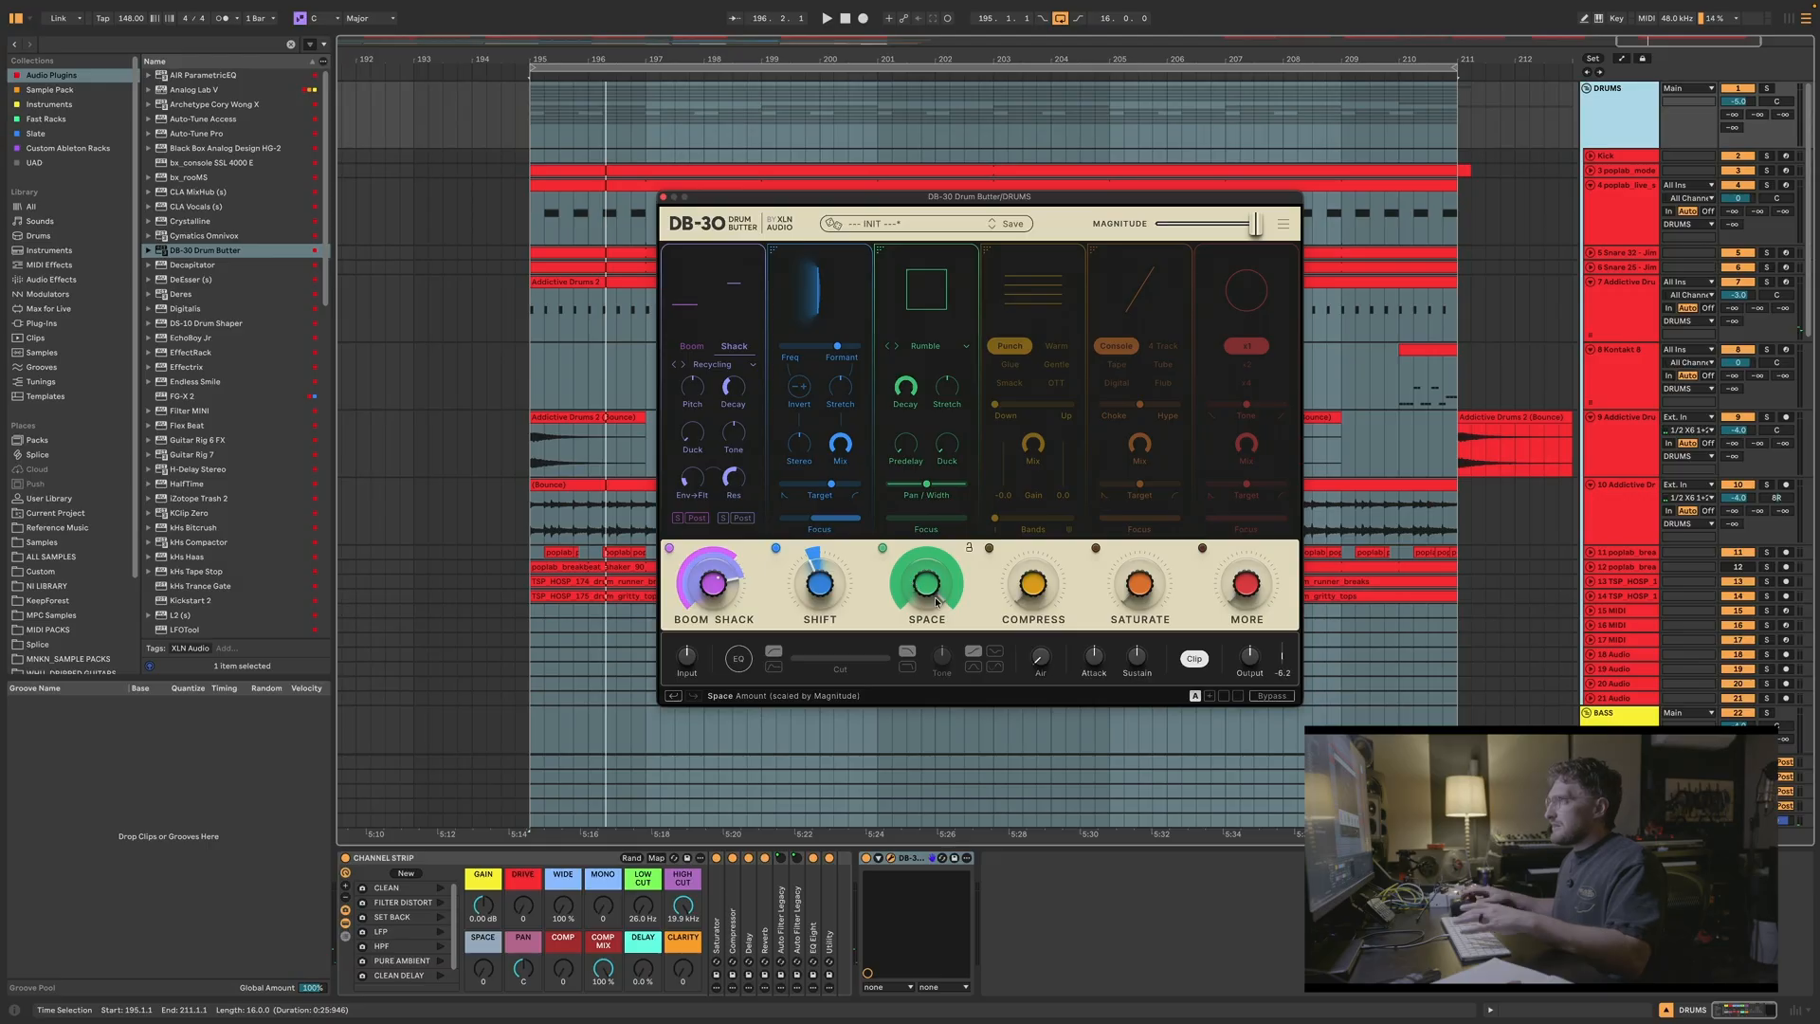
Step: Set the Space type to Plate and sweep its Decay during playback, settling at a moderate length
click(925, 347)
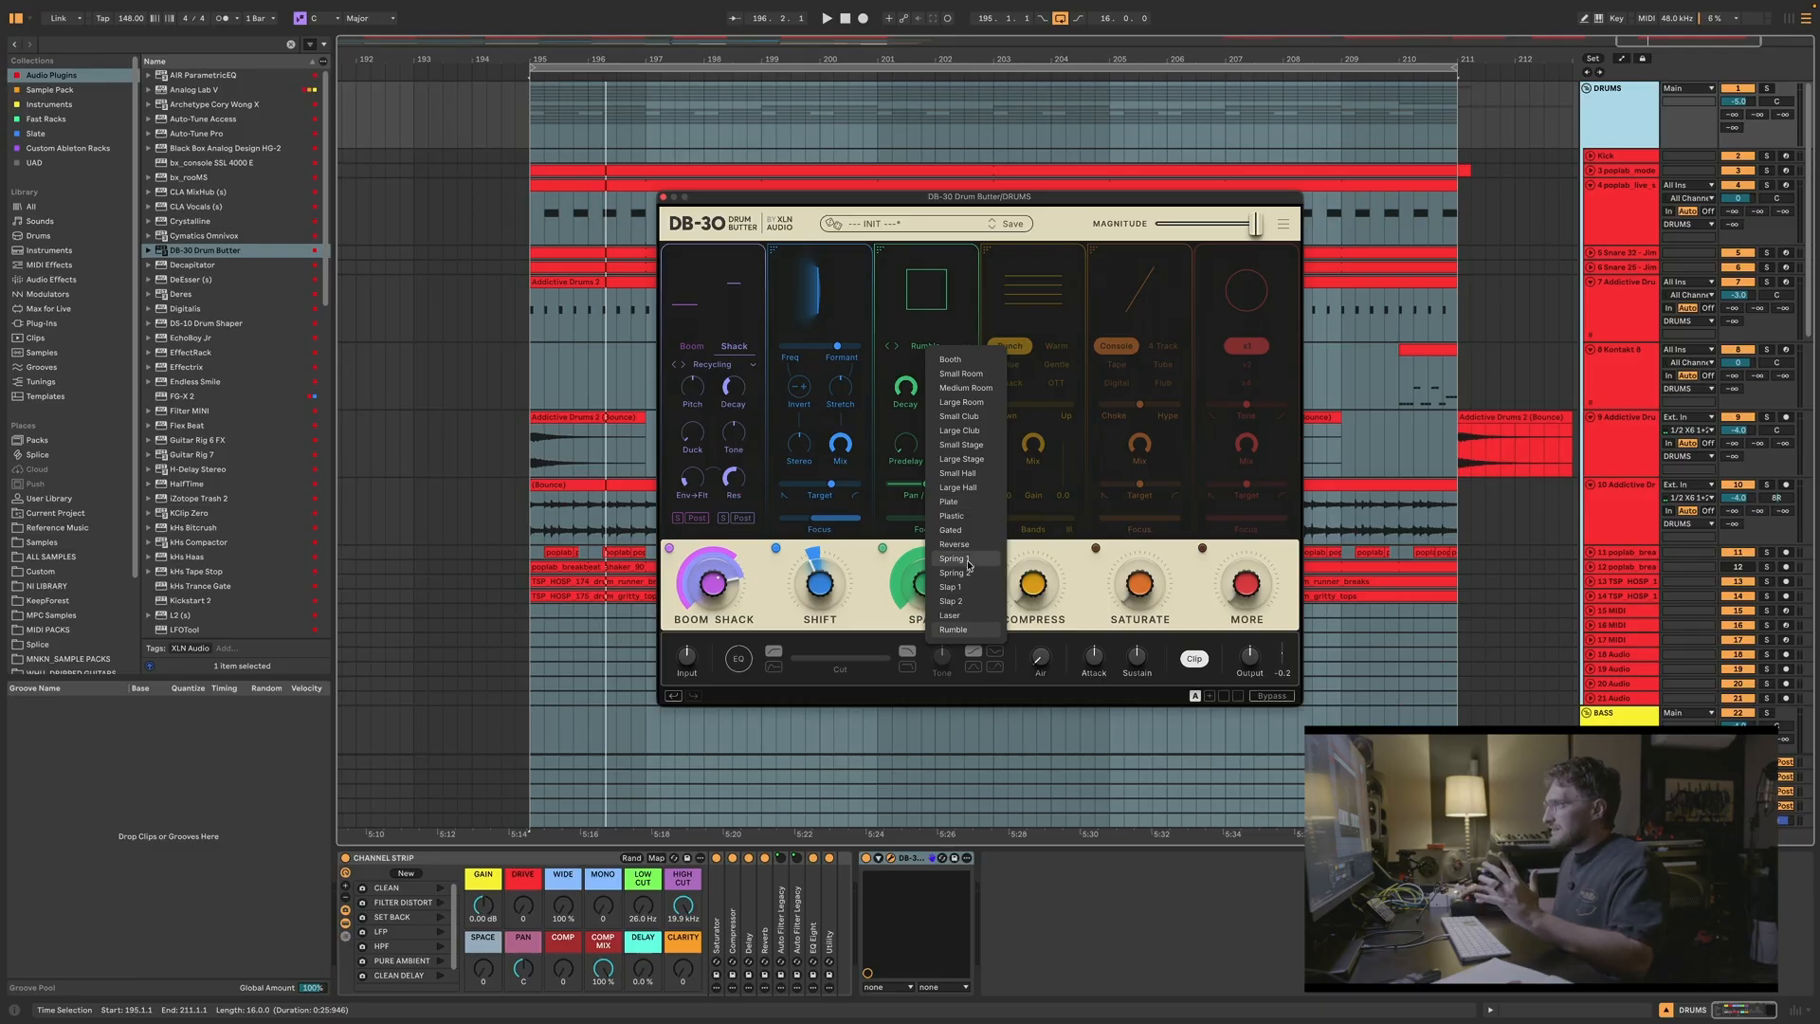
click(950, 501)
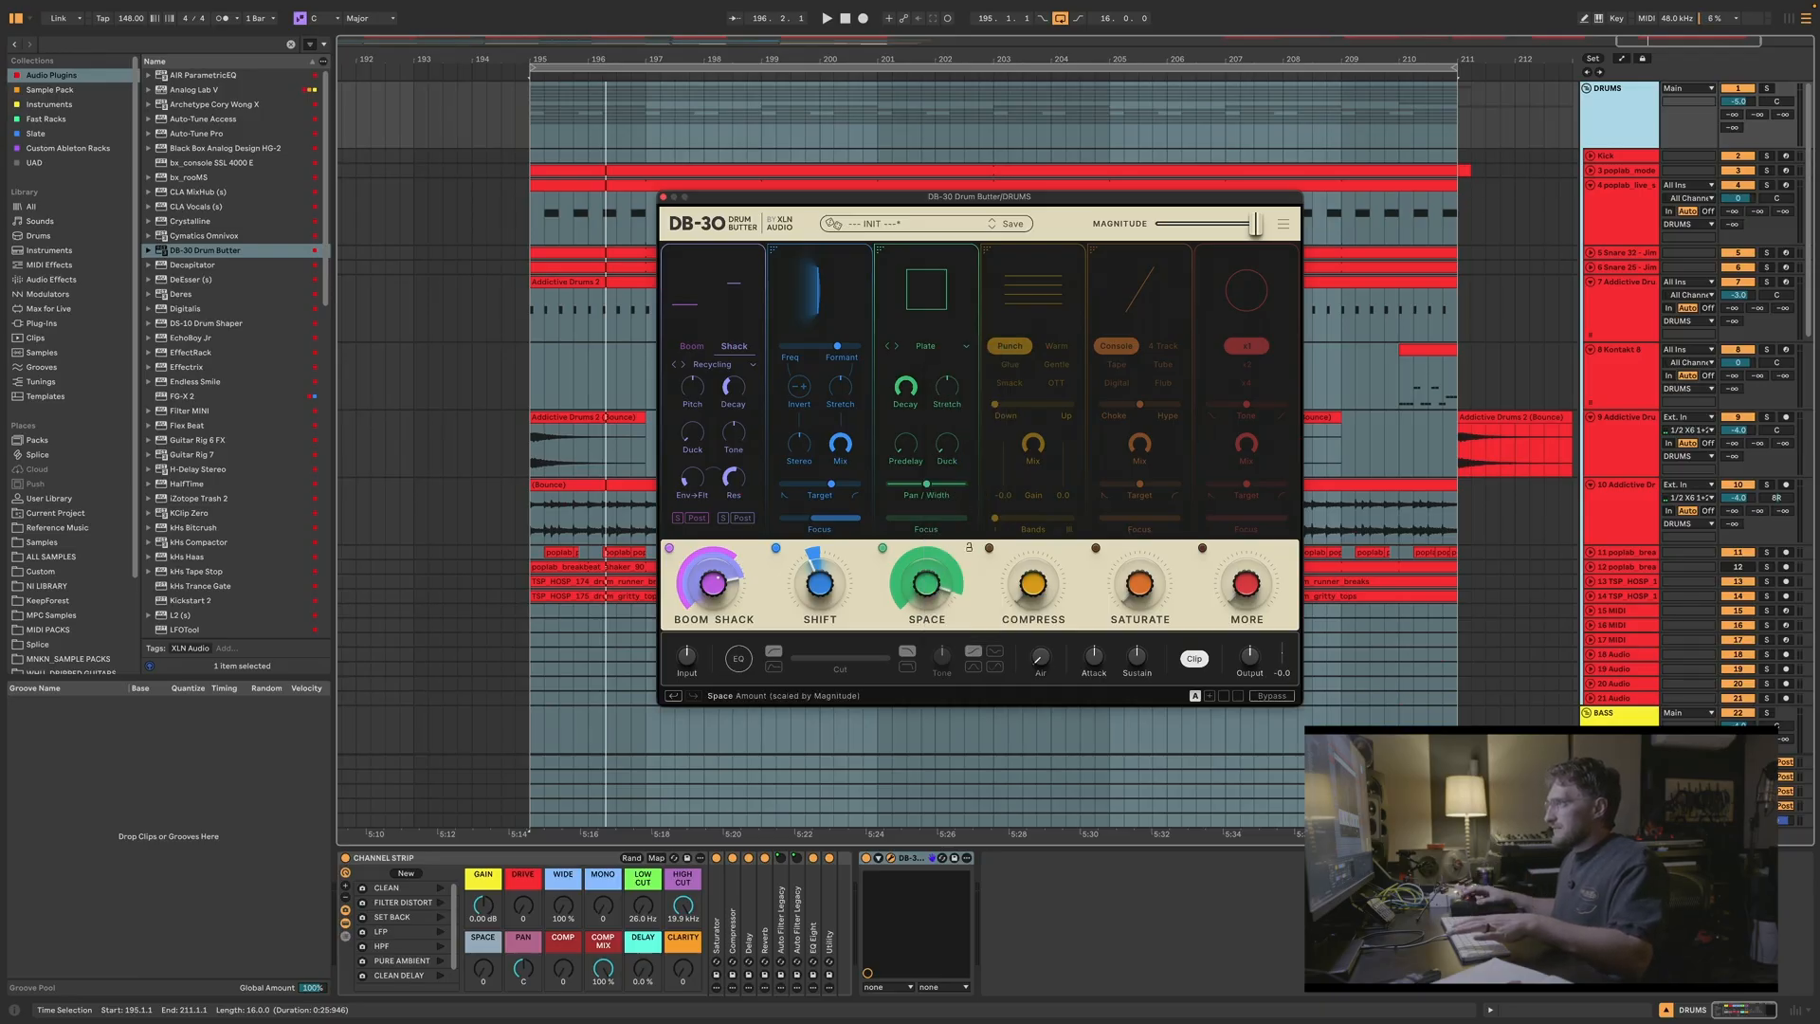
key(space)
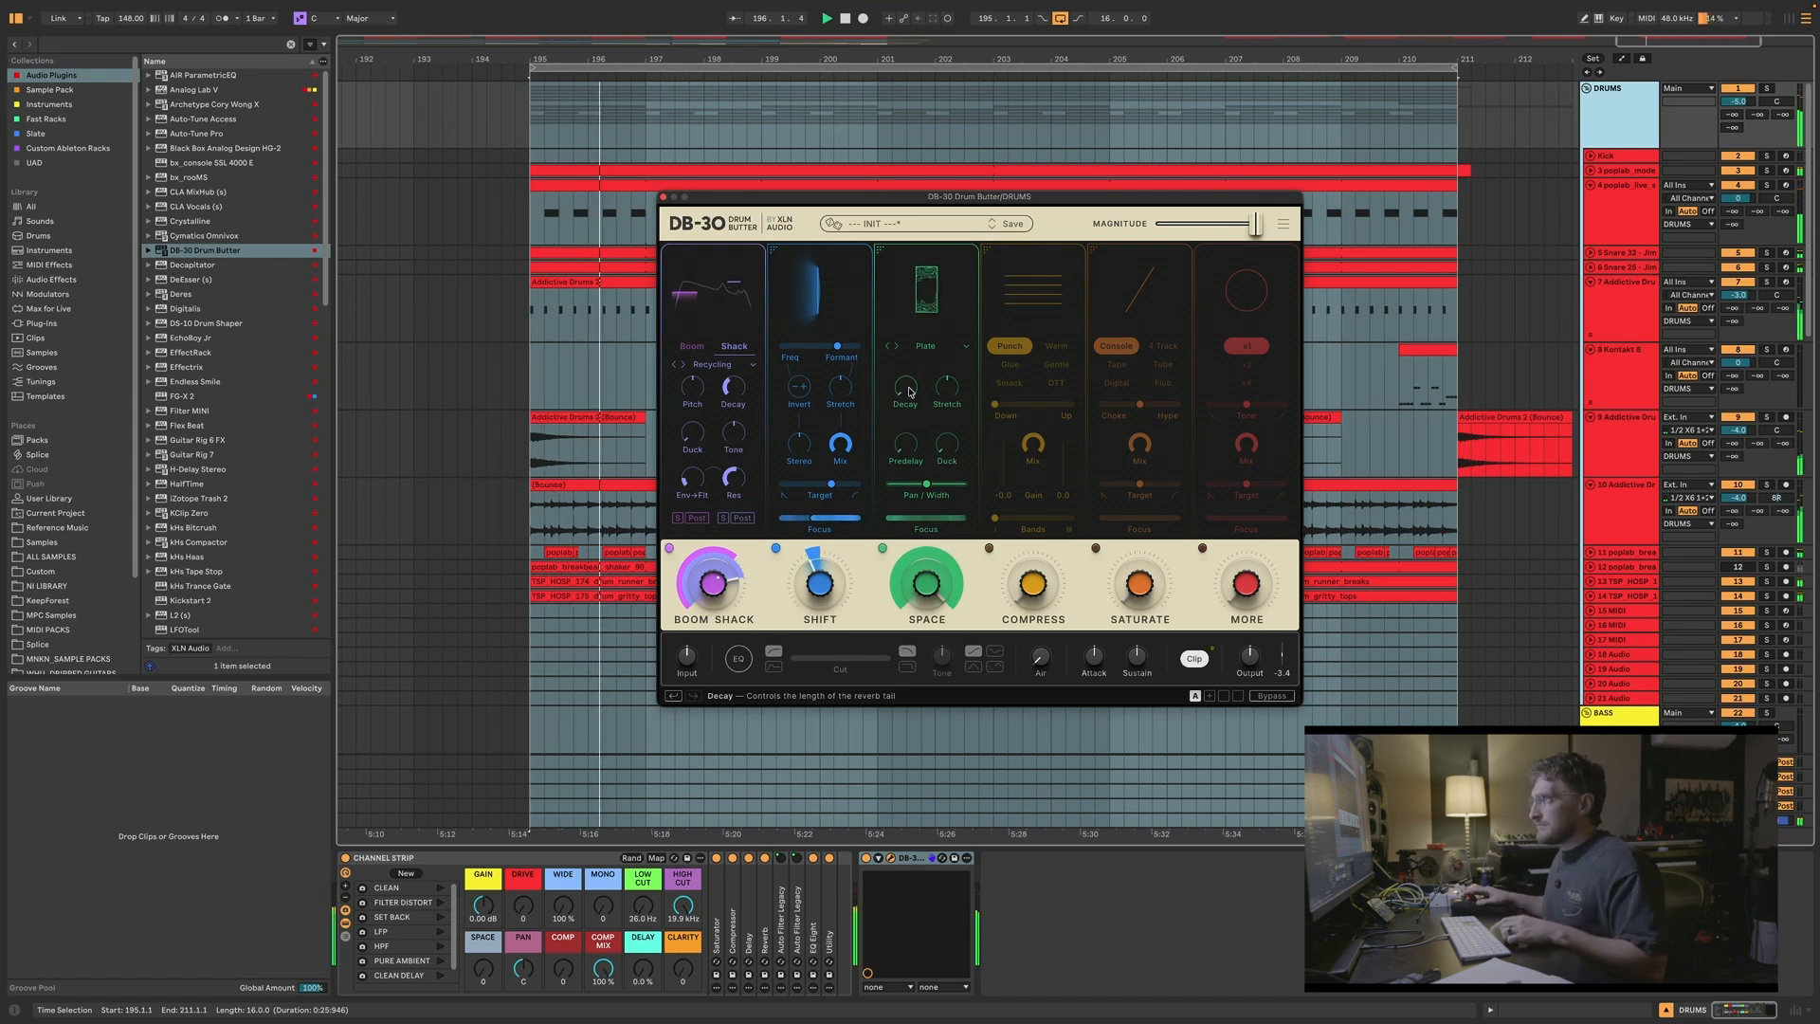
drag(907, 392, 908, 393)
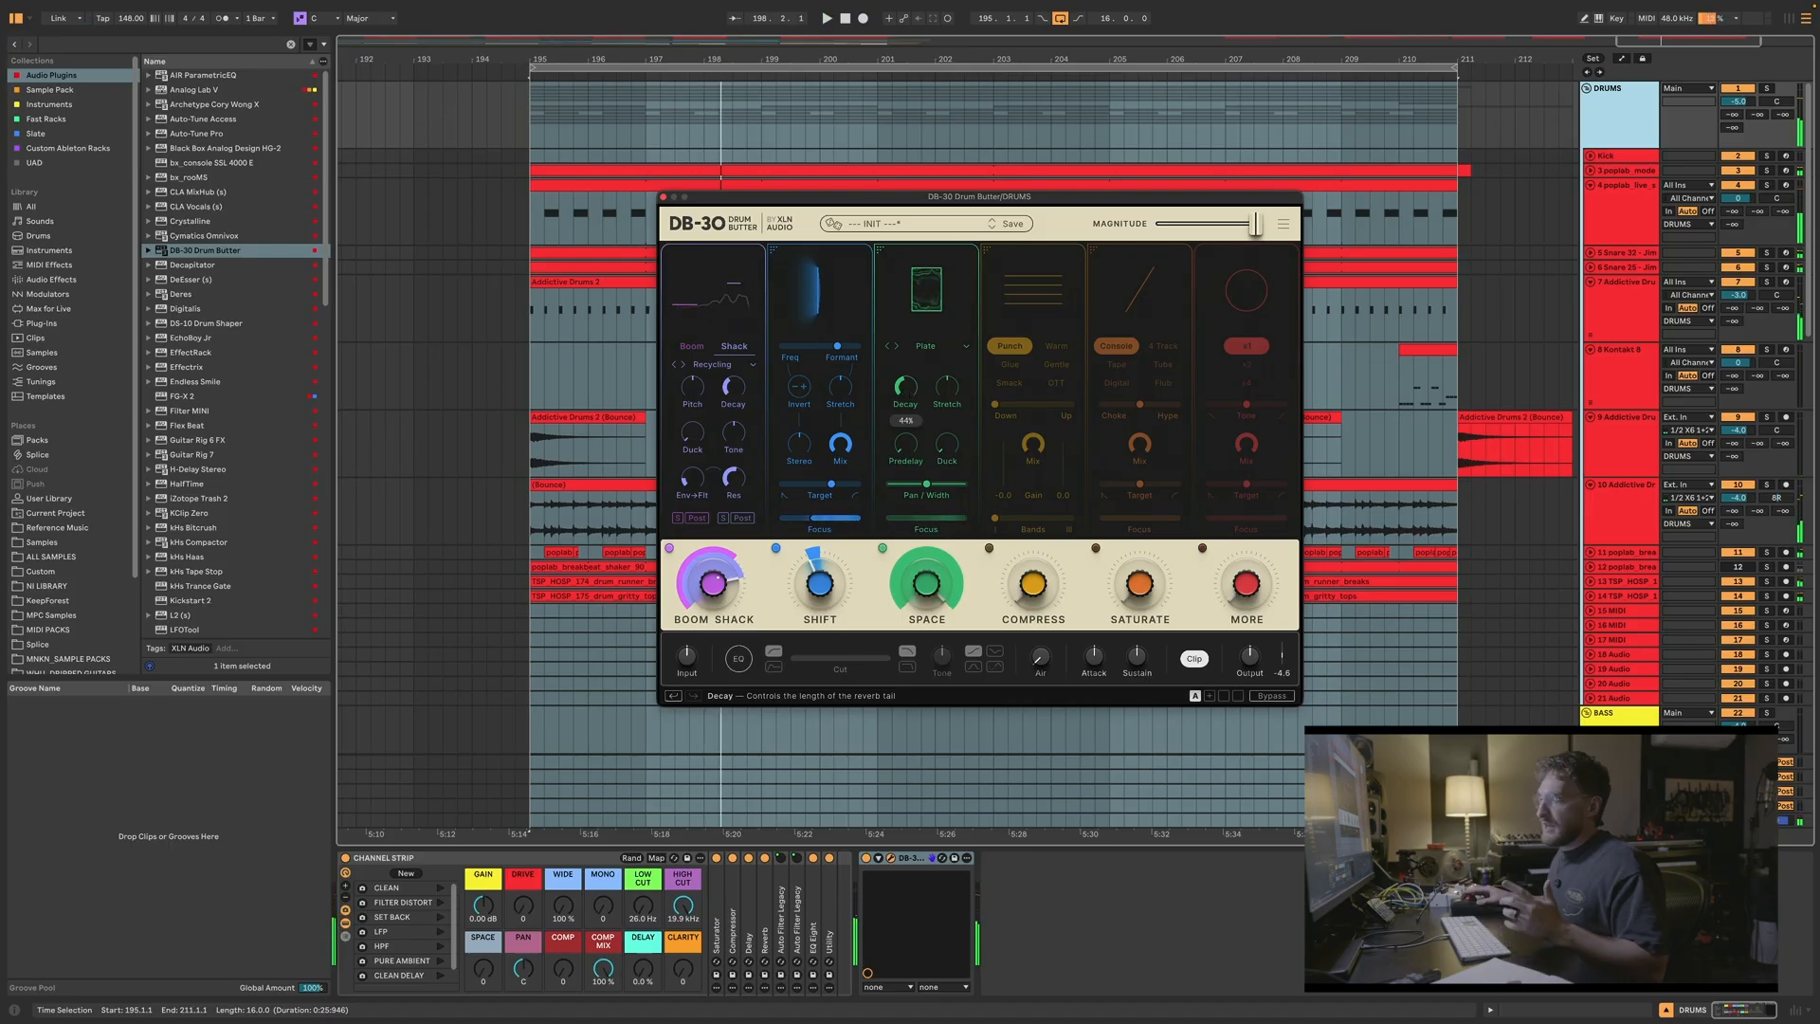
drag(907, 391, 908, 388)
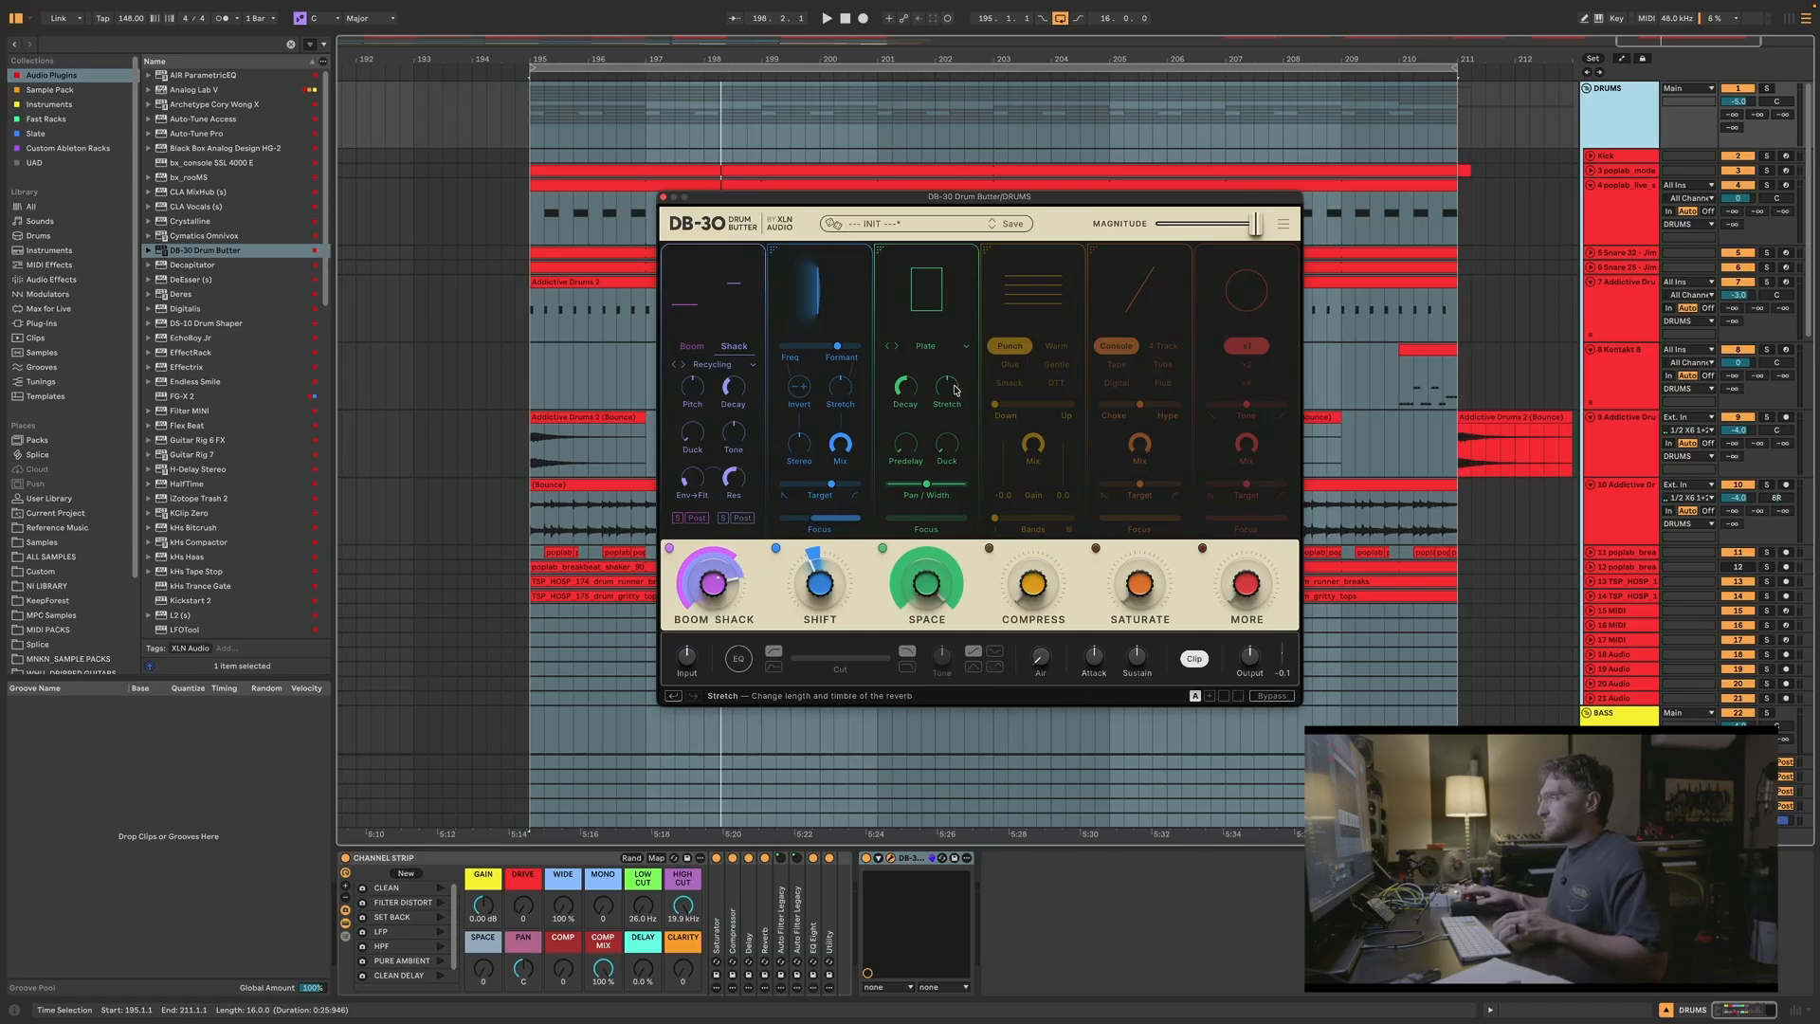
Step: Sweep the Space's Stretch through high and low values during playback and settle it moderately above centre
key(space)
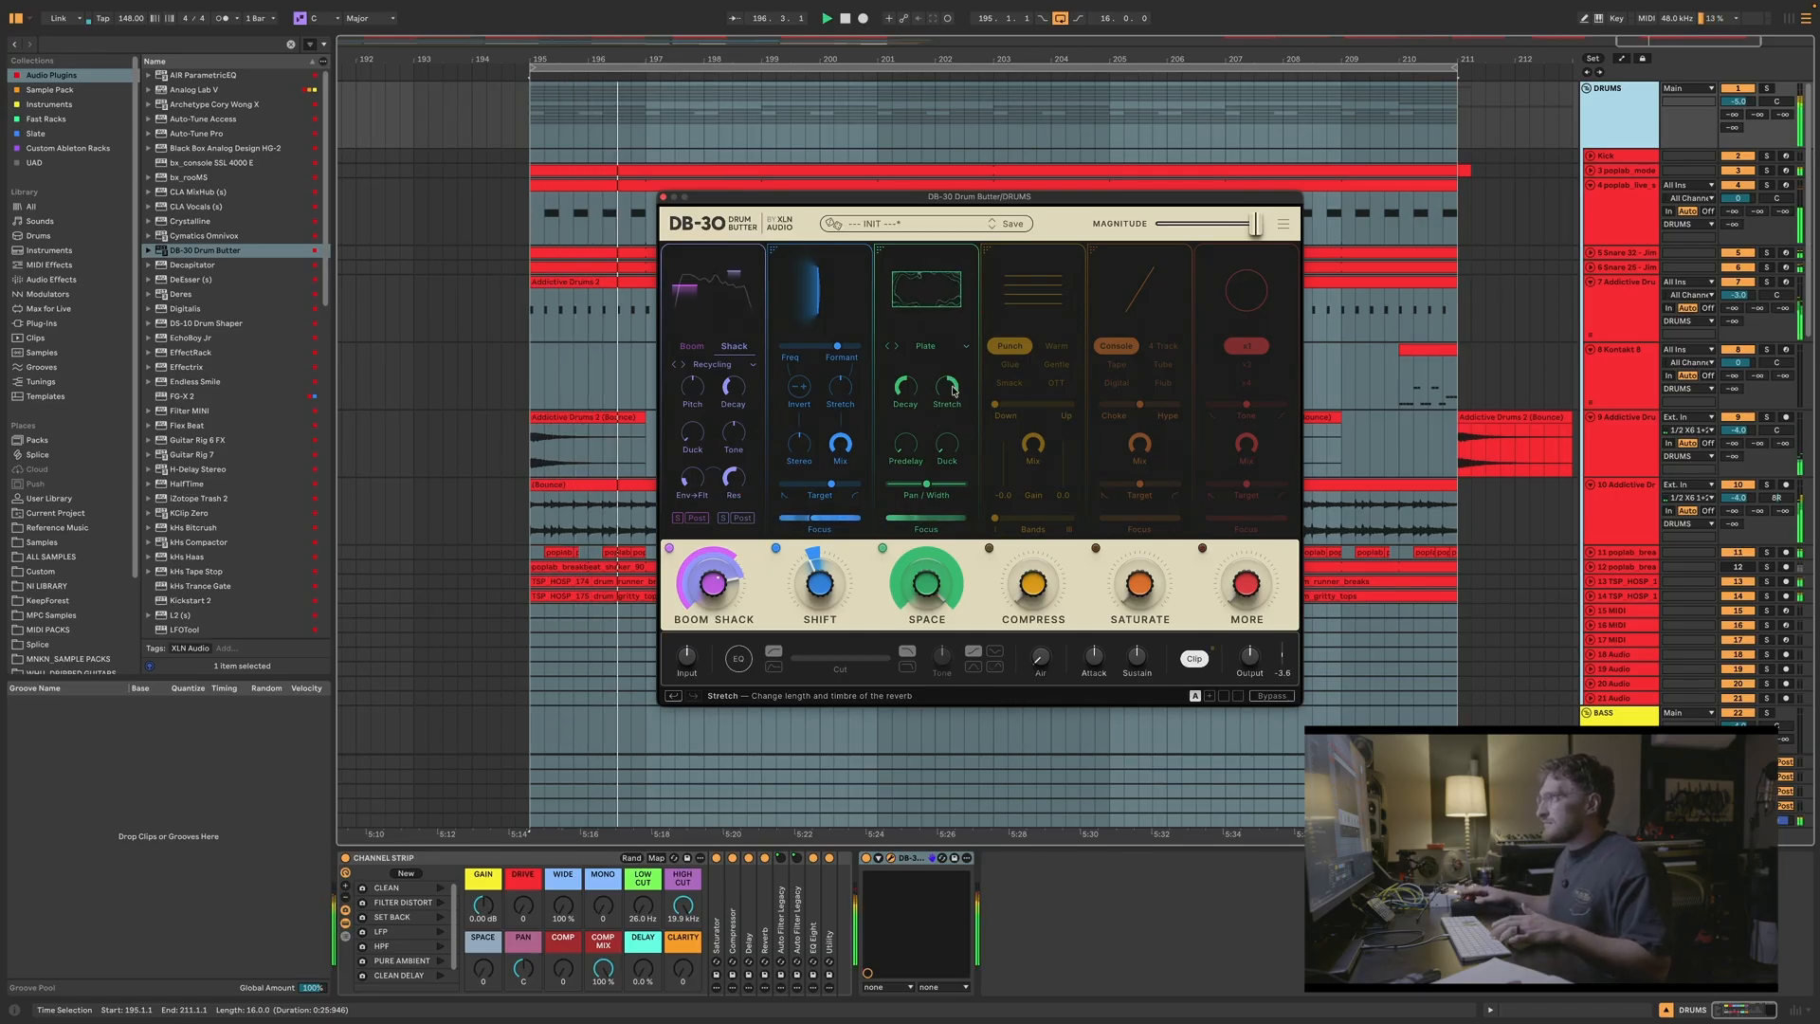
drag(953, 390, 953, 518)
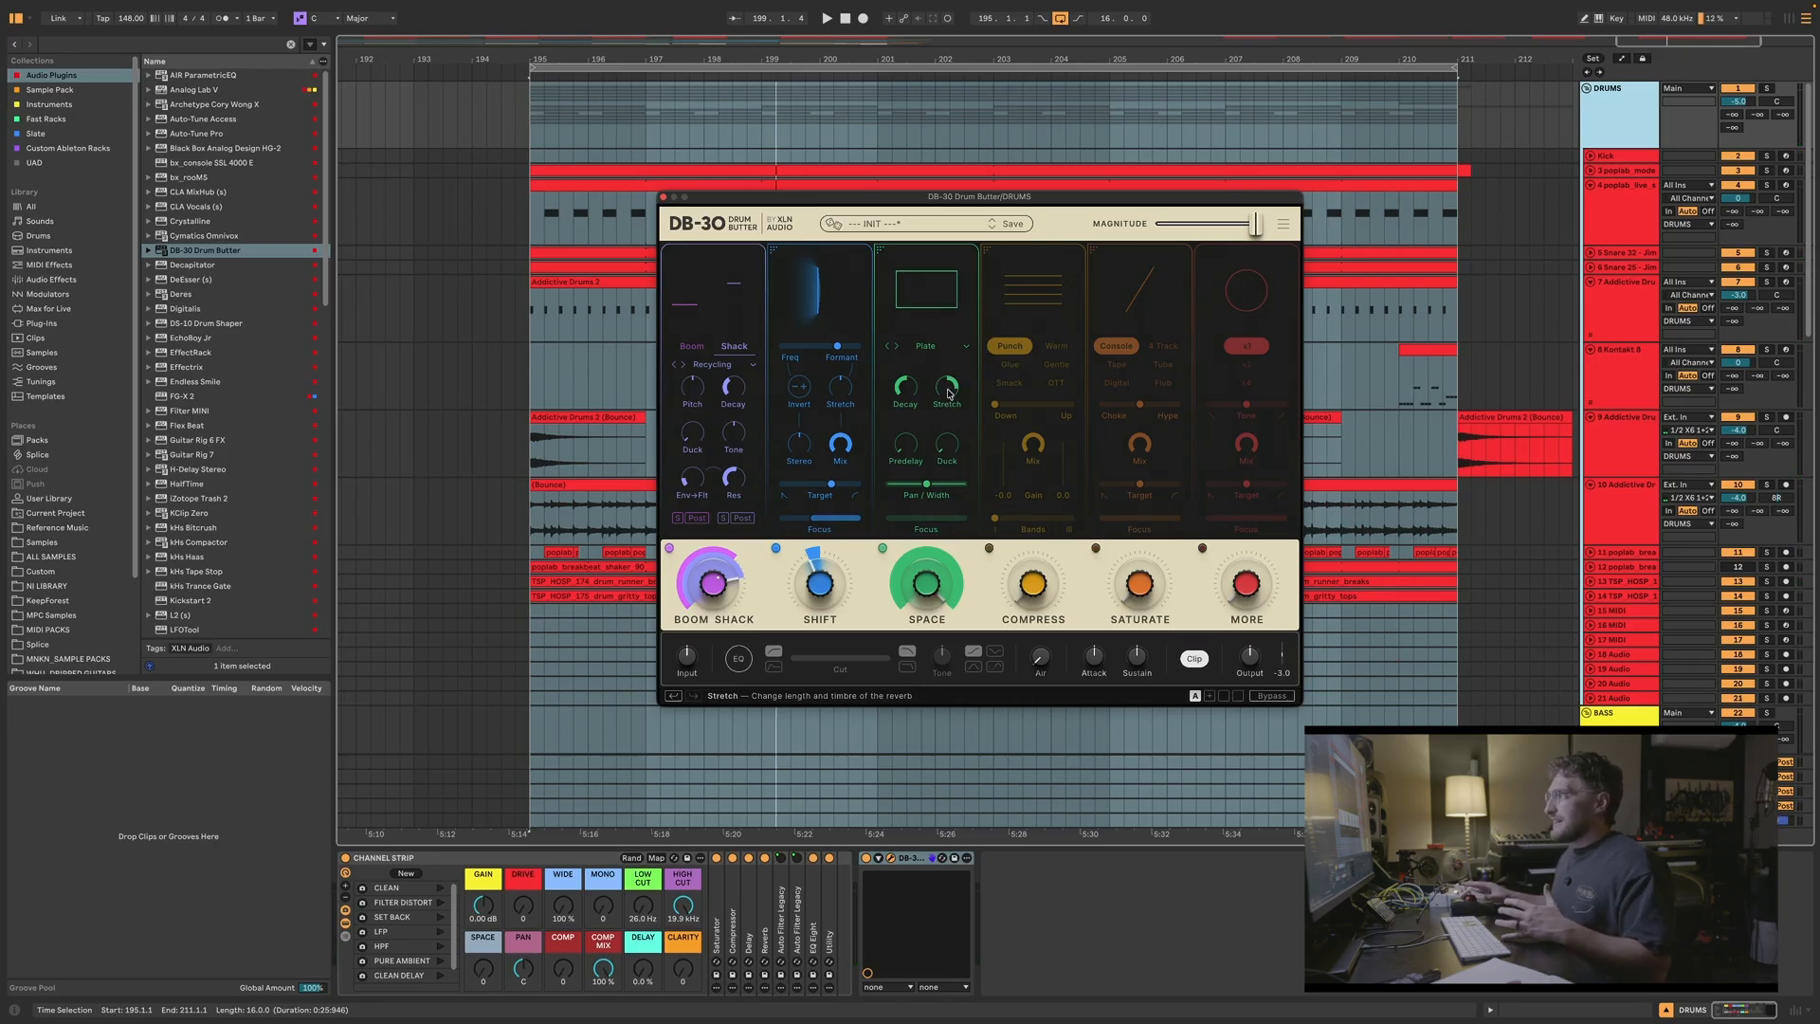
key(space)
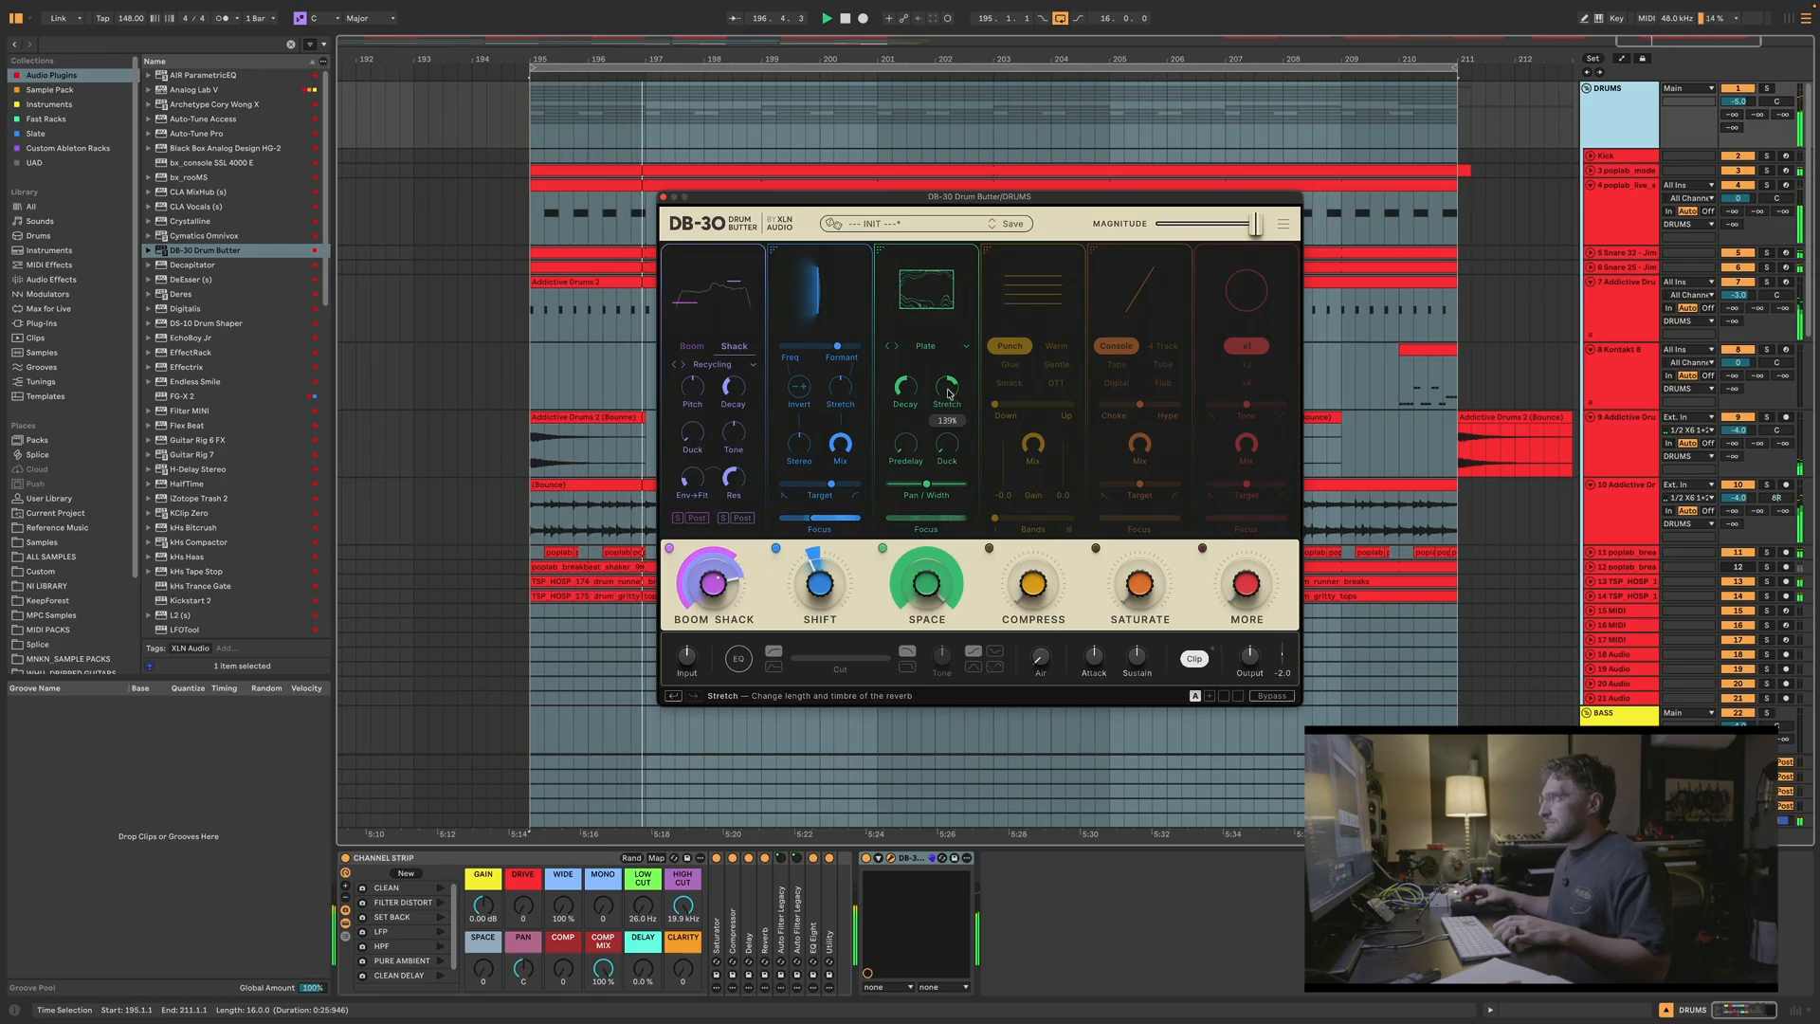
drag(948, 391, 948, 403)
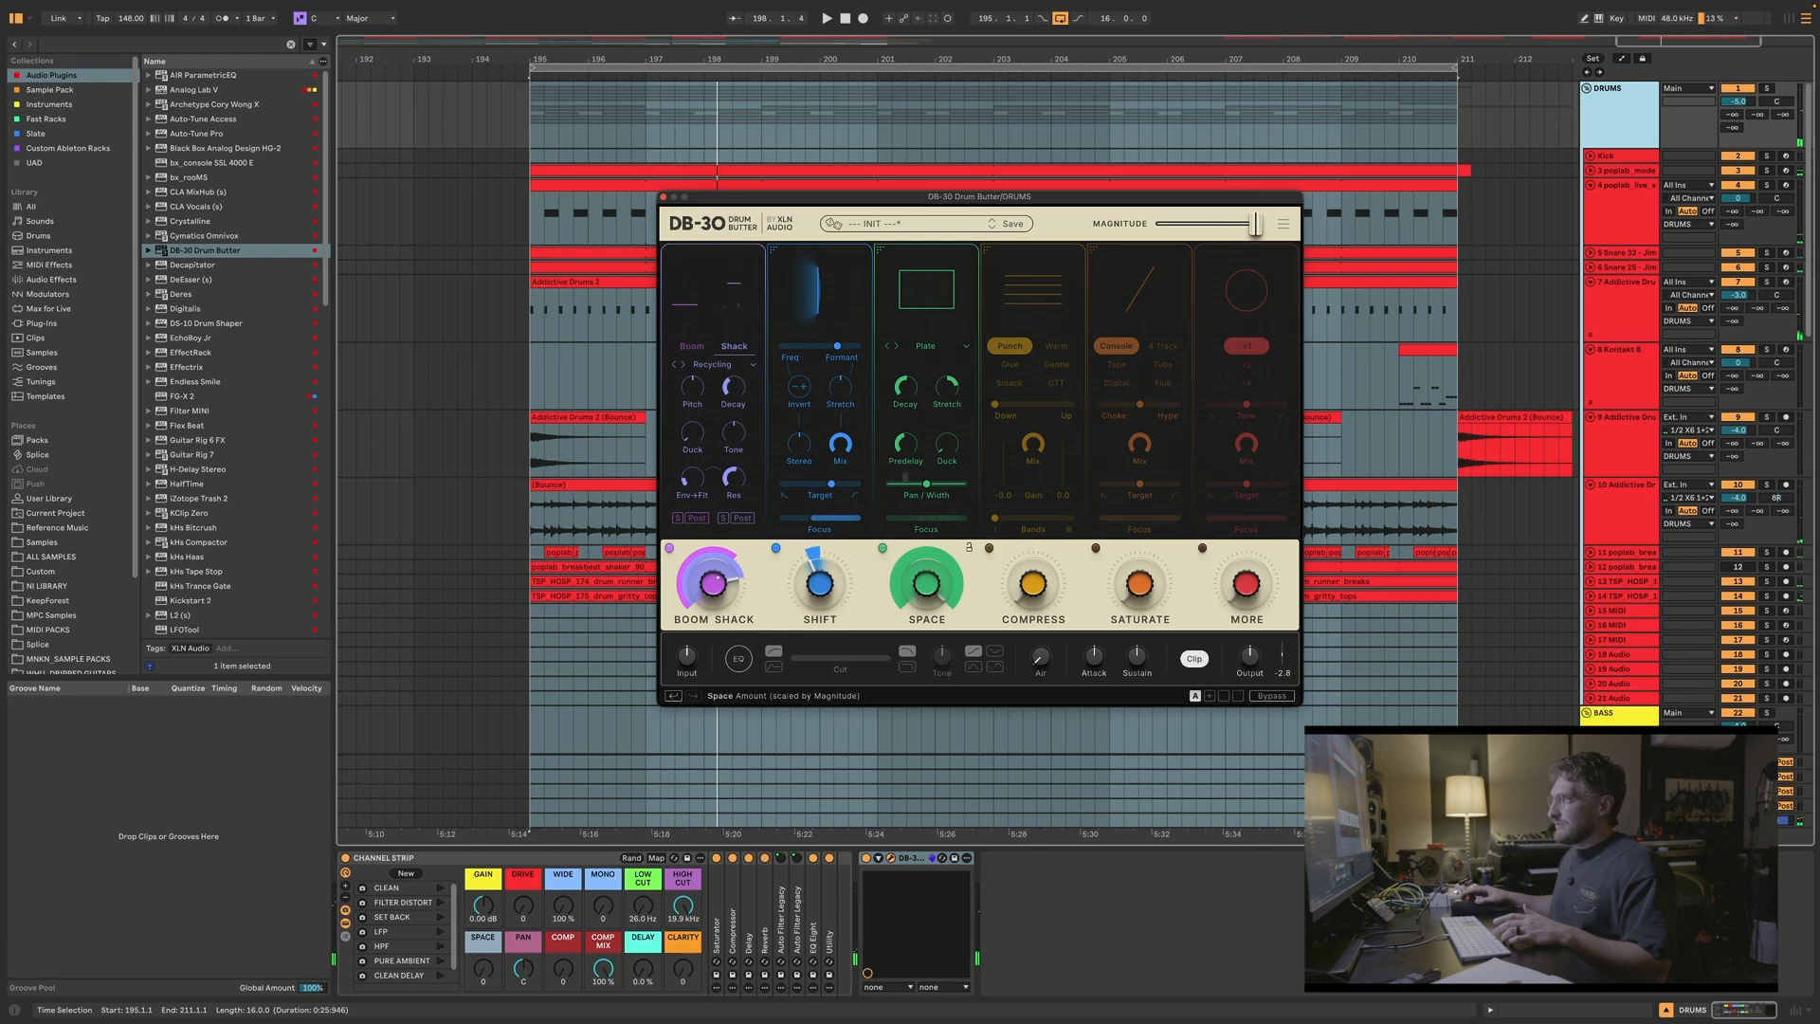
Step: Lower the Space amount to about half, test the raised Predelay during playback and return Predelay to its minimum
drag(926, 583, 926, 586)
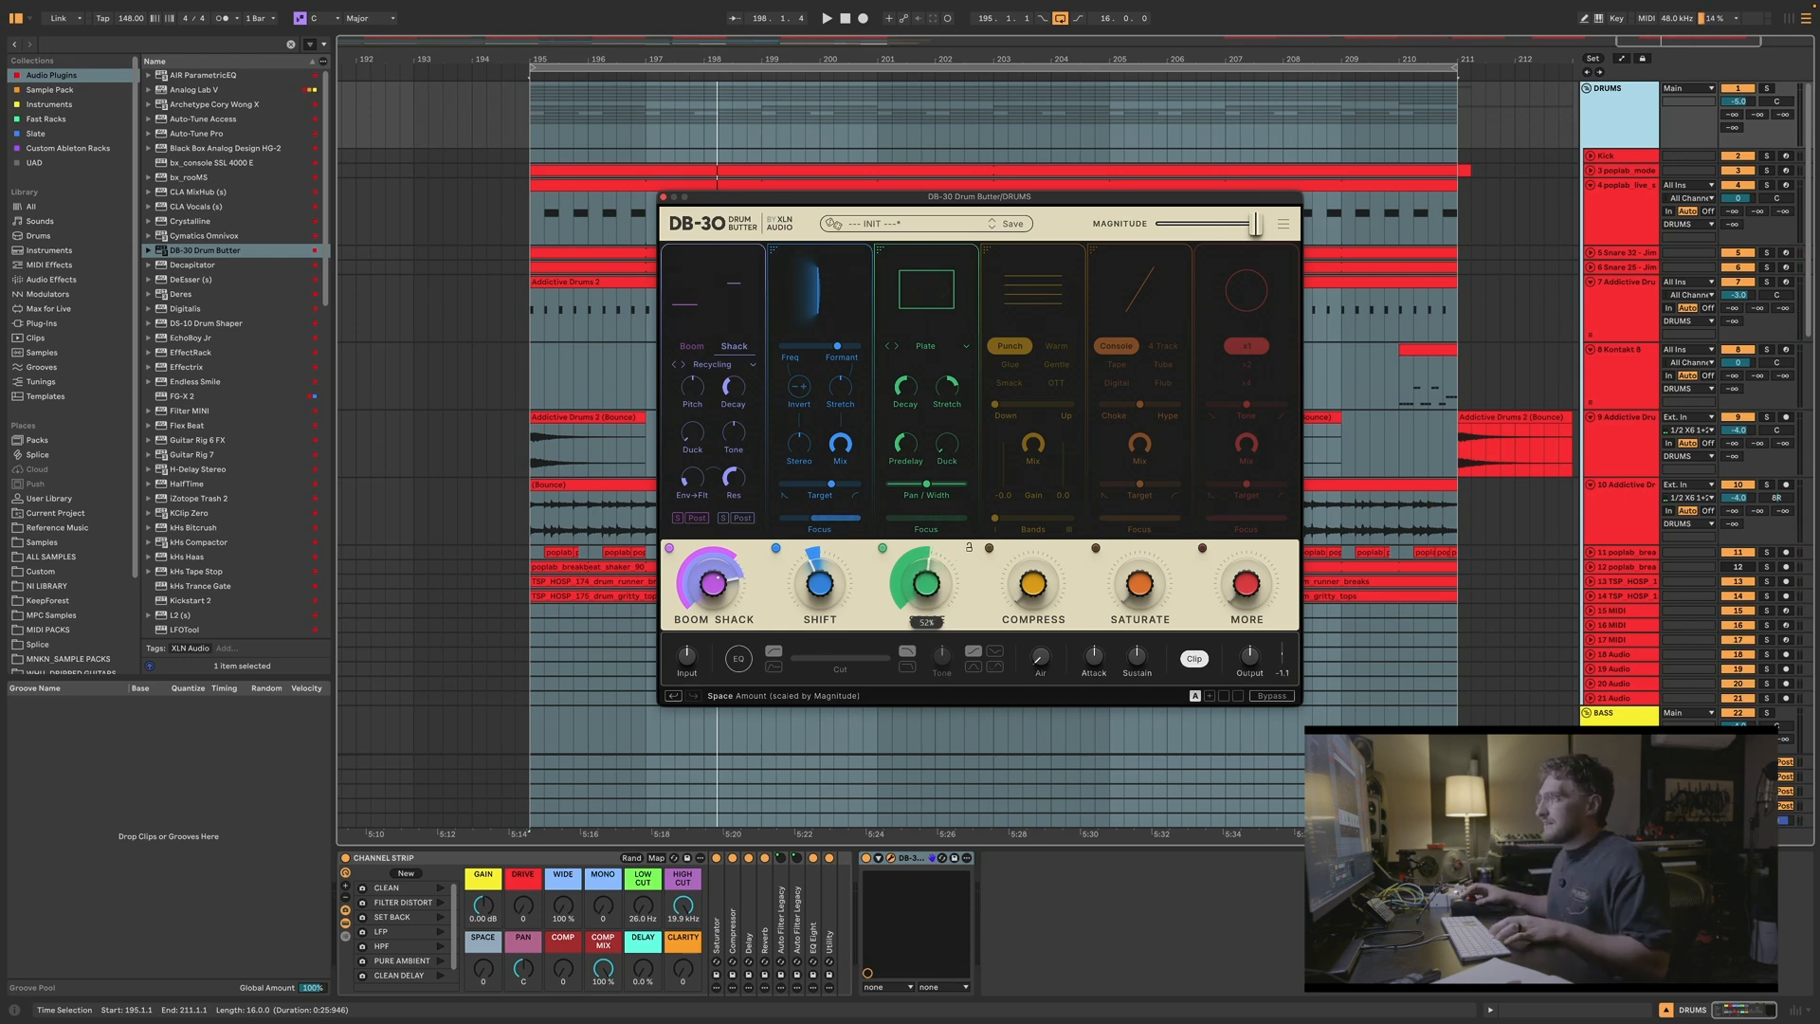
key(space)
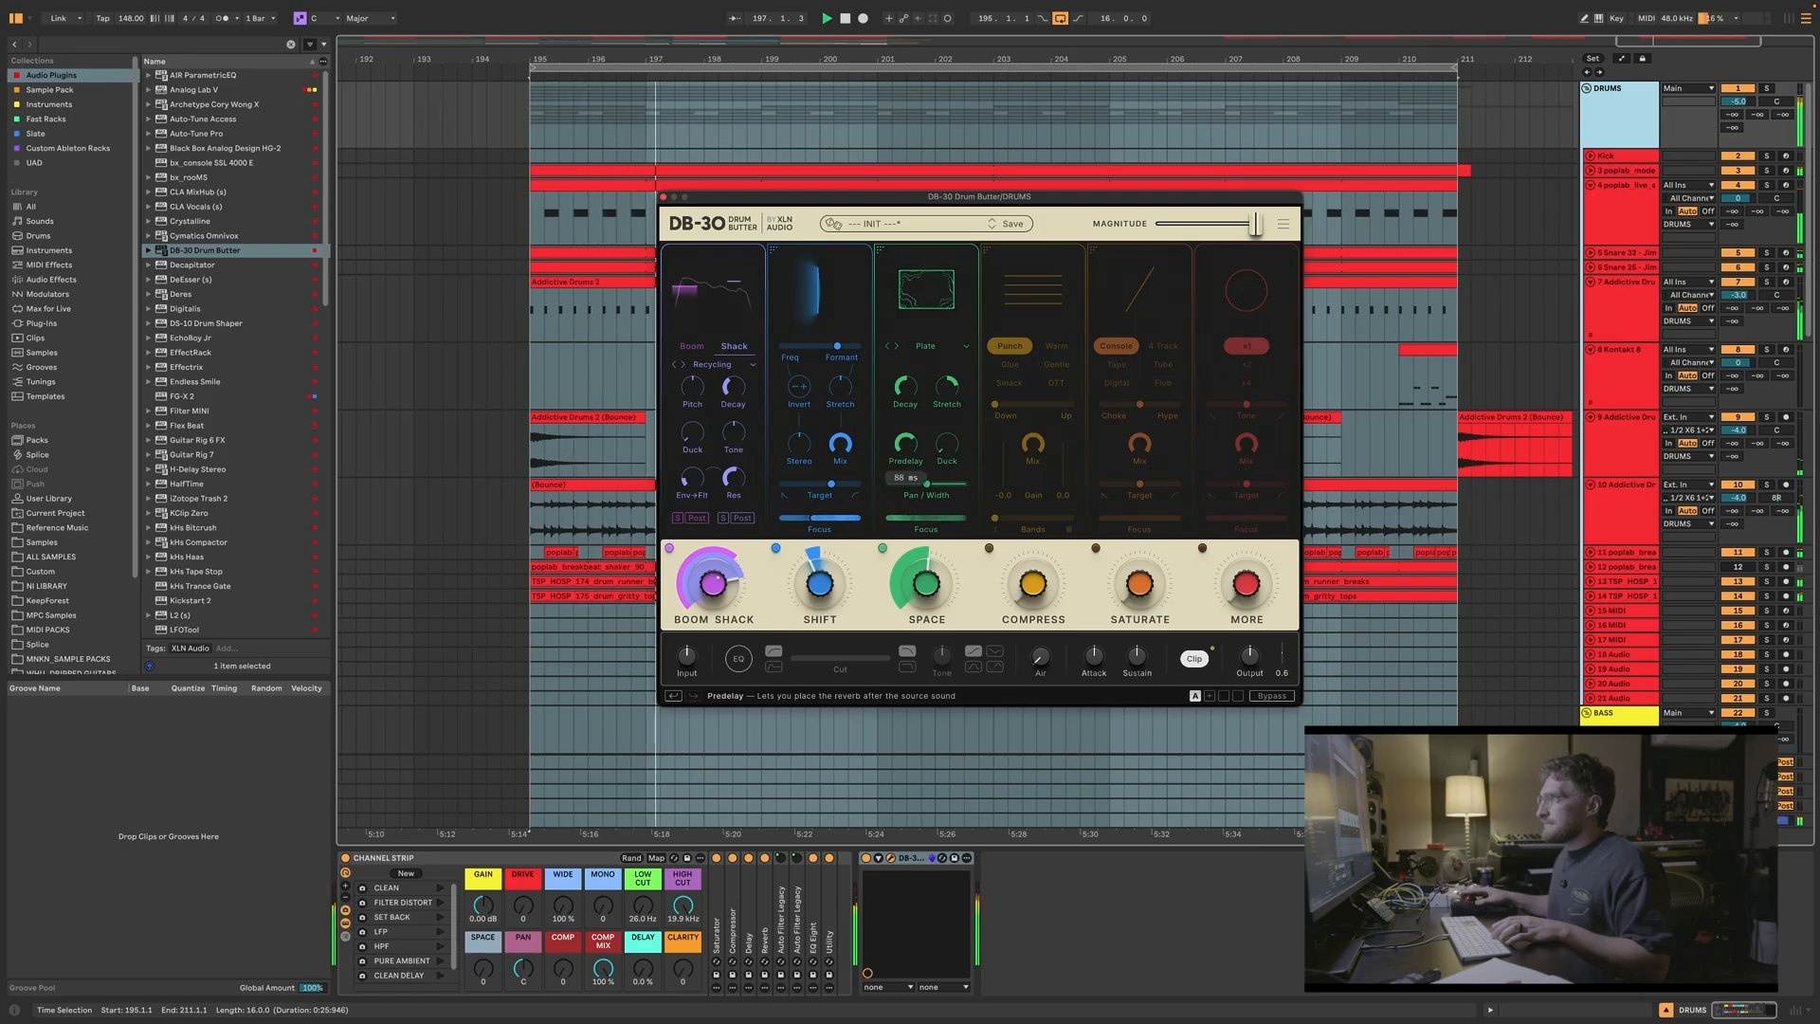
drag(902, 452, 901, 493)
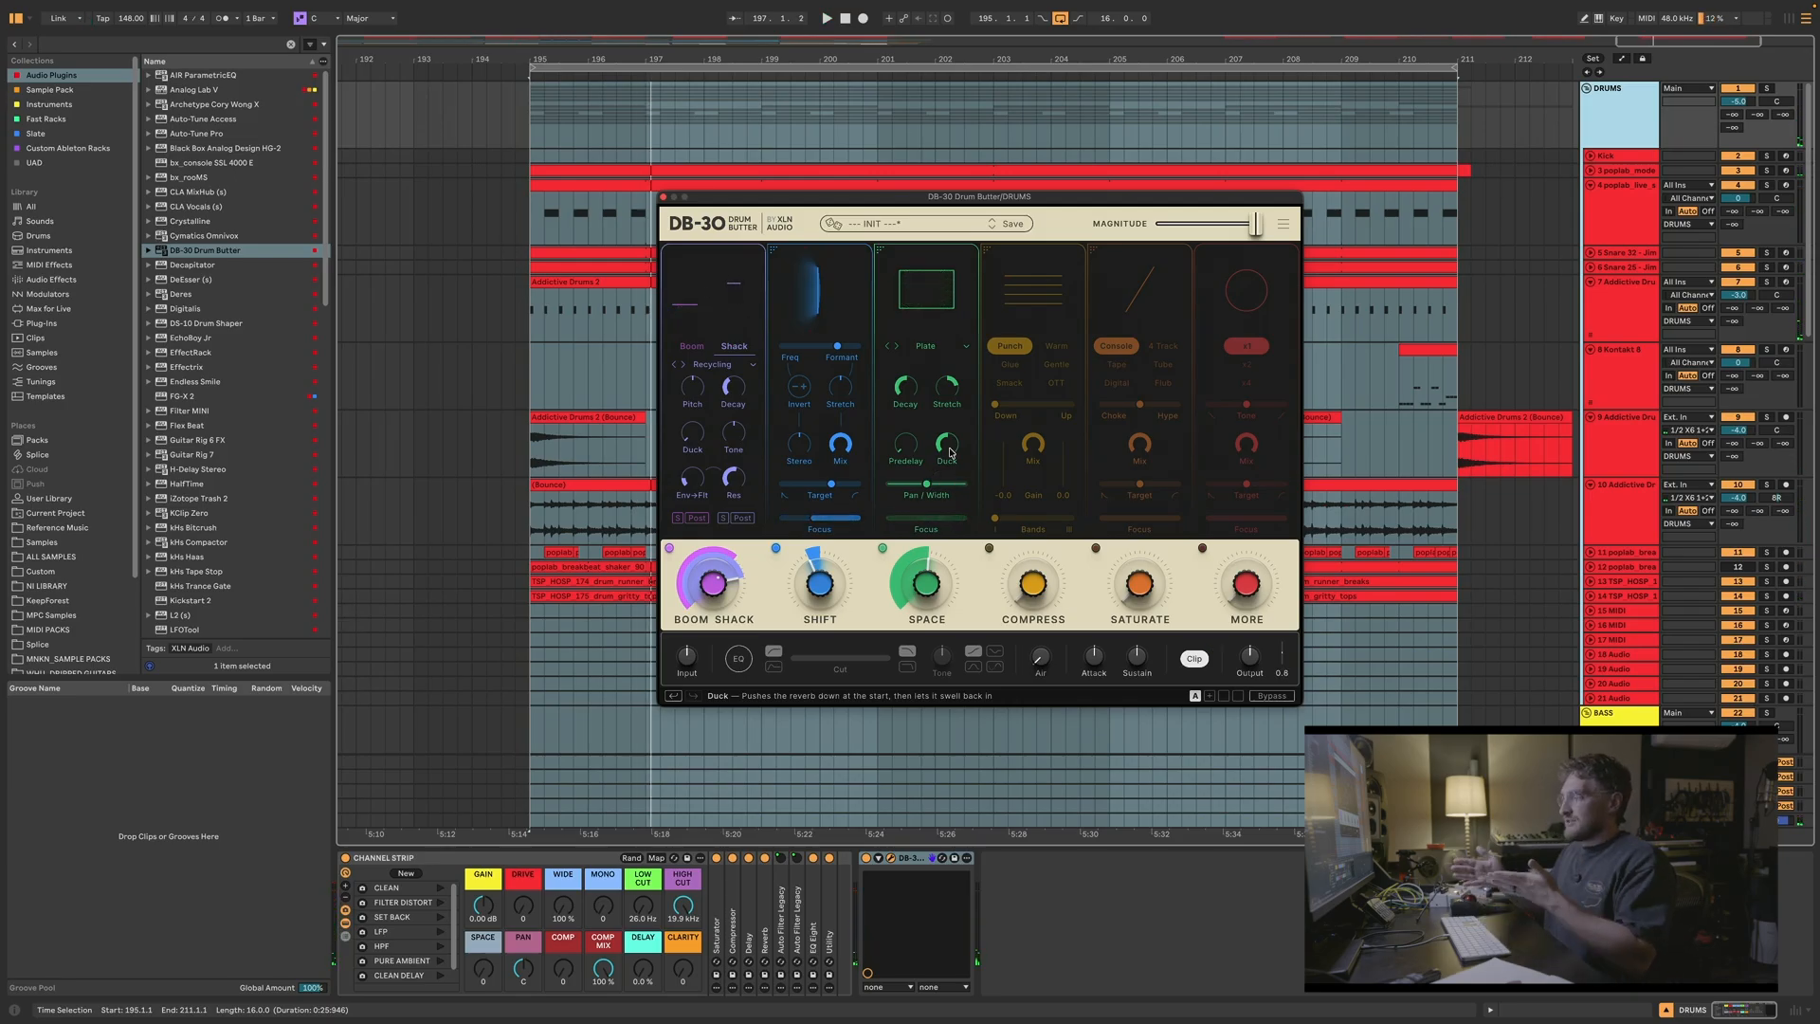
Step: Play the drums with the Space's Duck raised and bring the Space amount back to maximum
key(space)
key(space)
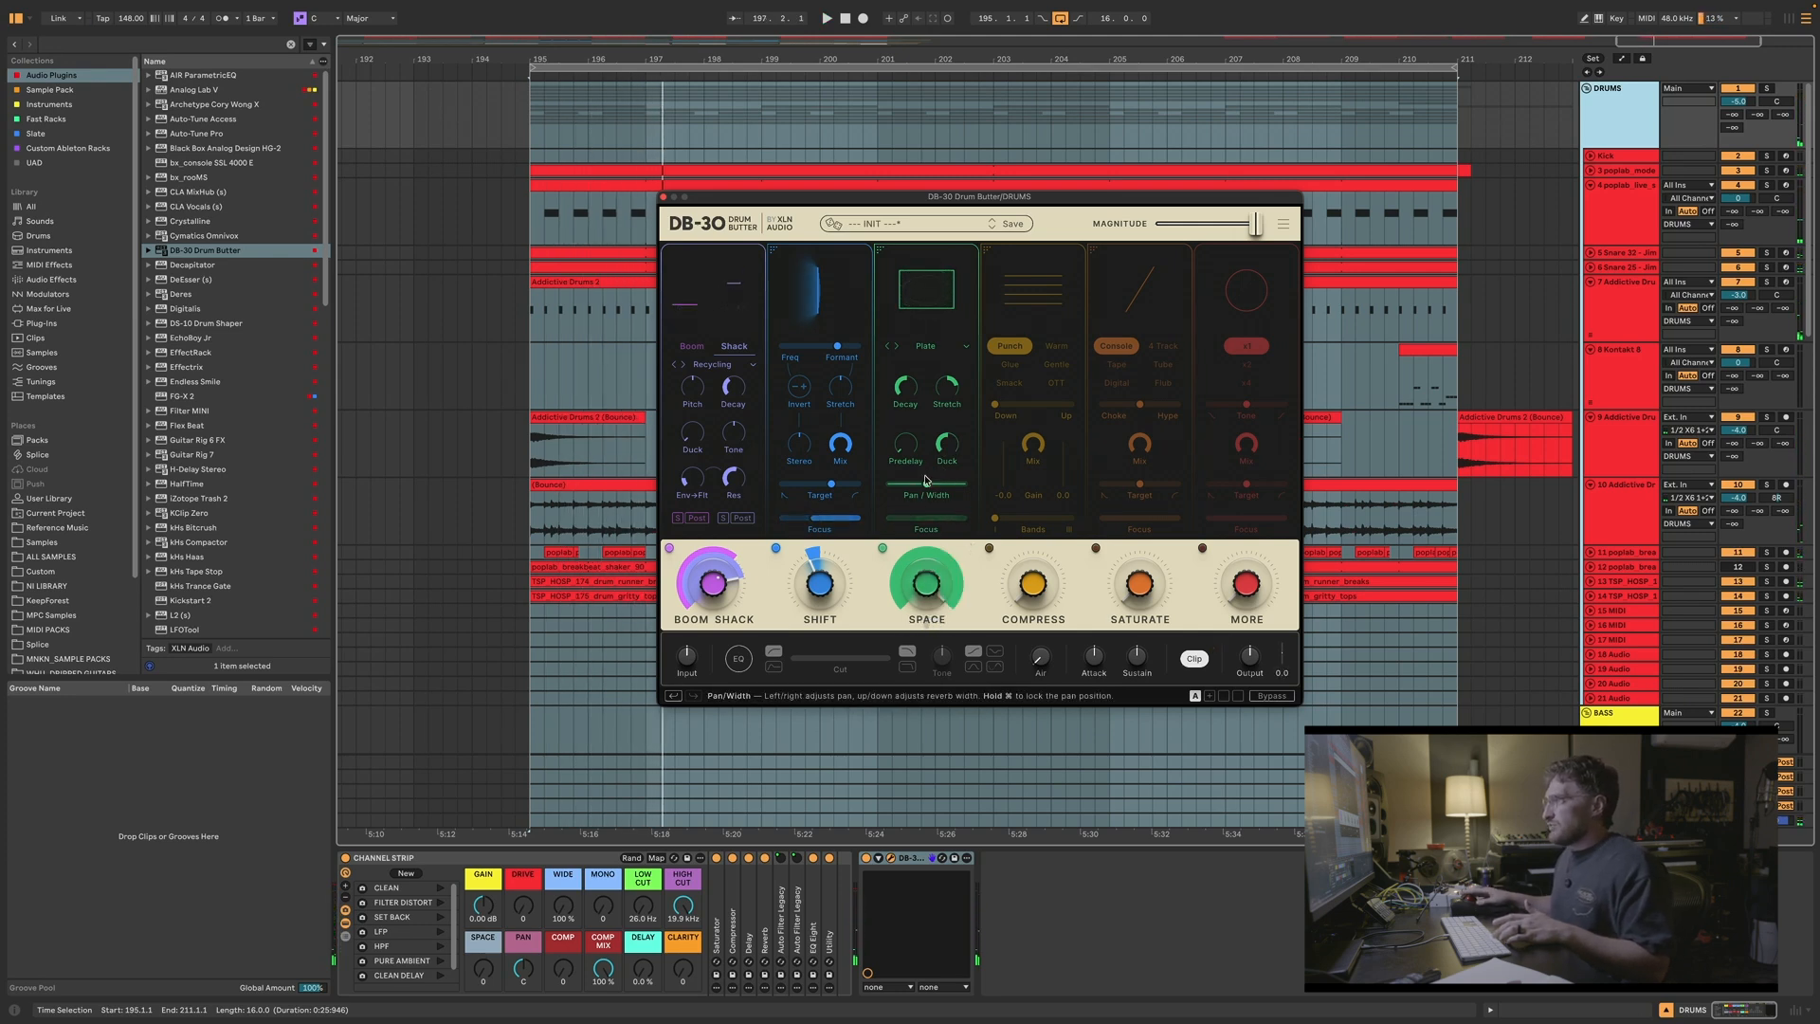
Step: Try shifted Pan and narrowed Width settings in Space during playback, and return to centred Pan with nearly full Width
mouse_move(927, 487)
mouse_down()
mouse_move(966, 486)
mouse_move(895, 487)
mouse_up()
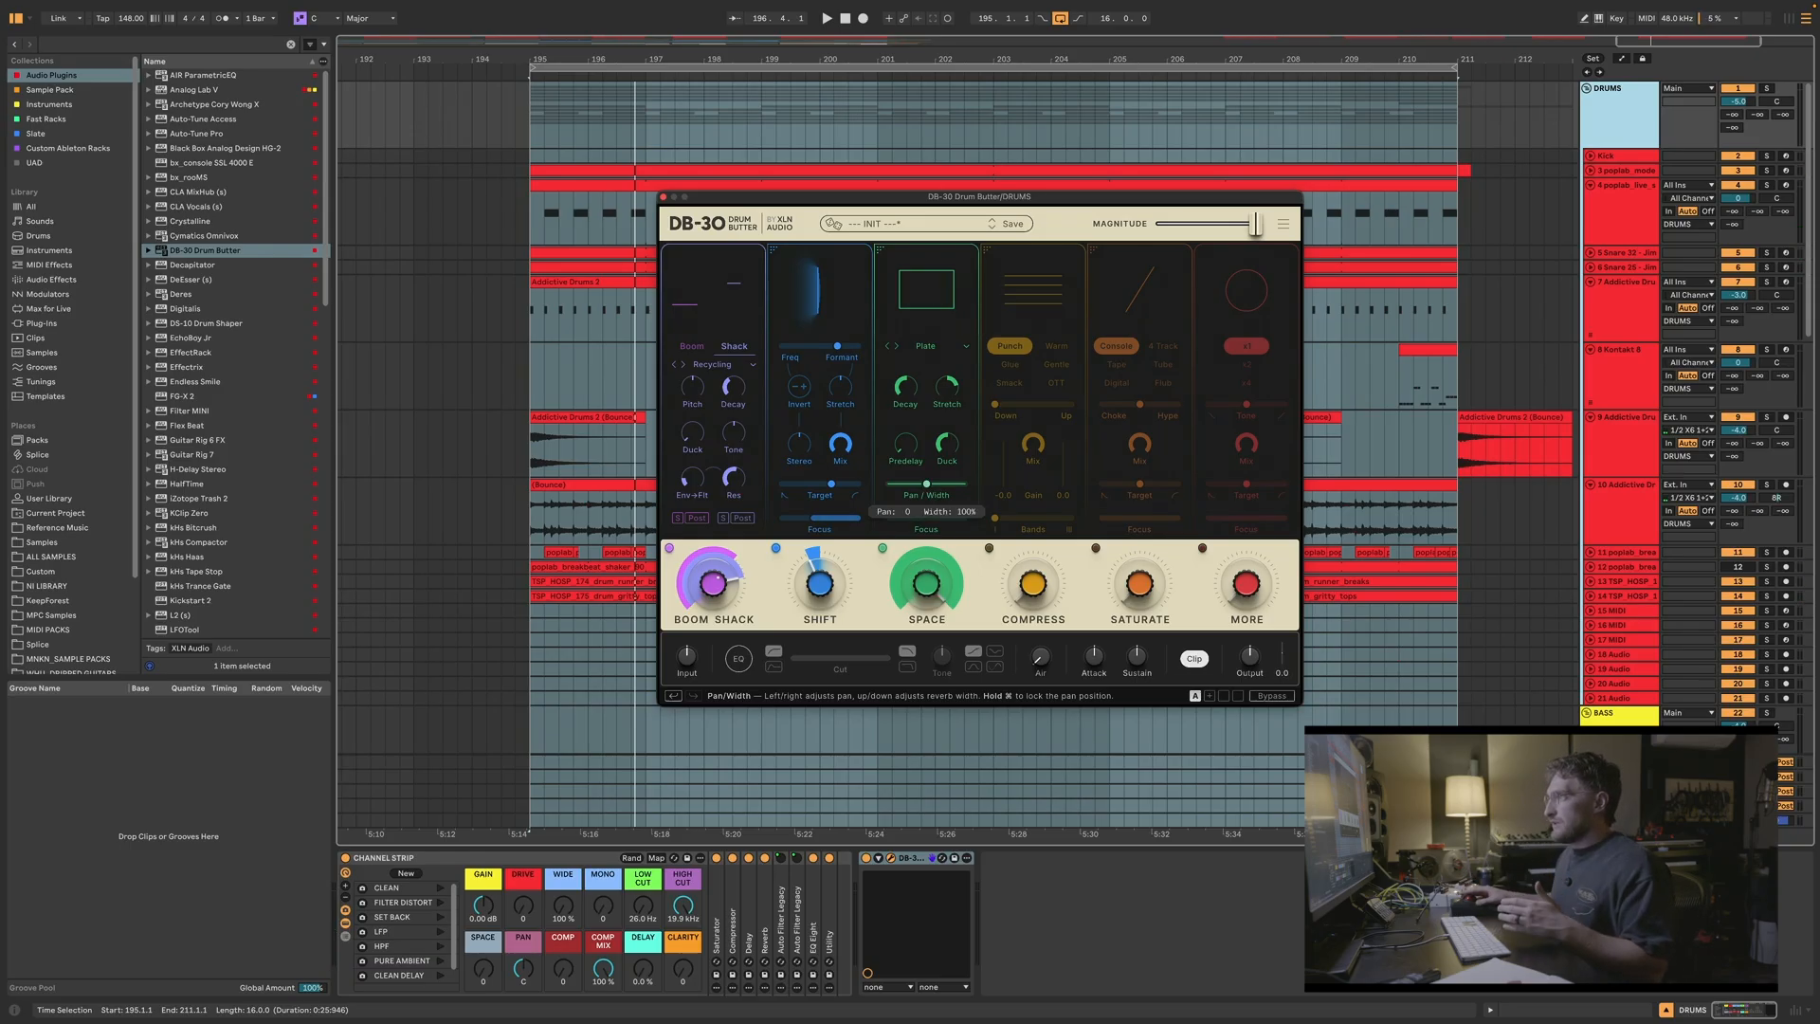
key(space)
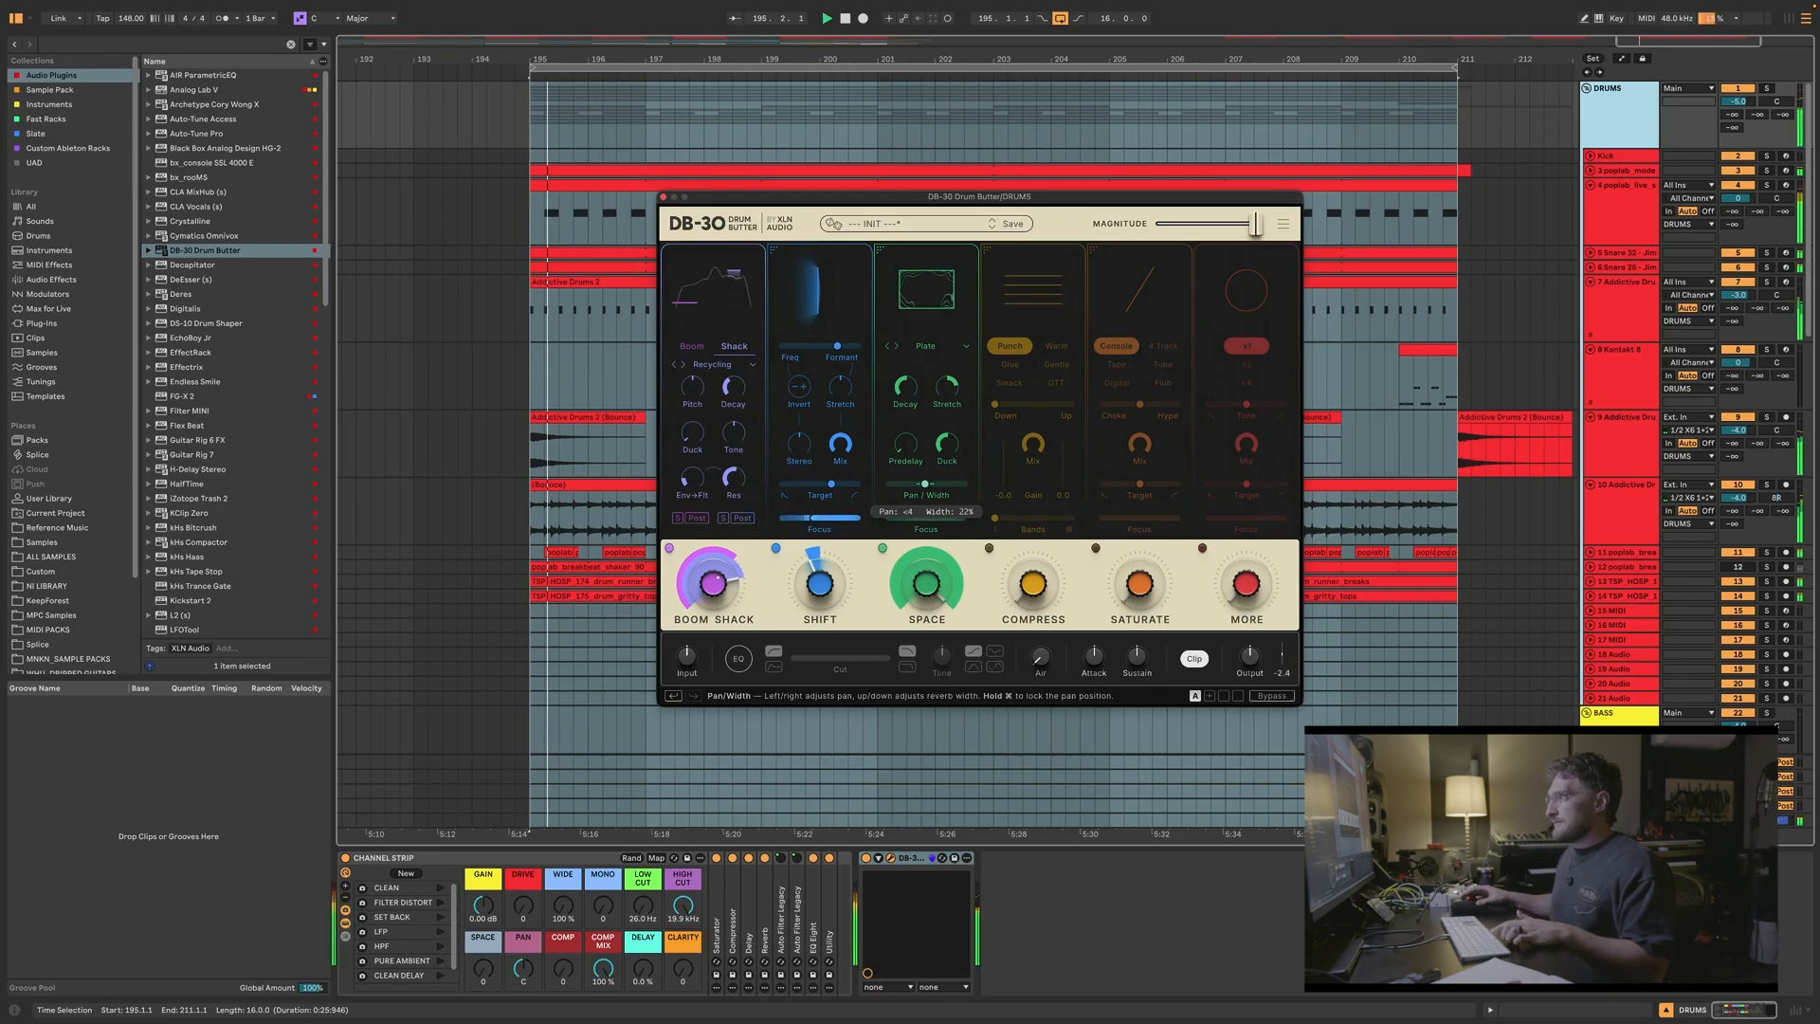
mouse_move(925, 529)
mouse_down()
mouse_move(928, 561)
mouse_move(925, 519)
mouse_up()
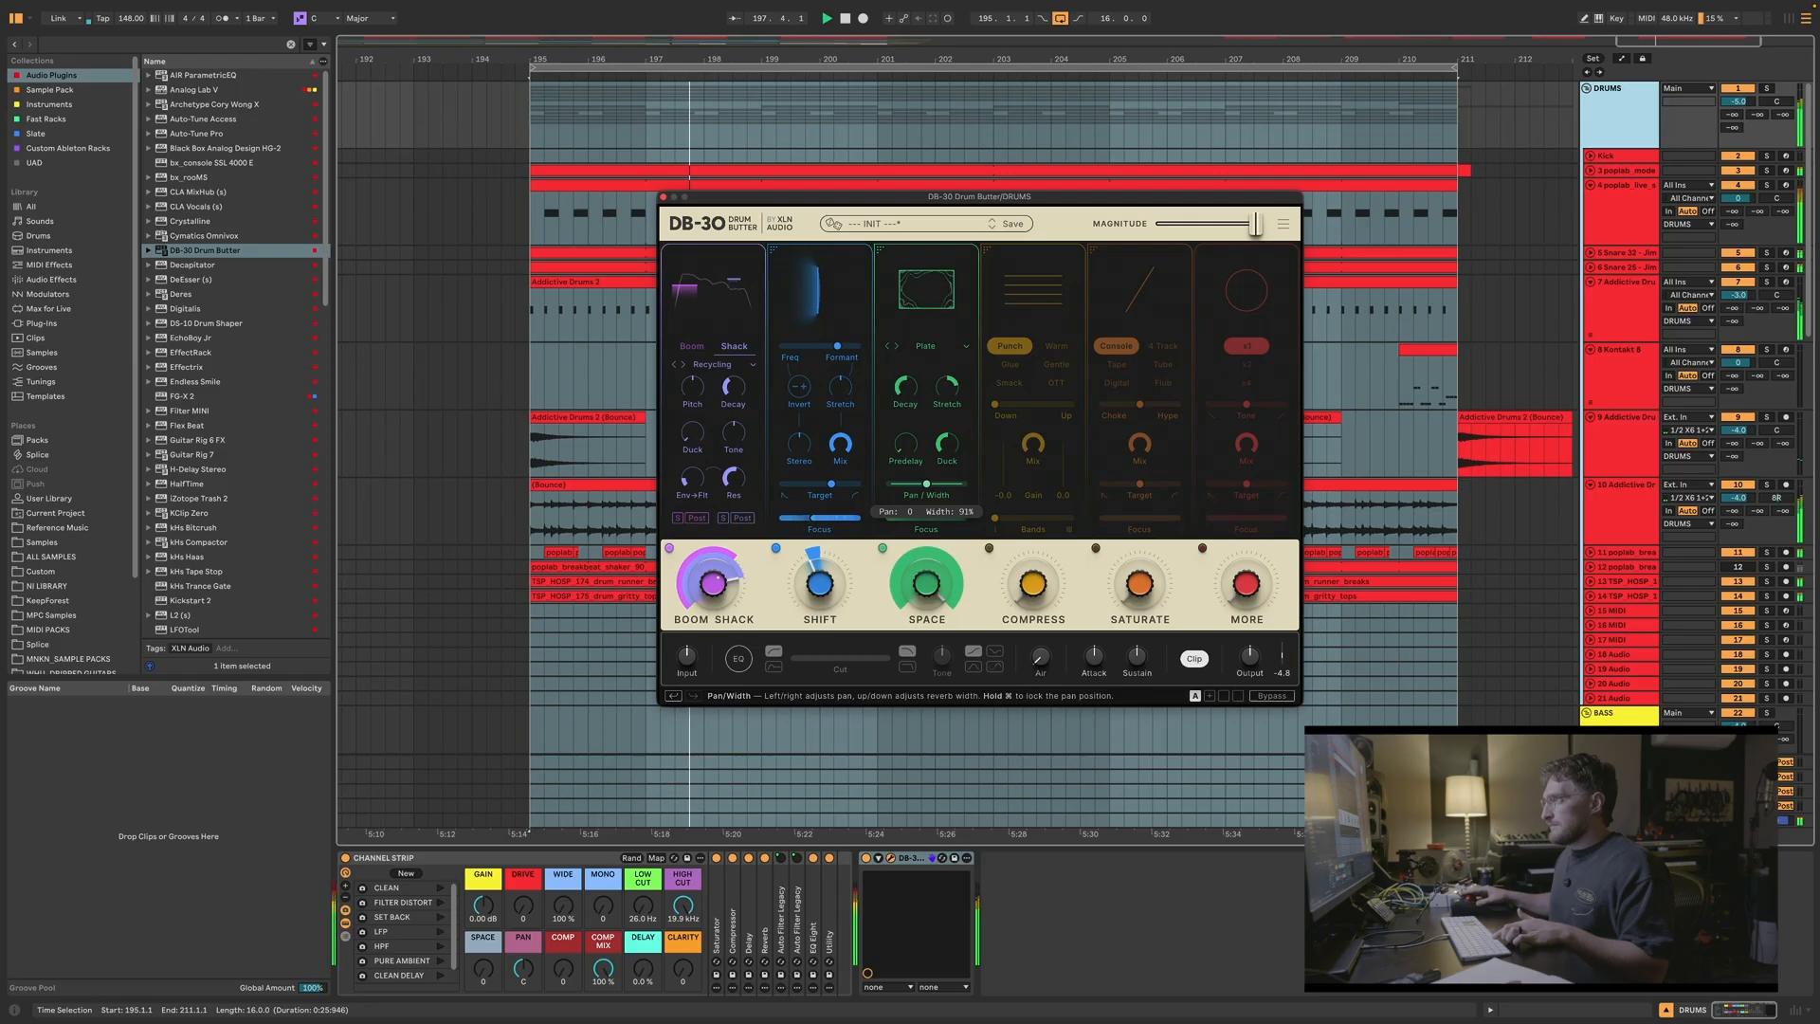
key(space)
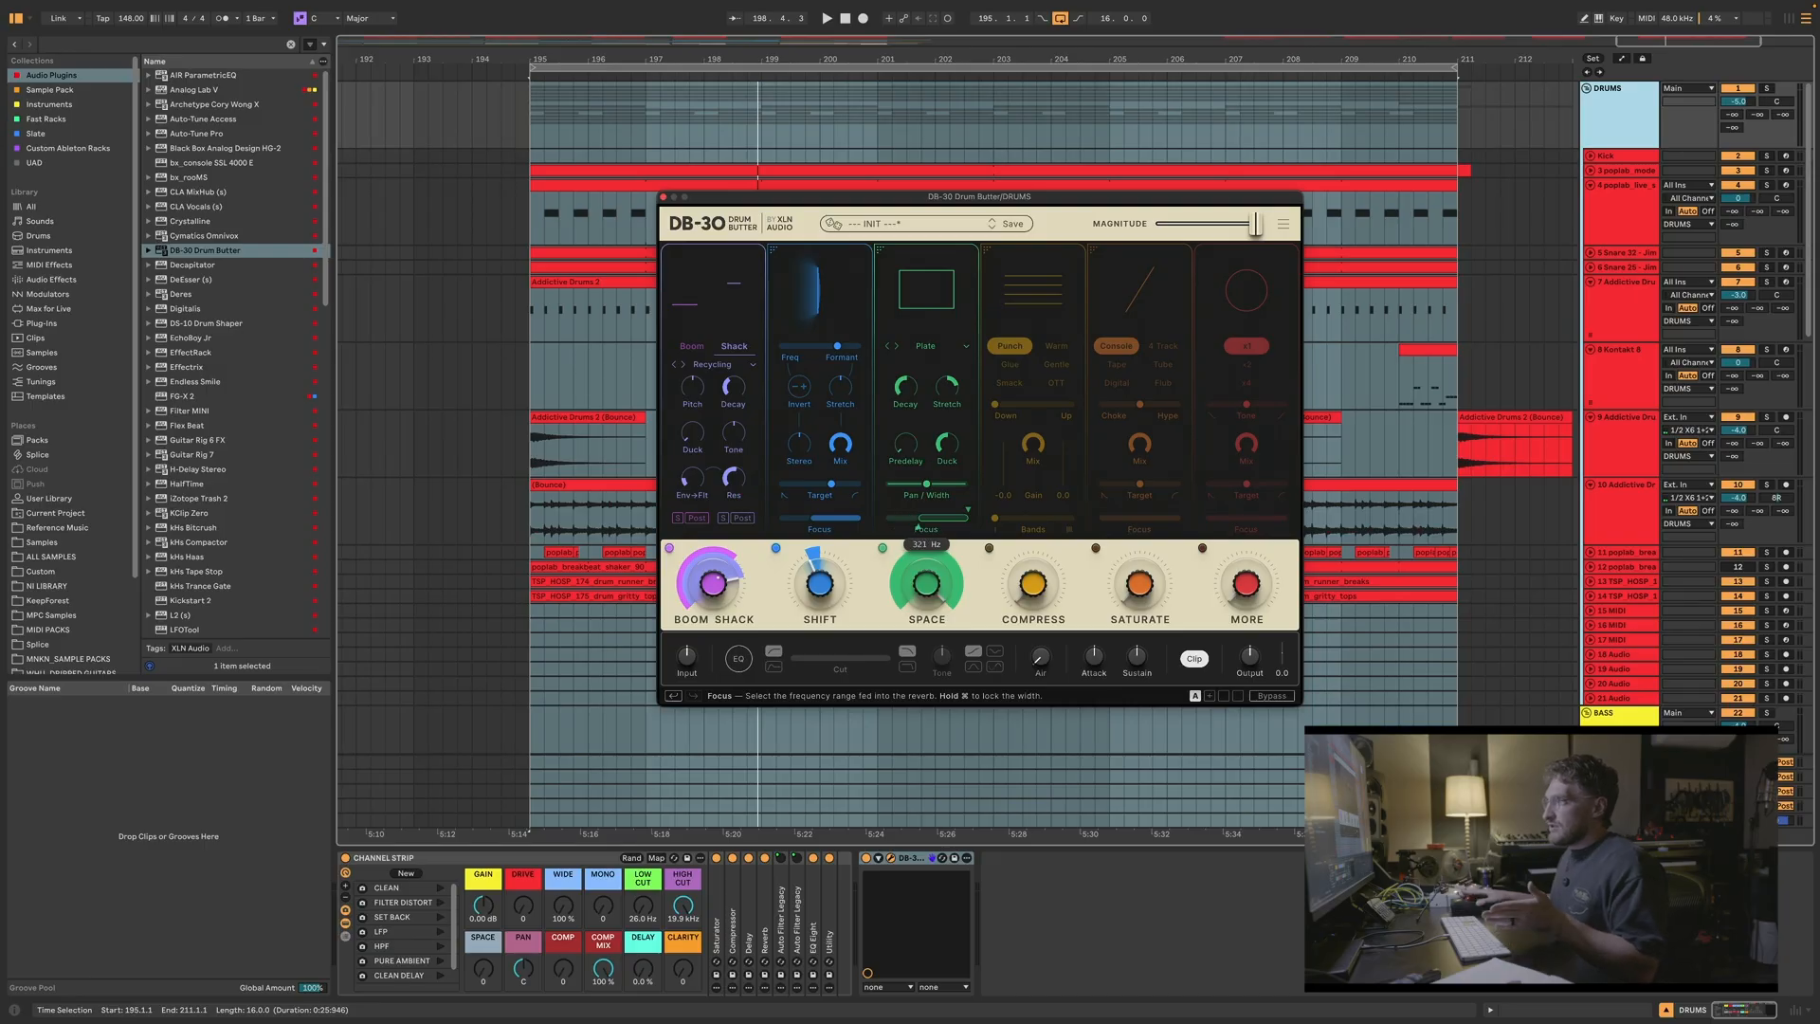
Step: Sweep the lower limit of the Space's Focus range upward from 321 Hz during playback
key(space)
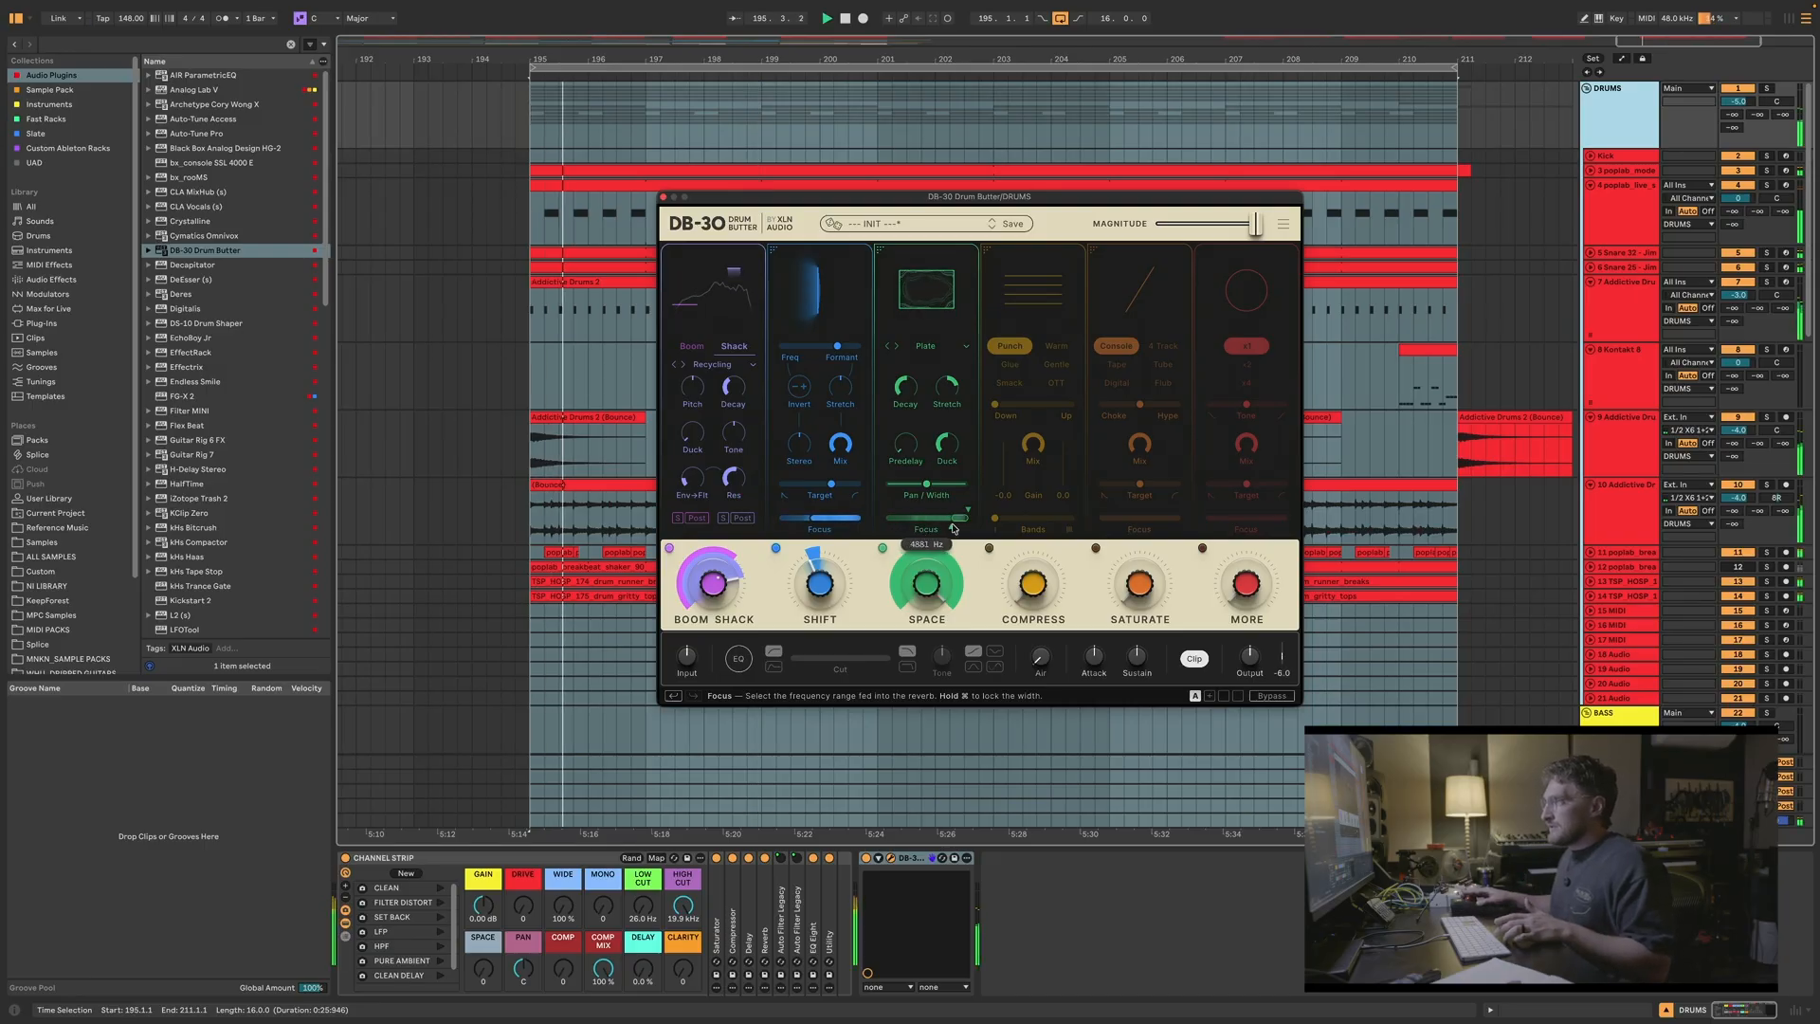
drag(925, 530, 943, 529)
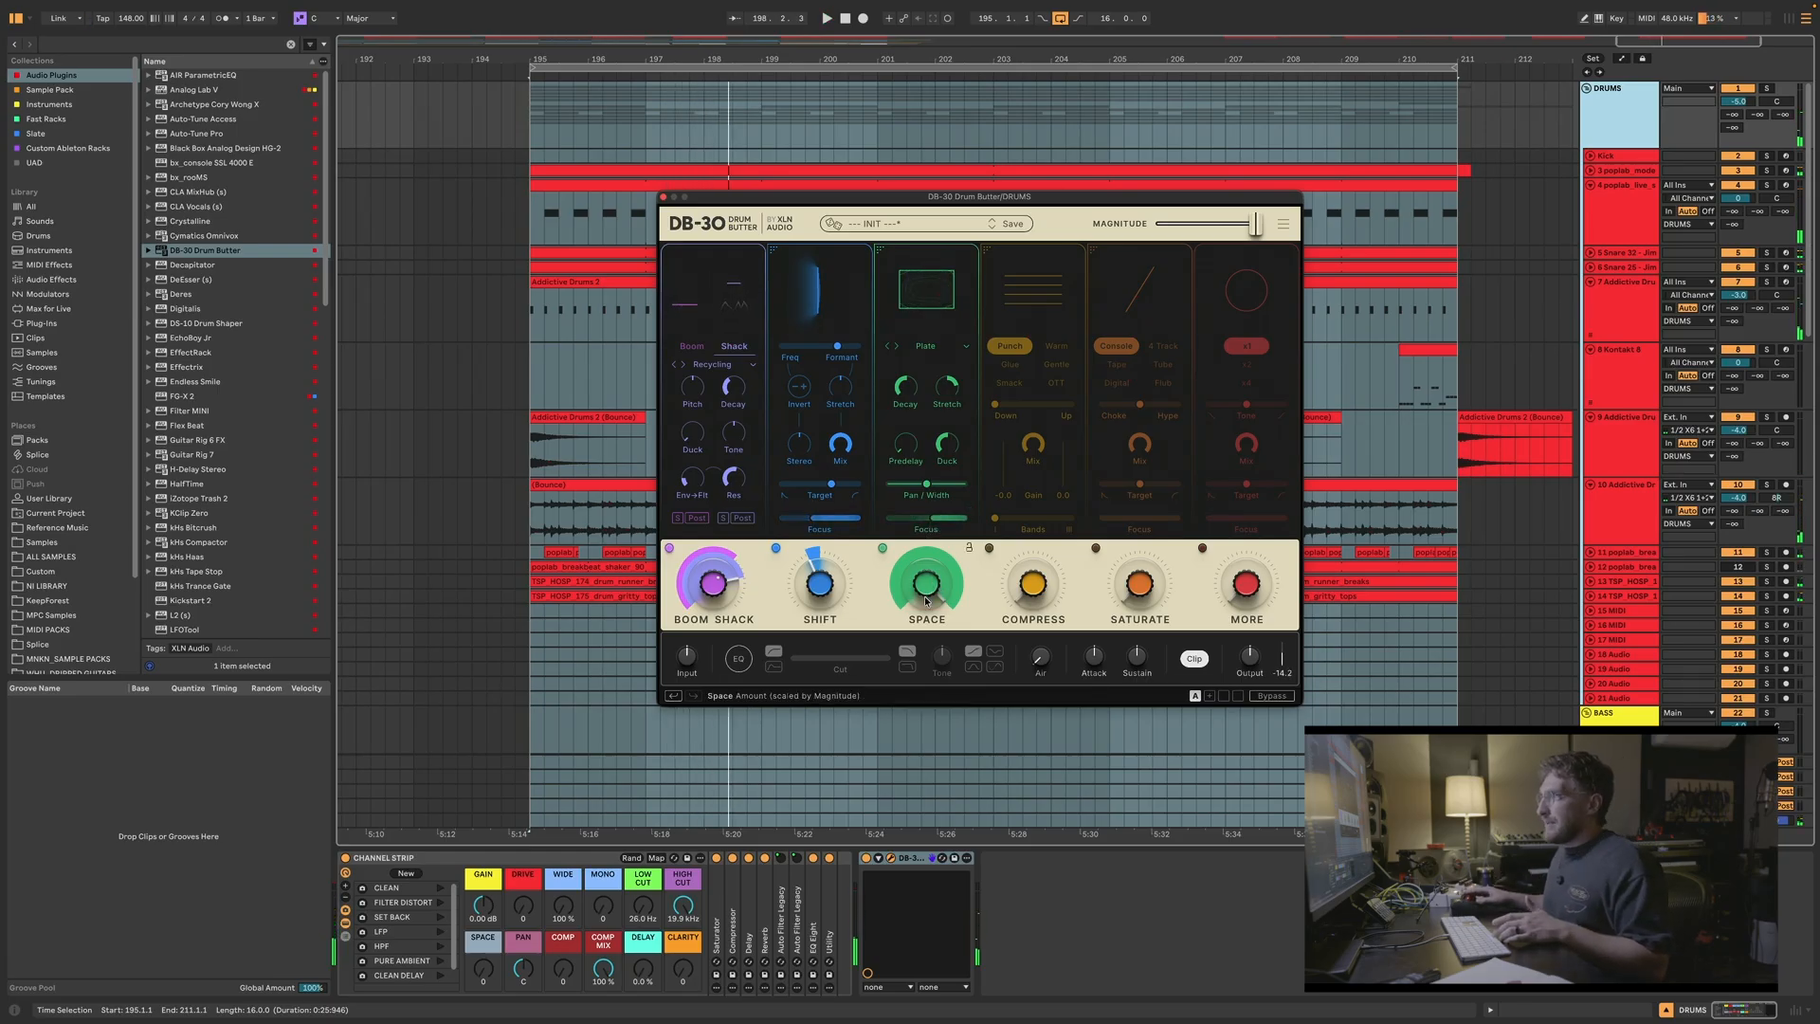
Step: Lower the Space amount to about a third of its range while playing the drums
key(space)
mouse_move(926, 584)
mouse_down()
mouse_move(926, 656)
mouse_move(927, 591)
mouse_up()
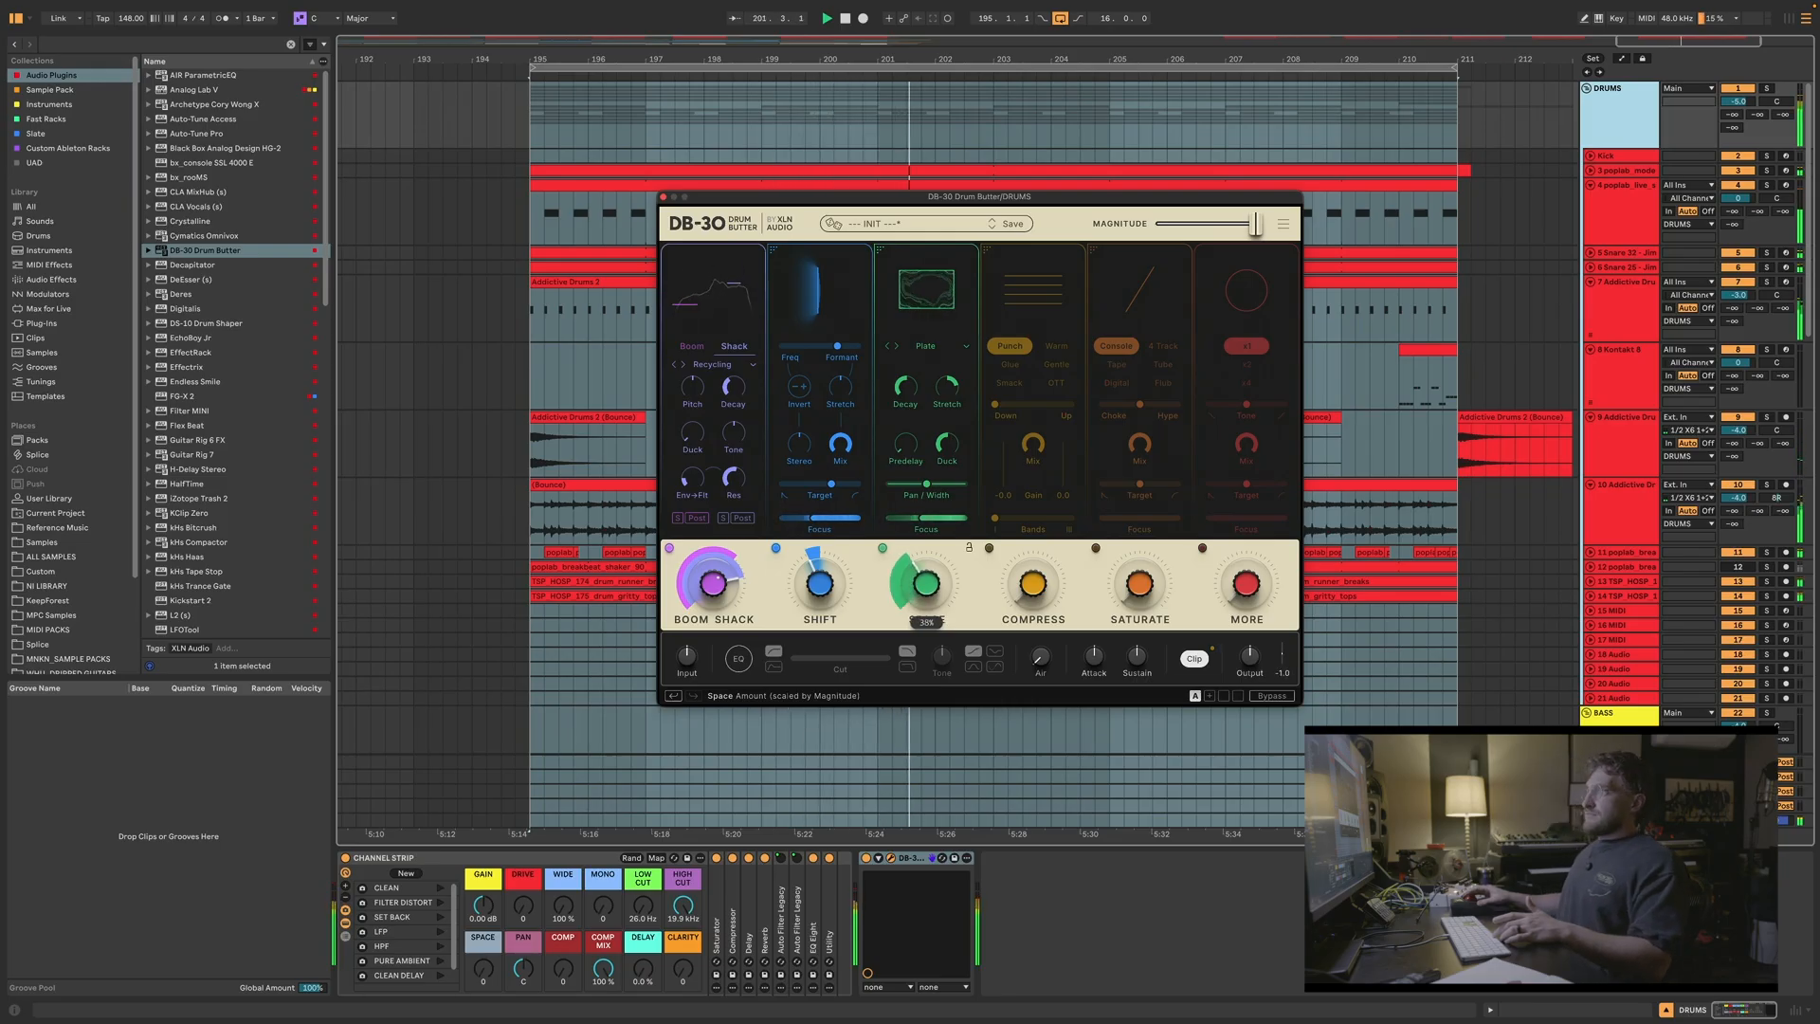
drag(928, 580, 928, 573)
key(space)
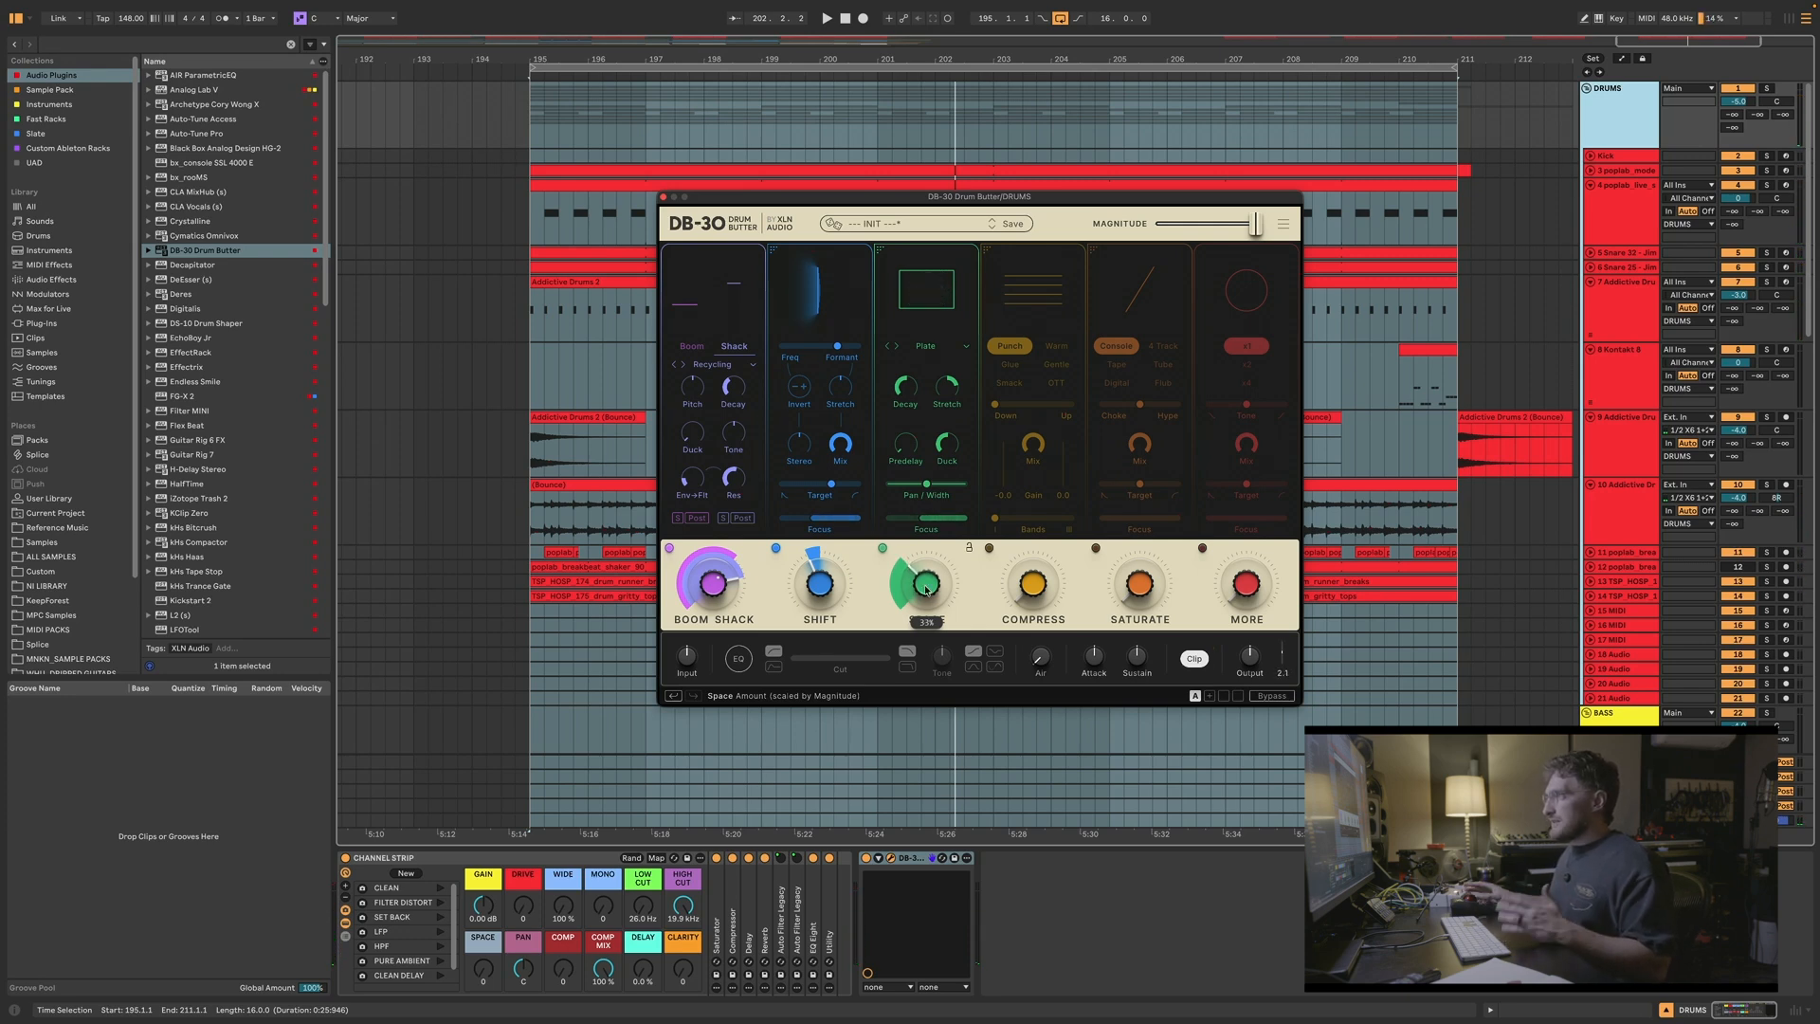
Step: Enable the Compress module, raise its amount to maximum and set Bands fully to multi-band
key(space)
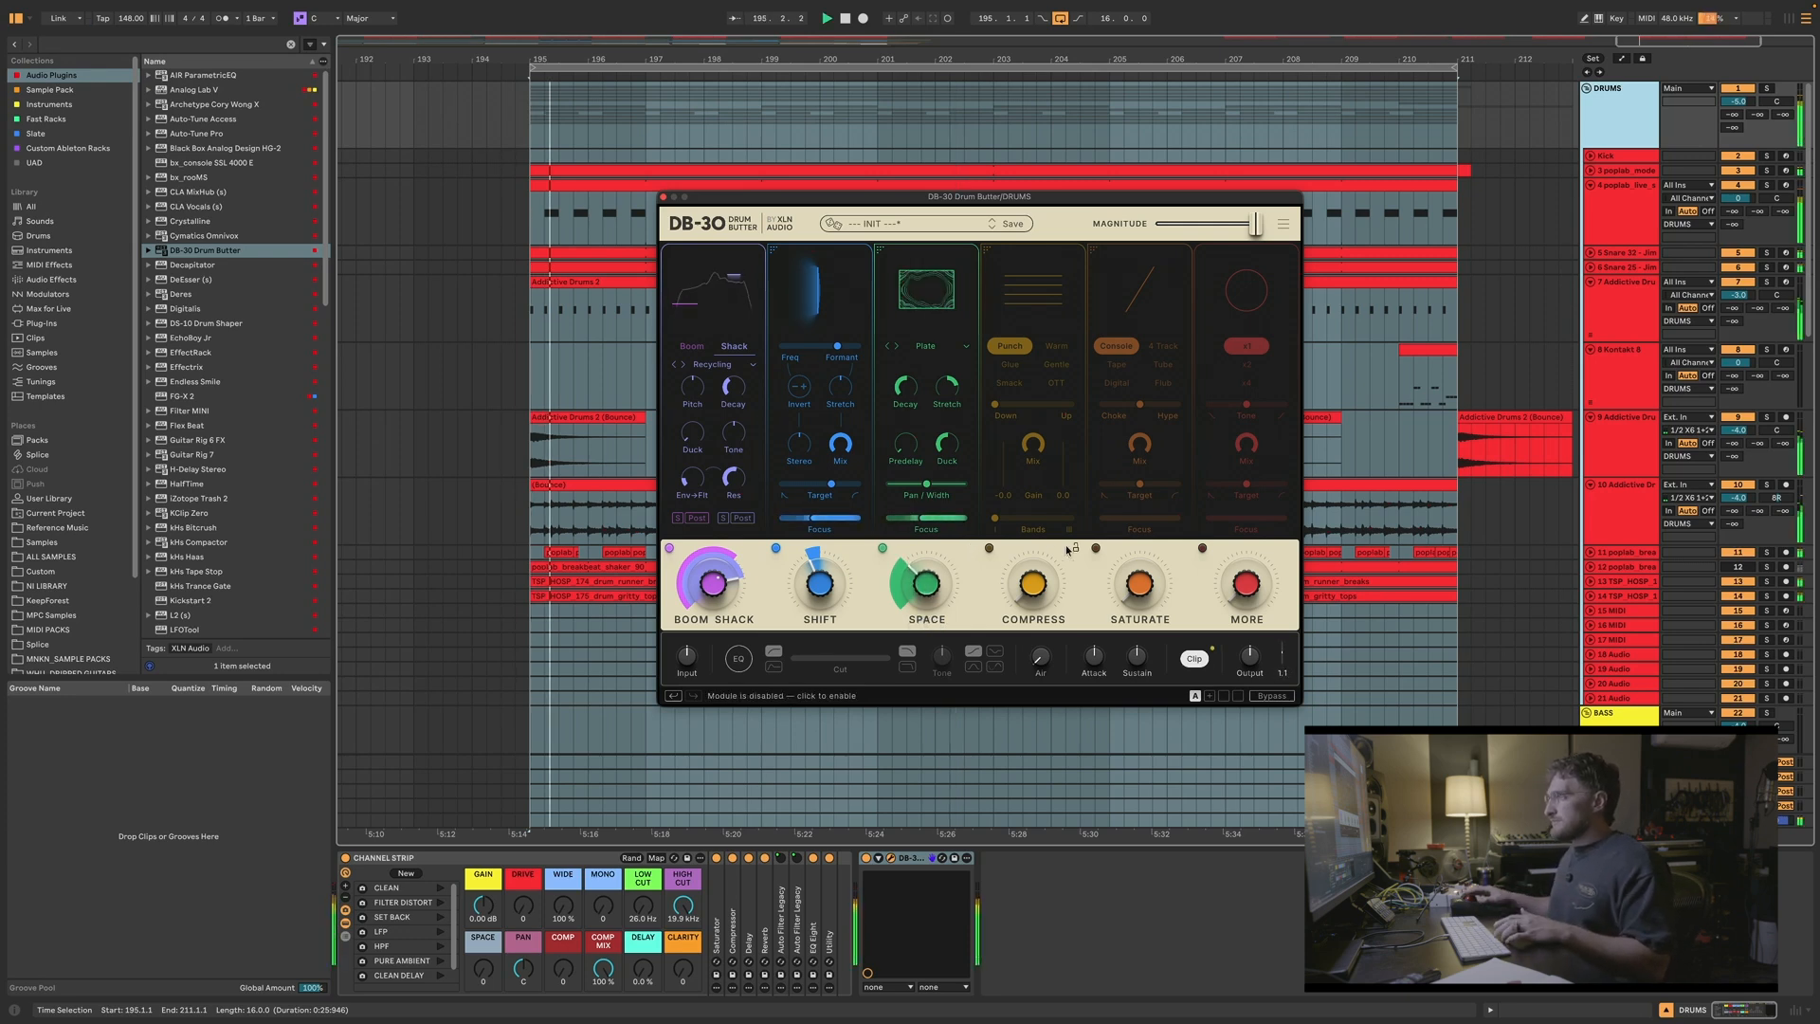
click(987, 548)
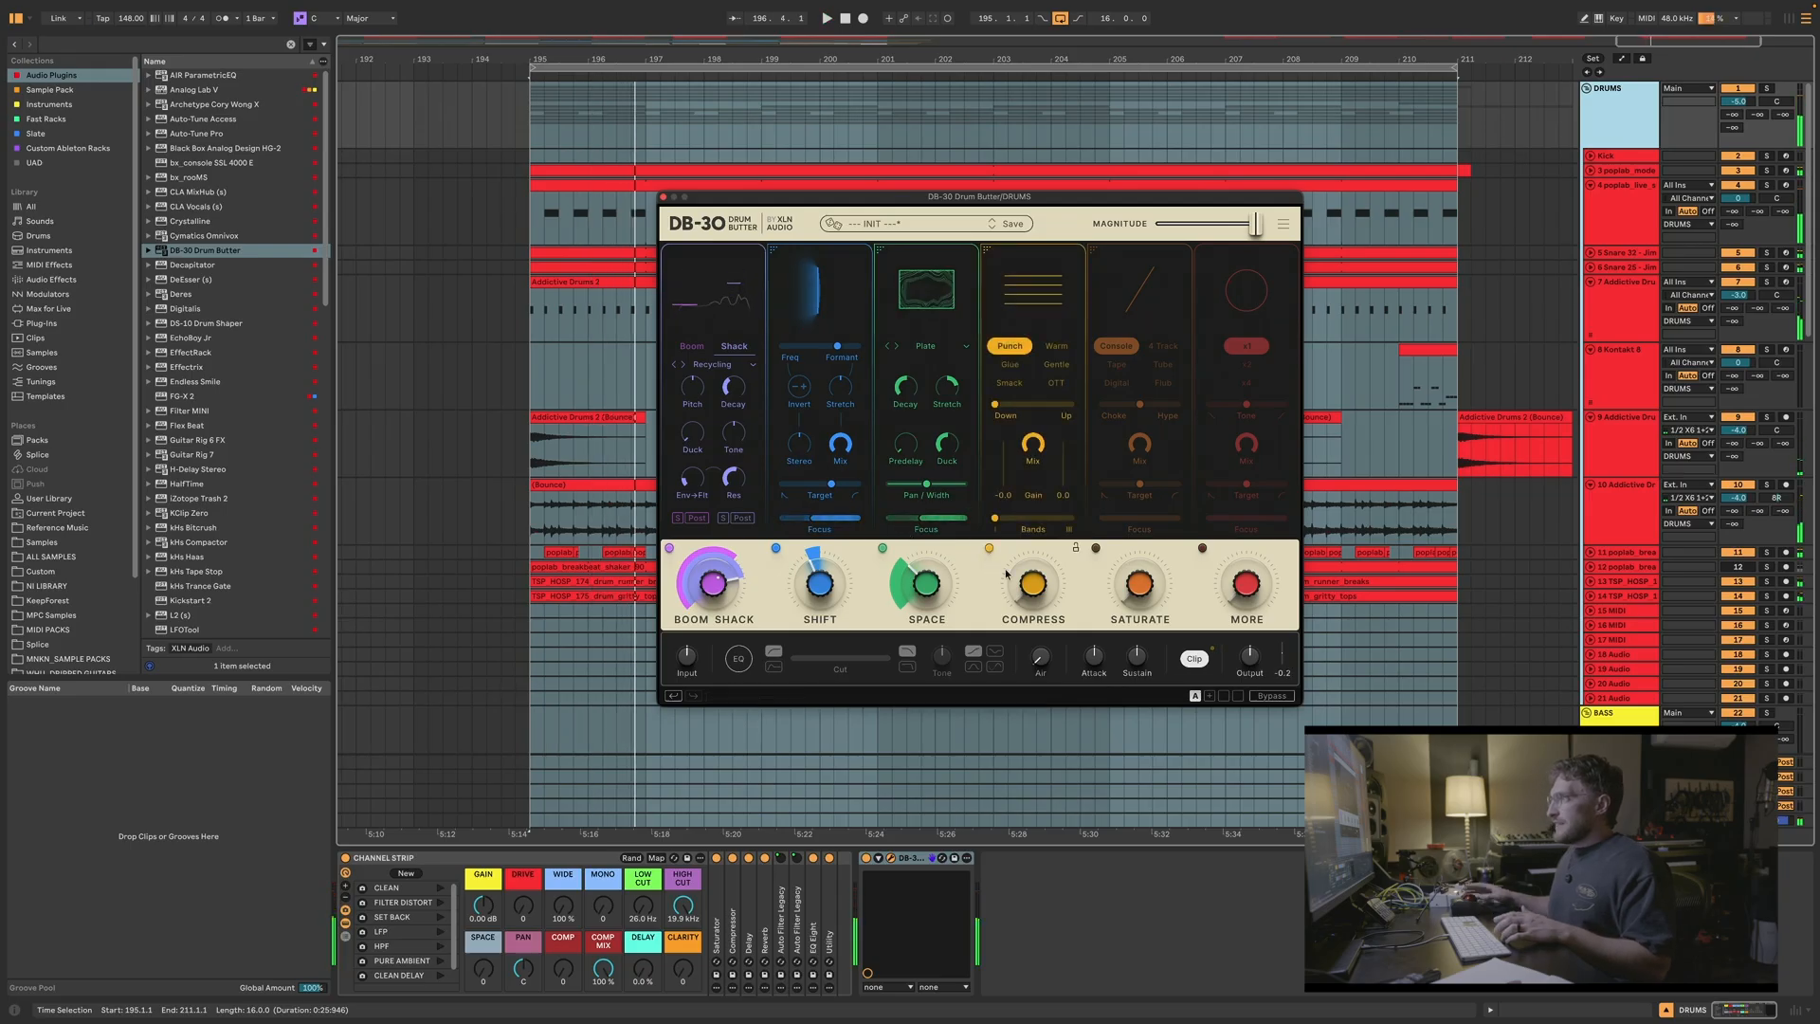
drag(1034, 585, 1036, 595)
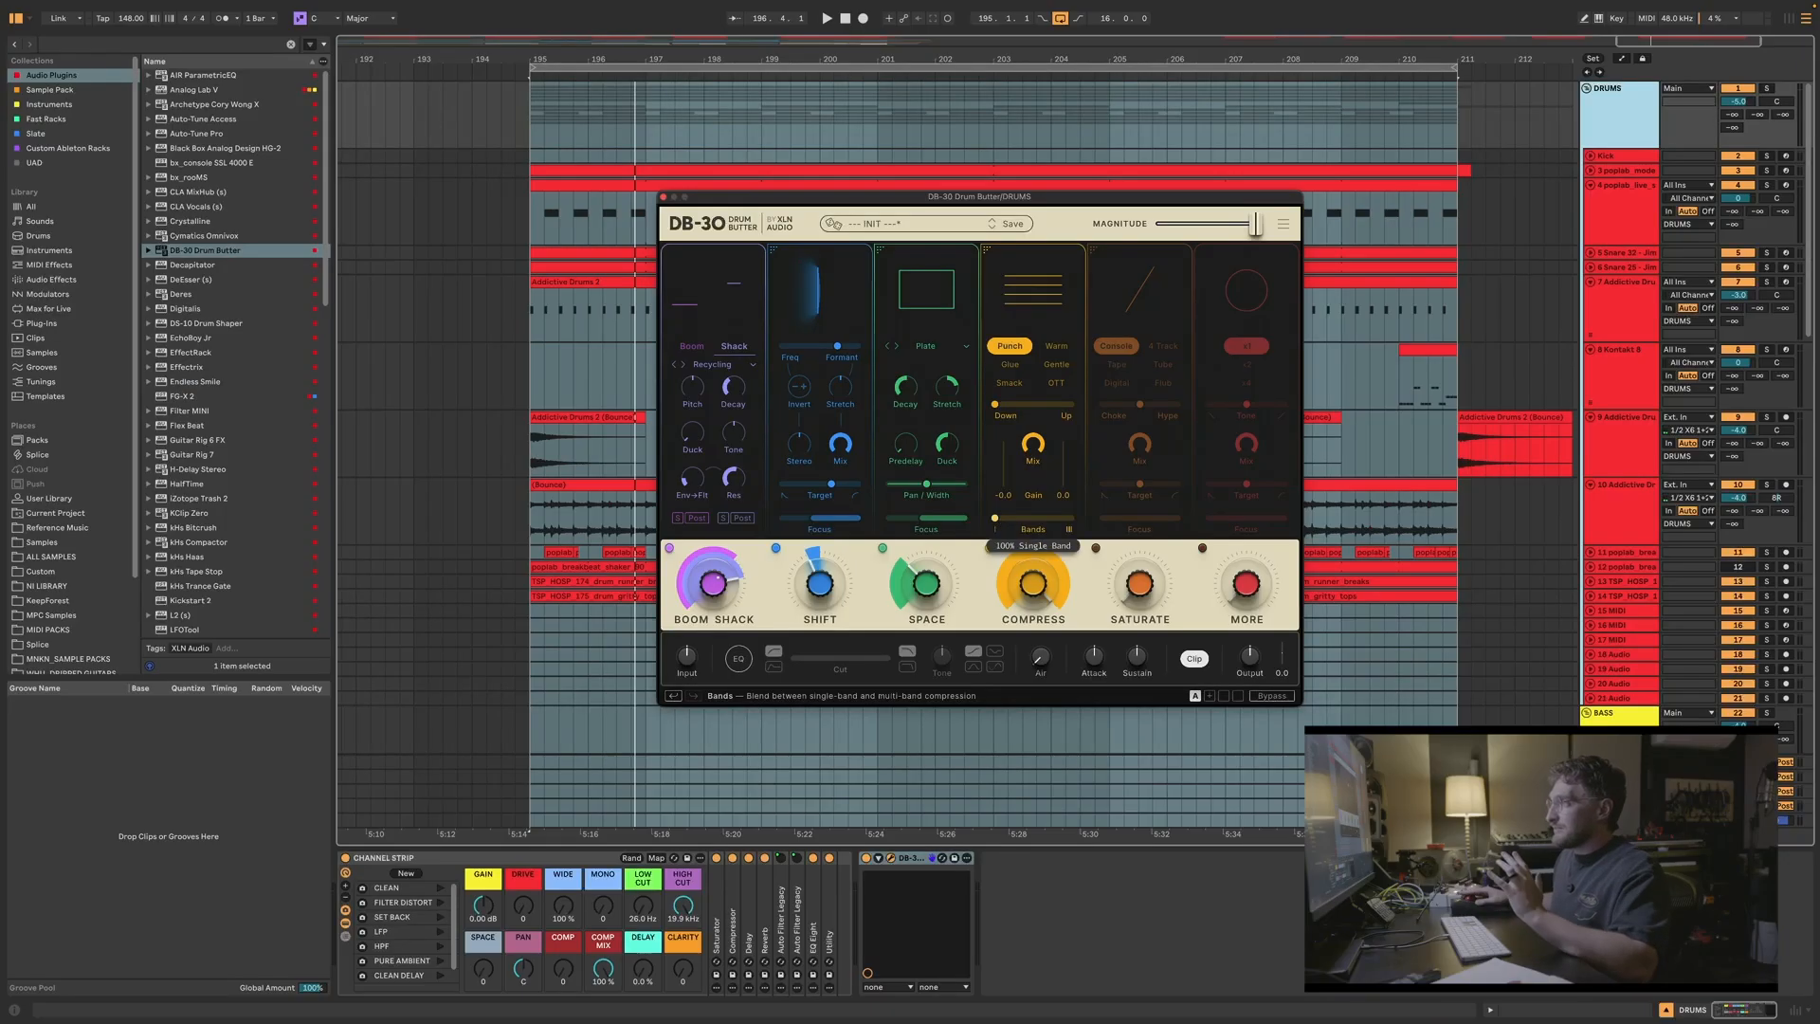
drag(995, 518, 1071, 517)
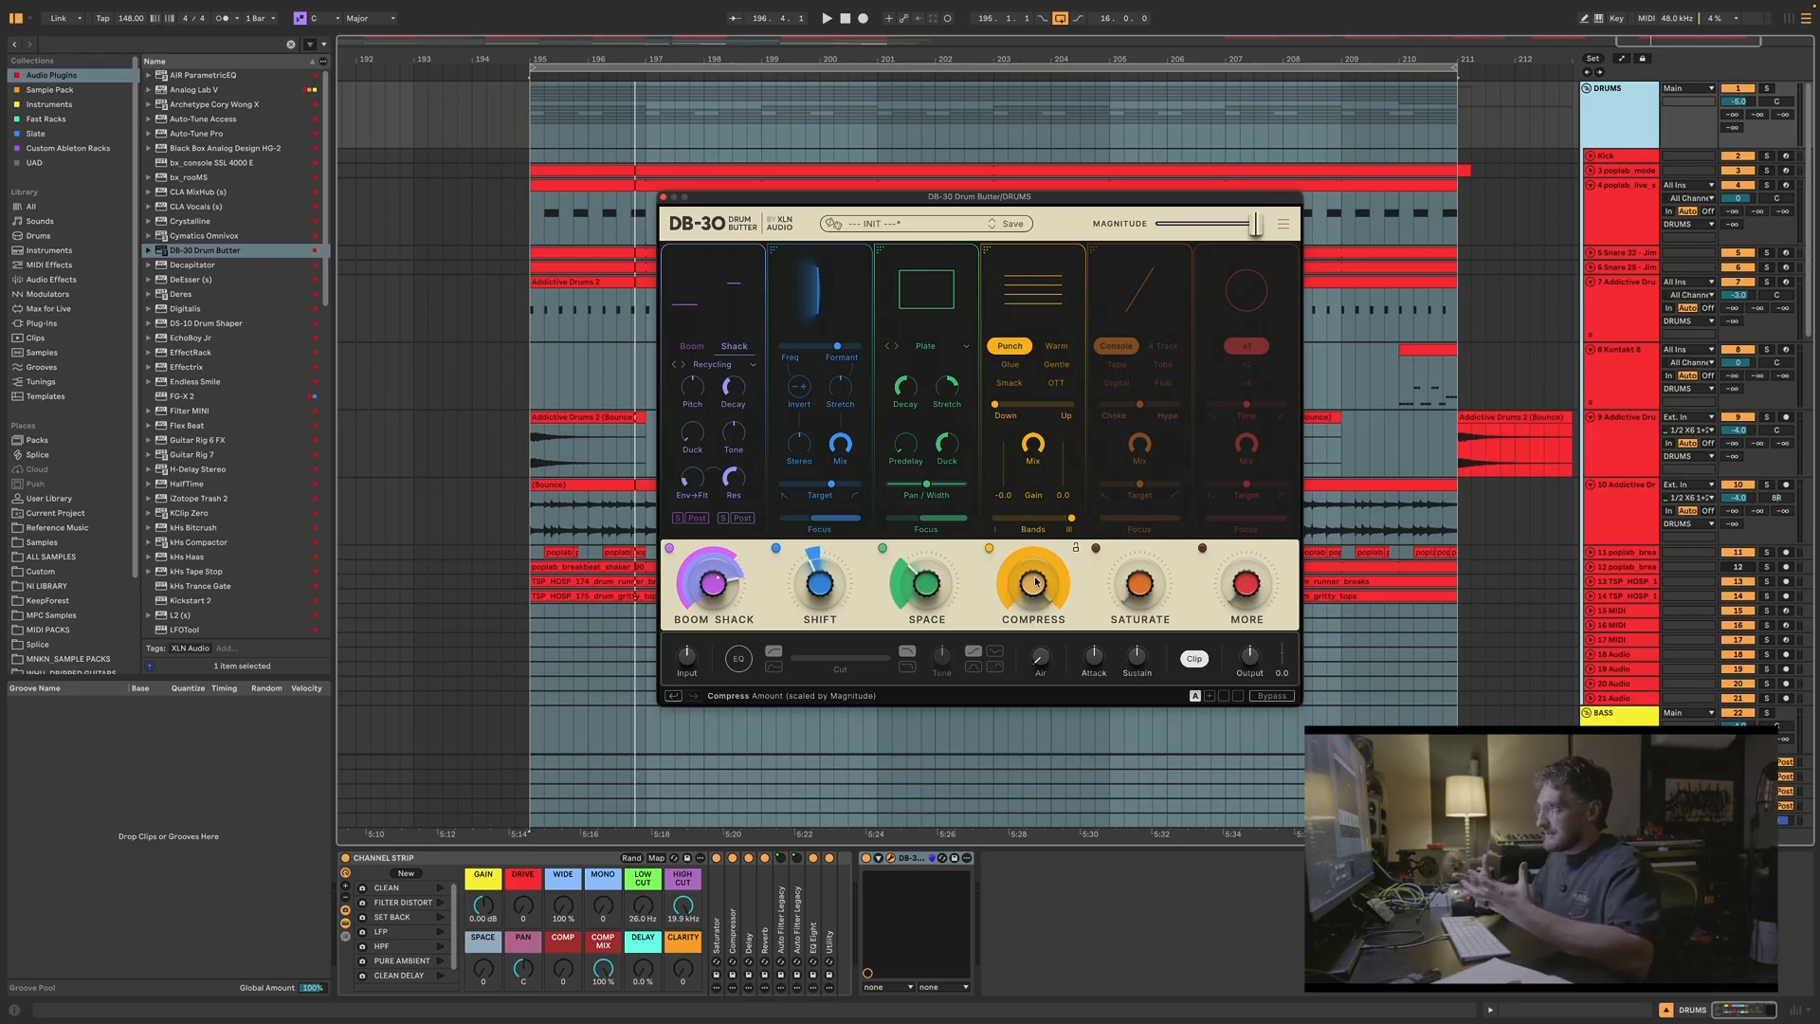
Step: Audition the Punch, Warm, Glue, Gentle, Smack and OTT modes of Compress on the drums
key(space)
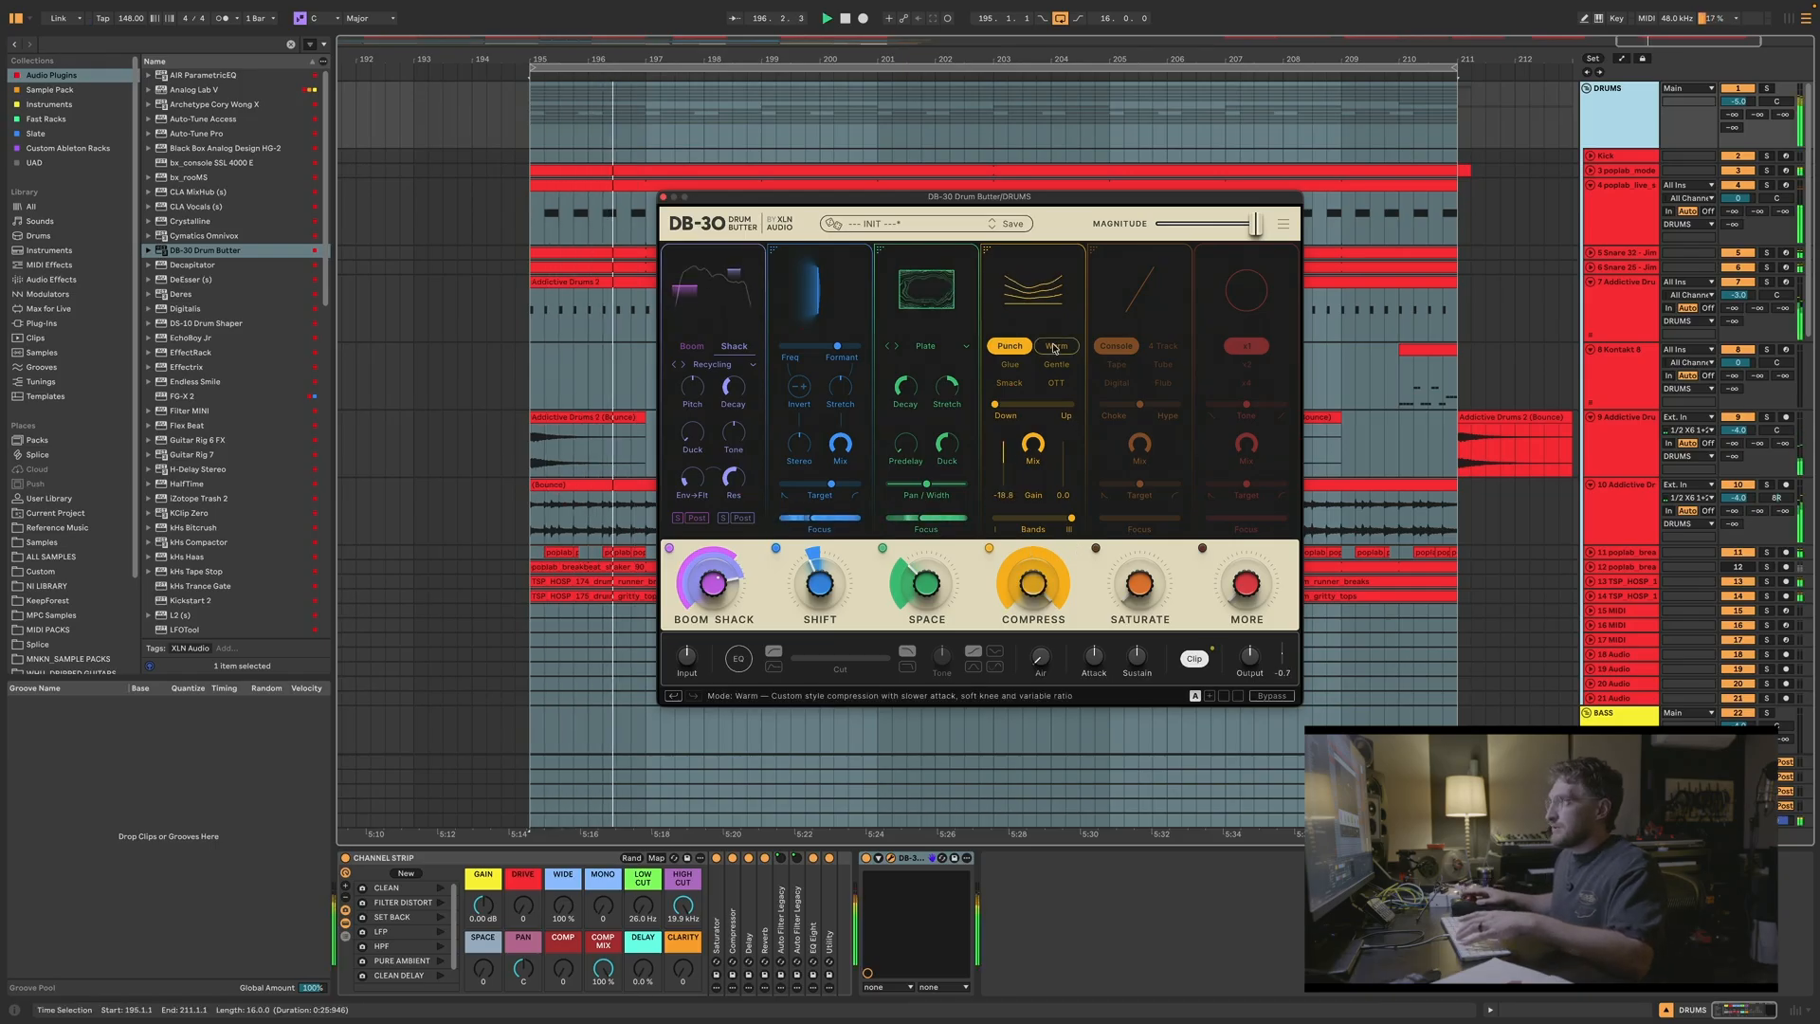
click(1055, 347)
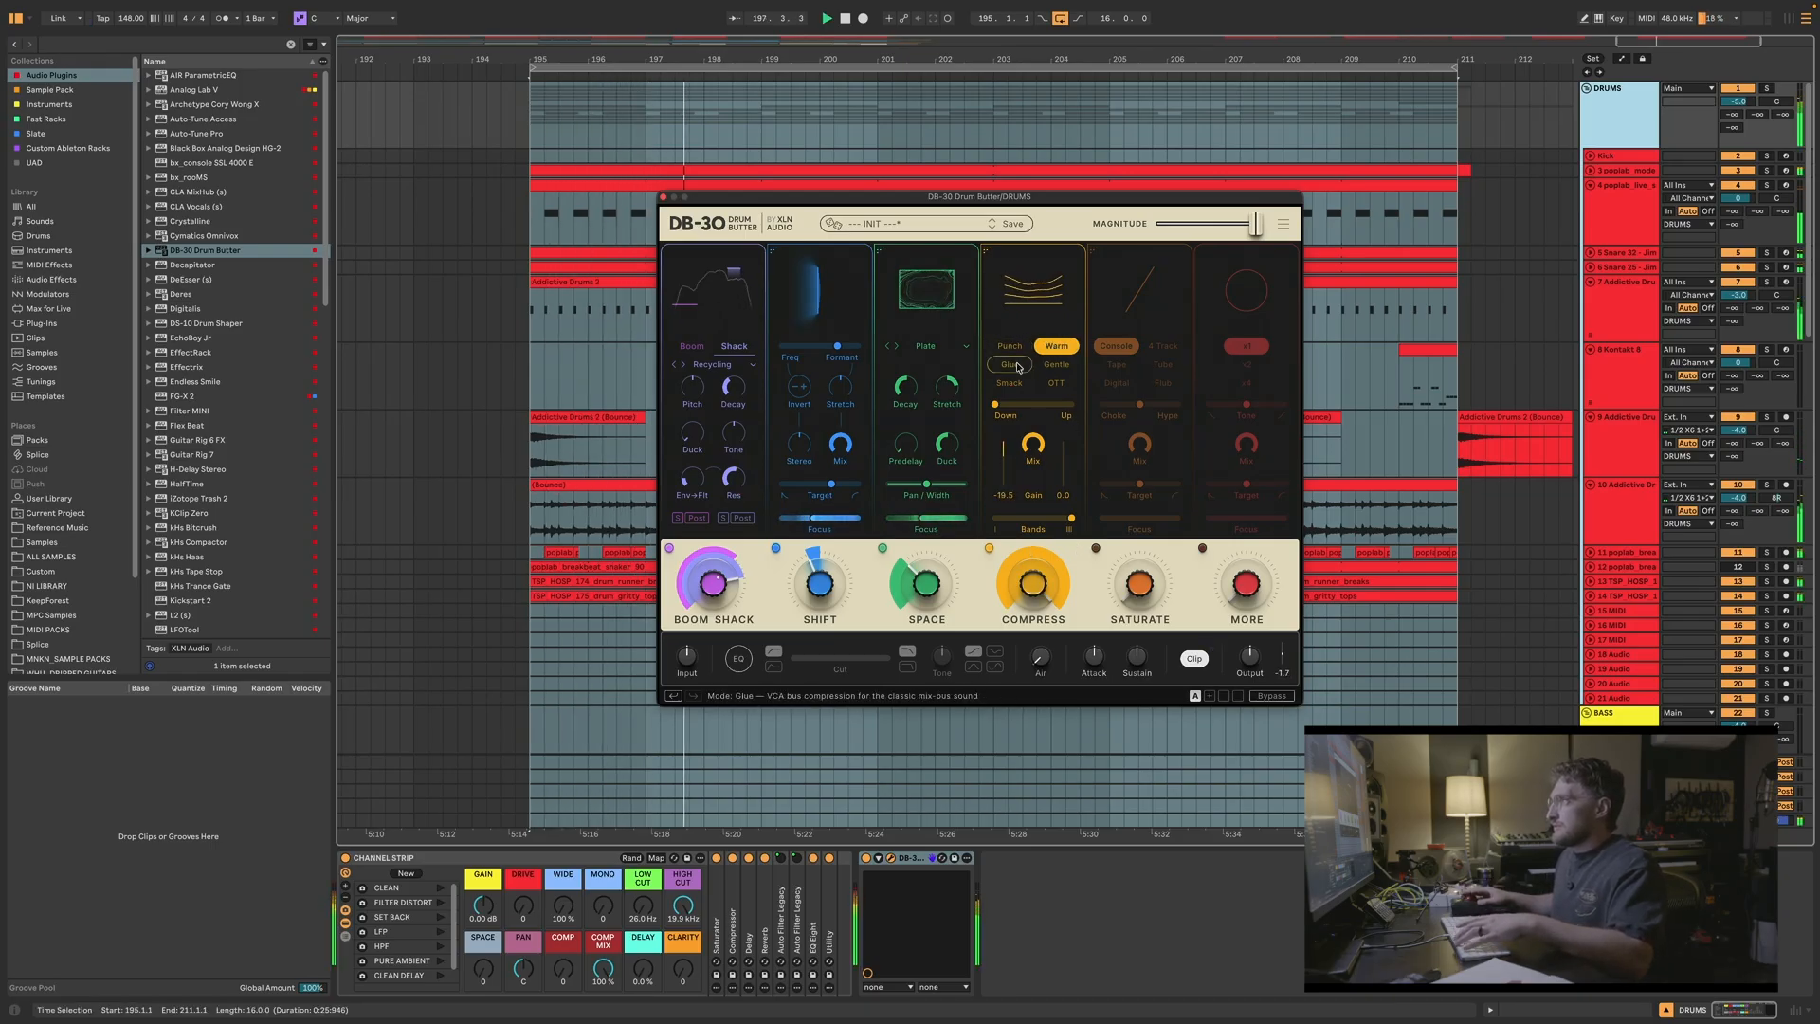
click(1018, 367)
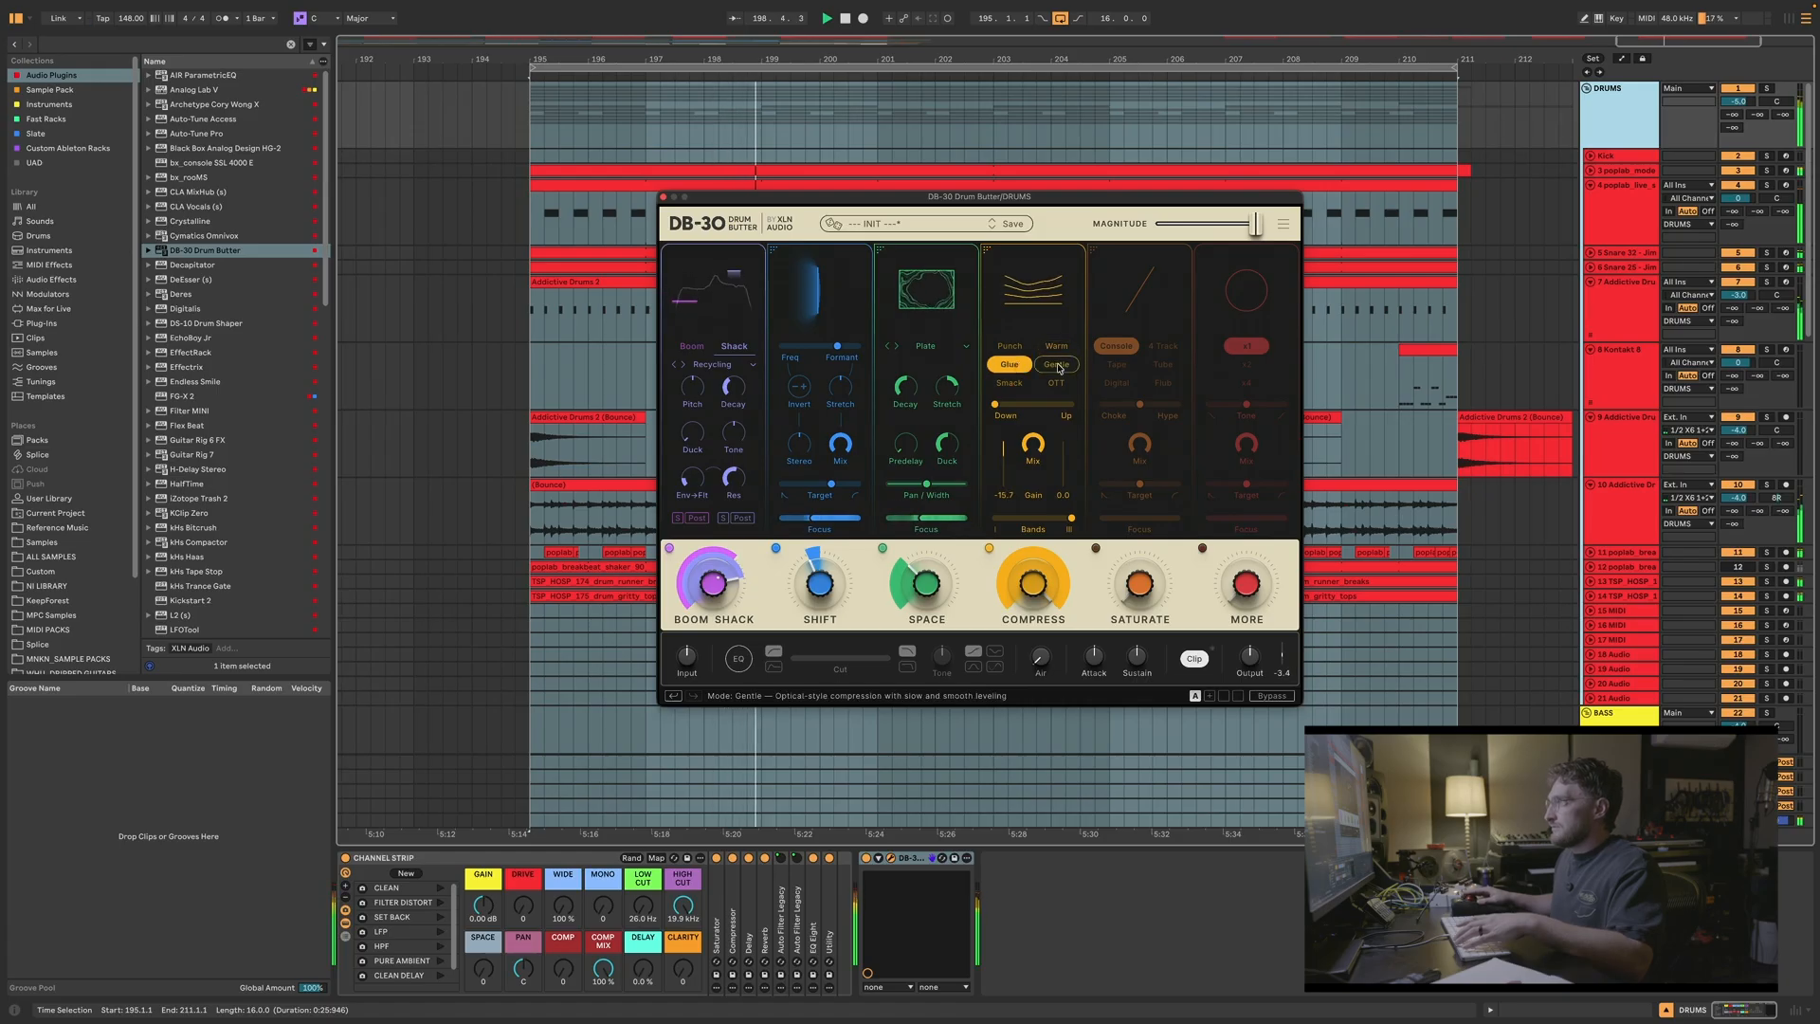
click(1058, 366)
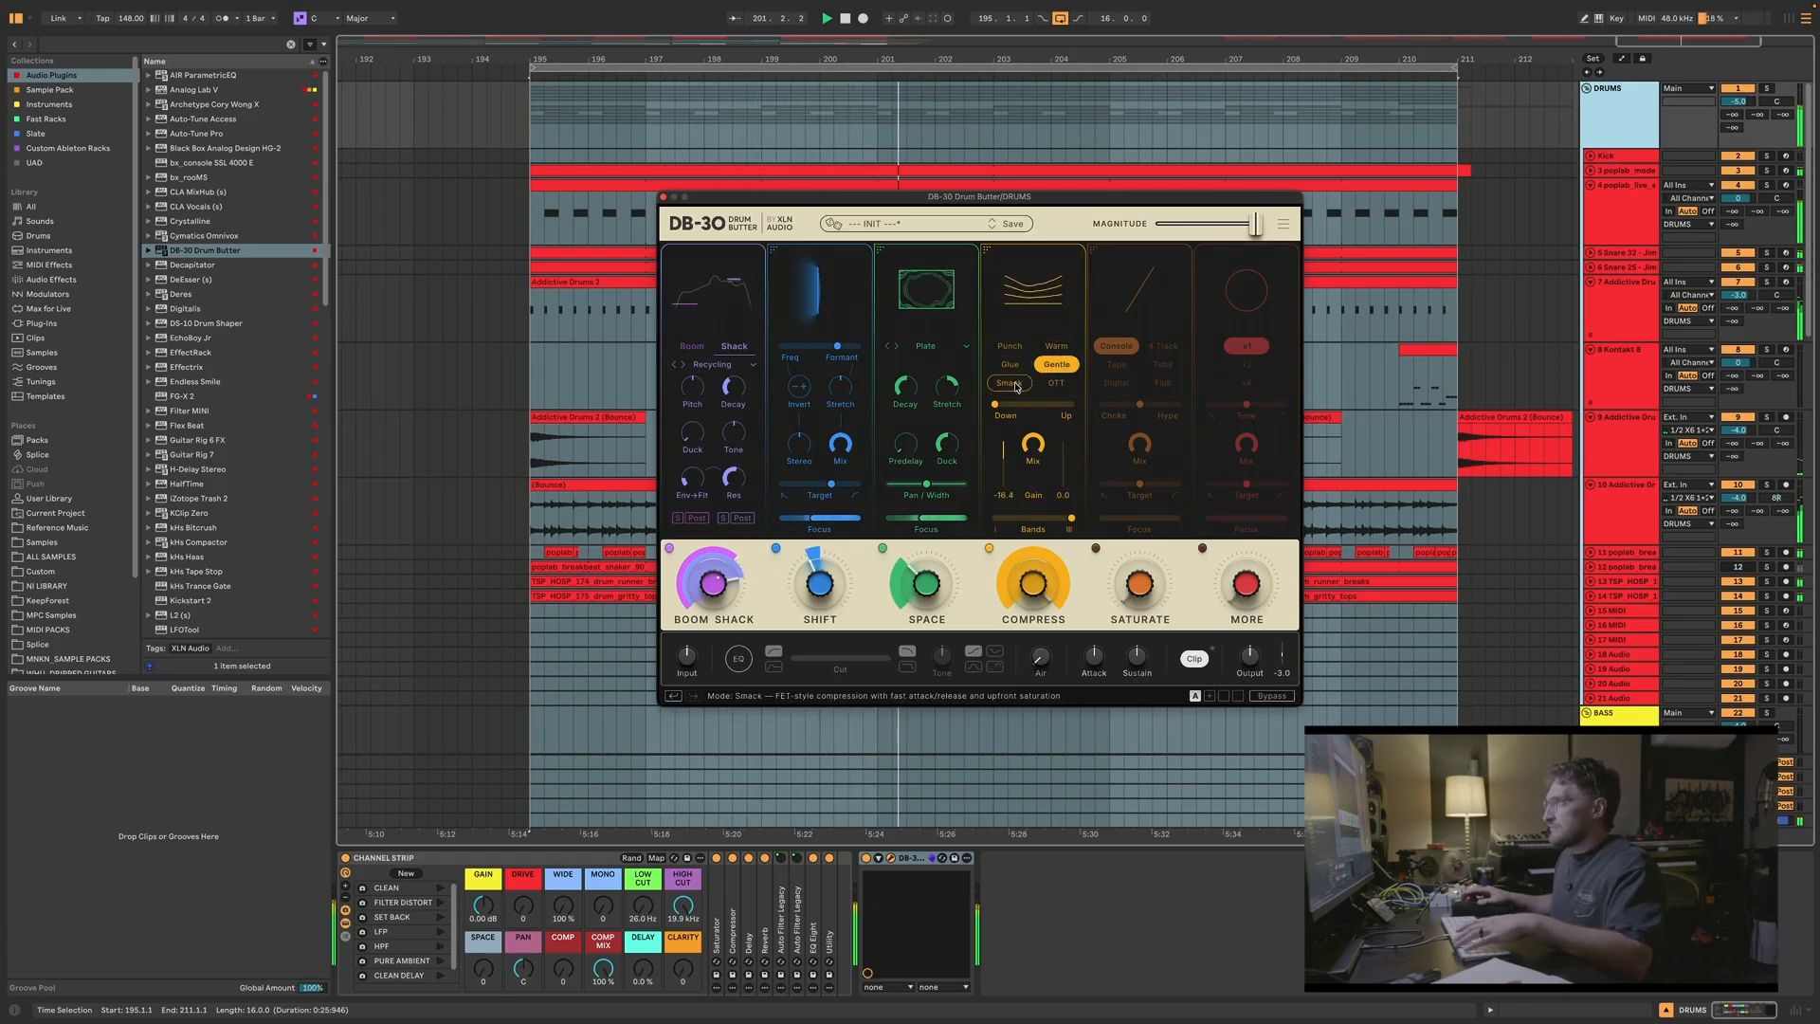
click(1017, 385)
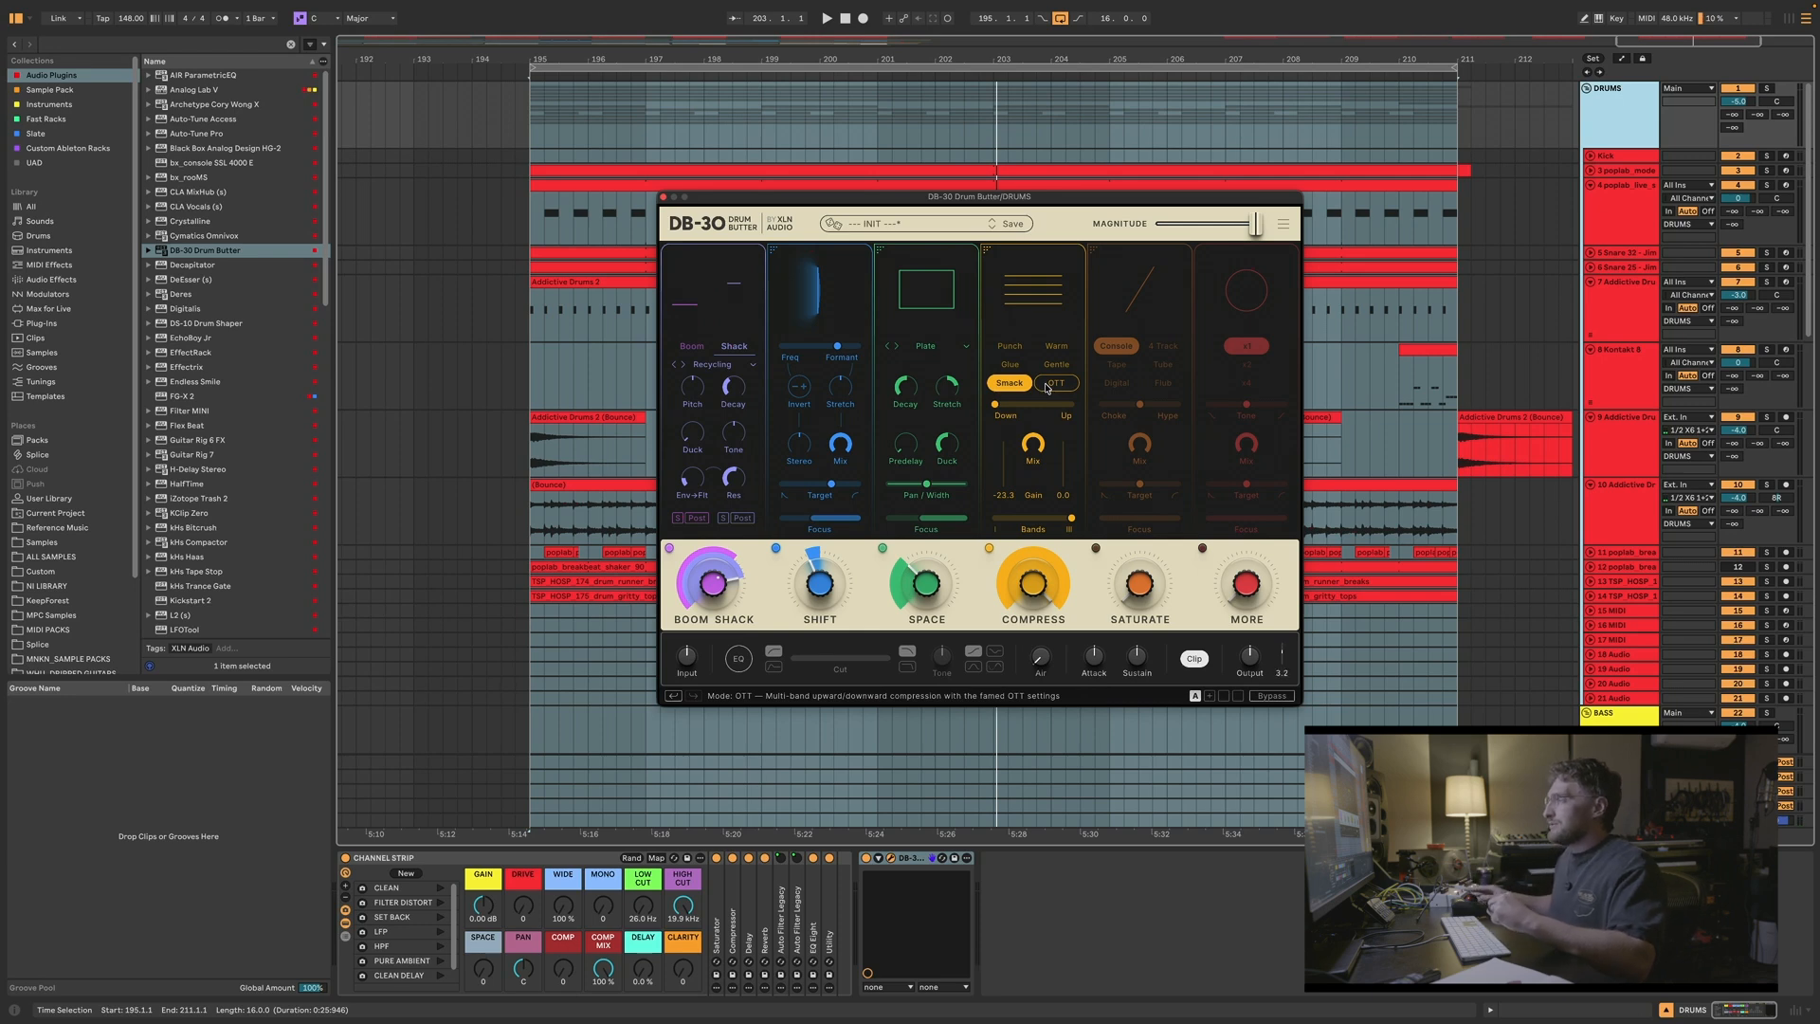
click(1048, 385)
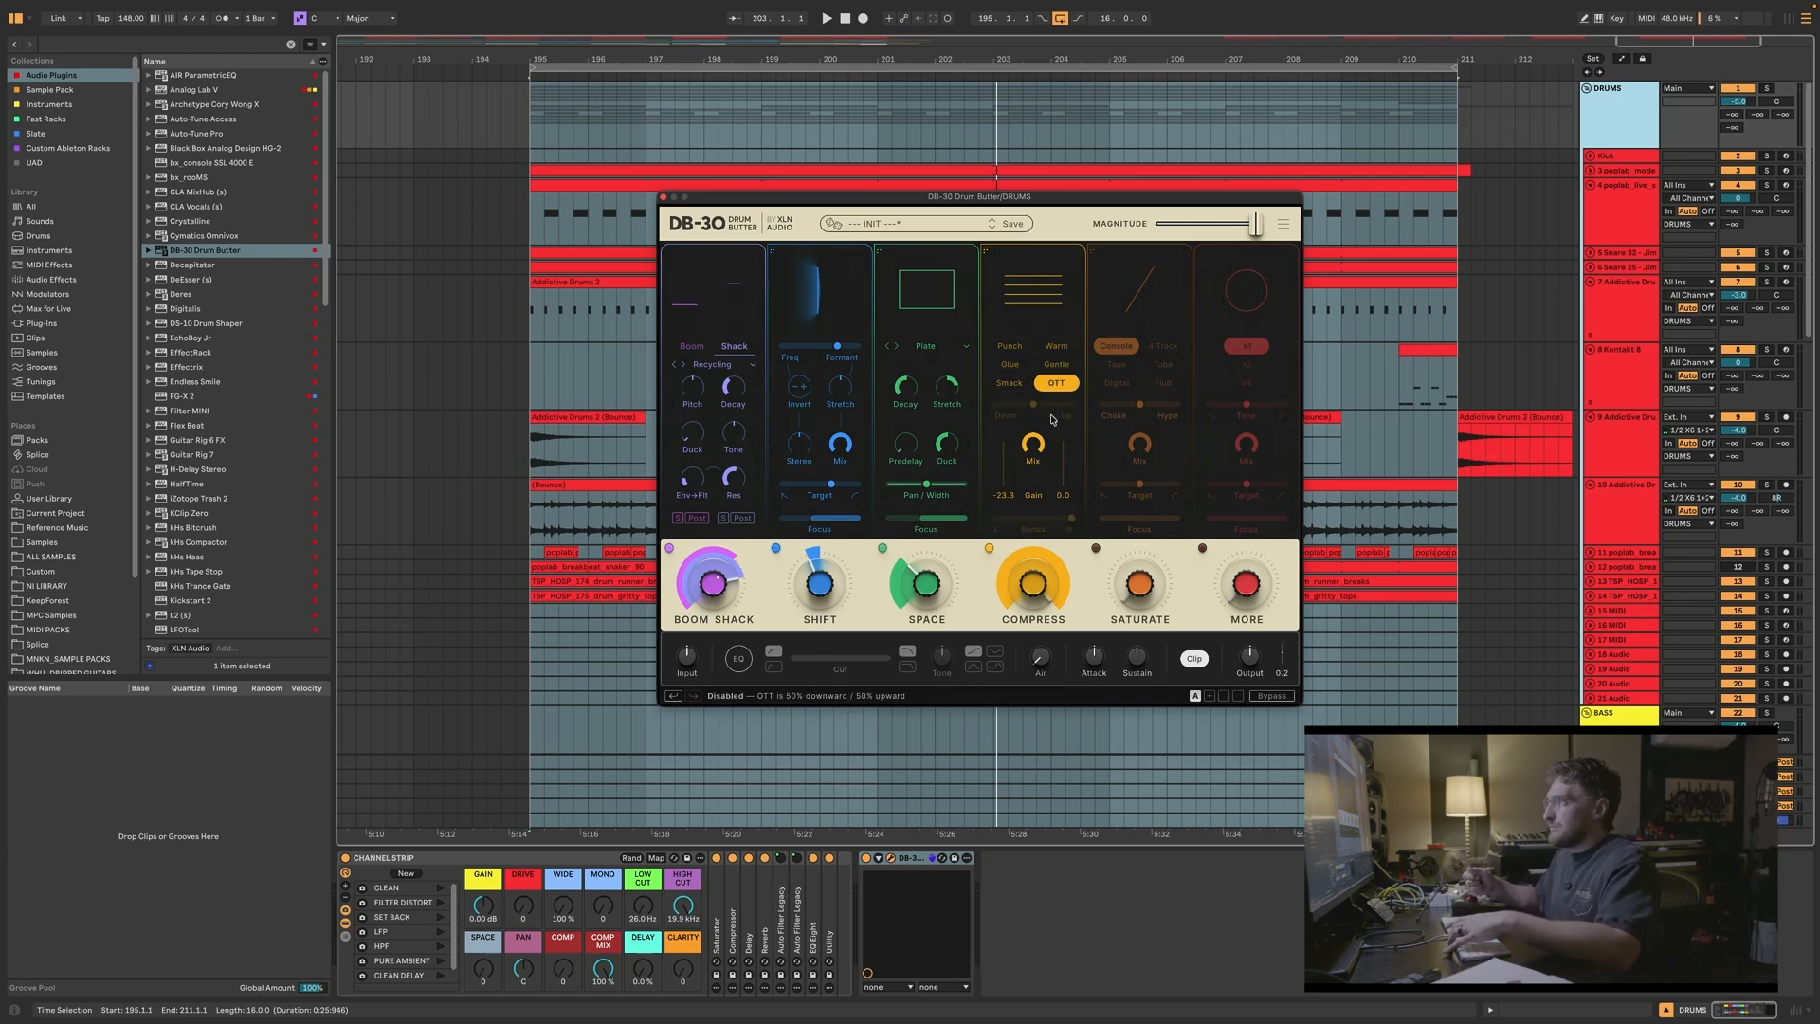
key(space)
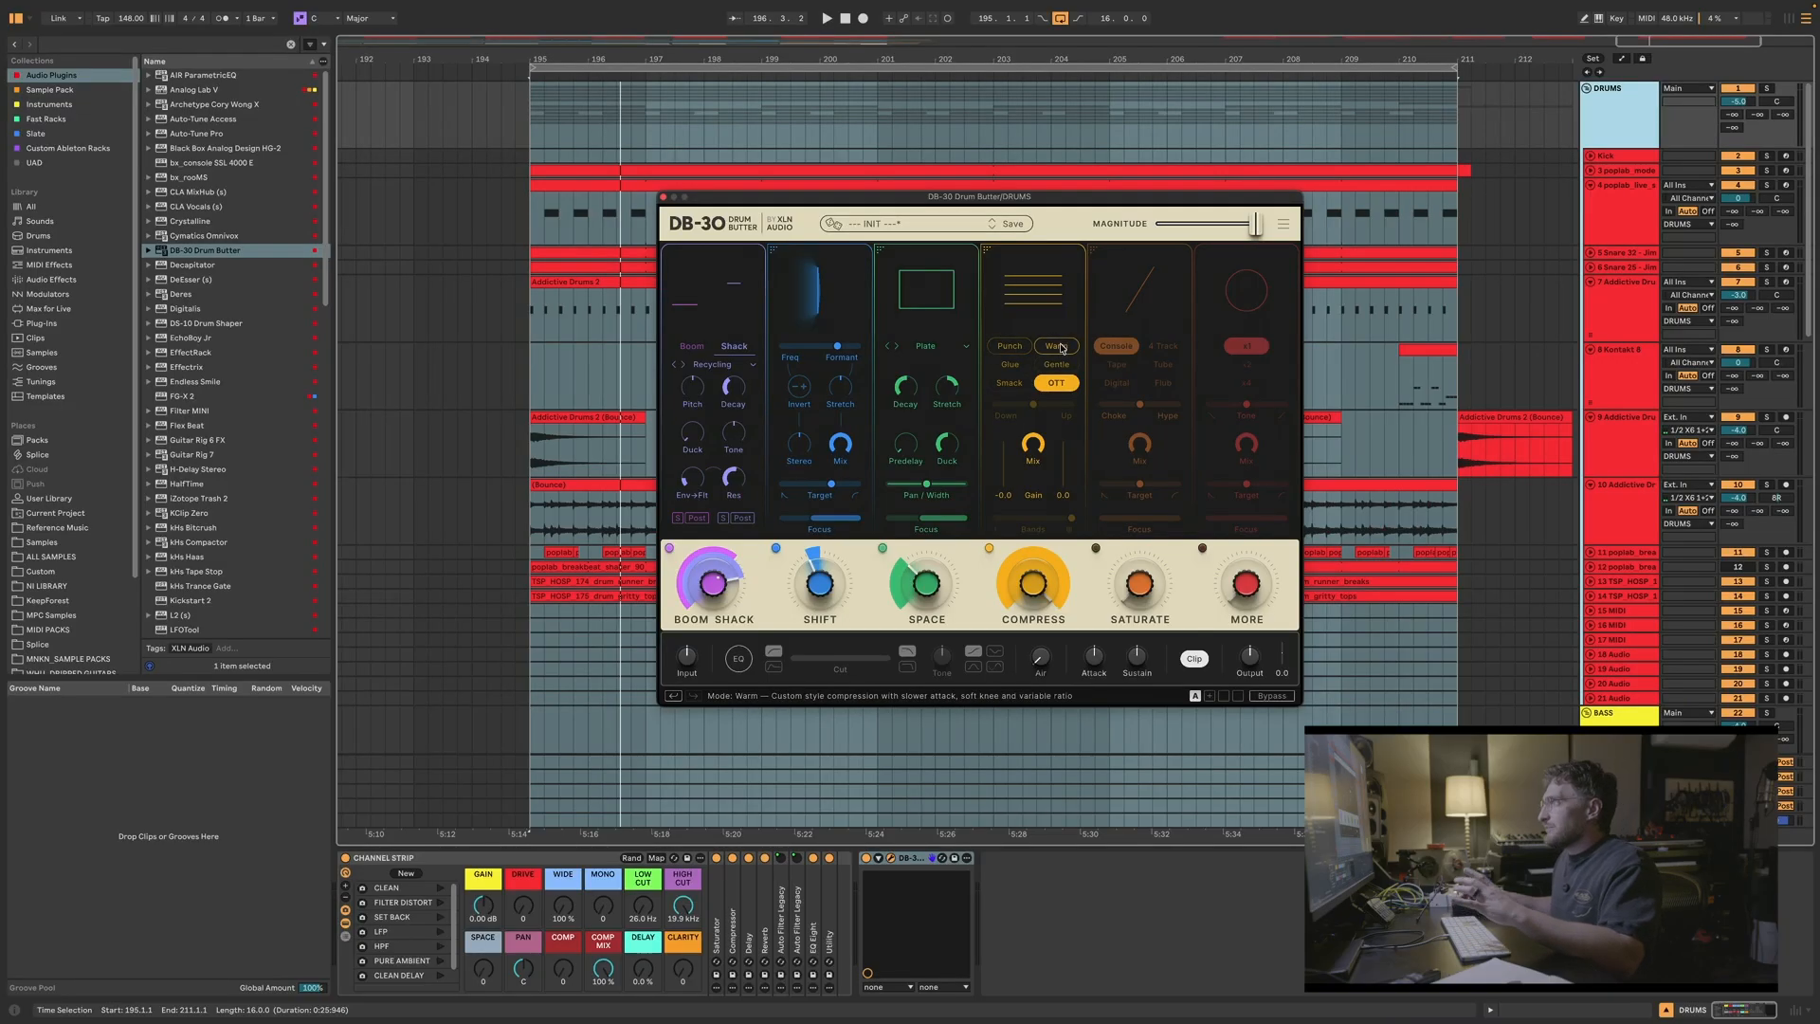
Step: Set Compress to Glue mode and reduce its amount to a little under half while comparing during playback
click(1010, 365)
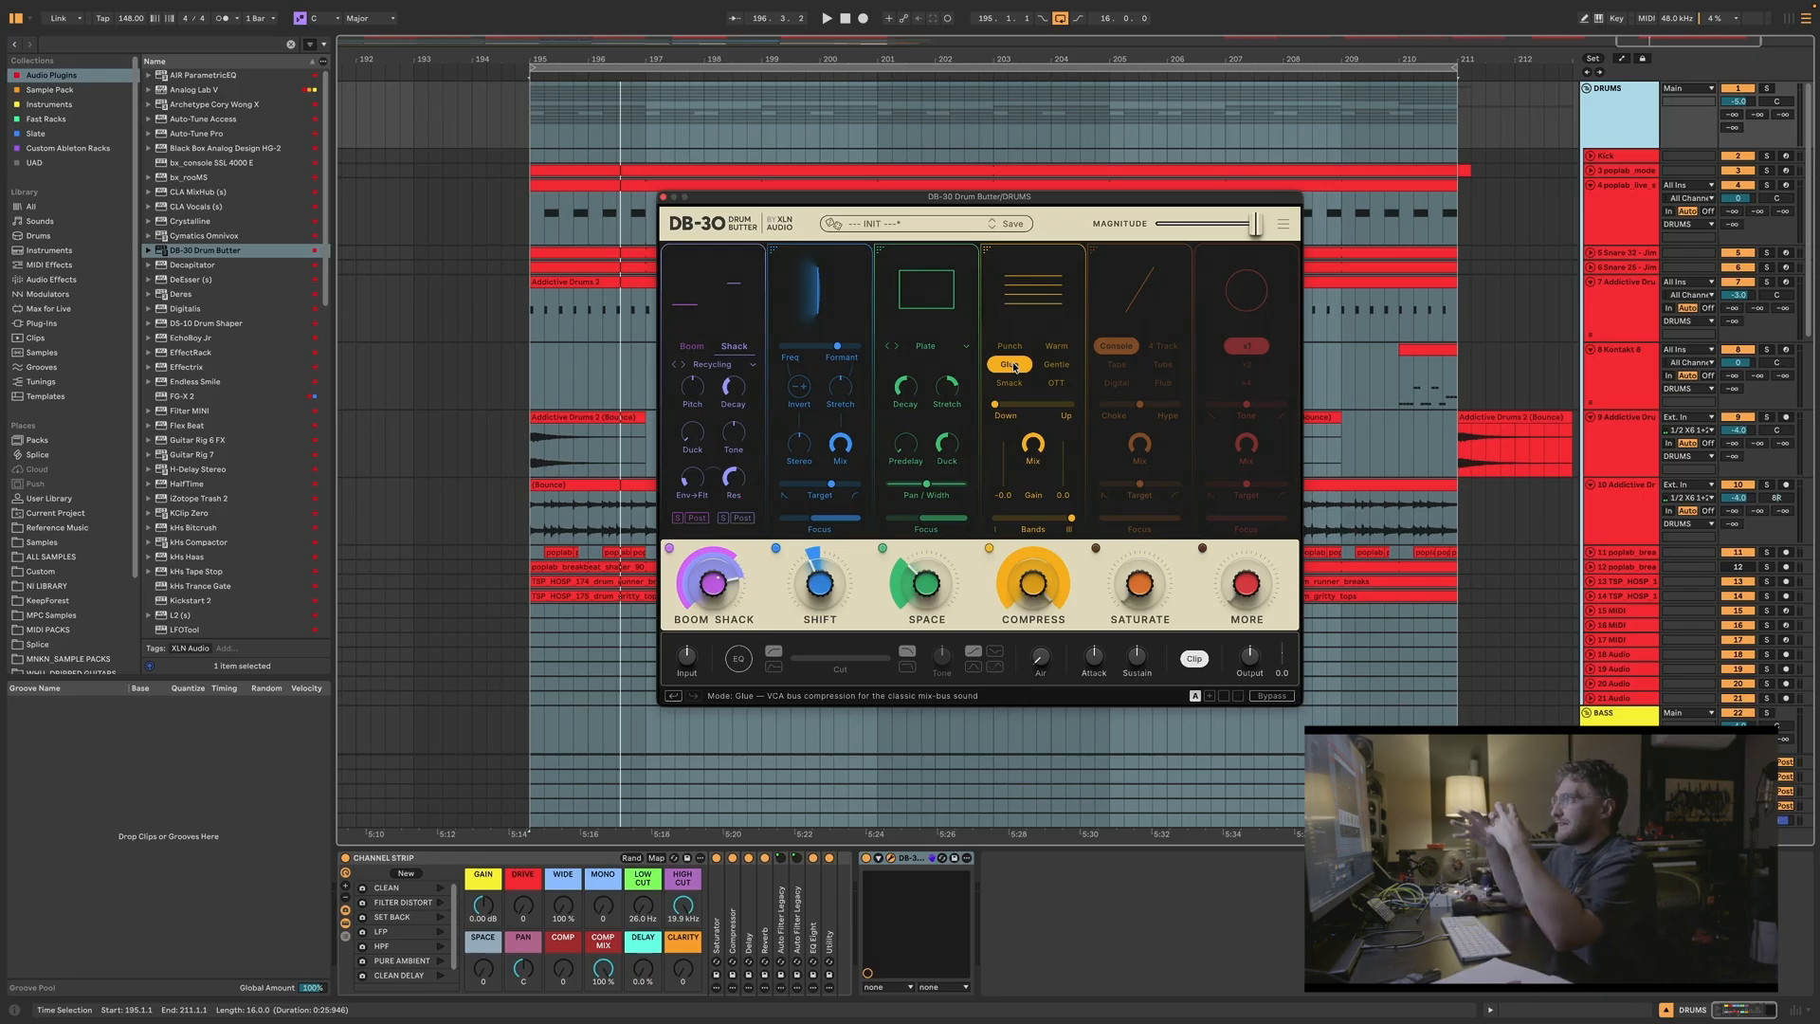
key(space)
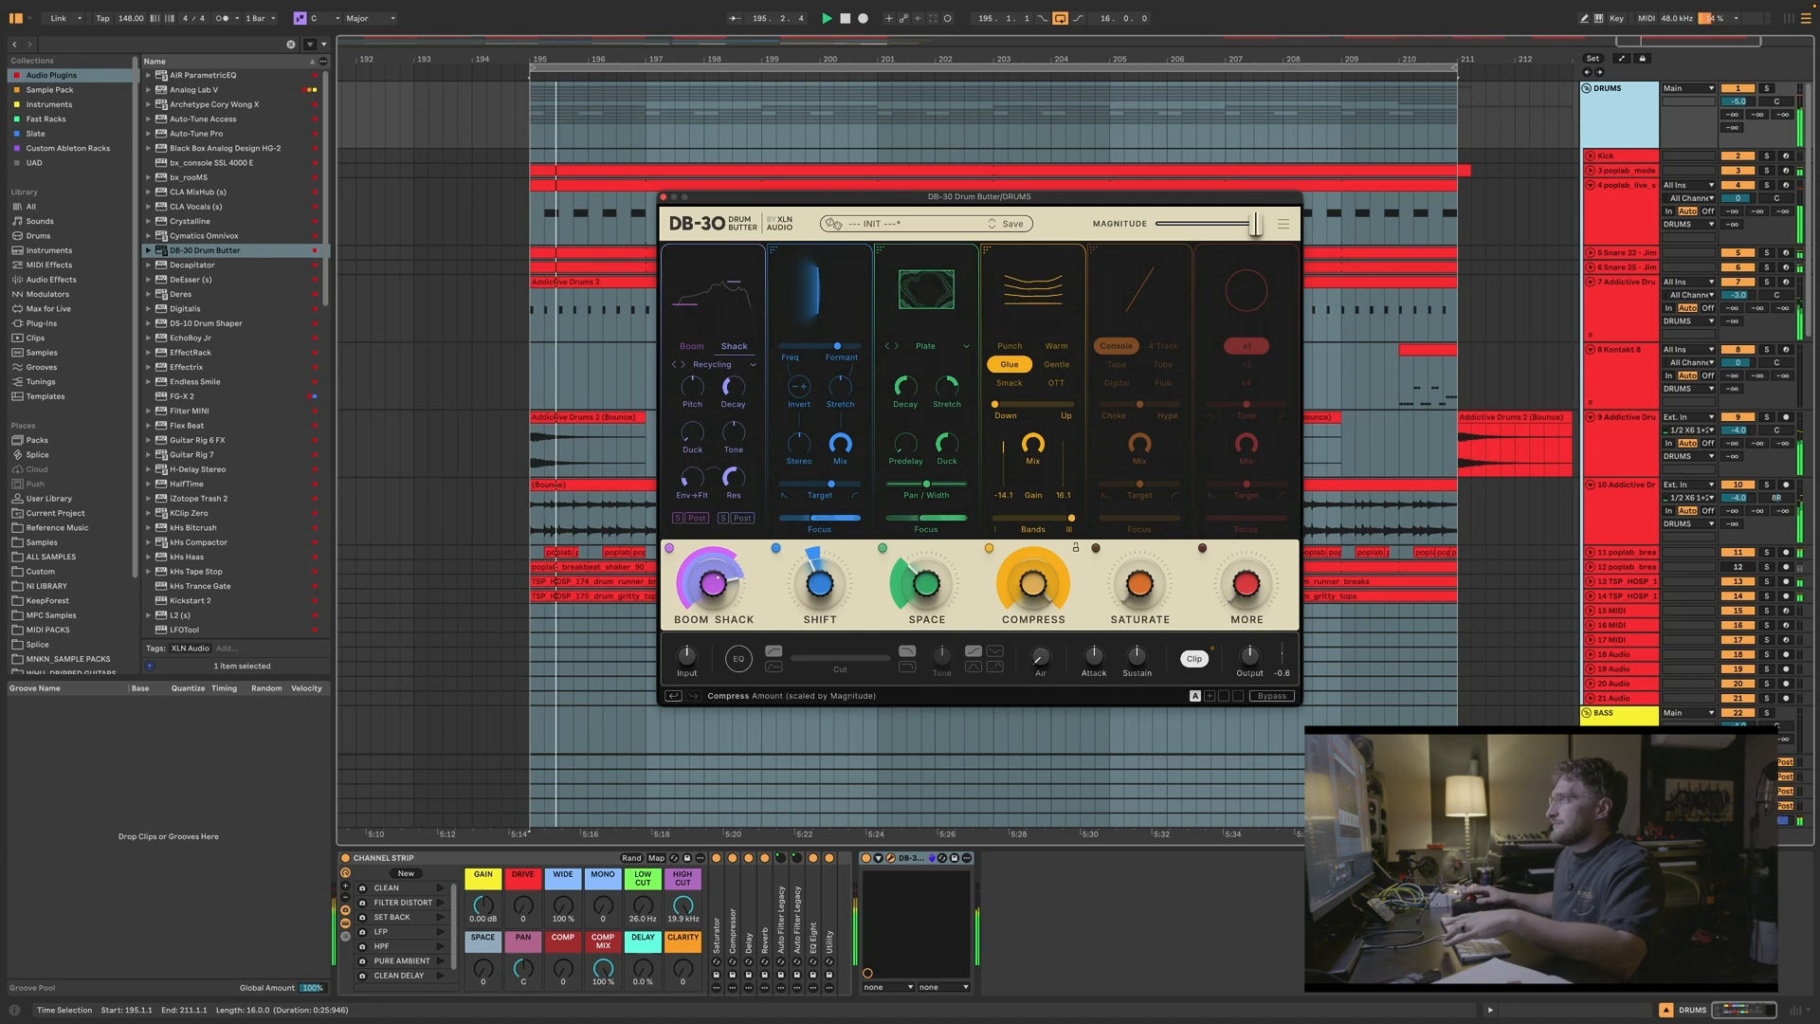
drag(1034, 583, 1033, 664)
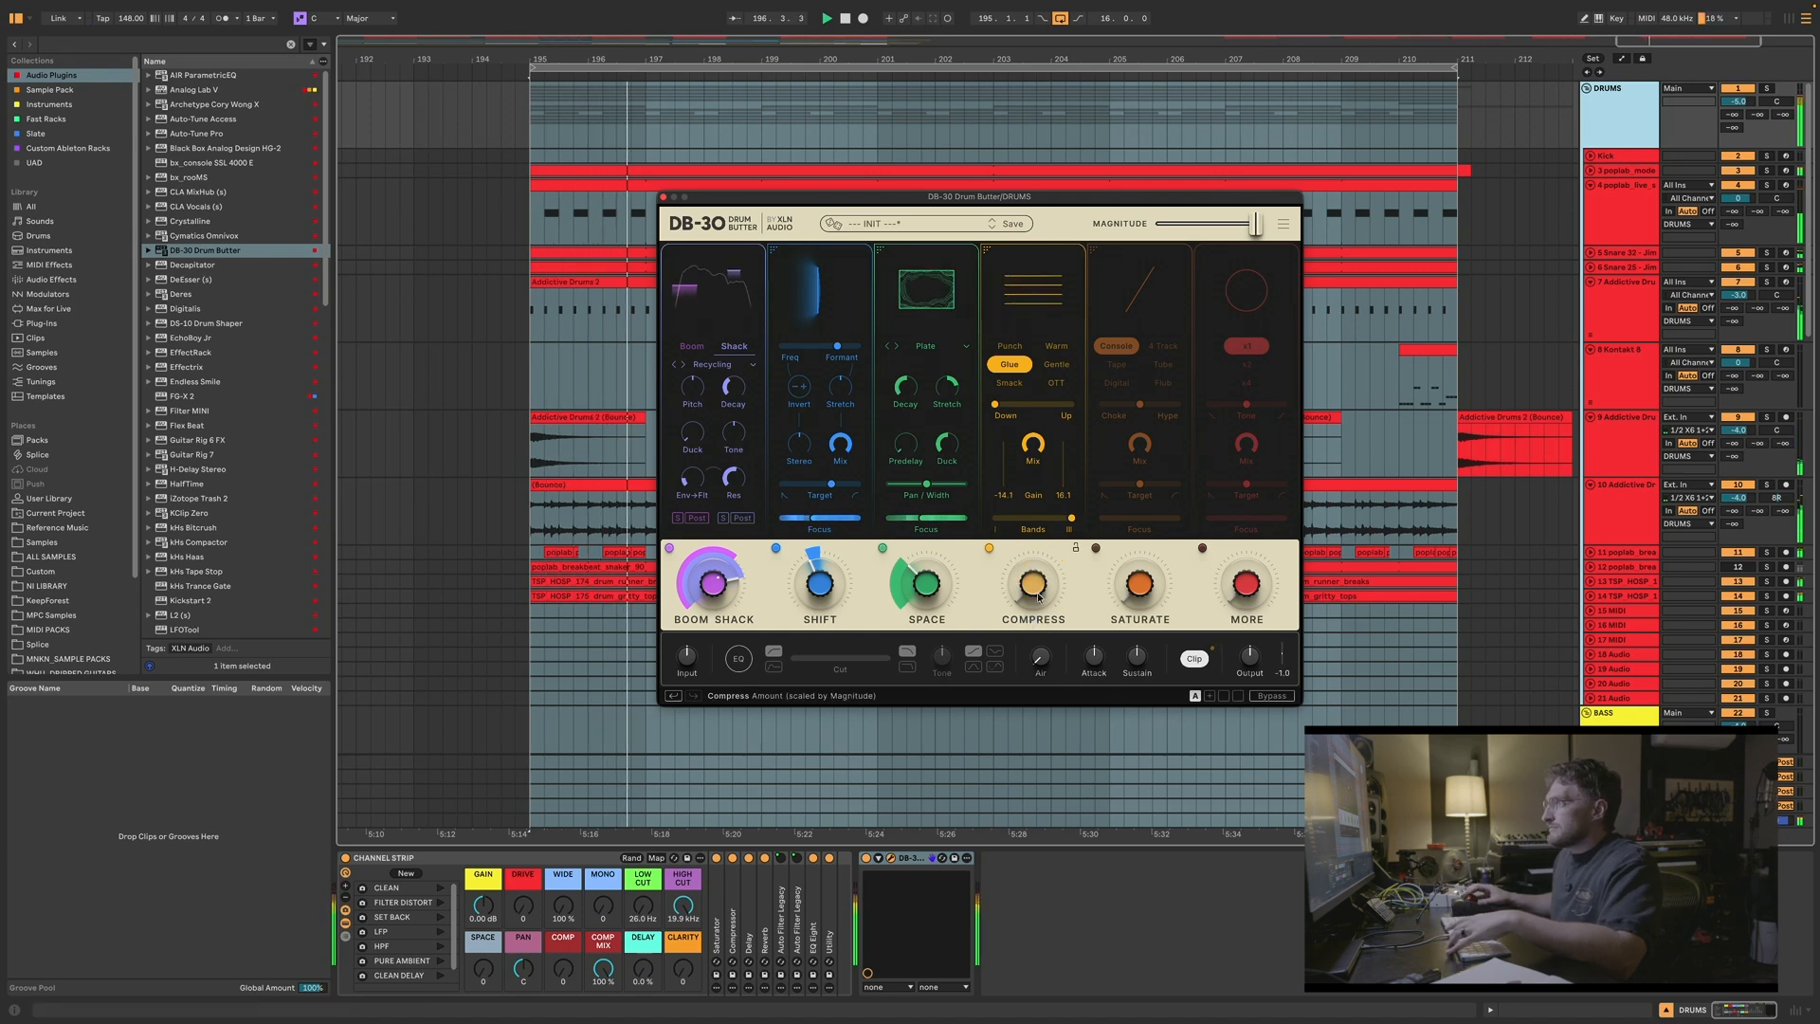
mouse_move(1033, 583)
mouse_down()
mouse_move(1033, 523)
mouse_move(1034, 566)
mouse_up()
key(space)
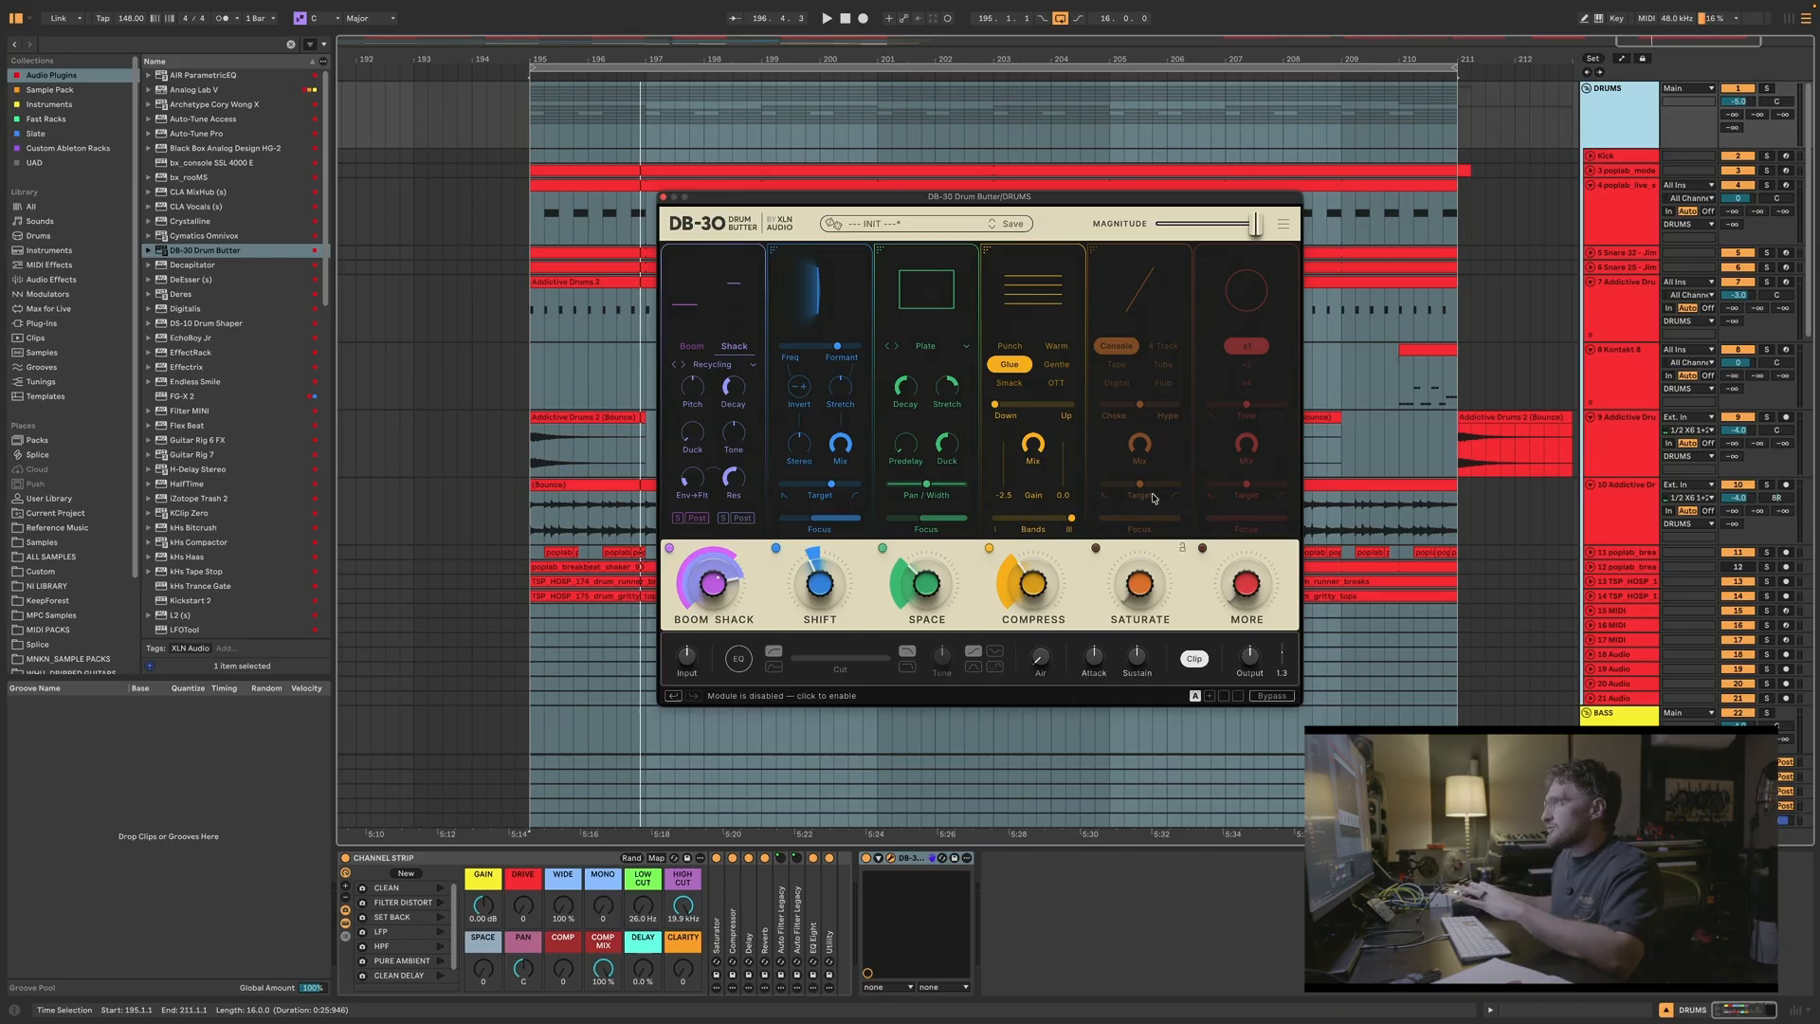
Step: Enable Saturate at maximum amount and preview its Tube, Digital and Flub modes, ending on Console
click(1096, 549)
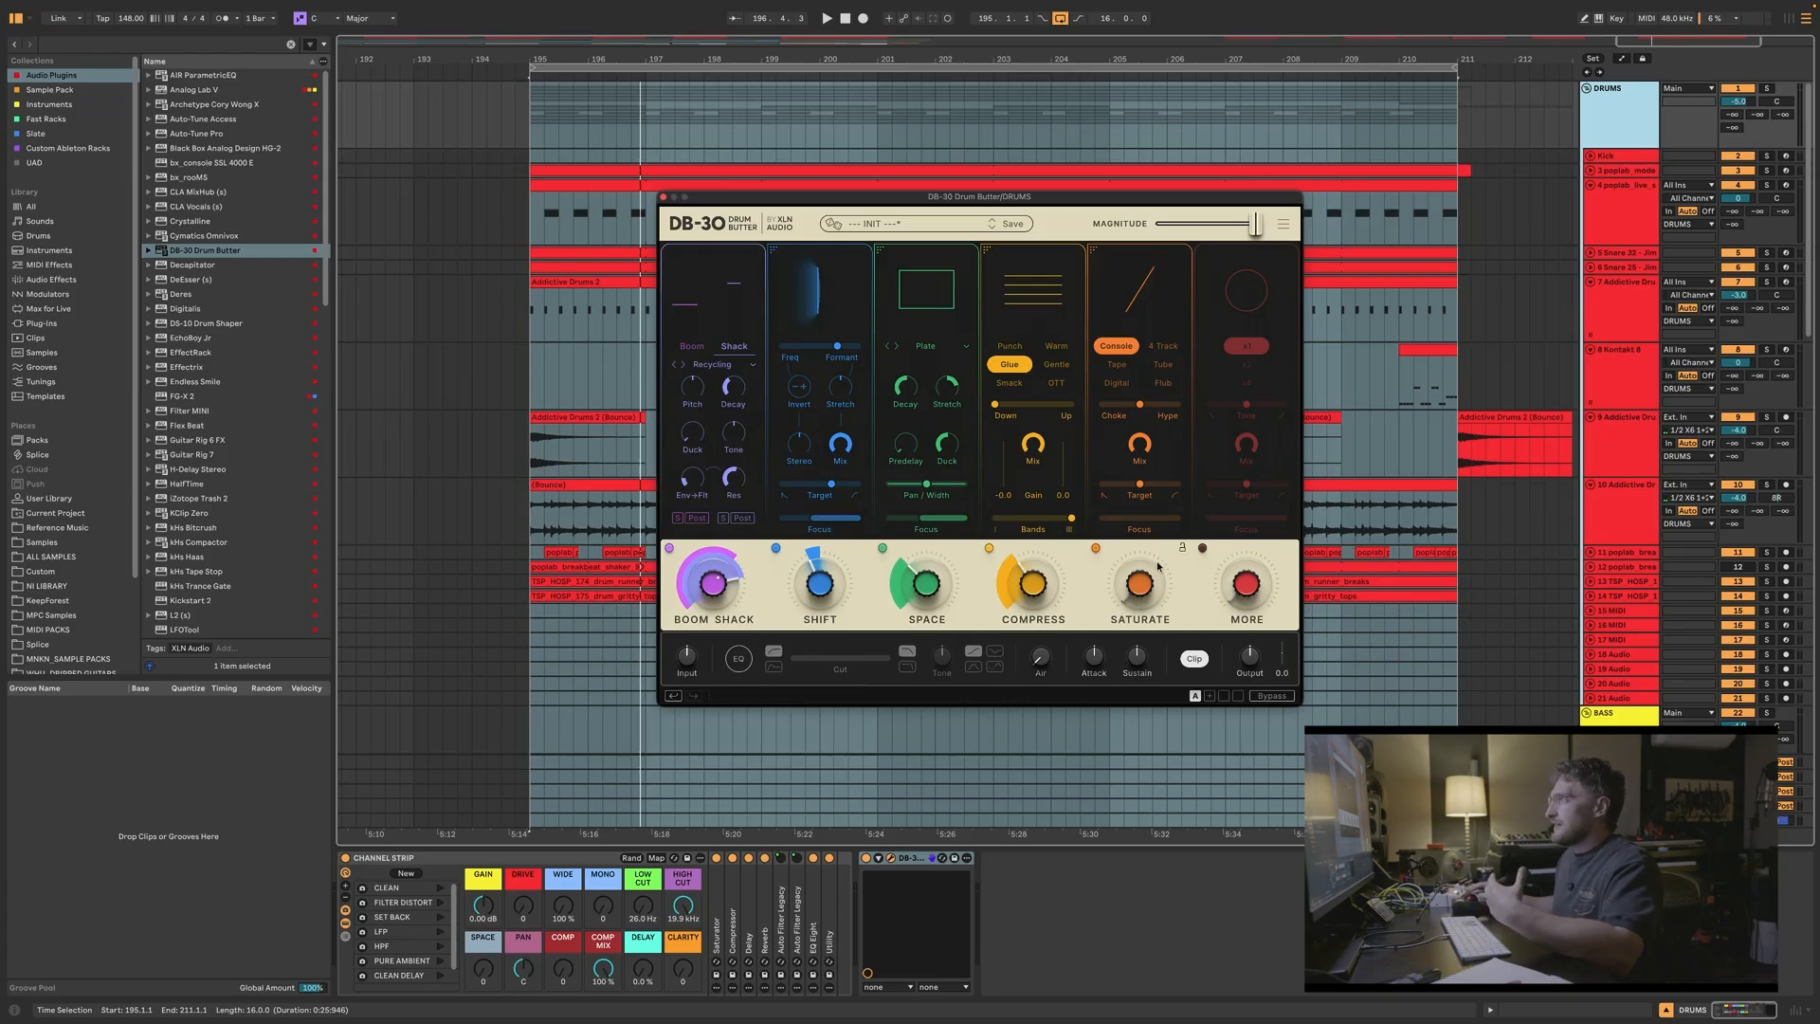
drag(1140, 584, 1144, 442)
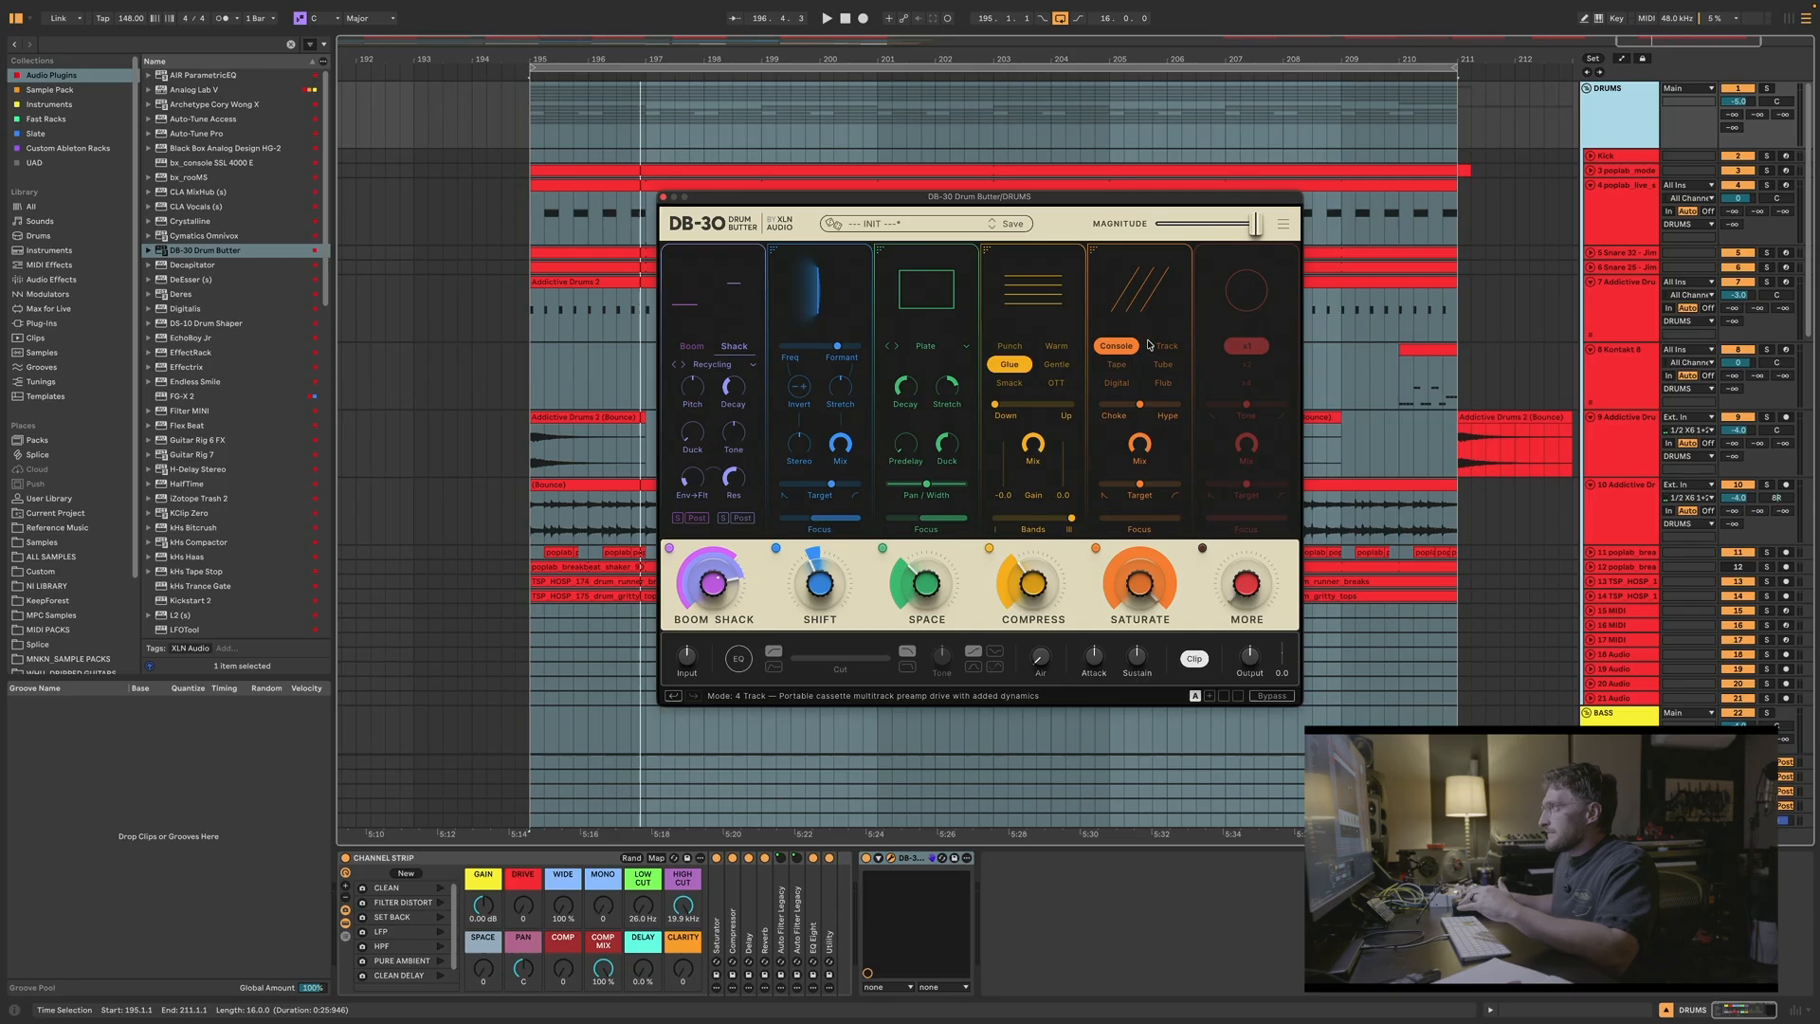
click(1164, 364)
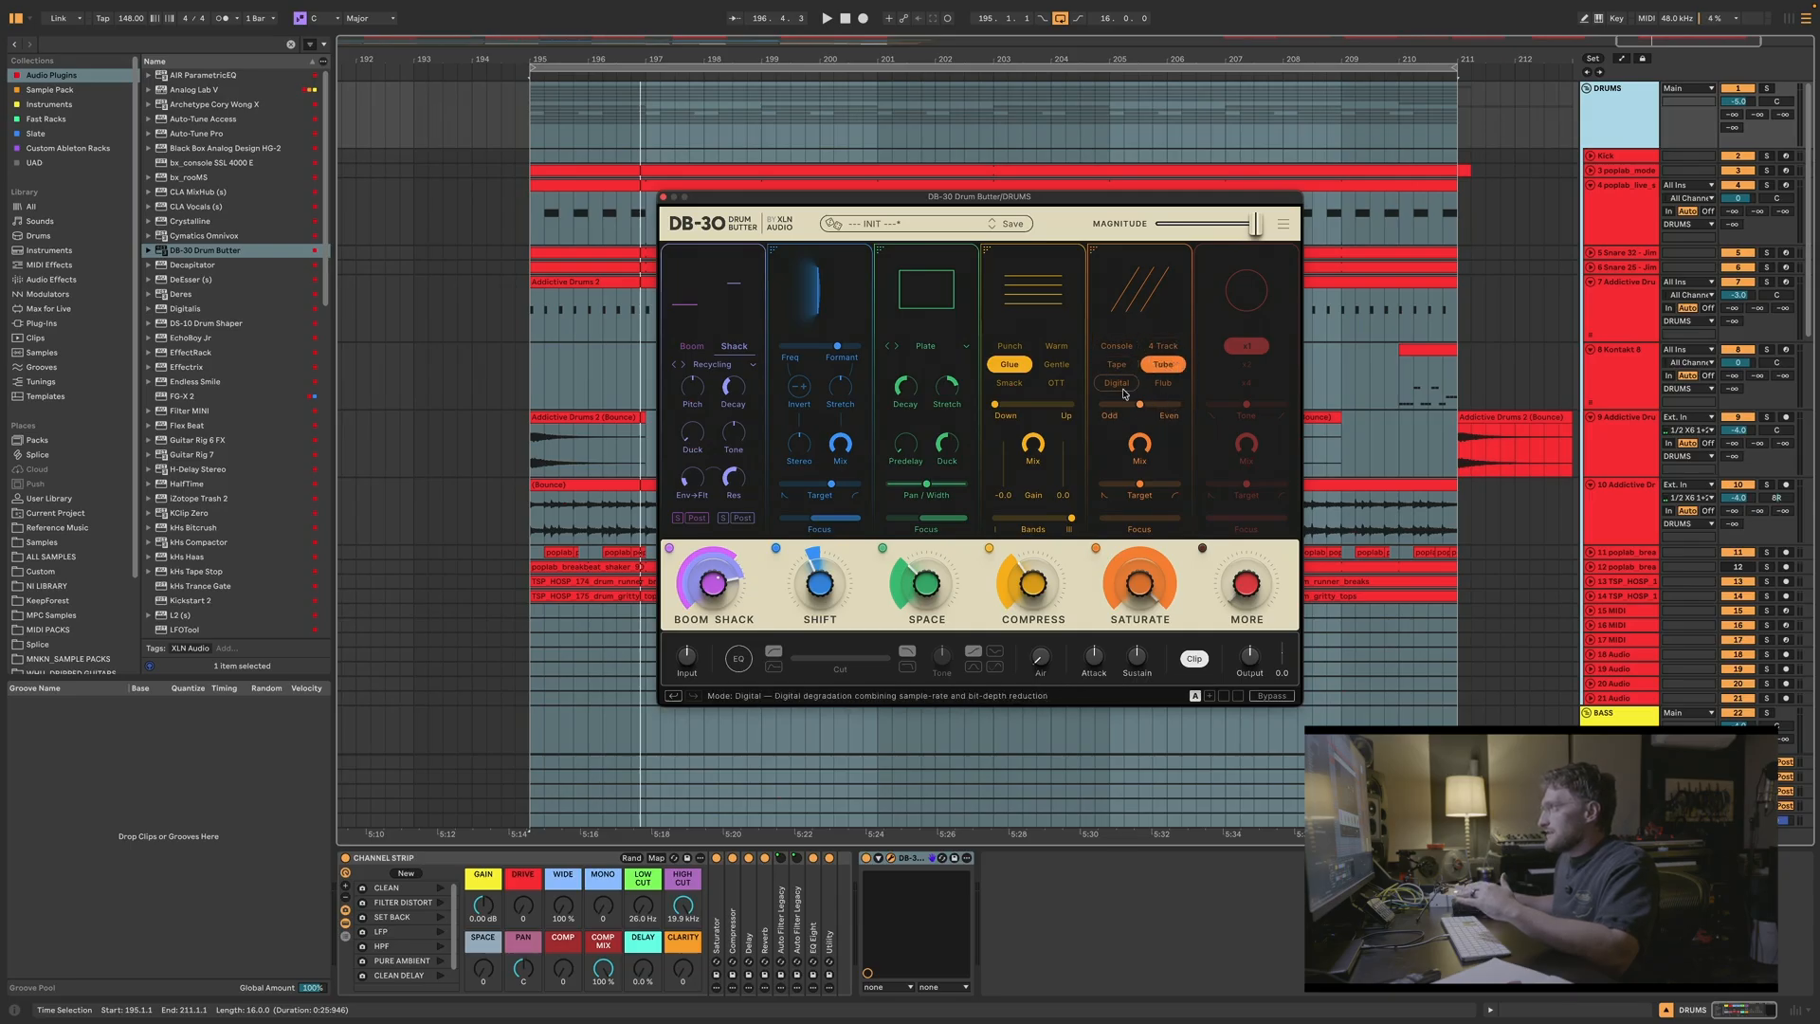
click(1119, 384)
click(1166, 384)
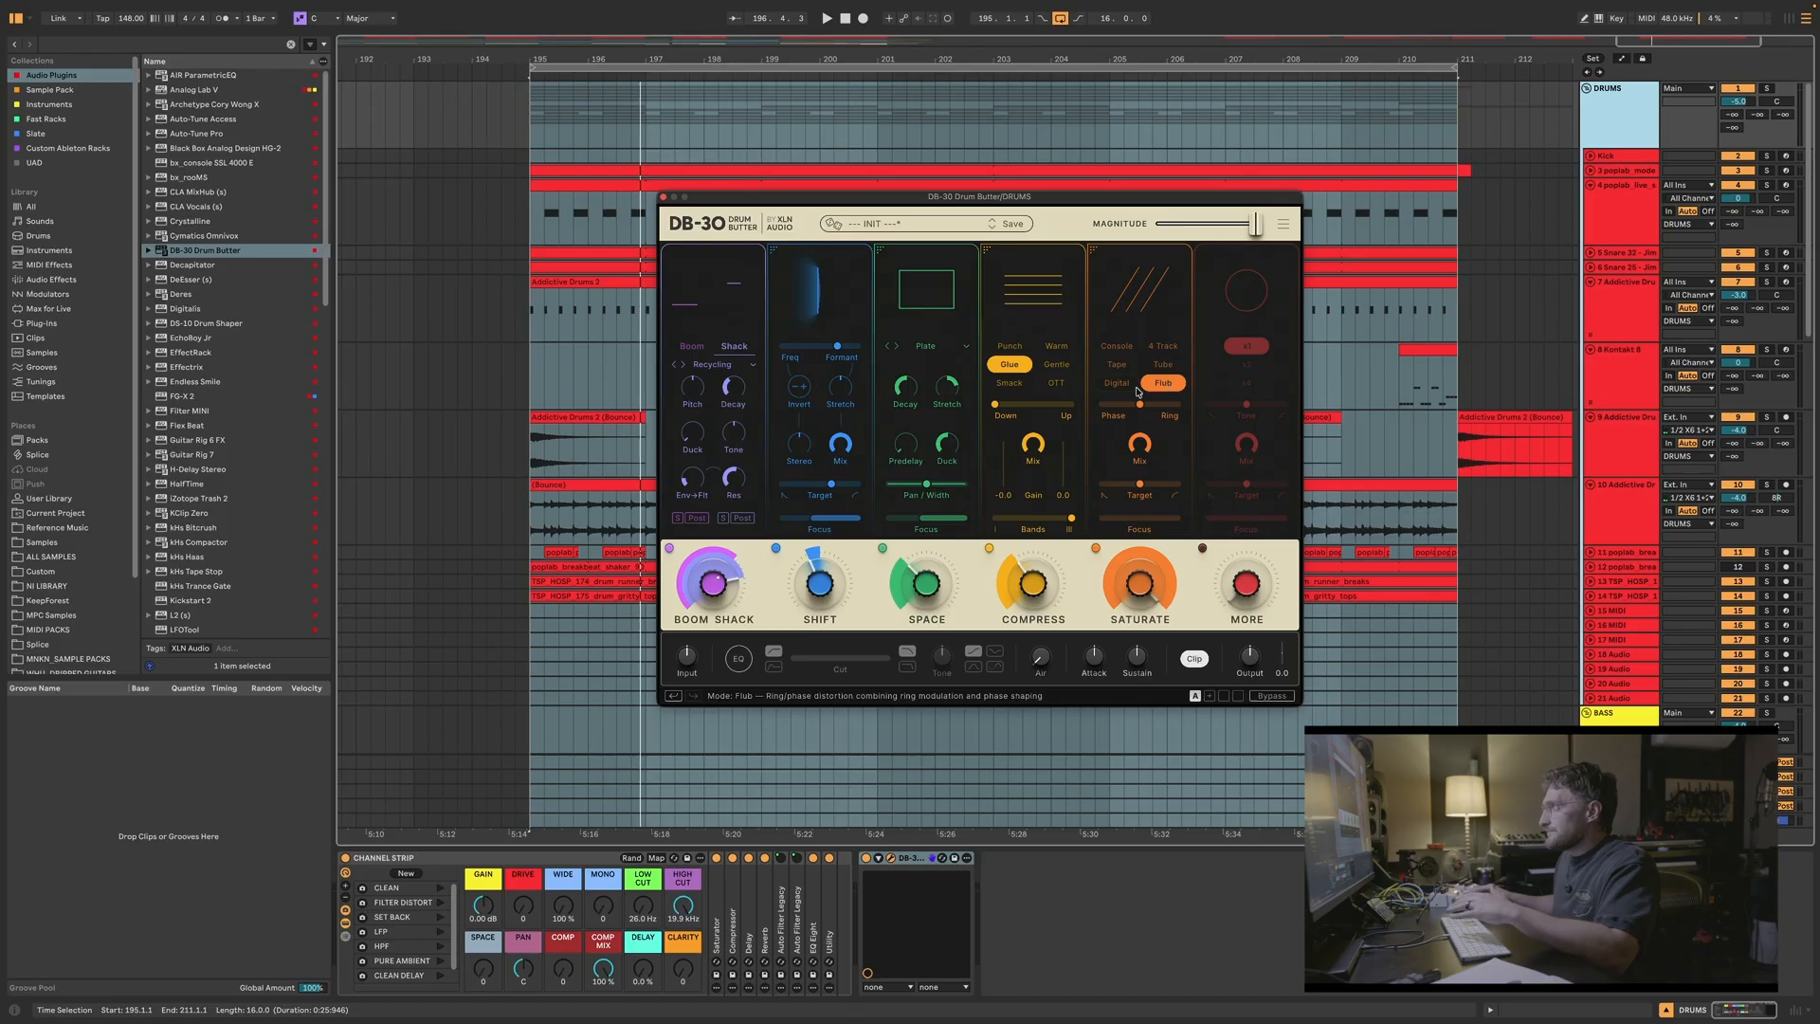
click(1119, 384)
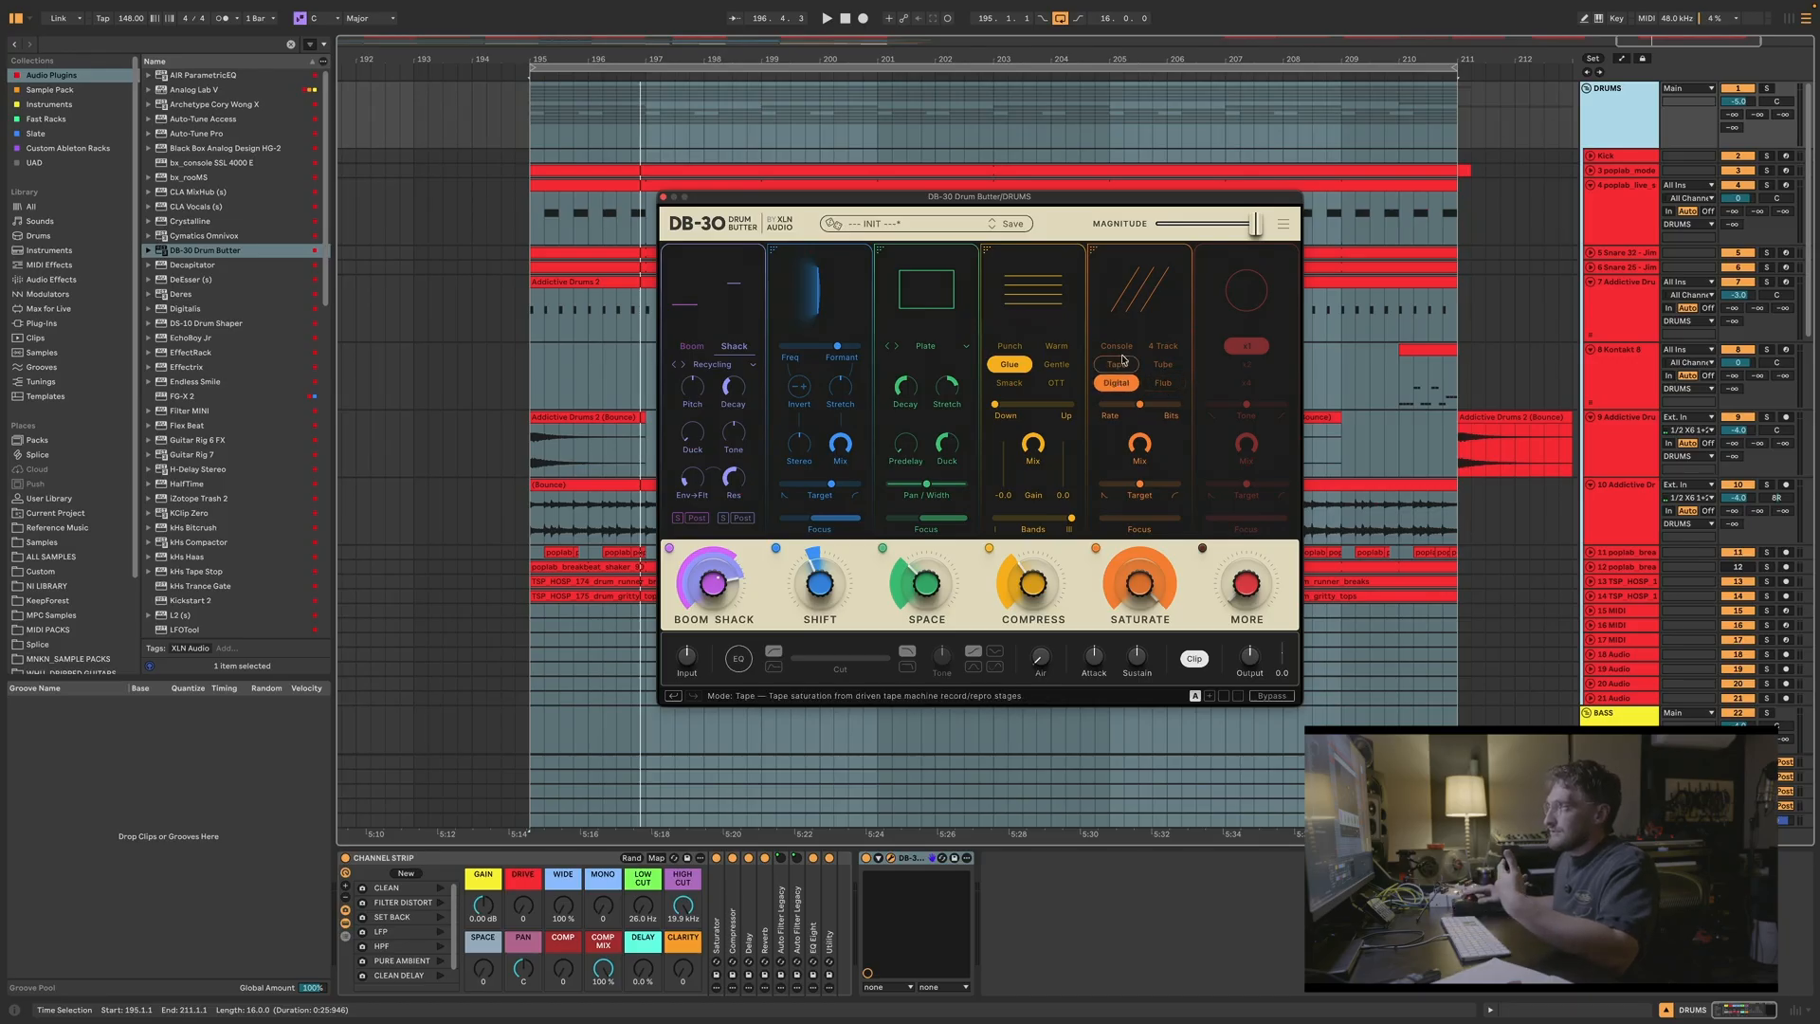
click(1118, 347)
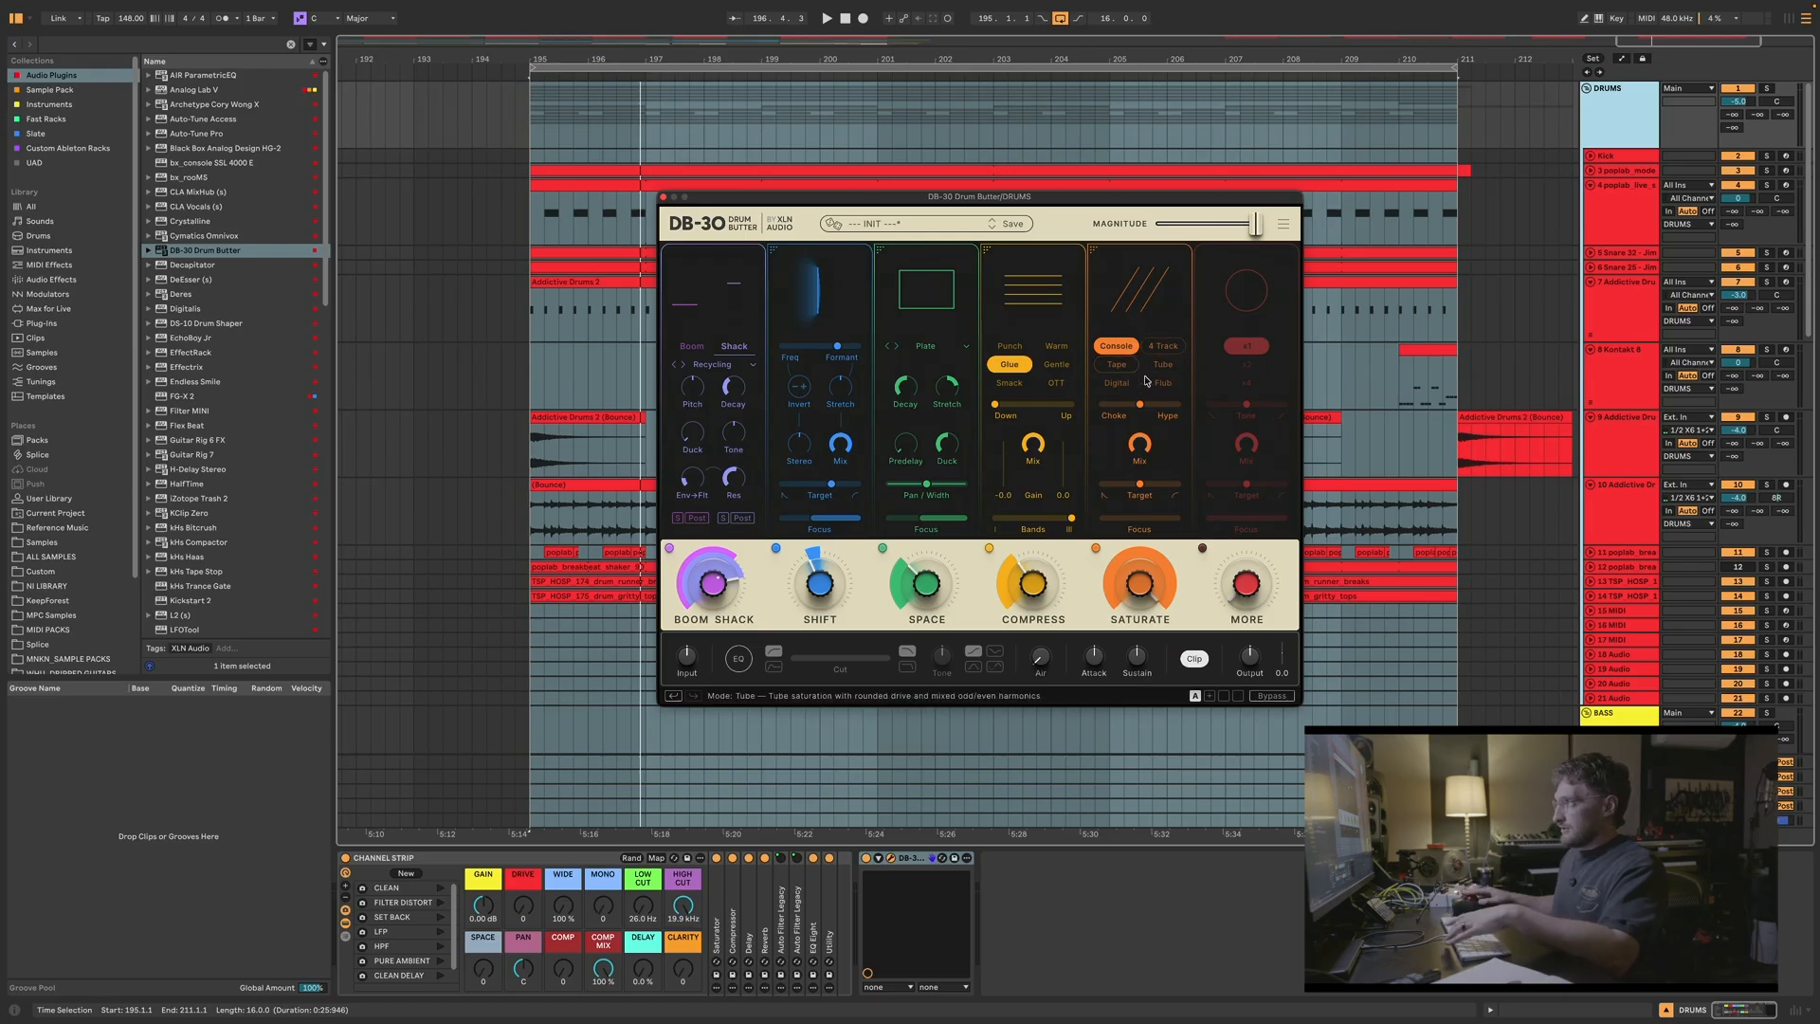
Step: Play the drums through Console saturation with Flavor moved fully to Hype
click(1163, 383)
key(space)
drag(1141, 404, 1178, 406)
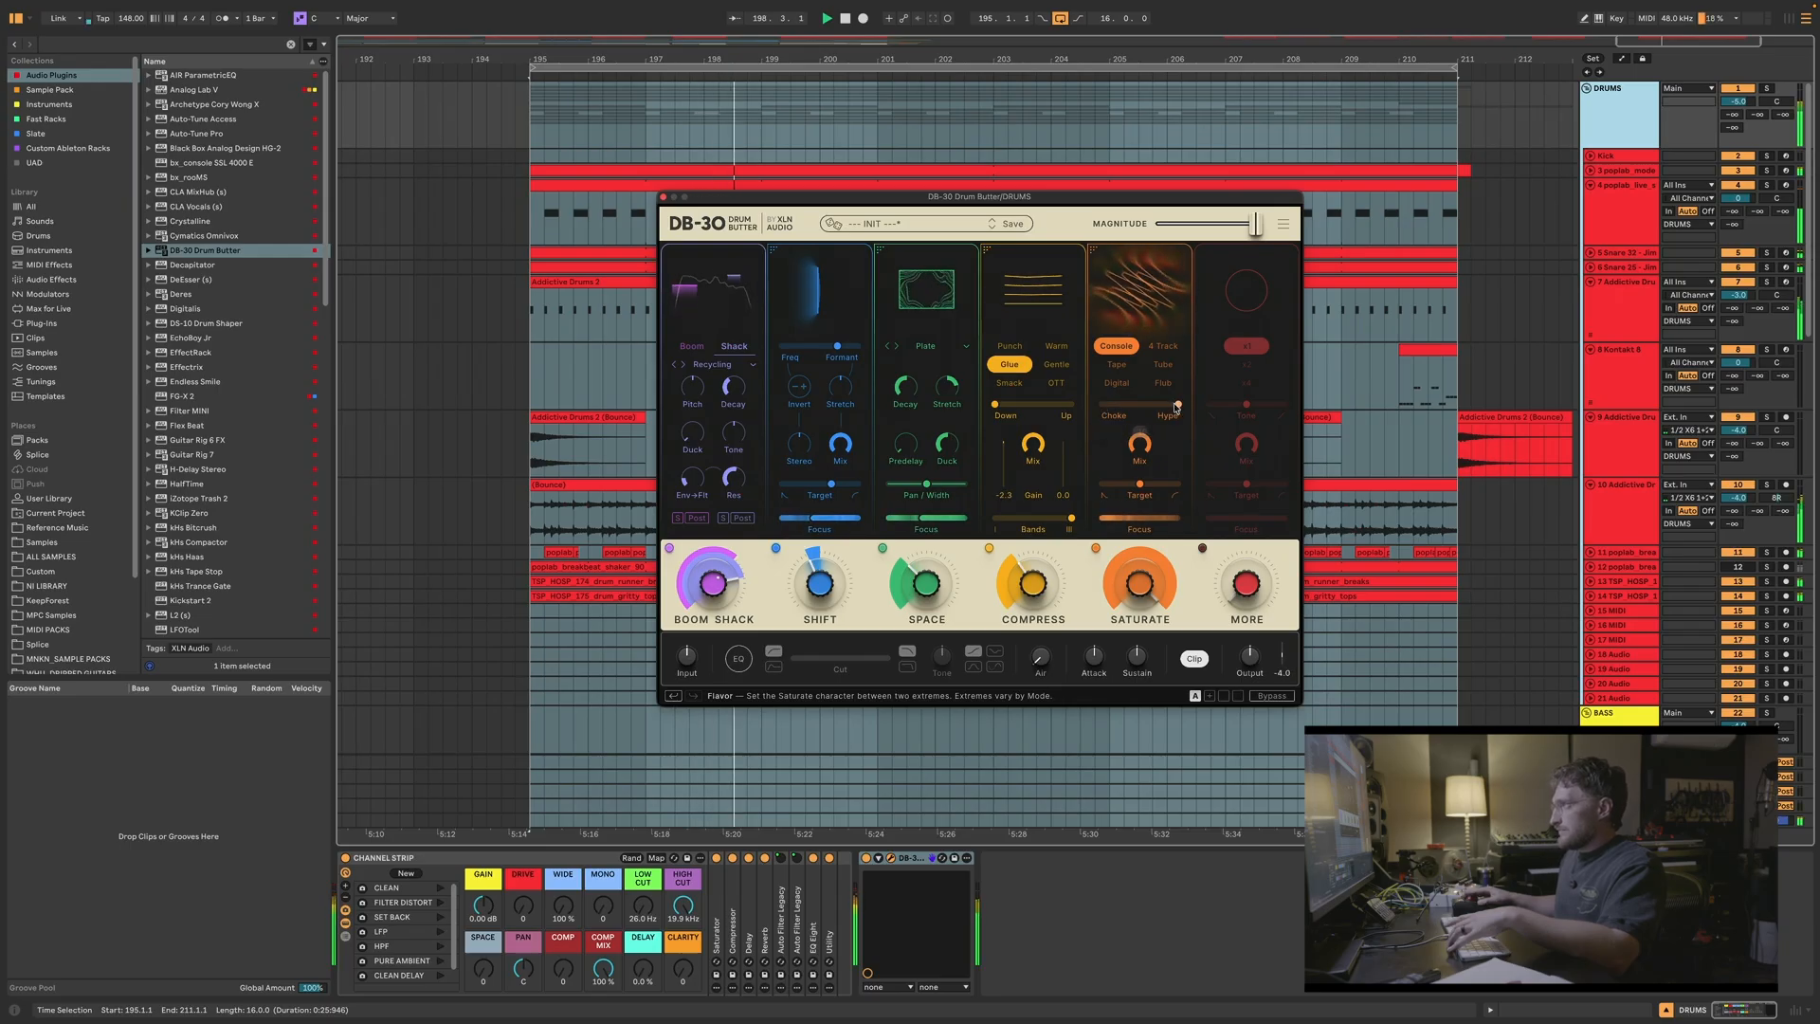
Step: Switch Saturate to 4 Track and try its Flavor towards Choke, then fully towards Trashy
click(1161, 345)
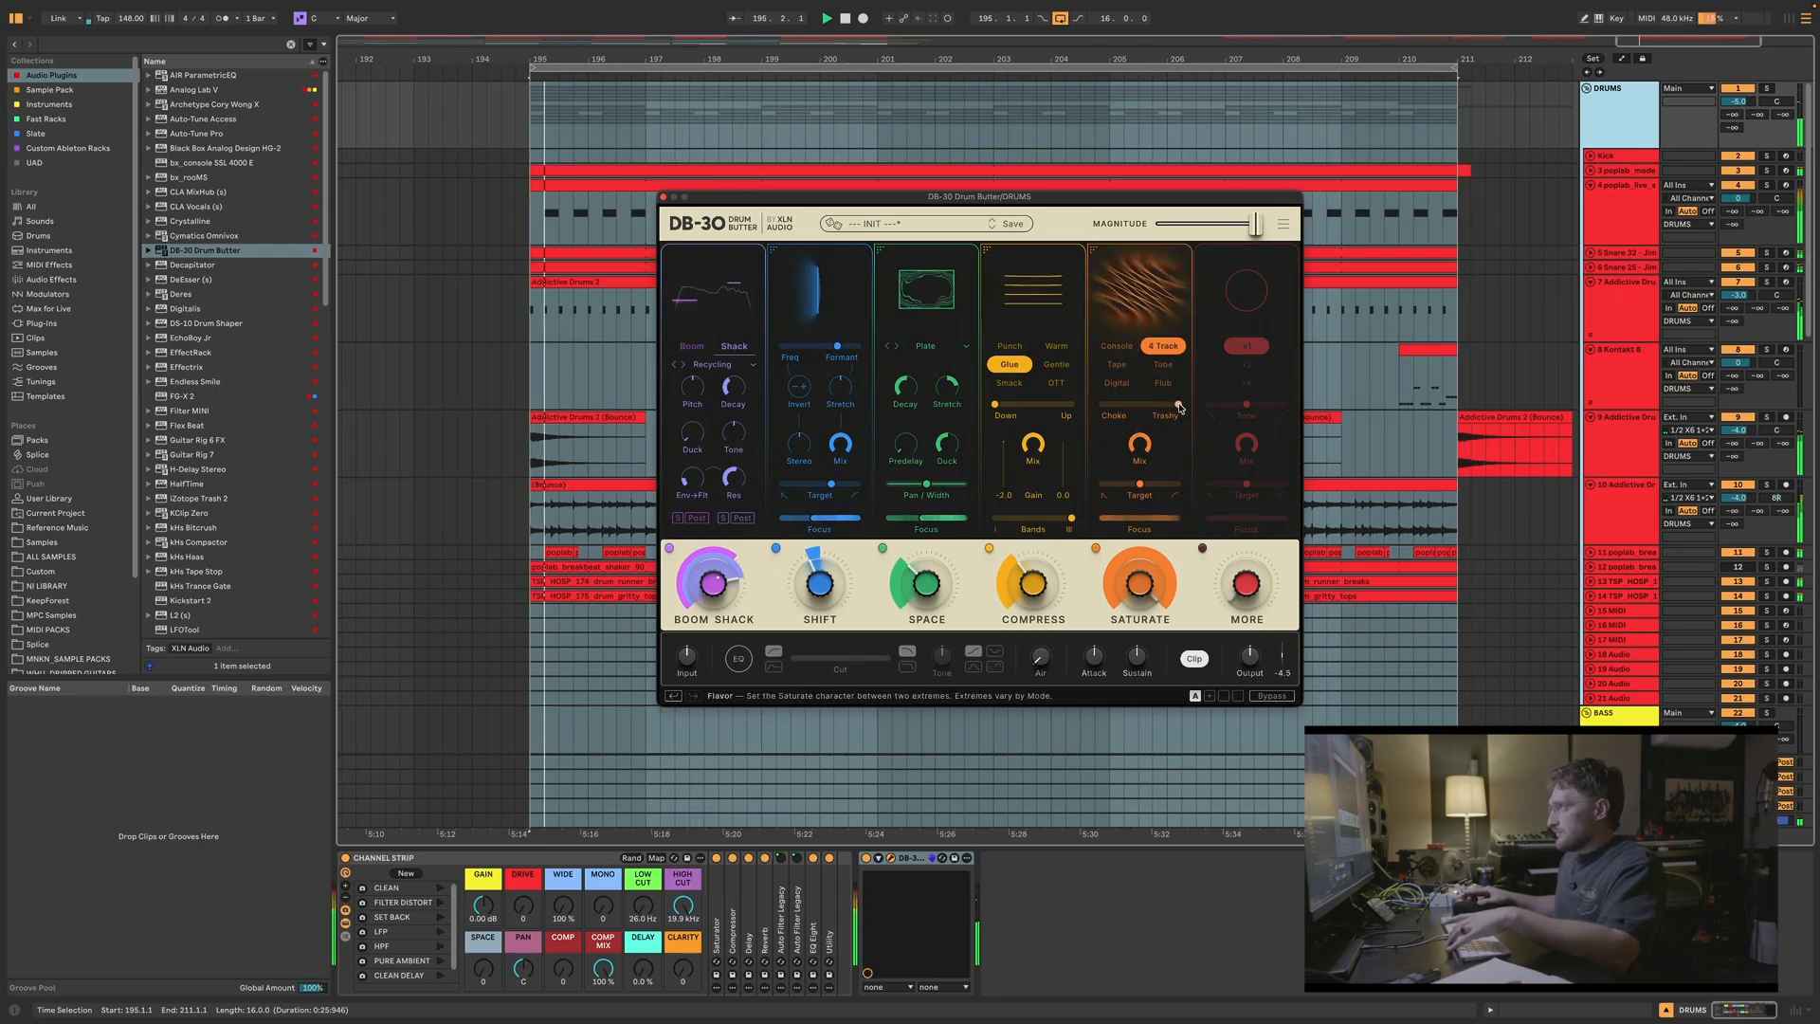
drag(1181, 407, 1119, 404)
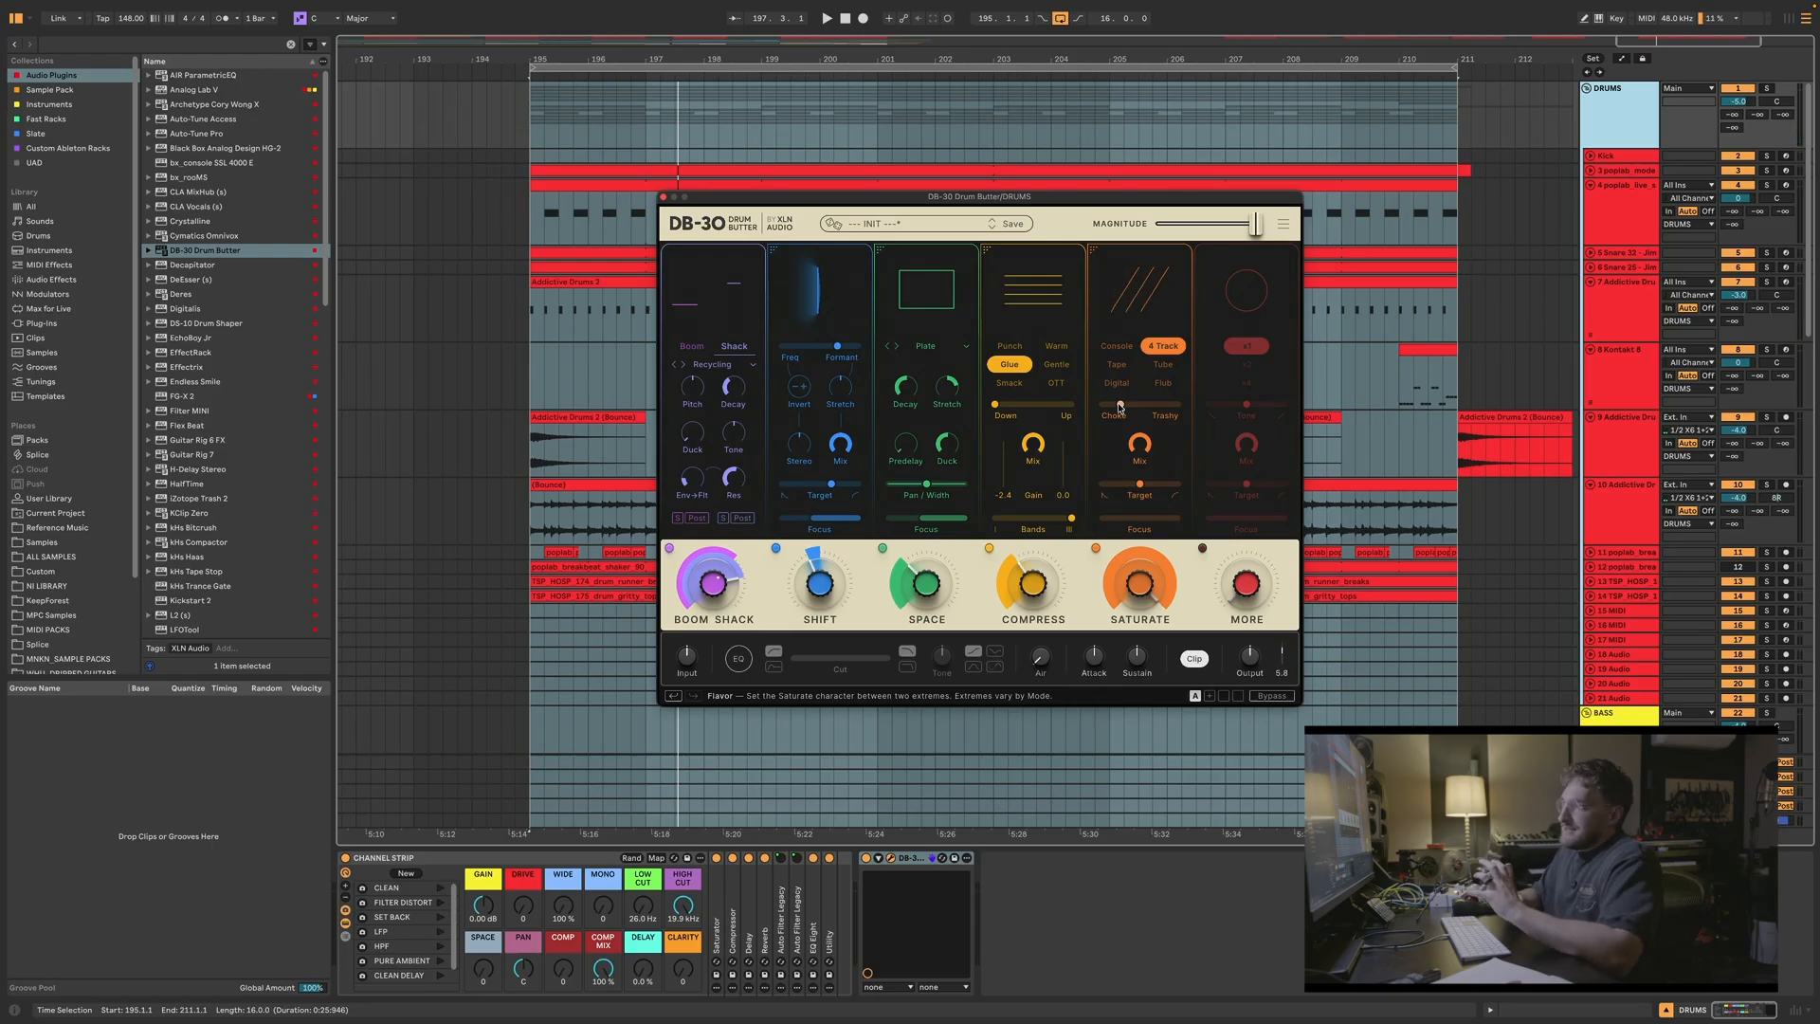
drag(1120, 407, 1171, 407)
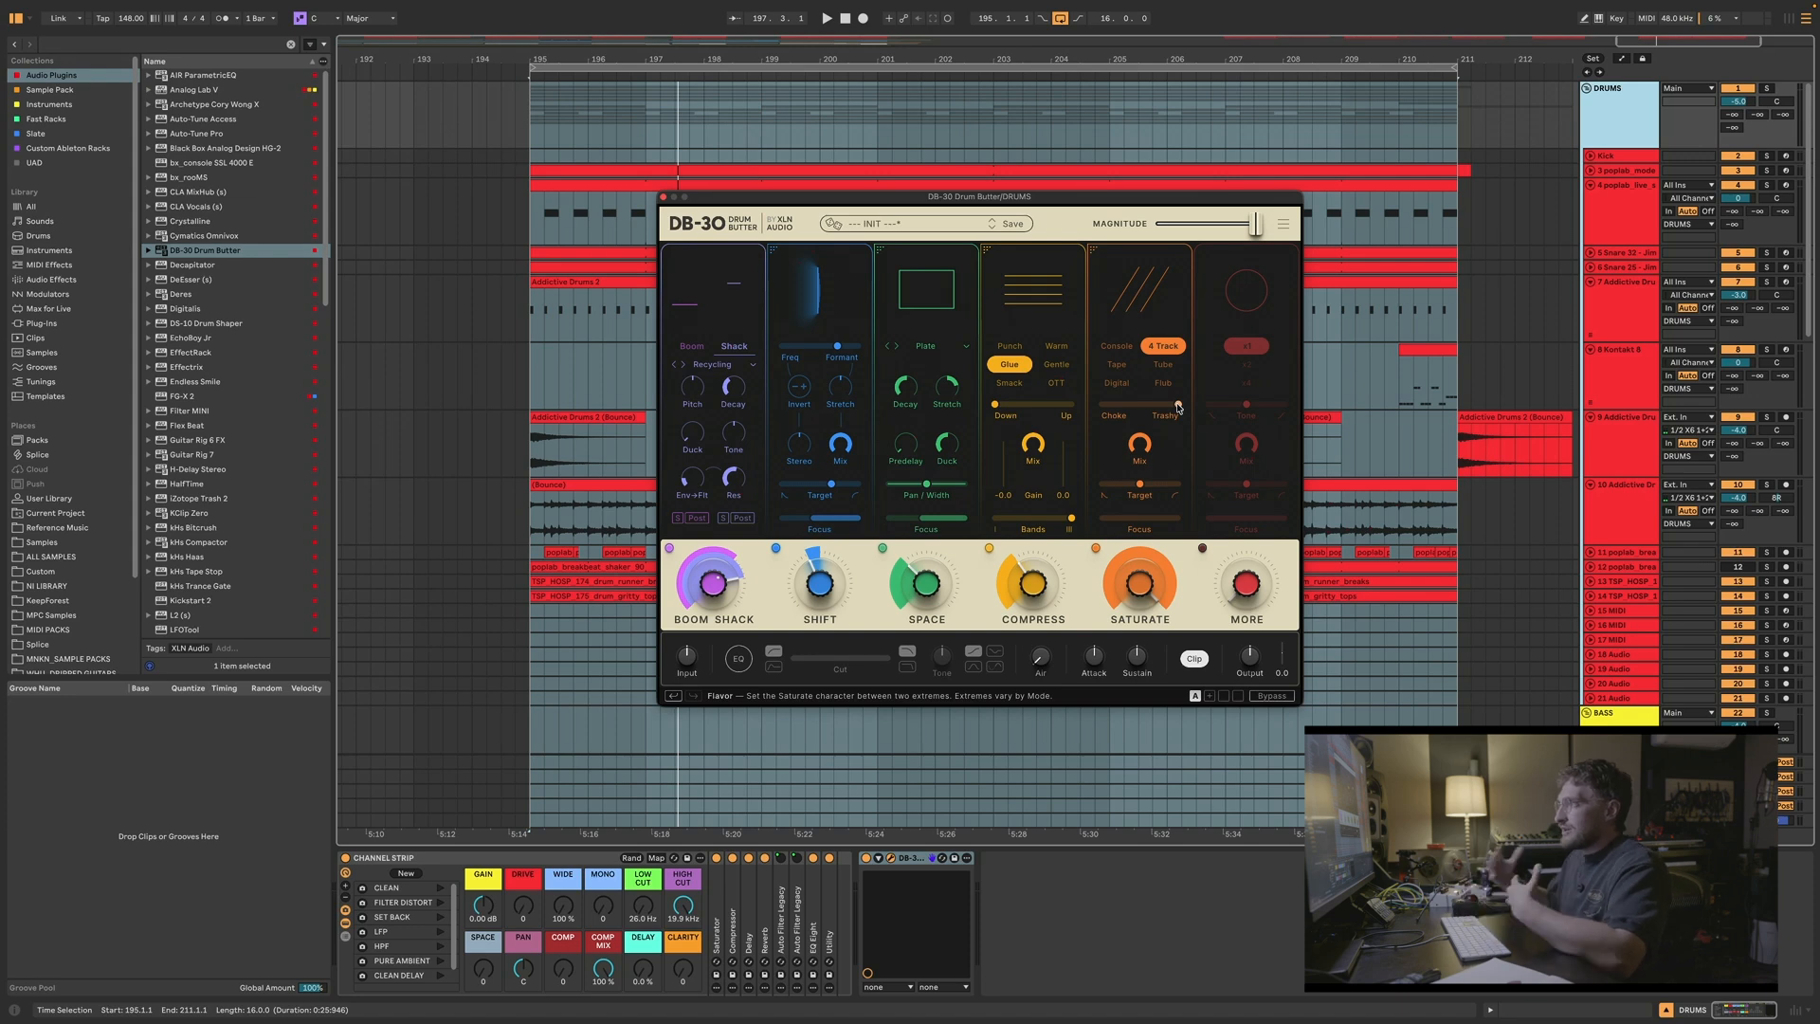
Step: Switch Saturate to Tape and compare its Flavor at Bloom and at Dull during playback
click(1117, 365)
key(space)
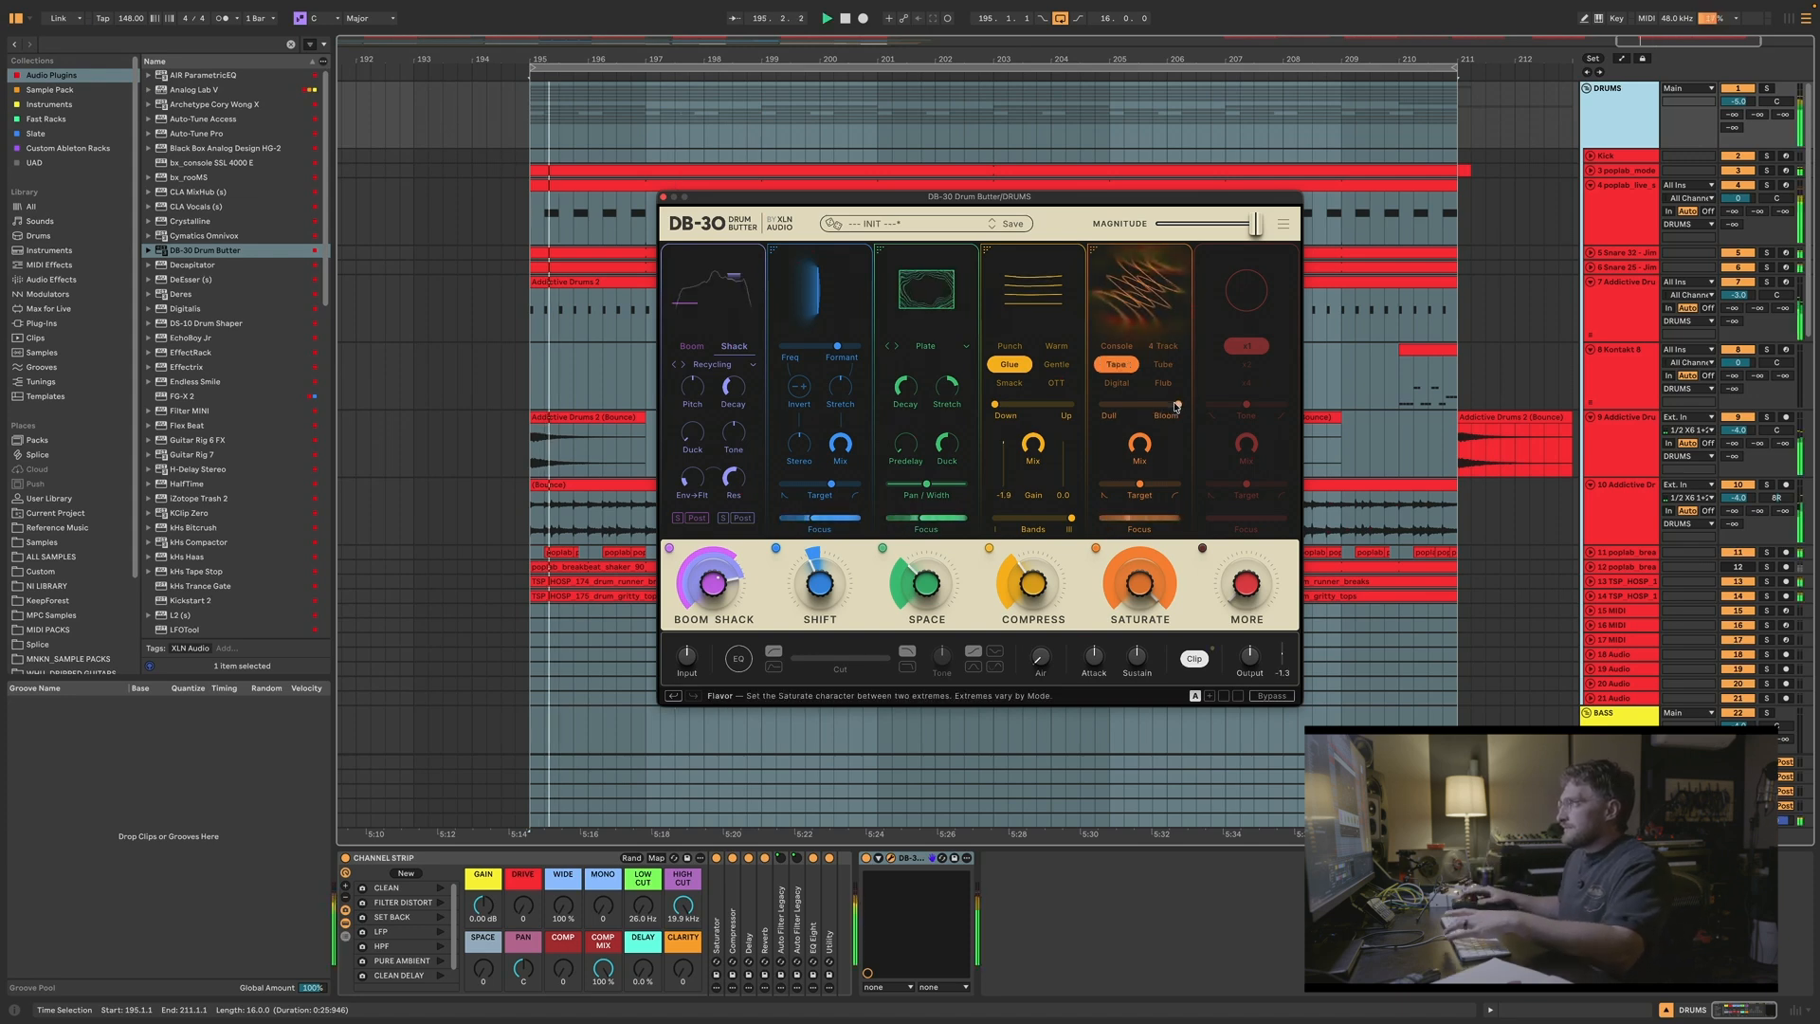
mouse_move(1179, 405)
mouse_down()
mouse_move(1102, 405)
mouse_move(1169, 410)
mouse_up()
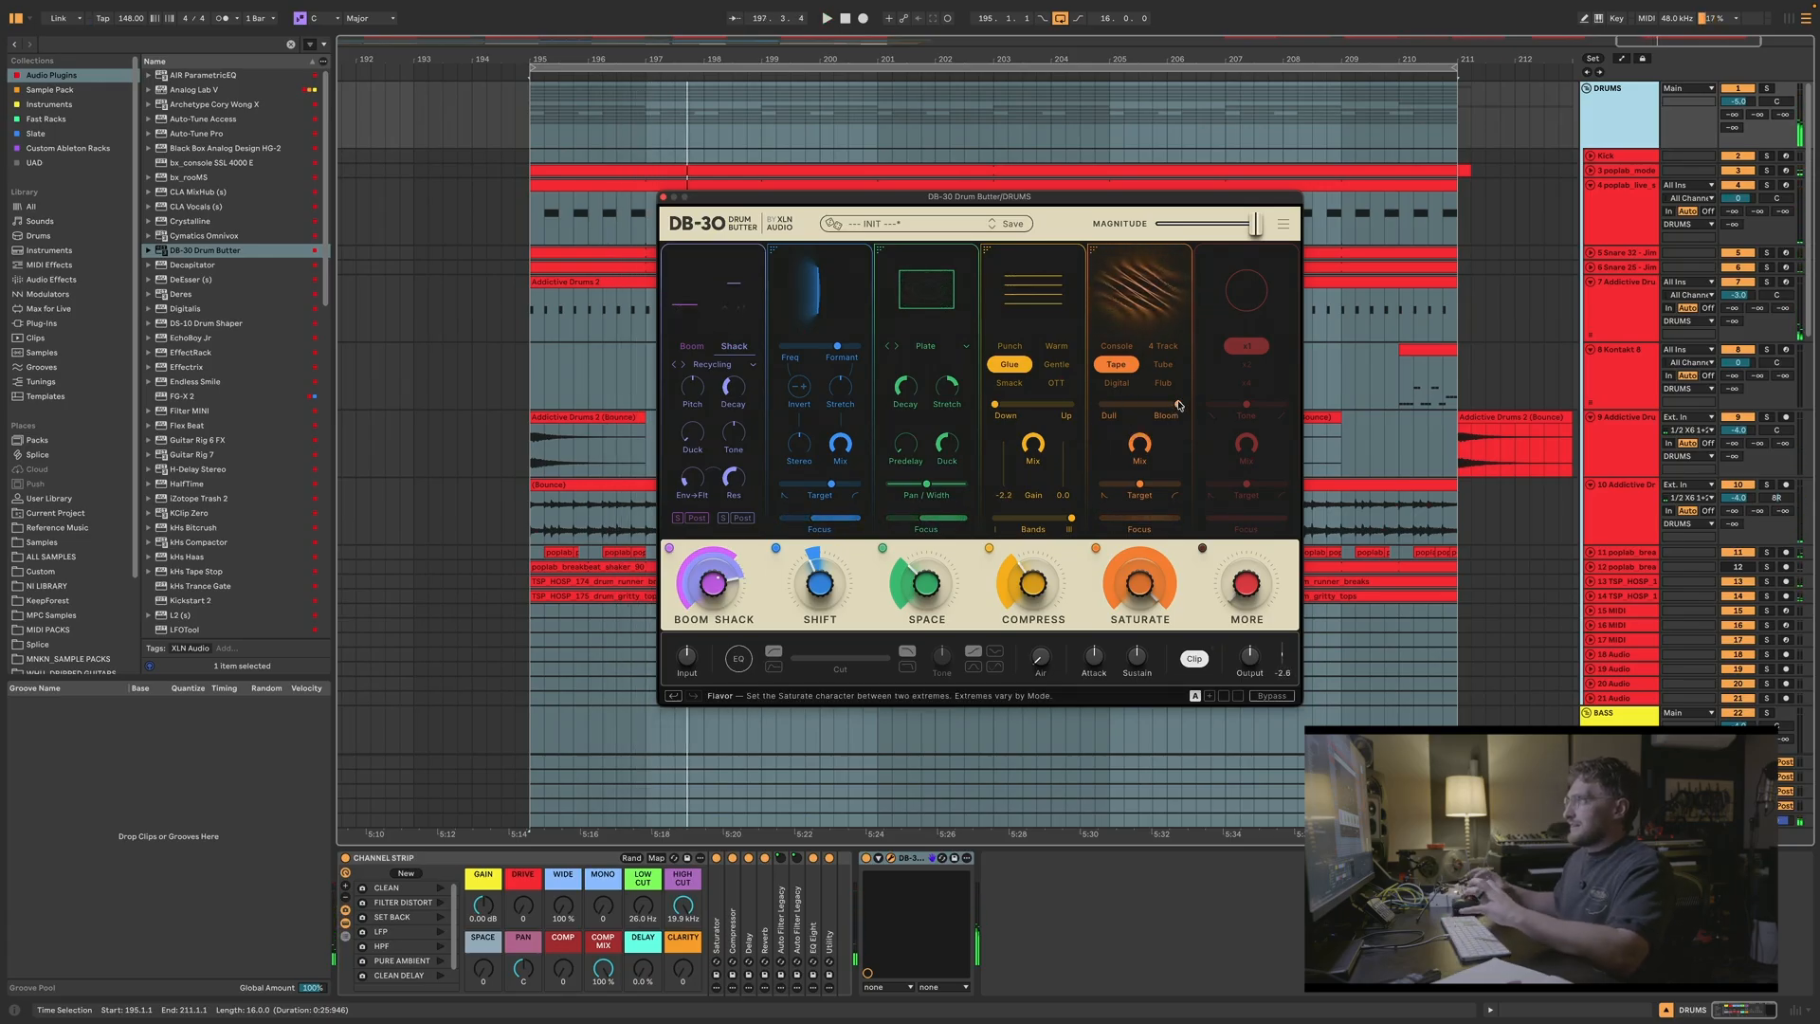
drag(1179, 405, 1105, 405)
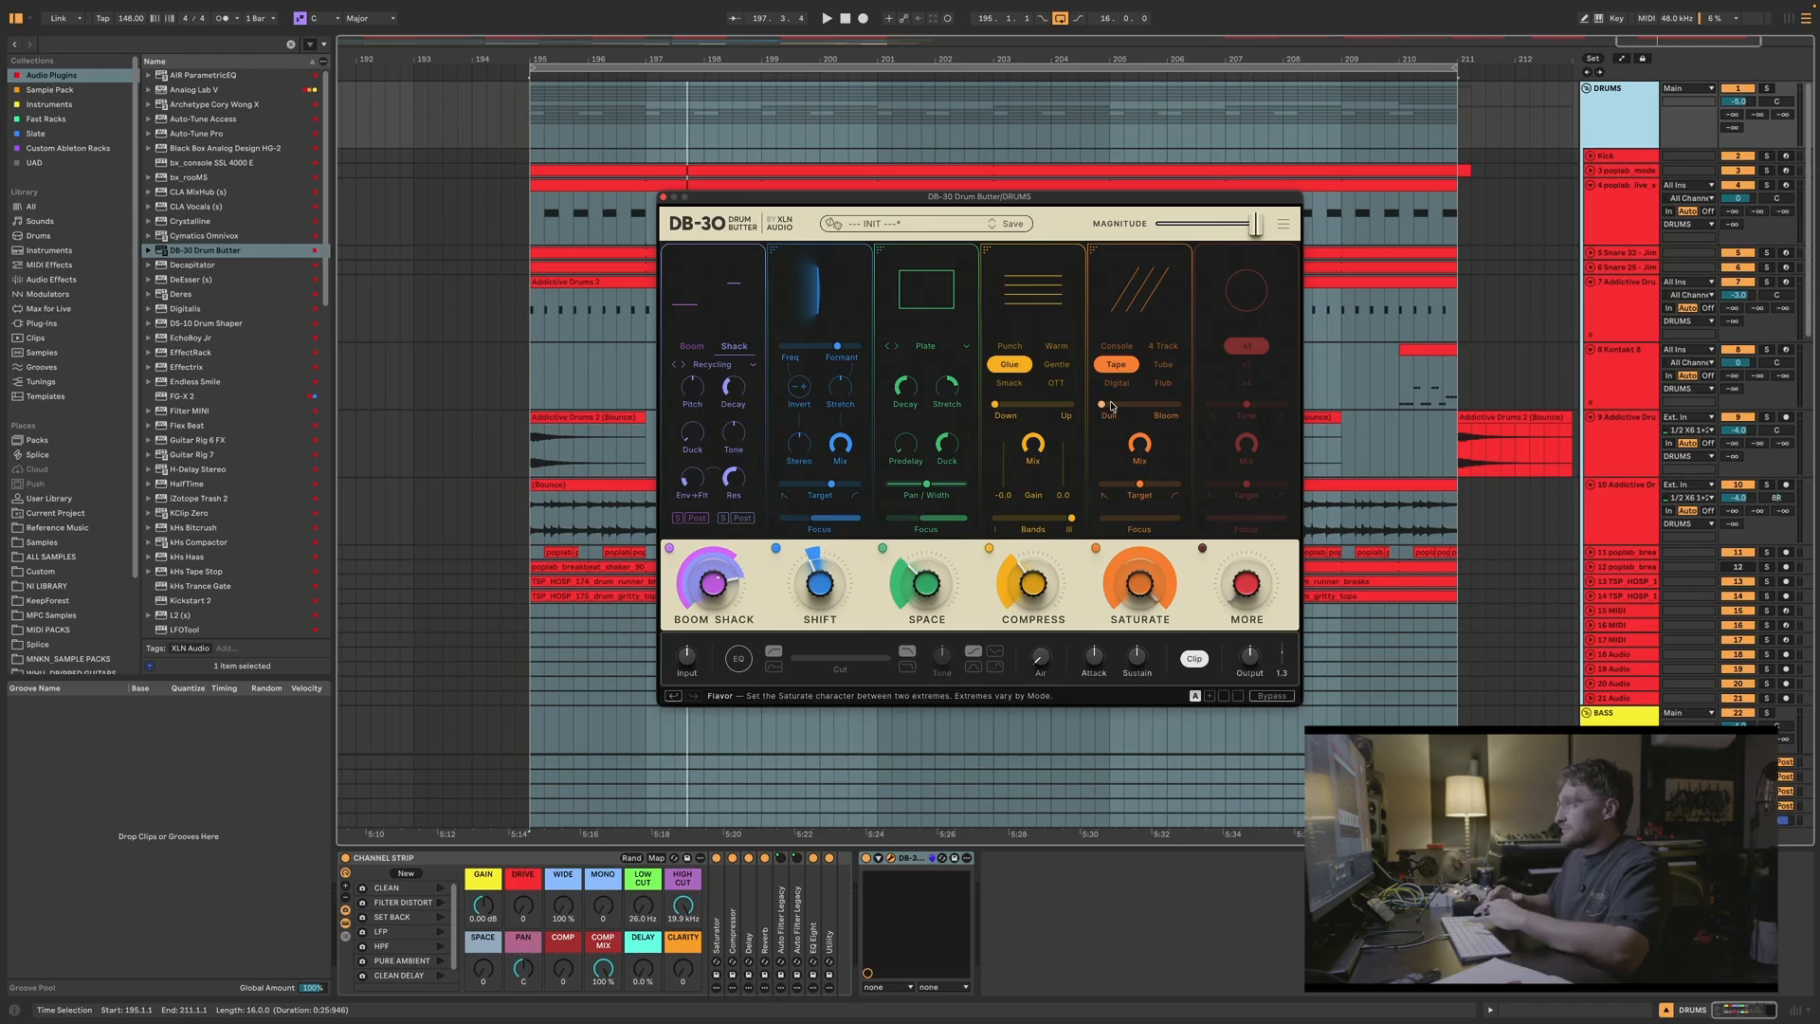
Step: Switch Saturate to Tube and move its Flavor from fully Odd to near the middle during playback
click(1164, 364)
key(space)
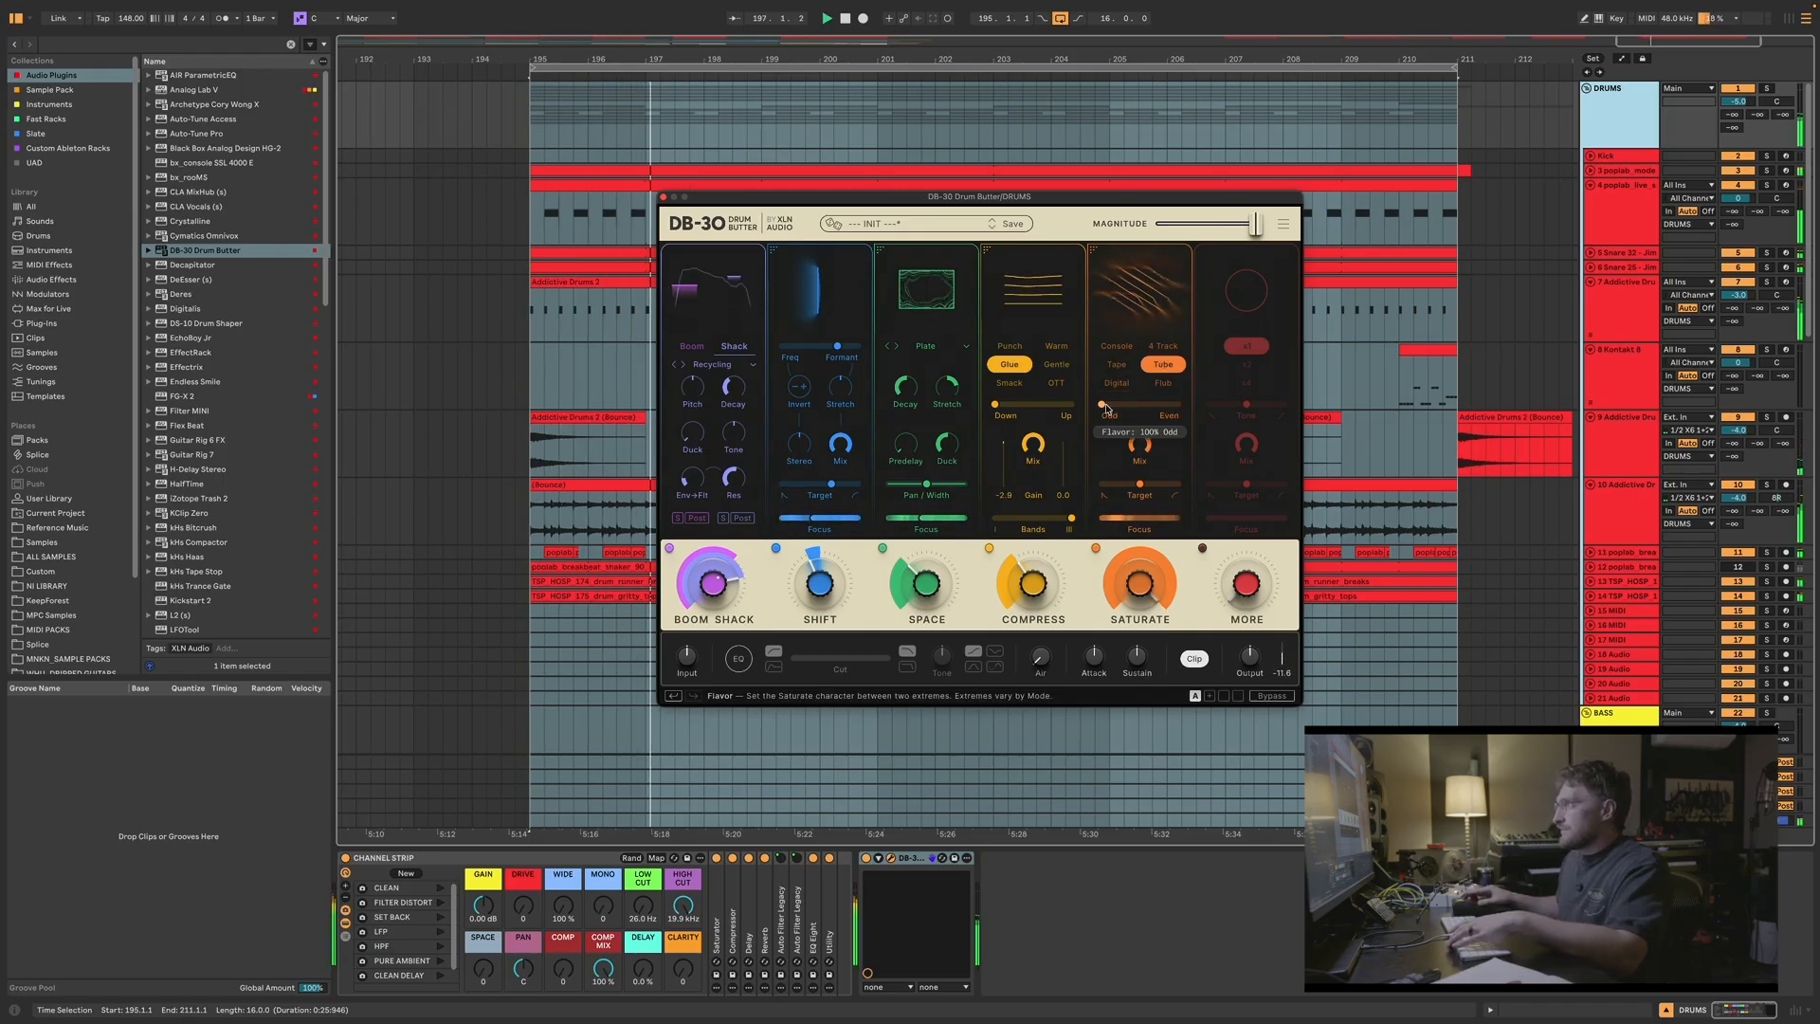
mouse_move(1104, 408)
mouse_down()
mouse_move(1198, 407)
mouse_move(1102, 408)
mouse_move(1140, 407)
mouse_up()
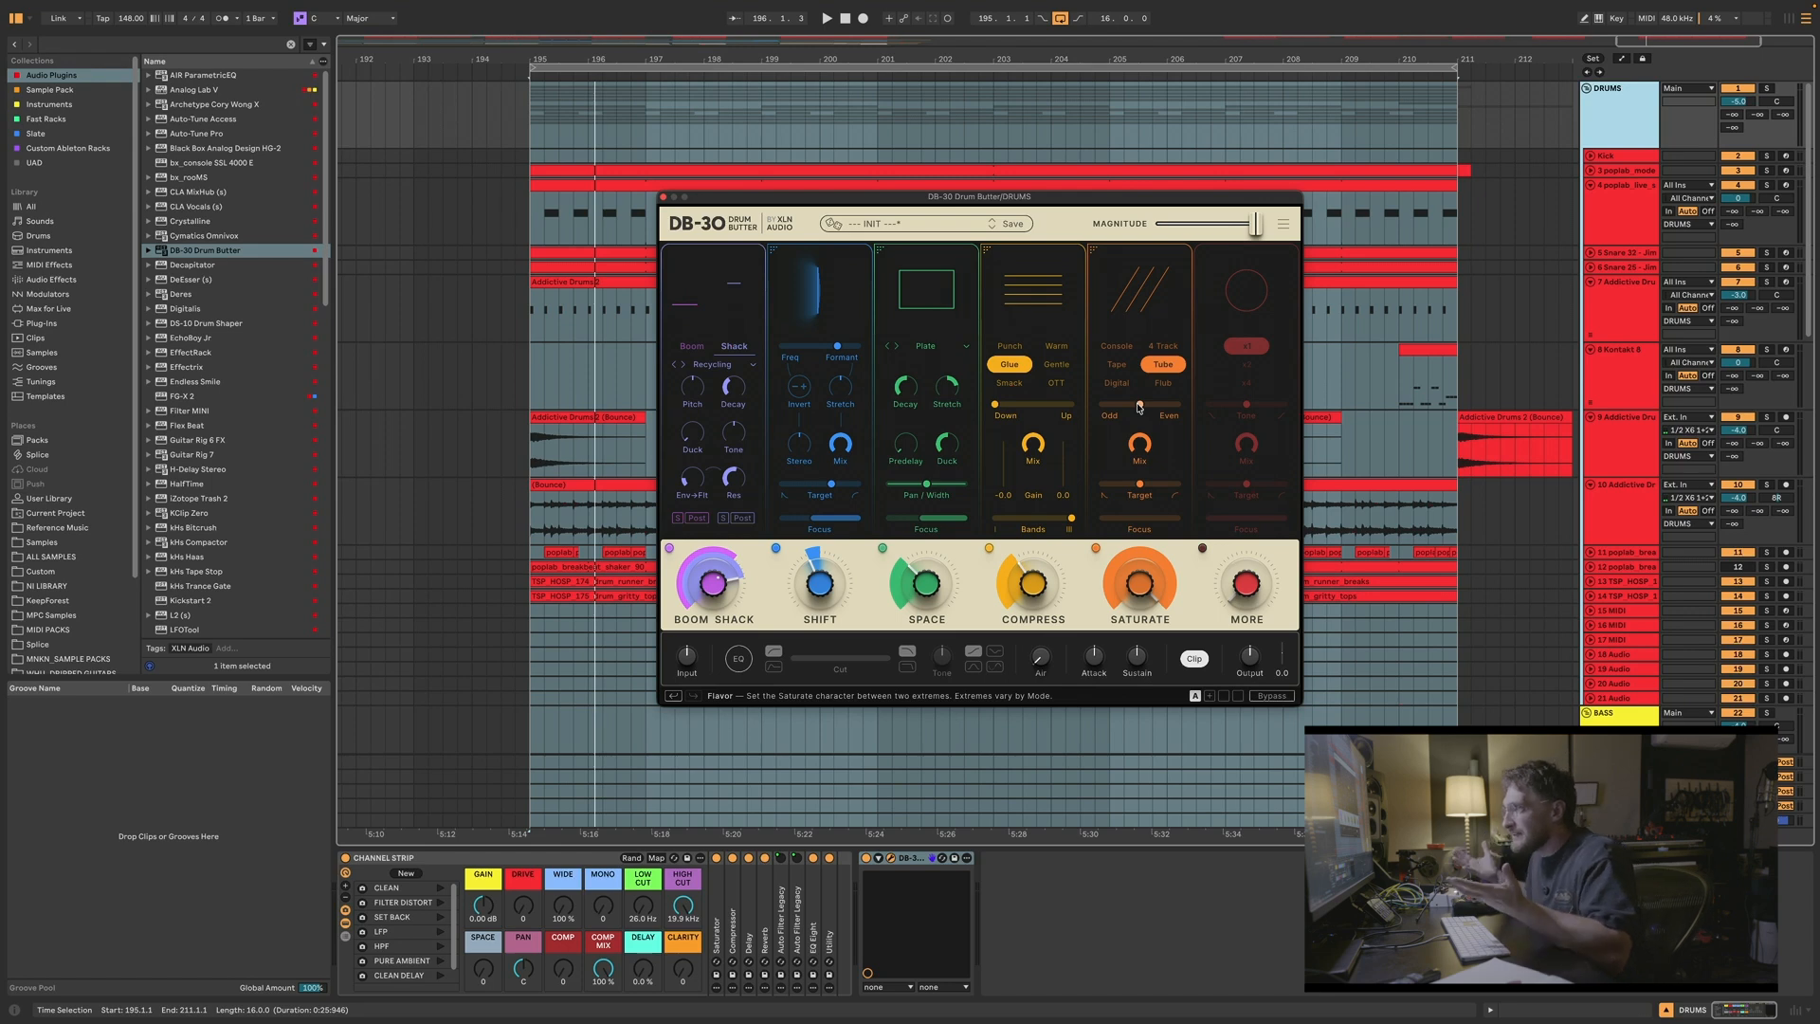
drag(1140, 408, 1135, 404)
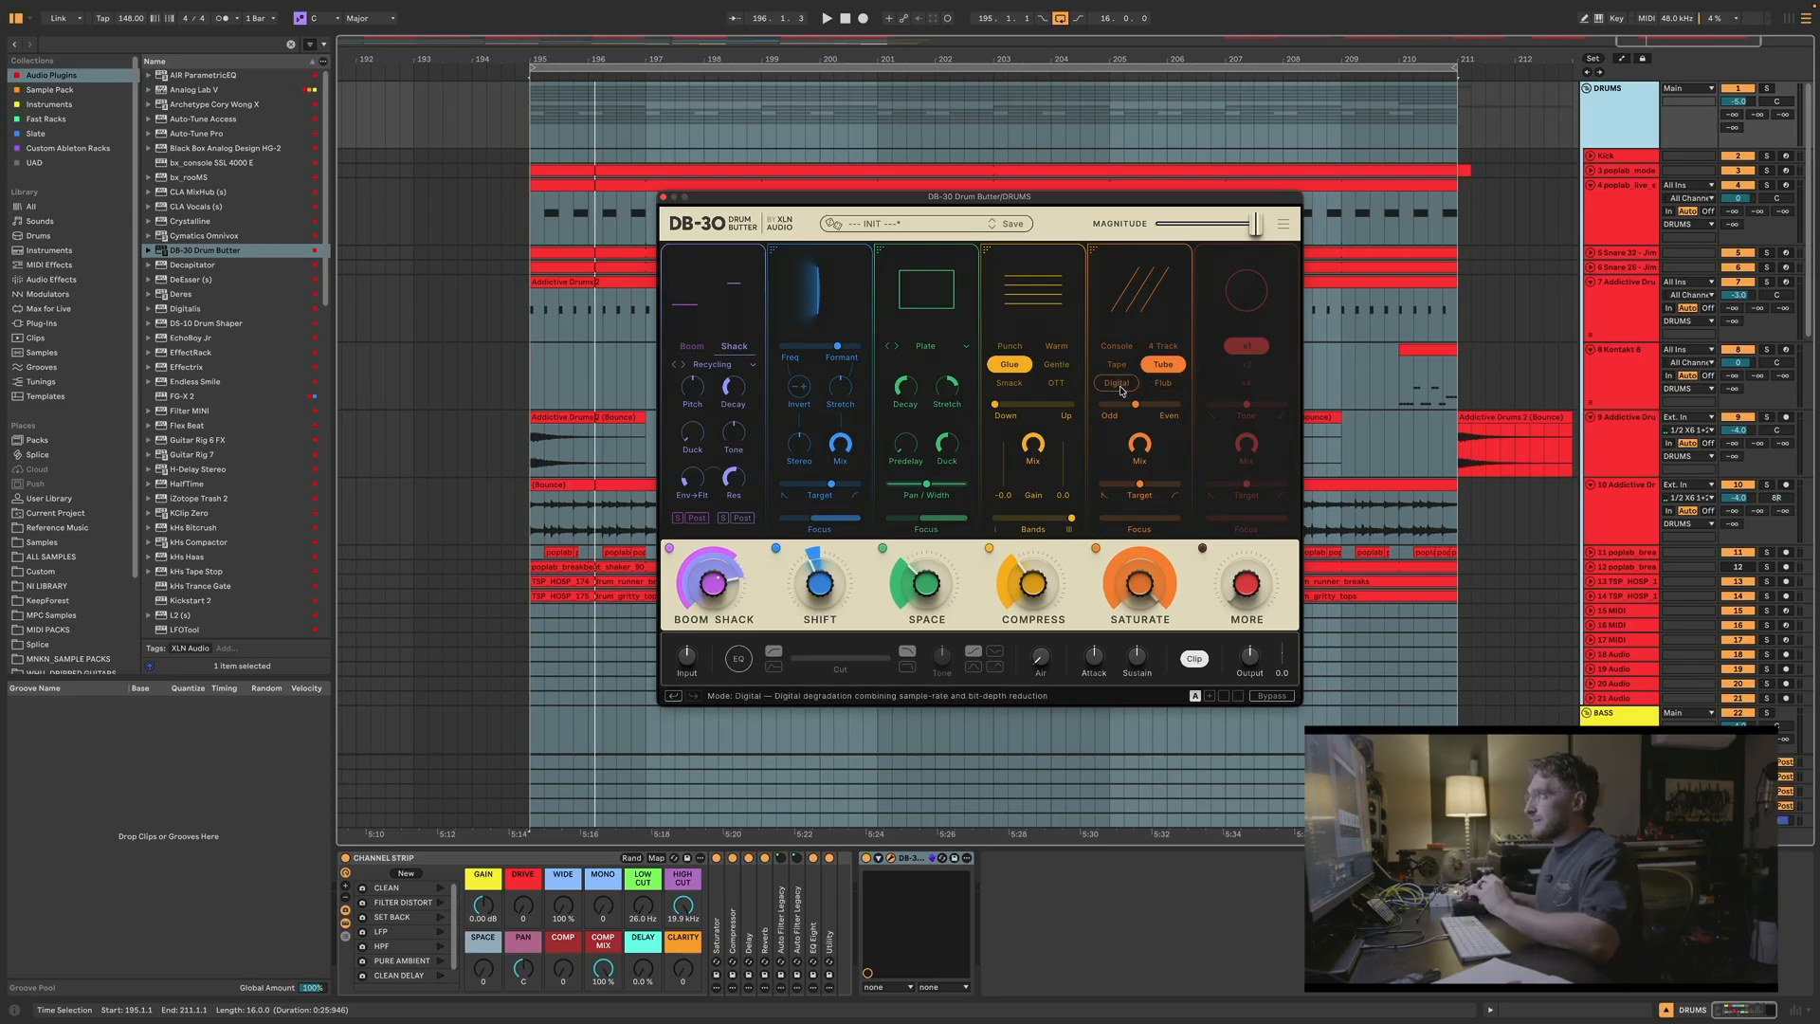
Step: Set Saturate to Digital, try Flavor at Rate, and play the drums with it fully at Bits
click(1118, 384)
drag(1136, 407, 1102, 404)
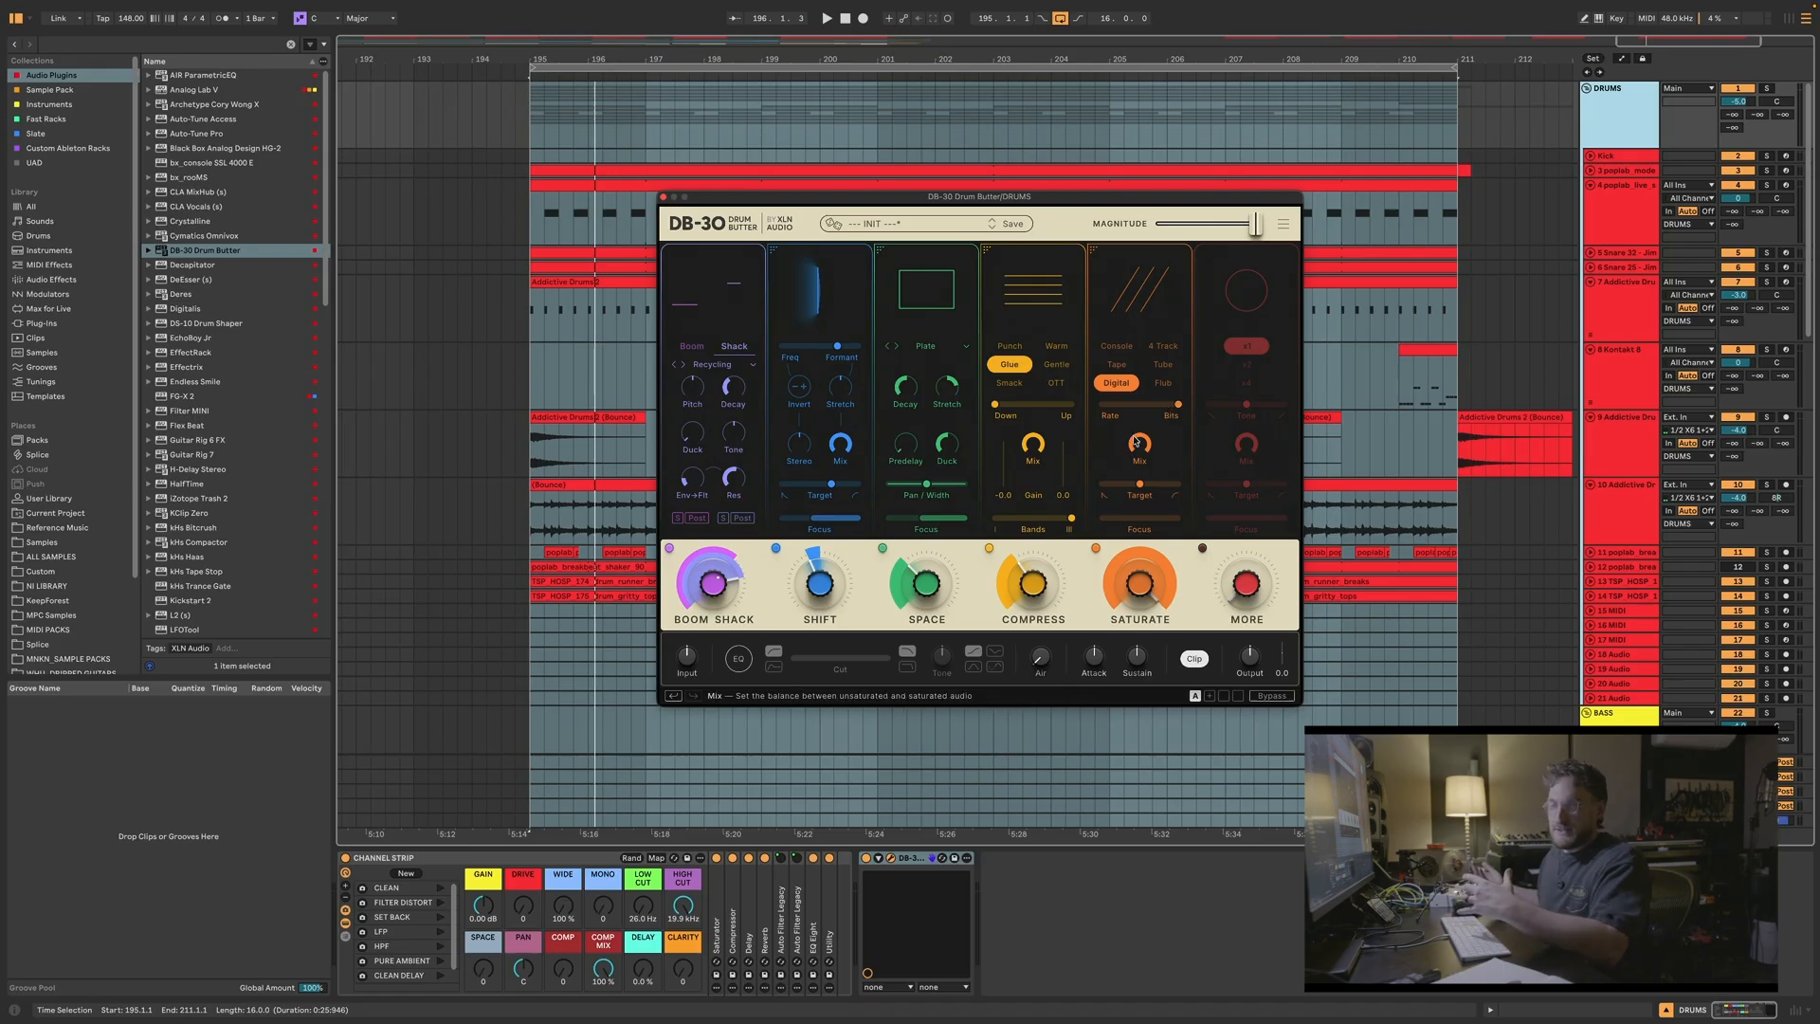
key(space)
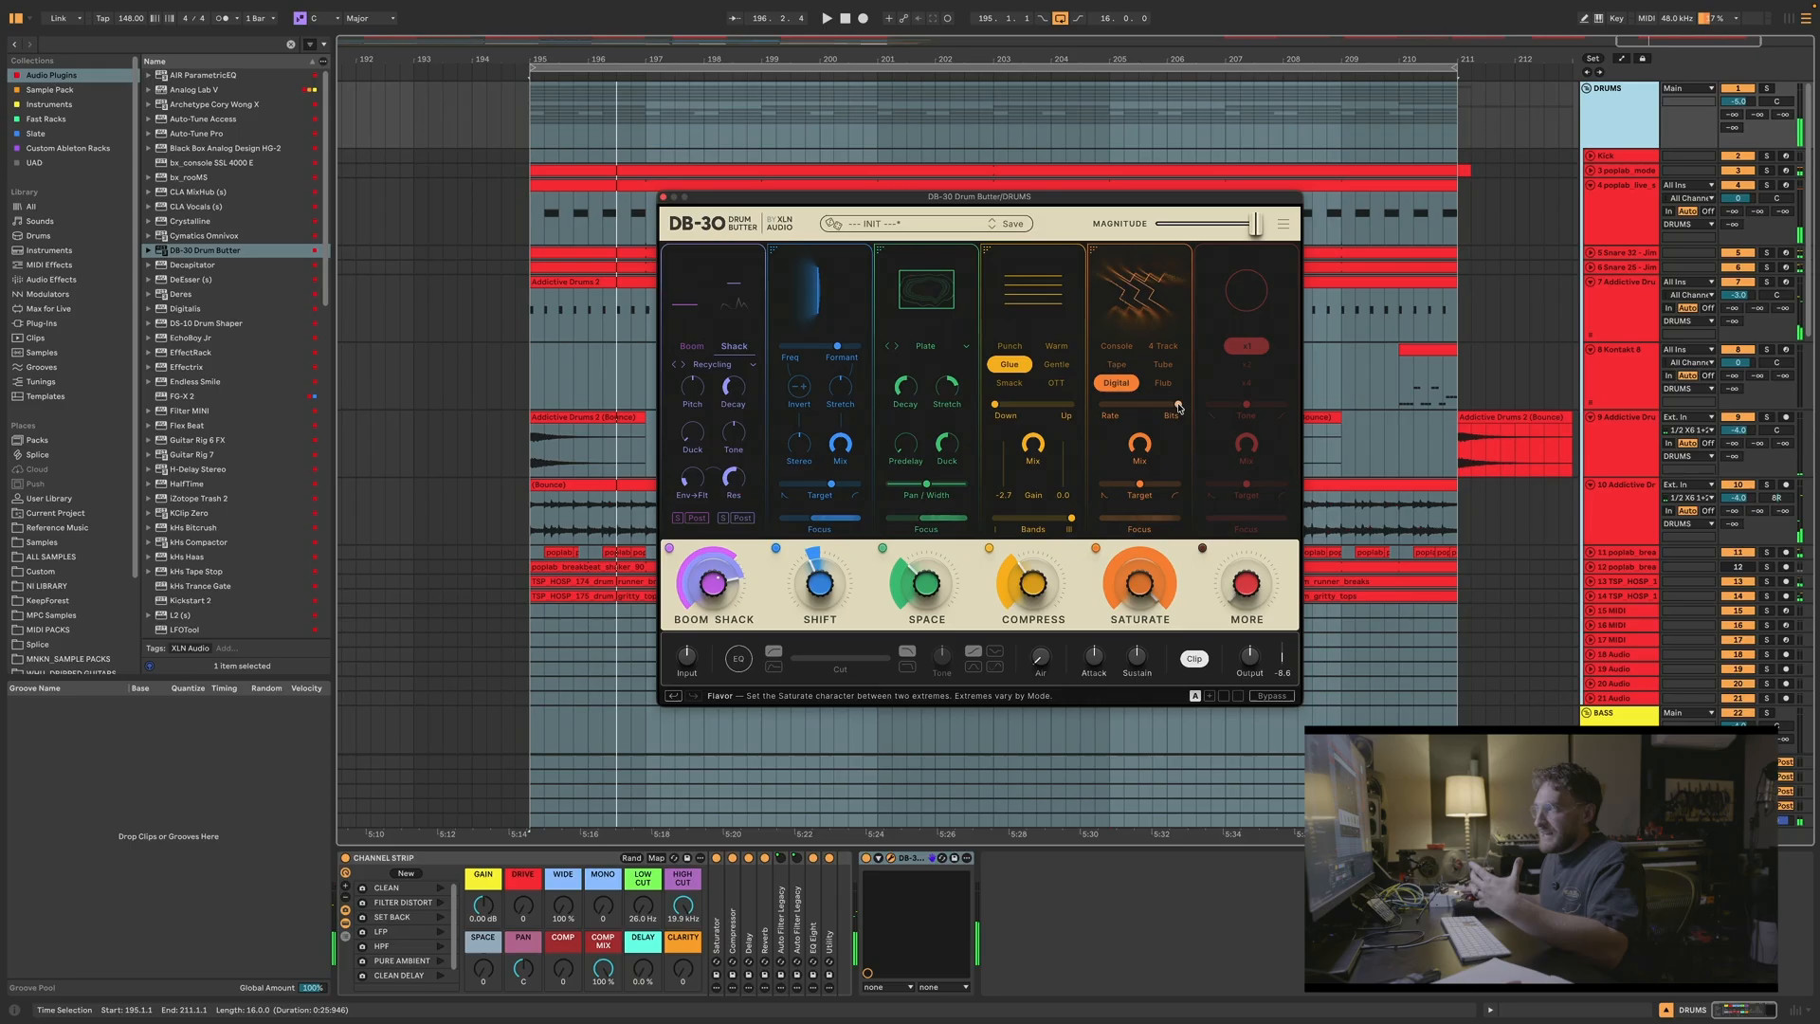
Step: Return Saturate's Flavor to Rate, switch the mode to Flub, and audition Flavor from Phase fully to Ring
drag(1180, 407, 1112, 408)
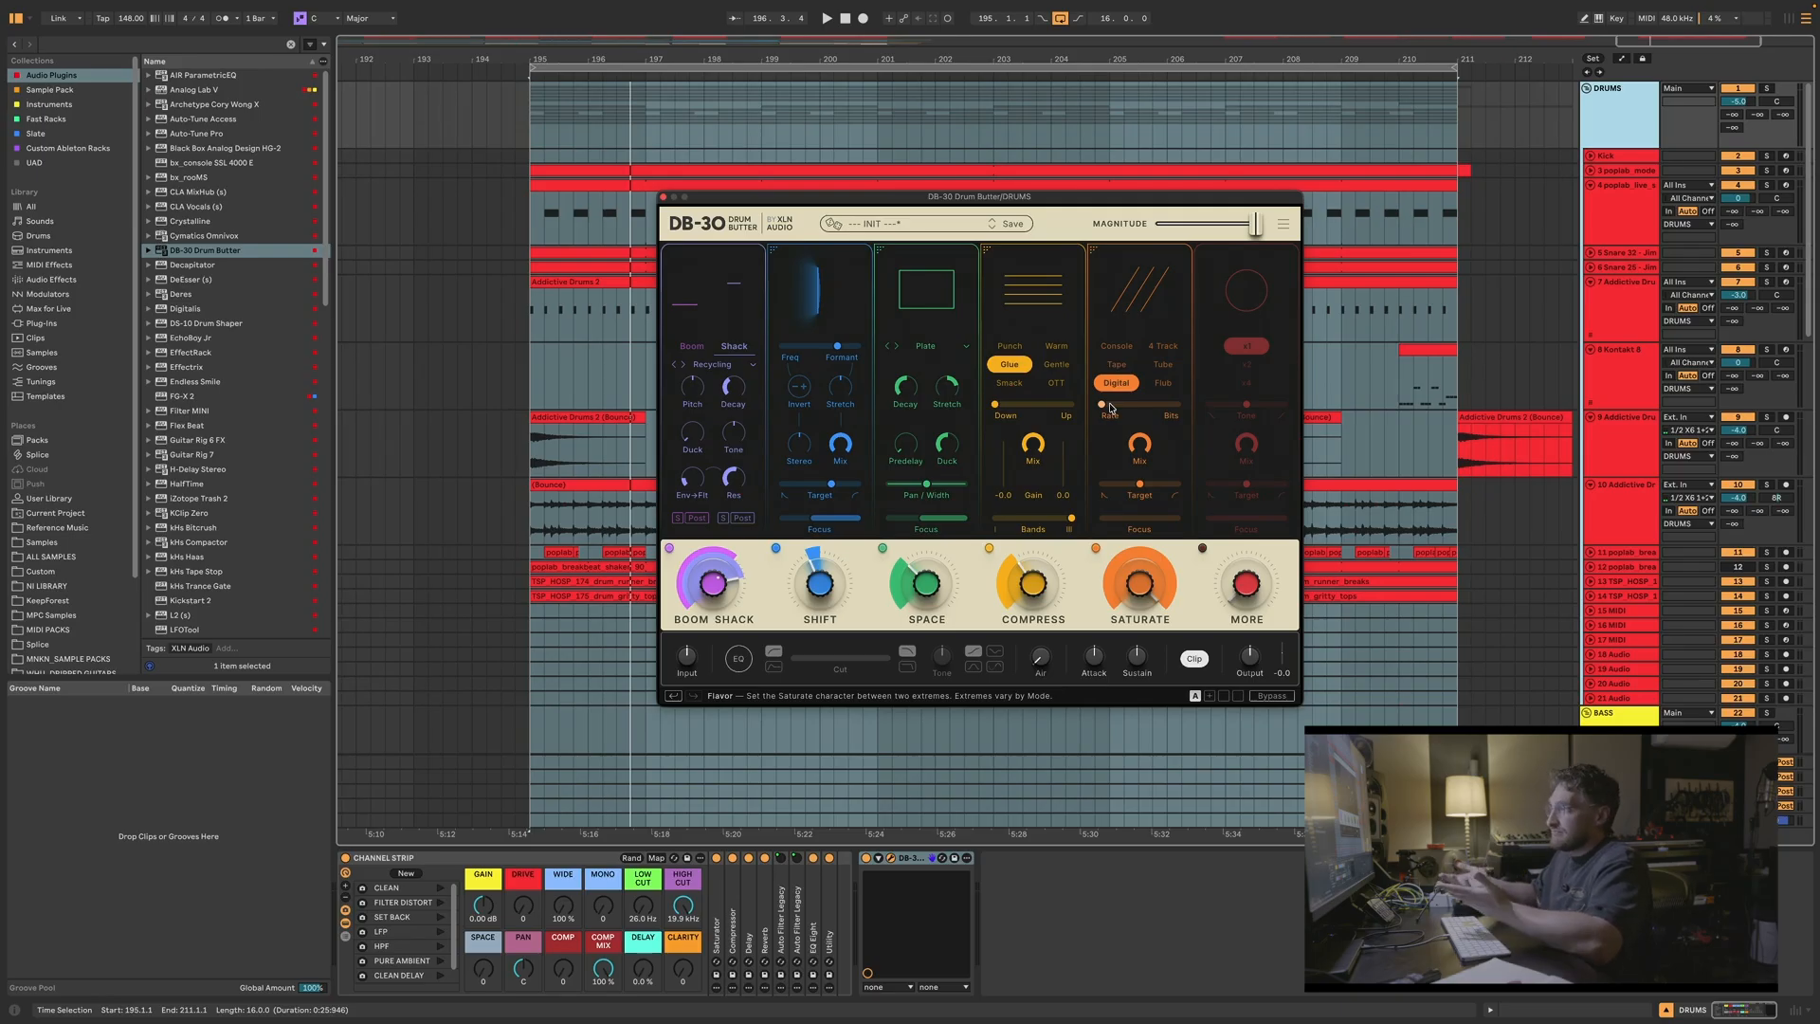
click(1162, 383)
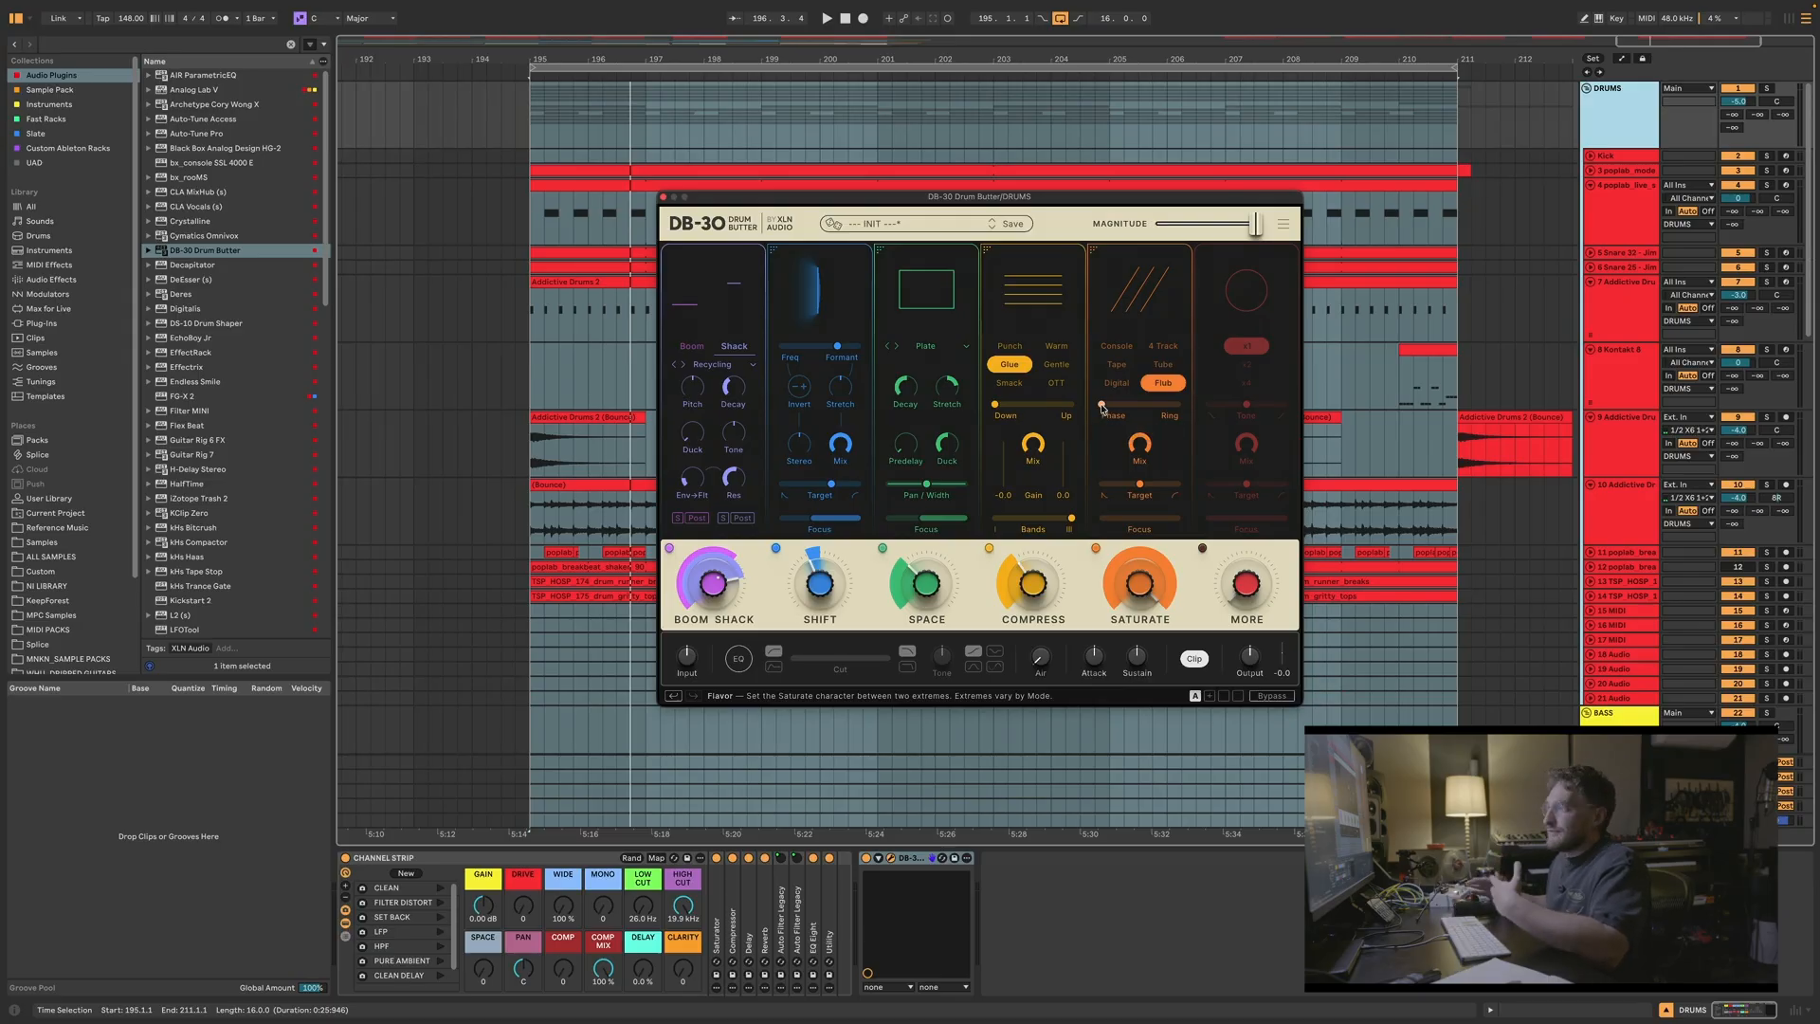
key(space)
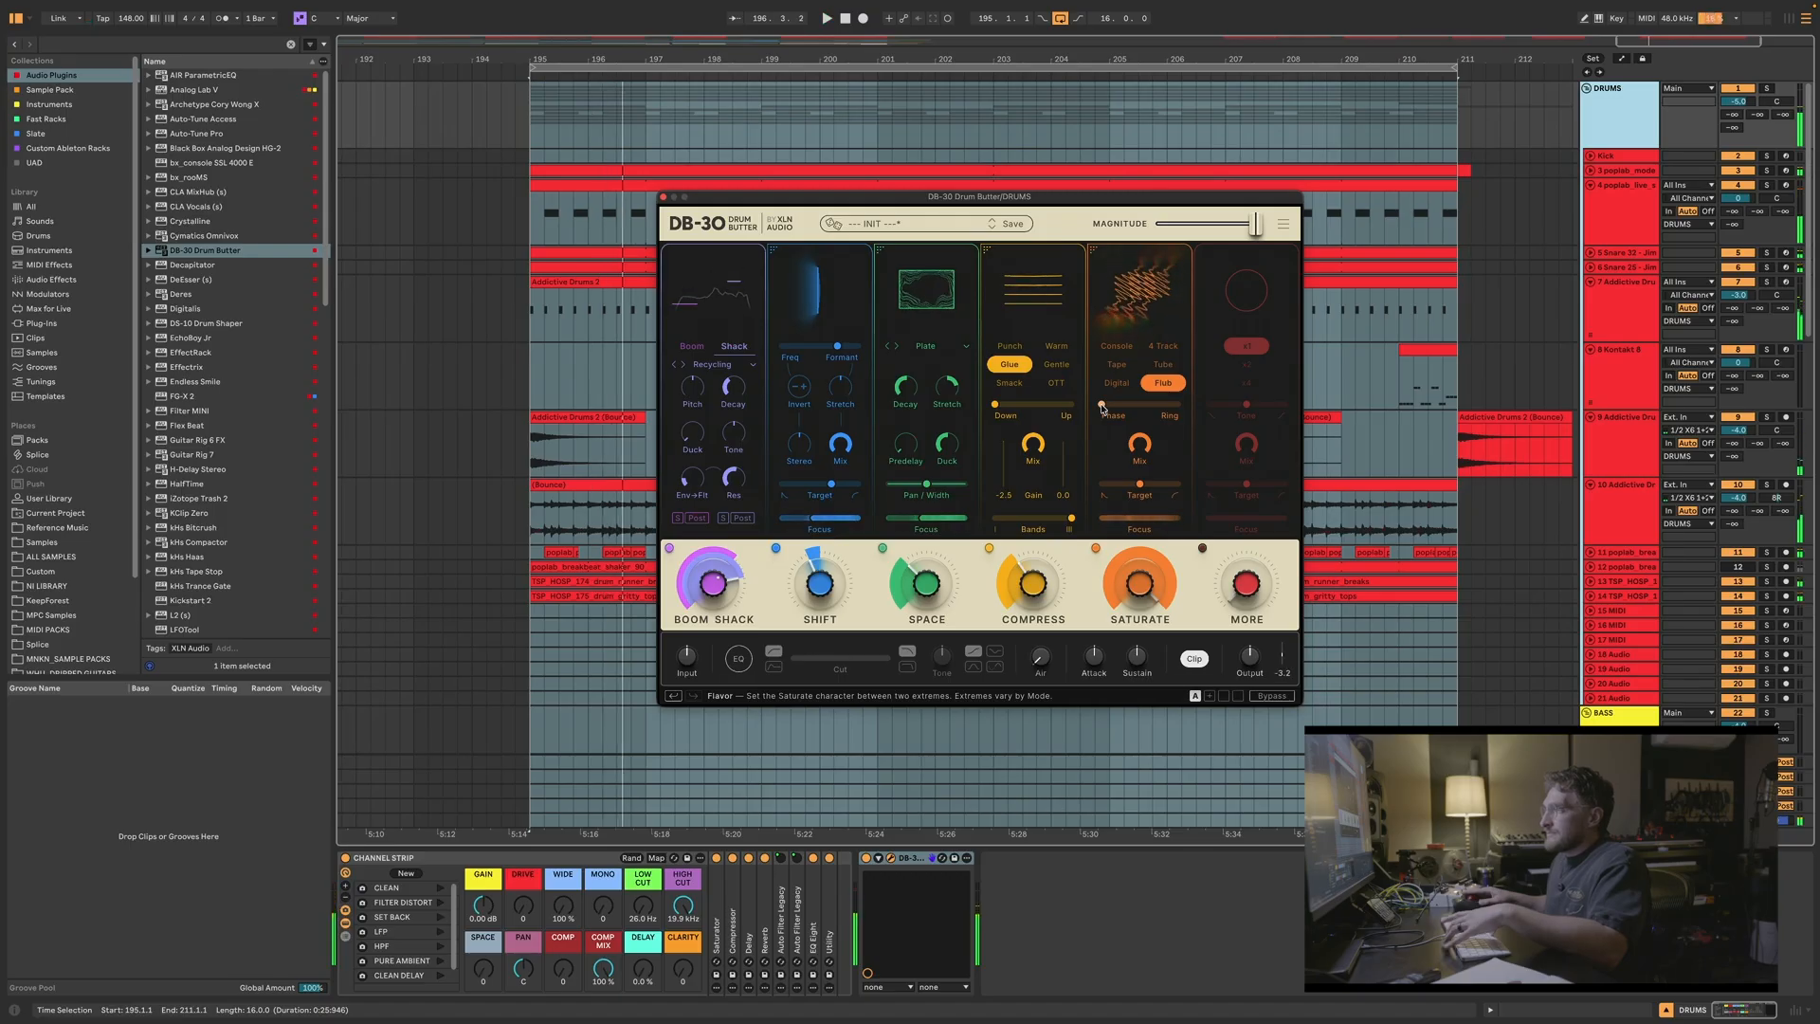
drag(1103, 405, 1178, 405)
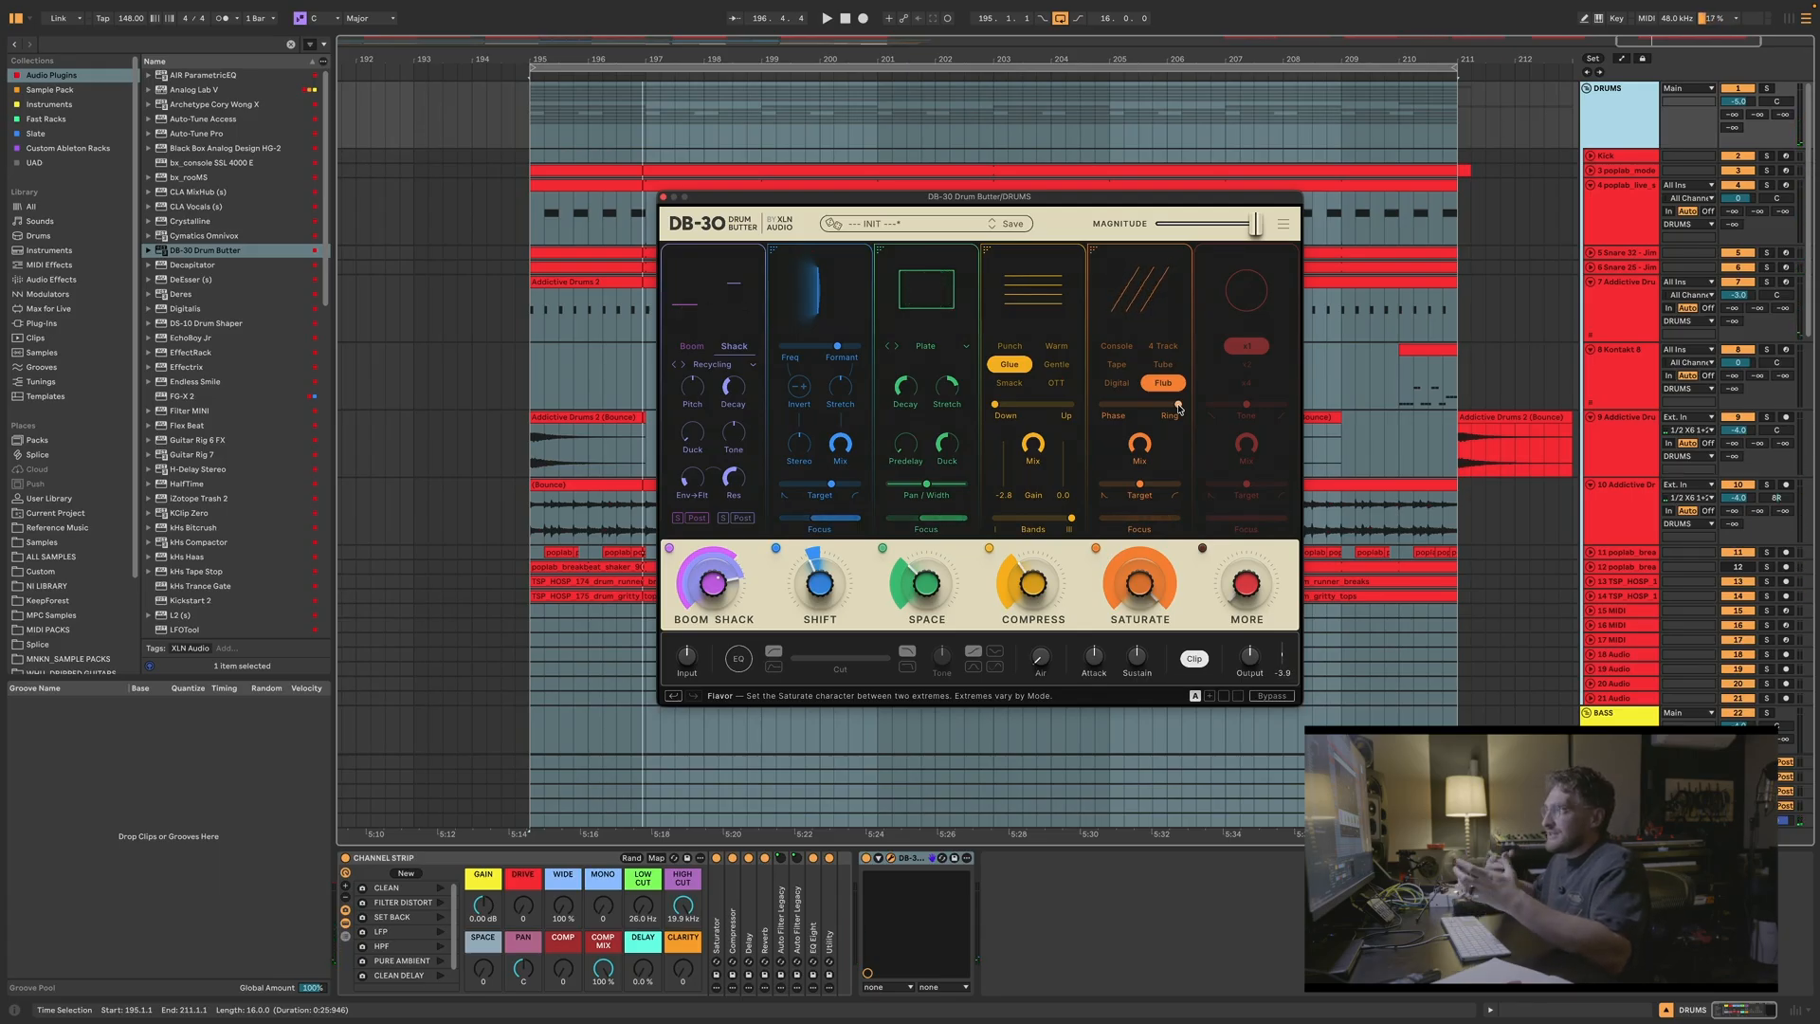
Step: Move Saturate's Target off centre and audition a narrowed Focus range with the mode set to Tape
drag(1139, 483, 1123, 484)
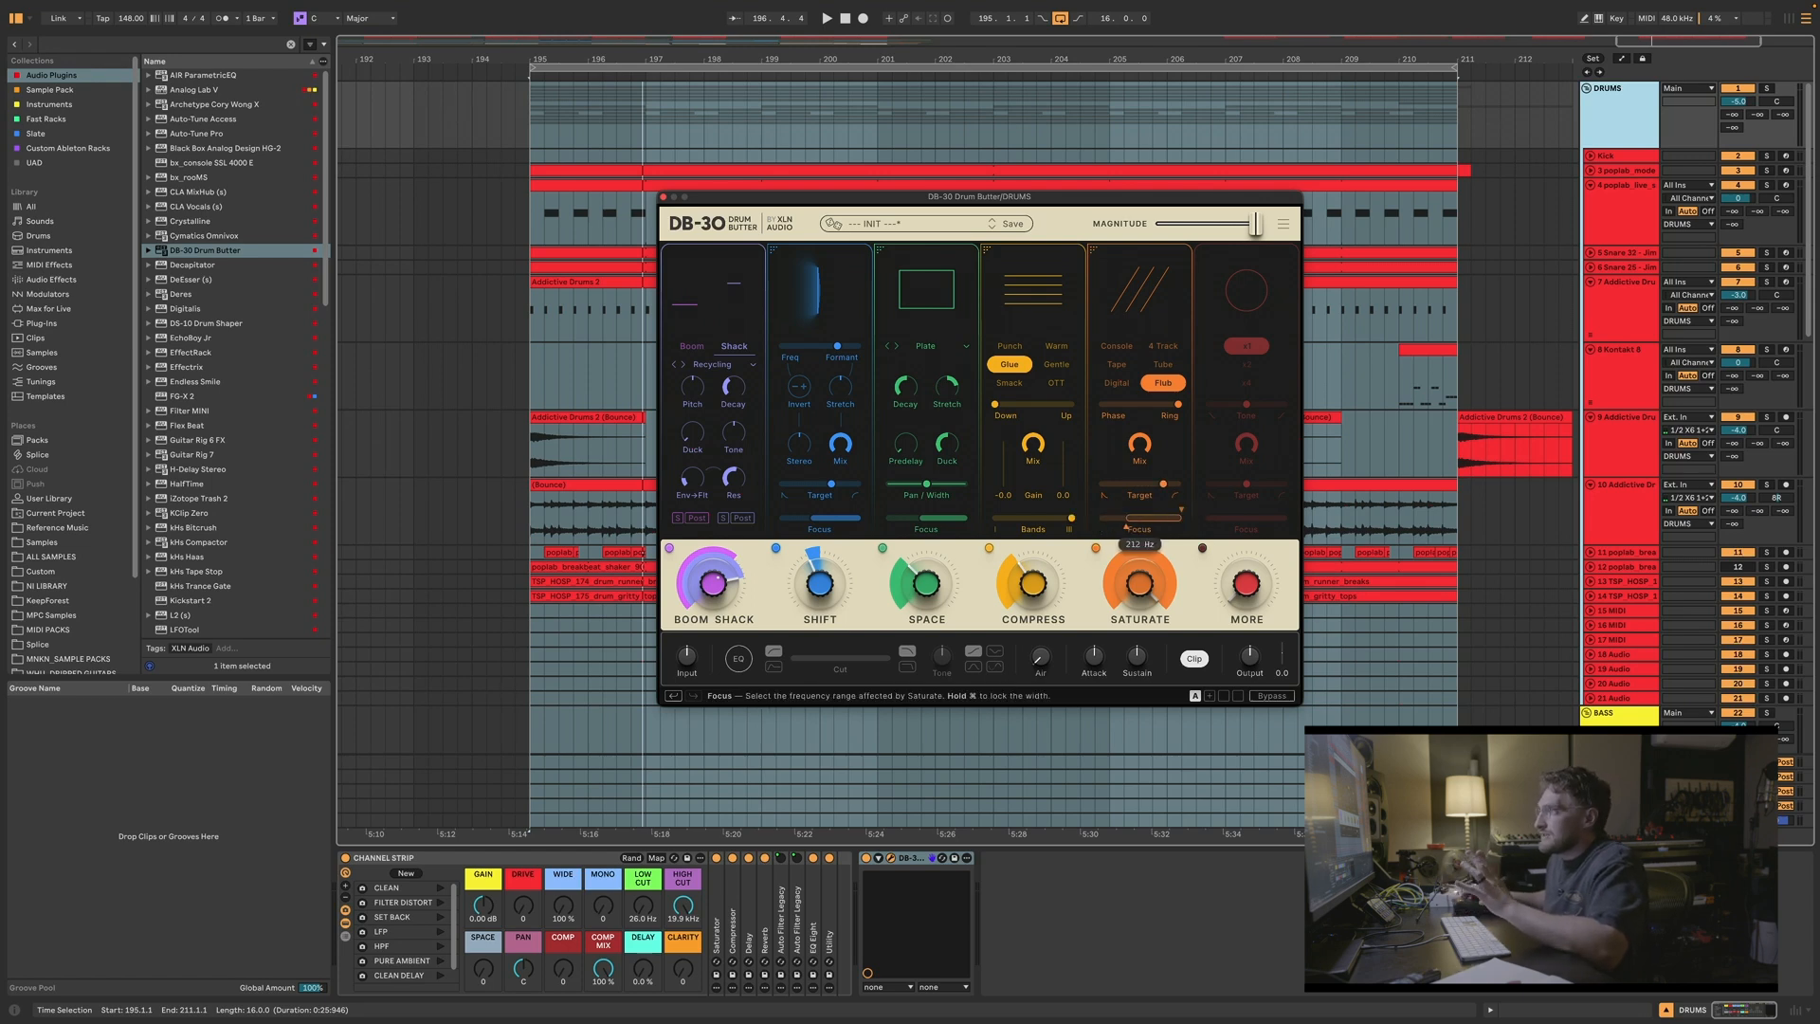
drag(1119, 520, 1099, 520)
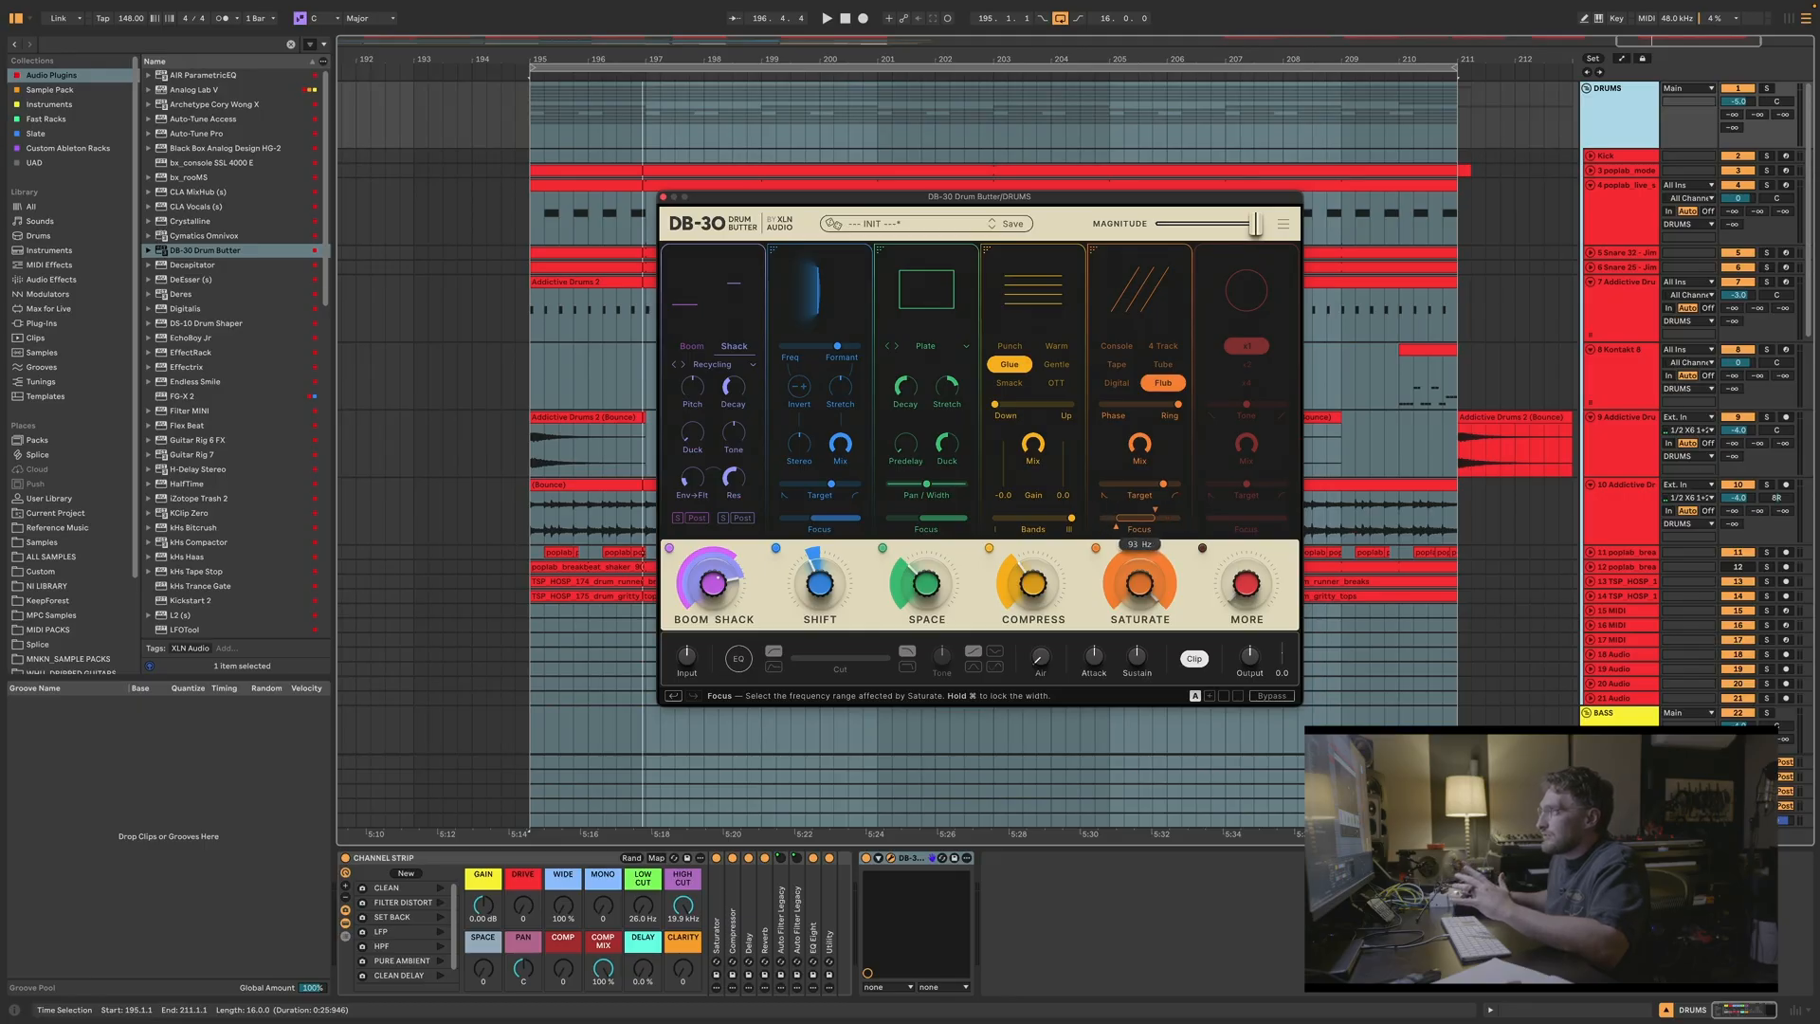
click(1116, 364)
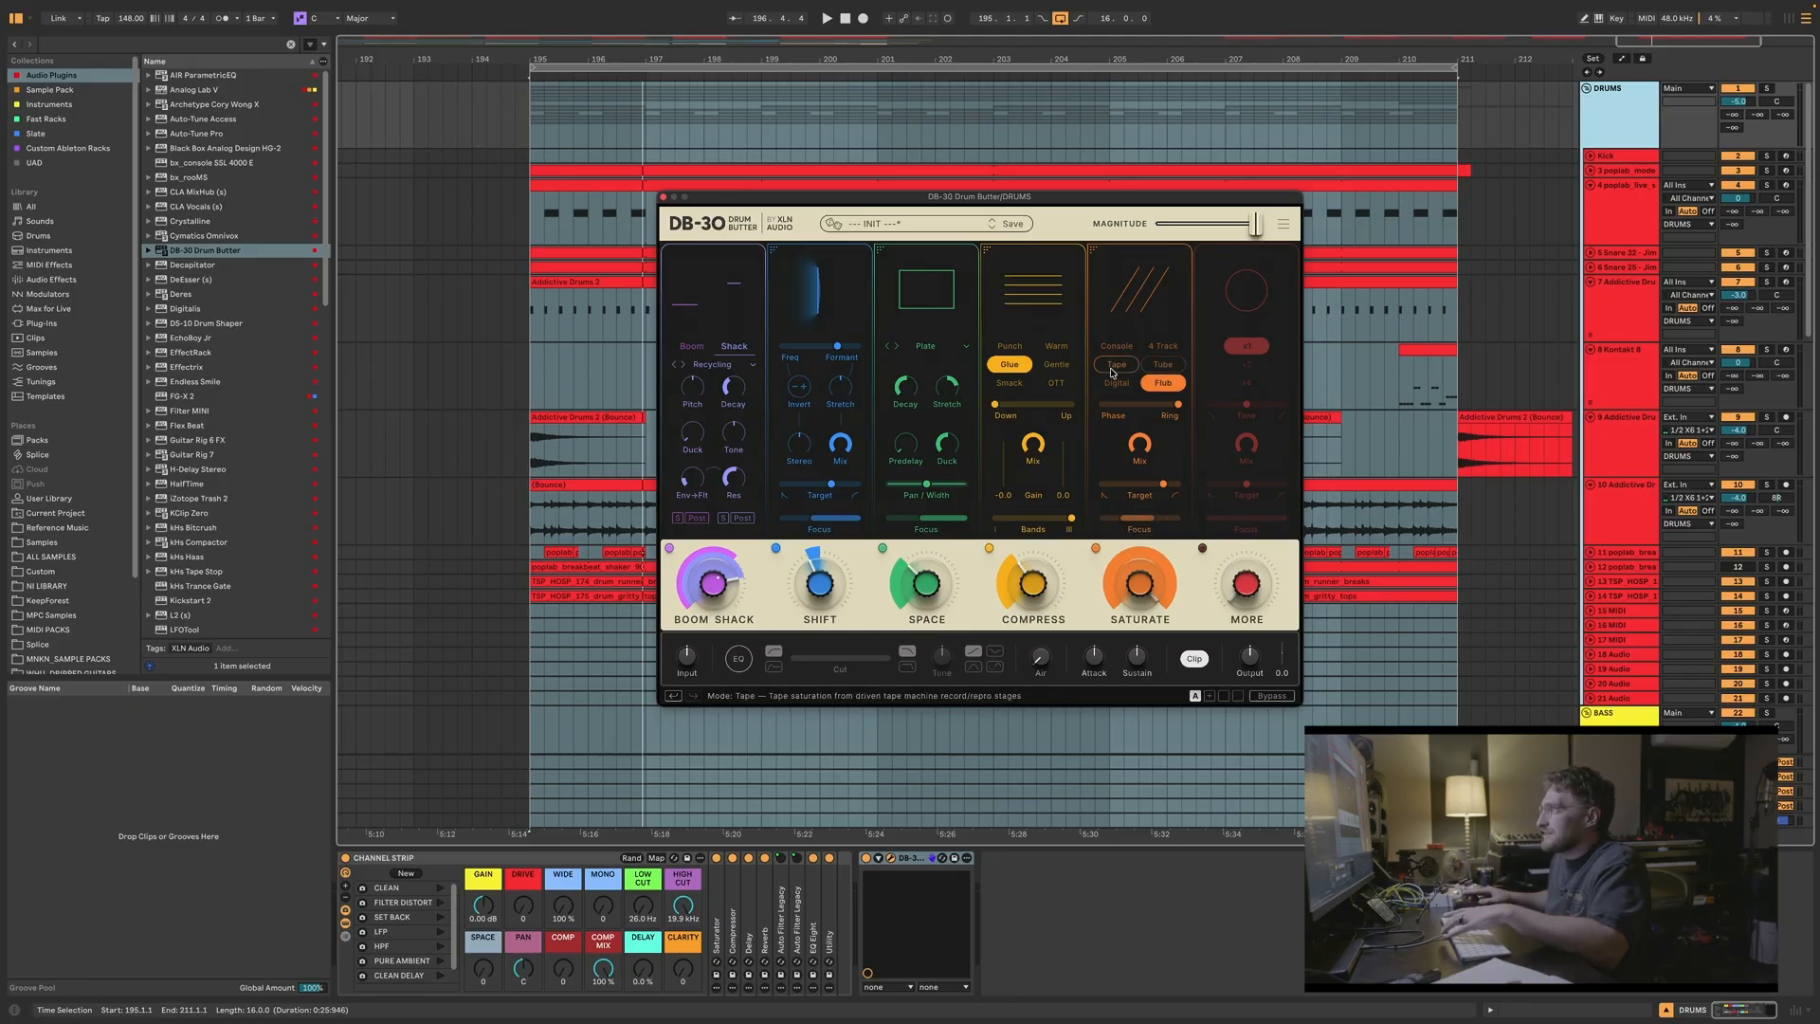
key(space)
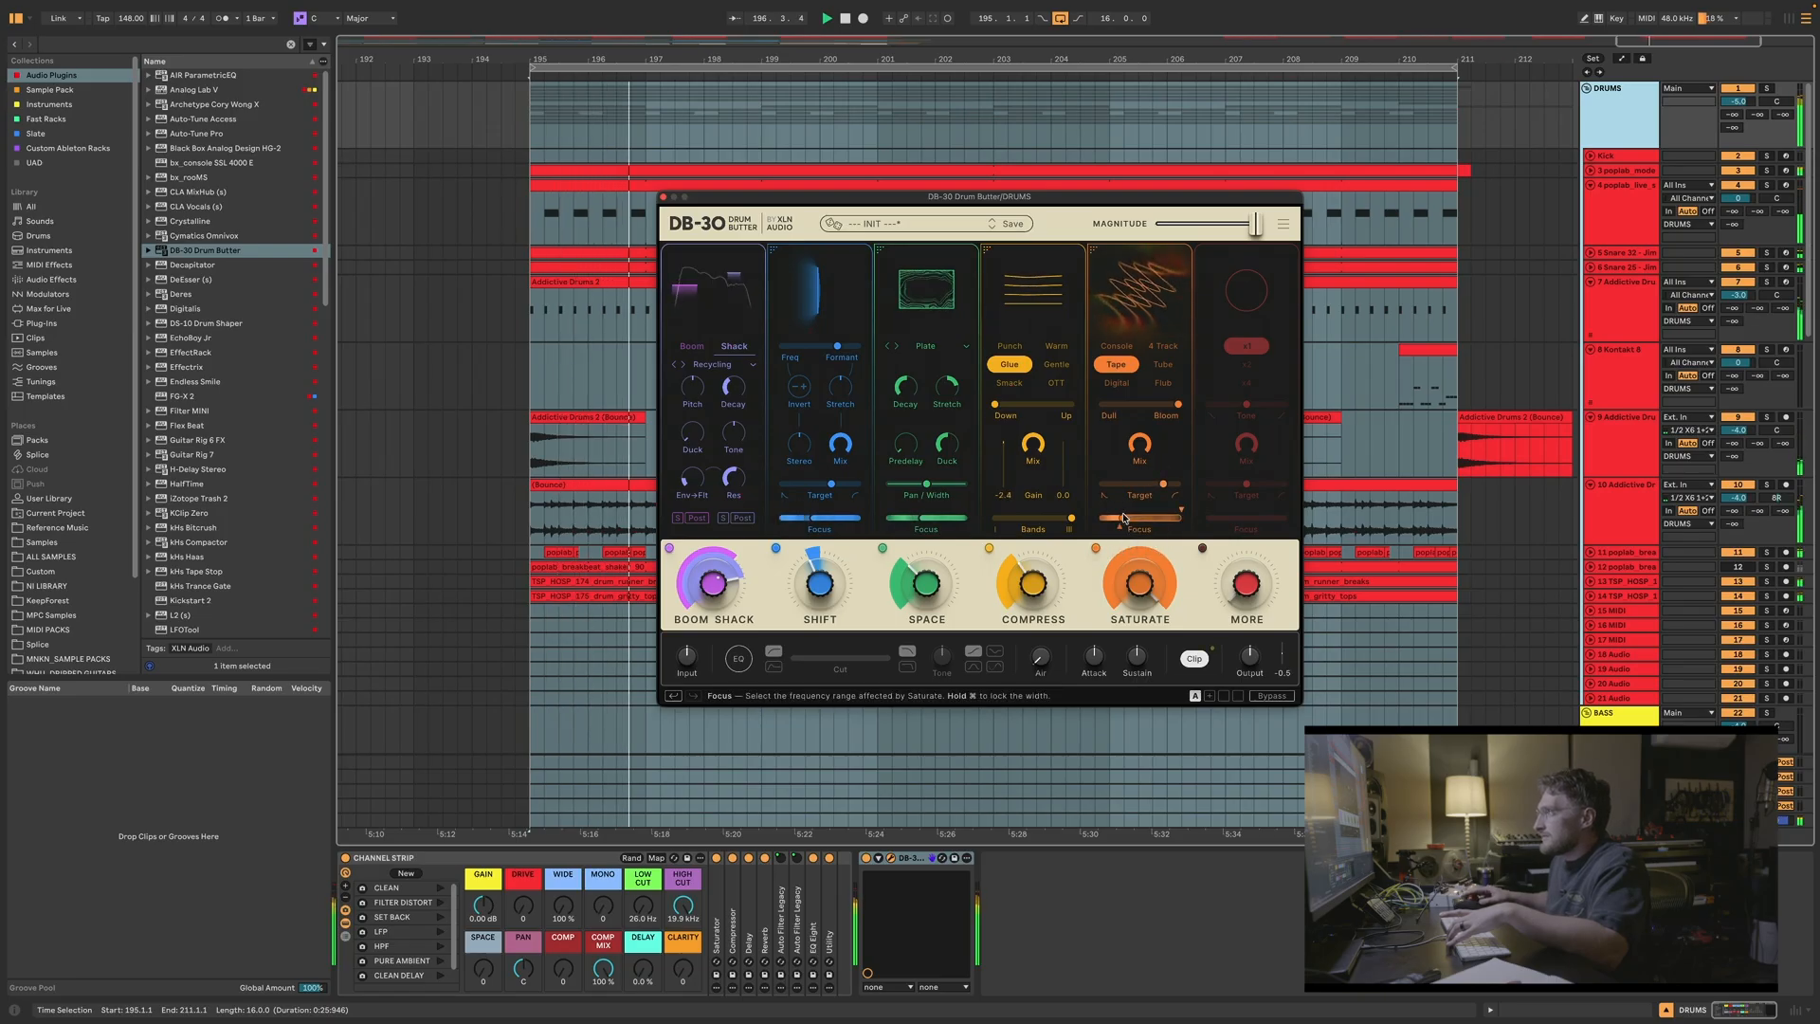
mouse_move(1120, 518)
mouse_down()
mouse_move(1167, 518)
mouse_move(1154, 533)
mouse_up()
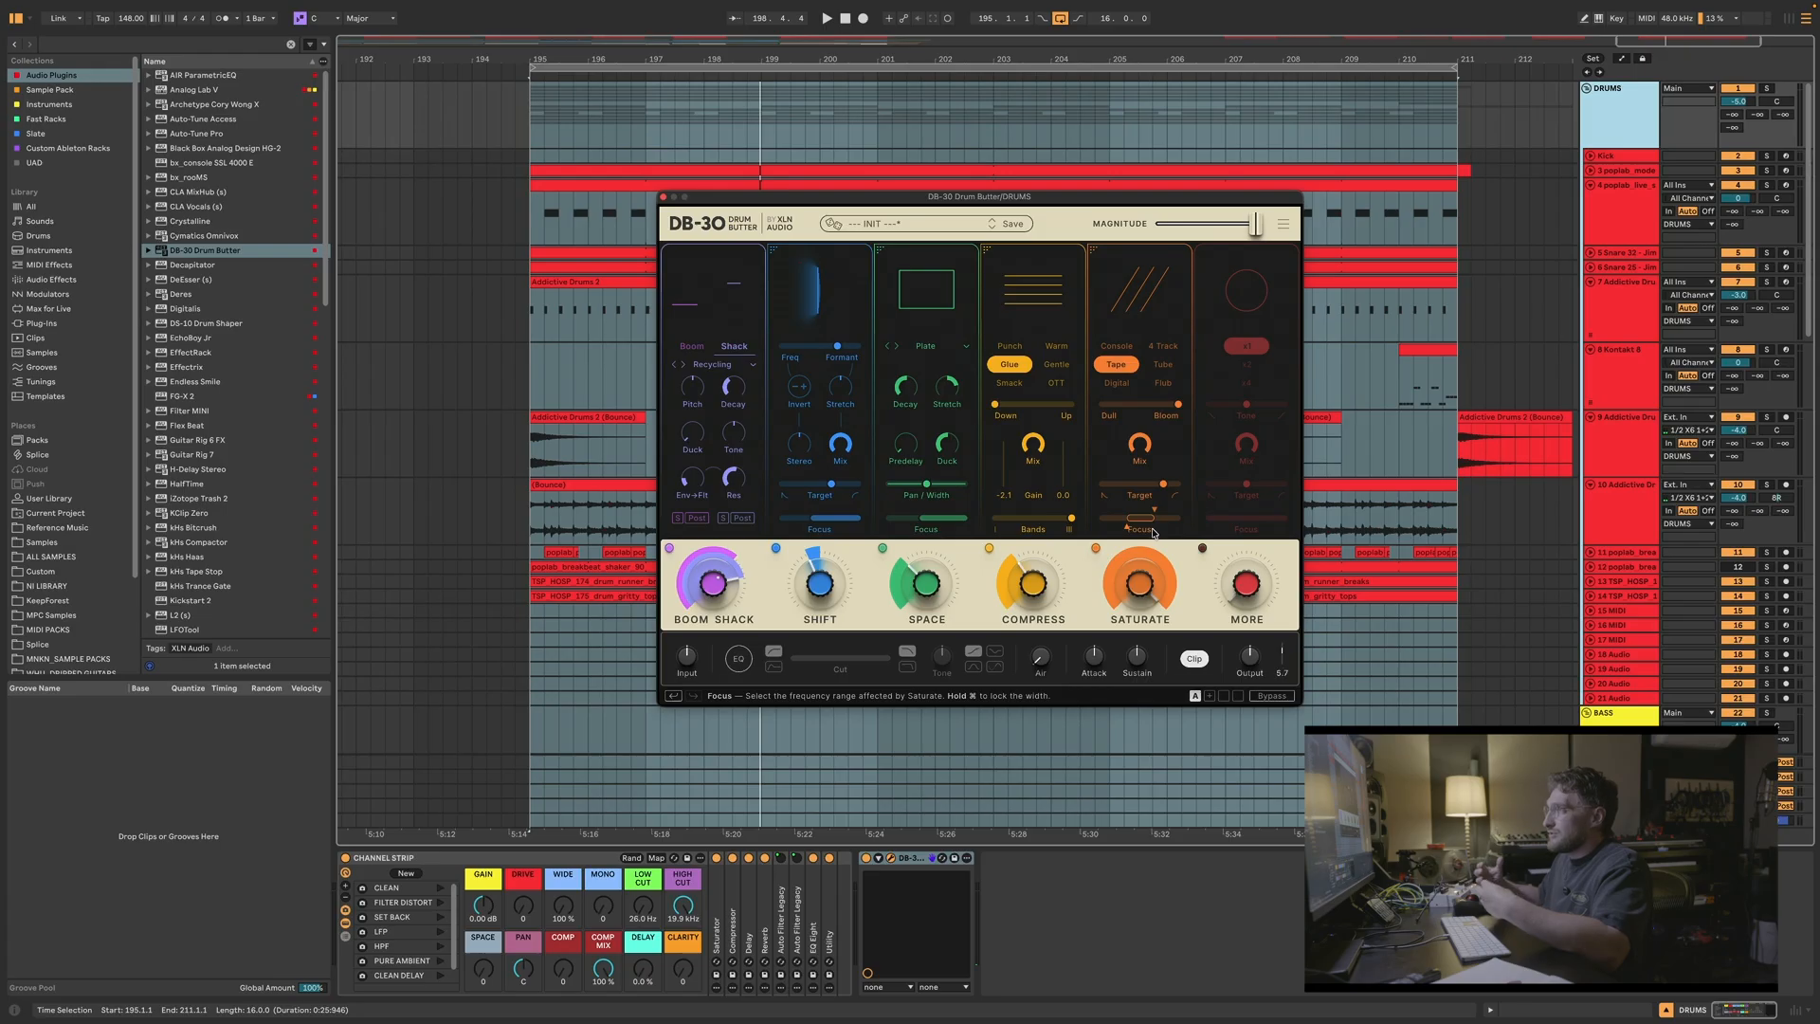
key(space)
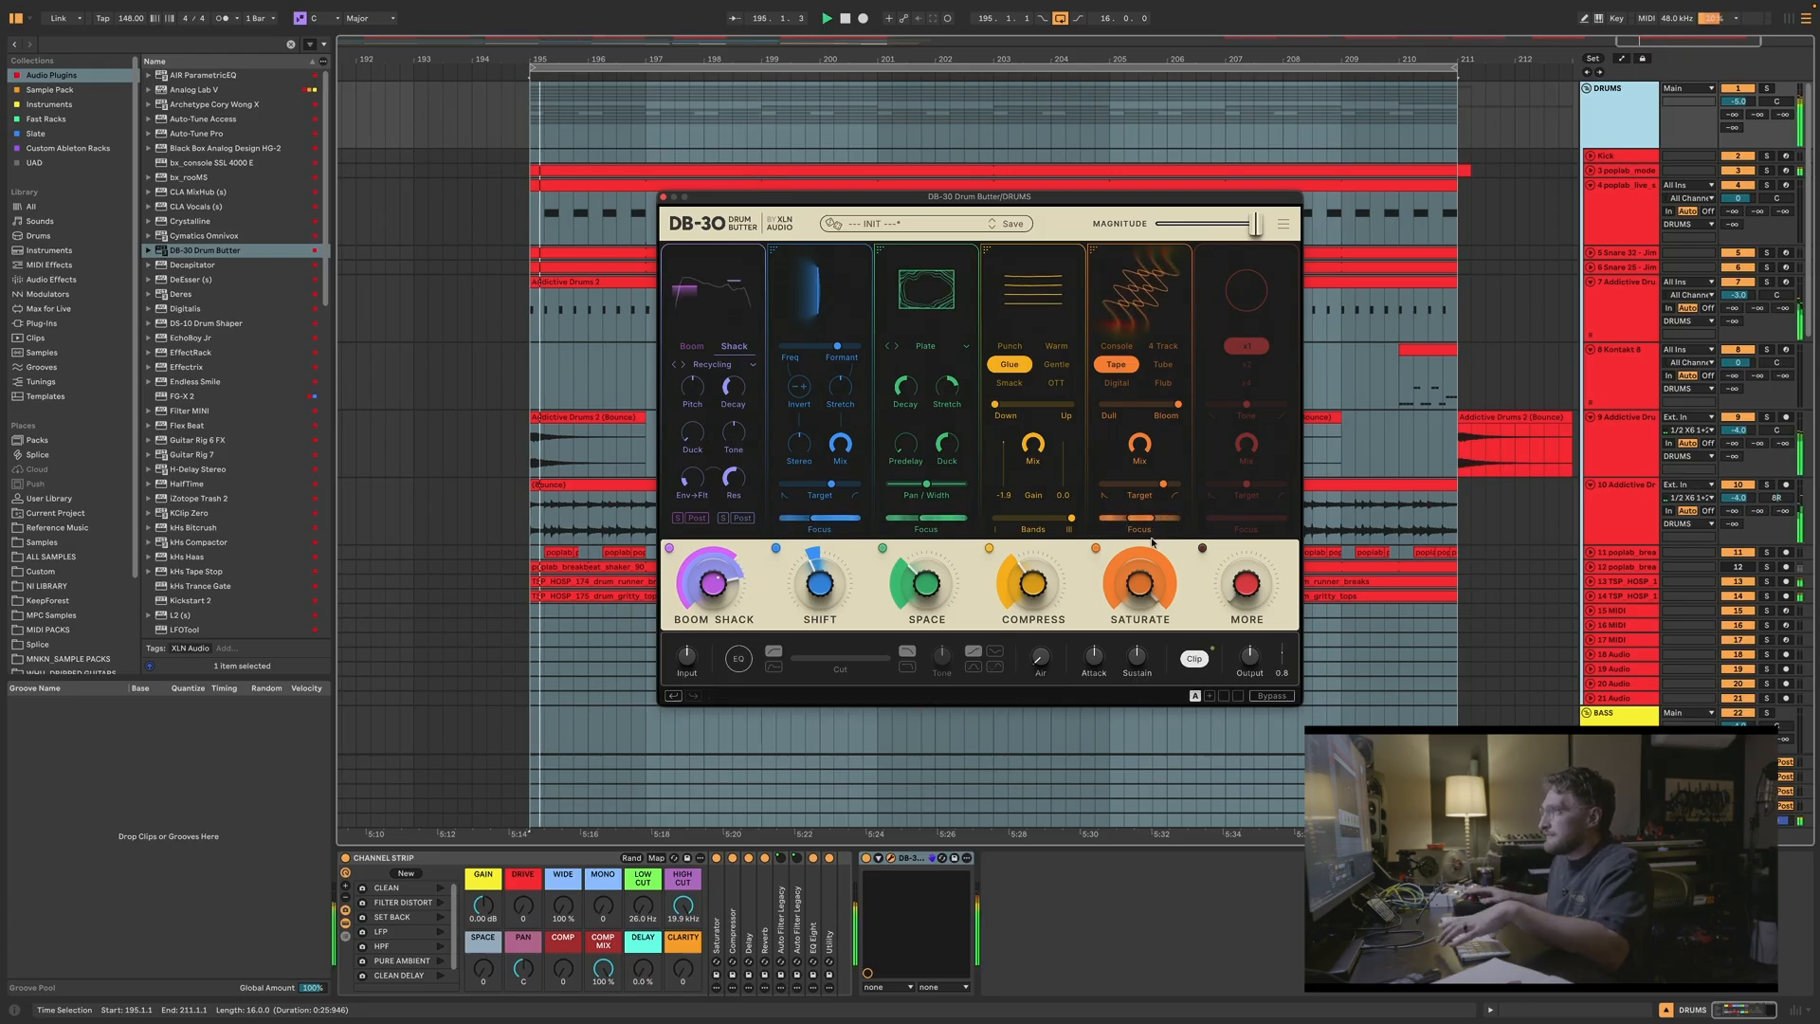
Step: Lower the Saturate amount, enable the More module, and play the drums with More raised to about 77%
mouse_move(1140, 584)
mouse_down()
mouse_move(1139, 679)
mouse_move(1137, 581)
mouse_up()
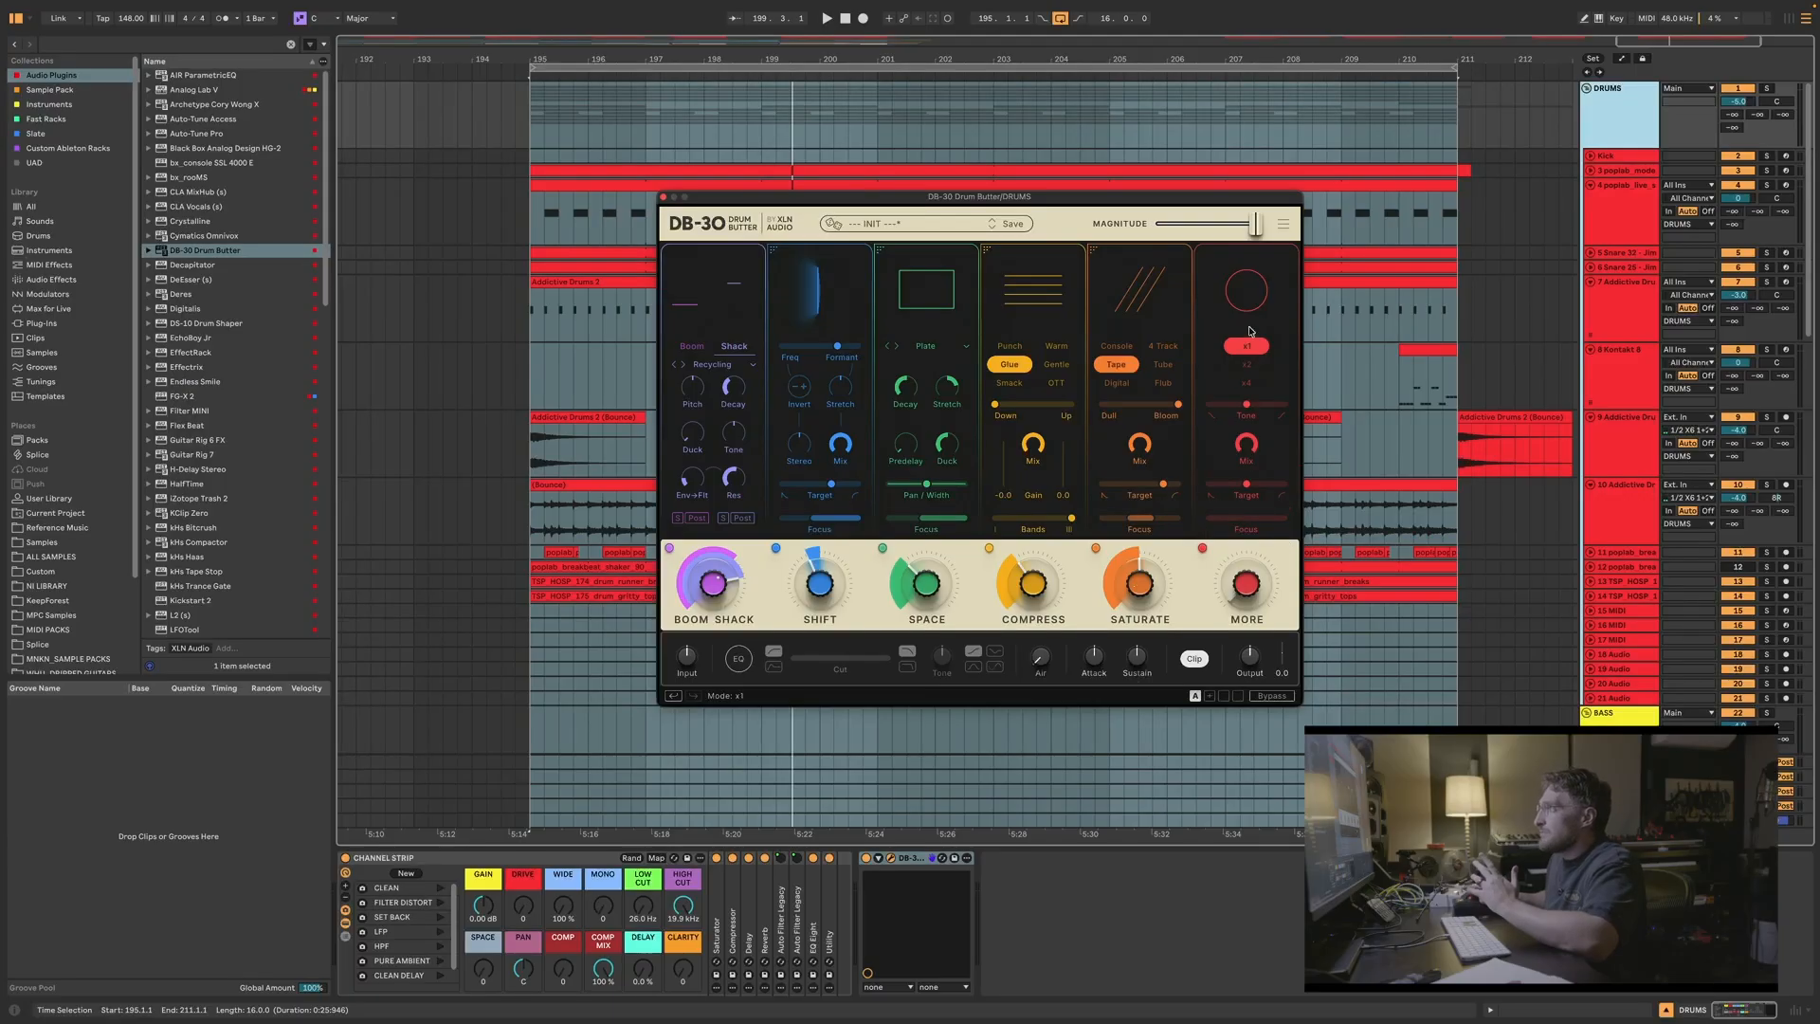
drag(1247, 583, 1246, 516)
key(space)
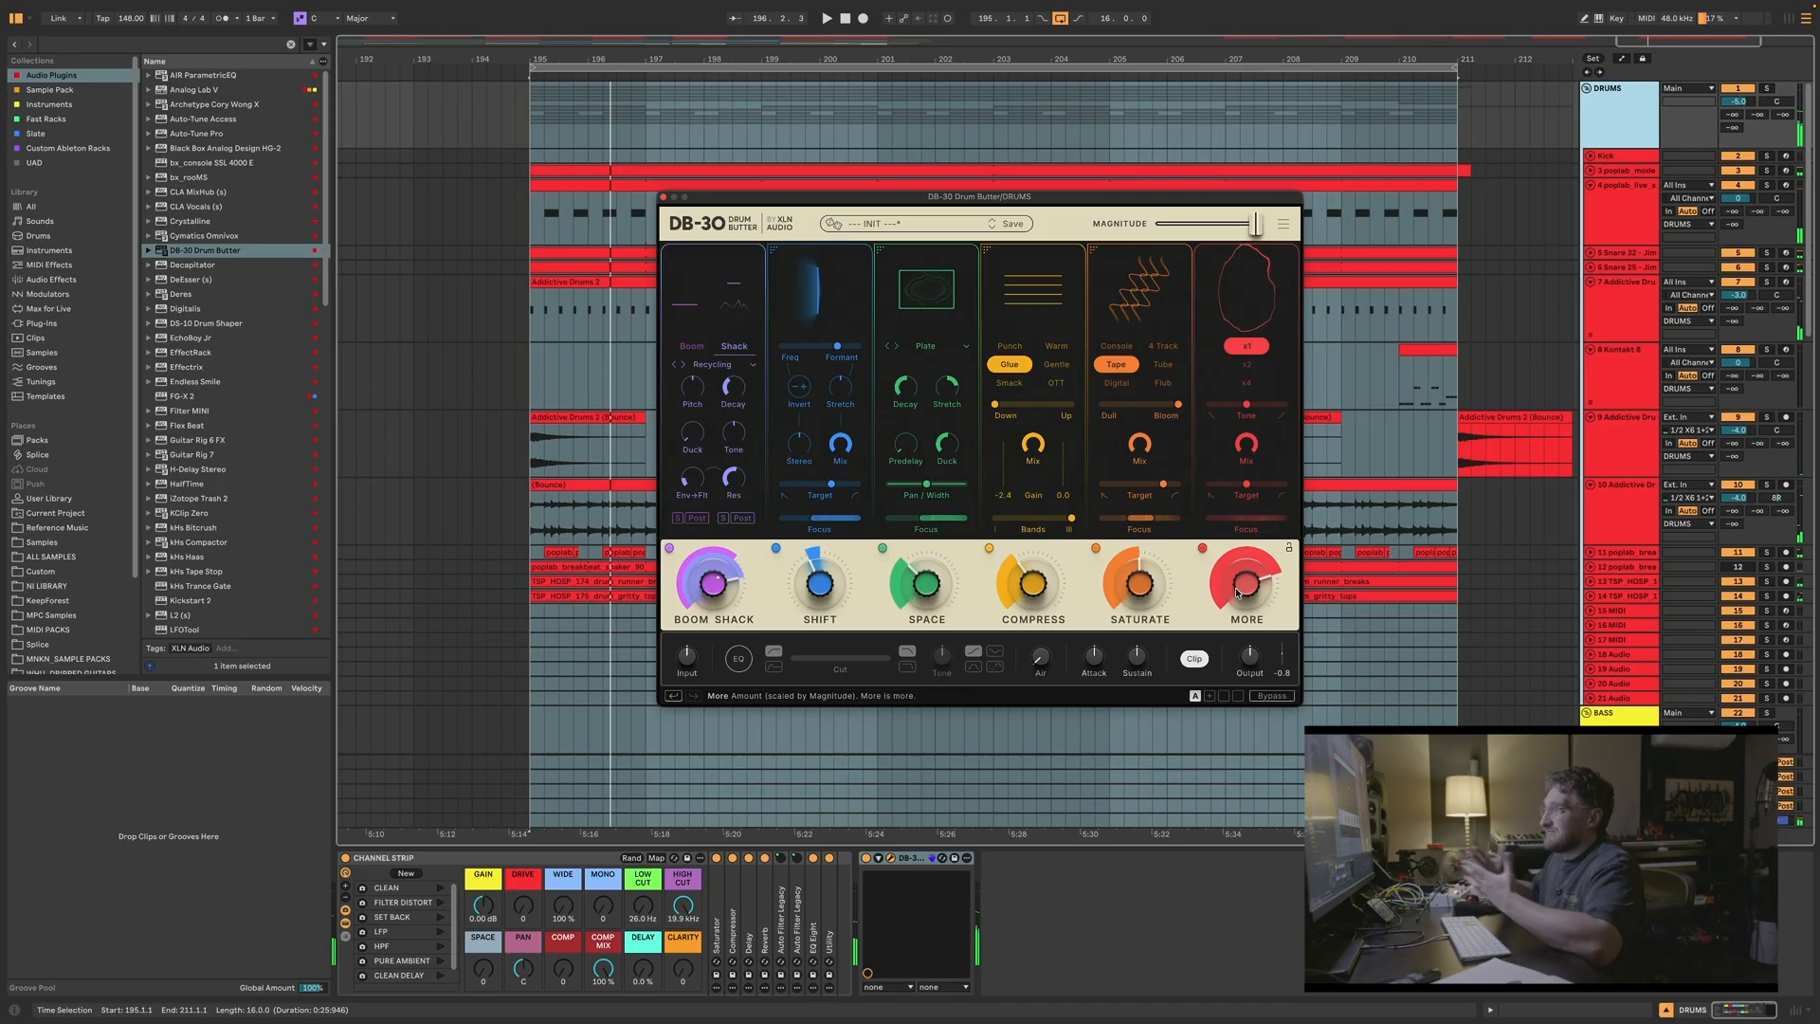
drag(1238, 592, 1237, 569)
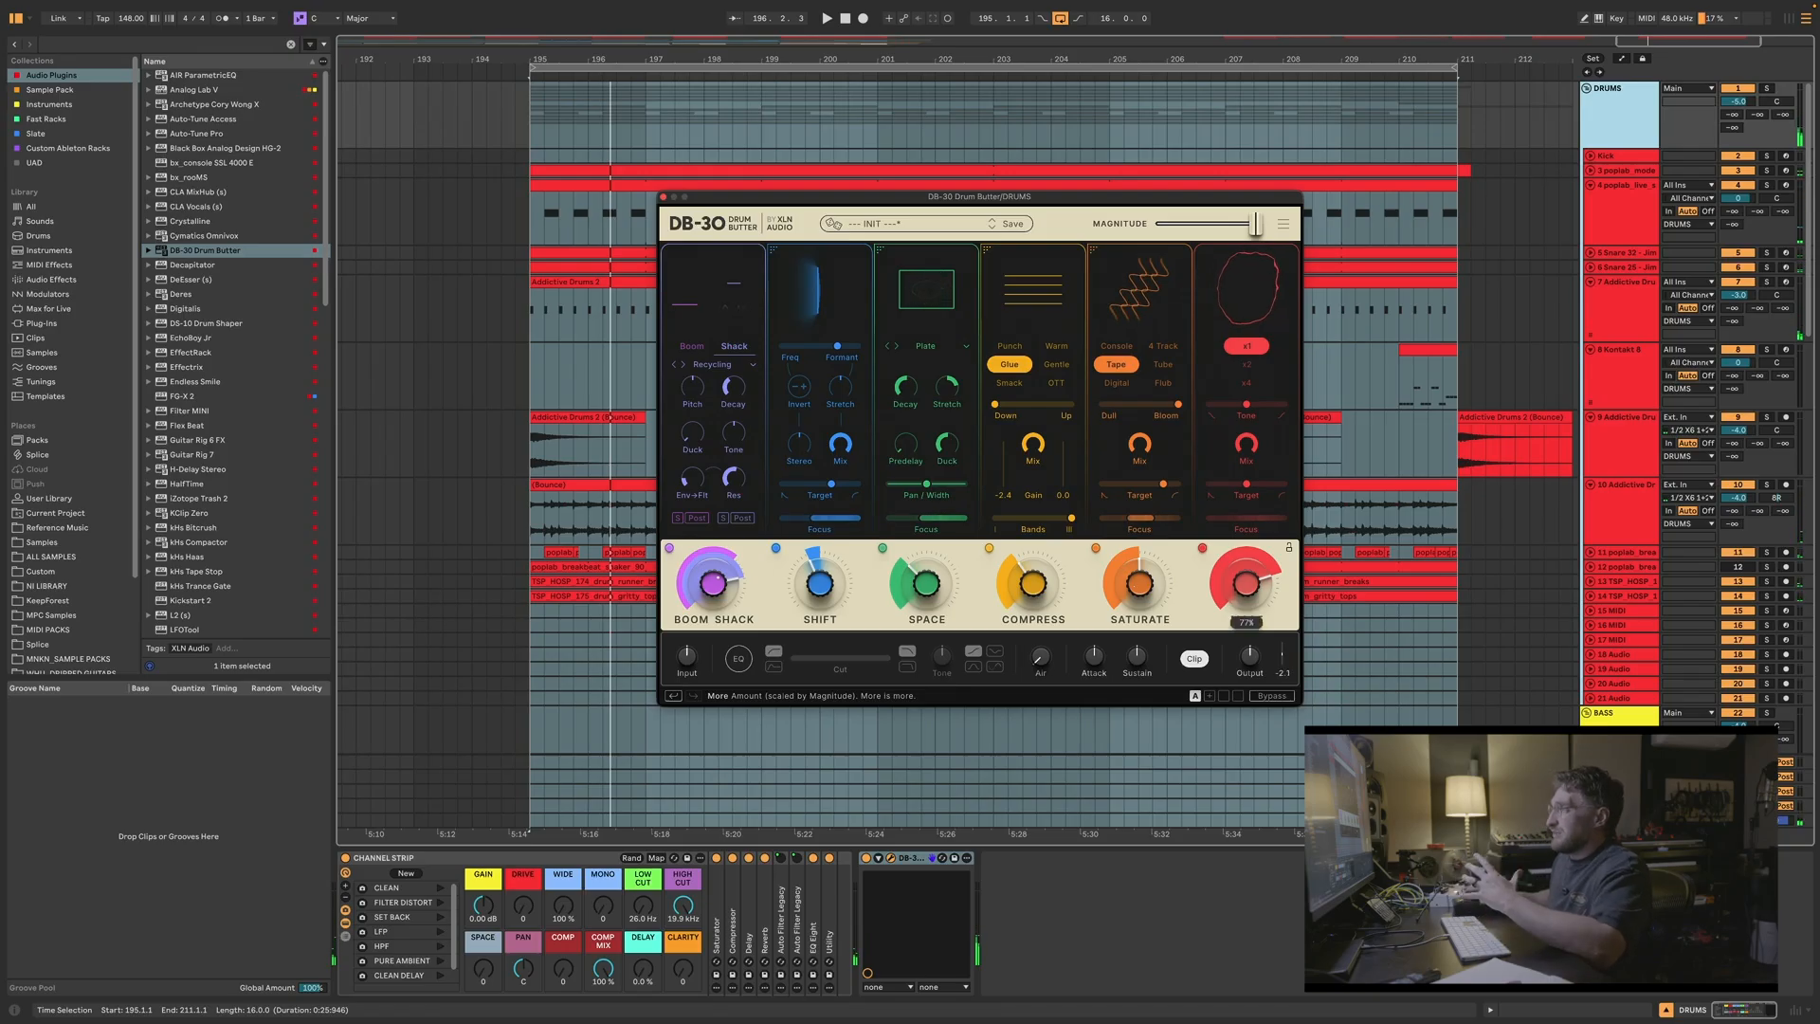
key(space)
Step: Switch More to x4 and compare its Tone at 12.0 dB and -12.0 dB during playback
click(1247, 383)
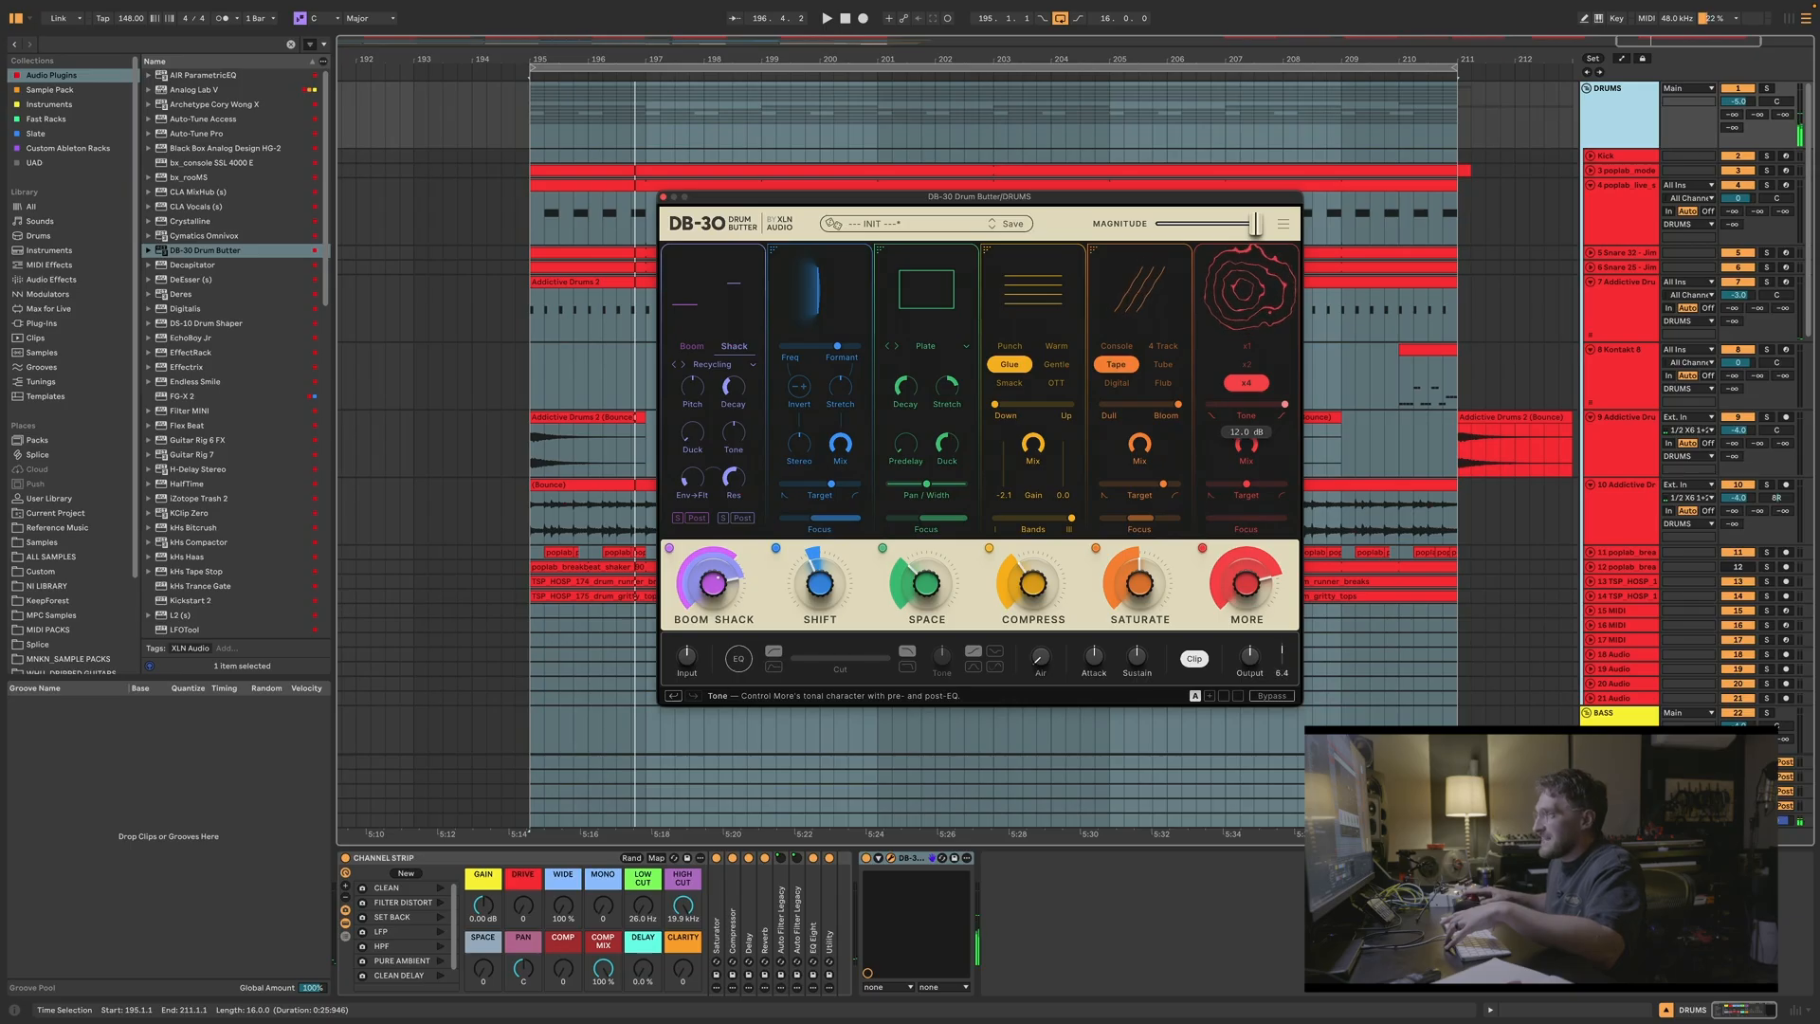
key(space)
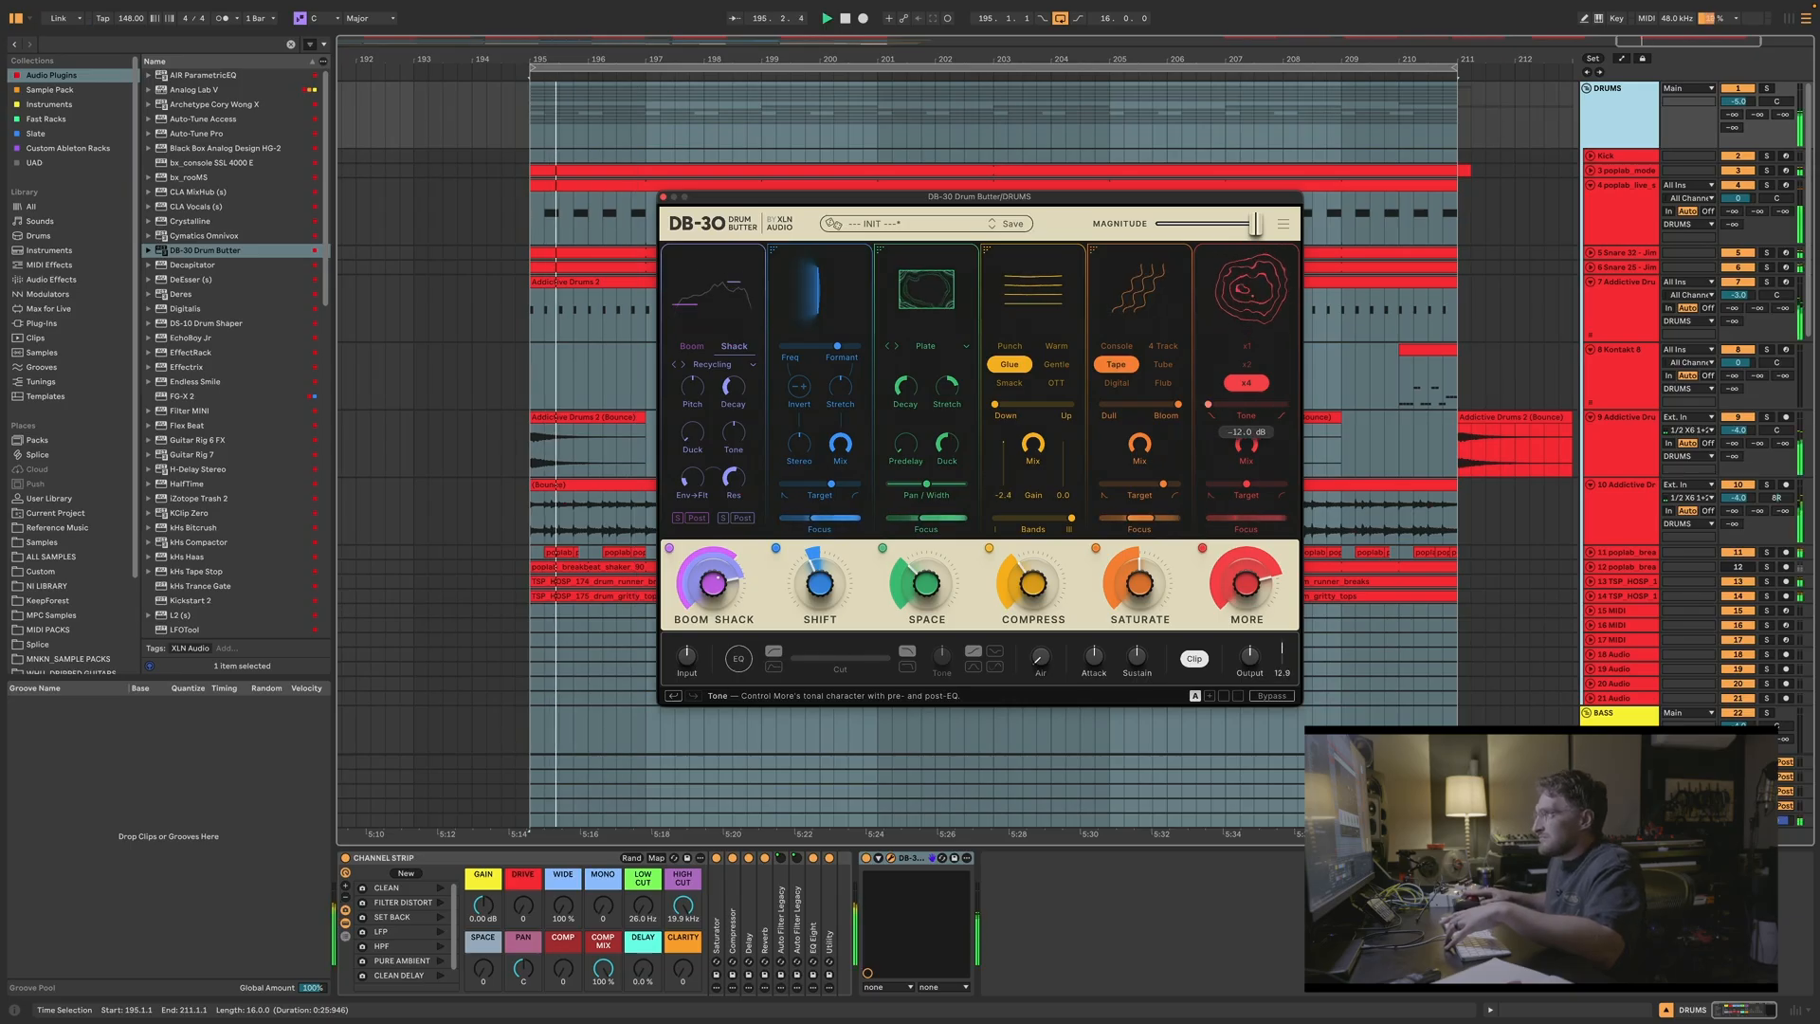
mouse_move(1285, 404)
mouse_down()
mouse_move(1208, 405)
mouse_move(1286, 405)
mouse_up()
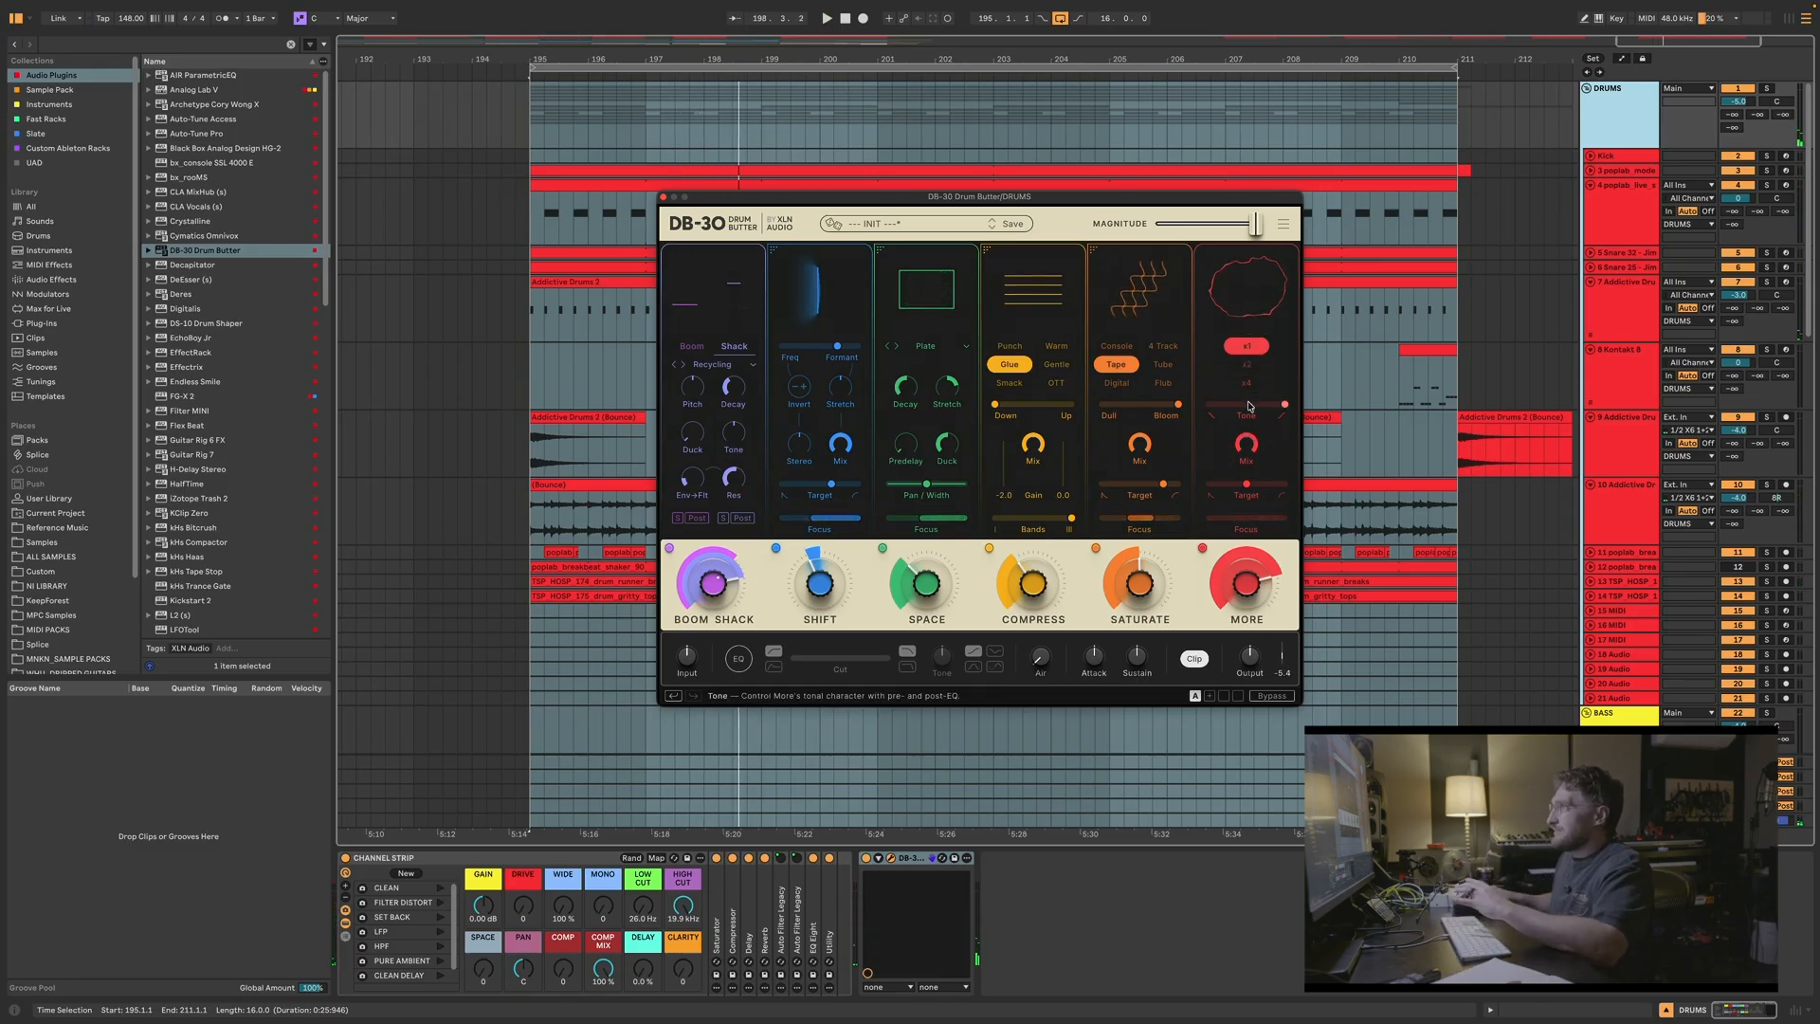
Step: Set More to x1, sweep its Tone down to -12.0 dB during playback, and reset Tone to the centre
drag(1277, 405, 1286, 405)
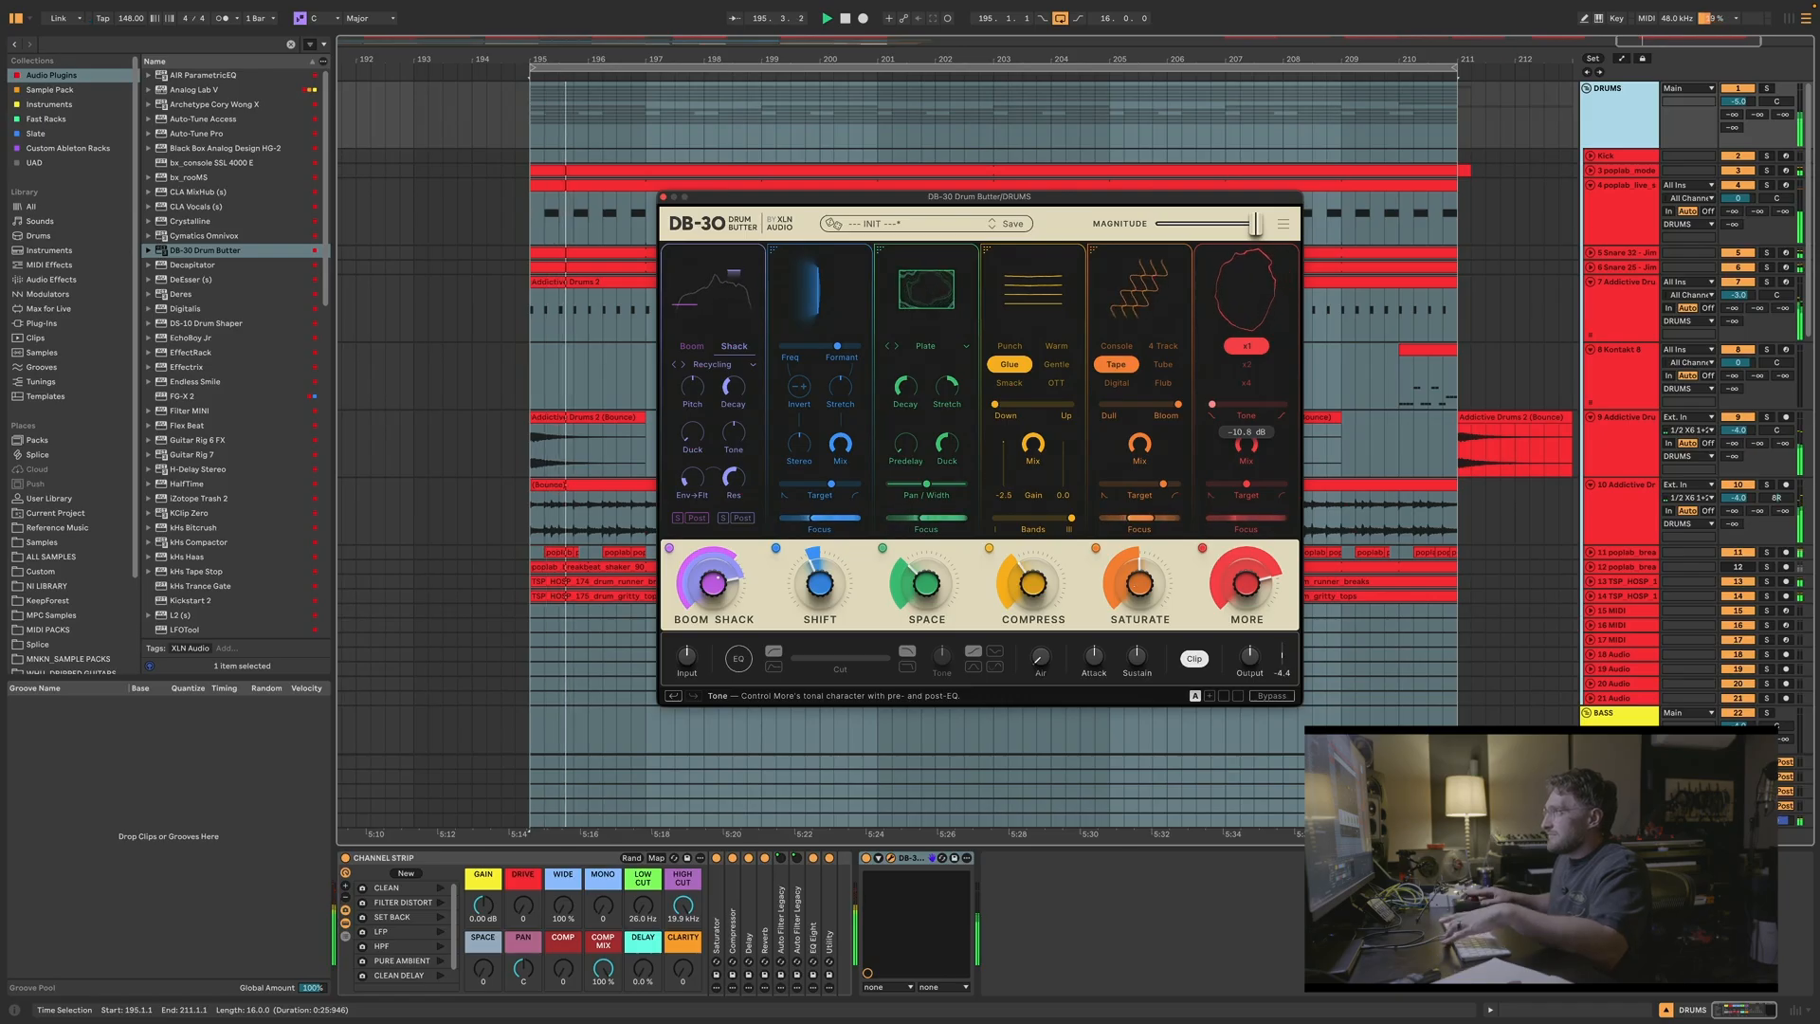
drag(1286, 405, 1208, 405)
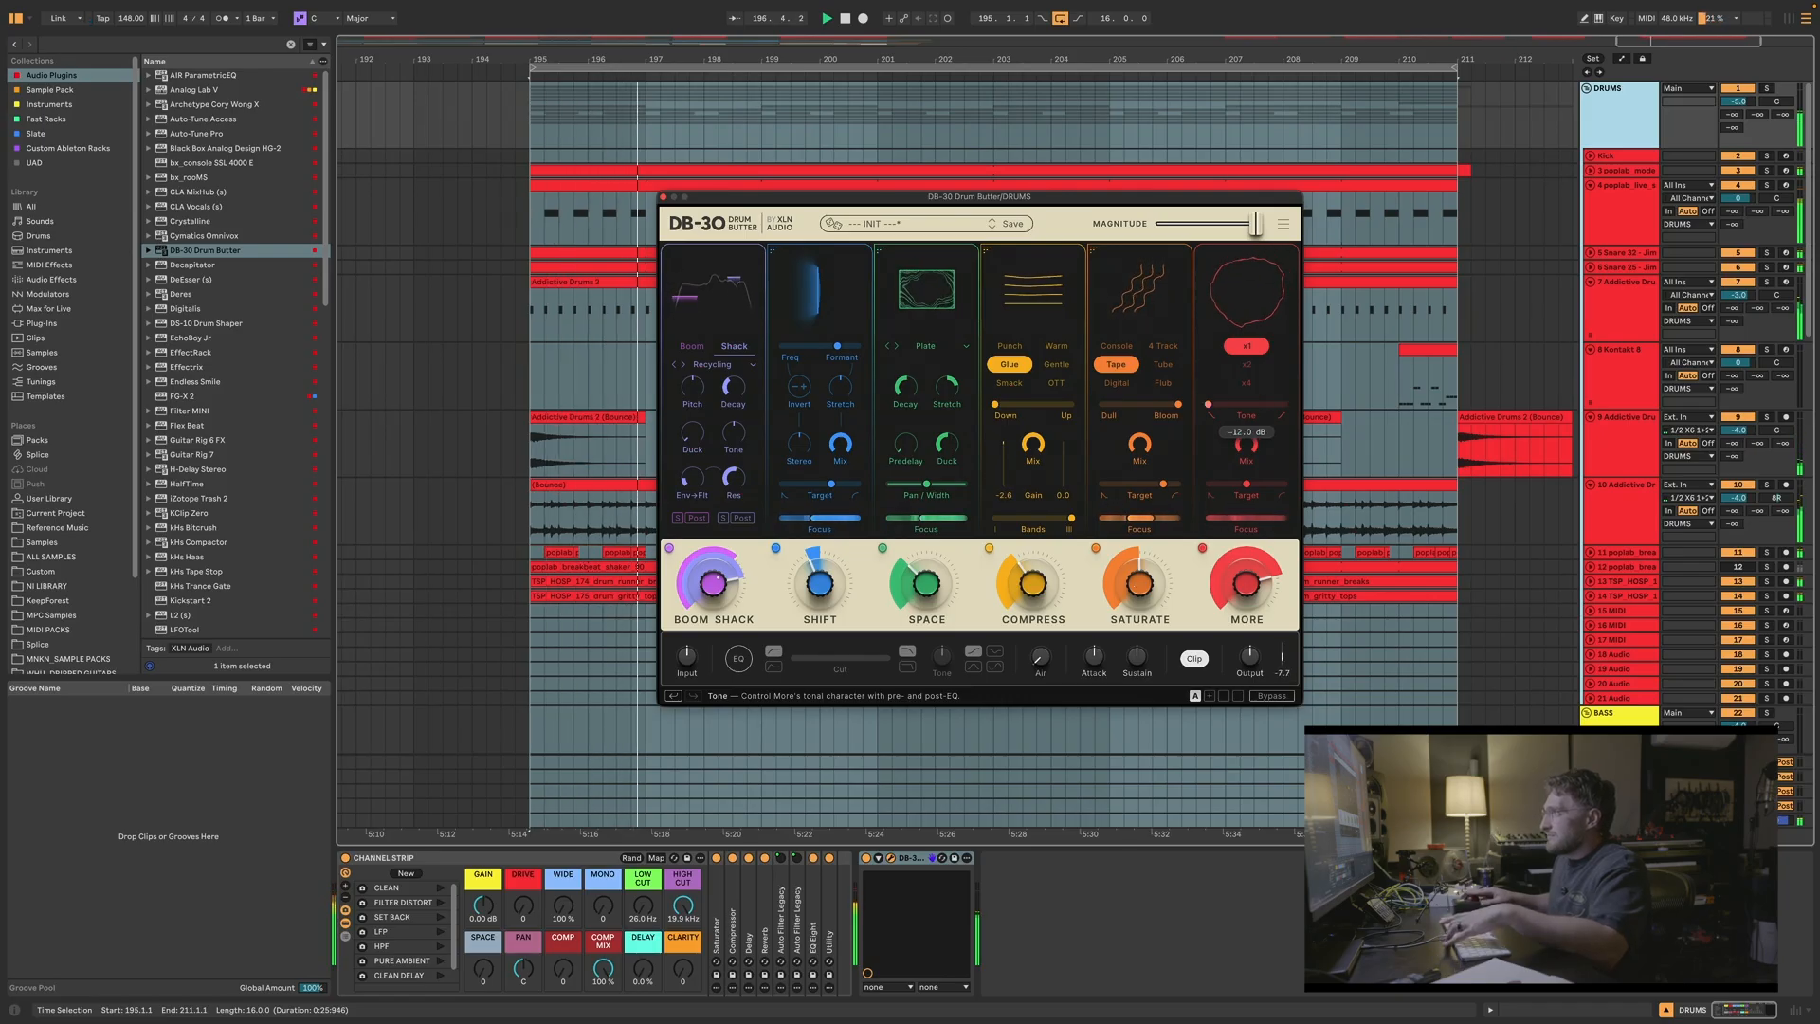
double_click(1209, 405)
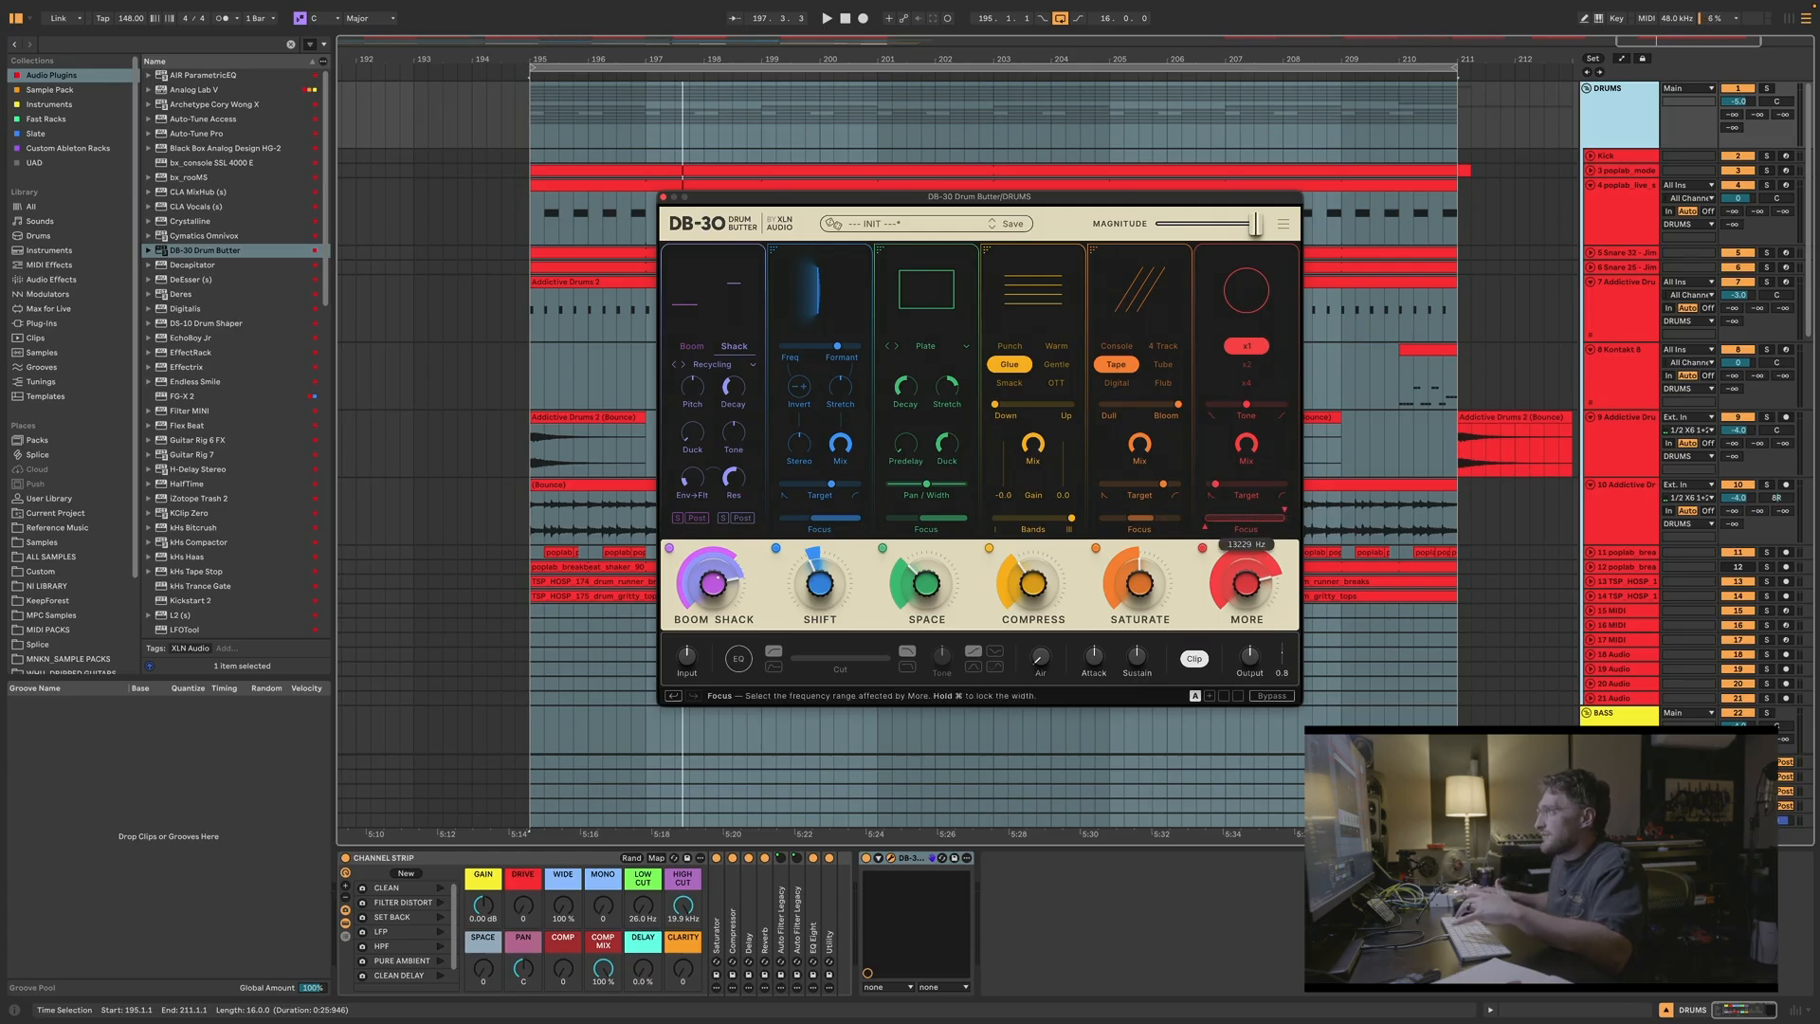
Step: Adjust More's Tone and Focus range during playback, then switch the module off and on to compare
key(space)
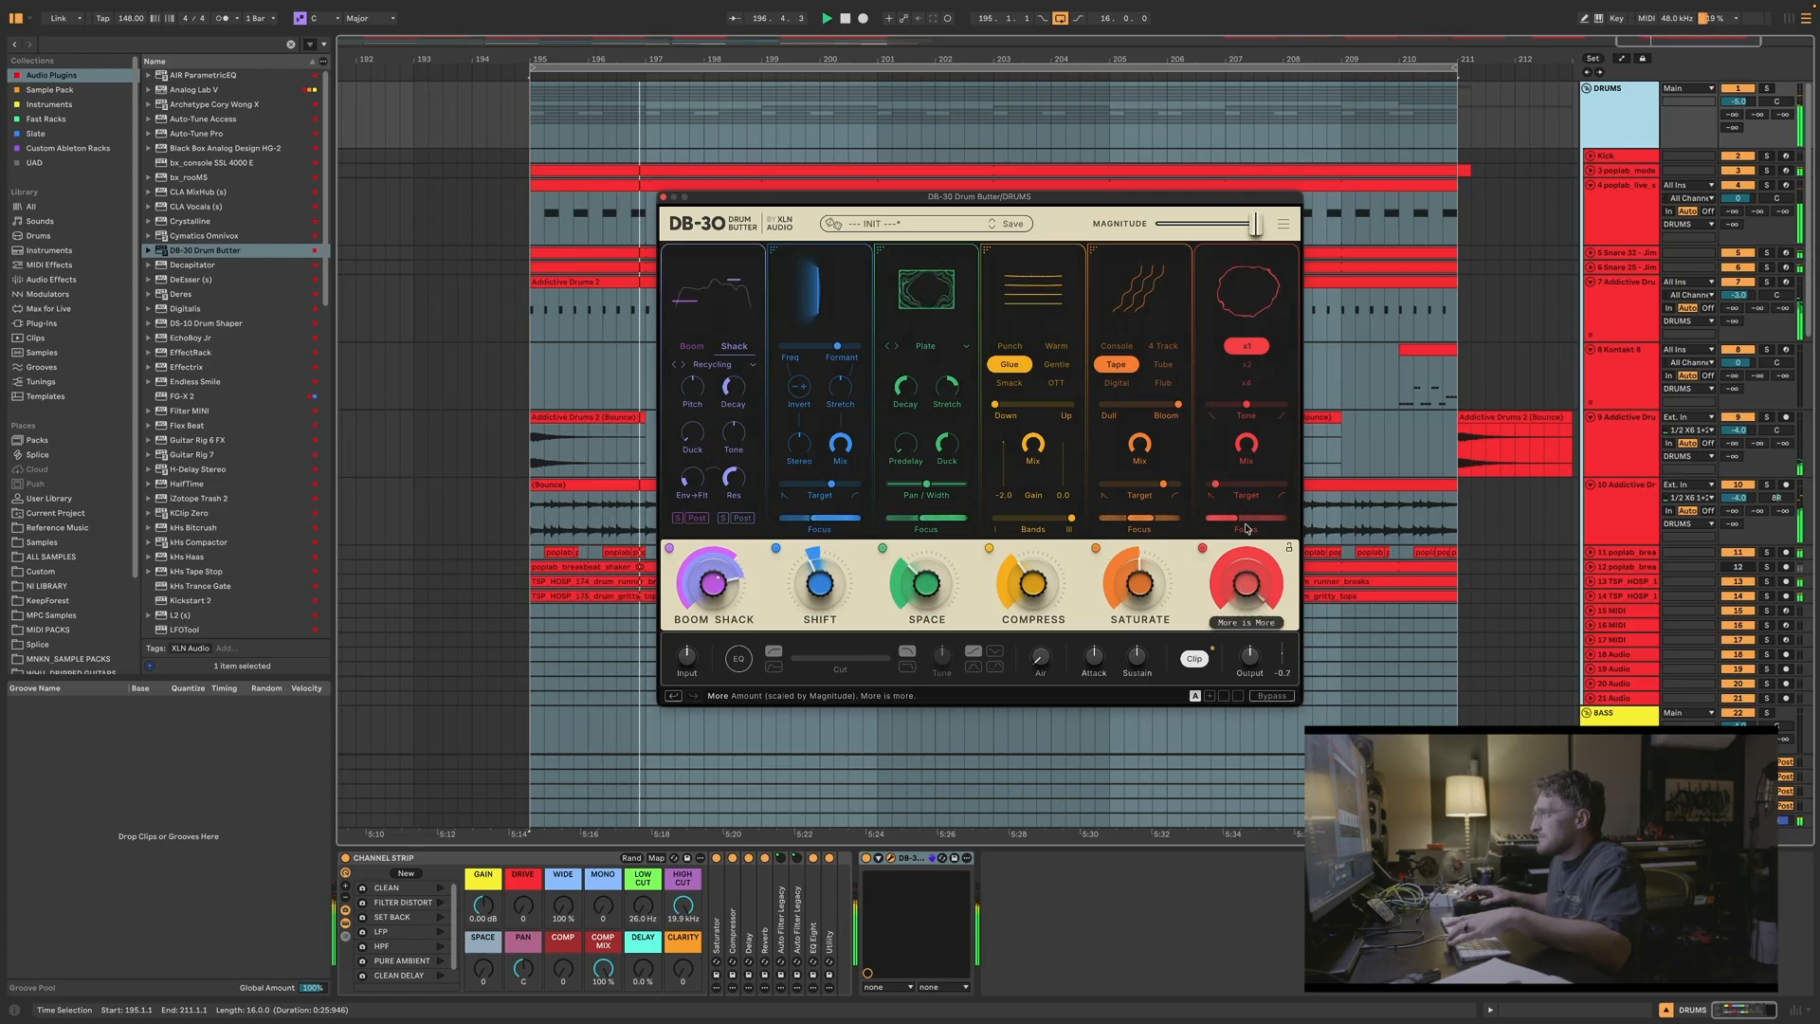
mouse_move(1248, 415)
mouse_down()
mouse_move(1274, 414)
mouse_move(1230, 414)
mouse_up()
drag(1223, 518, 1267, 518)
click(1204, 548)
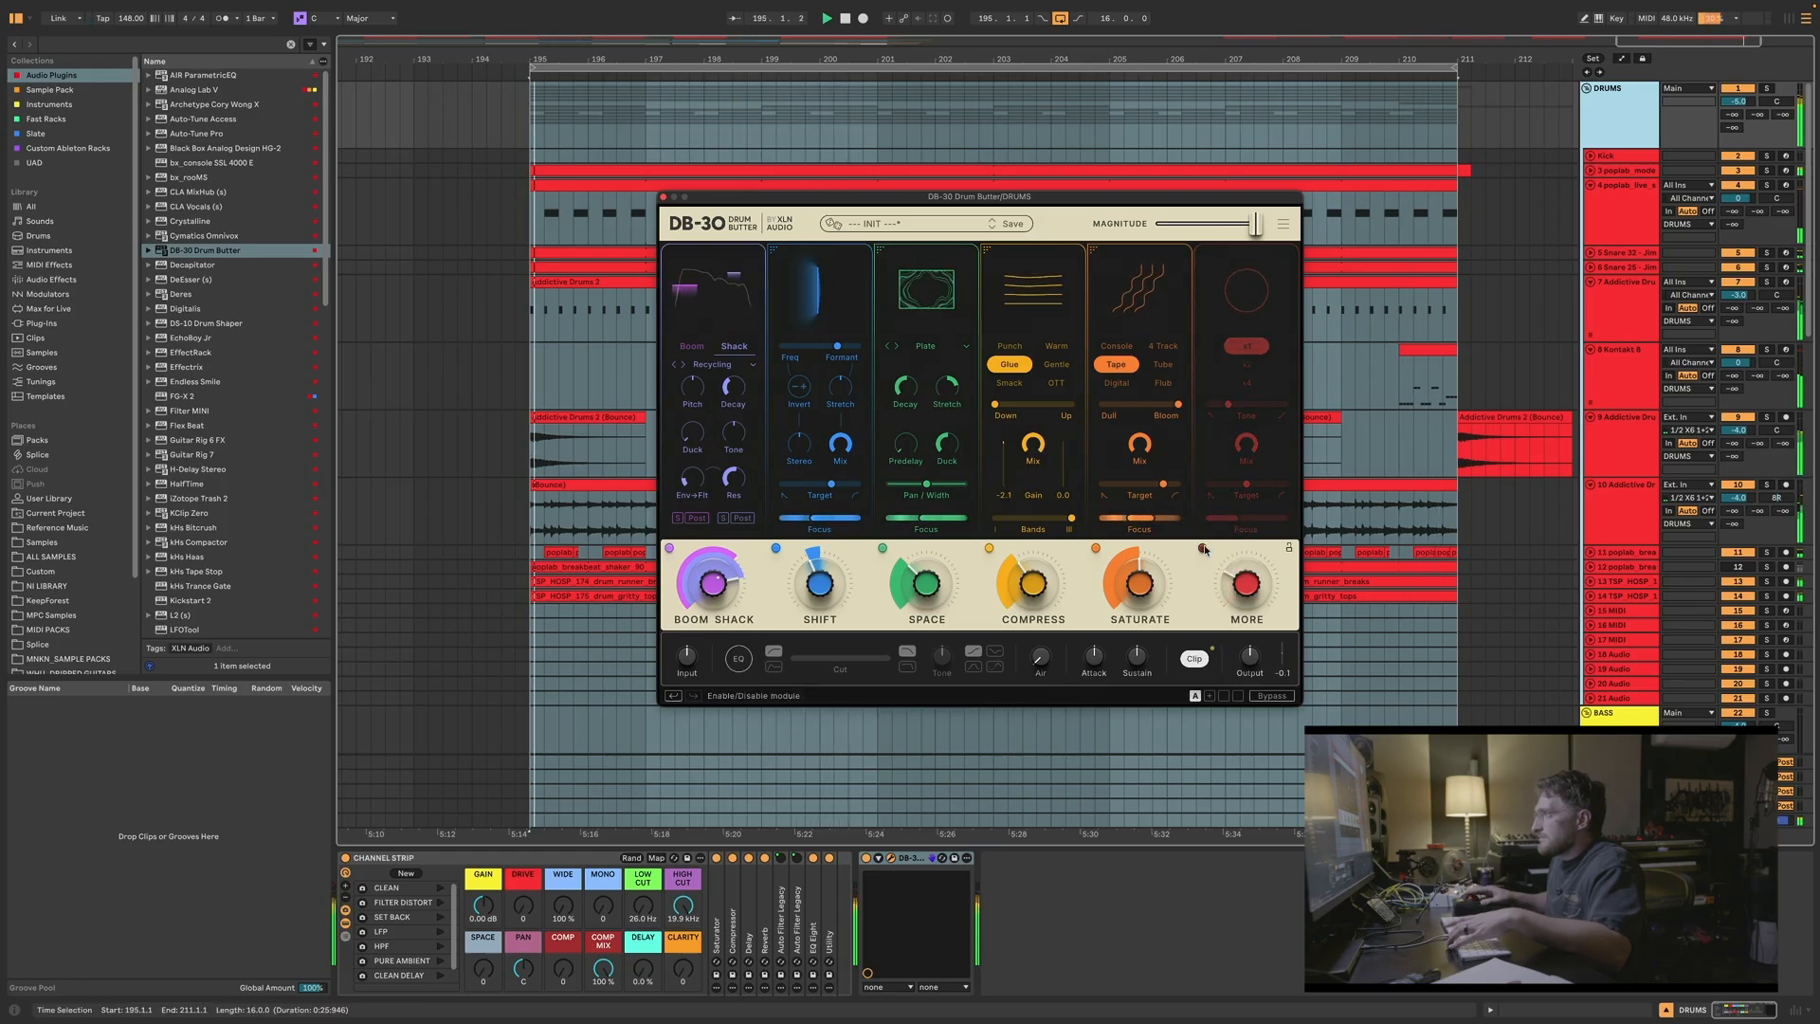
click(1204, 548)
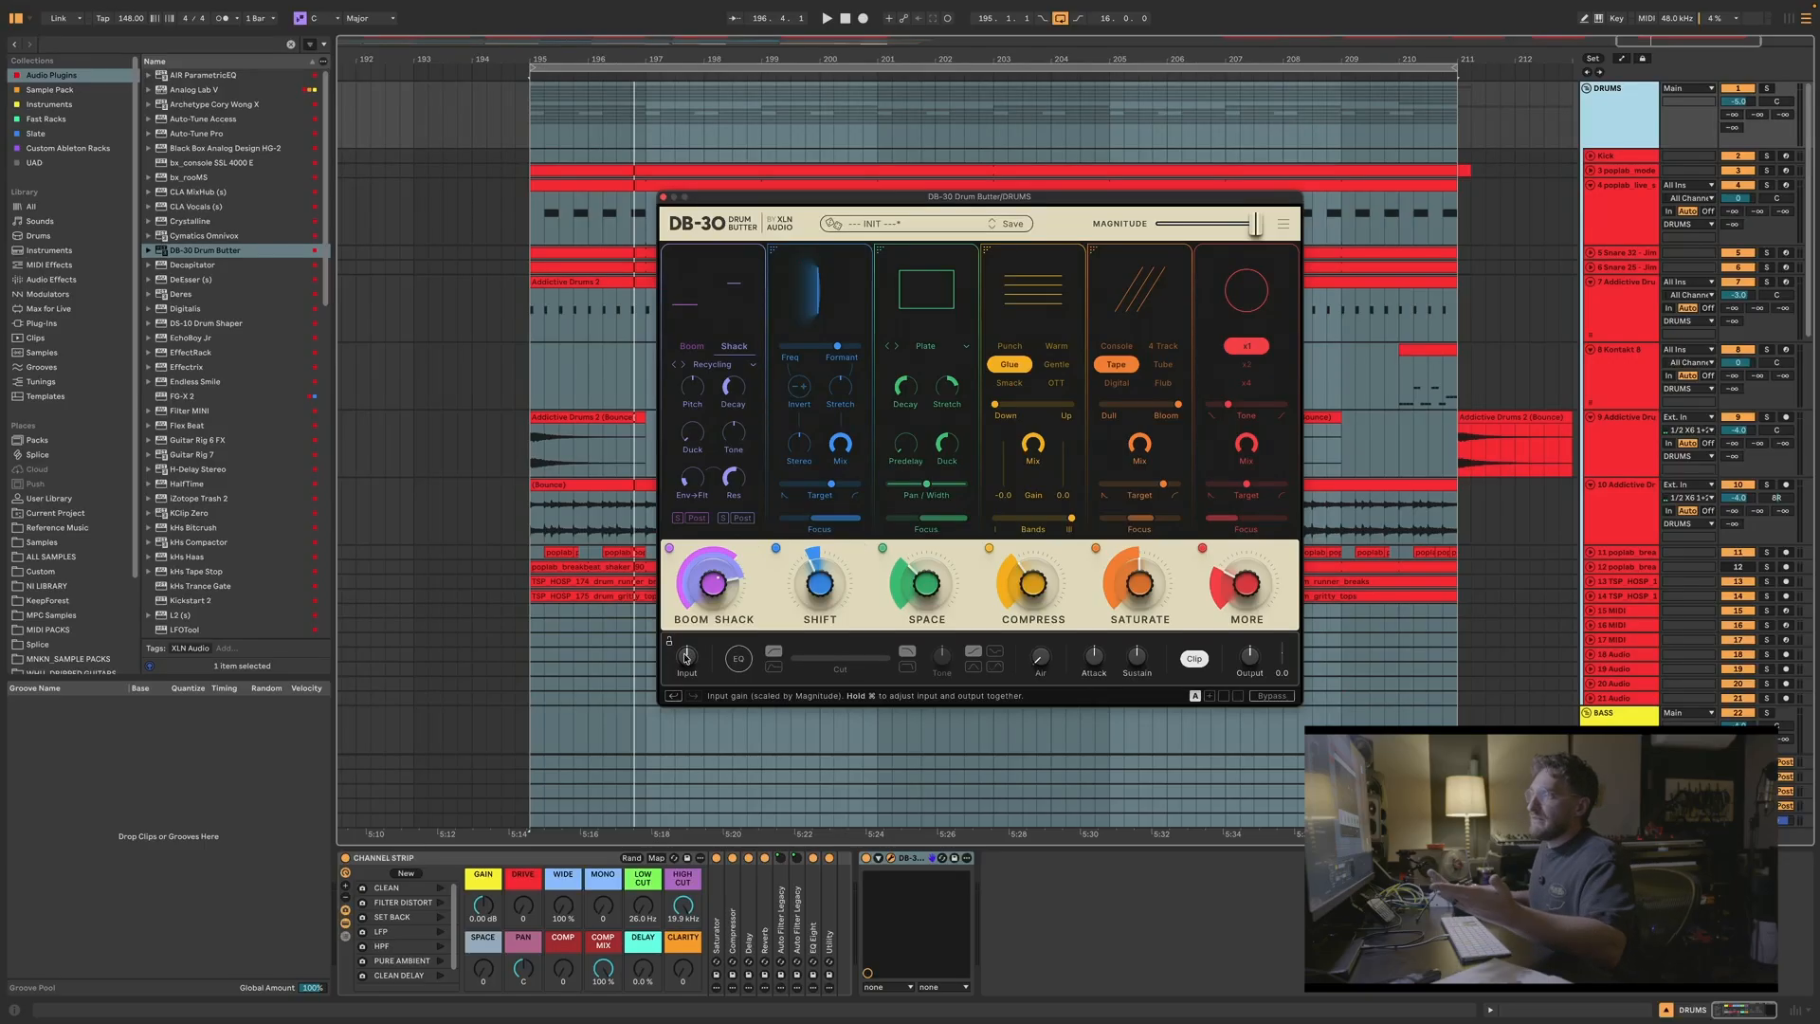
Step: Enable the master EQ, try Hard for the low and high Cut modes, and return both to Soft
click(738, 658)
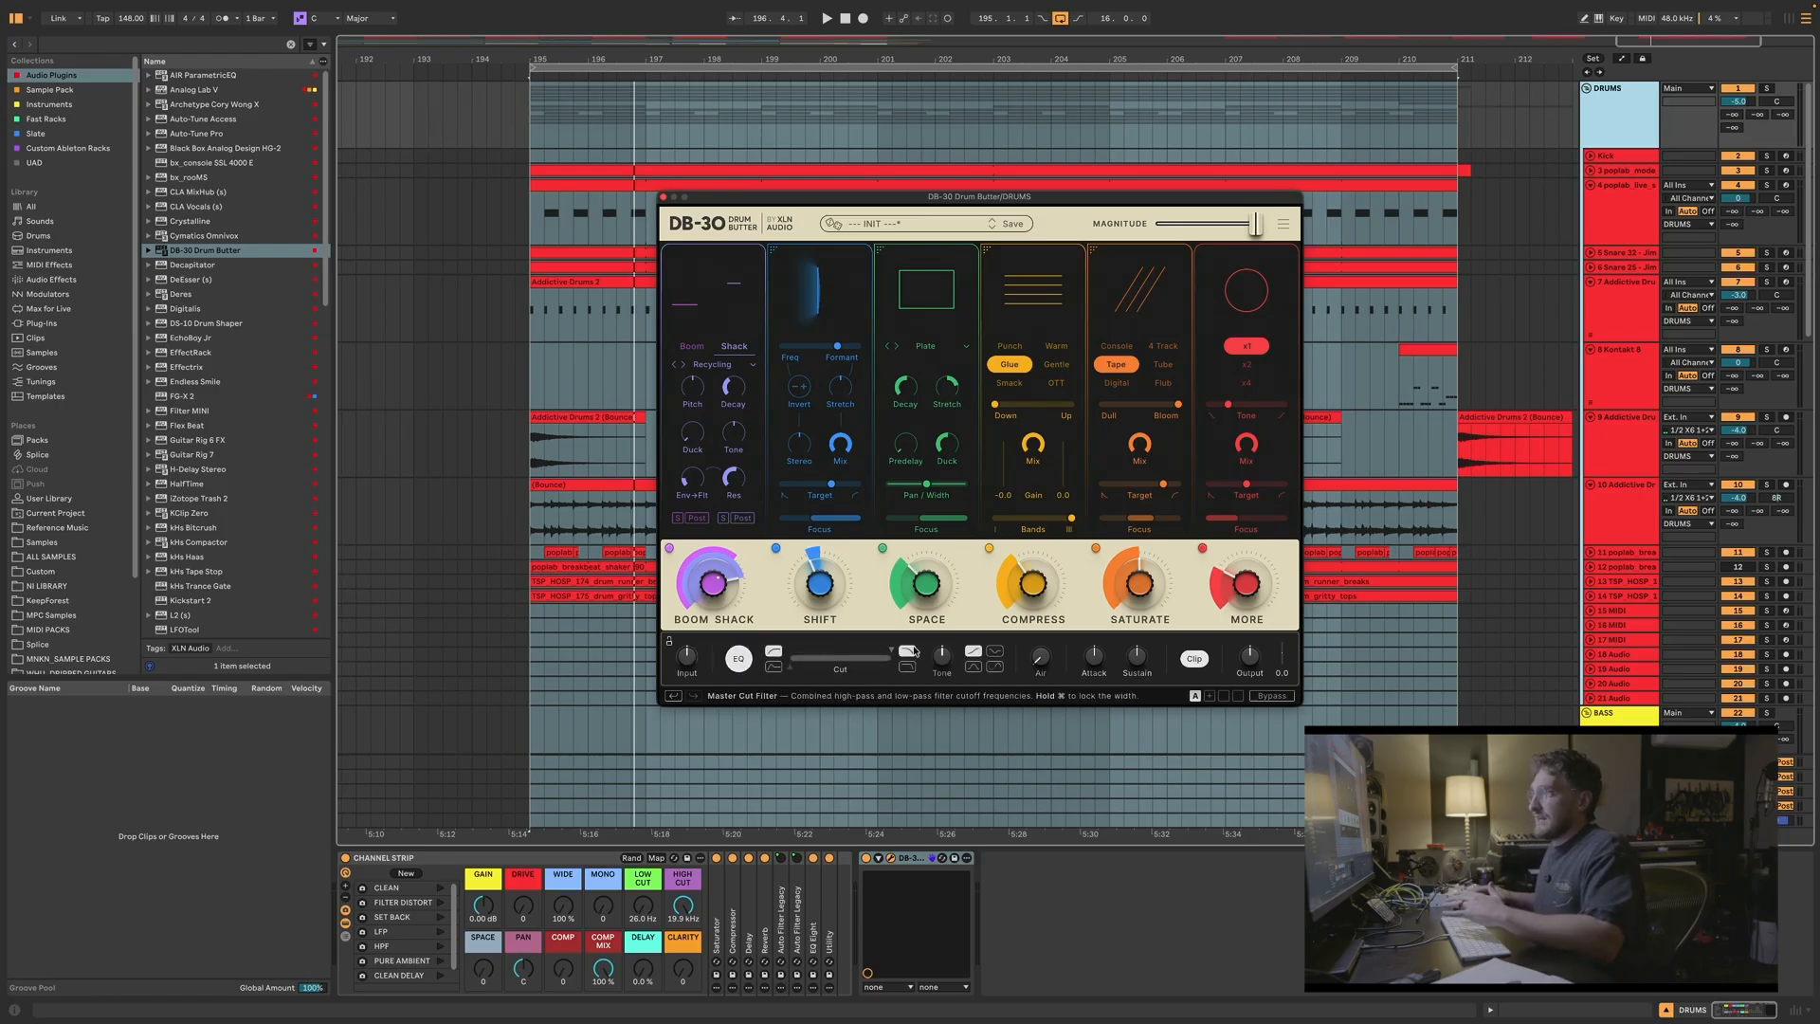
click(774, 667)
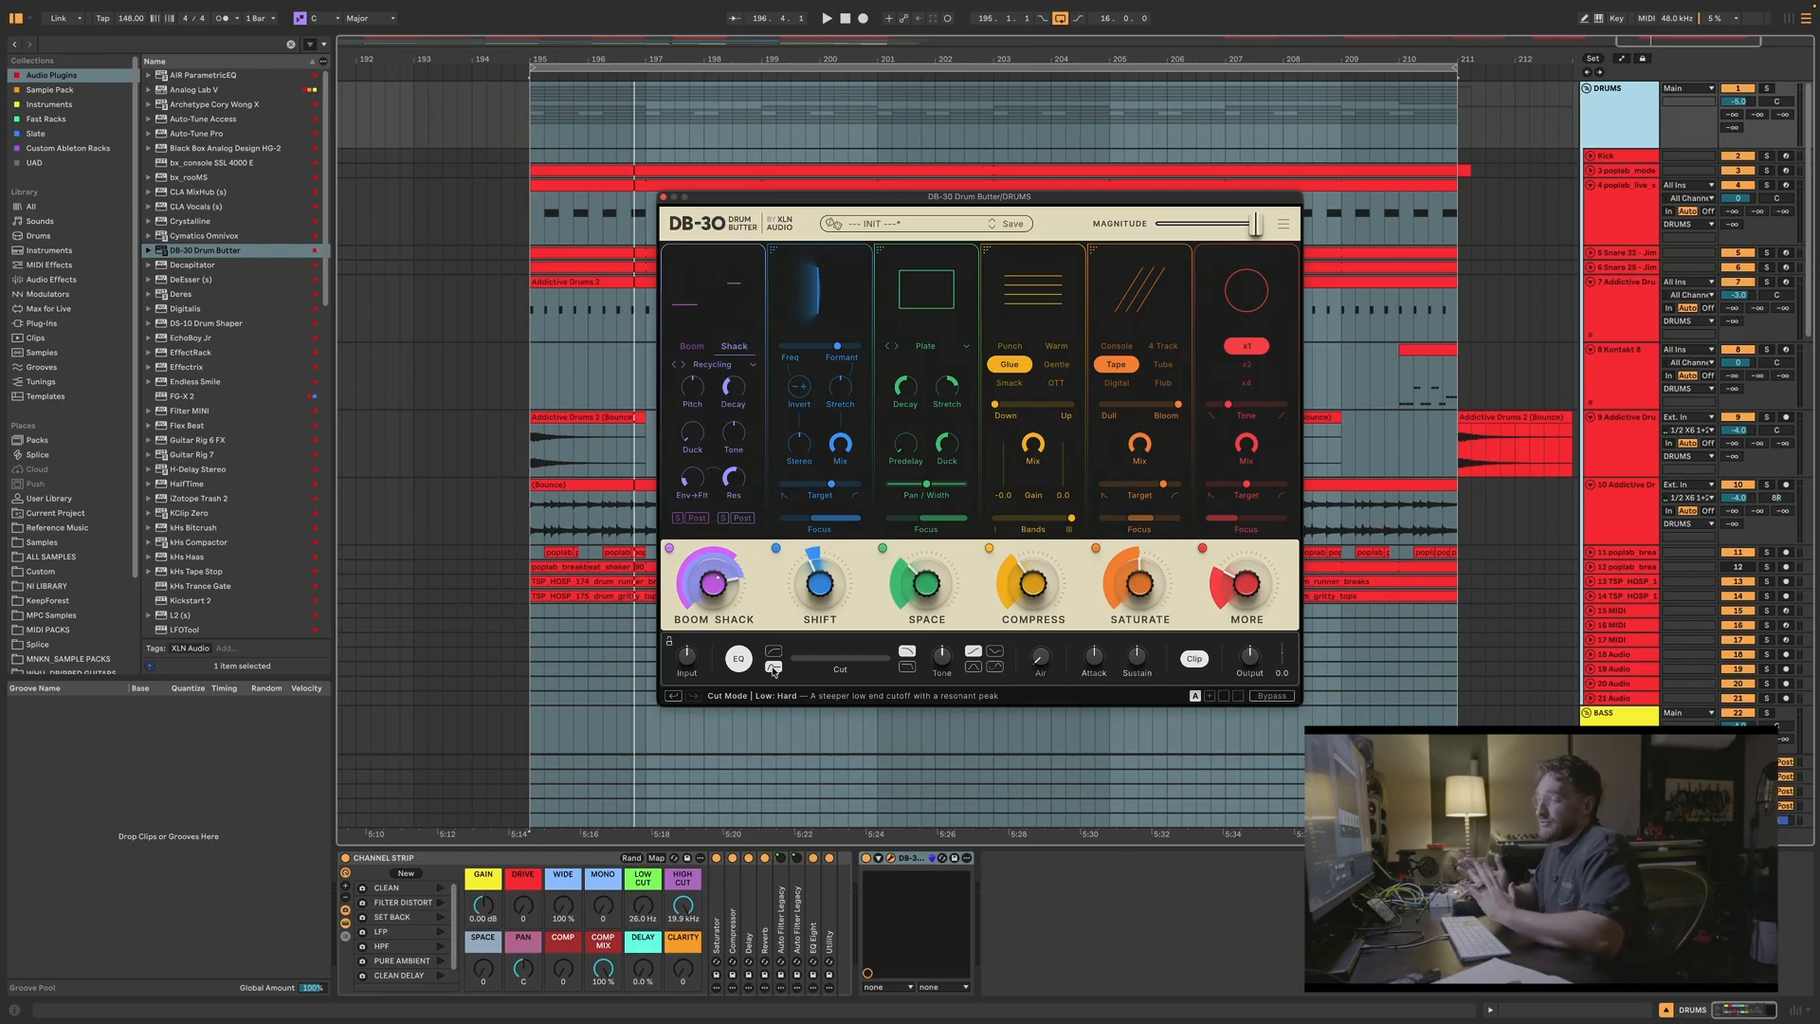
click(907, 669)
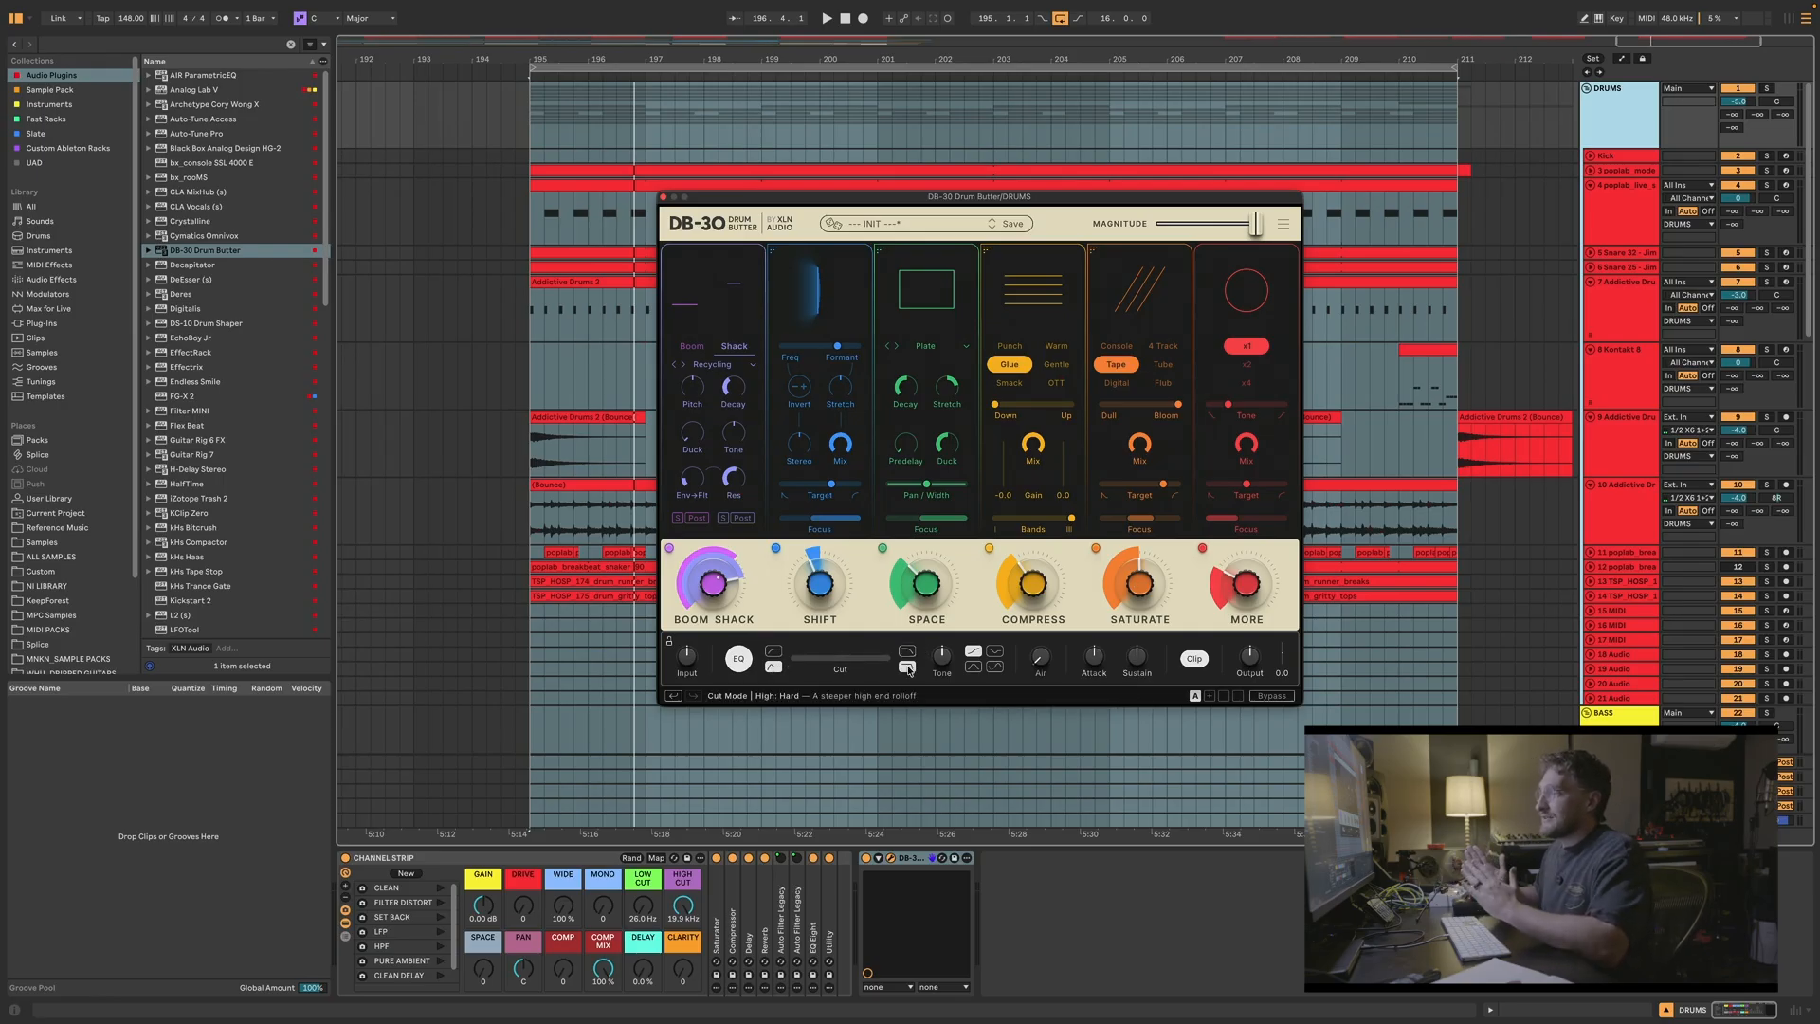
click(907, 651)
click(775, 655)
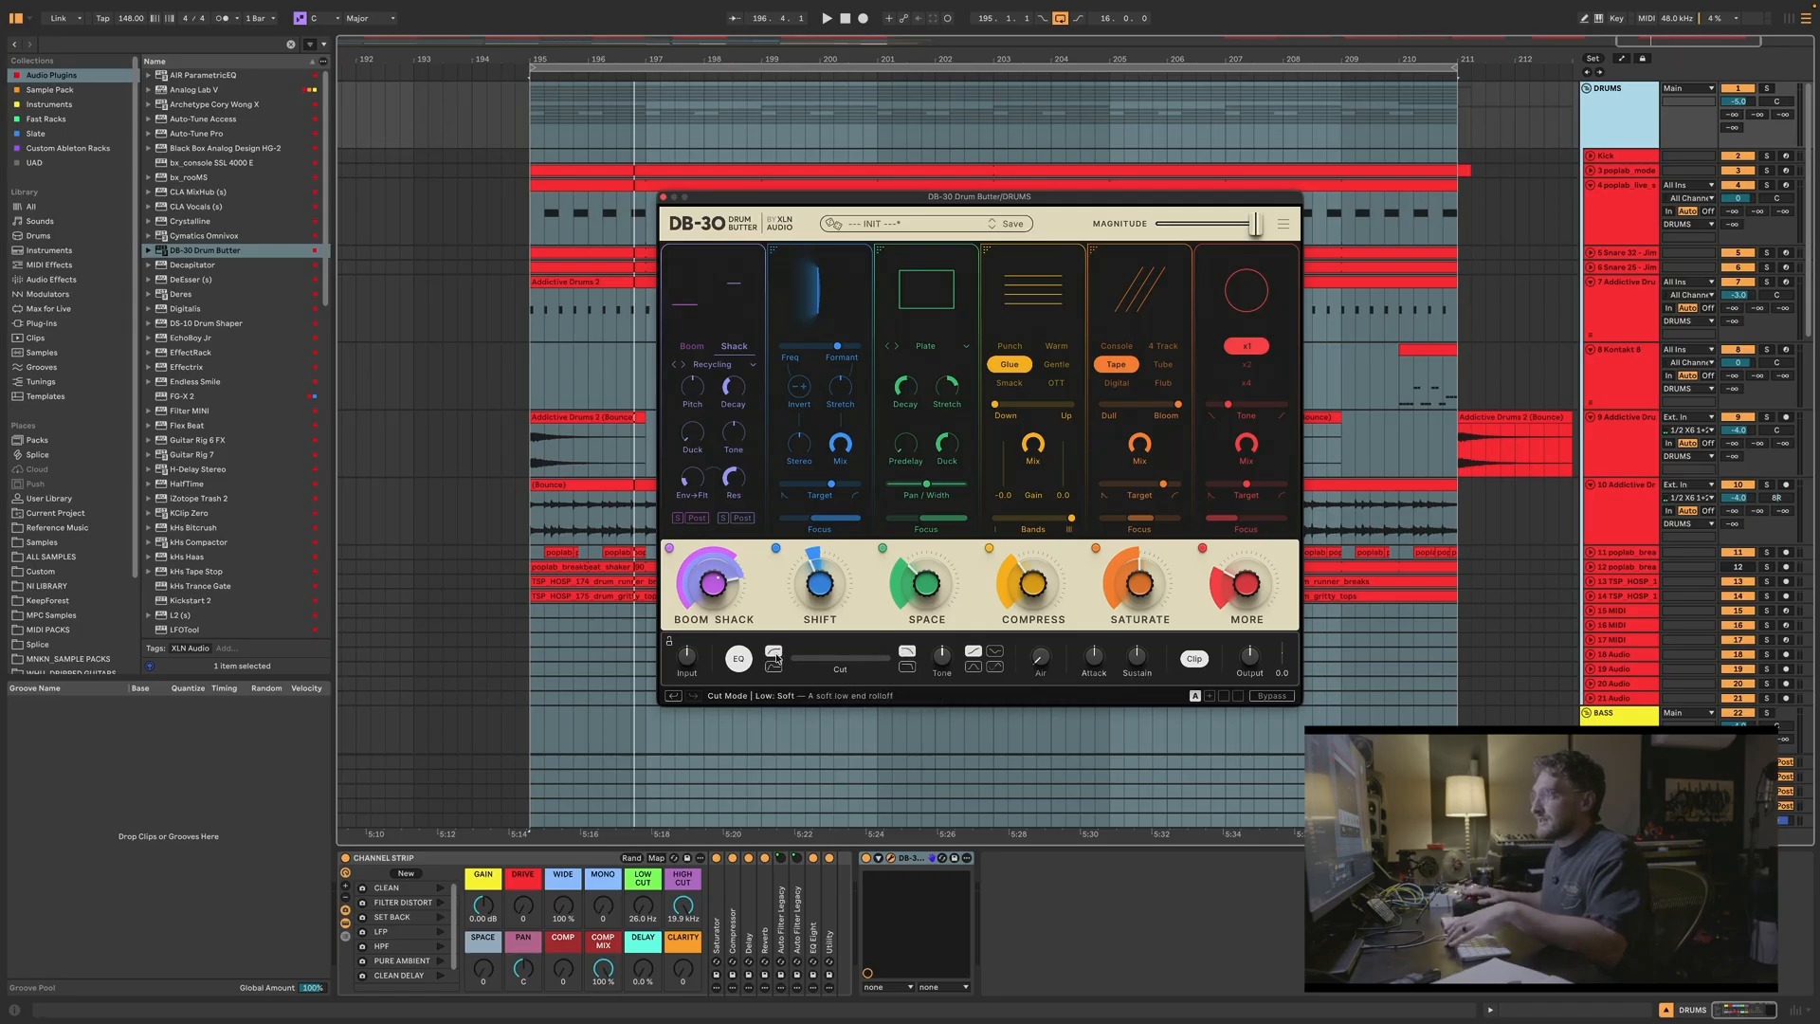
Step: Sweep the low and high cutoffs of the EQ's Cut filter in Soft mode while playing the drums
key(space)
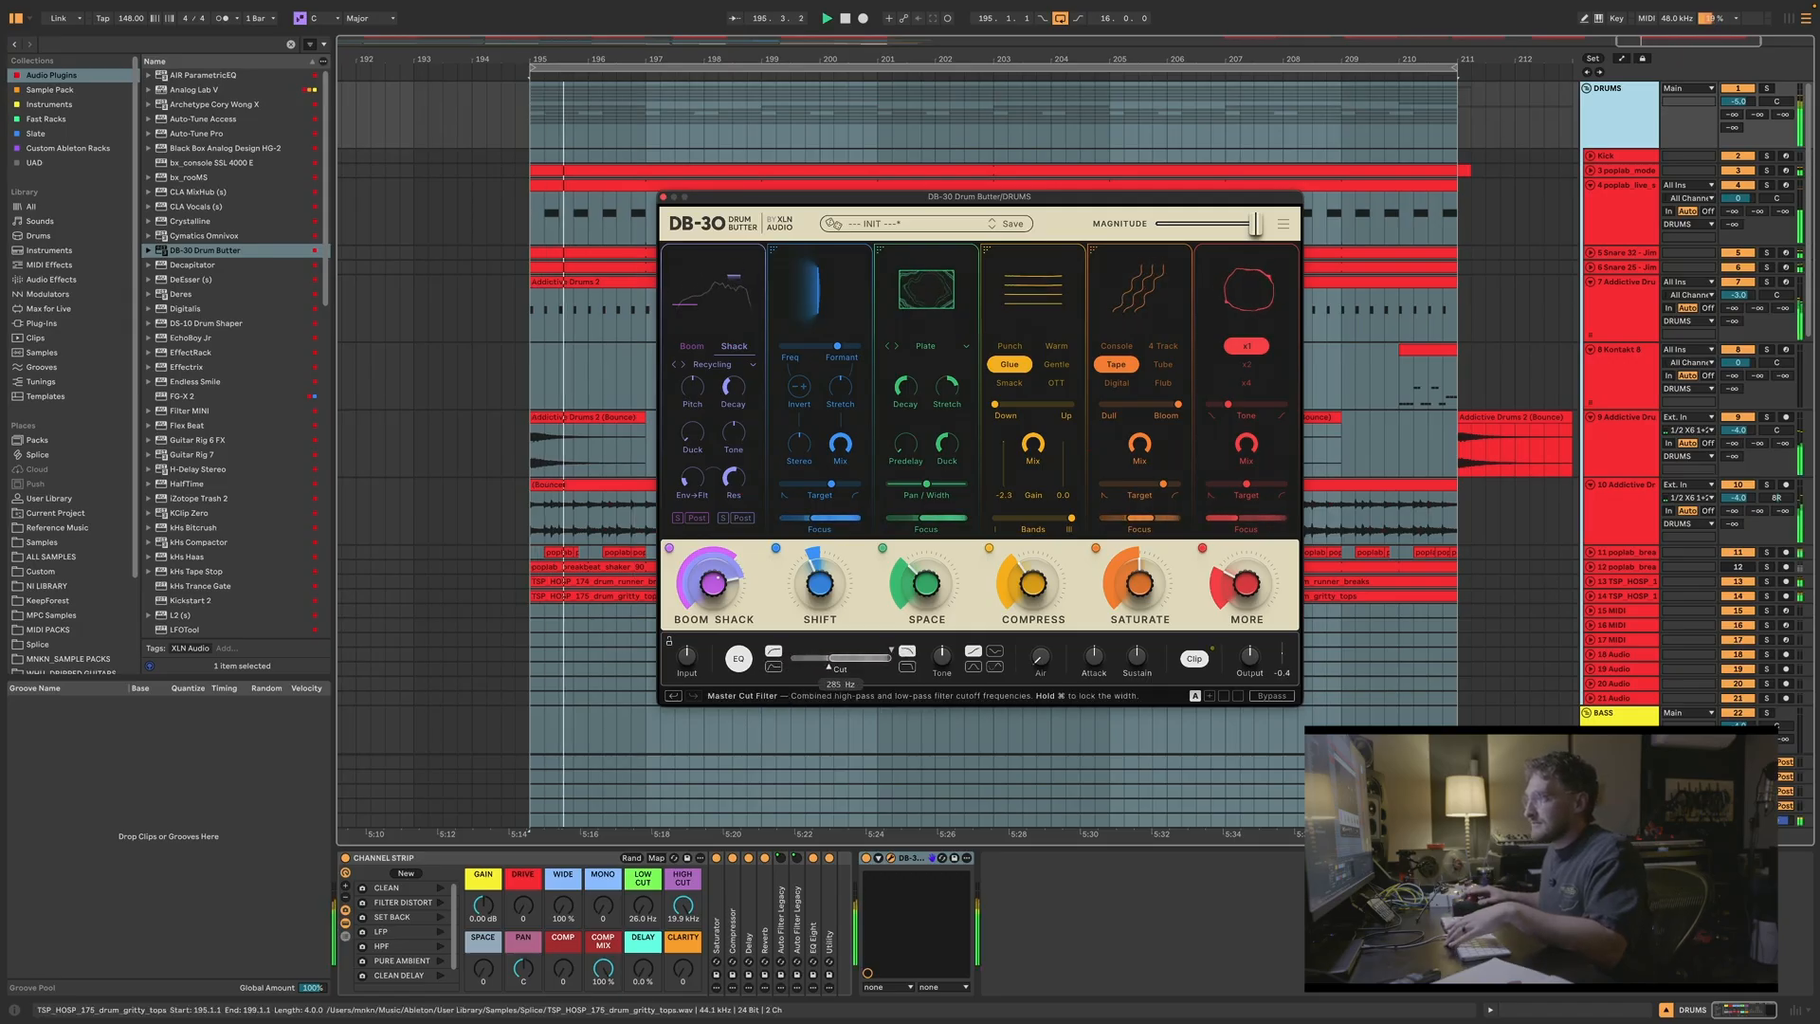
drag(829, 666, 892, 652)
key(space)
key(space)
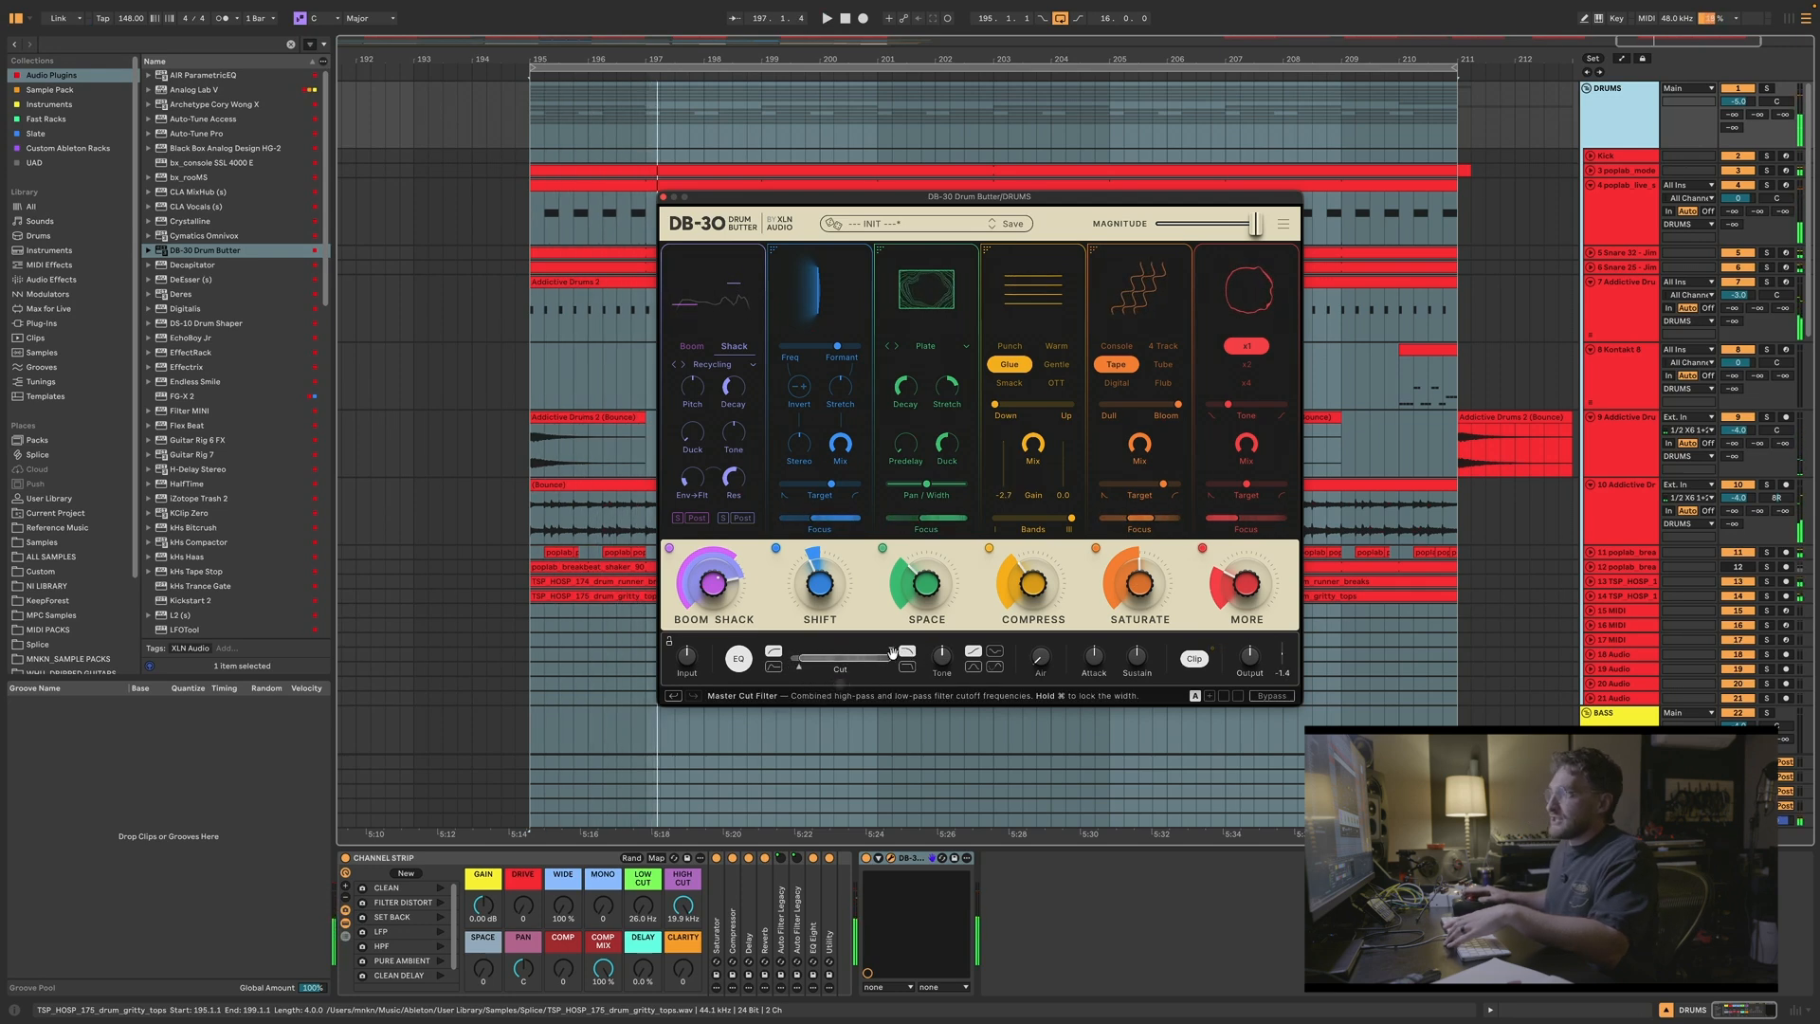
Step: Set the low and high Cut modes to Hard and sweep both cutoff frequencies during playback
click(776, 670)
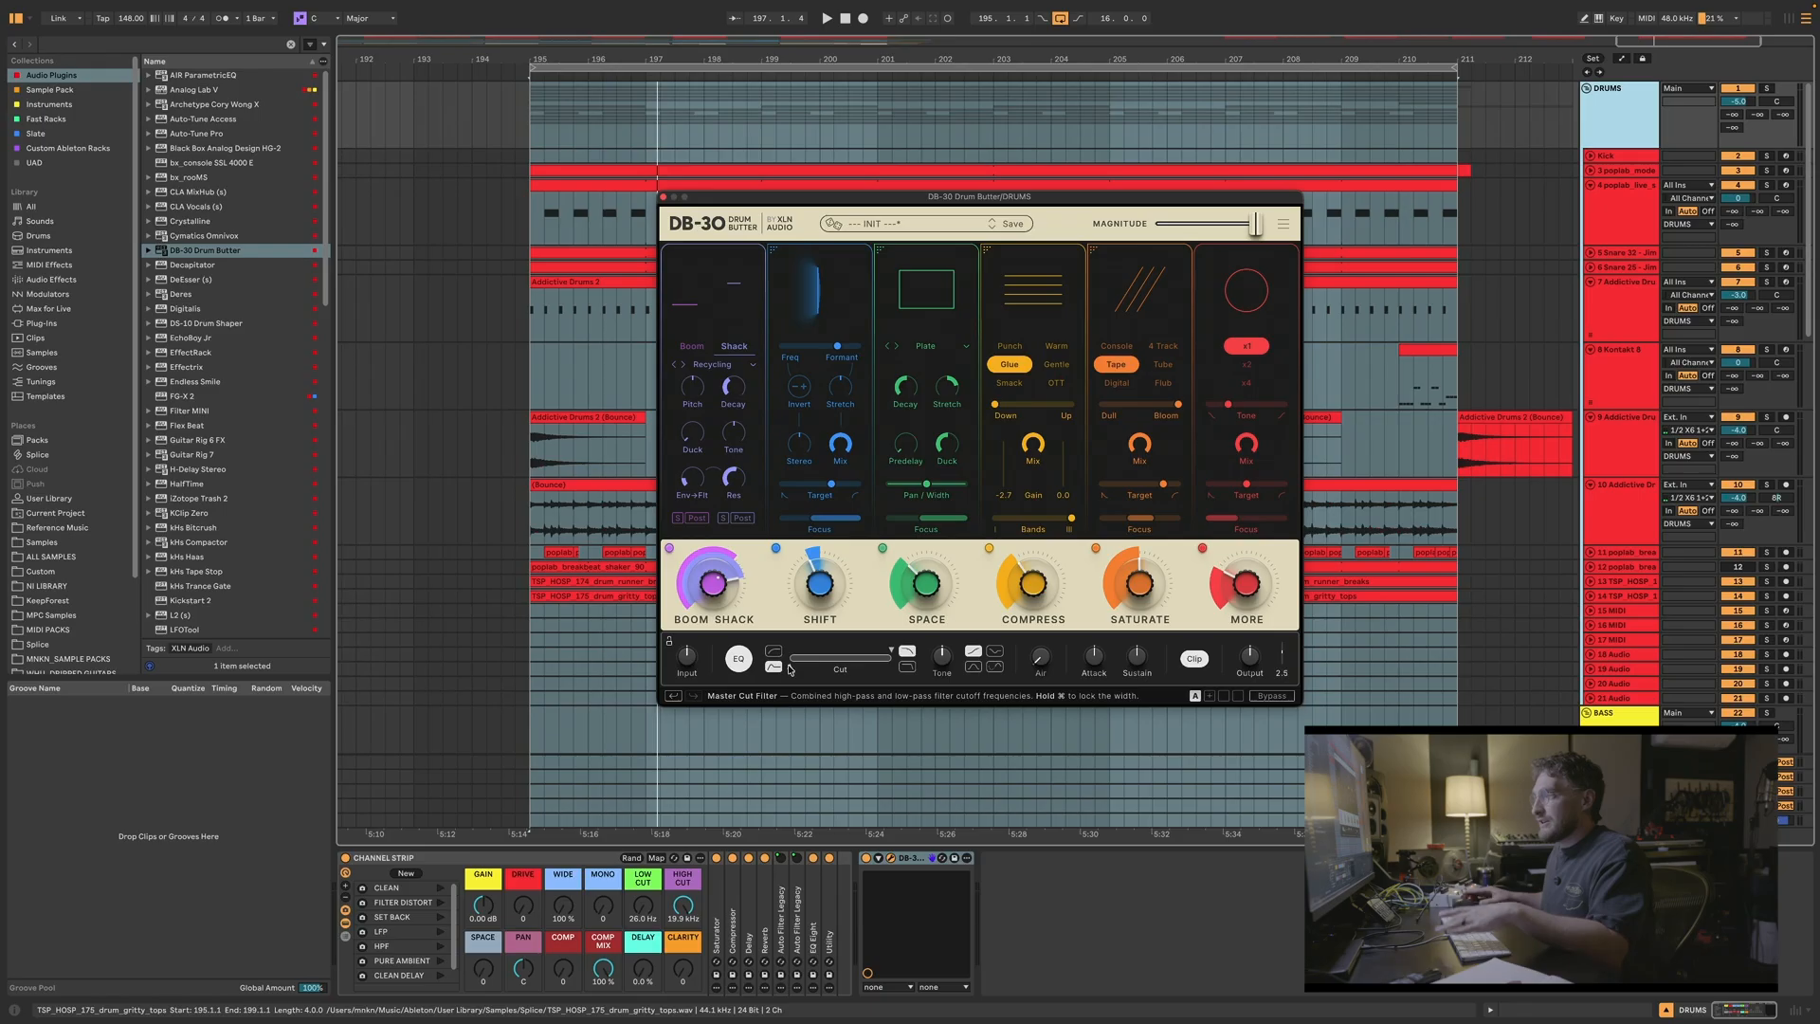
key(space)
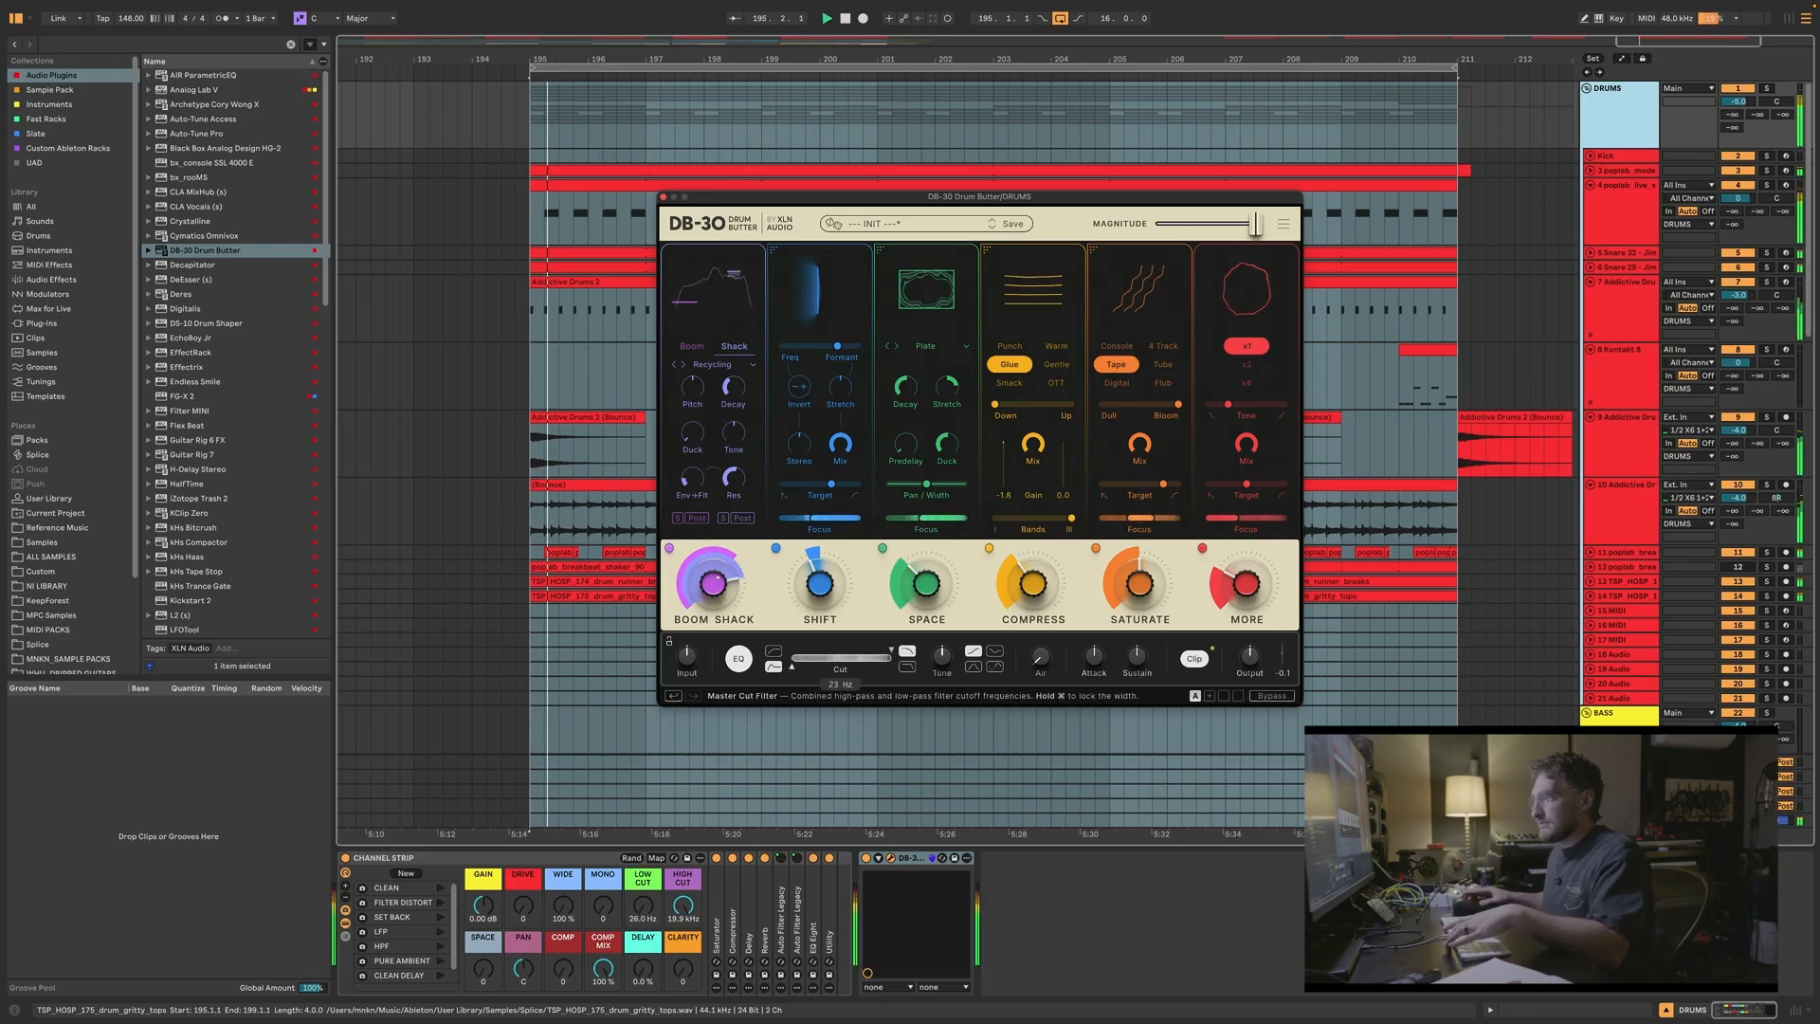
drag(789, 665, 811, 671)
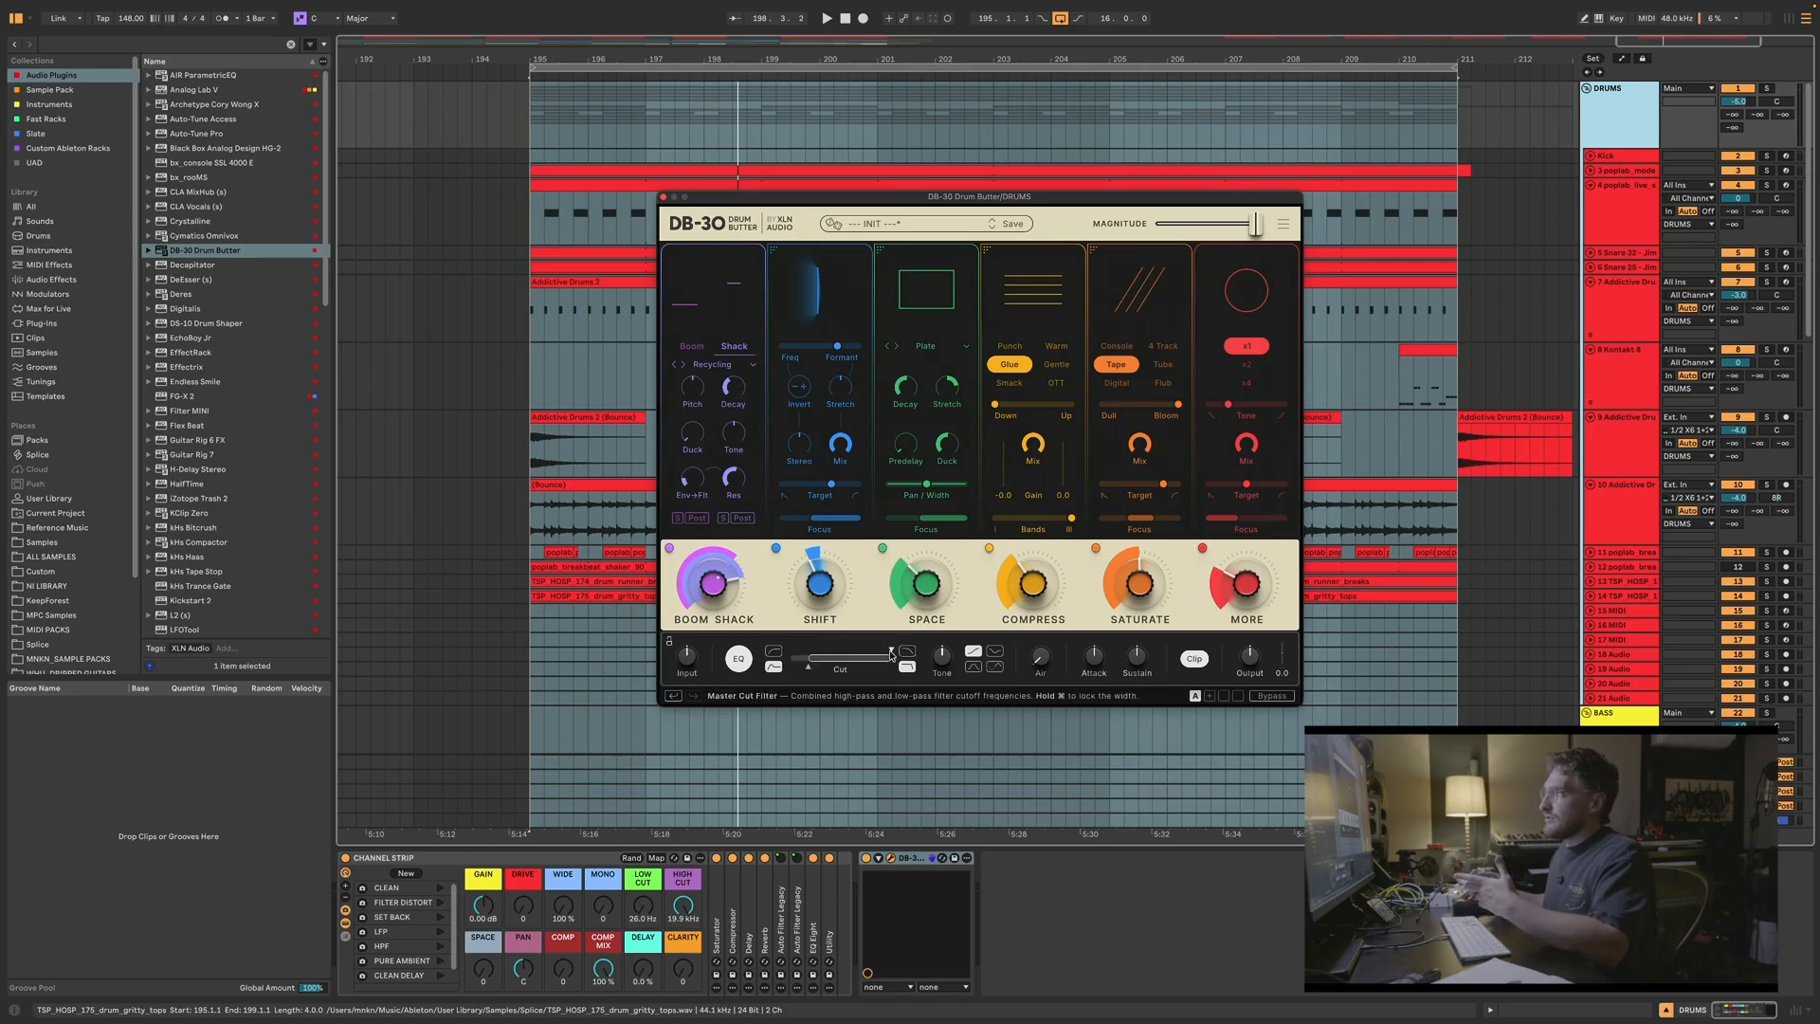
drag(891, 655, 888, 654)
key(space)
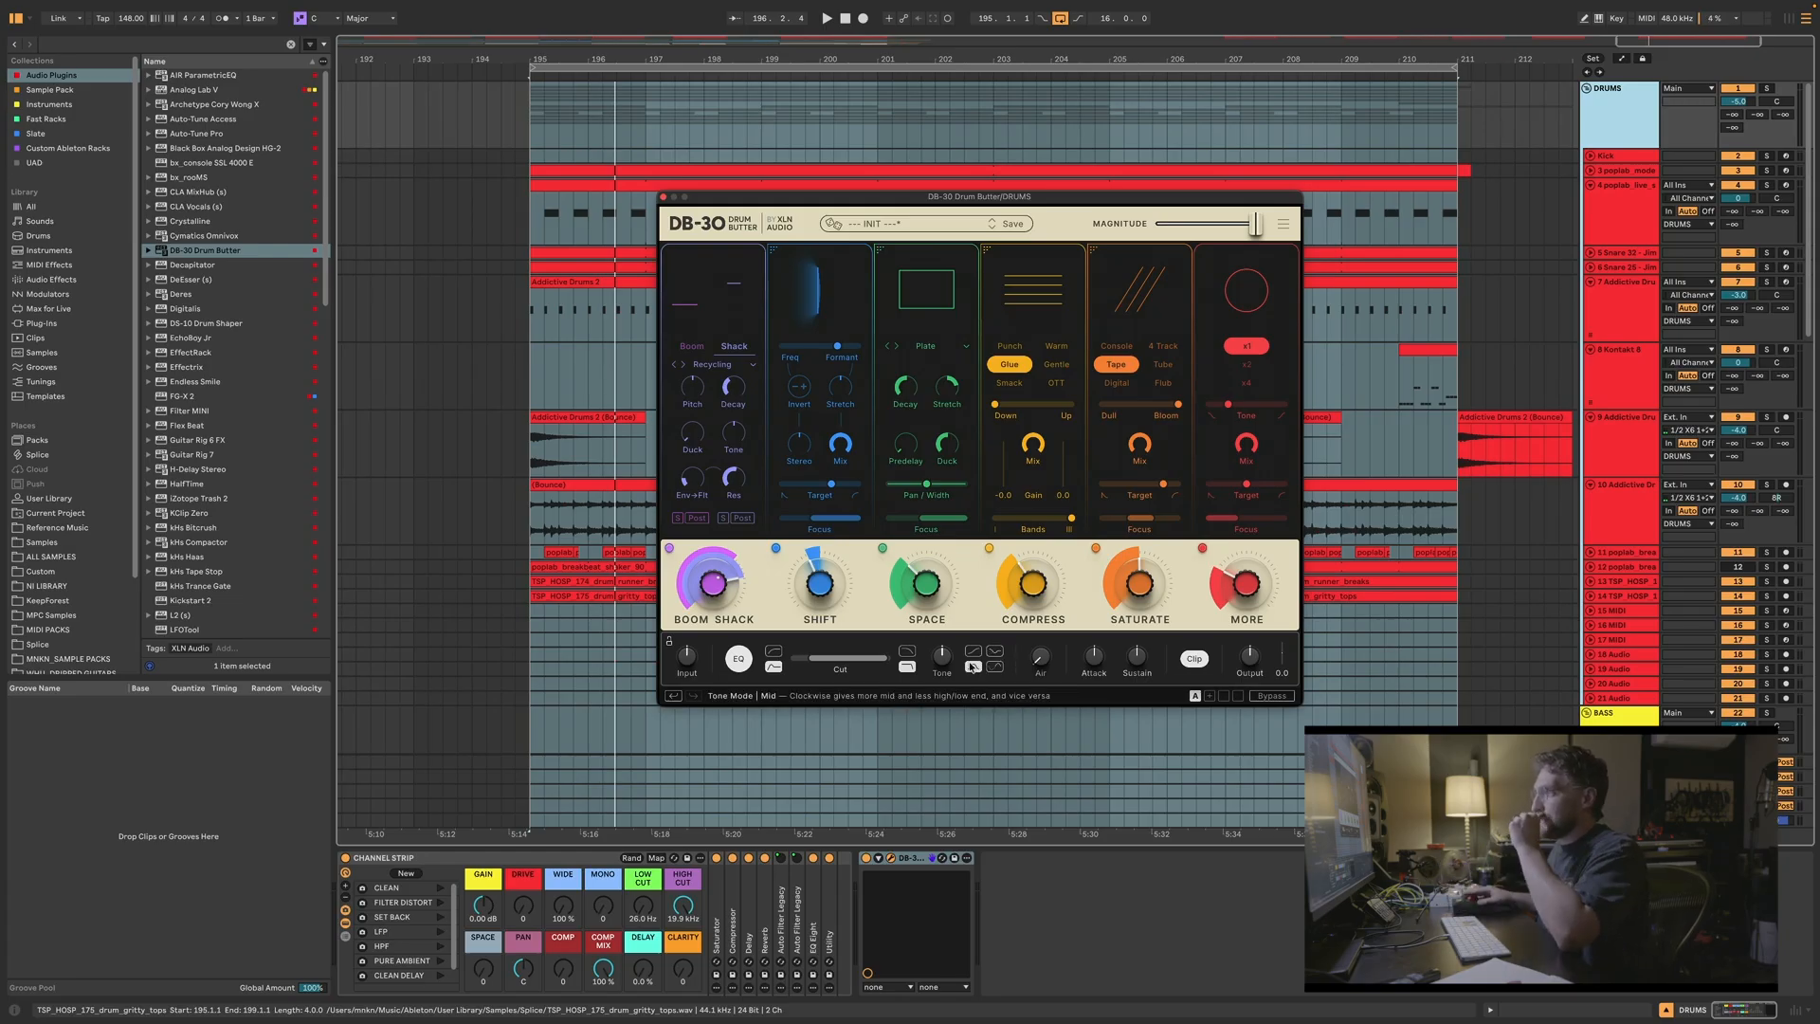
Step: Try the EQ's Tone modes, return to Tilt, and raise the Tone amount to about 1.9 dB during playback
drag(942, 662, 941, 656)
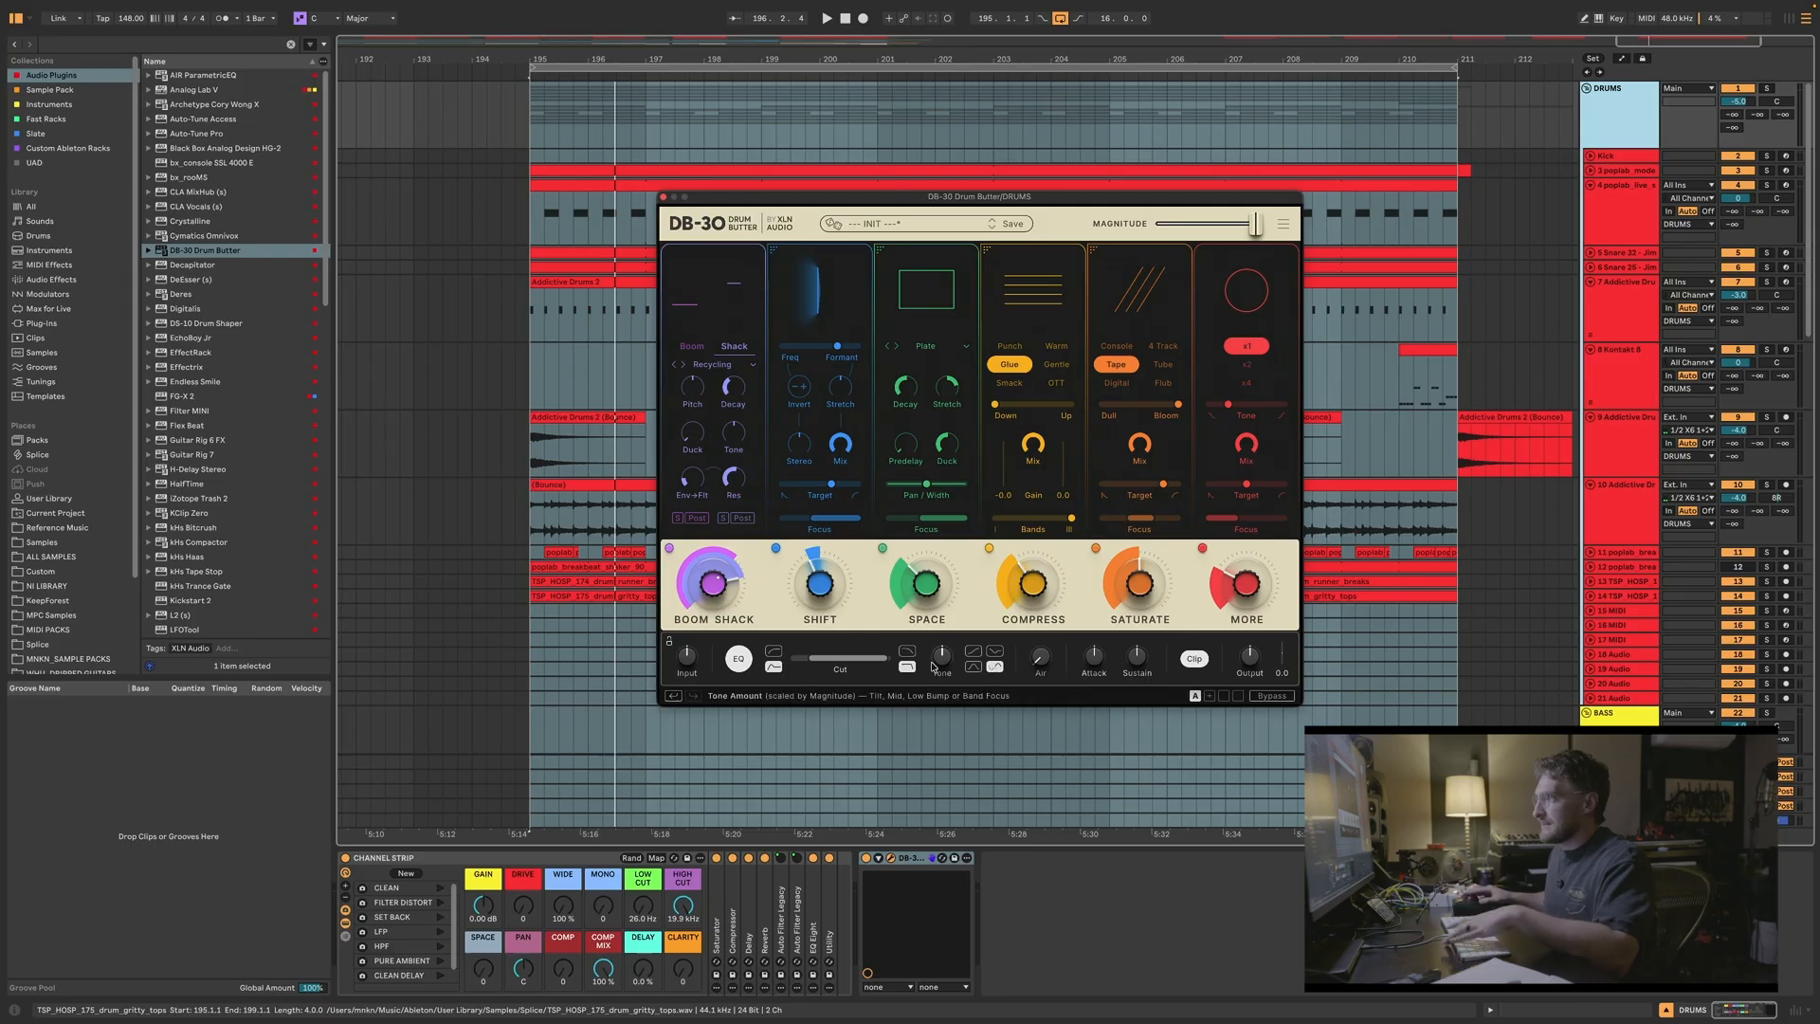
click(974, 652)
key(space)
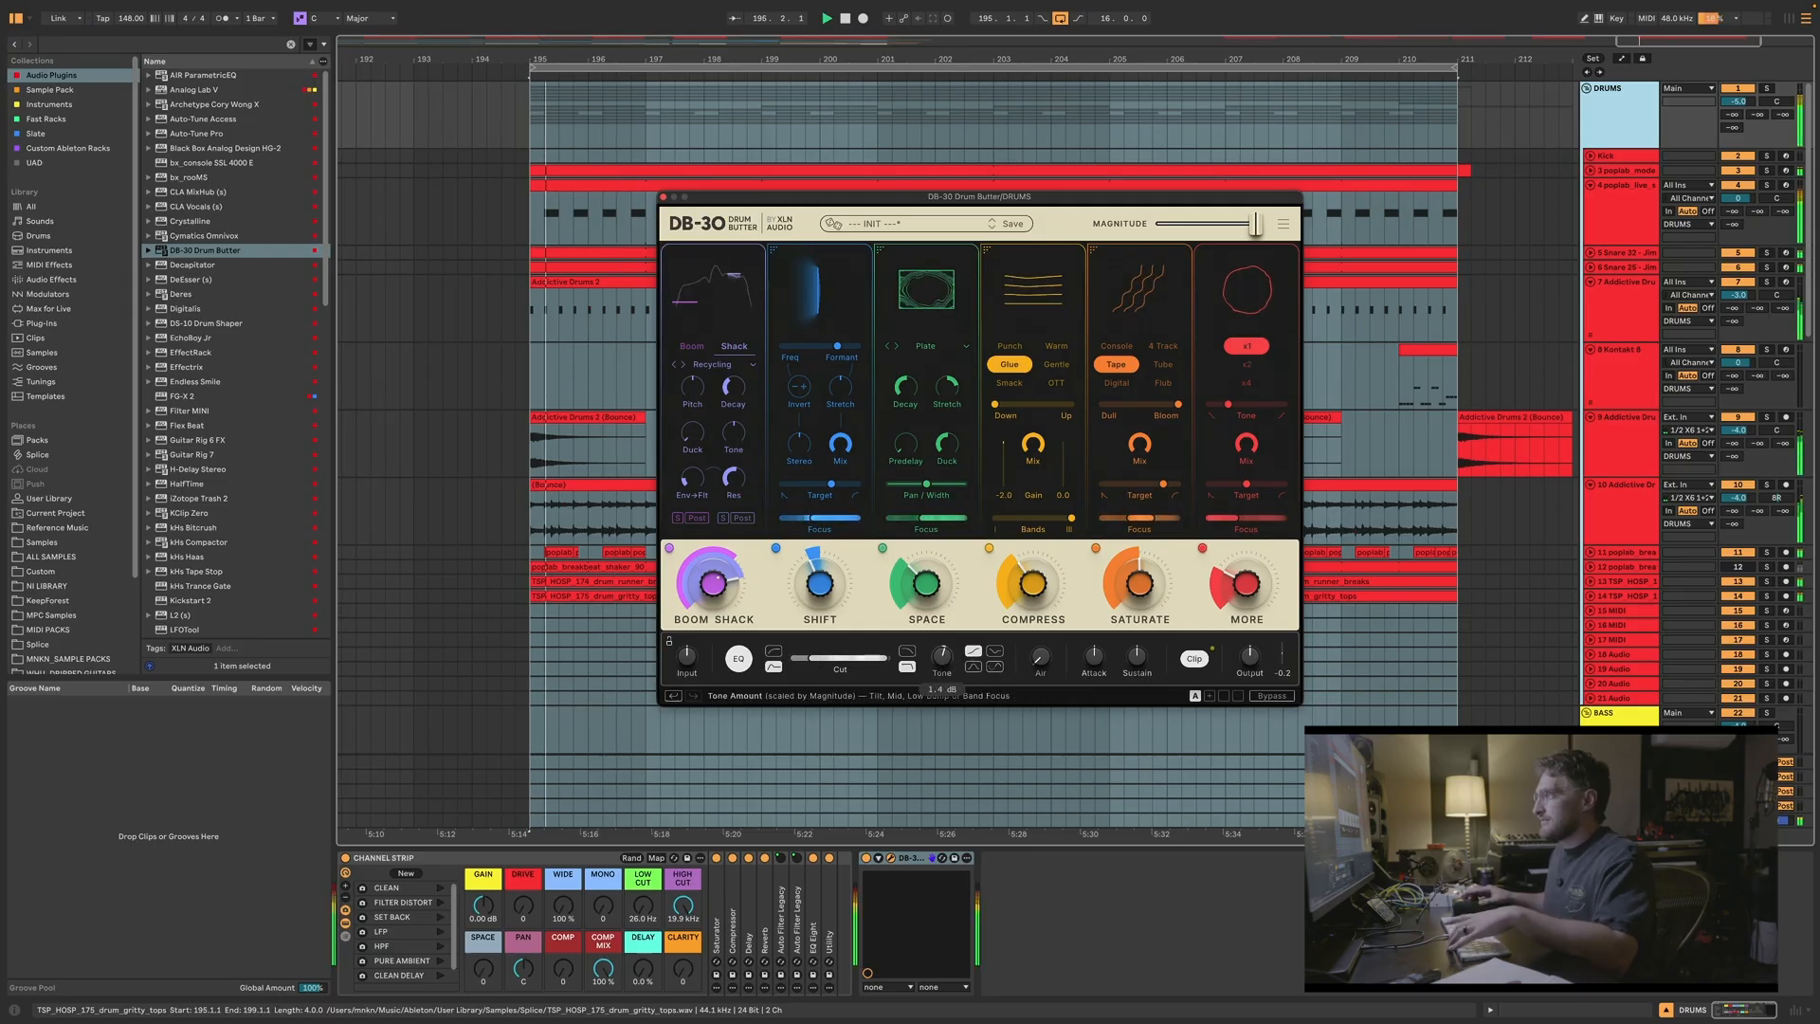
drag(942, 656, 942, 627)
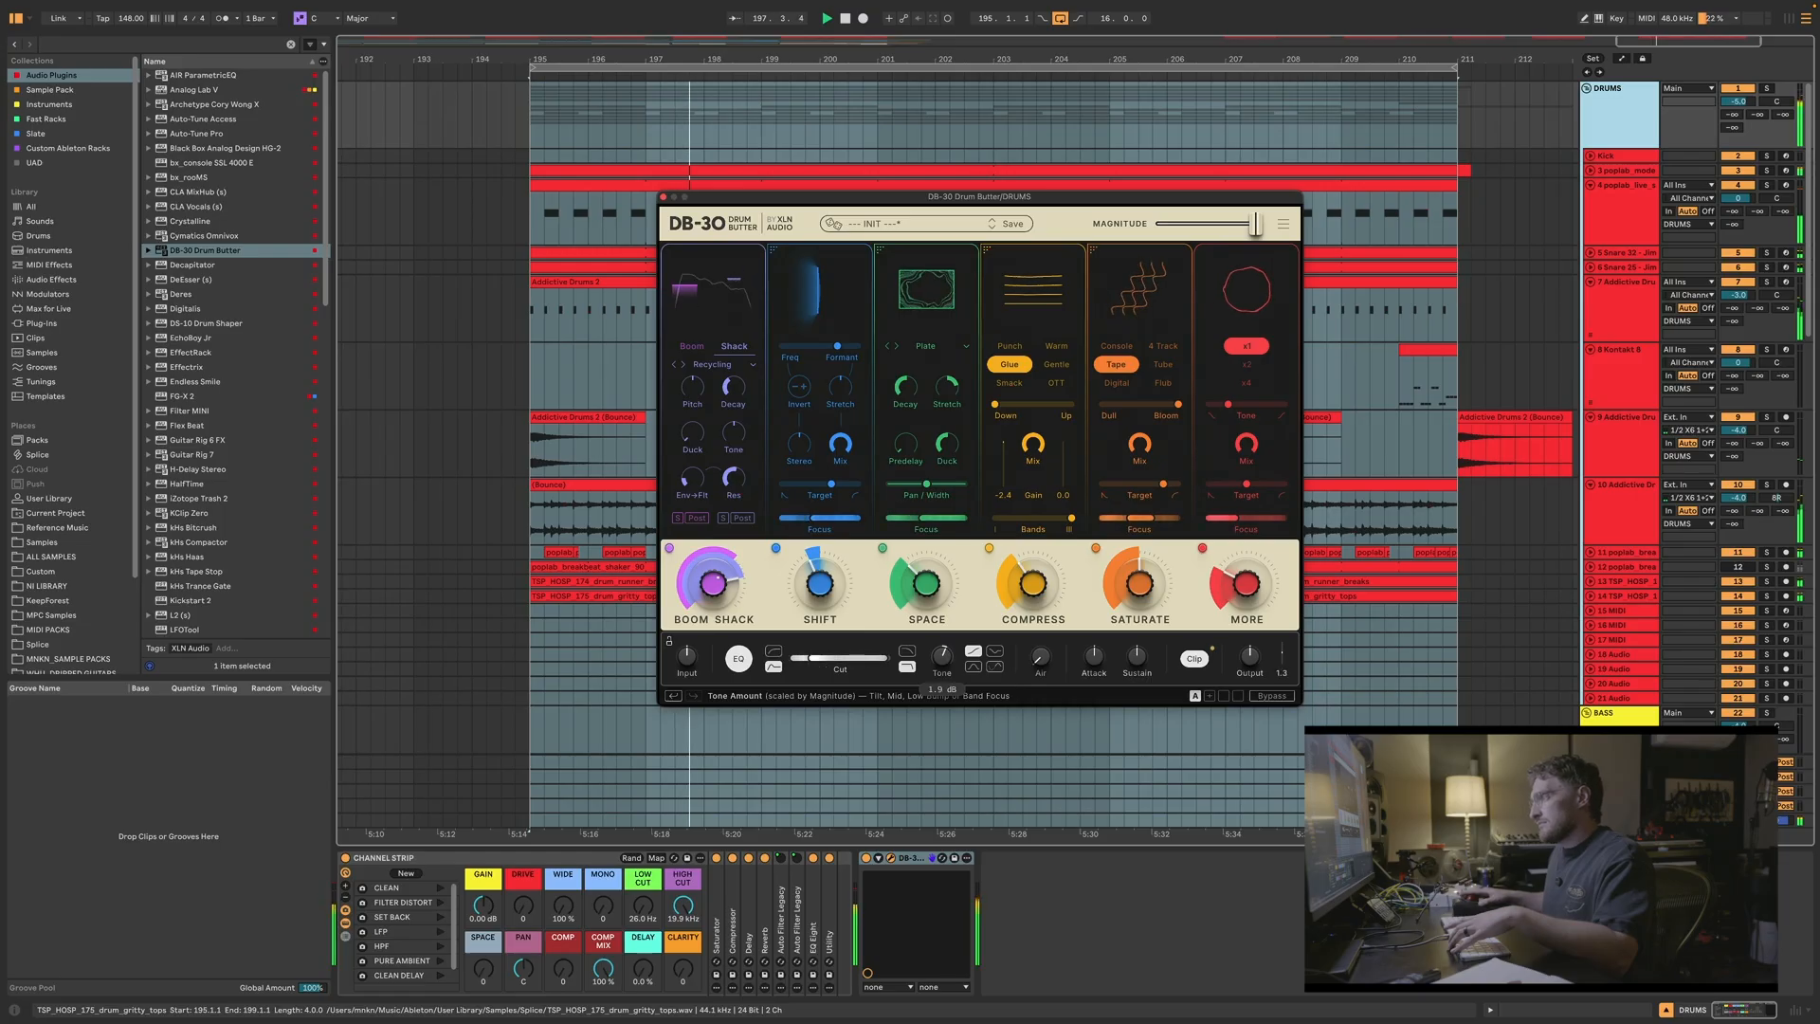
Step: Switch the Tone mode to Mid, raise its amount to about 3.7 dB during playback, and reset it to 0 dB
click(992, 652)
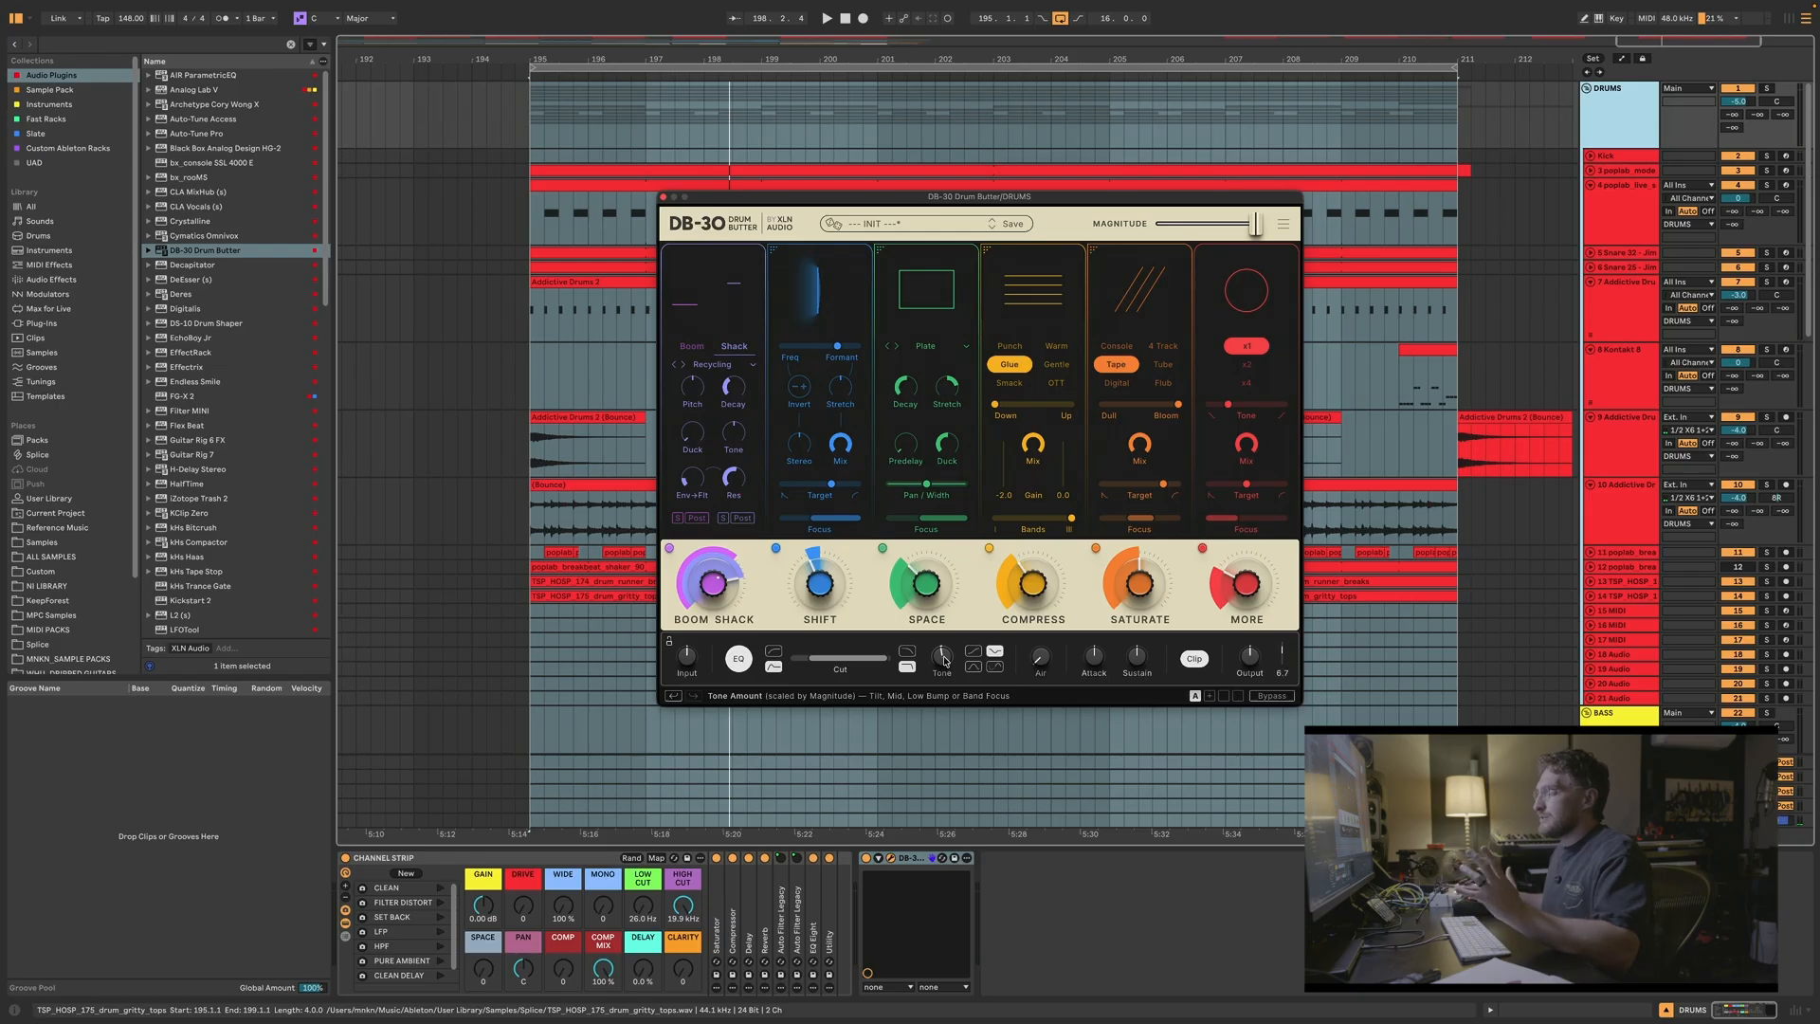
key(space)
drag(944, 662, 944, 628)
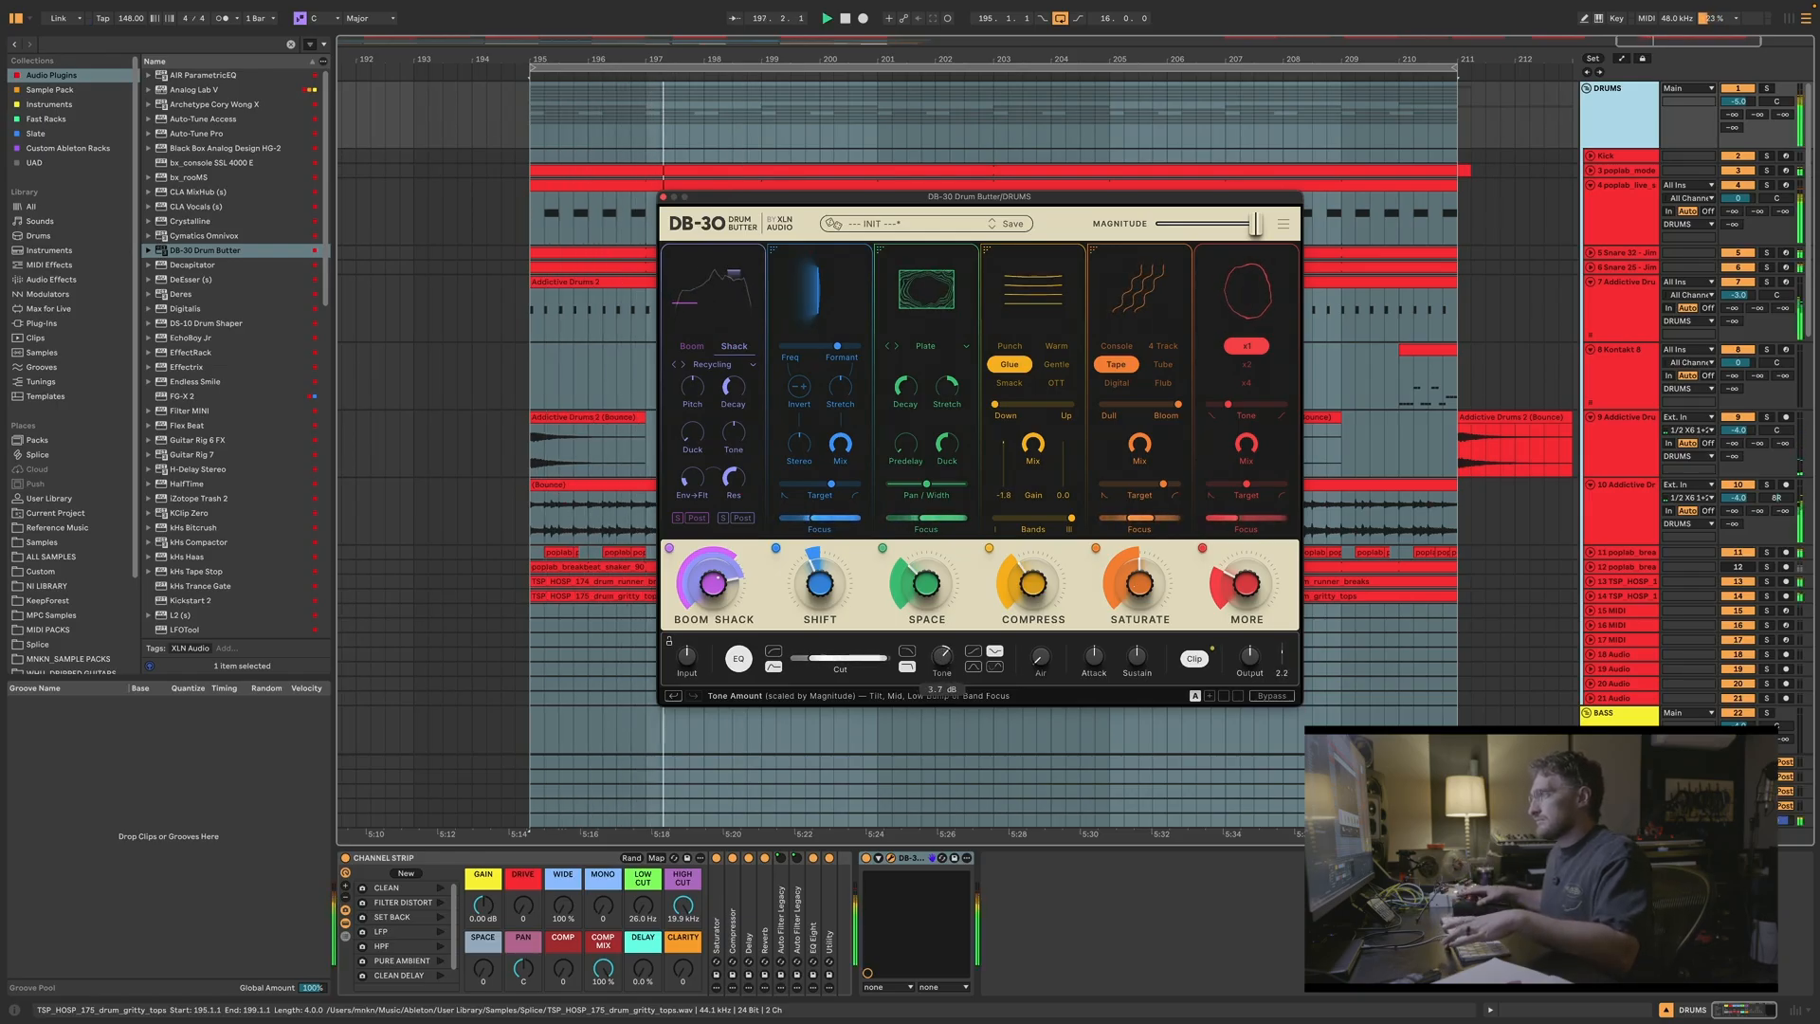
double_click(942, 656)
key(space)
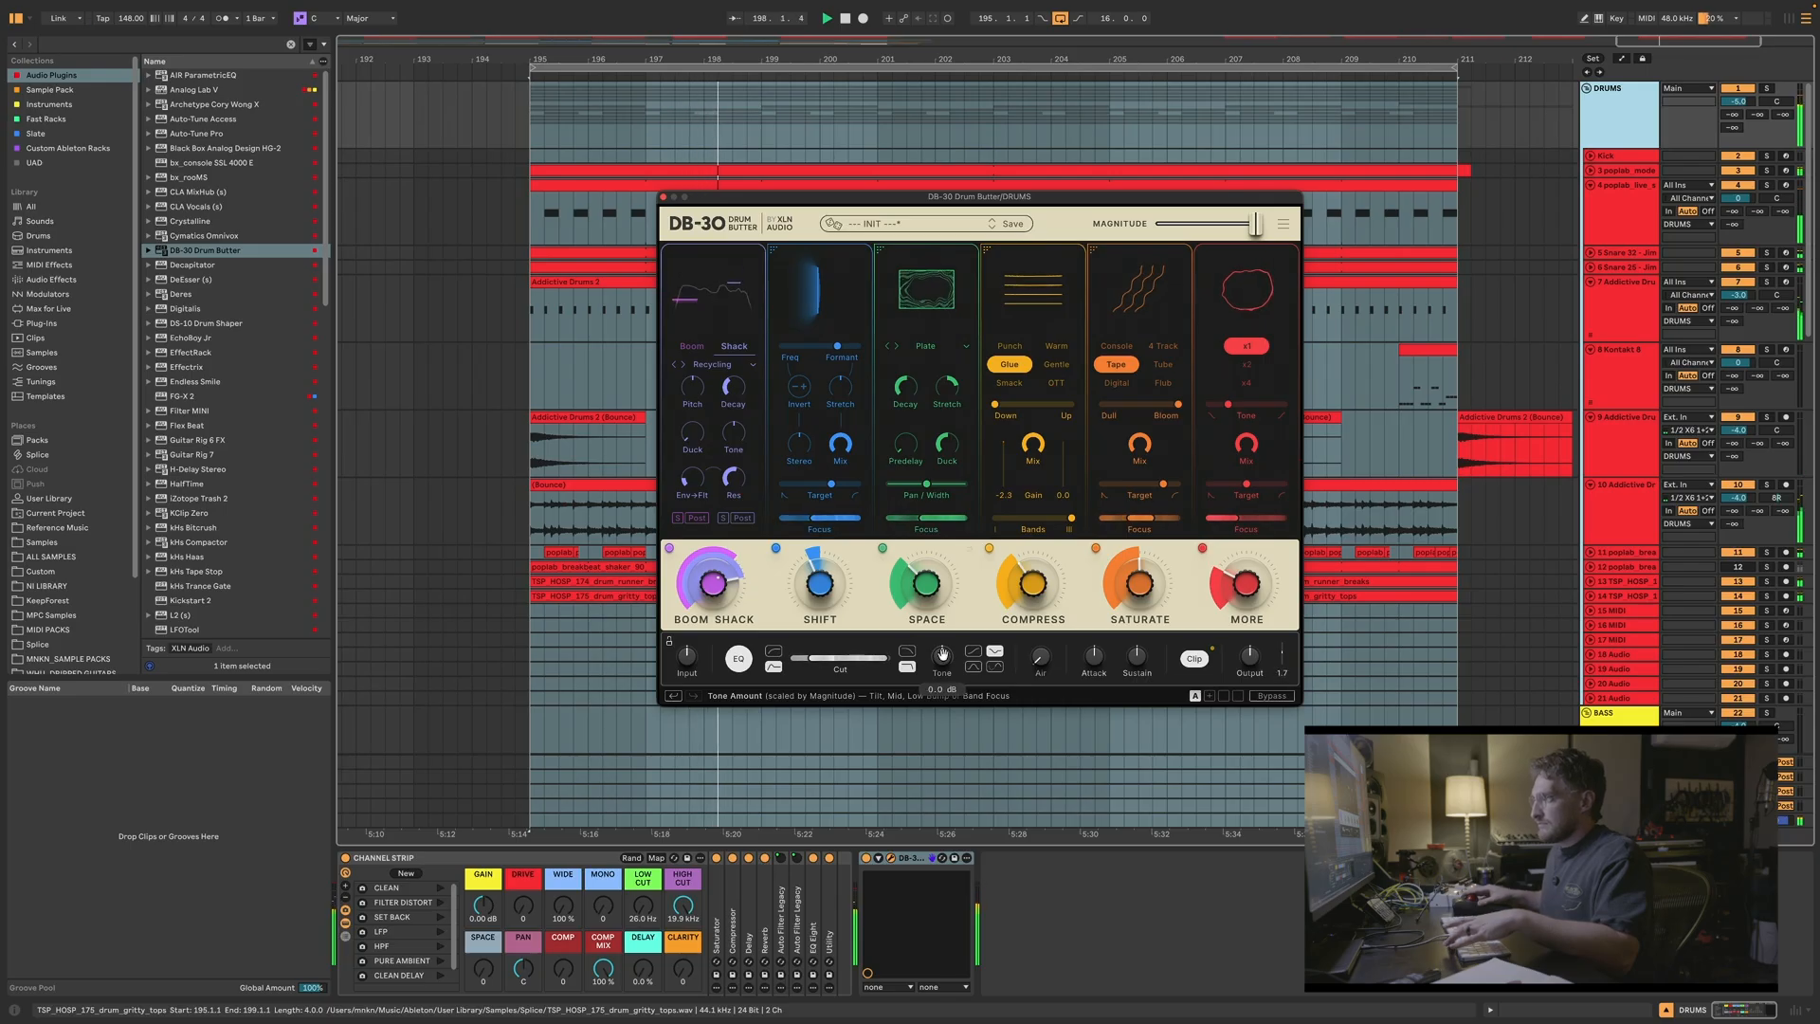
Step: Switch the Tone mode to Low Bump, try a negative amount while the drums play, and reset the amount
click(973, 667)
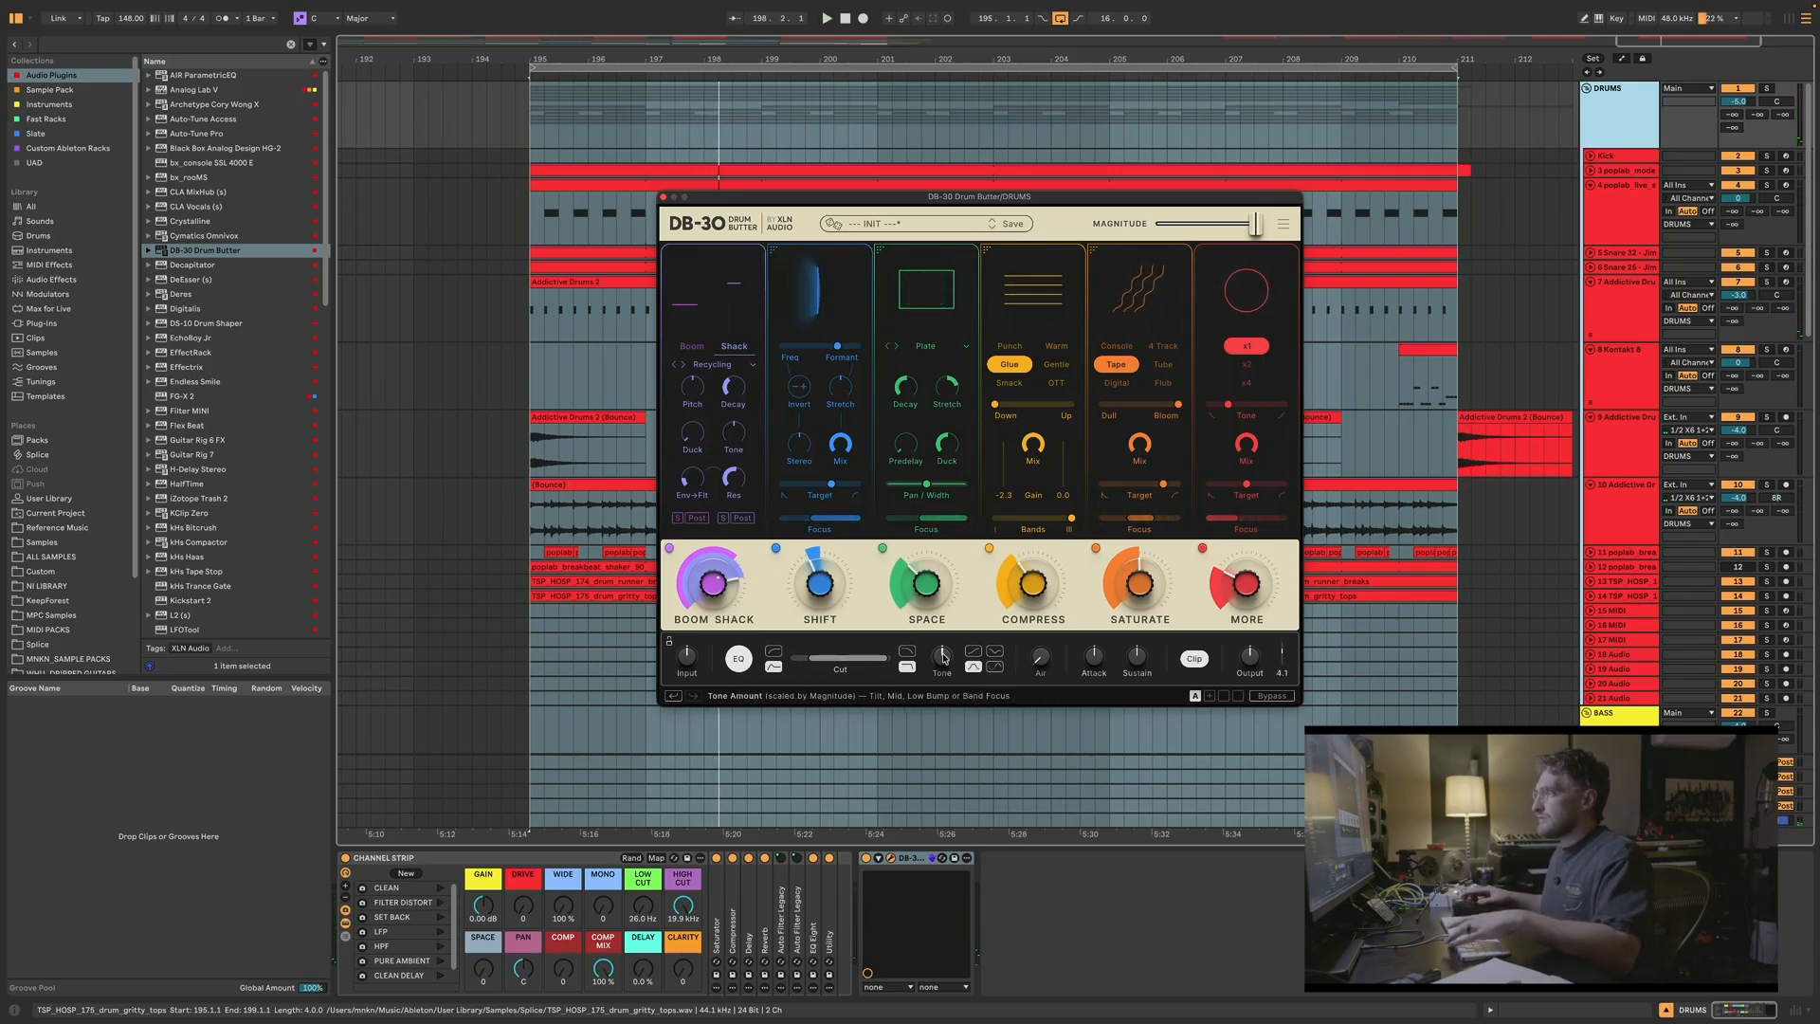
drag(942, 654, 942, 694)
key(space)
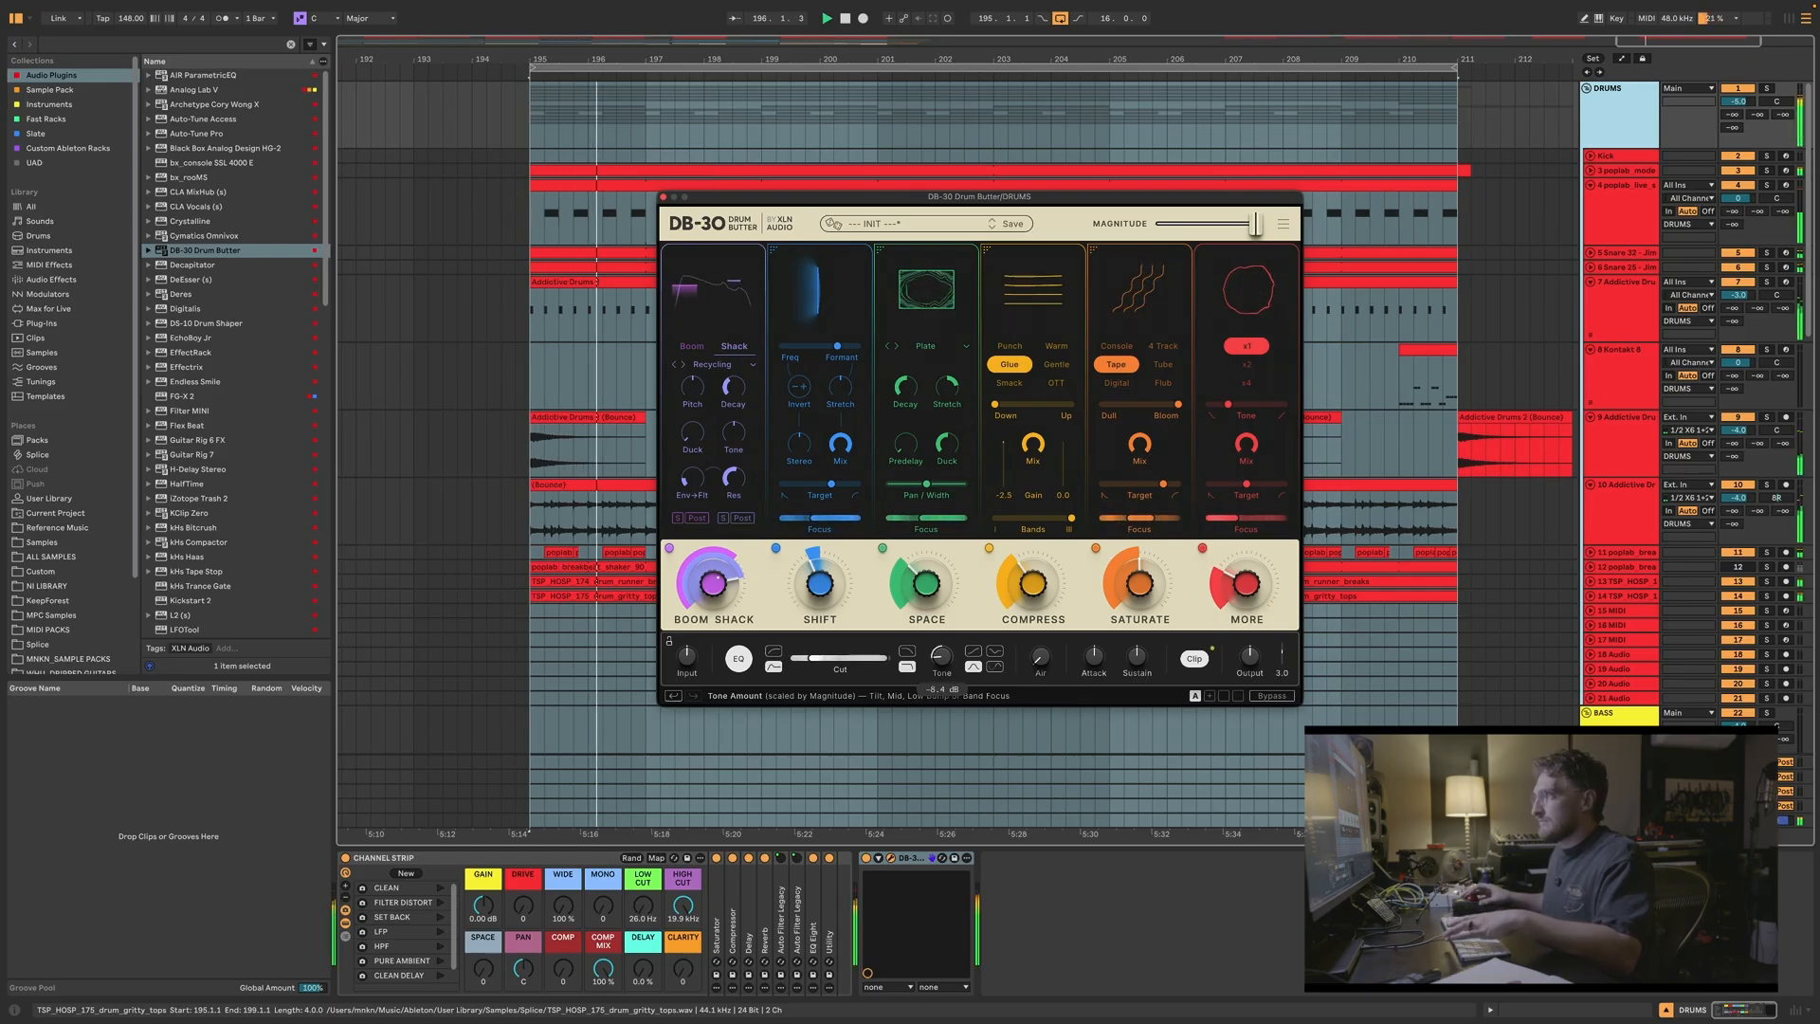
key(space)
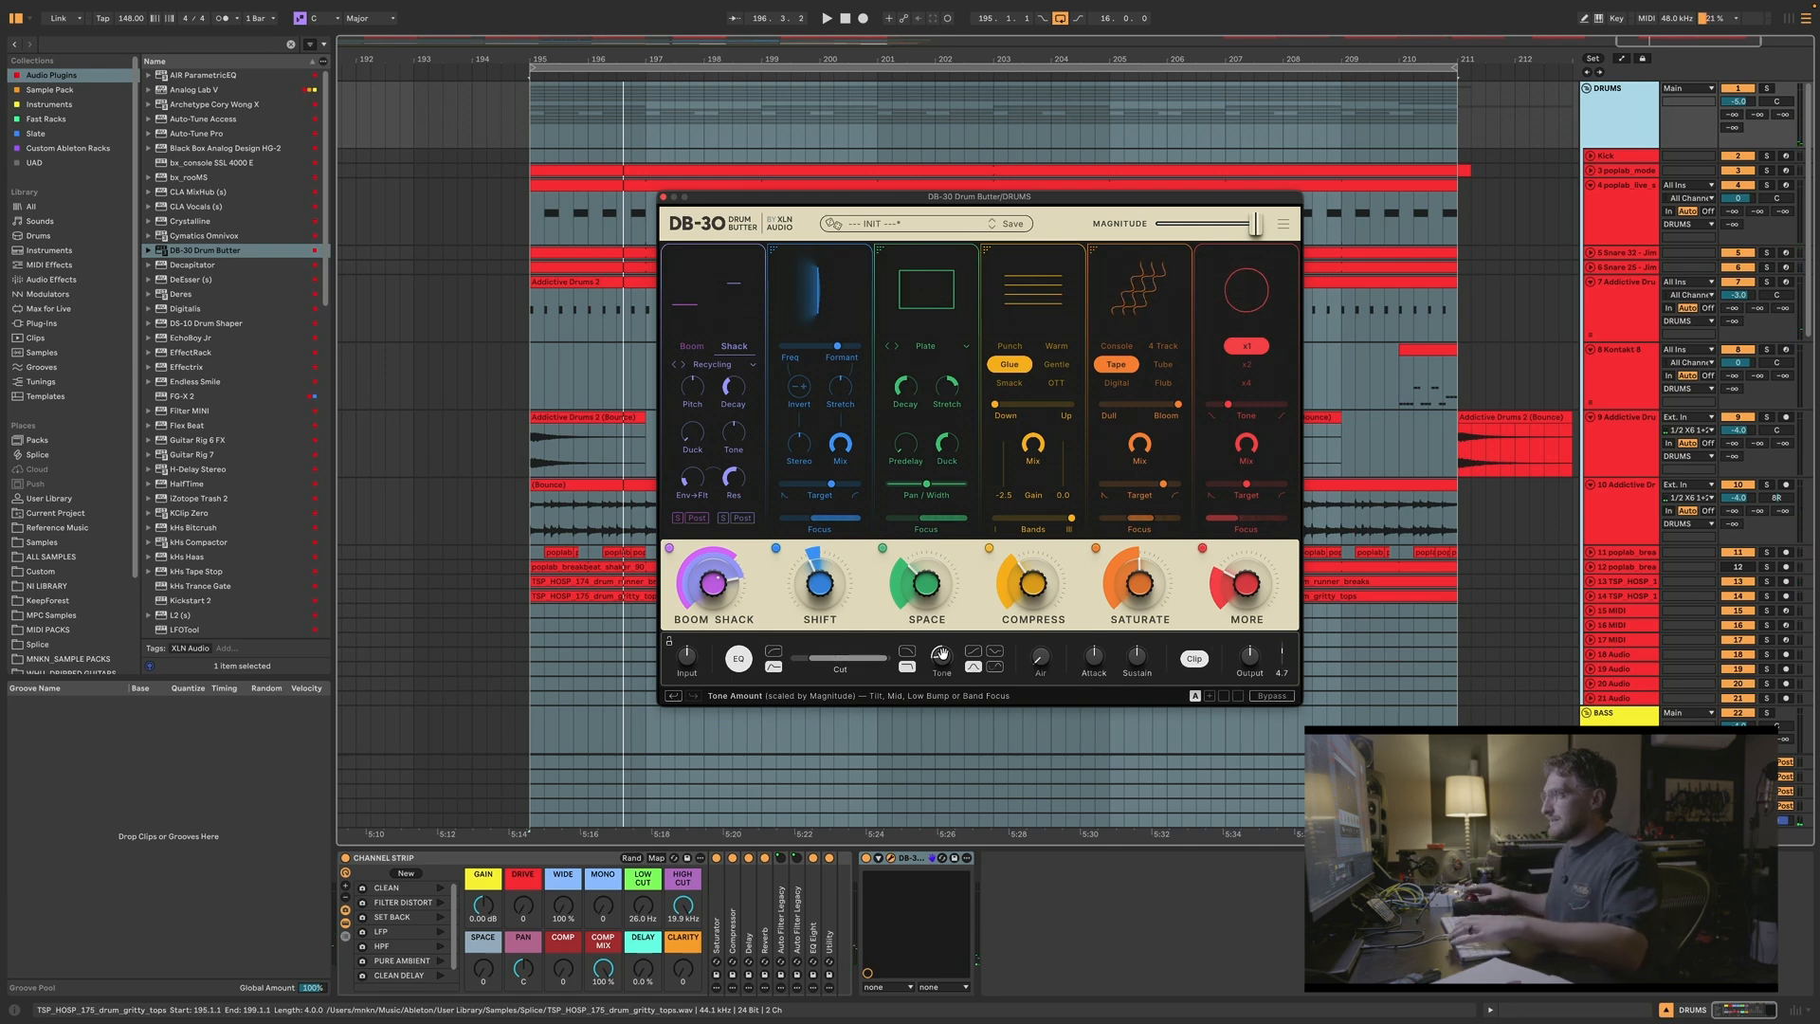
click(941, 655)
double_click(942, 655)
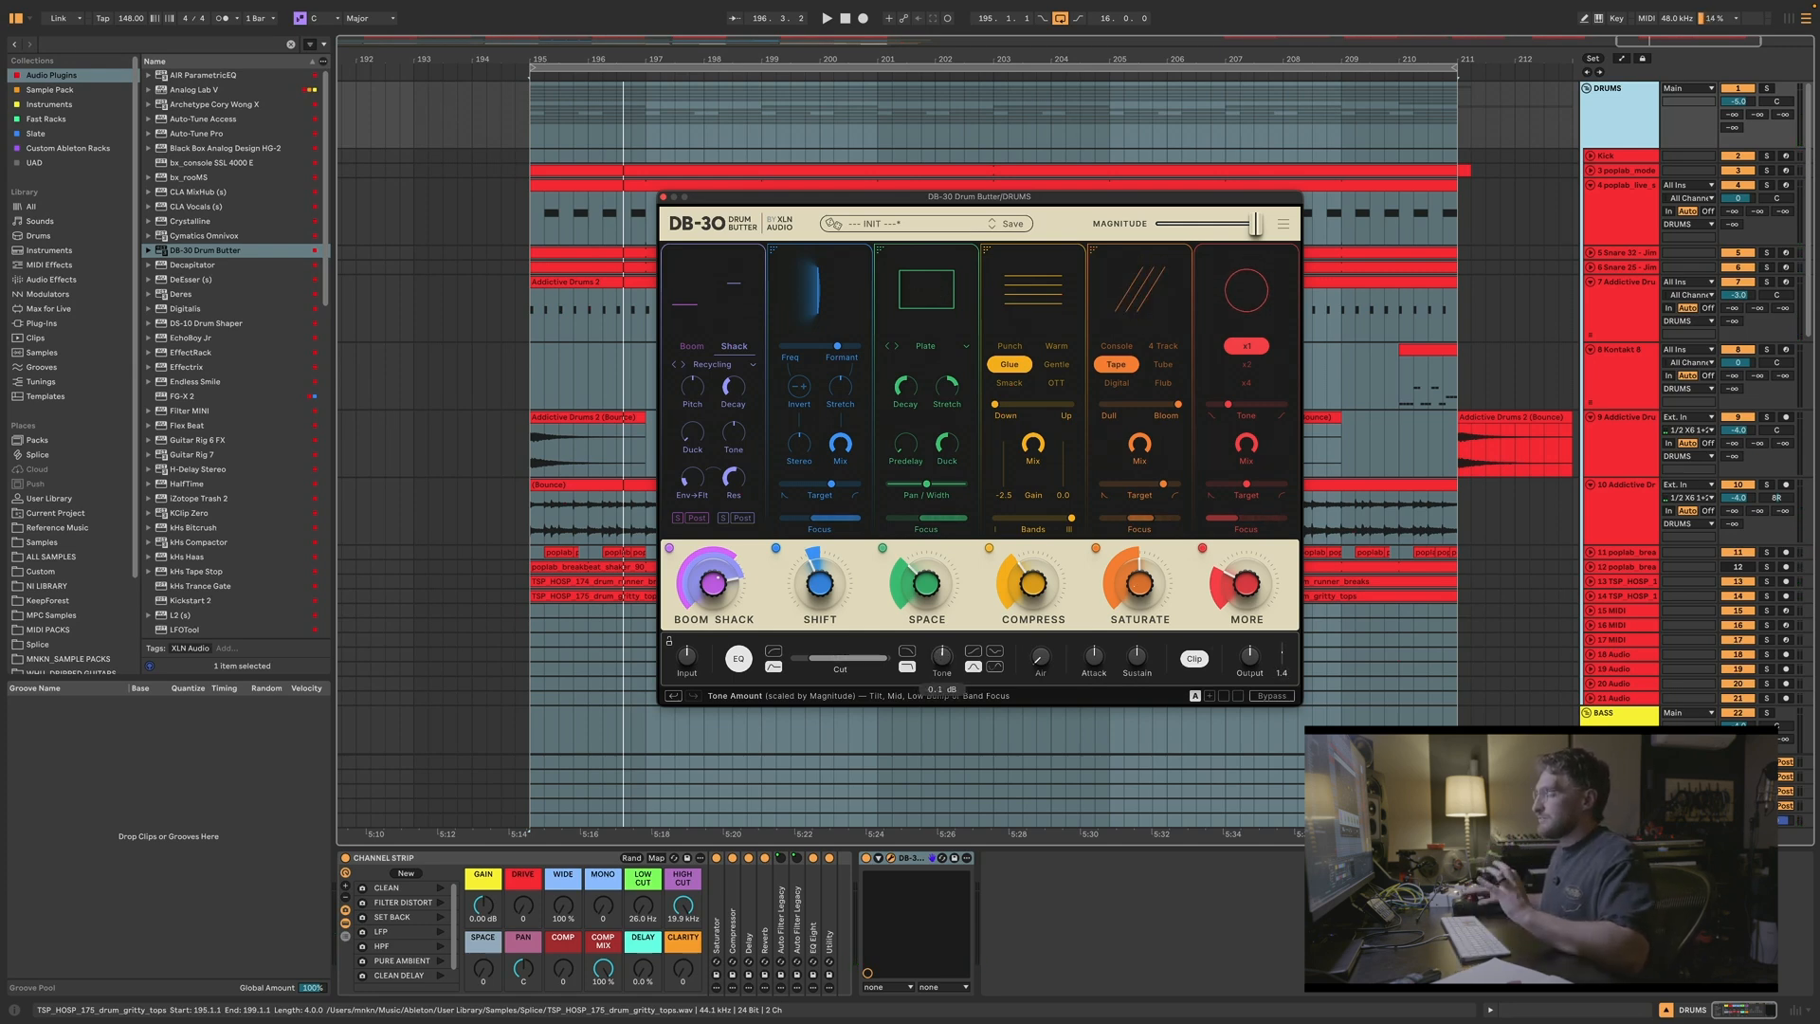
Step: Raise the Tone amount in Low Bump mode and listen to the drums
mouse_move(942, 655)
mouse_down()
mouse_move(941, 621)
mouse_move(942, 648)
mouse_up()
key(space)
key(space)
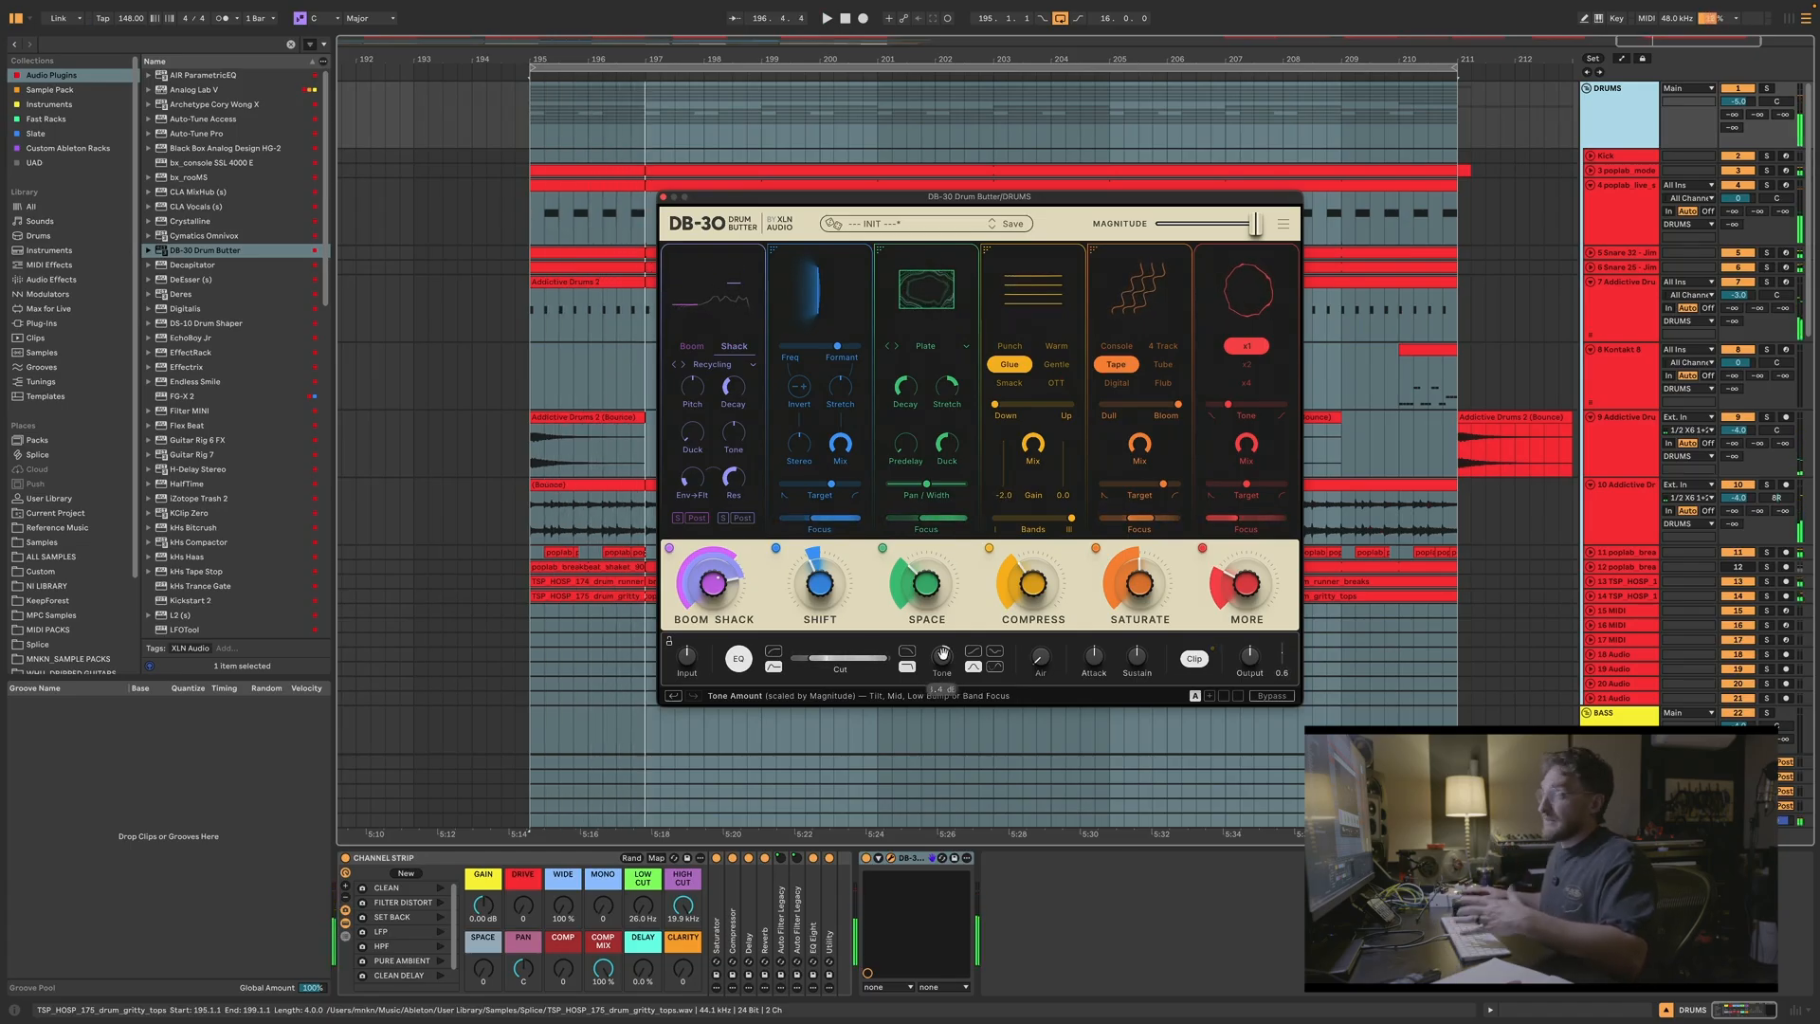
Step: Try the Band Focus Tone mode up to about 7.6 dB during playback, and return to Low Bump with a raised amount
click(994, 667)
key(space)
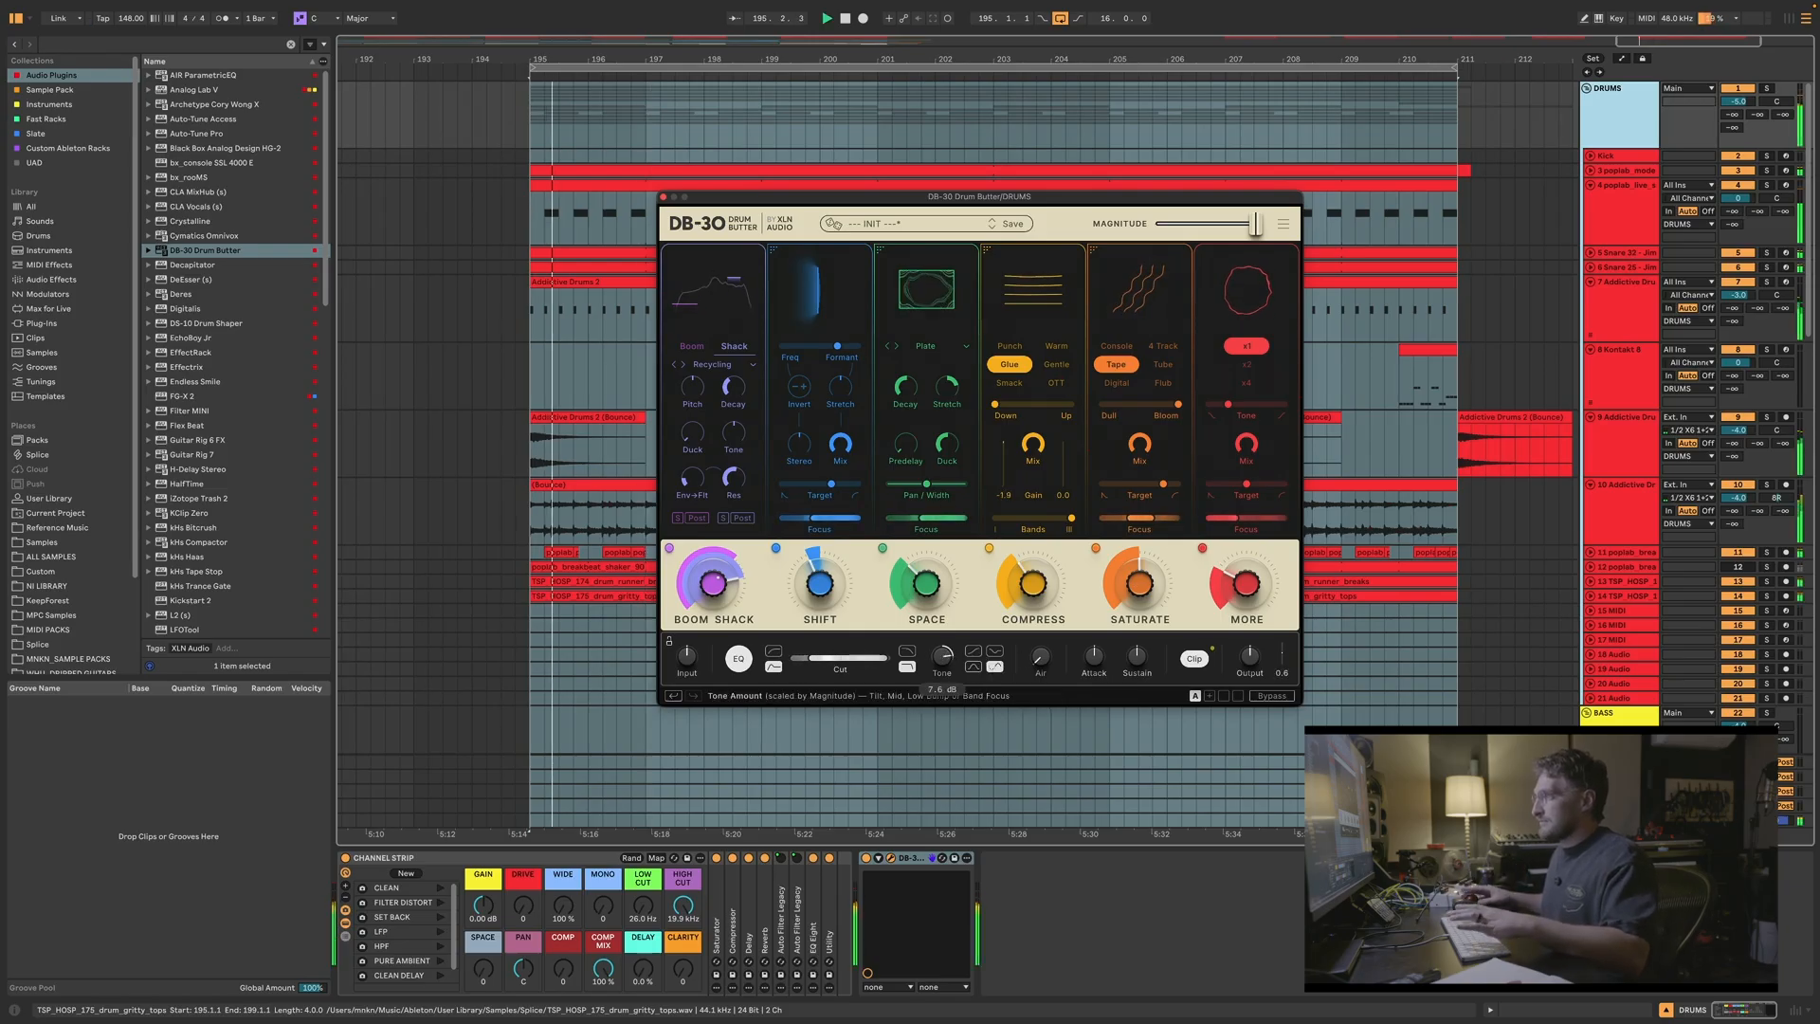
mouse_move(941, 656)
mouse_down()
mouse_move(942, 720)
mouse_move(944, 658)
mouse_up()
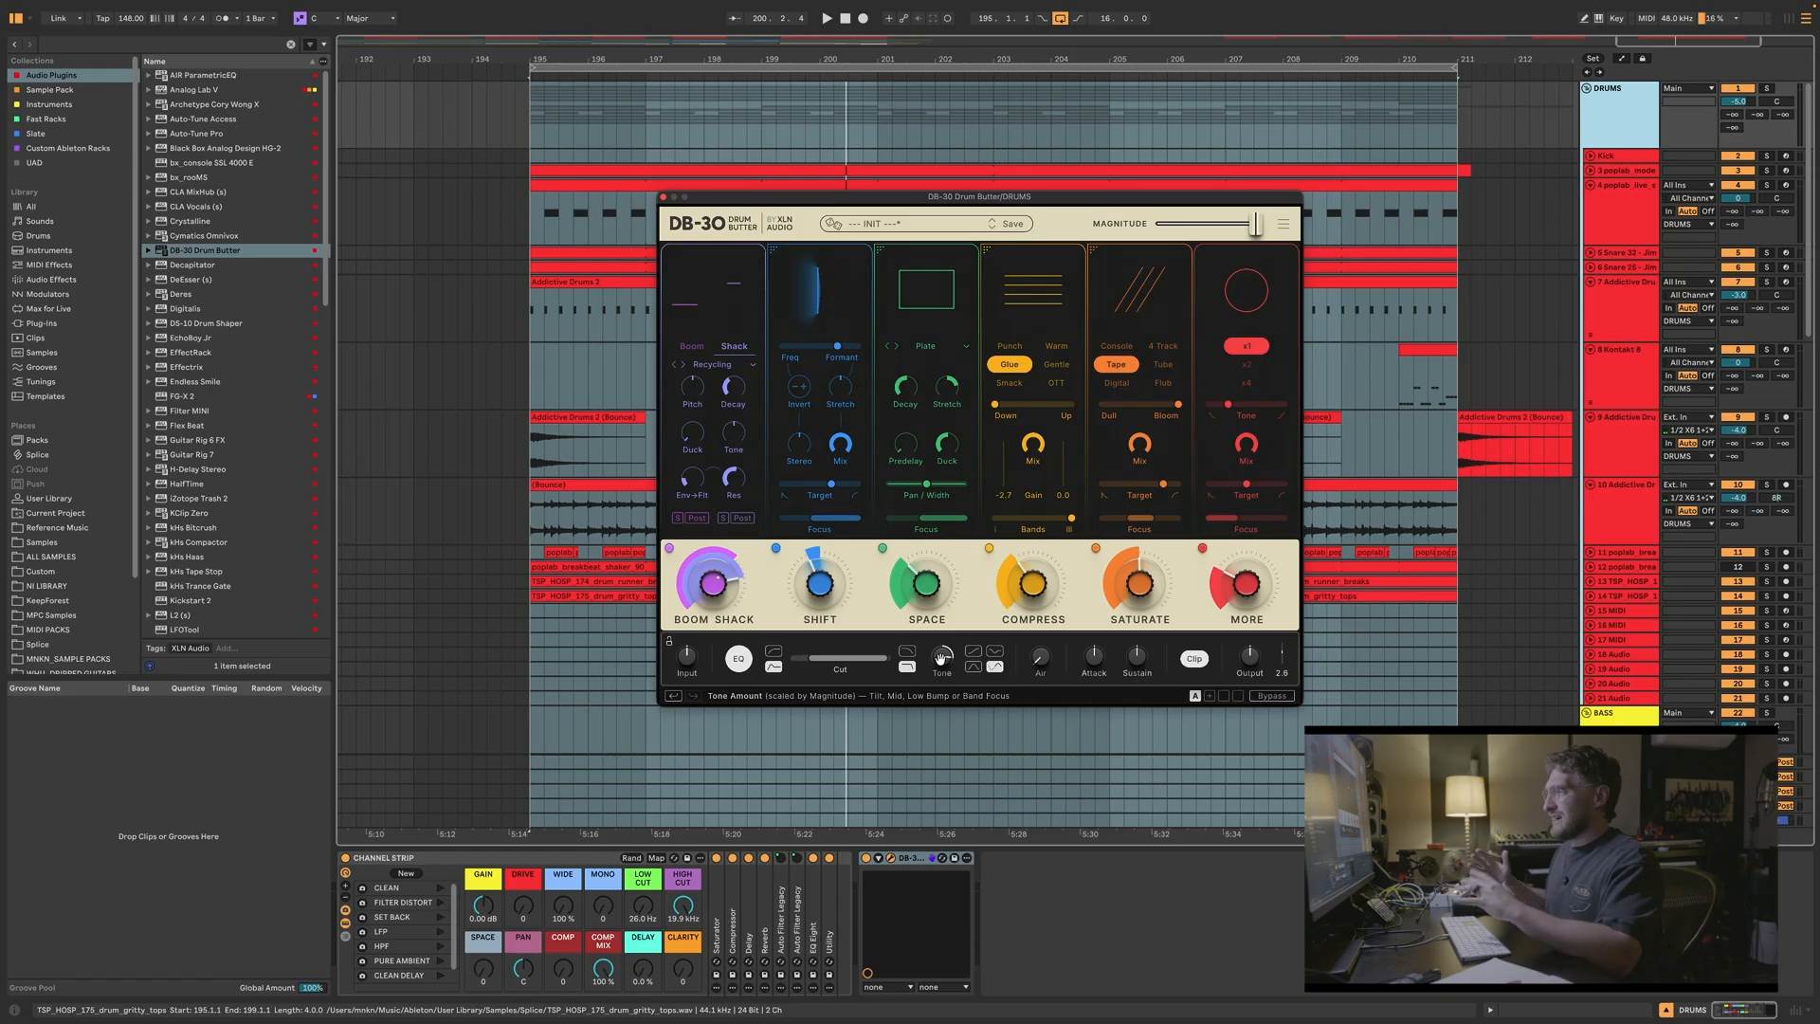
mouse_move(942, 658)
mouse_down()
mouse_move(941, 692)
mouse_move(941, 669)
mouse_up()
key(space)
key(space)
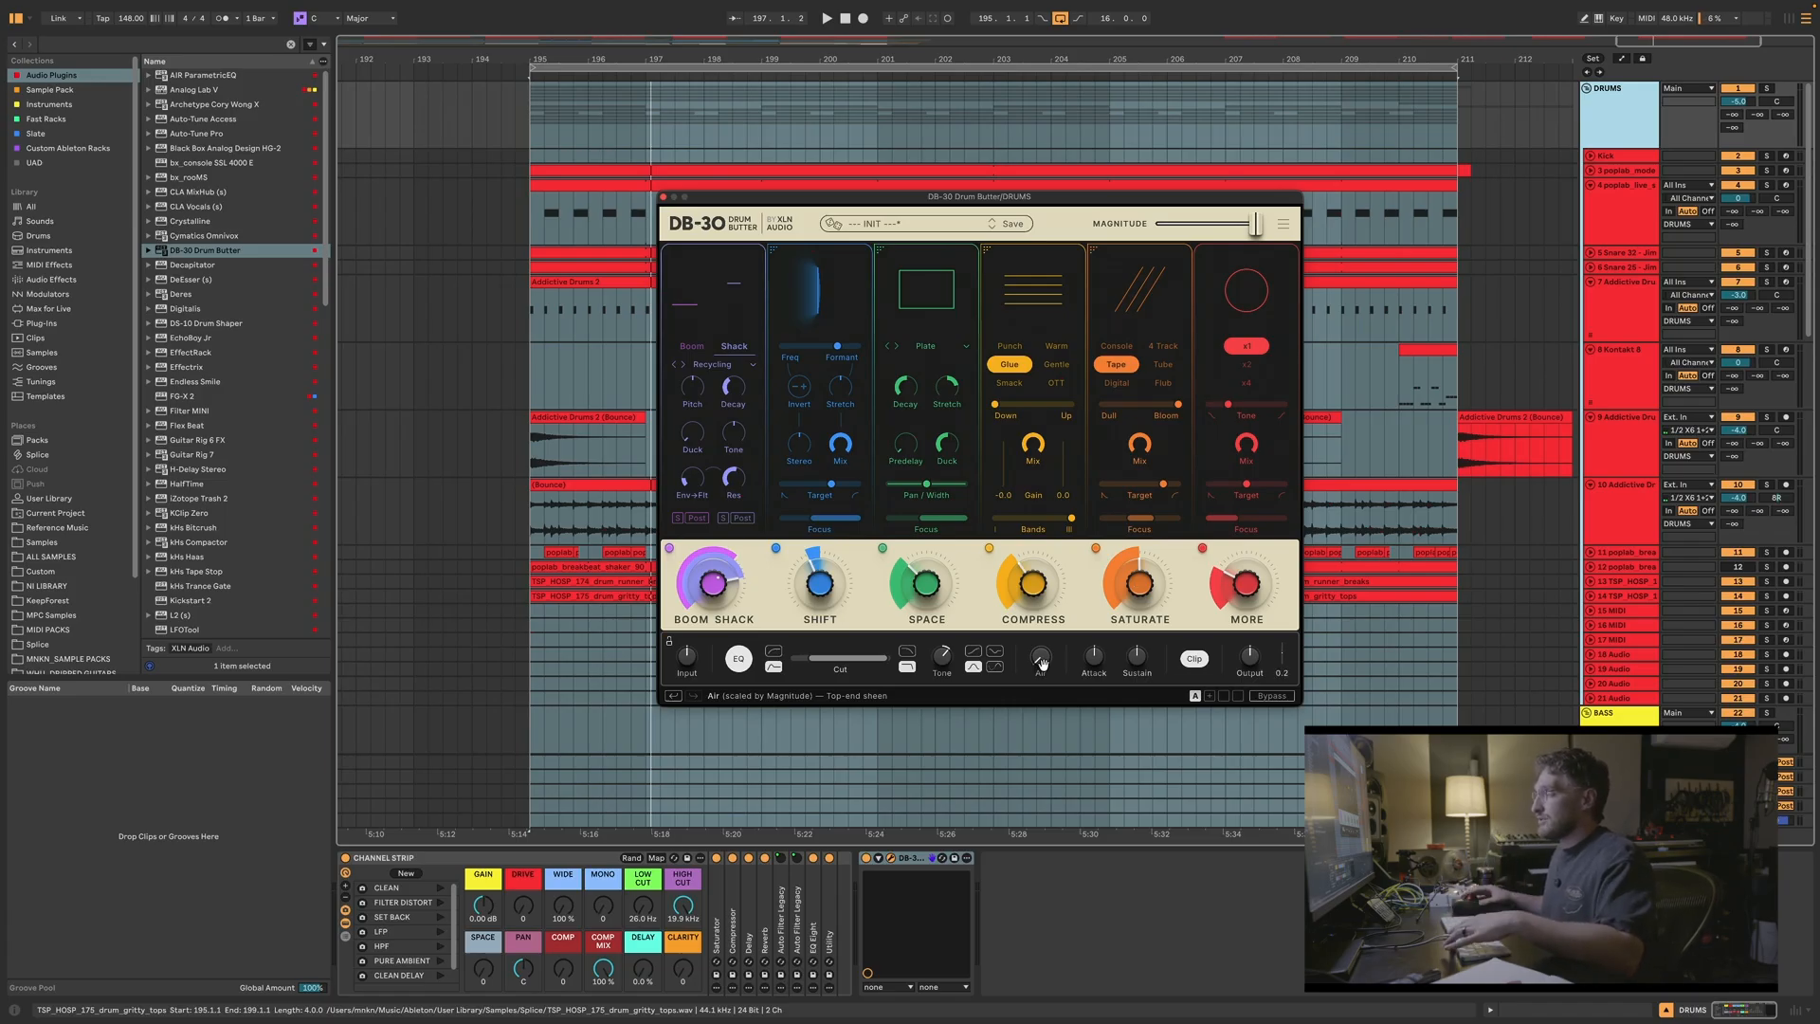
Step: Raise the Air amount with the drums playing, and try increased Attack and Sustain amounts
key(space)
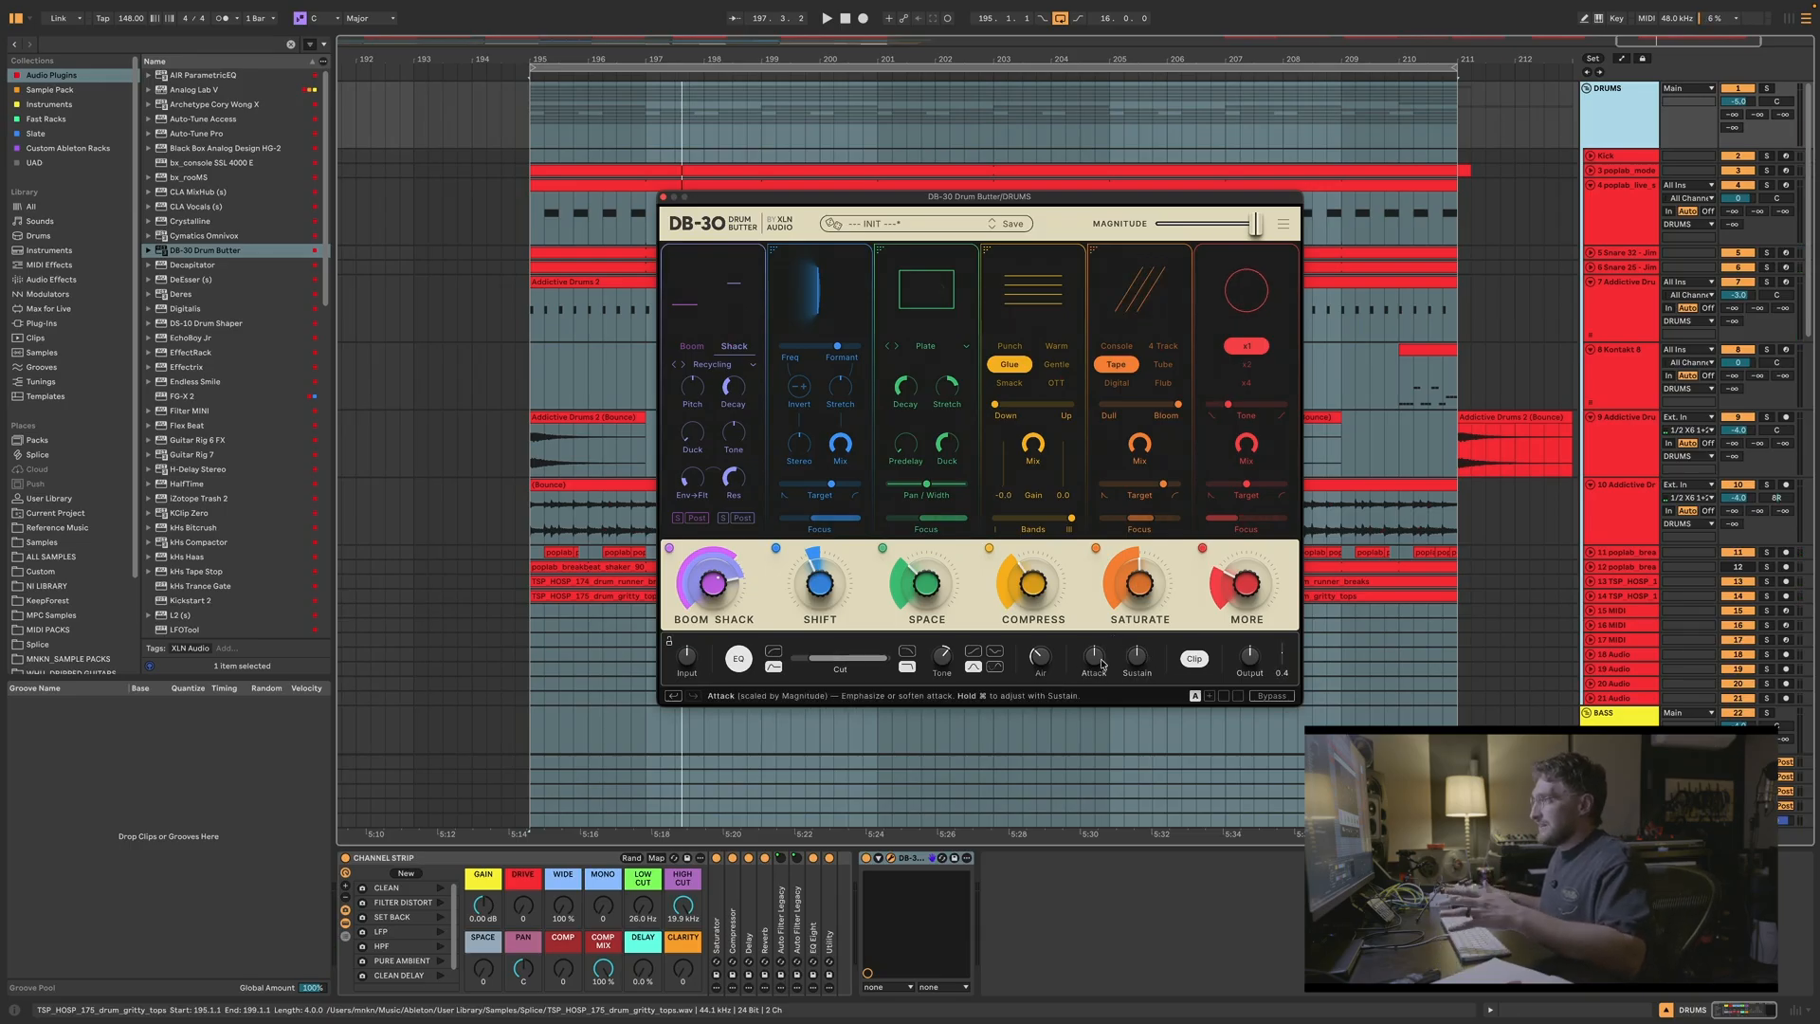
drag(1101, 664, 1101, 646)
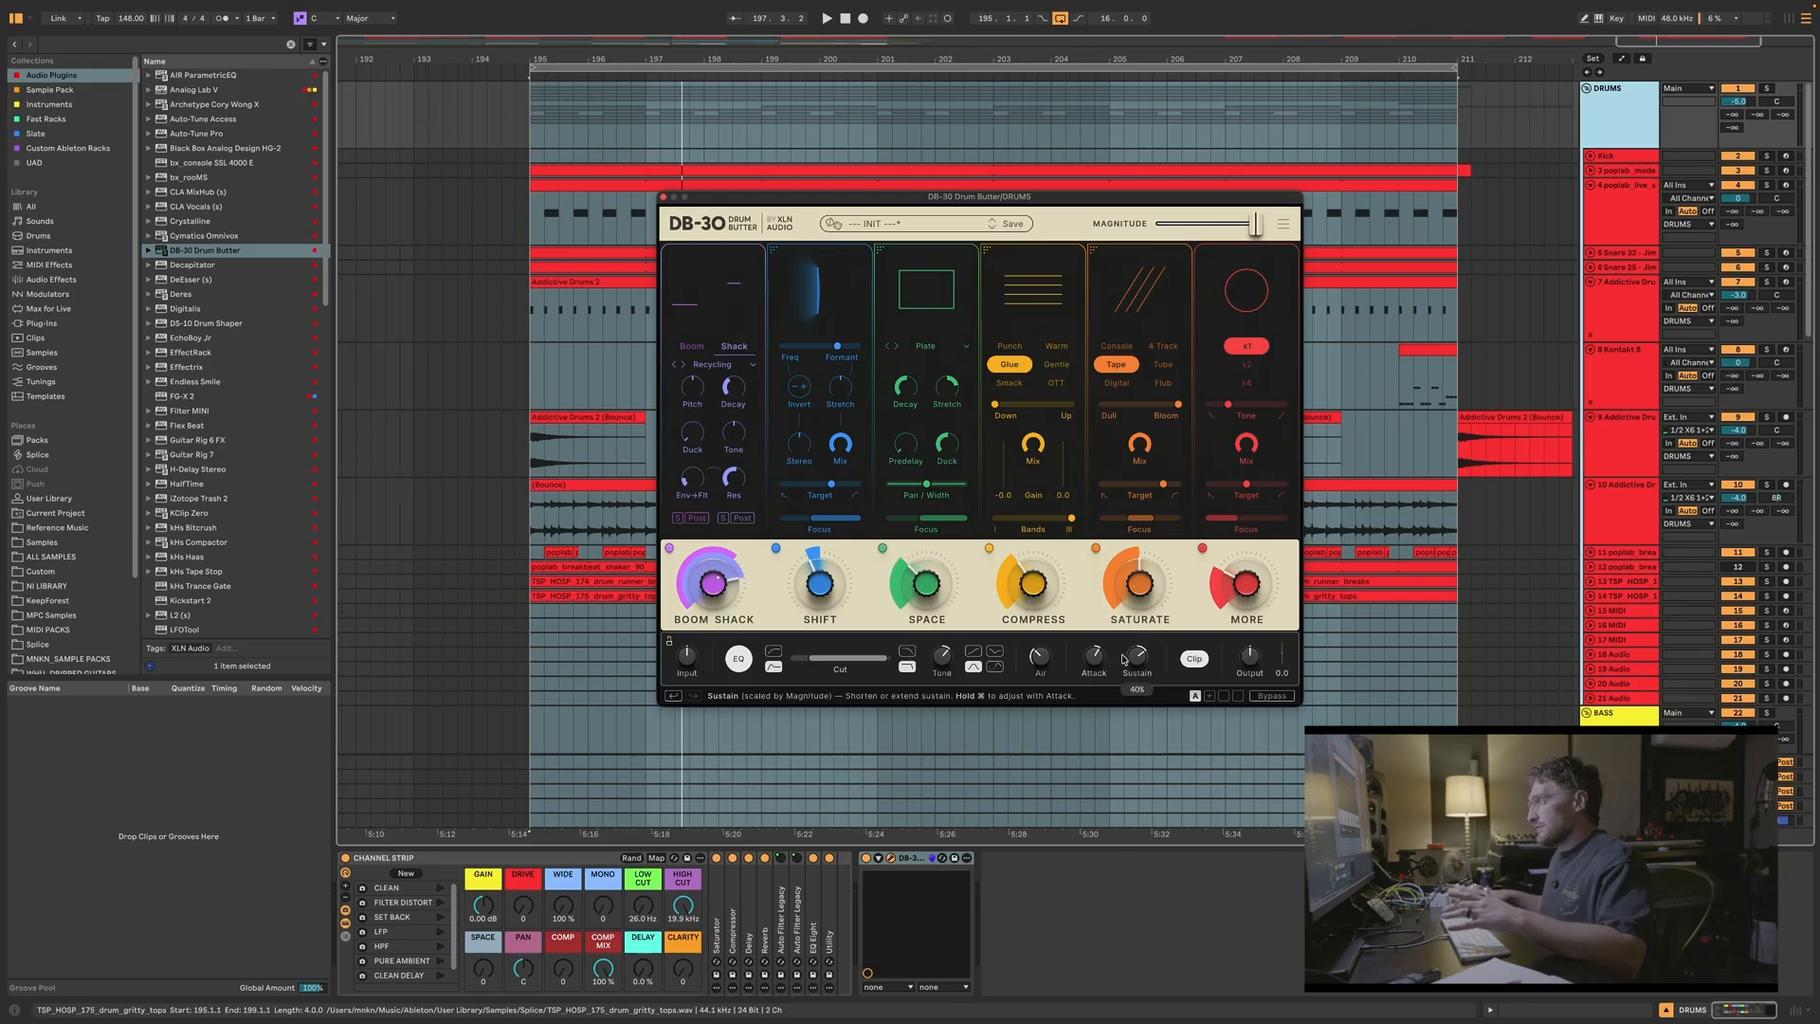
drag(1123, 659, 1124, 643)
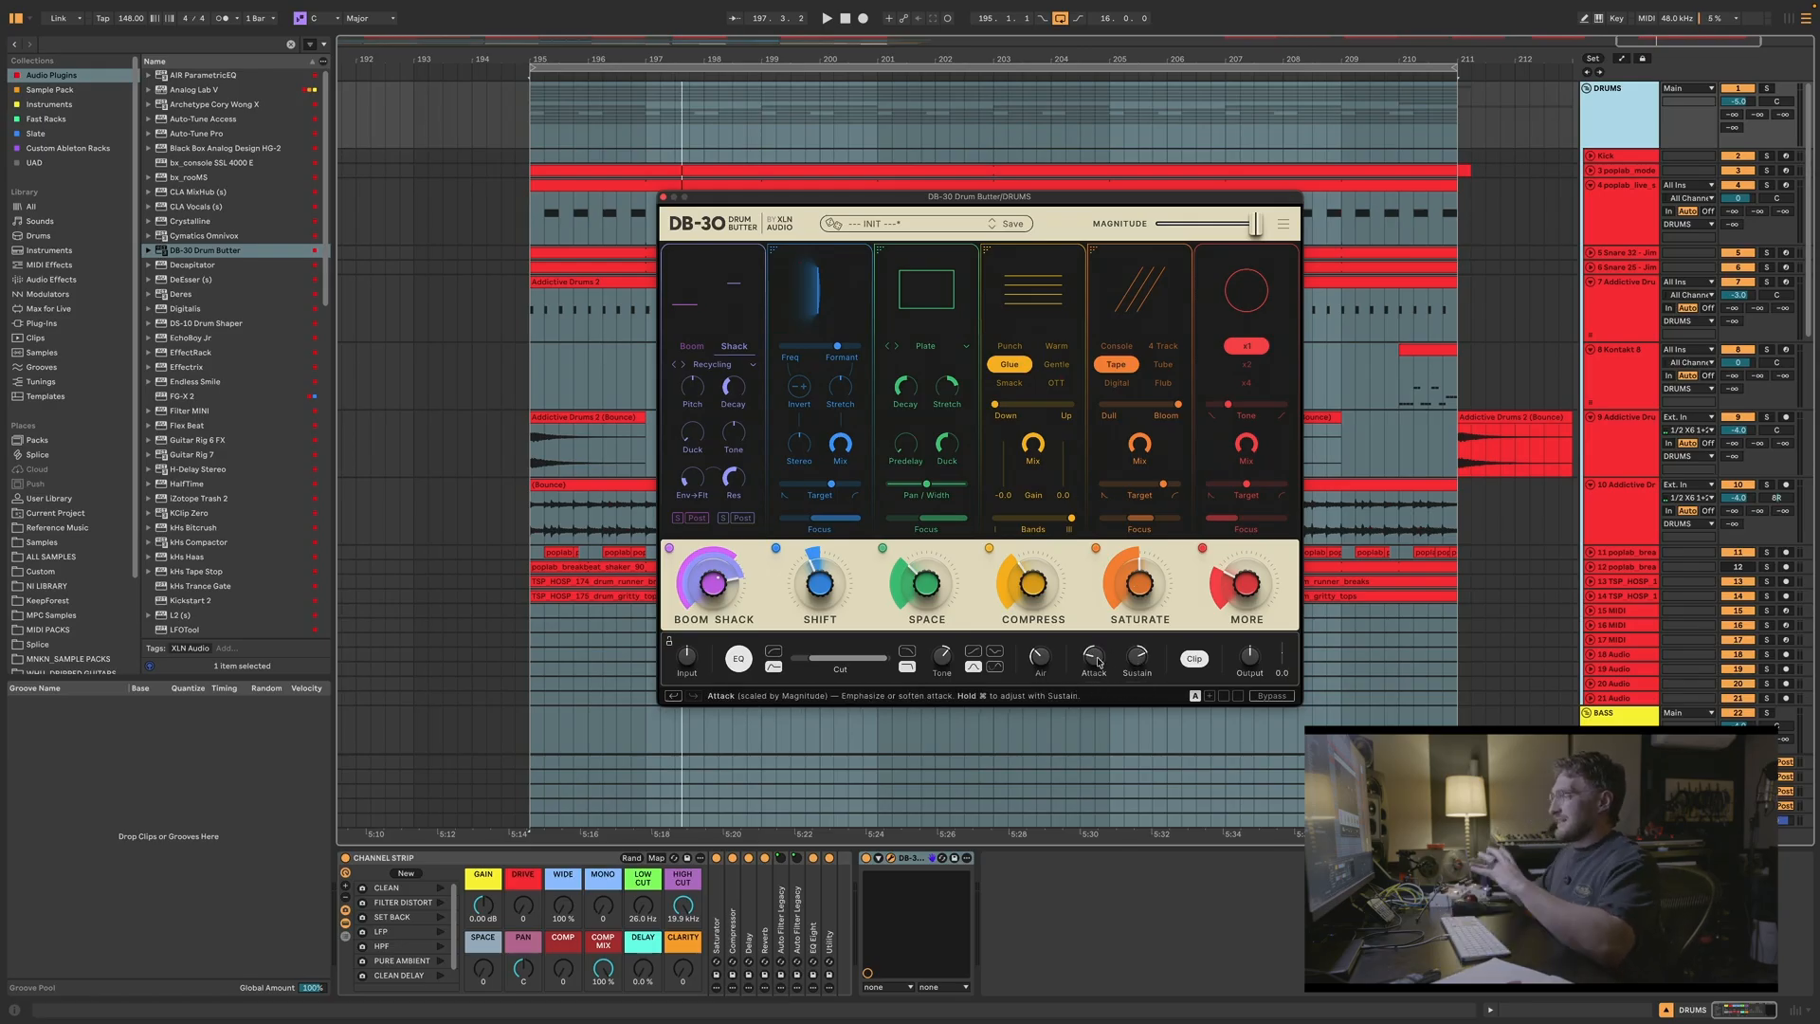
Step: Compare contrasting Attack and Sustain amounts while the drums play, raising the Attack to about 43%
key(space)
drag(1093, 656, 1094, 664)
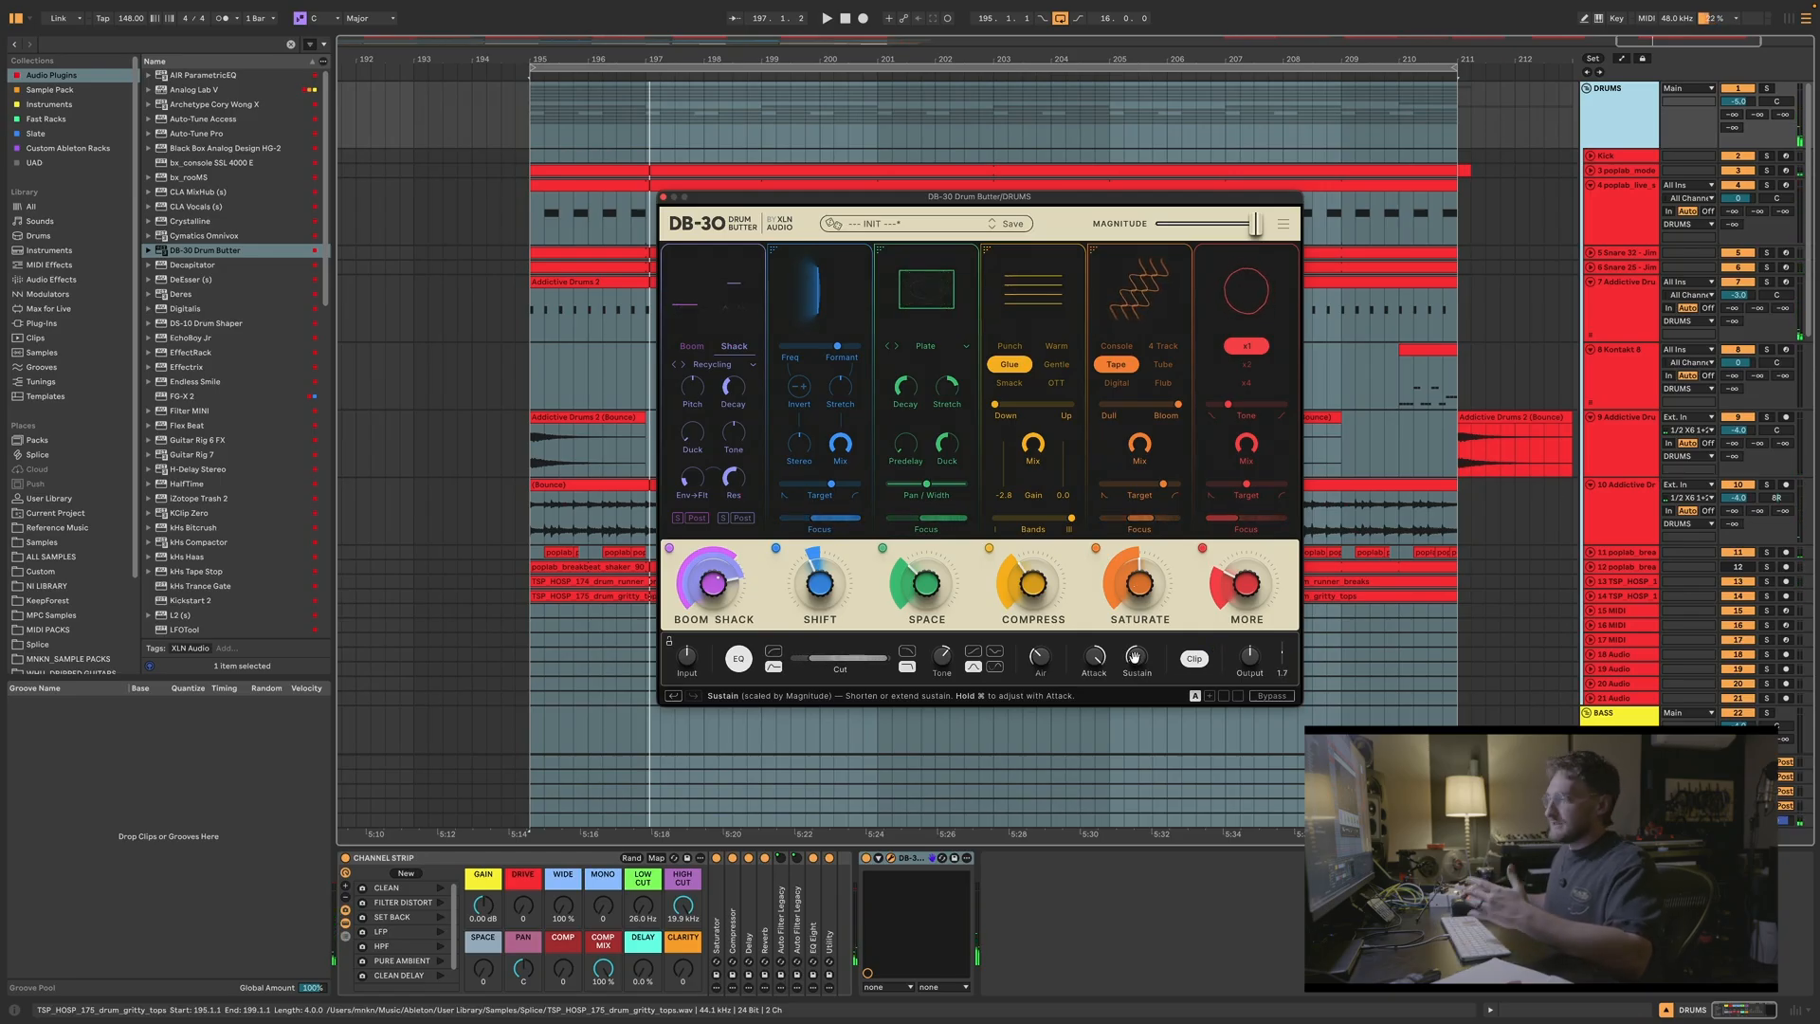
drag(1135, 656, 1135, 720)
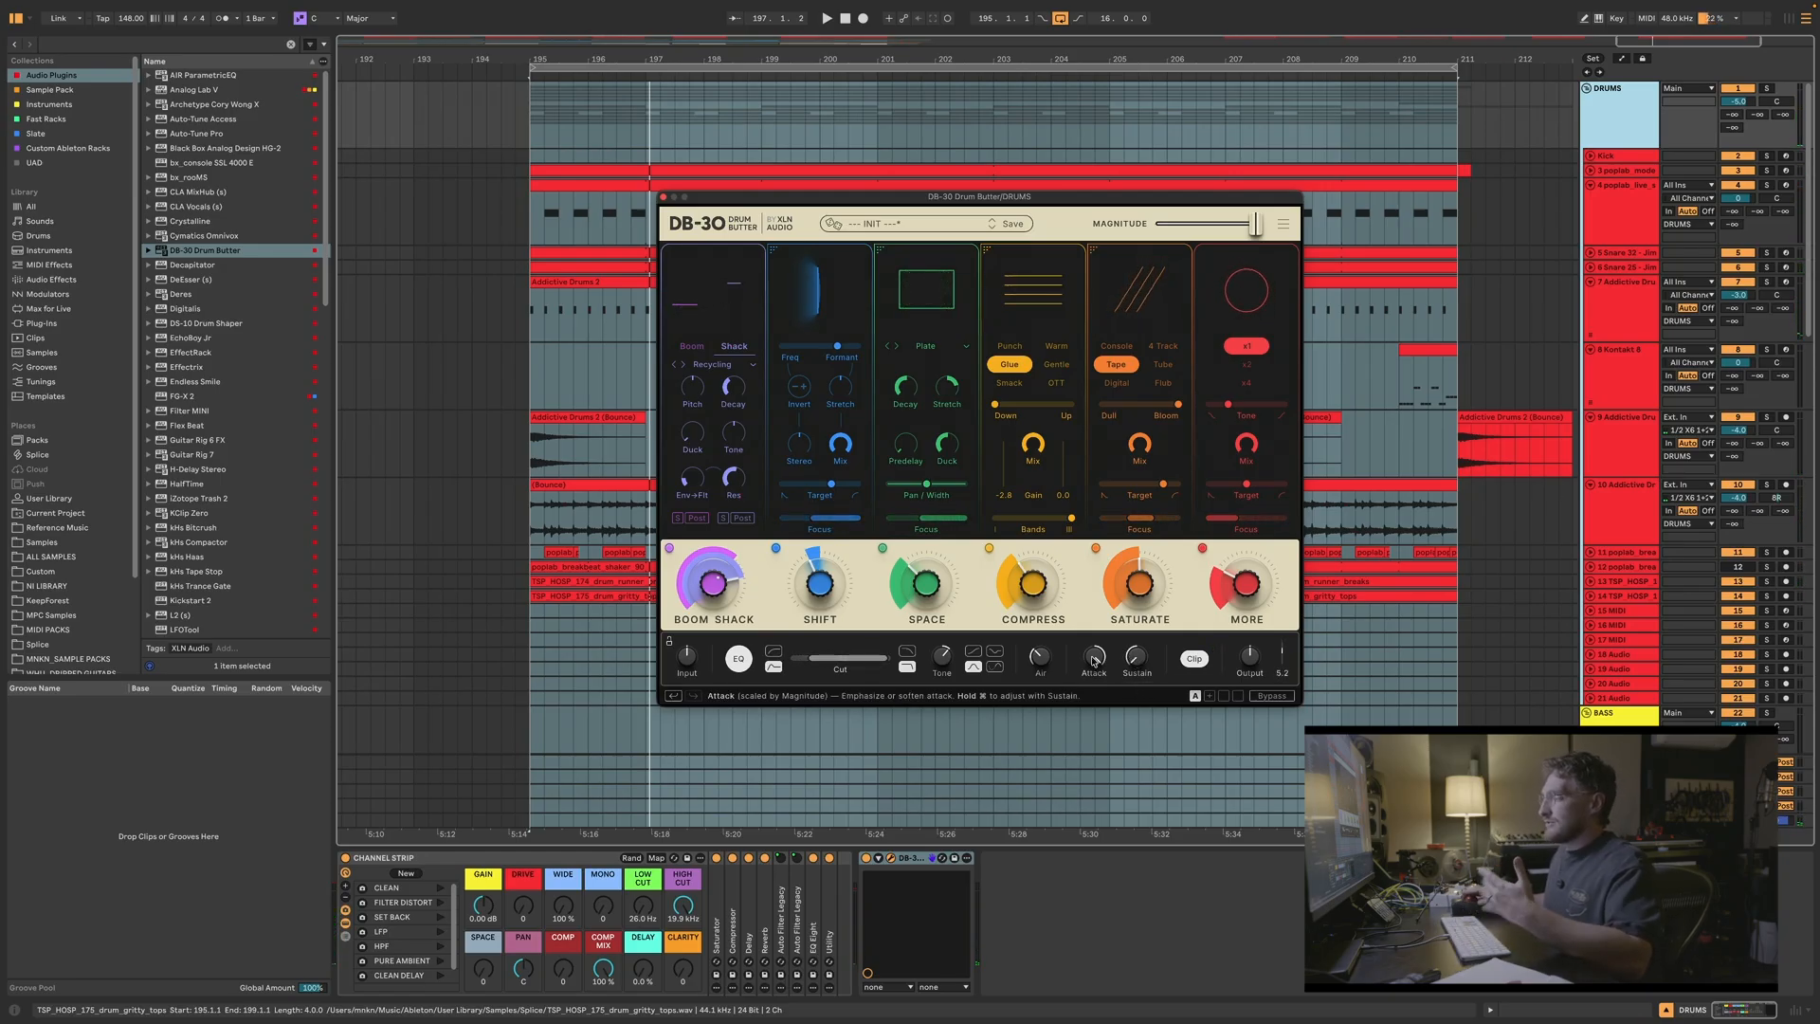
key(space)
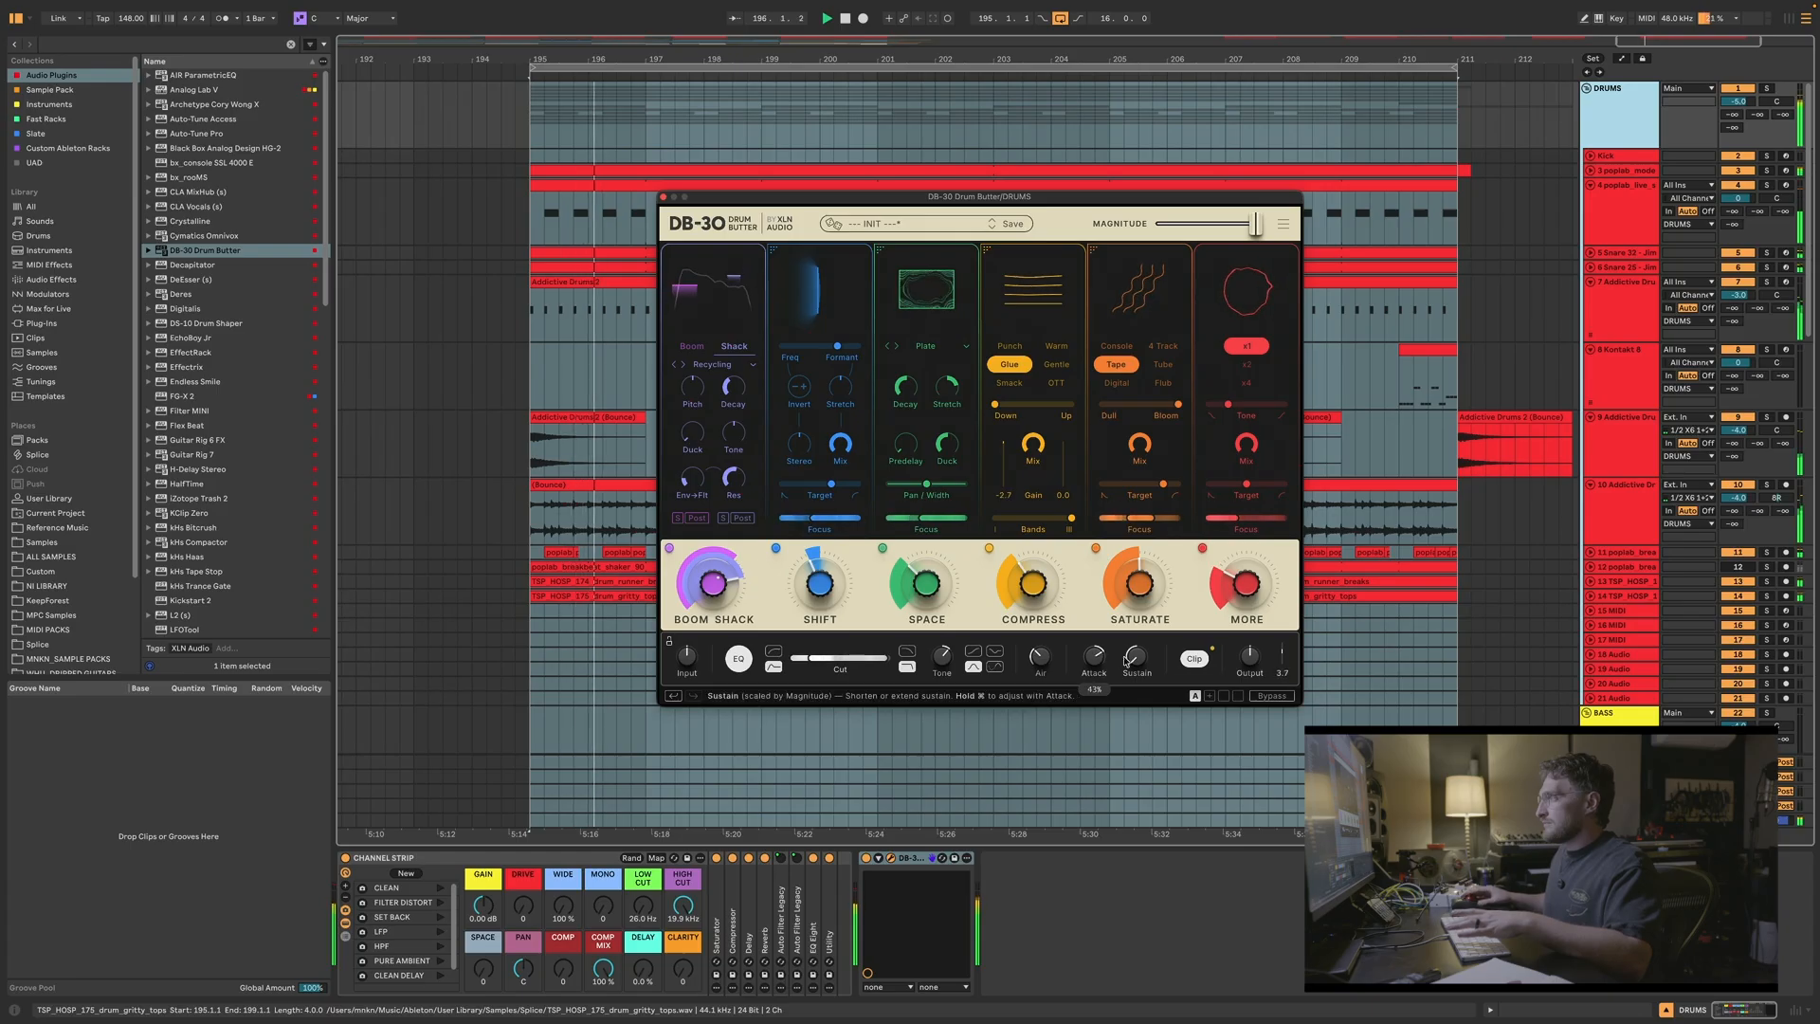
mouse_move(1128, 660)
mouse_down()
mouse_move(1128, 618)
mouse_move(1094, 667)
mouse_up()
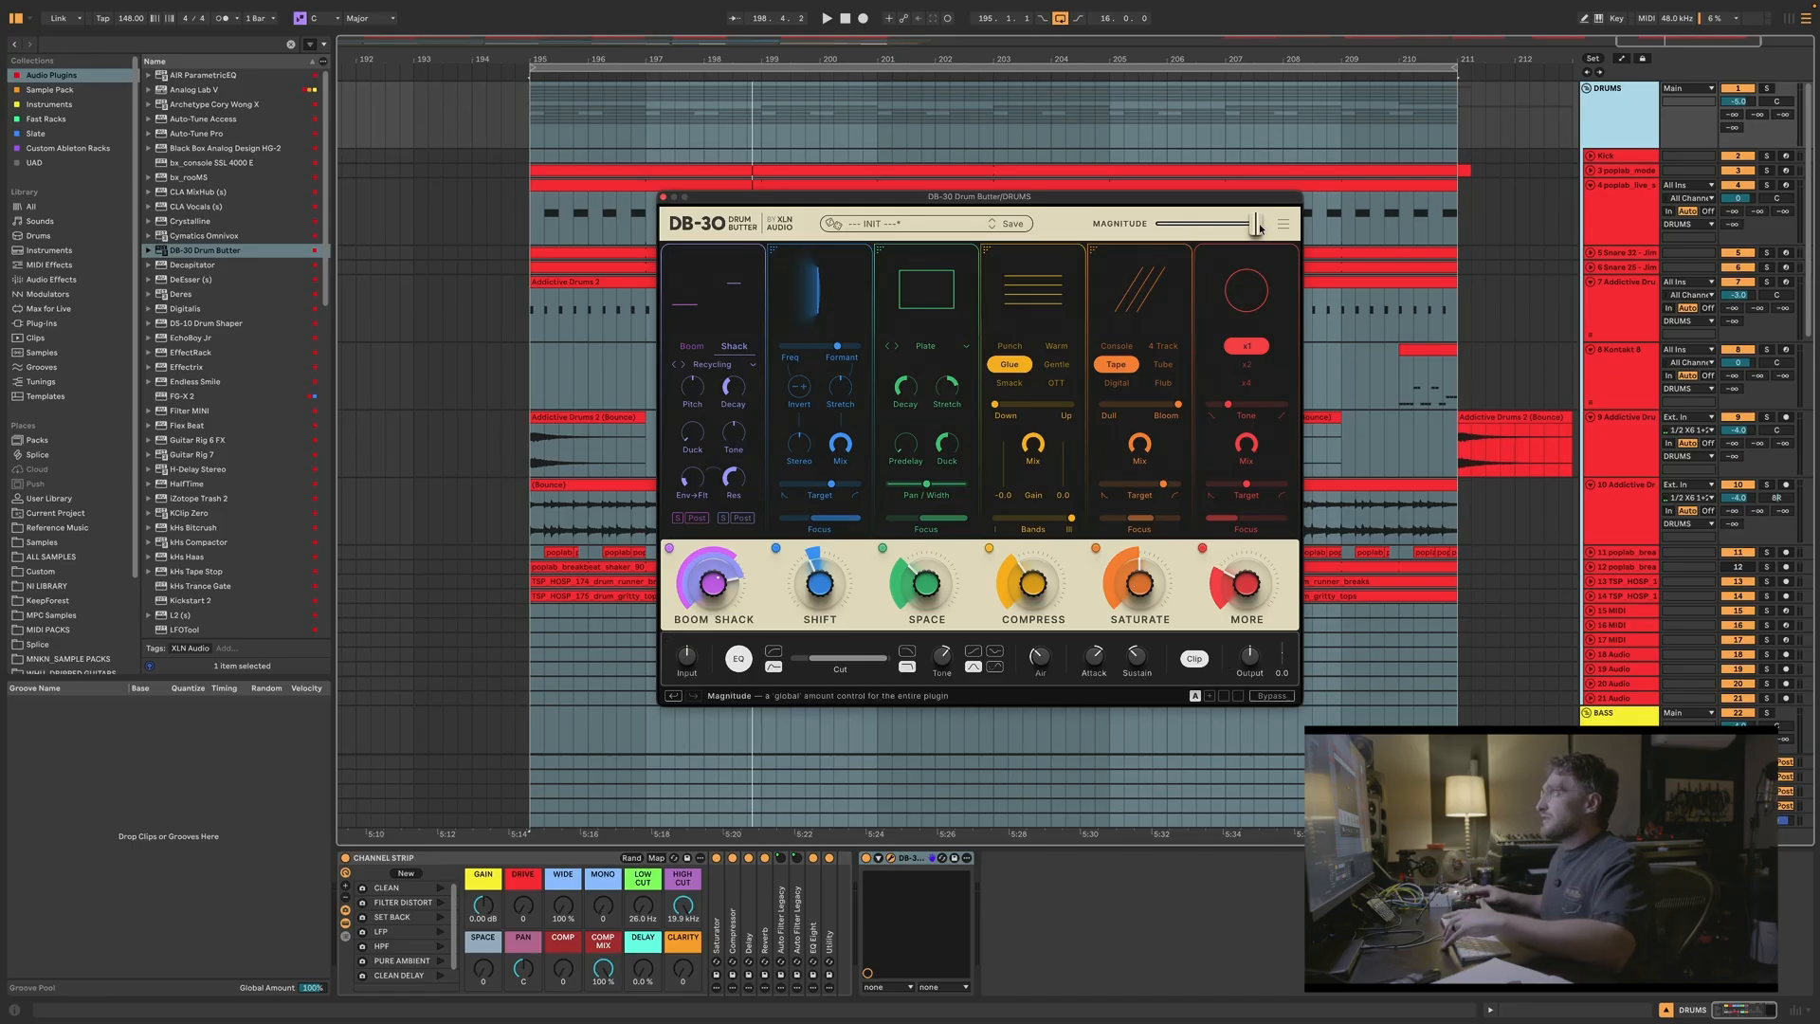
Step: Sweep the global Magnitude down and back up to 100% with playback stopped
drag(1194, 223, 1256, 224)
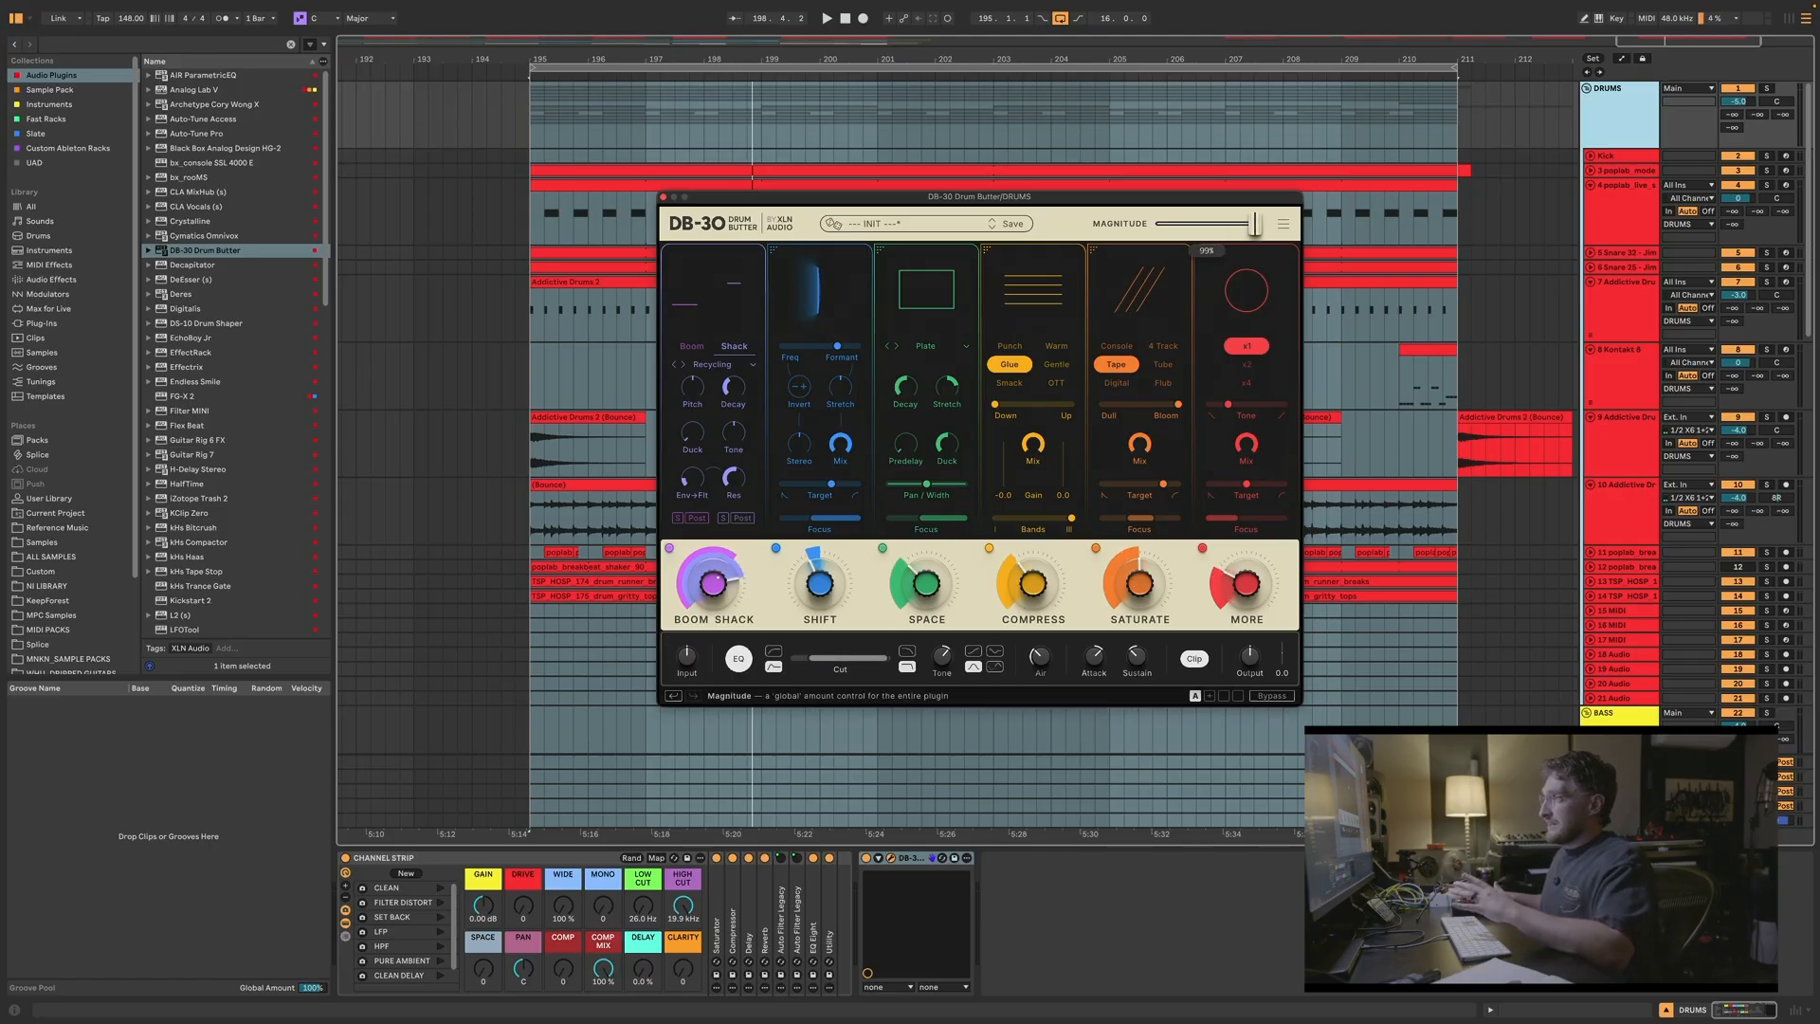
drag(1216, 224, 1257, 224)
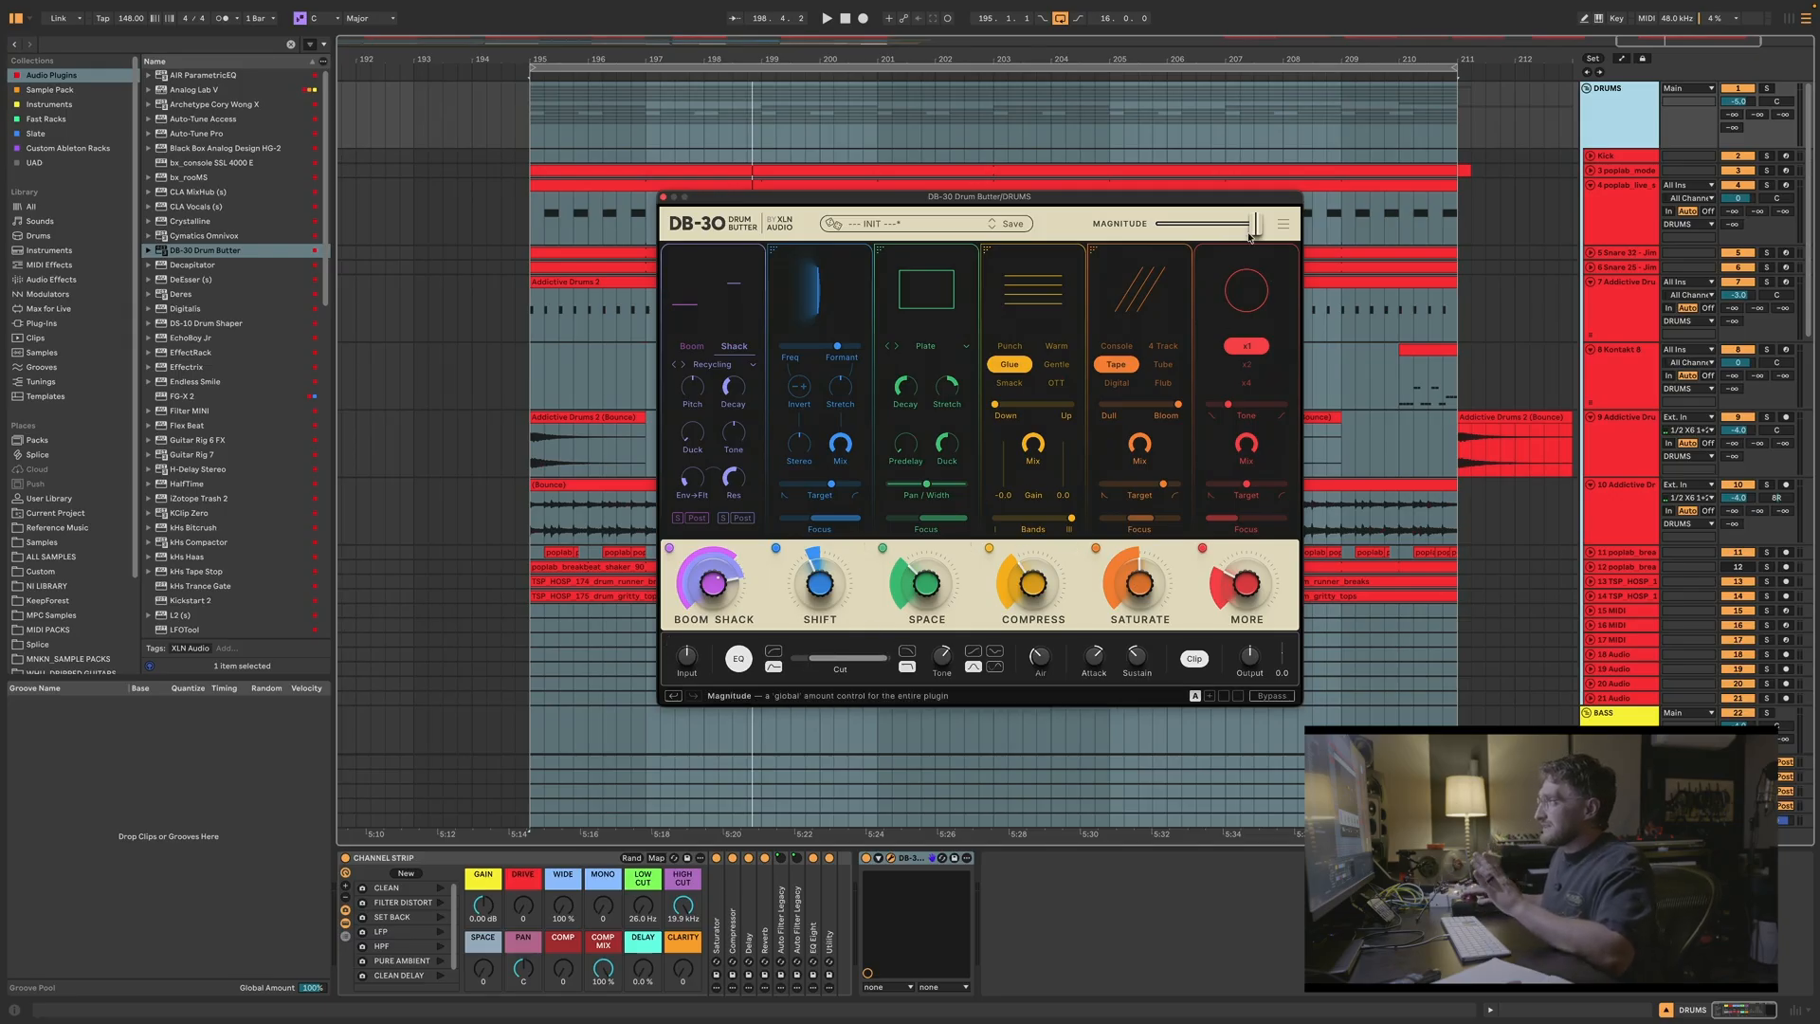
drag(1228, 224, 1256, 224)
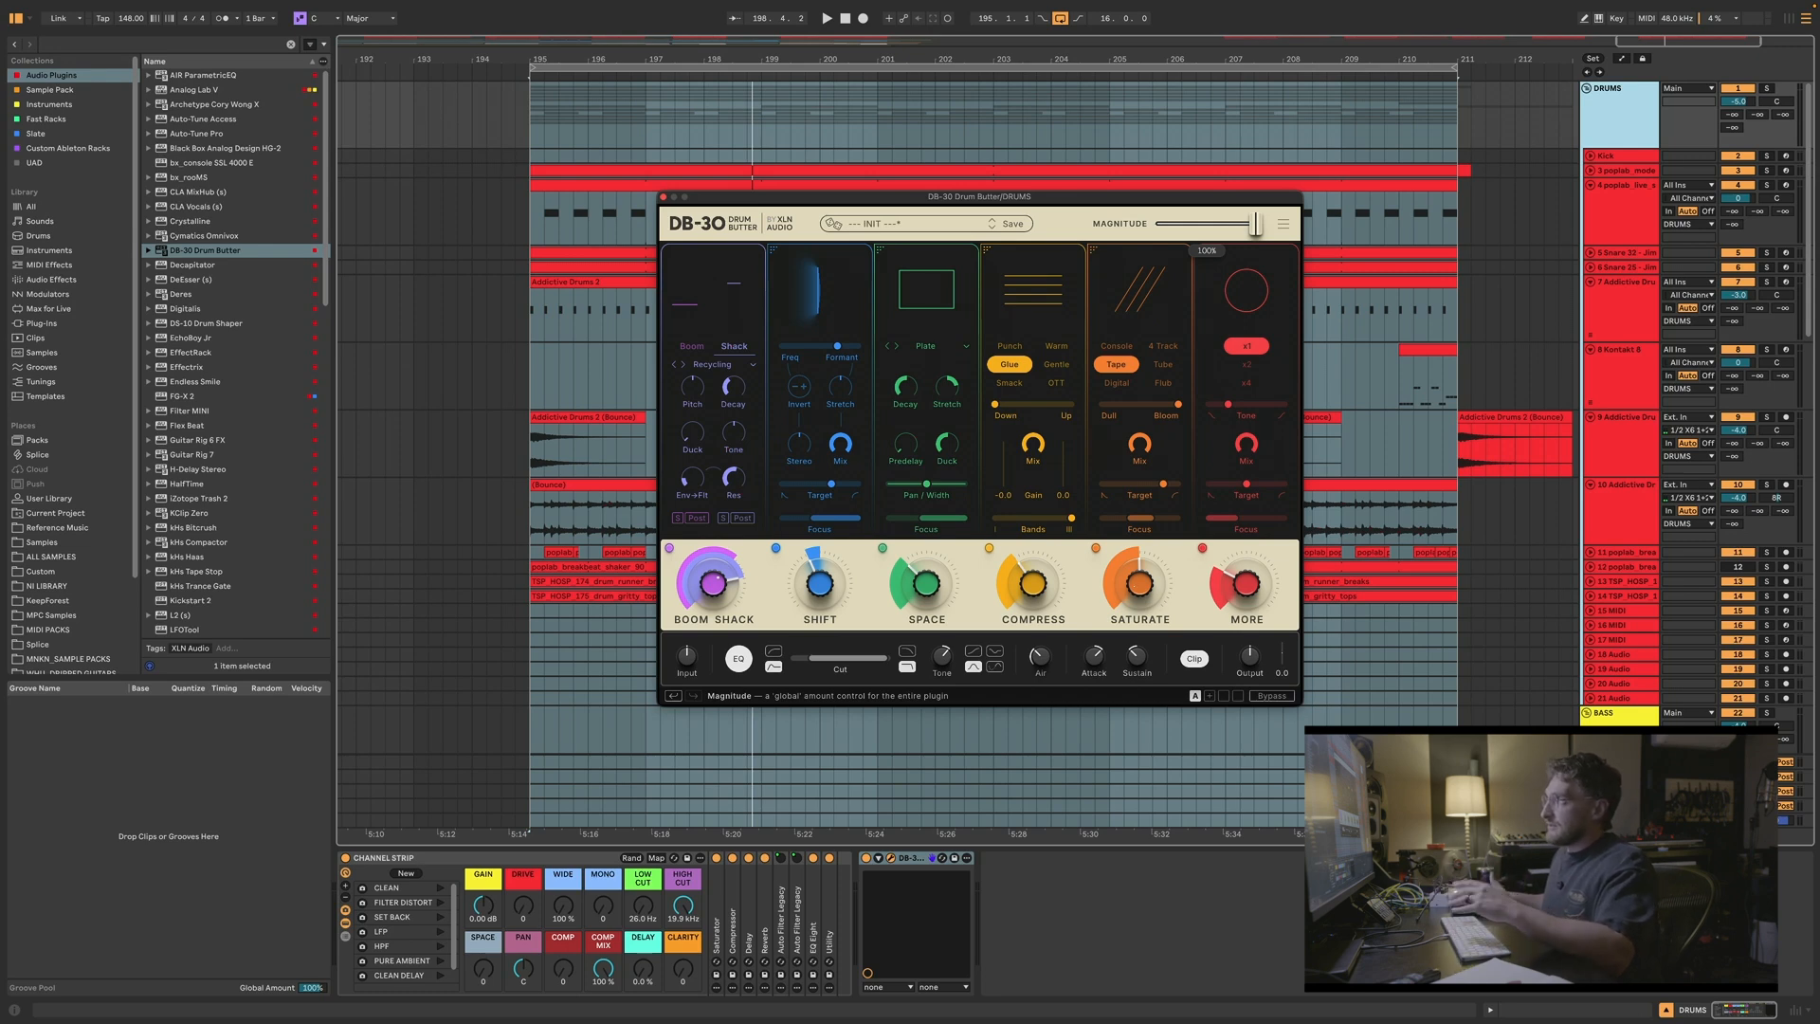
Step: Play the drums at full Magnitude and lower the global Magnitude to 0%
key(space)
mouse_move(1257, 224)
mouse_down()
mouse_move(1157, 223)
mouse_move(1256, 225)
mouse_up()
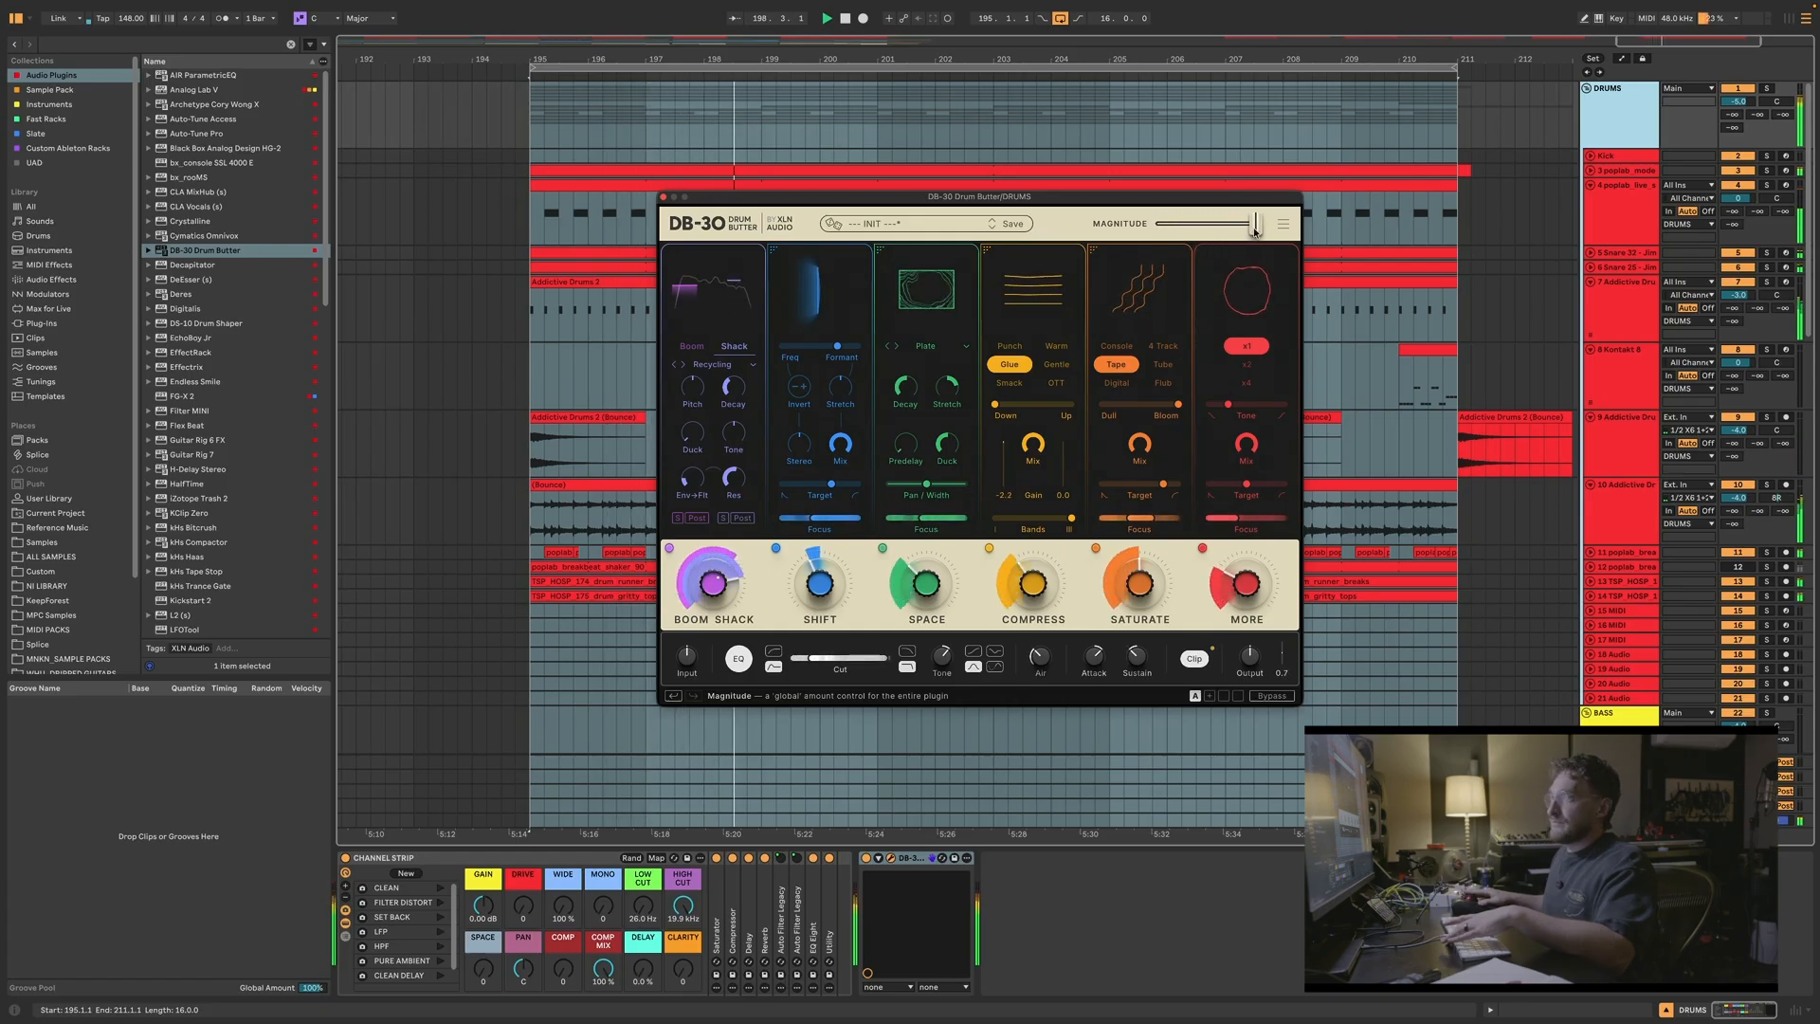
drag(1256, 225, 1158, 224)
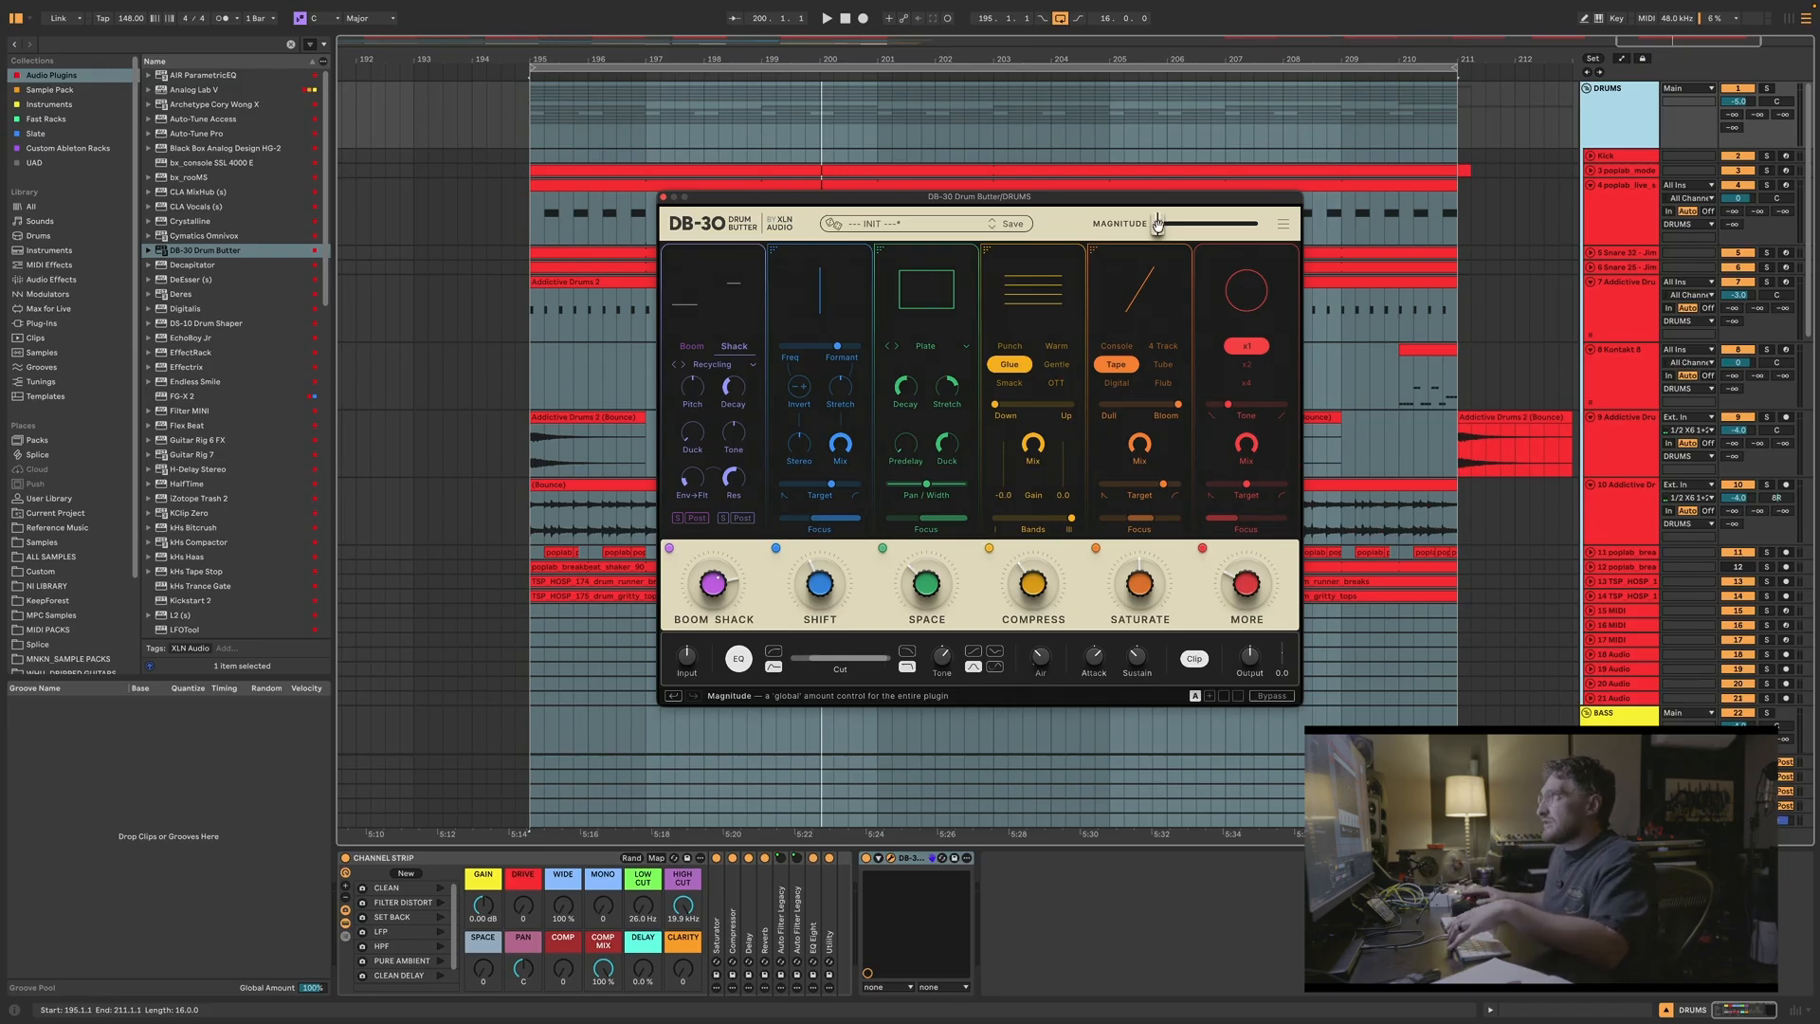
Step: Raise the Magnitude to about three quarters during playback, and play the drums with the DB-30 device bypassed for comparison
key(space)
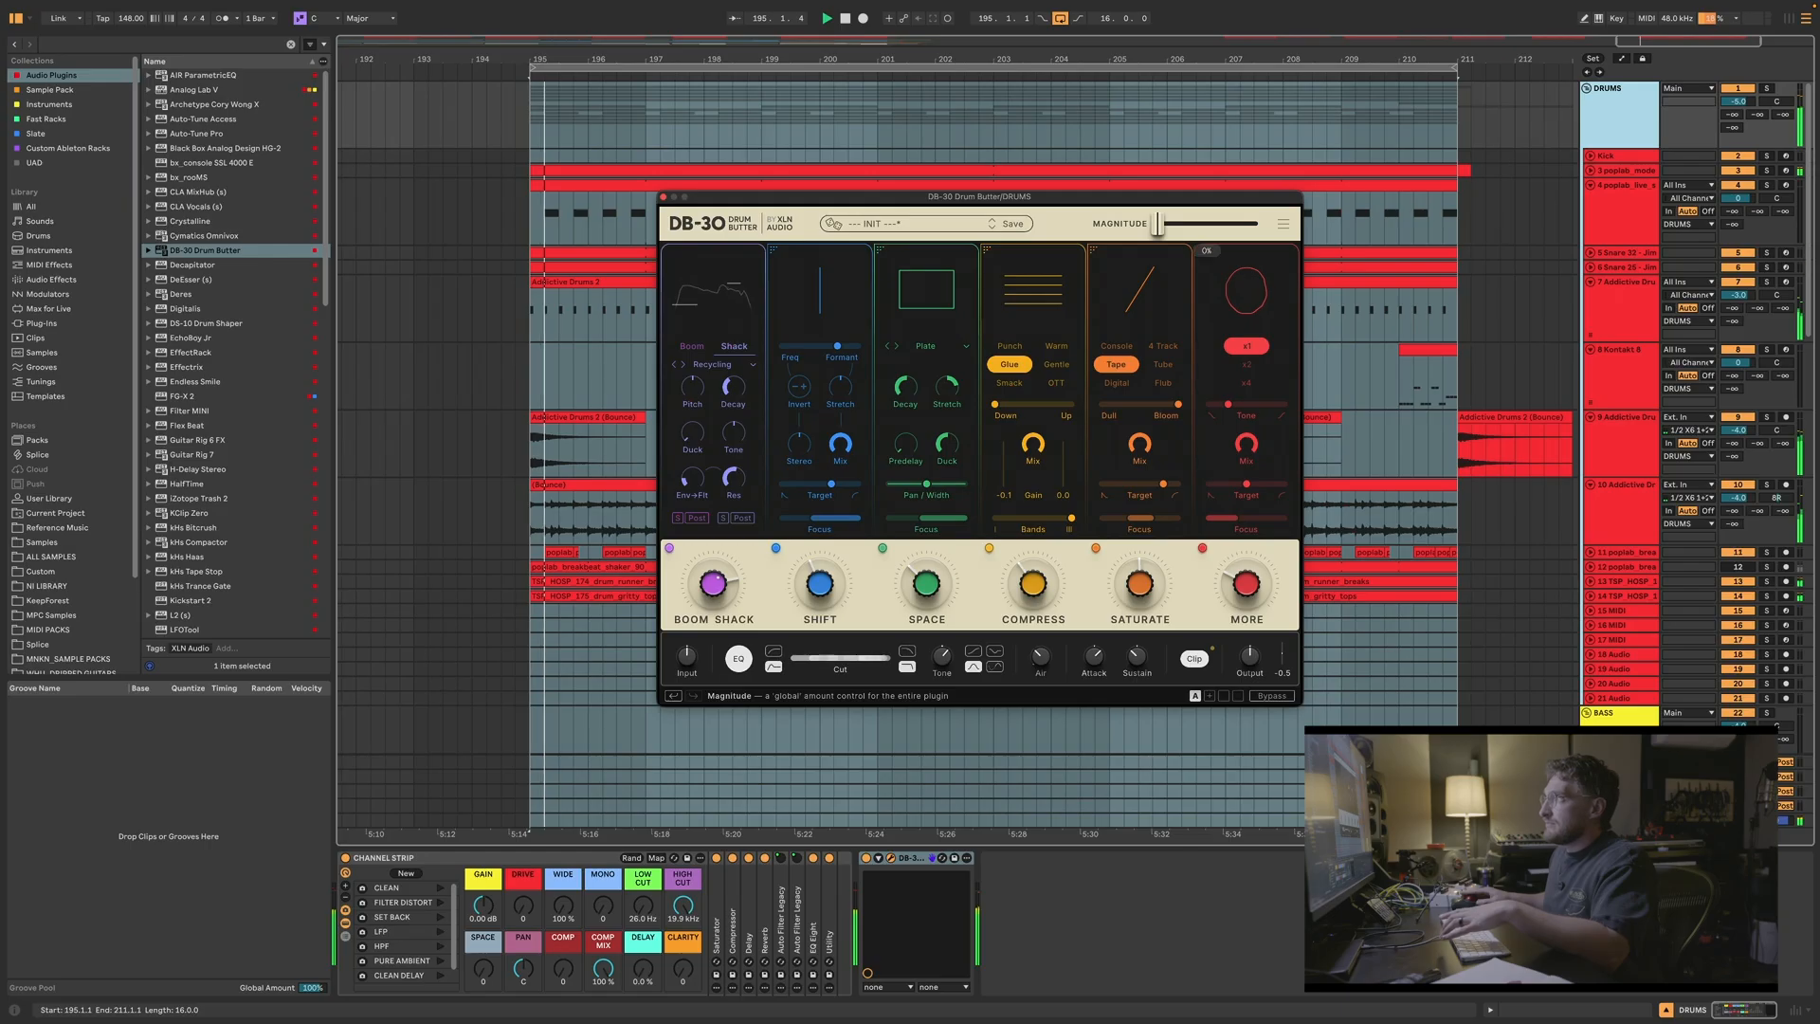
drag(1158, 220, 1223, 224)
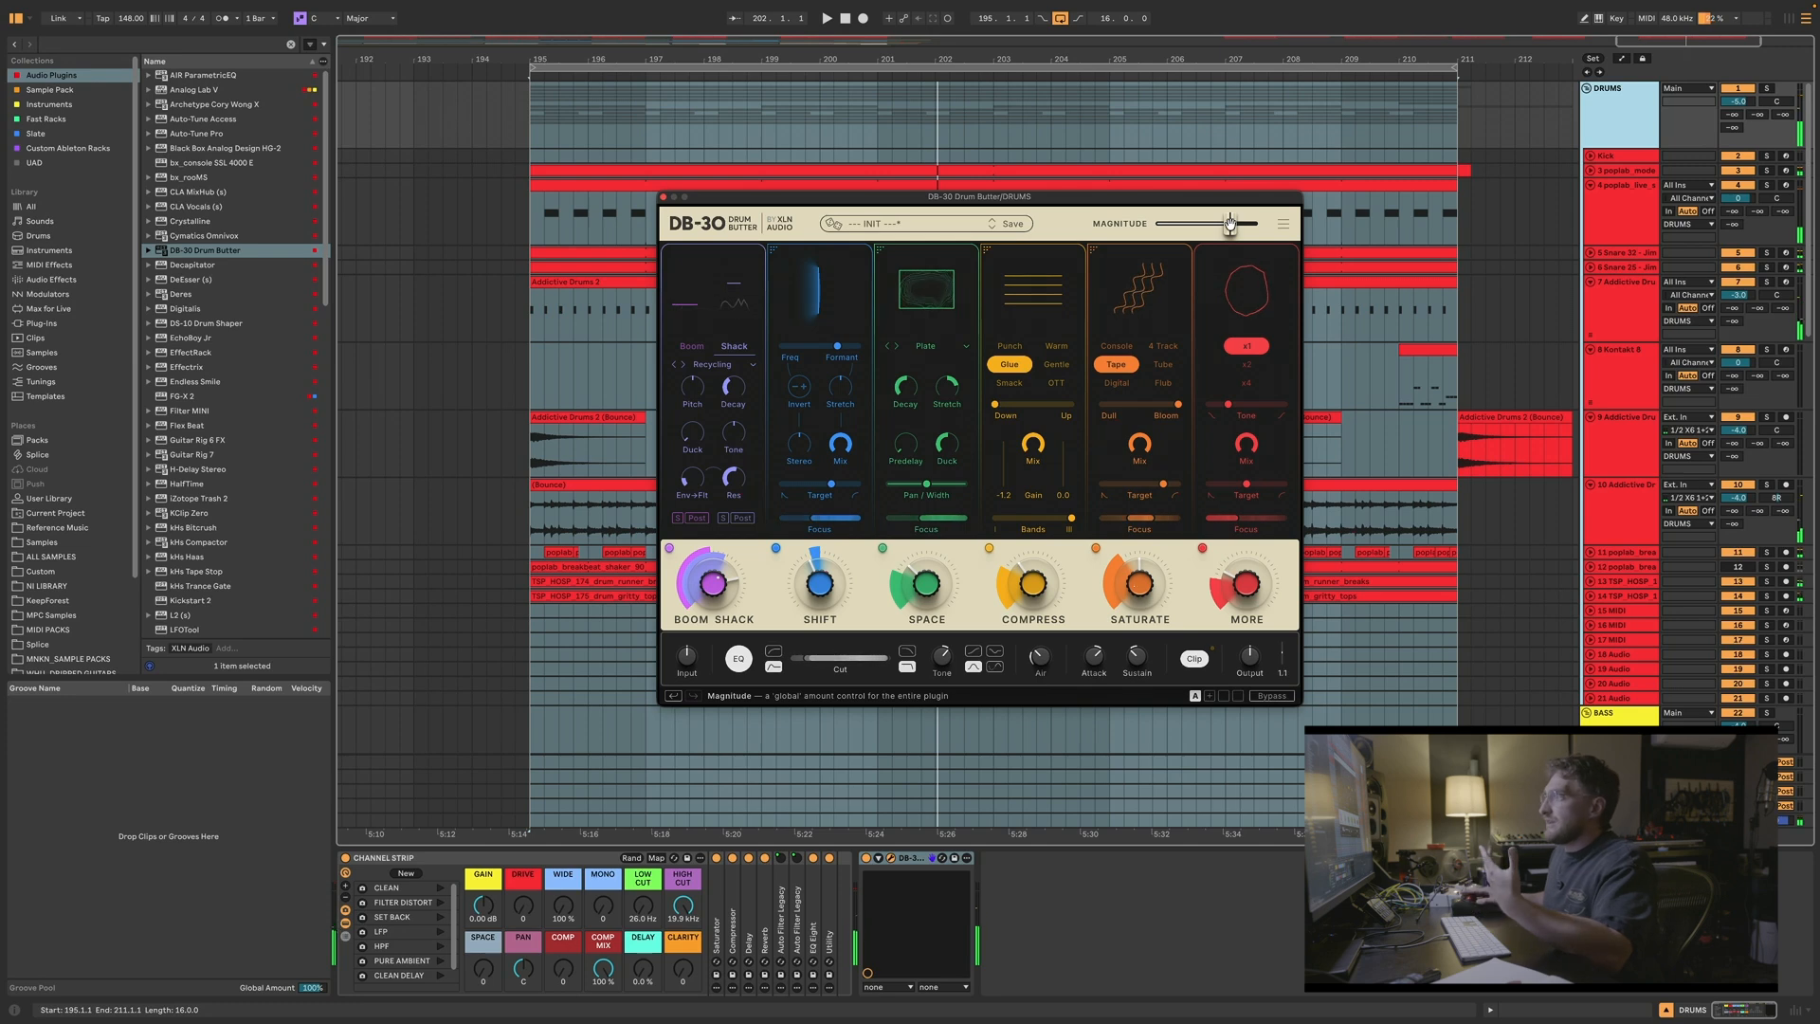
key(space)
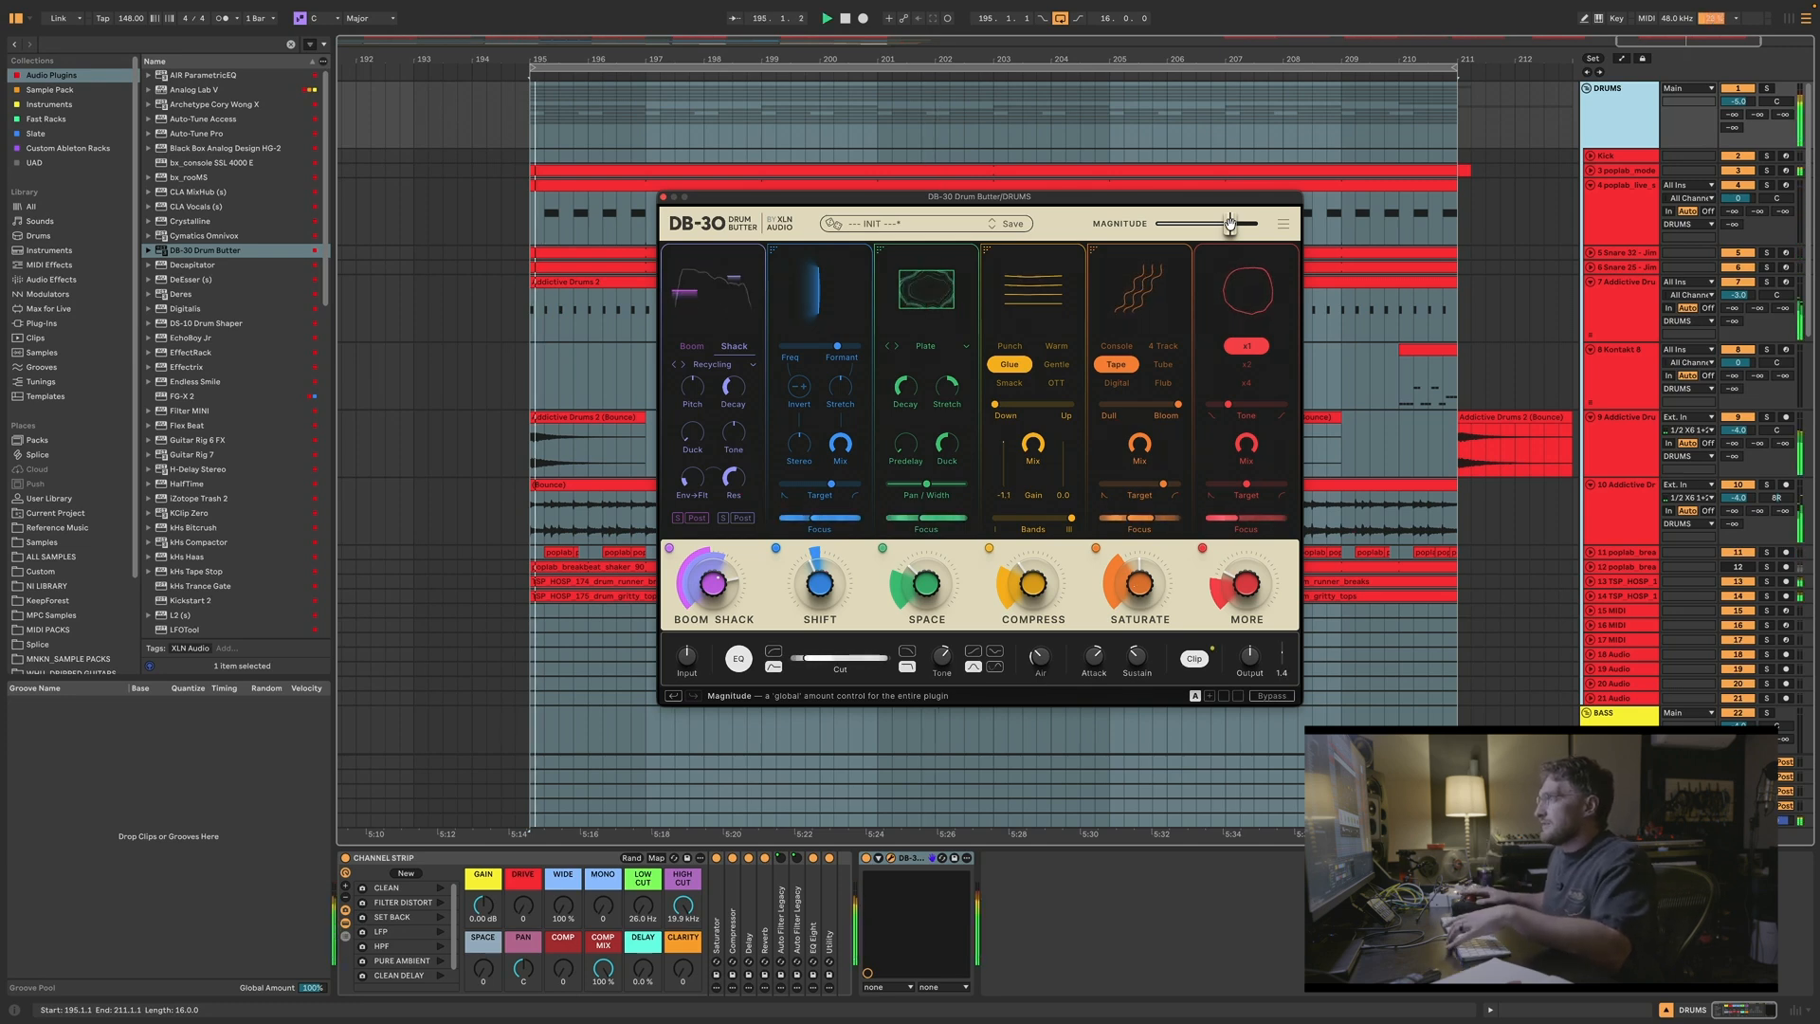
drag(1230, 224, 1234, 224)
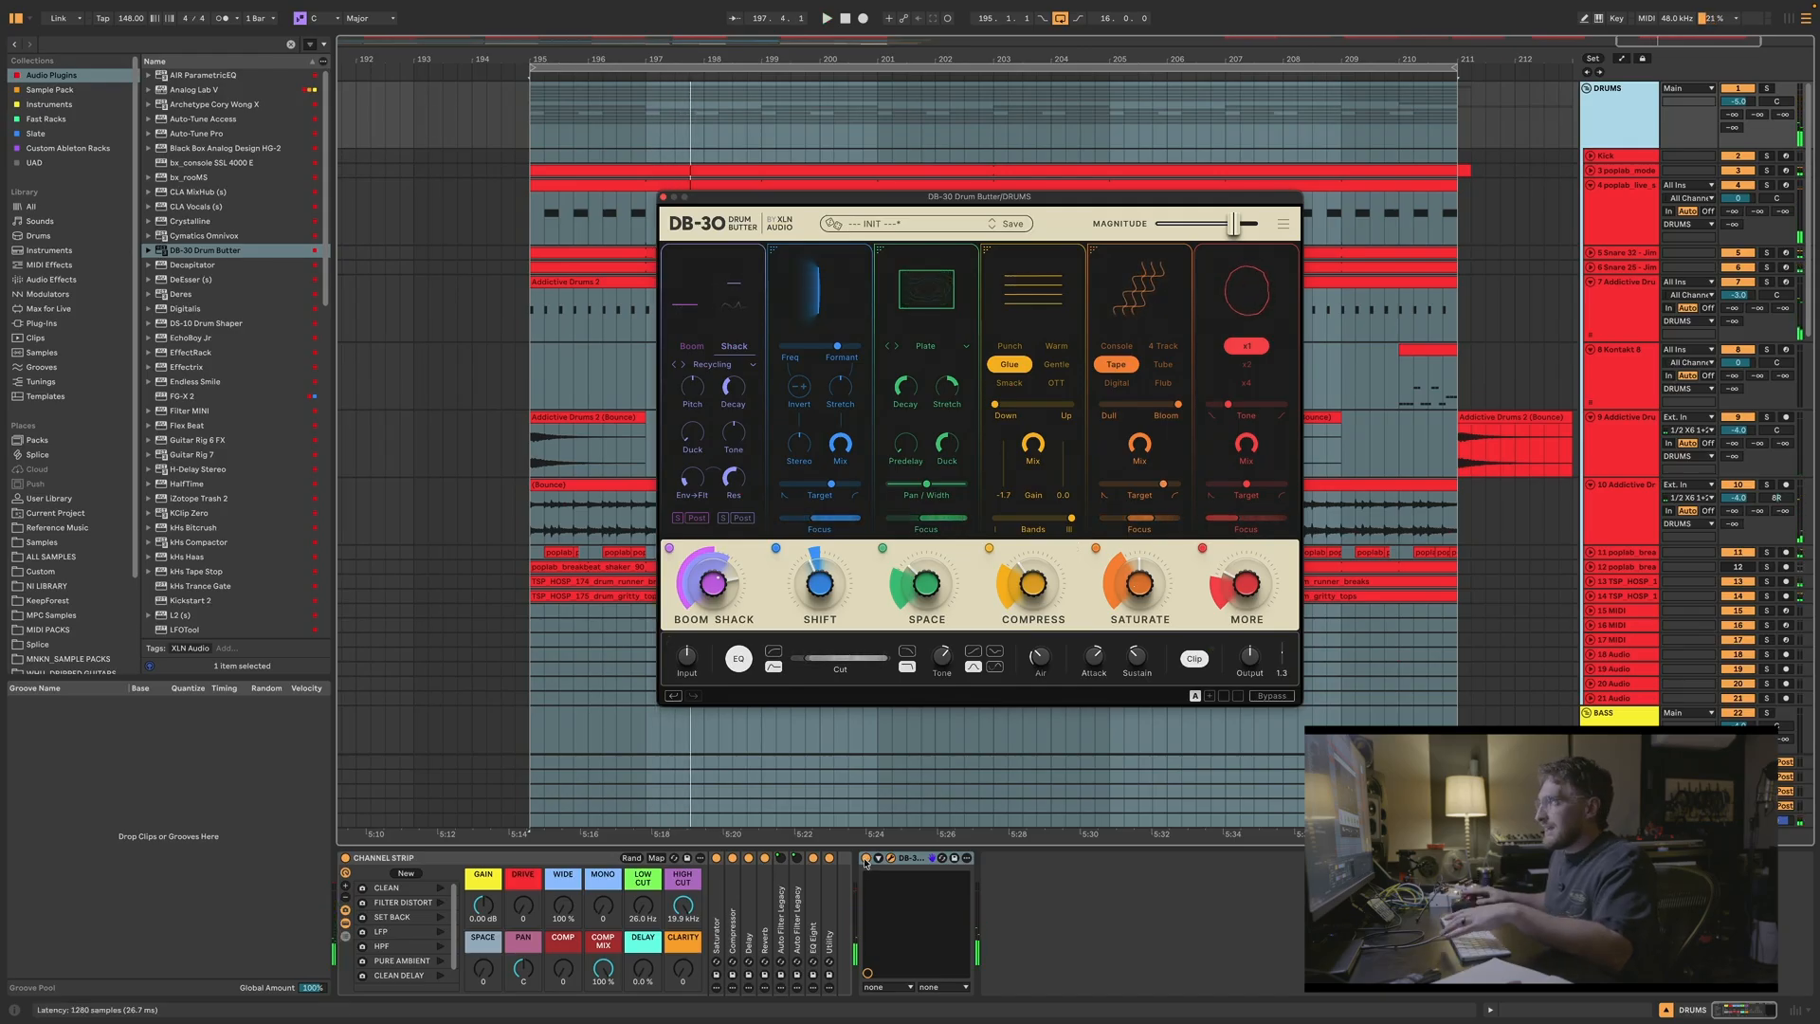
key(space)
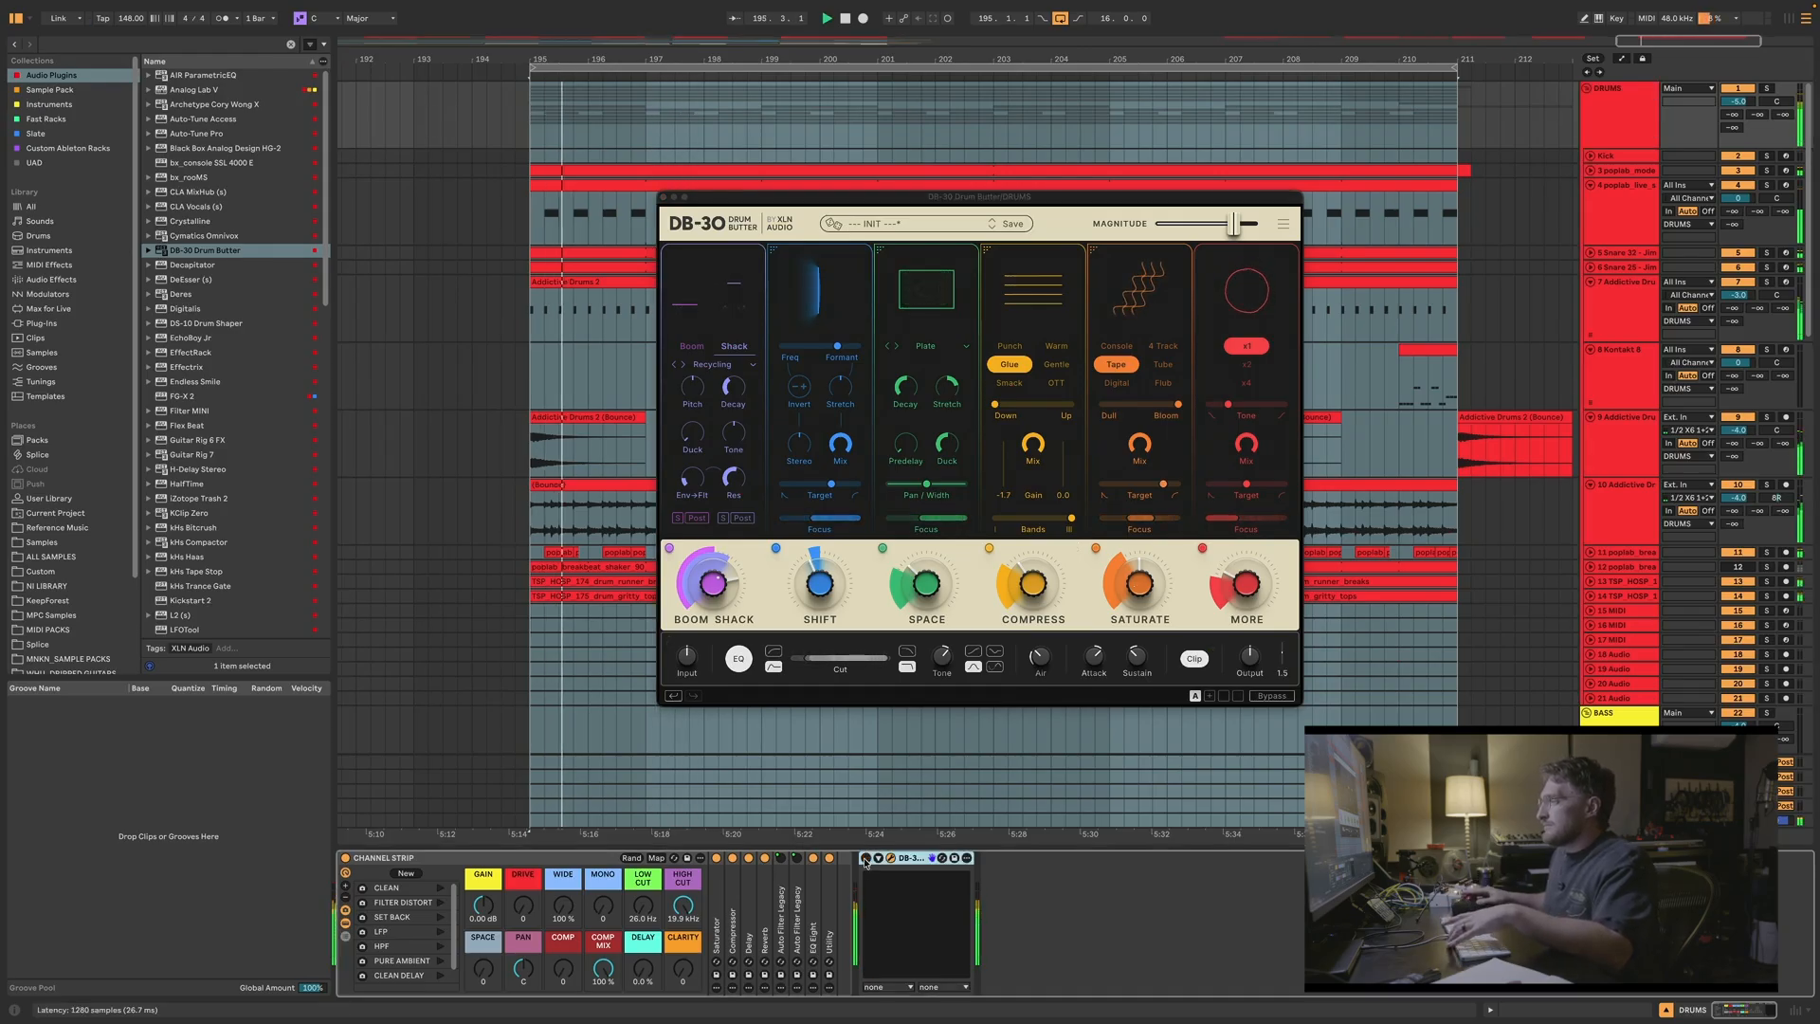